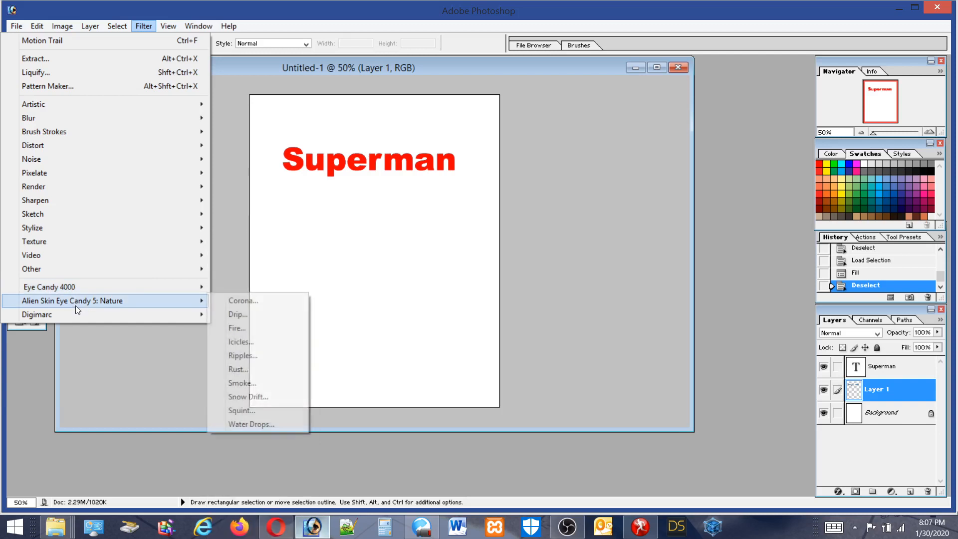
Apply the Eye Candy 4000 Motion Trail filter to the blue lettering on Layer 1, keeping the preset trail settings
{"action": "mouse_move", "coordinate": [76, 305]}
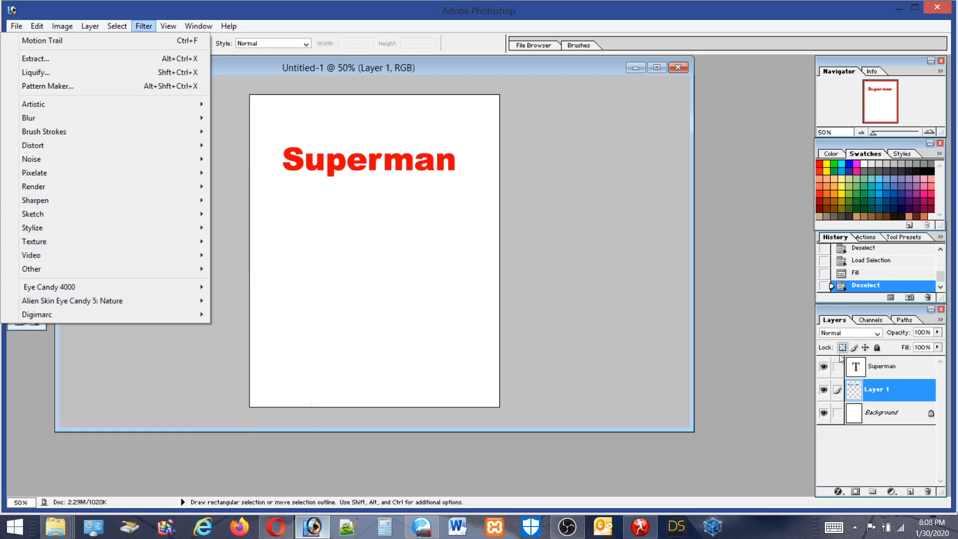
{"action": "left_click", "coordinate": [823, 368]}
{"action": "left_click", "coordinate": [824, 368]}
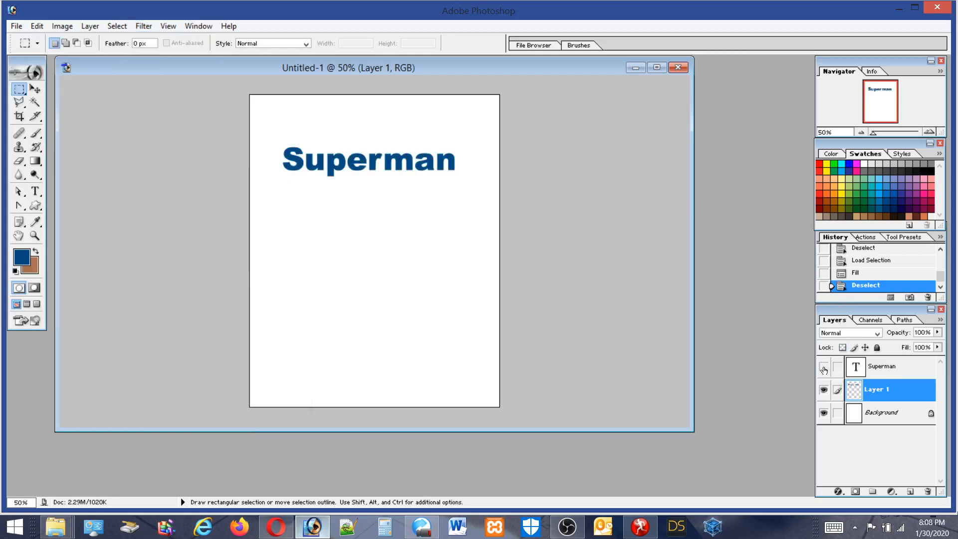
{"action": "left_click", "coordinate": [823, 368]}
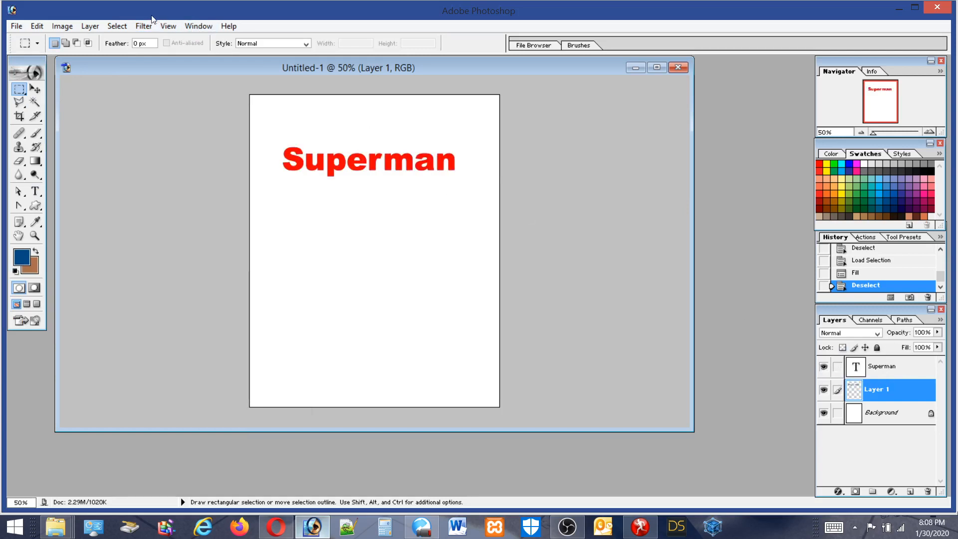
{"action": "left_click", "coordinate": [144, 27]}
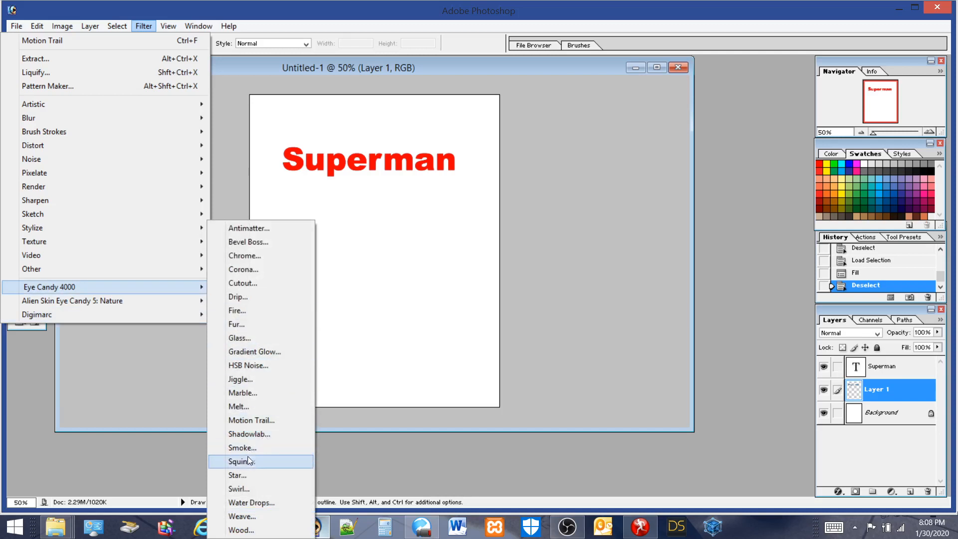
{"action": "left_click", "coordinate": [252, 419]}
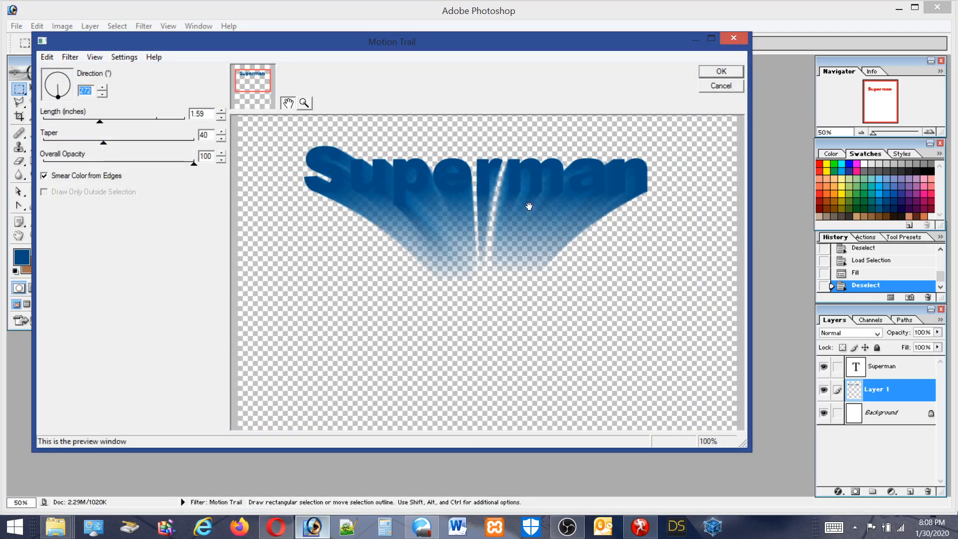
{"action": "left_click", "coordinate": [728, 74]}
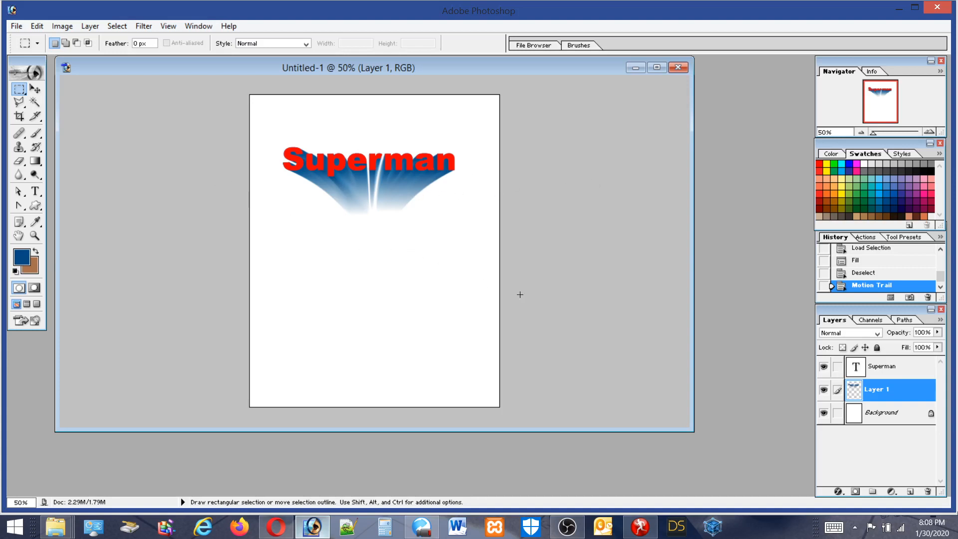
Load the Superman text outline as a selection and fill it with red on a new layer above the text
{"action": "left_click", "coordinate": [879, 368]}
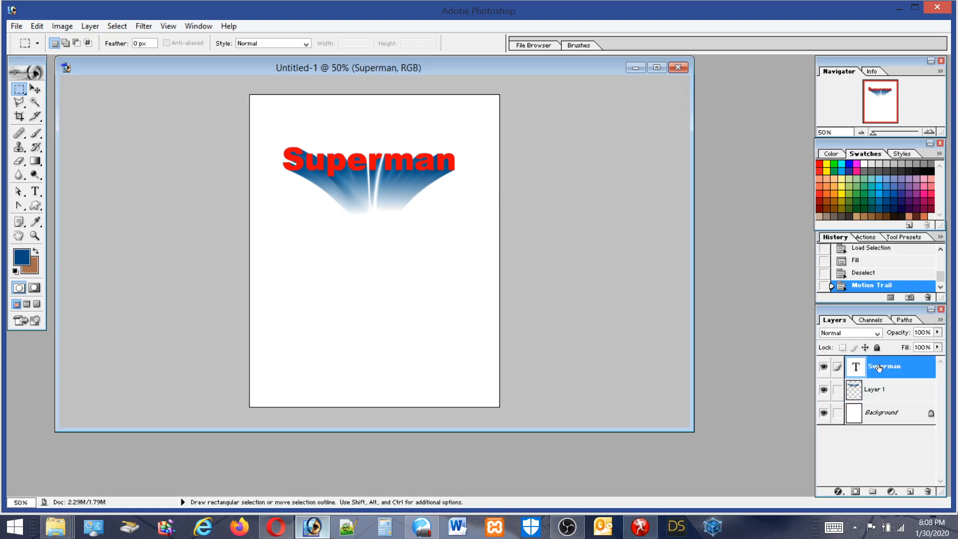
{"action": "left_click", "coordinate": [874, 369], "text": "ctrl"}
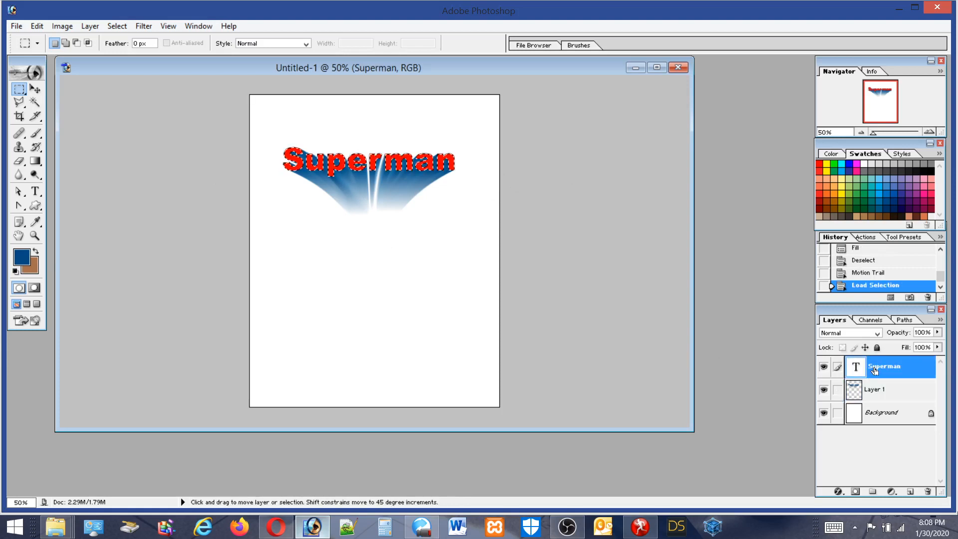
{"action": "left_click", "coordinate": [819, 164]}
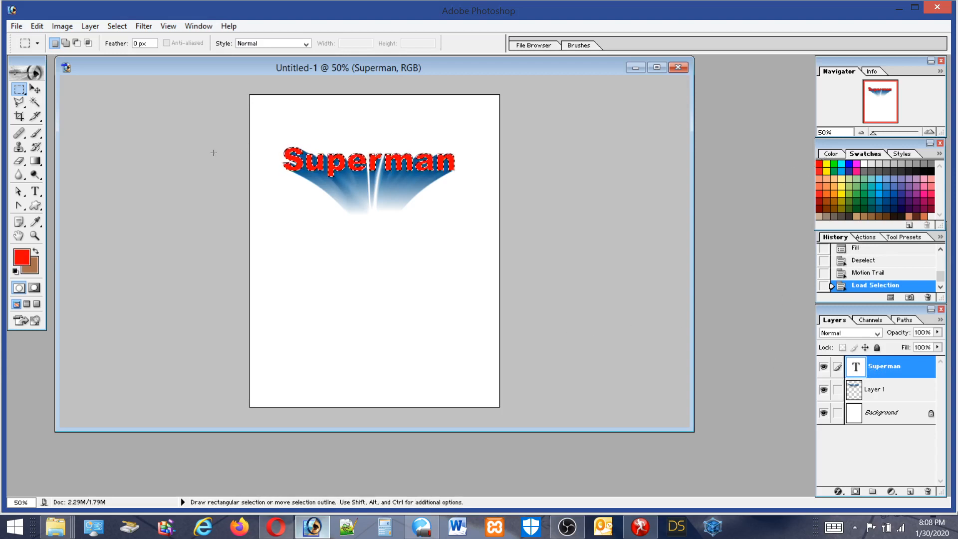
{"action": "left_click", "coordinate": [37, 26]}
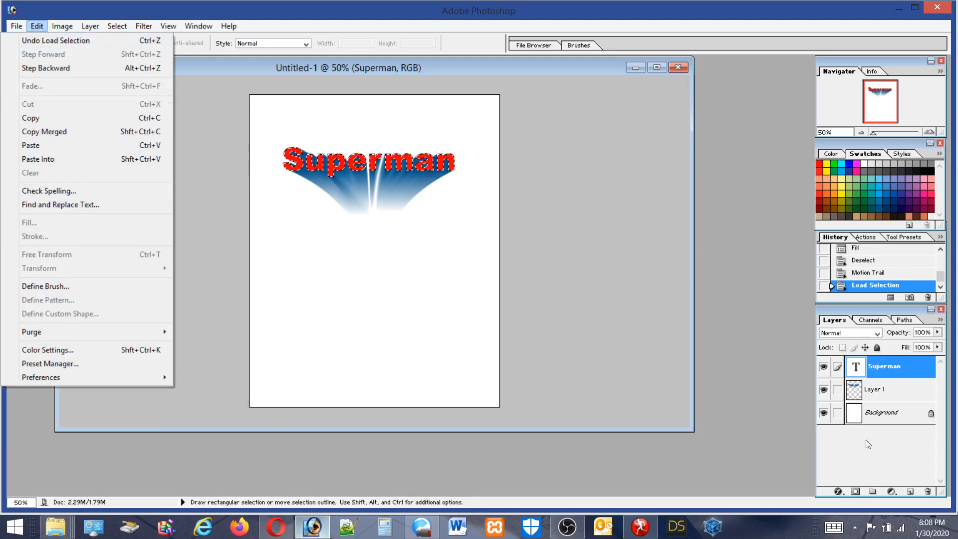
{"action": "left_click", "coordinate": [909, 491]}
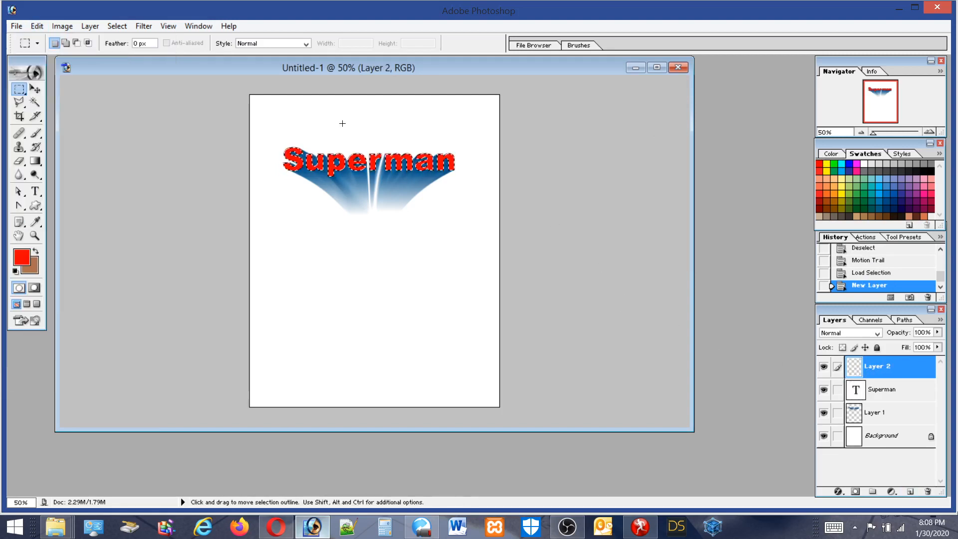
{"action": "left_click", "coordinate": [37, 26]}
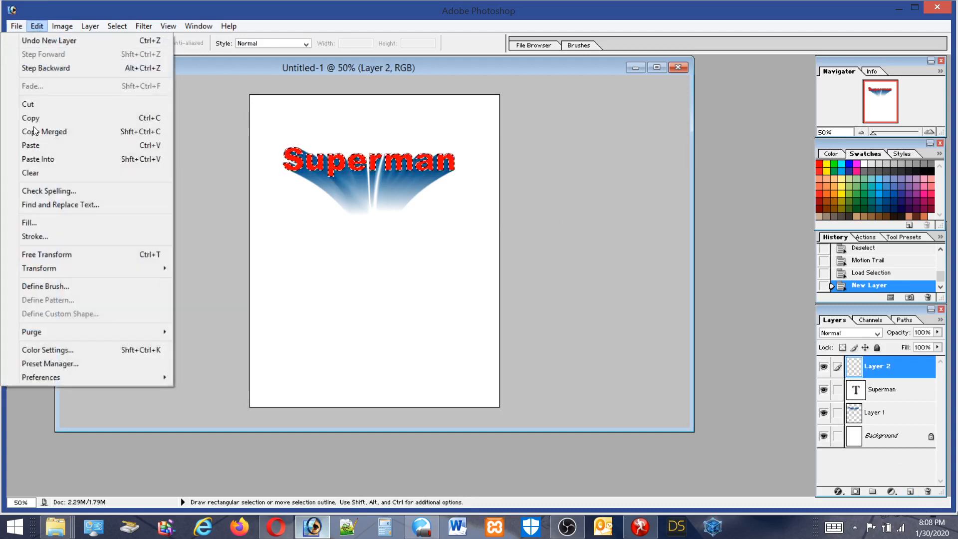
{"action": "left_click", "coordinate": [27, 223]}
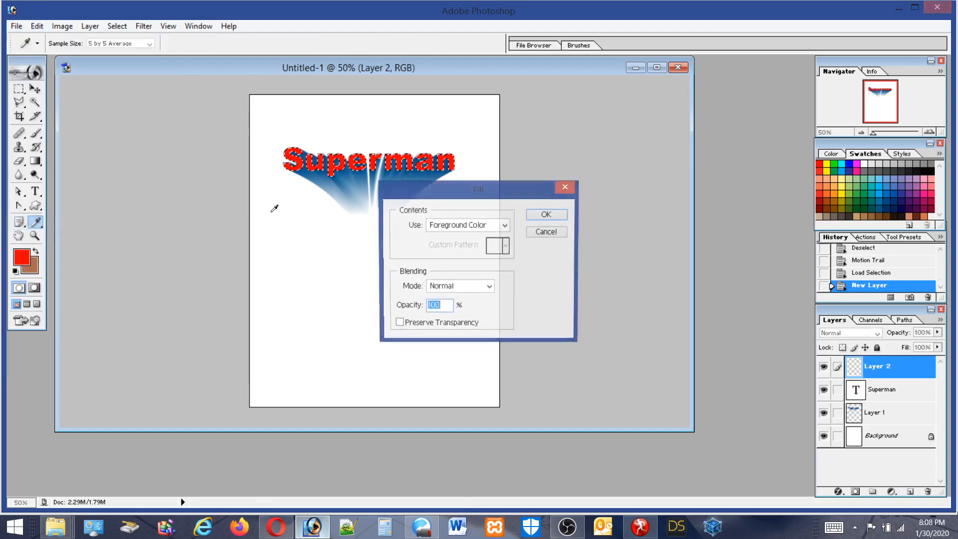
{"action": "left_click", "coordinate": [532, 215]}
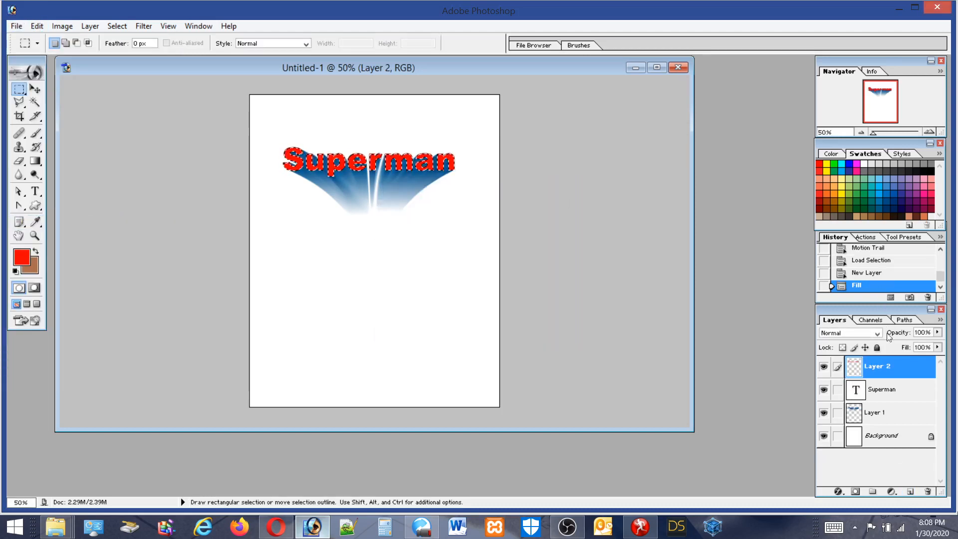
Hide Layer 1 and the Superman text layer, and add a new layer directly above the Background
{"action": "left_click", "coordinate": [822, 414]}
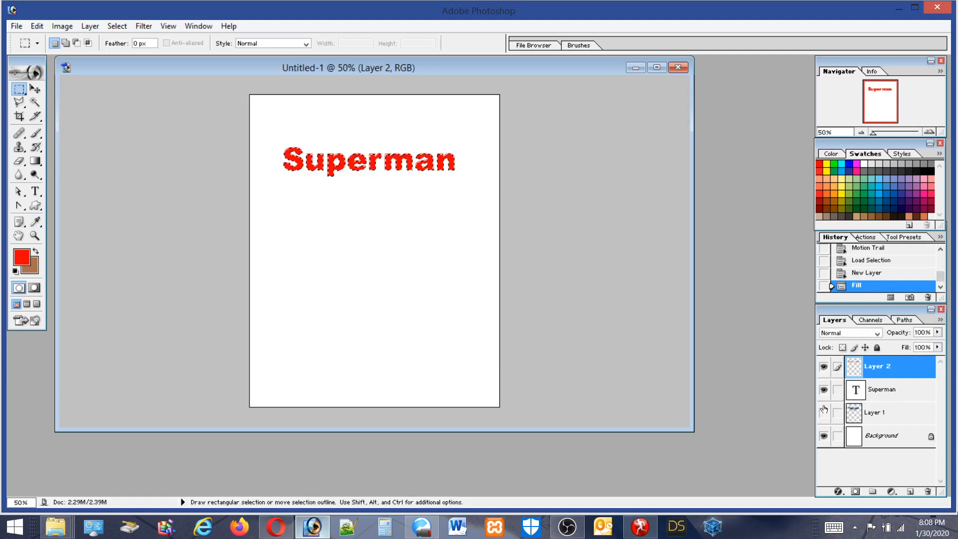
{"action": "left_click", "coordinate": [824, 391]}
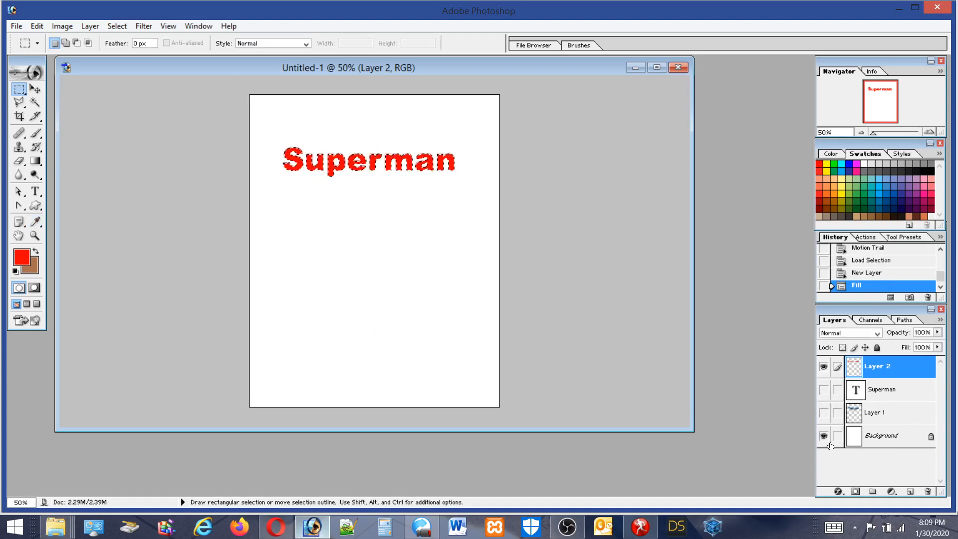
{"action": "left_click", "coordinate": [854, 438]}
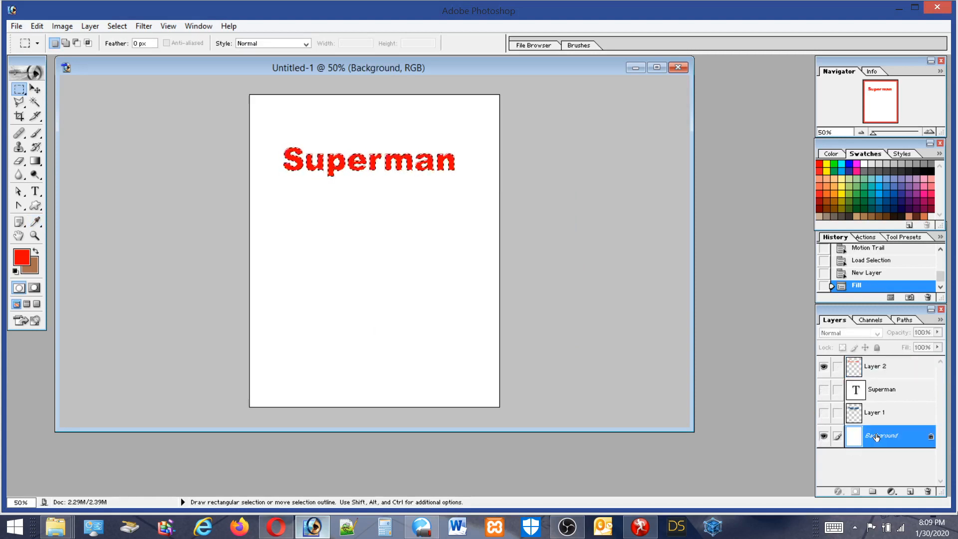
{"action": "left_click", "coordinate": [910, 491]}
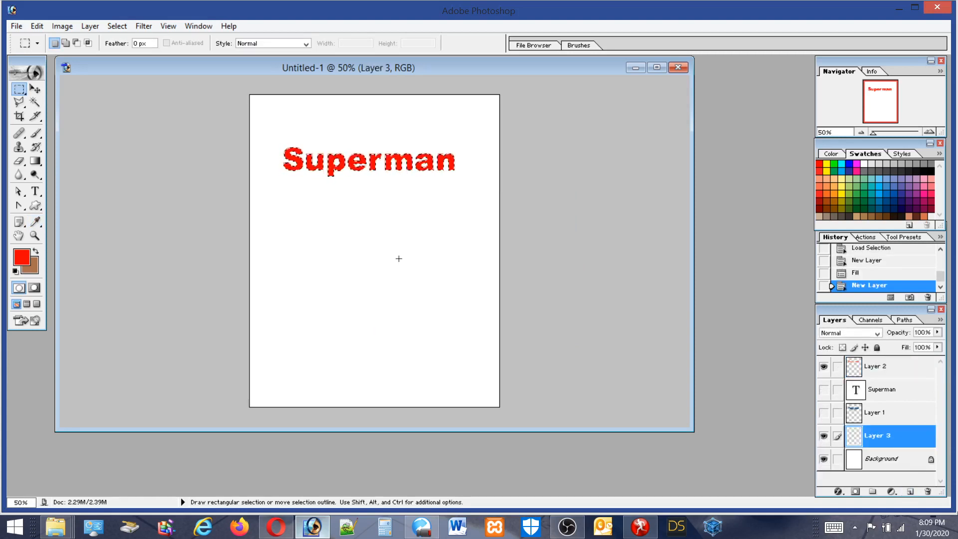
Set the foreground color to black, clear the text selection and fill the whole new layer above the Background with black
{"action": "left_click", "coordinate": [39, 252]}
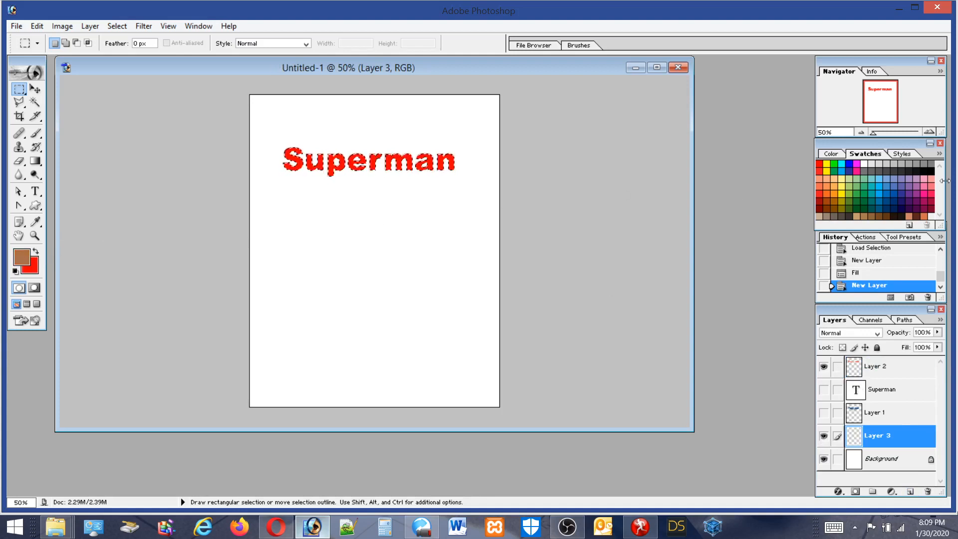
{"action": "left_click", "coordinate": [36, 27]}
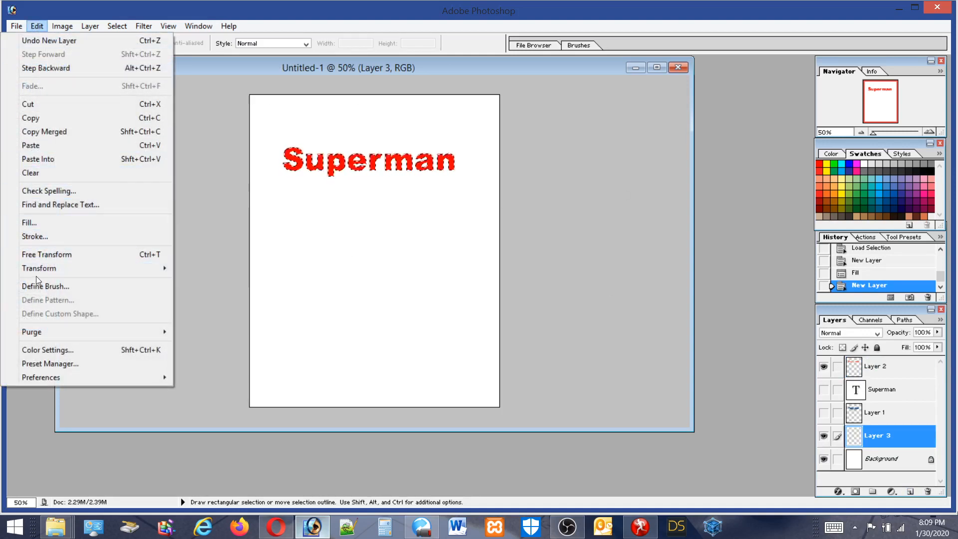
{"action": "left_click", "coordinate": [31, 221]}
{"action": "left_click", "coordinate": [544, 215]}
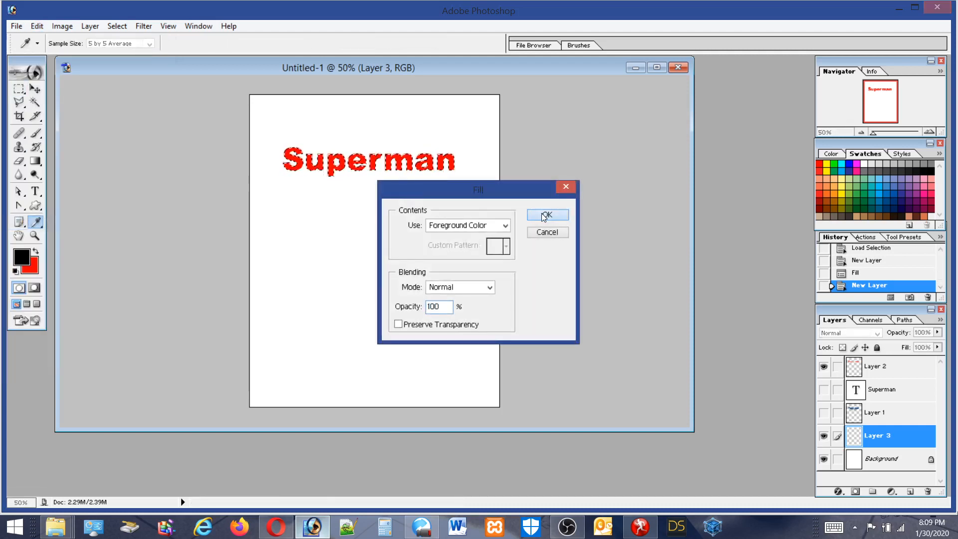
{"action": "key", "text": "m"}
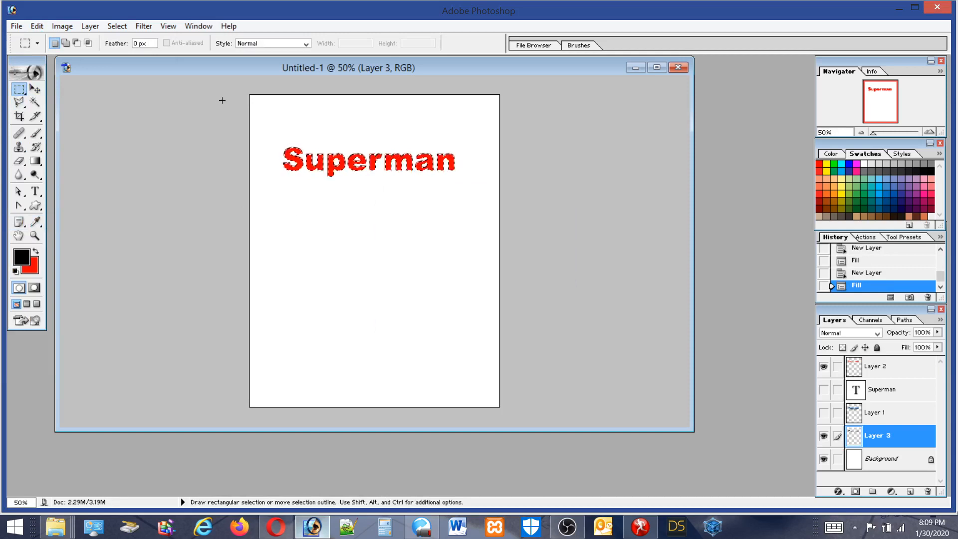
{"action": "key", "text": "ctrl+d"}
{"action": "left_click", "coordinate": [37, 26]}
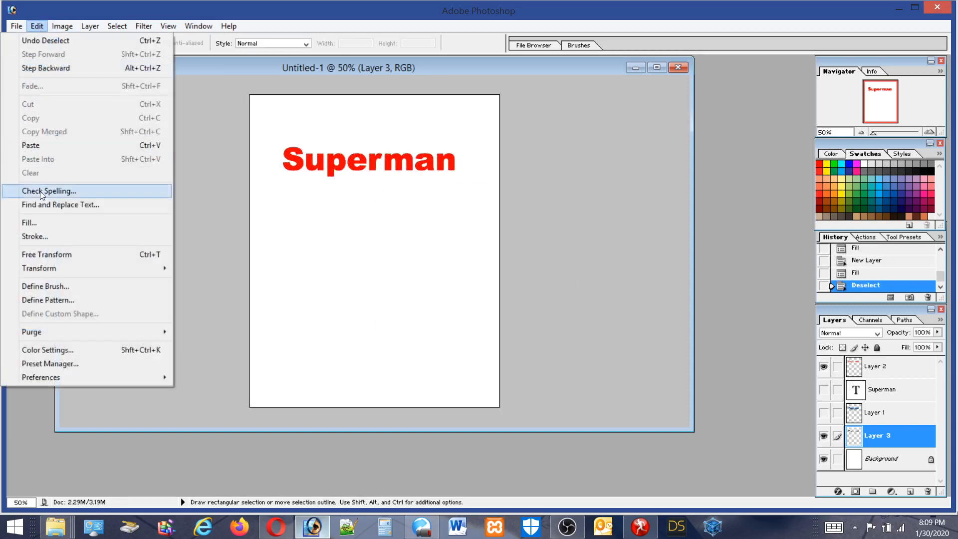
{"action": "left_click", "coordinate": [32, 221]}
{"action": "left_click", "coordinate": [543, 215]}
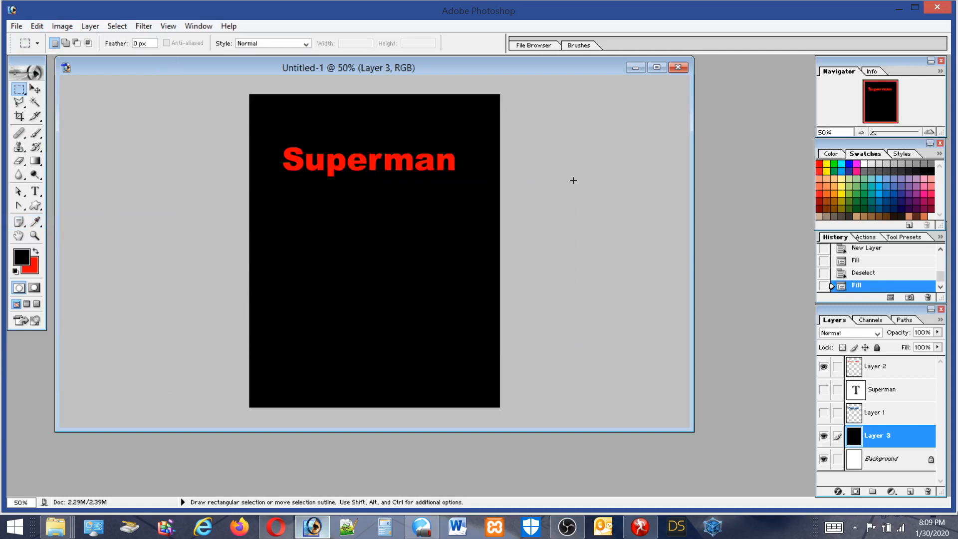
Apply the Eye Candy 4000 Fire filter to the red lettering on Layer 2 with direction 87°, movement 15 and random seed 100
{"action": "left_click", "coordinate": [875, 369]}
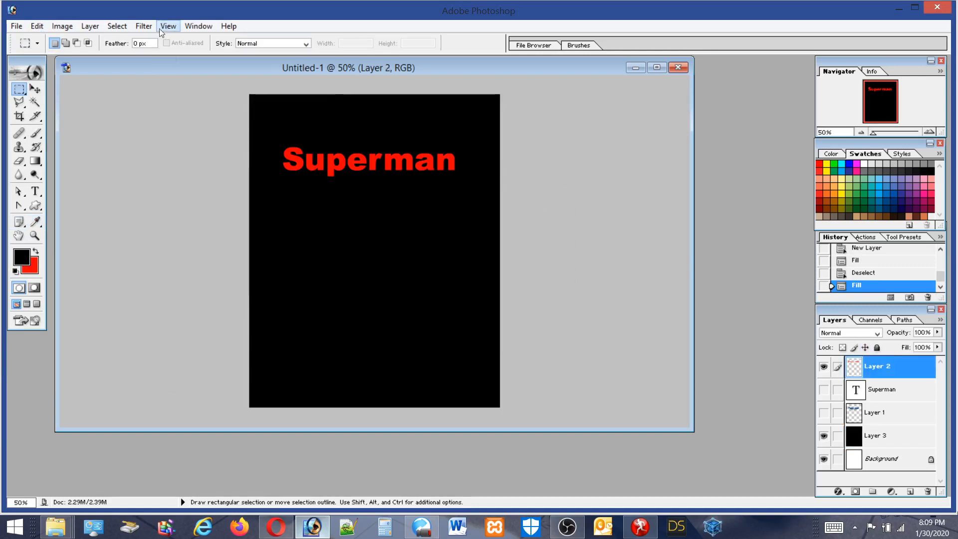
{"action": "left_click", "coordinate": [144, 27]}
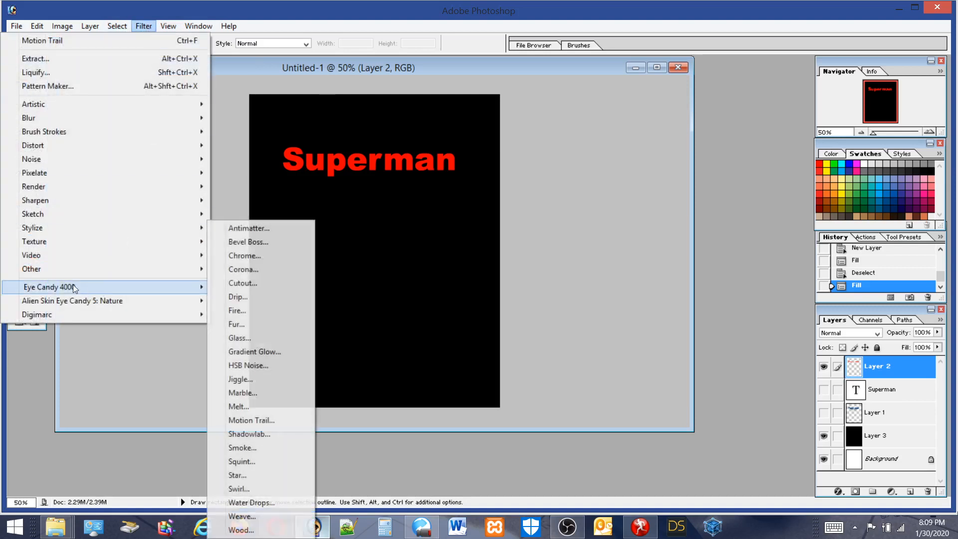
{"action": "mouse_move", "coordinate": [189, 300]}
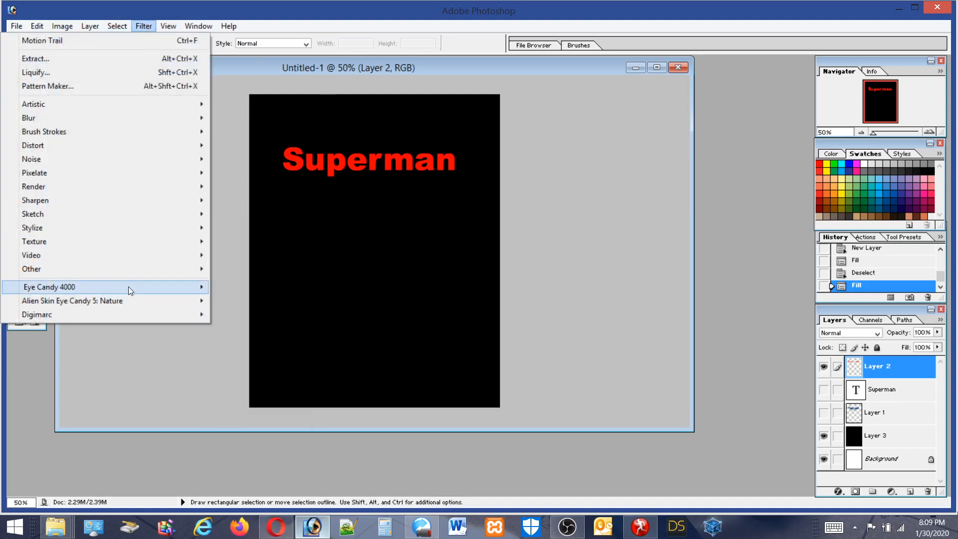
{"action": "mouse_move", "coordinate": [128, 286]}
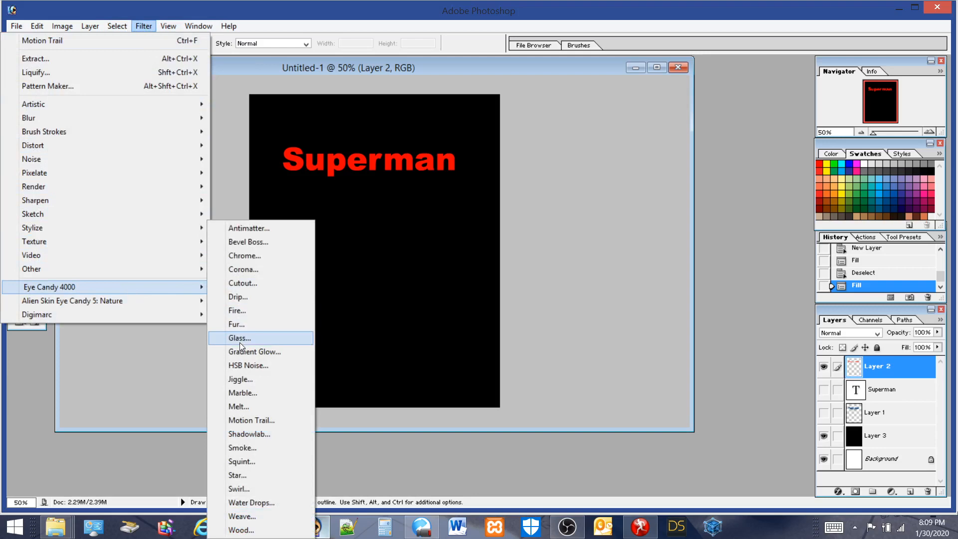
{"action": "left_click", "coordinate": [235, 311]}
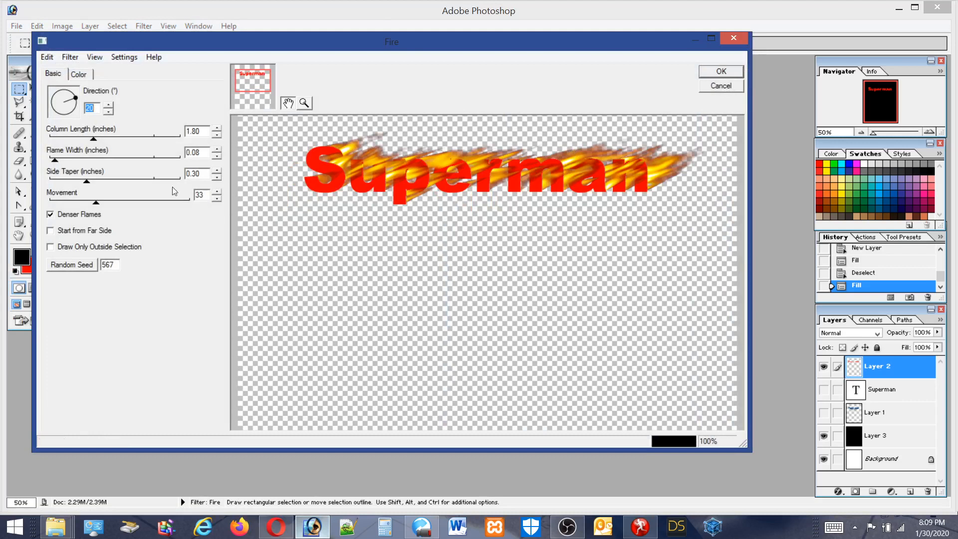
{"action": "left_click", "coordinate": [74, 99]}
{"action": "left_click_drag", "start_coordinate": [73, 99], "coordinate": [65, 91]}
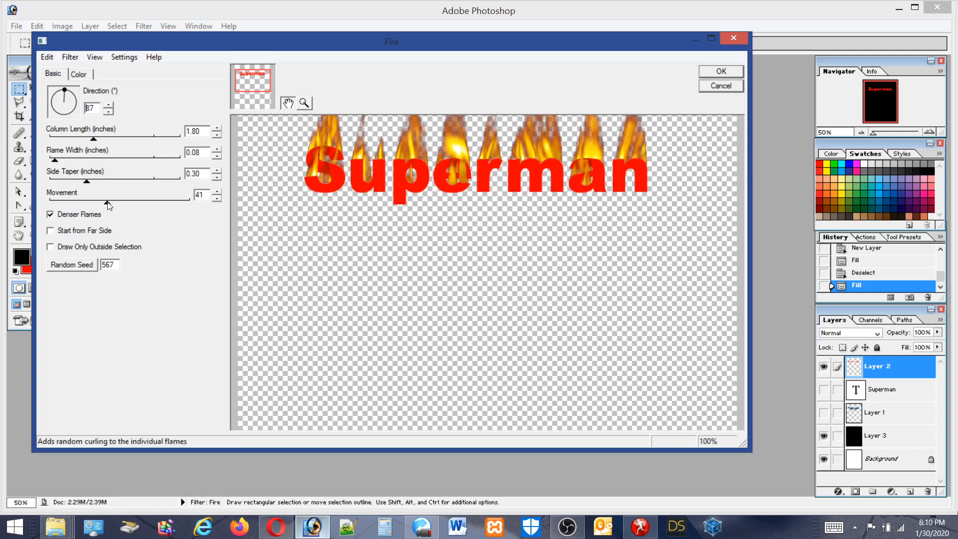
{"action": "left_click_drag", "start_coordinate": [109, 202], "coordinate": [74, 203]}
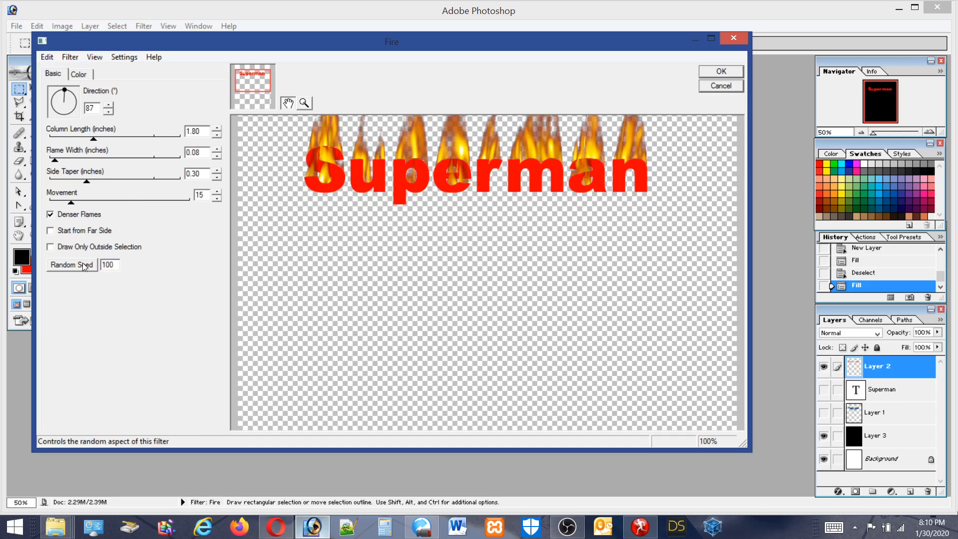
{"action": "key", "text": "Return"}
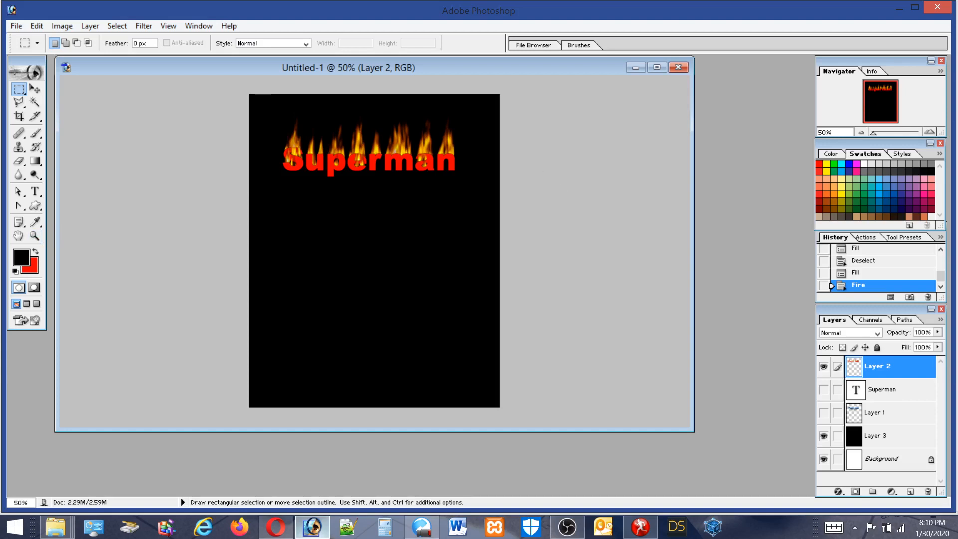
Select the entire canvas with Layer 2 active
{"action": "left_click", "coordinate": [117, 26]}
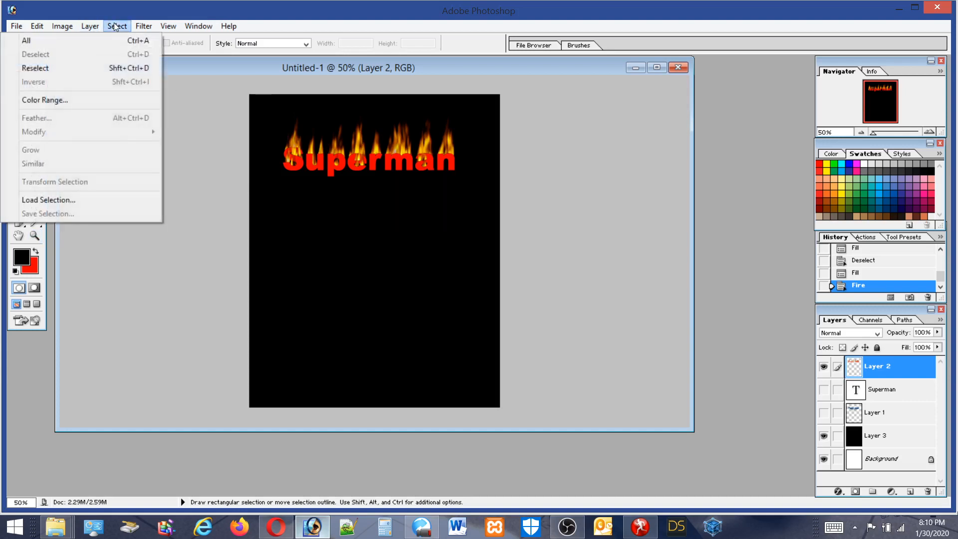
{"action": "left_click", "coordinate": [88, 40]}
{"action": "left_click", "coordinate": [35, 26]}
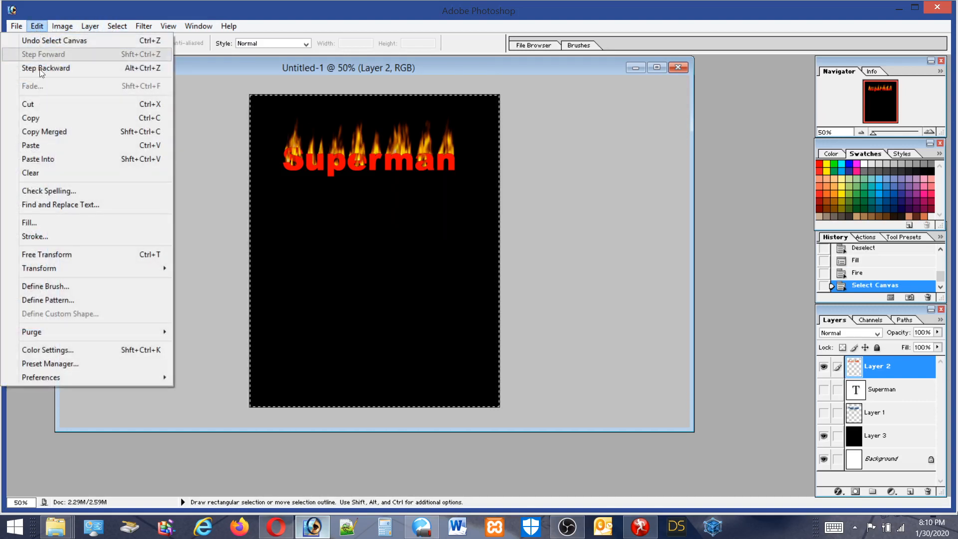
{"action": "left_click", "coordinate": [35, 30]}
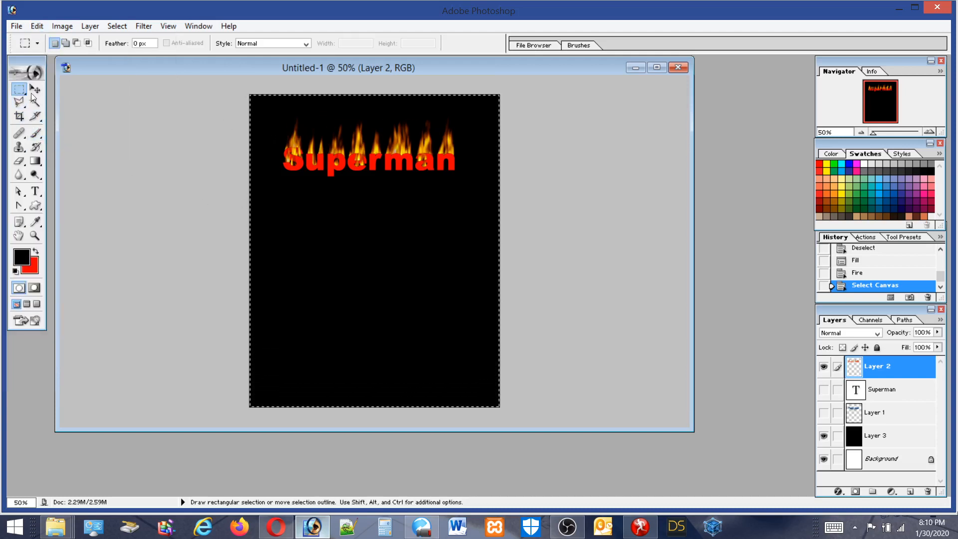
Replace the full-canvas selection with a full-width rectangular strip around the flaming Superman lettering on Layer 2 and copy it
{"action": "left_click", "coordinate": [229, 100]}
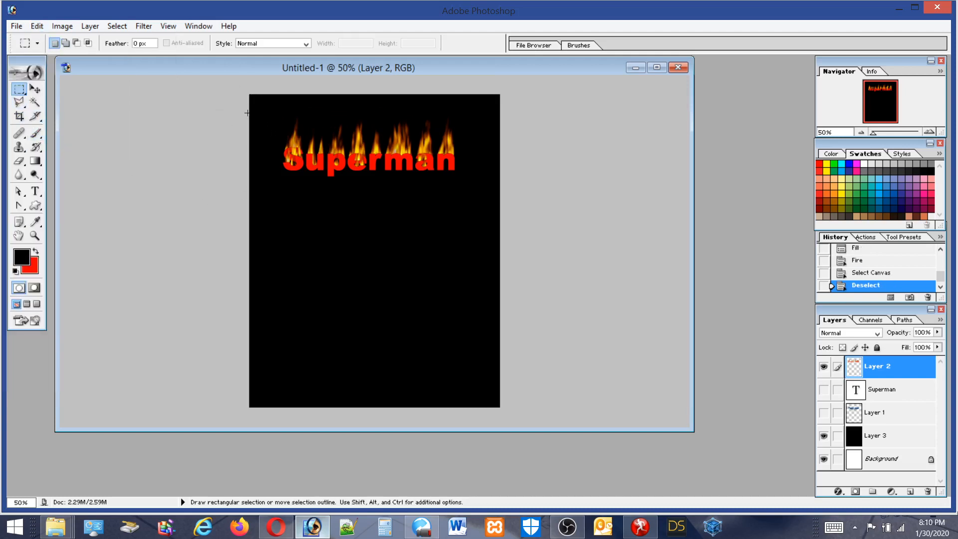
{"action": "left_click_drag", "start_coordinate": [250, 114], "coordinate": [541, 179]}
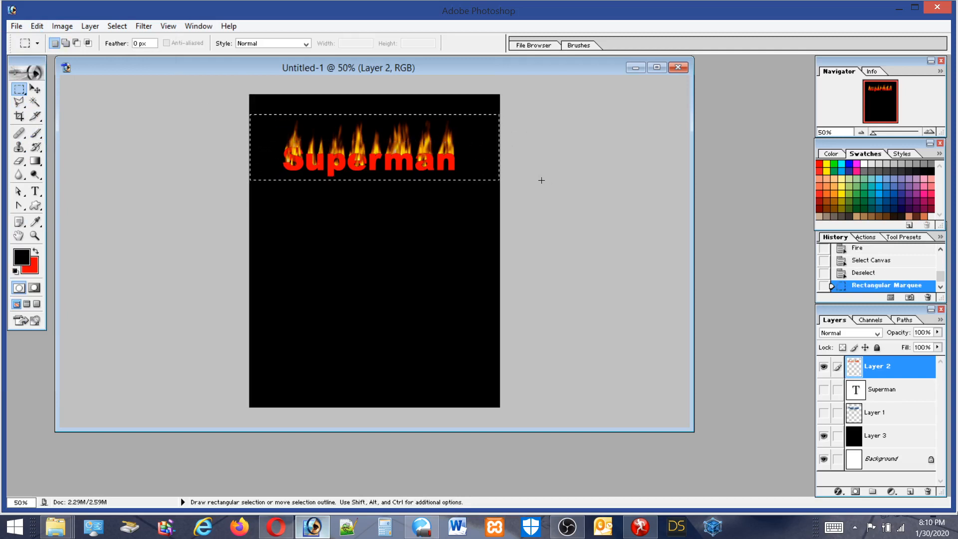
{"action": "left_click", "coordinate": [37, 26]}
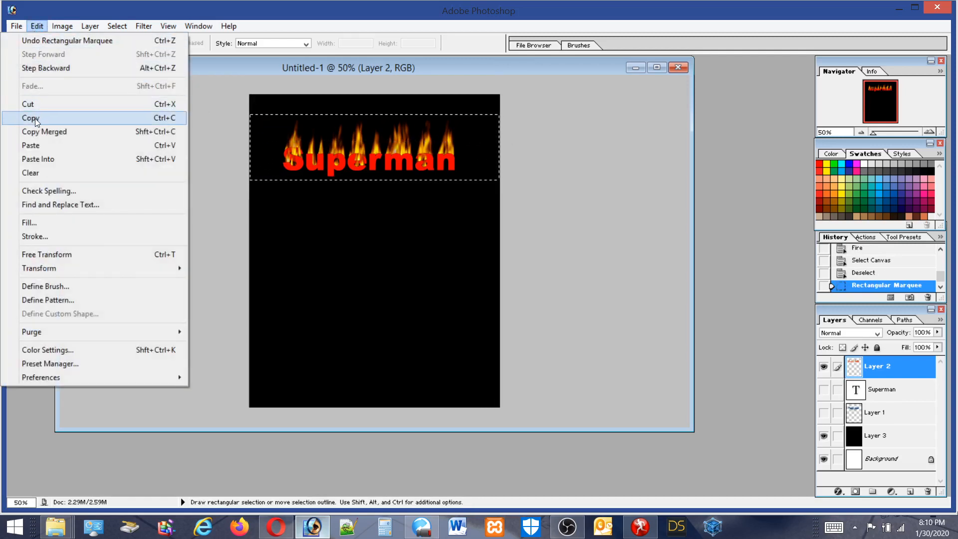
{"action": "left_click", "coordinate": [35, 81]}
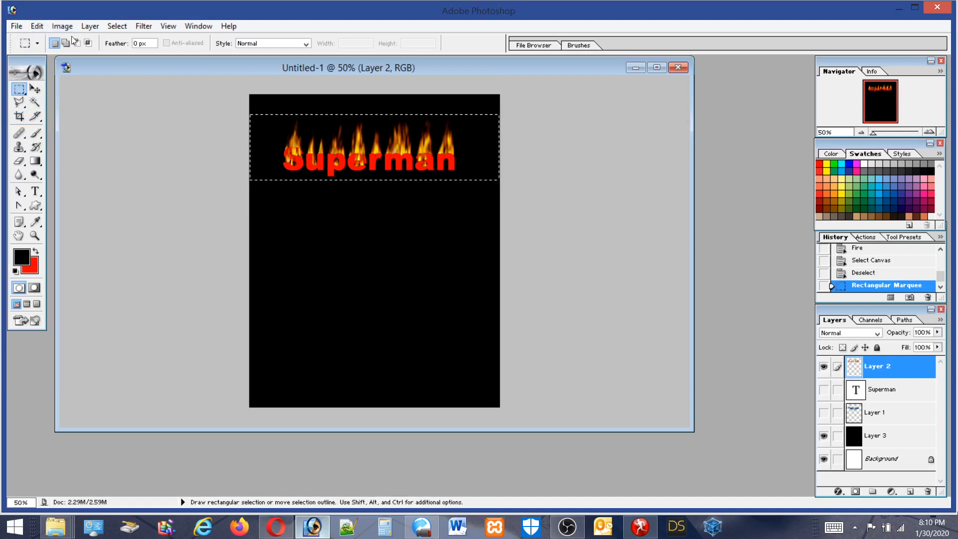
Create a new white 551 x 199 pixel RGB document, paste the copied lettering, move its window below and return to Untitled-1
{"action": "left_click", "coordinate": [16, 30]}
{"action": "left_click", "coordinate": [31, 41]}
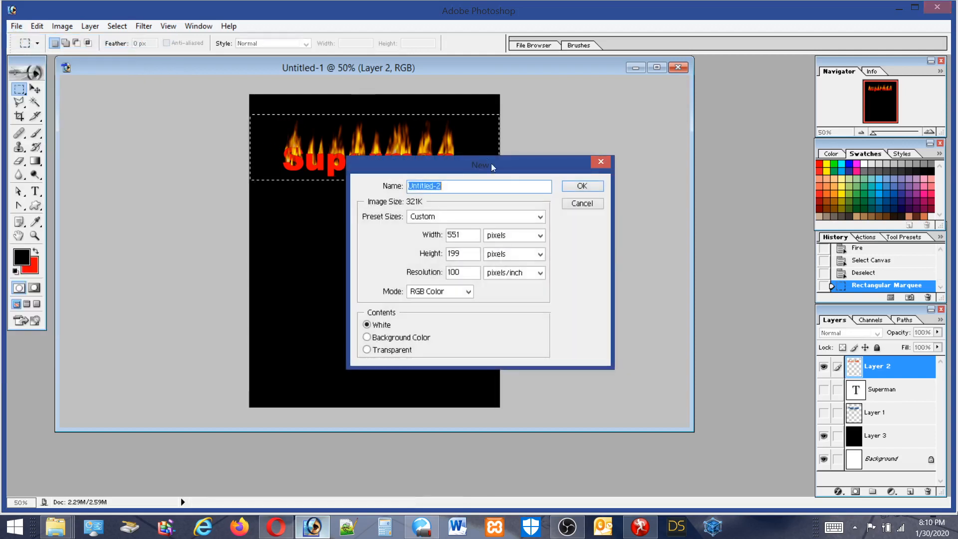
{"action": "left_click", "coordinate": [584, 188]}
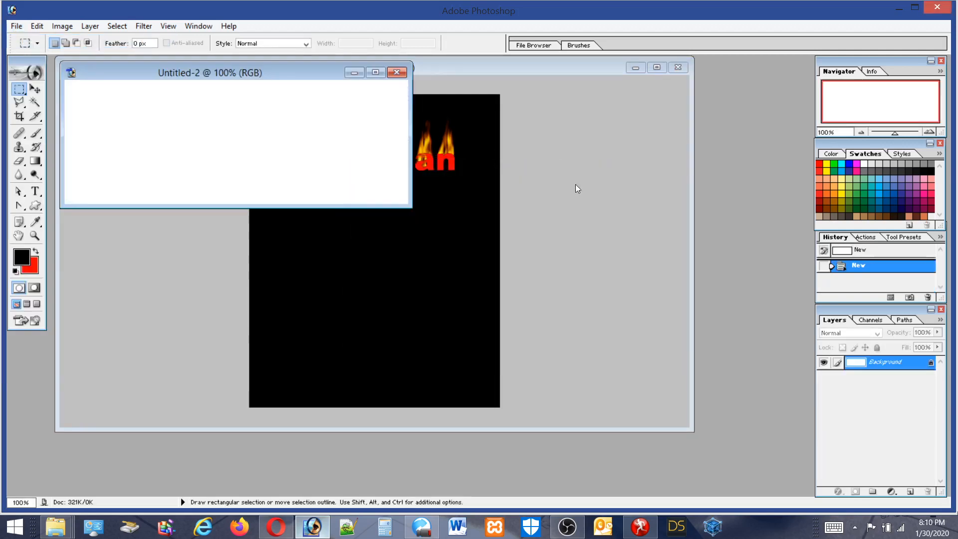
{"action": "left_click", "coordinate": [37, 26]}
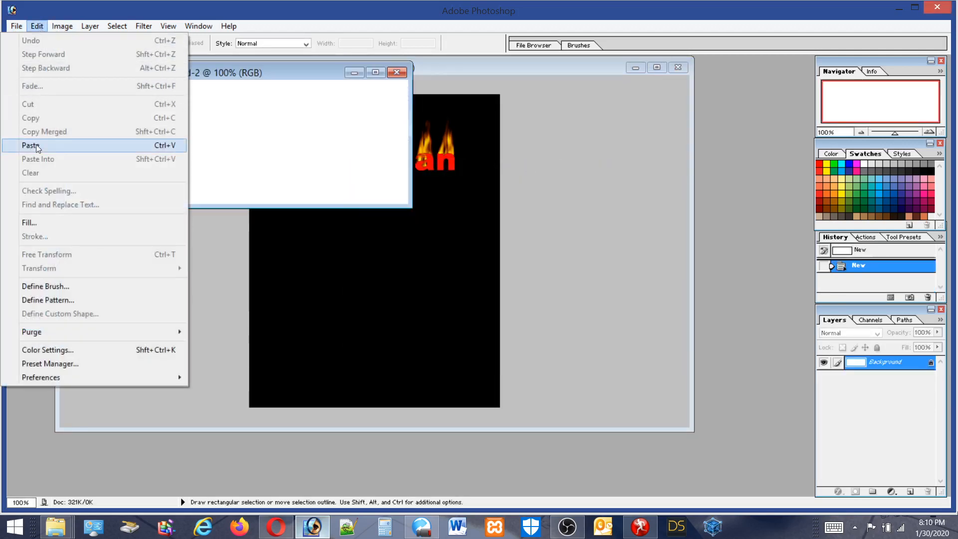
{"action": "left_click", "coordinate": [80, 144]}
{"action": "left_click_drag", "start_coordinate": [231, 79], "coordinate": [221, 331]}
{"action": "left_click", "coordinate": [376, 65]}
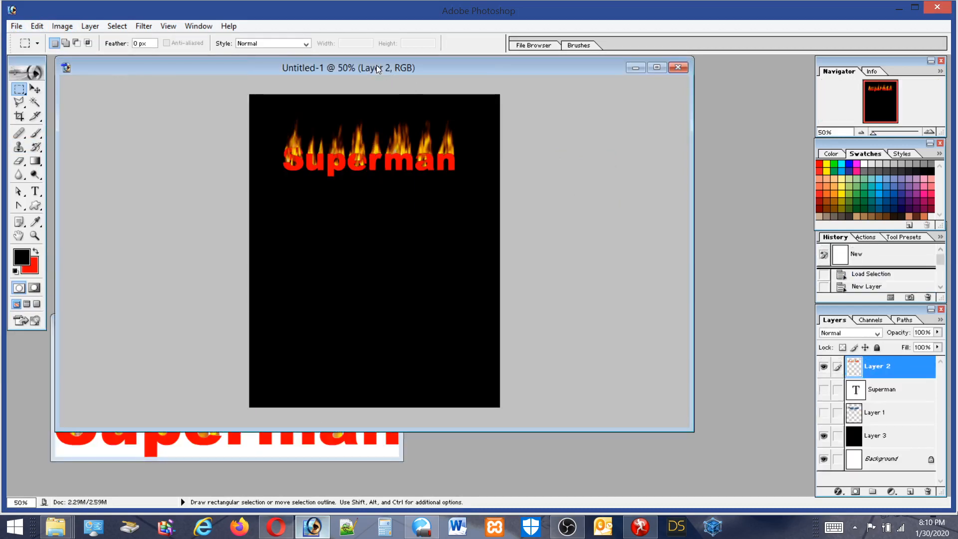
{"action": "left_click", "coordinate": [138, 25]}
{"action": "mouse_move", "coordinate": [83, 287]}
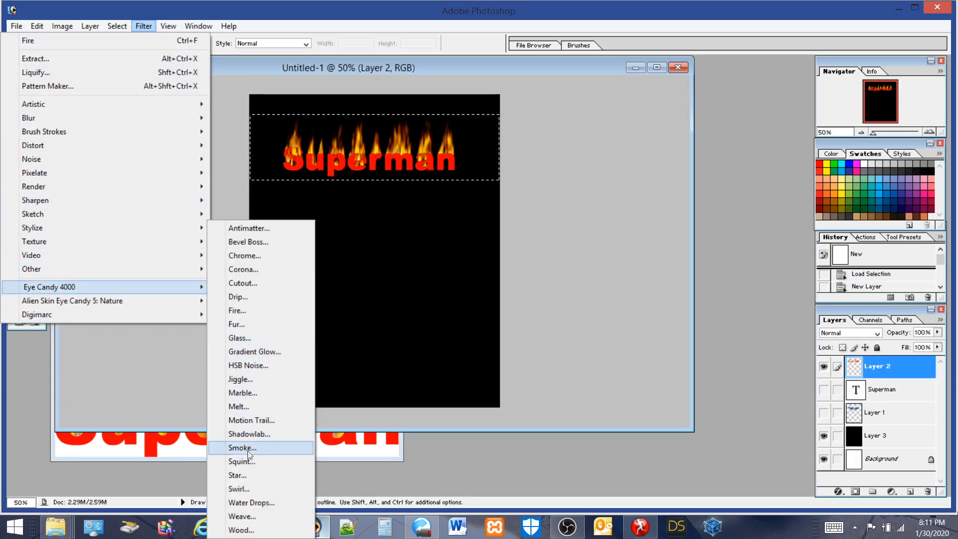
{"action": "left_click", "coordinate": [235, 310]}
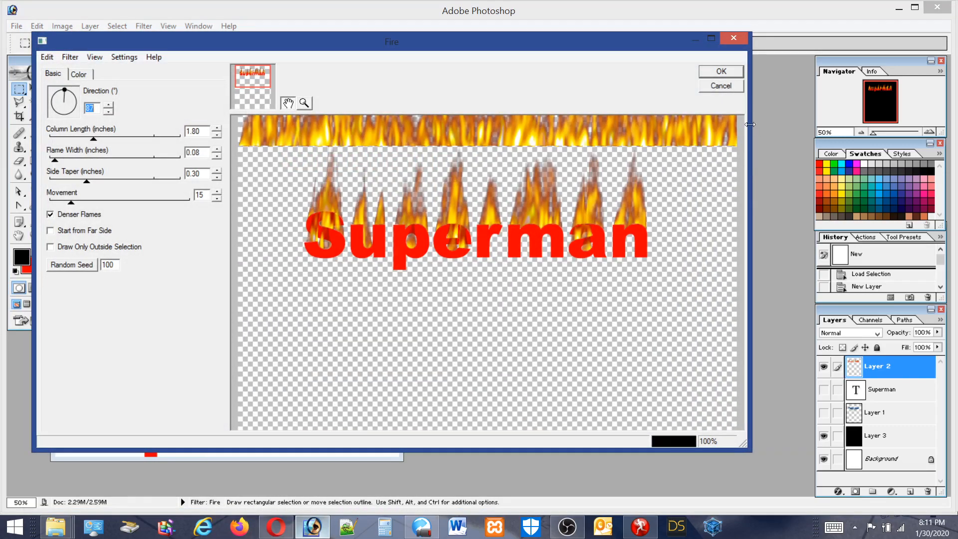
{"action": "left_click", "coordinate": [721, 70]}
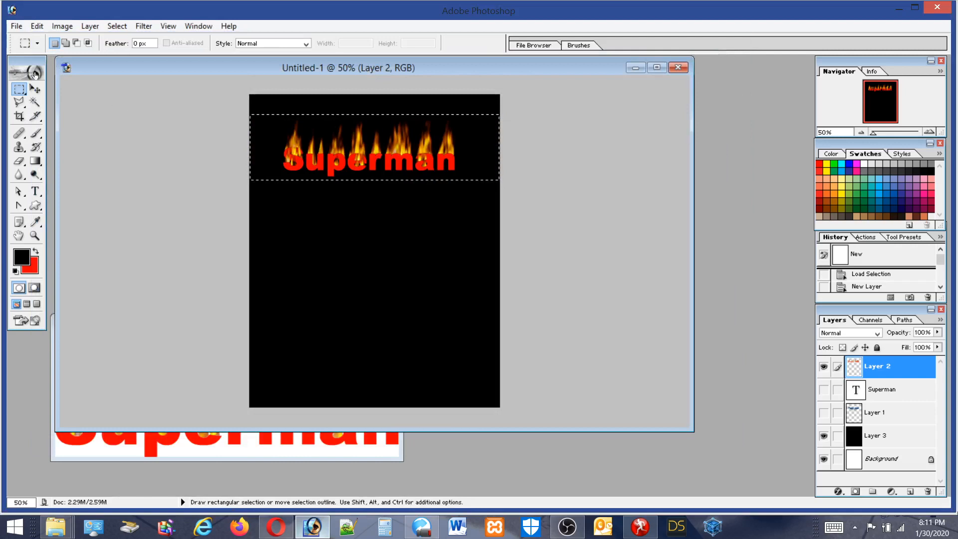
Step back through the history to restore the full-canvas selection in place of the rectangular strip around the lettering
{"action": "left_click", "coordinate": [37, 26]}
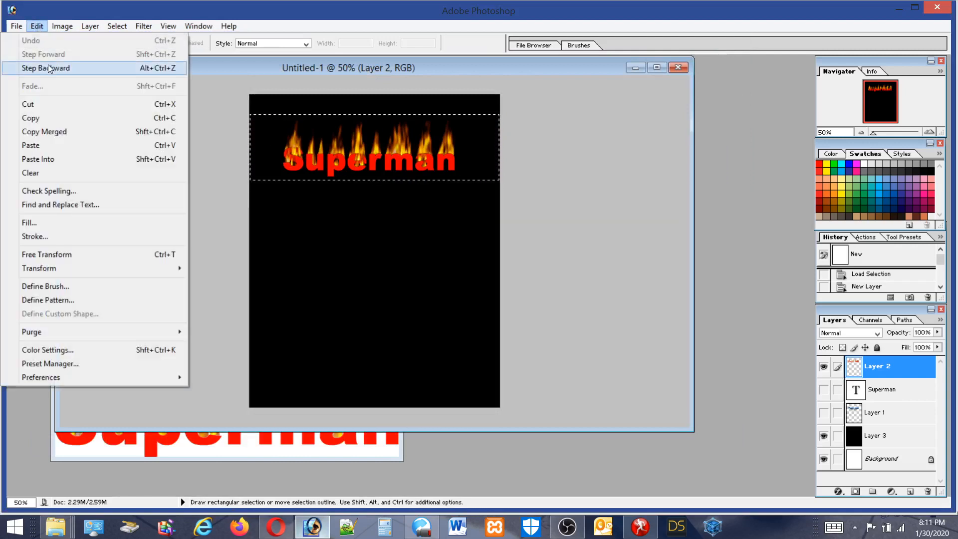
{"action": "key", "text": "ctrl+d"}
{"action": "left_click", "coordinate": [37, 26]}
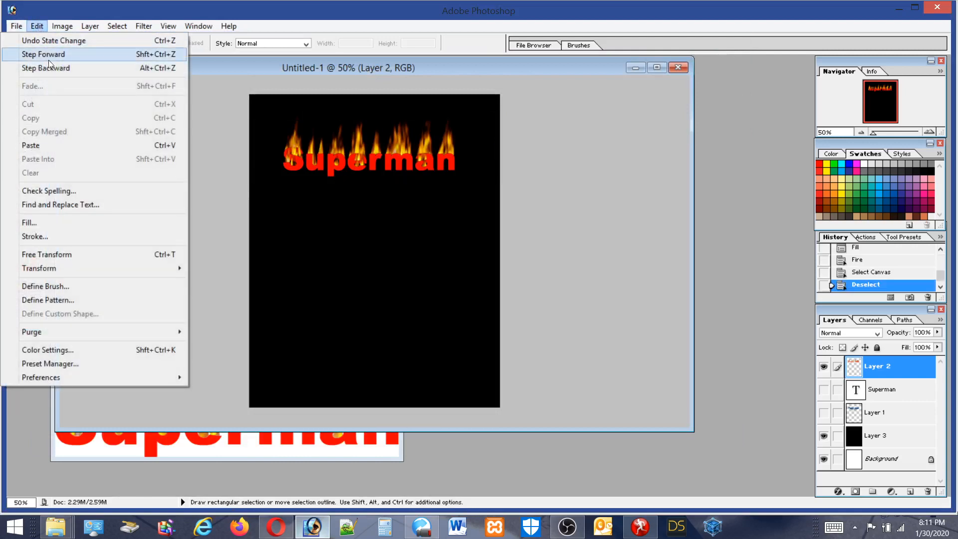
{"action": "left_click", "coordinate": [50, 65]}
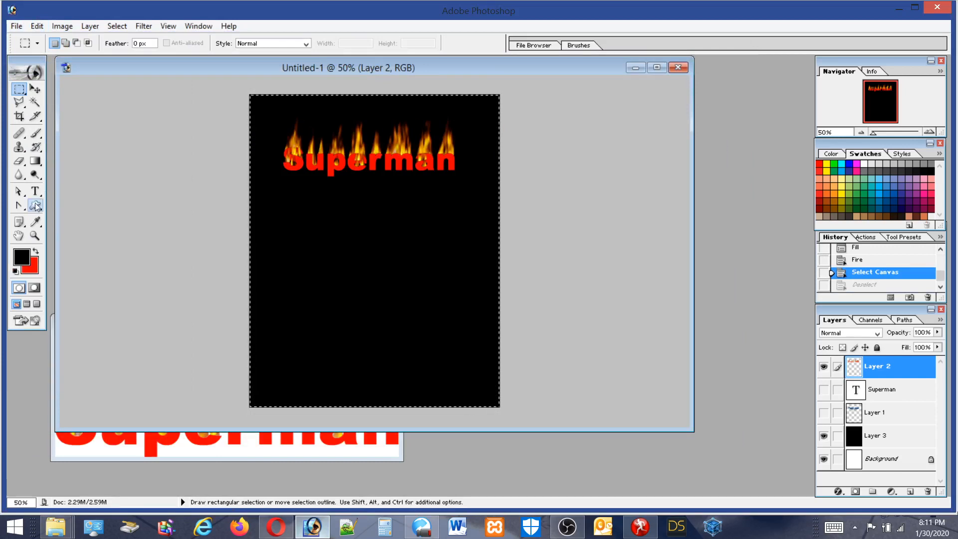
Clear the selection and crop Untitled-1 to a full-width strip around the flaming Superman lettering
{"action": "left_click", "coordinate": [33, 236]}
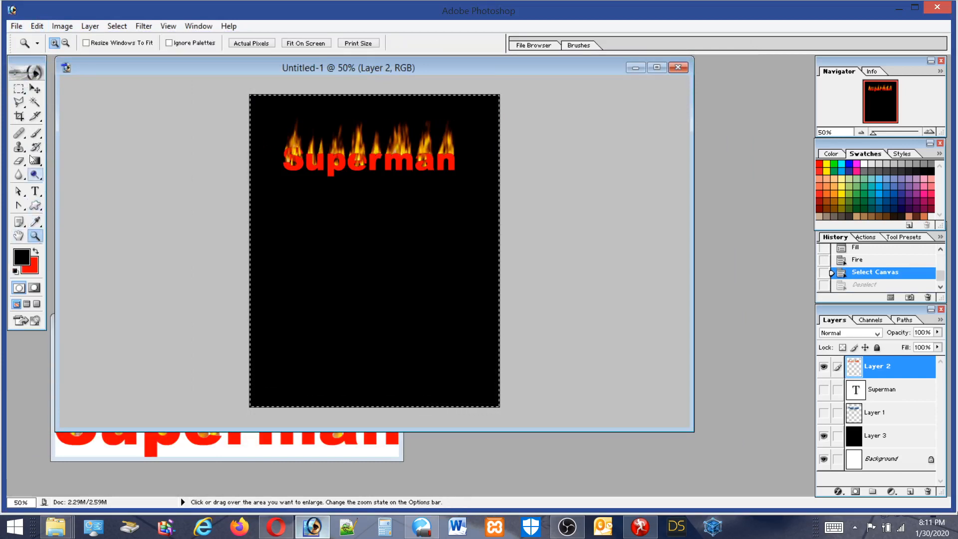
{"action": "left_click", "coordinate": [36, 134]}
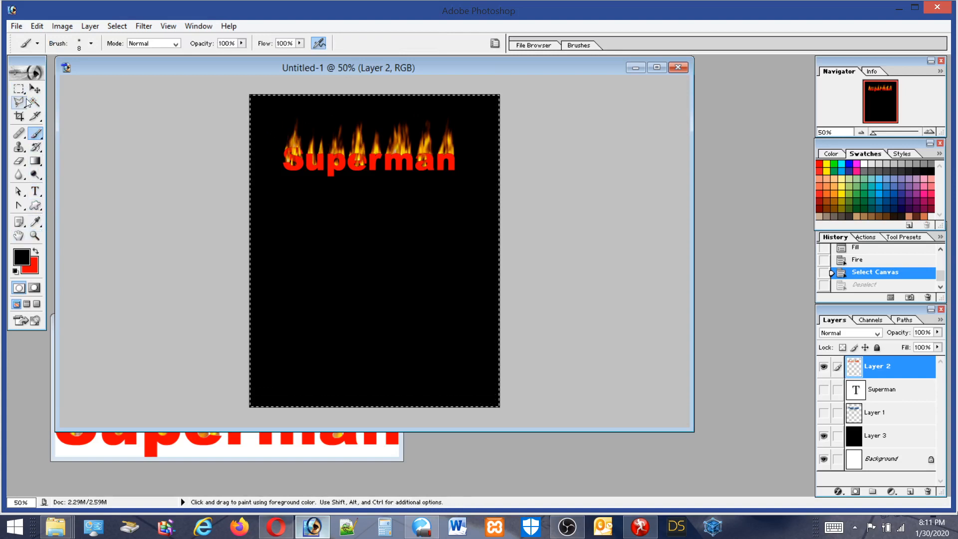
{"action": "left_click", "coordinate": [19, 116]}
{"action": "left_click", "coordinate": [219, 95]}
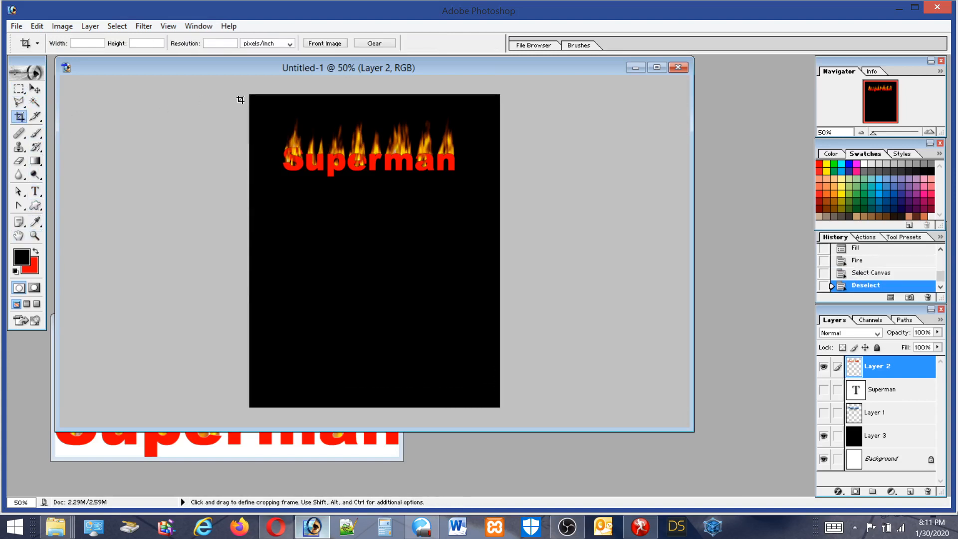
{"action": "left_click_drag", "start_coordinate": [544, 165], "coordinate": [548, 190]}
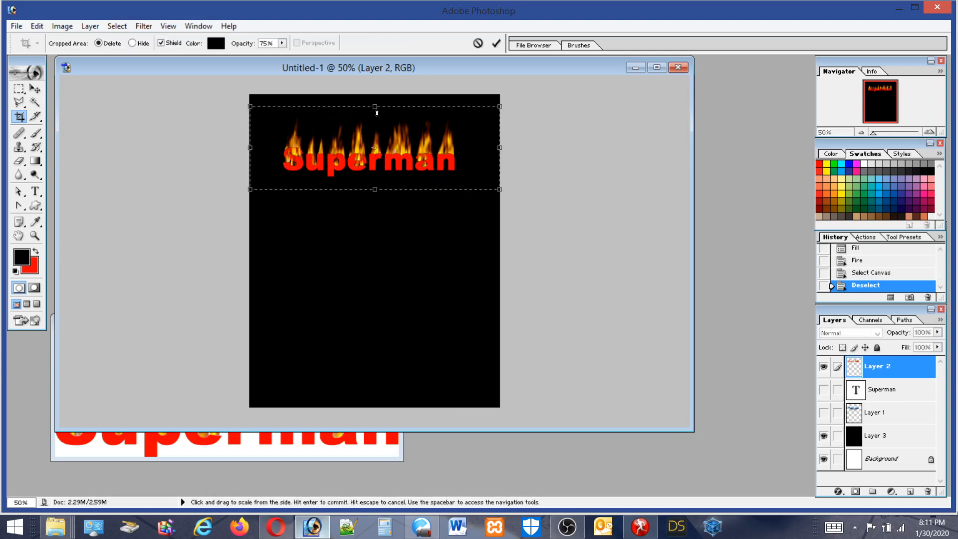
{"action": "double_click", "coordinate": [388, 150]}
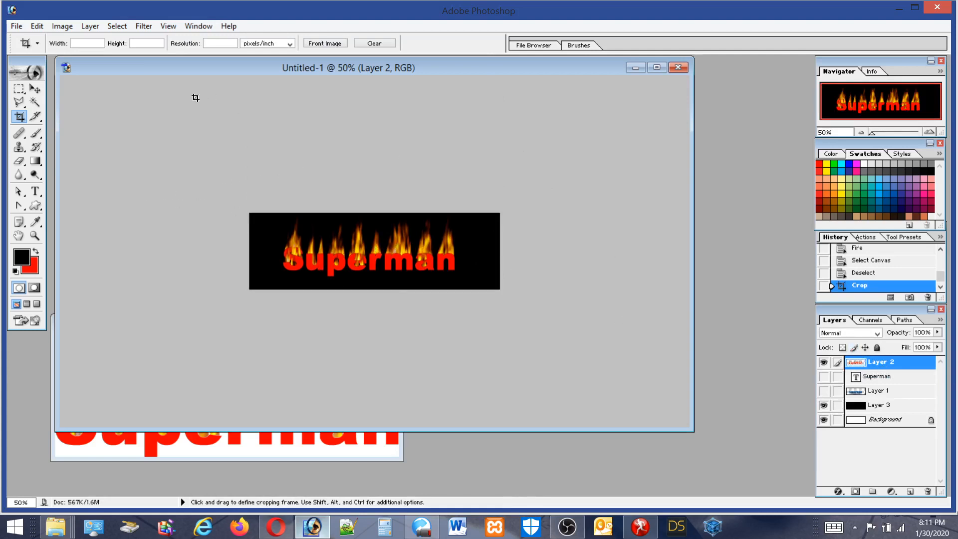
Load the outline of the hidden Superman text layer as a selection and swap the colors to make red the foreground
{"action": "left_click", "coordinate": [37, 29]}
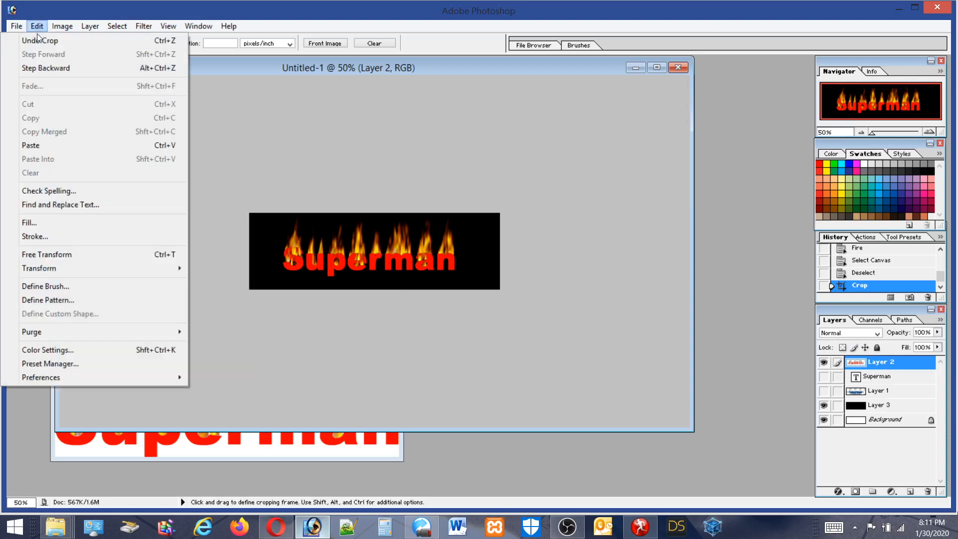
{"action": "left_click", "coordinate": [140, 74]}
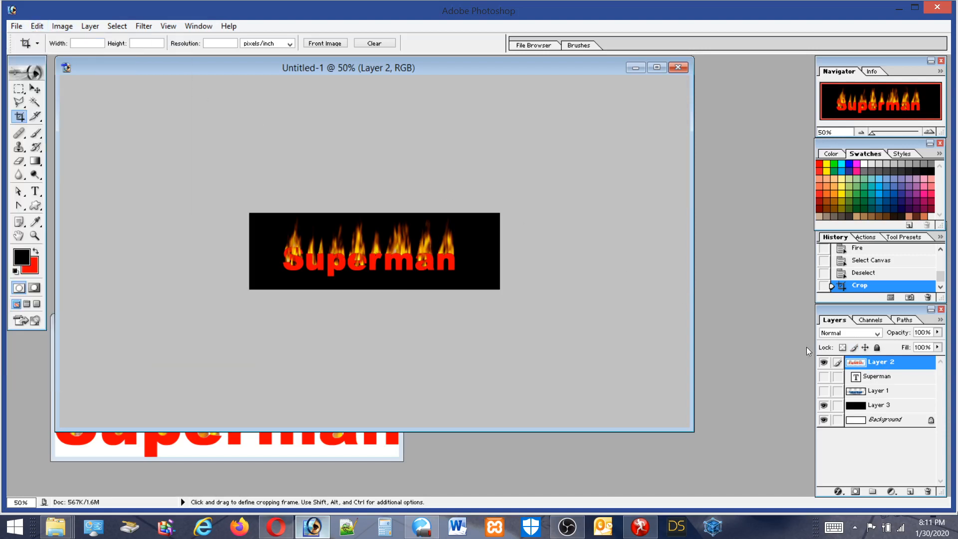
{"action": "left_click", "coordinate": [877, 381], "text": "ctrl"}
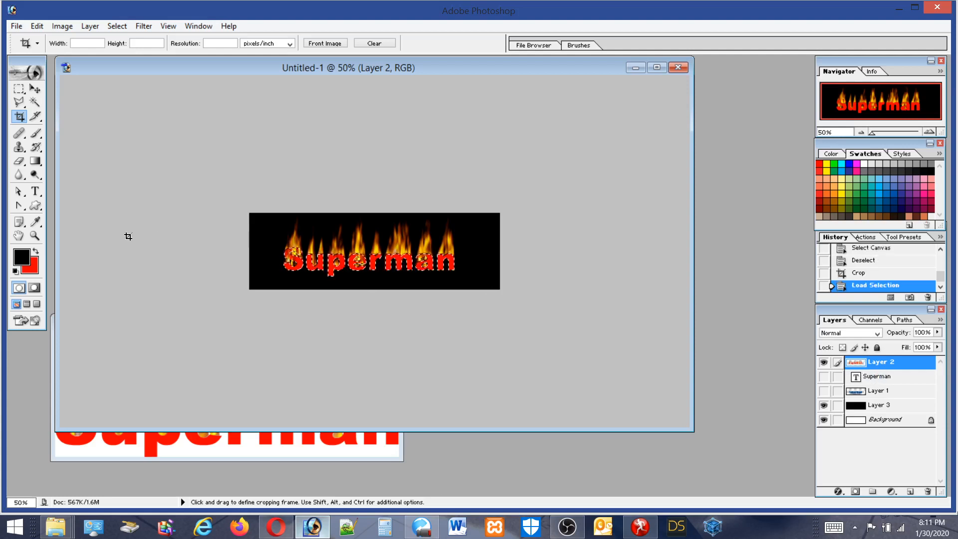
{"action": "left_click", "coordinate": [37, 251]}
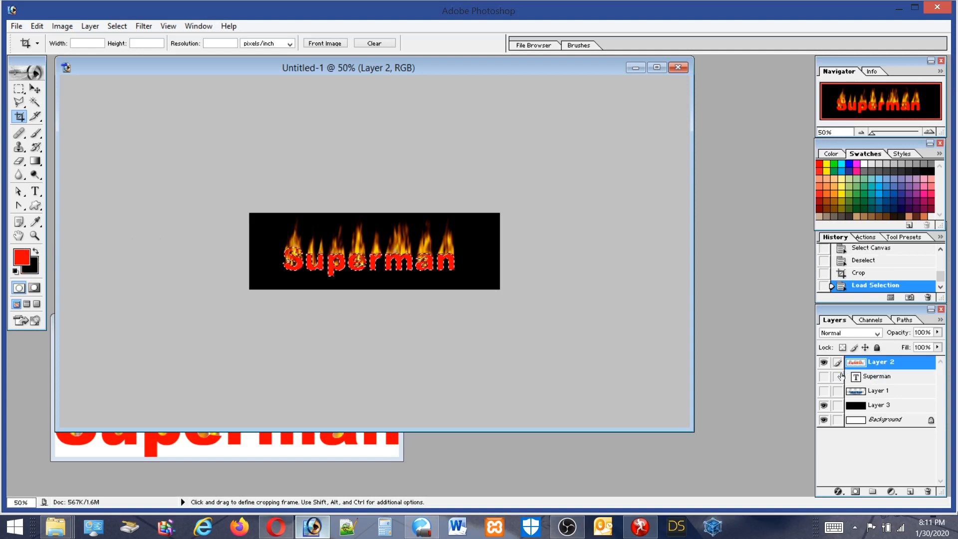
Hide Layer 2 and add a new empty layer directly above it
{"action": "left_click", "coordinate": [823, 363]}
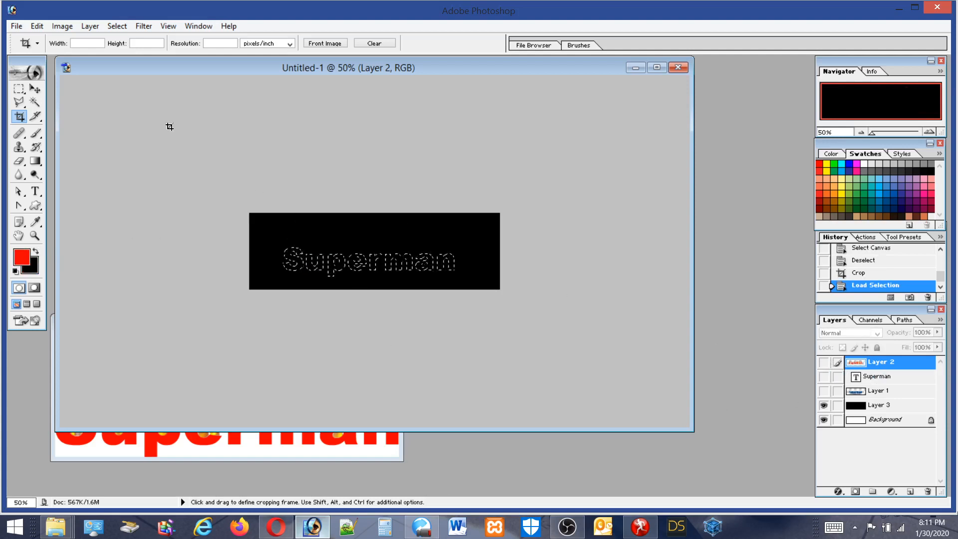
{"action": "left_click", "coordinate": [36, 27]}
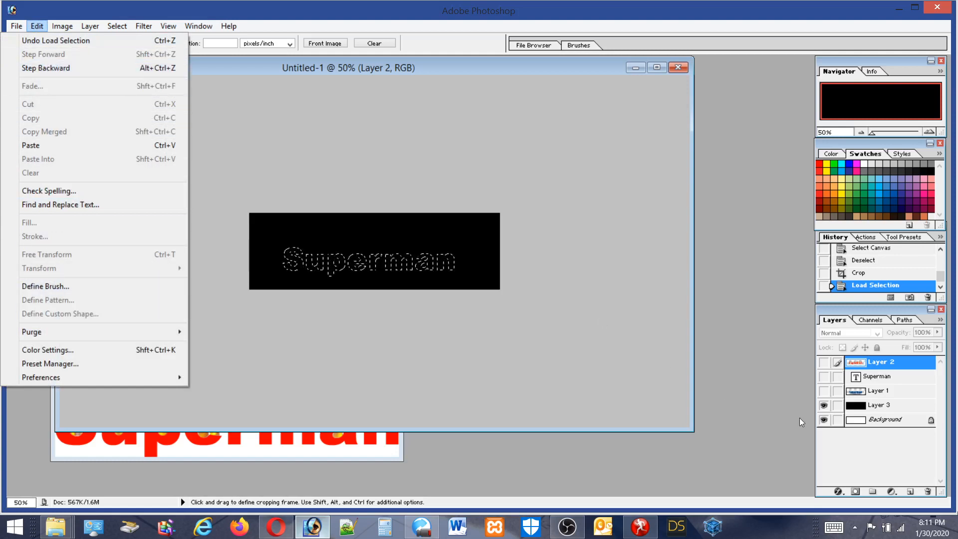
{"action": "left_click", "coordinate": [909, 491]}
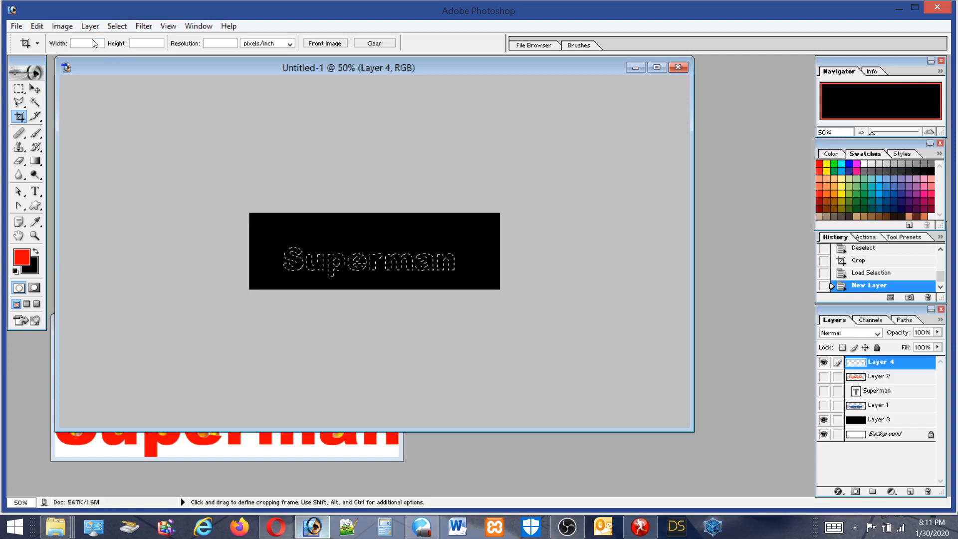
Fill the lettering selection on Layer 4 with the red foreground color in Normal mode at 100% opacity
{"action": "left_click", "coordinate": [43, 22]}
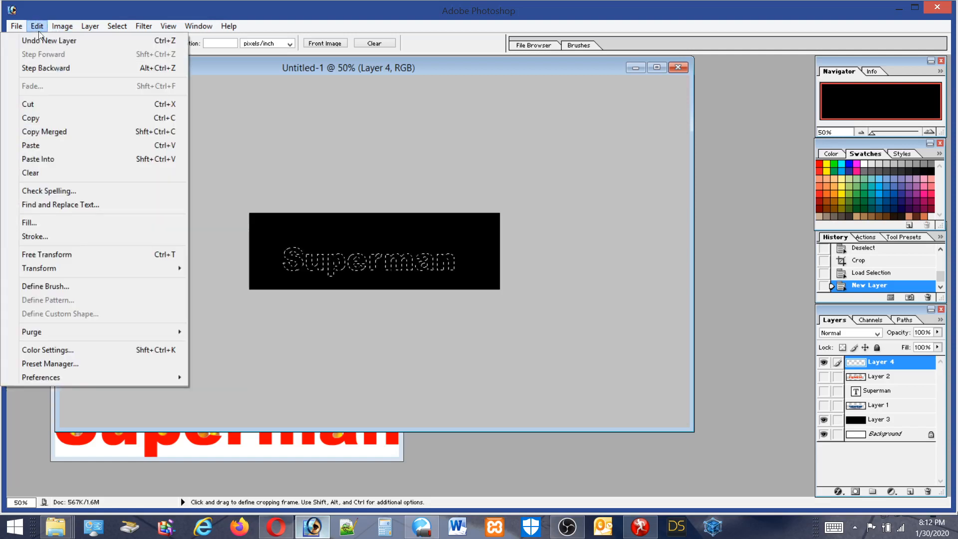
{"action": "left_click", "coordinate": [31, 221]}
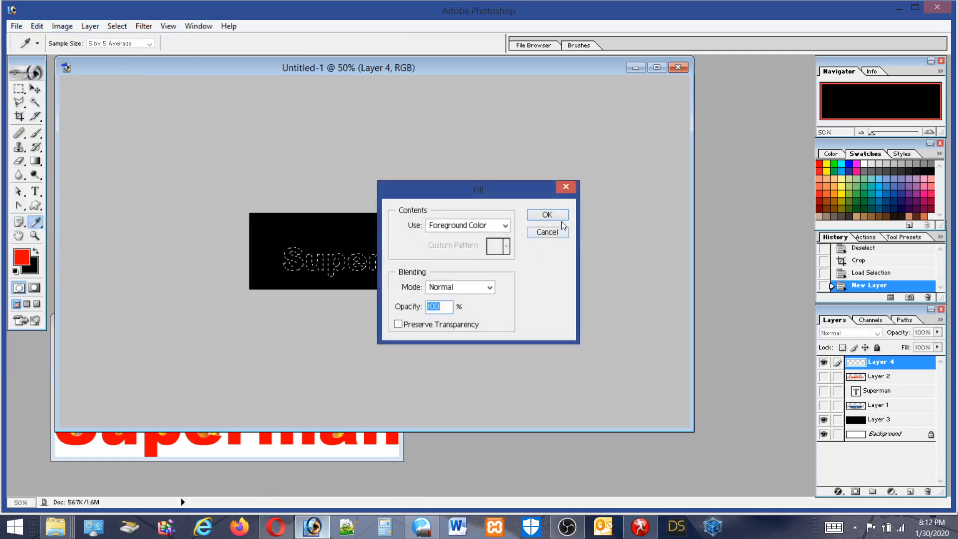
{"action": "left_click", "coordinate": [547, 213]}
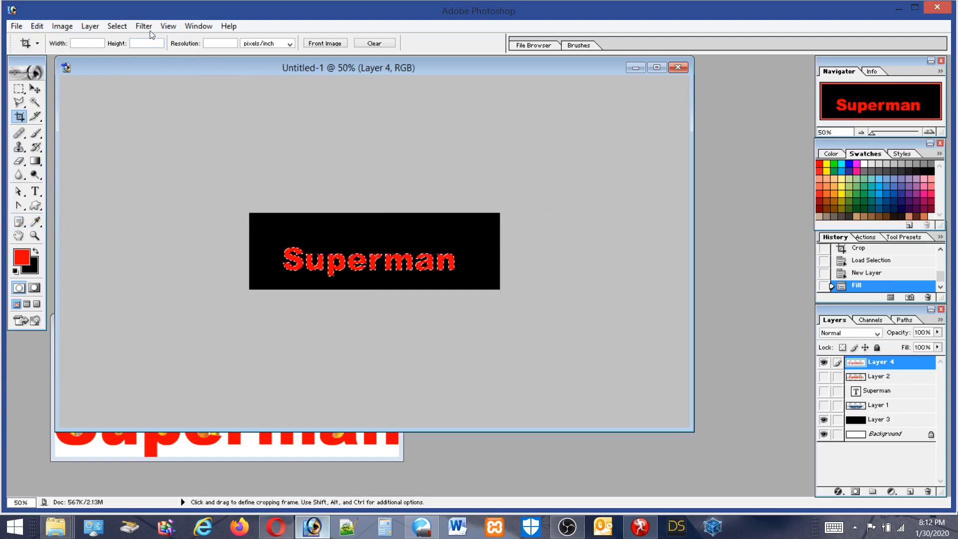
Apply the Eye Candy 4000 Fire filter to the lettering on Layer 4 with direction 87°, movement 15 and random seed 101
{"action": "left_click", "coordinate": [144, 26]}
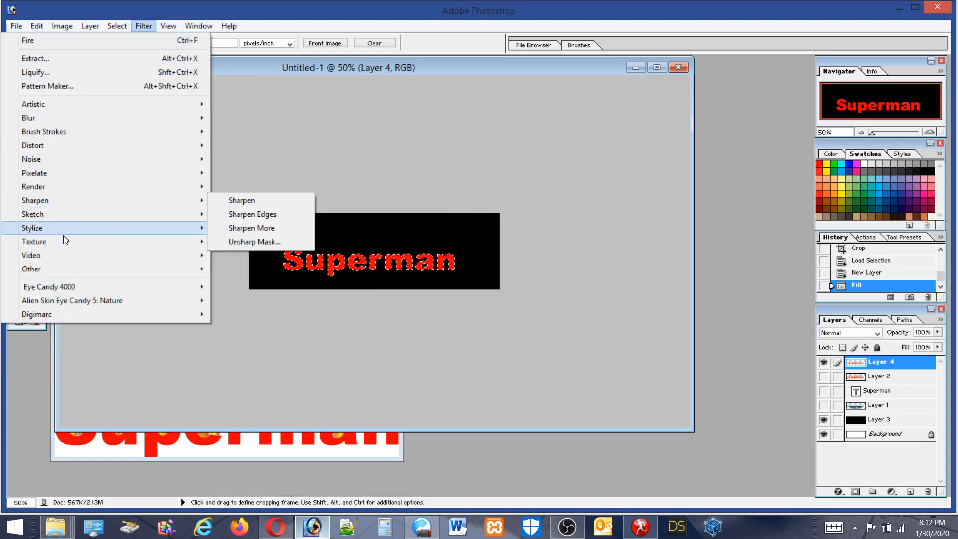
{"action": "mouse_move", "coordinate": [71, 288]}
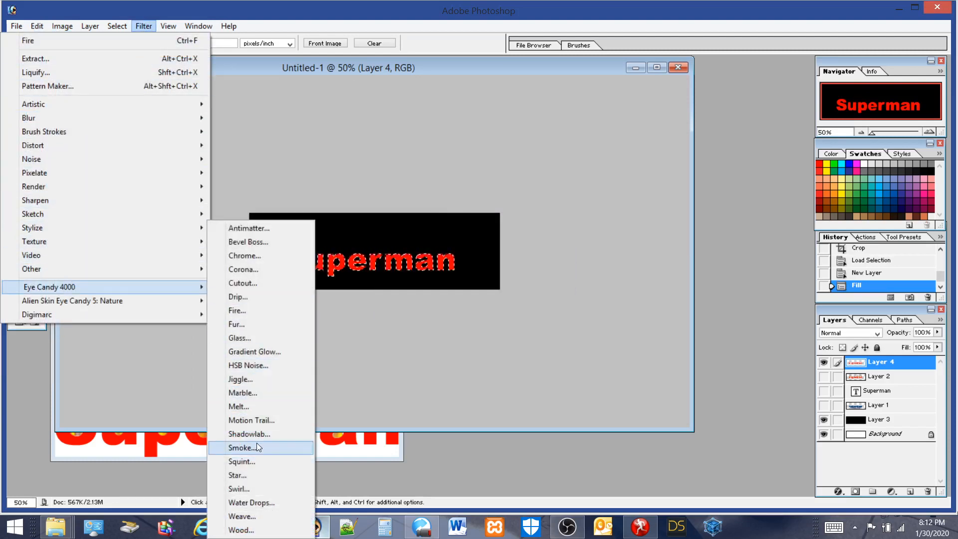
{"action": "left_click", "coordinate": [238, 310]}
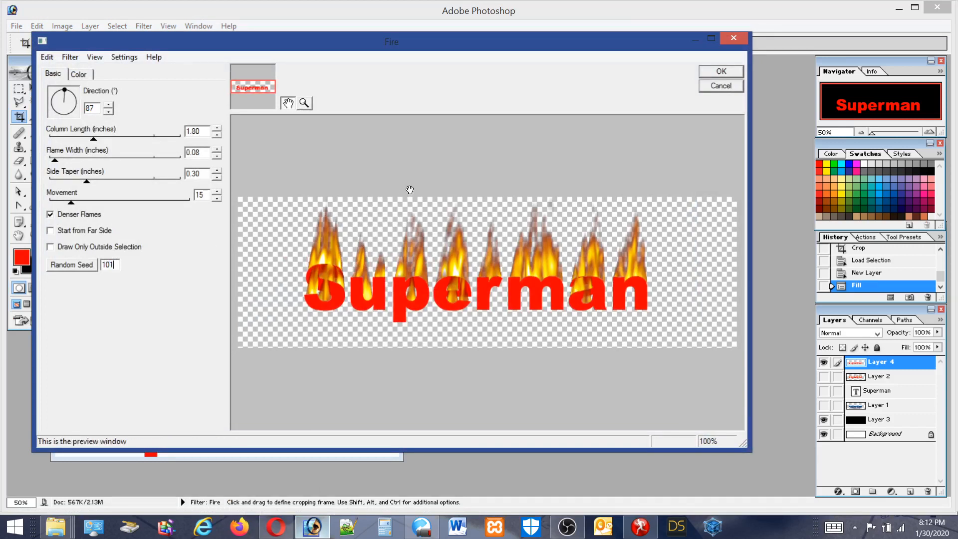
{"action": "left_click", "coordinate": [719, 72]}
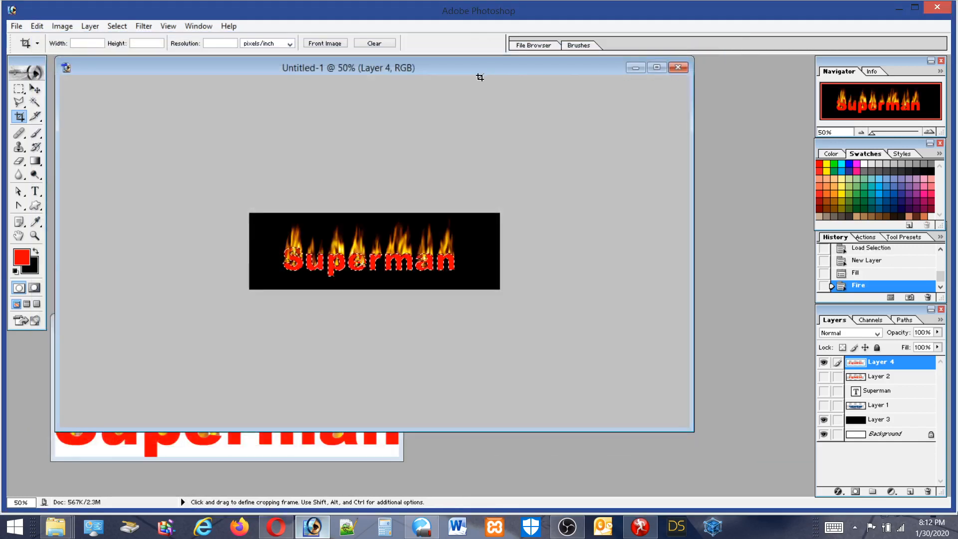
Select the whole cropped canvas on Layer 4 with the Rectangular Marquee
{"action": "left_click", "coordinate": [20, 90]}
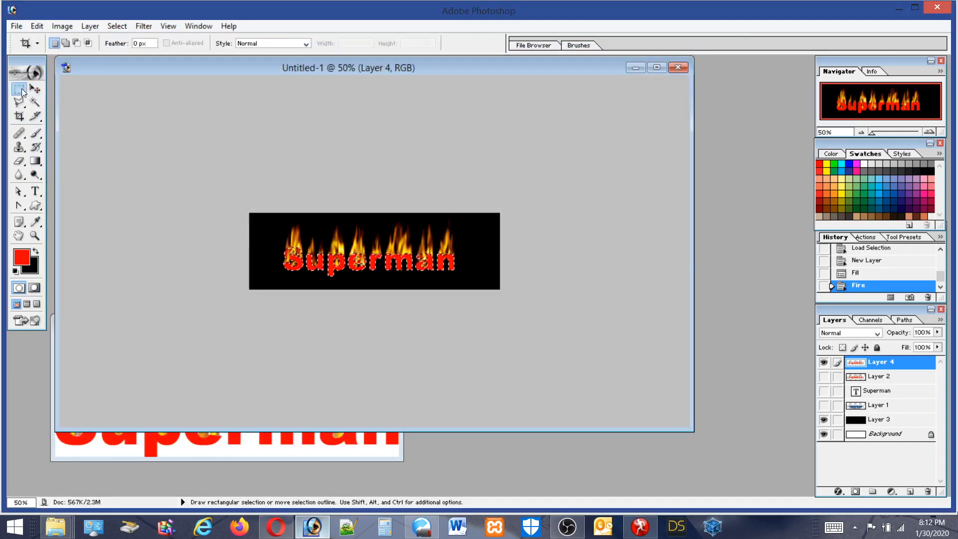
{"action": "left_click", "coordinate": [543, 320]}
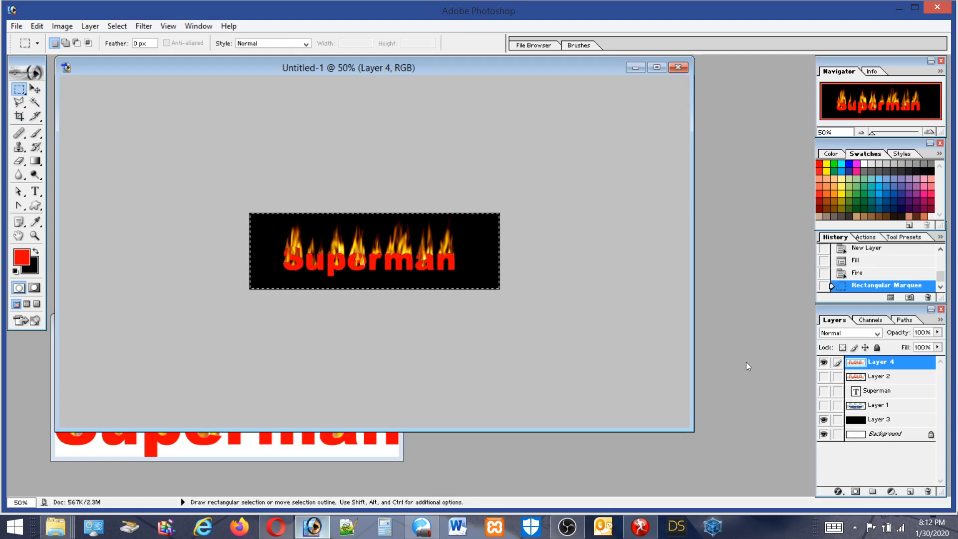
Show Layer 2, hide Layer 4, and copy the merged visible artwork with Layer 2 active
{"action": "left_click", "coordinate": [824, 376]}
{"action": "left_click", "coordinate": [823, 362]}
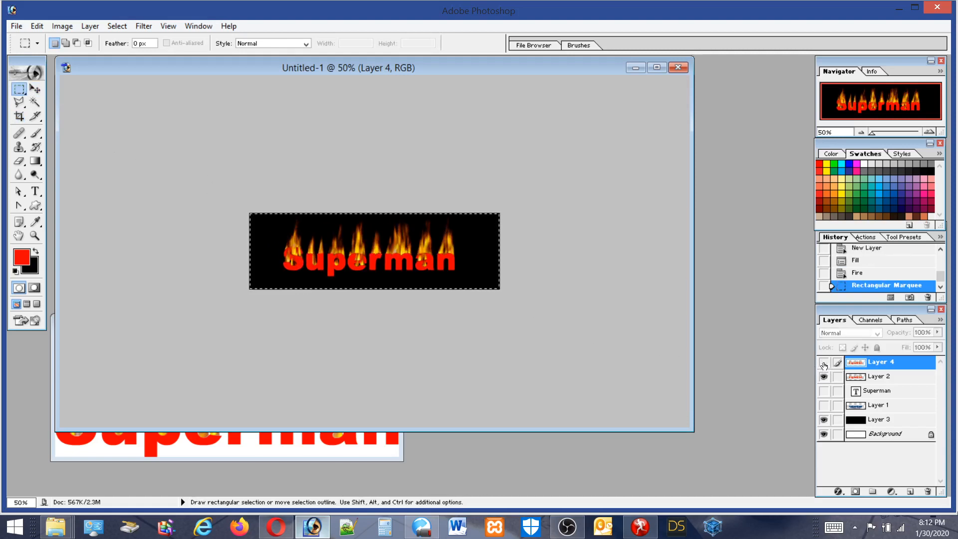
{"action": "left_click", "coordinate": [35, 26]}
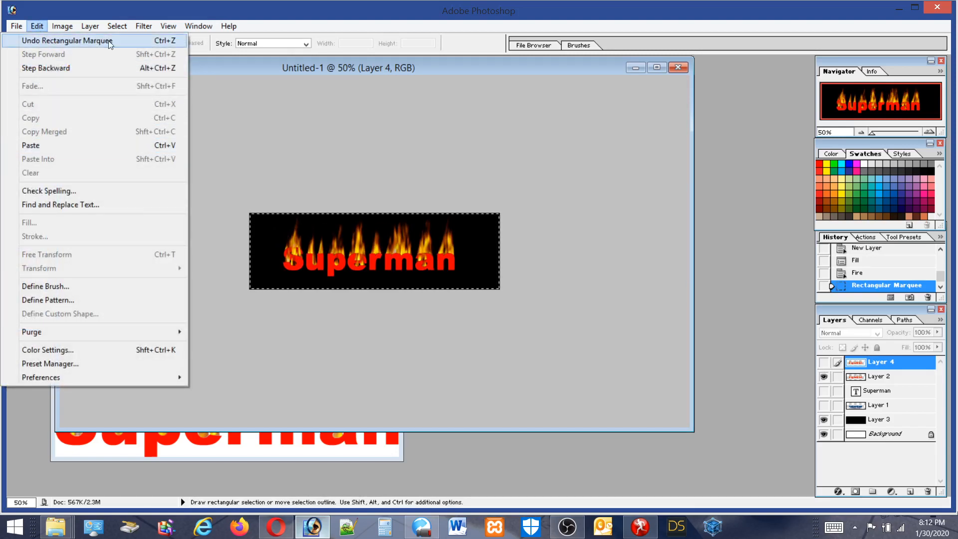
{"action": "left_click", "coordinate": [879, 376]}
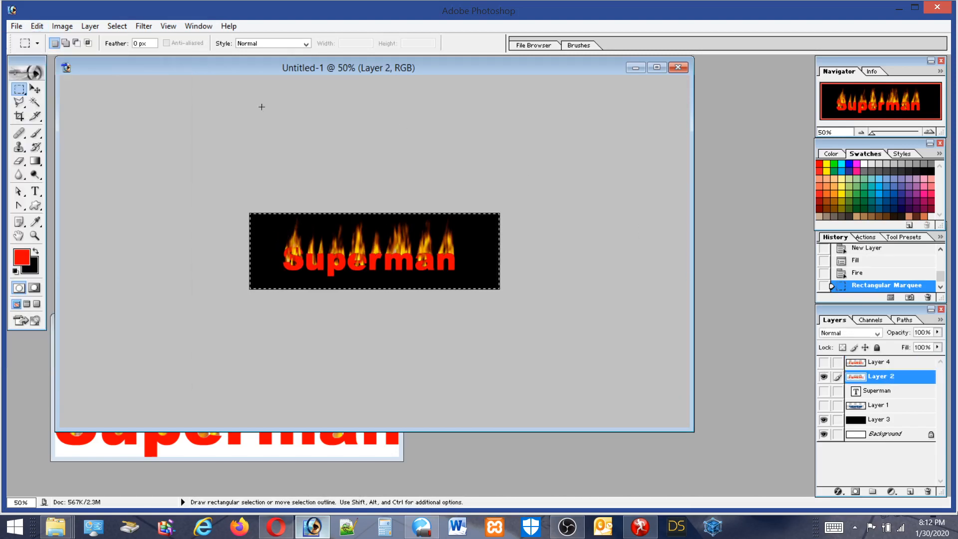
{"action": "left_click", "coordinate": [38, 26]}
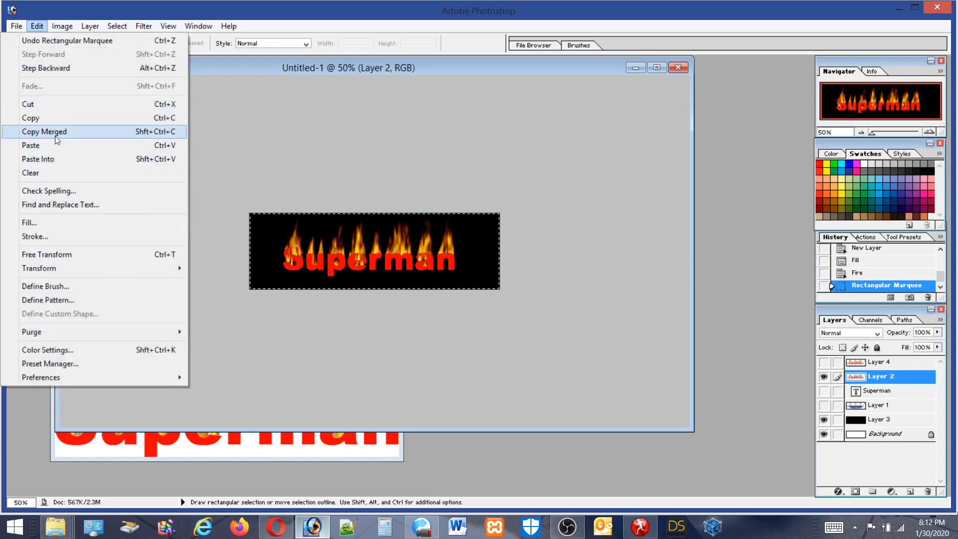
{"action": "left_click", "coordinate": [107, 131]}
Try to paste the merged flame artwork into the existing Untitled-2 document and widen its window
{"action": "left_click", "coordinate": [396, 455]}
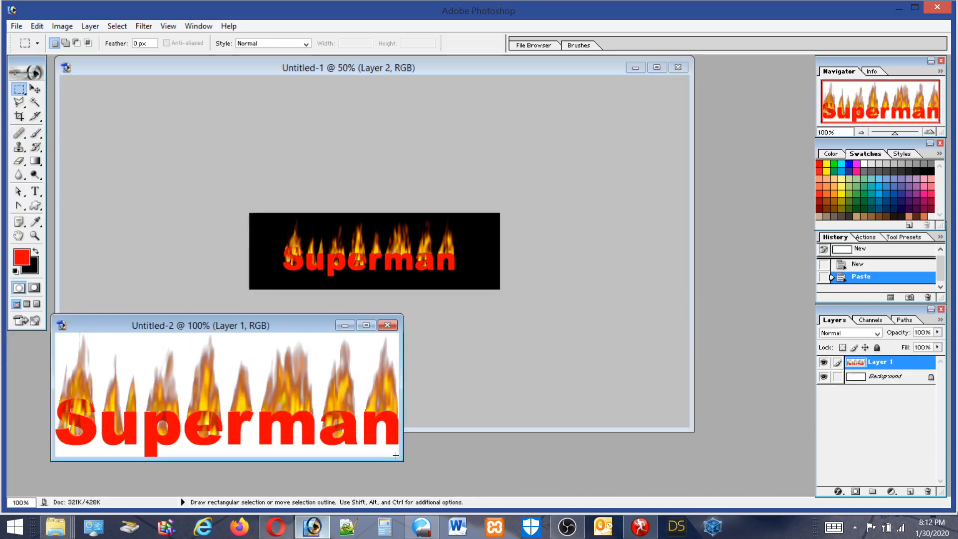
{"action": "left_click", "coordinate": [37, 26]}
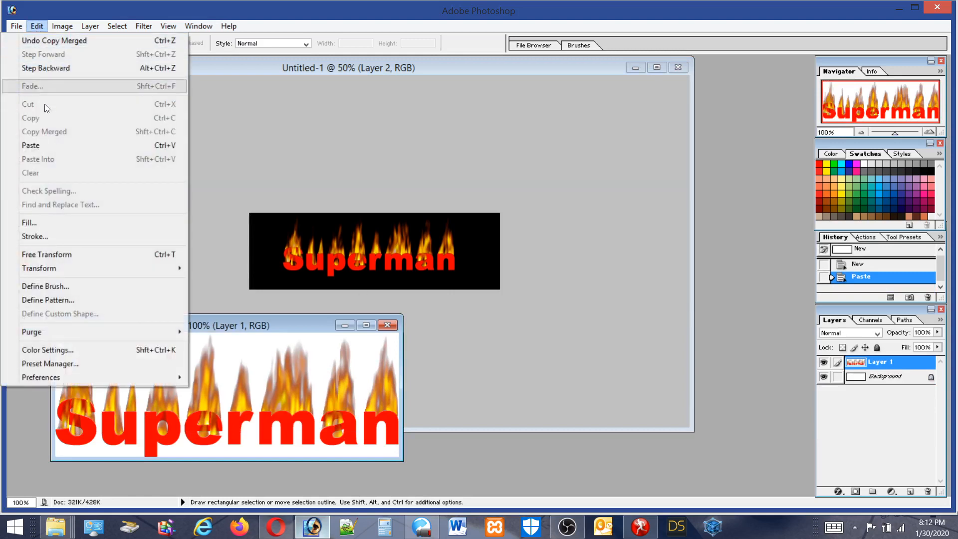
{"action": "left_click", "coordinate": [36, 147]}
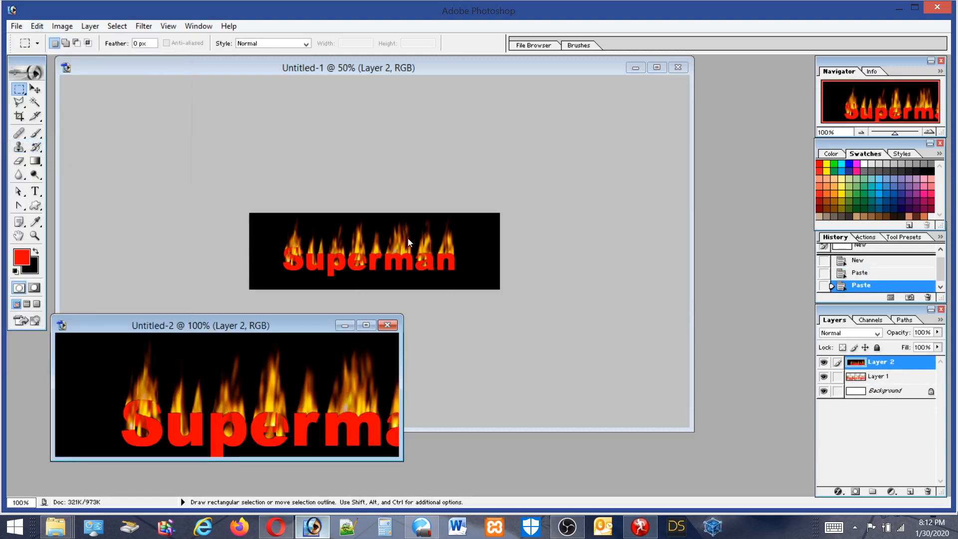
{"action": "left_click_drag", "start_coordinate": [401, 426], "coordinate": [816, 426]}
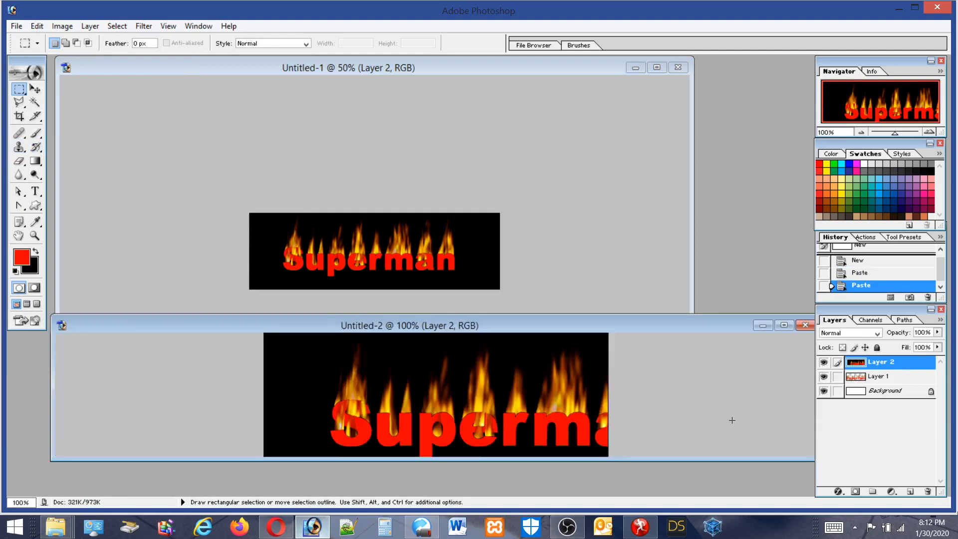
Close Untitled-2 without saving and create a new 800 × 242 pixel RGB document at 100 pixels/inch with white contents
{"action": "left_click", "coordinate": [803, 325]}
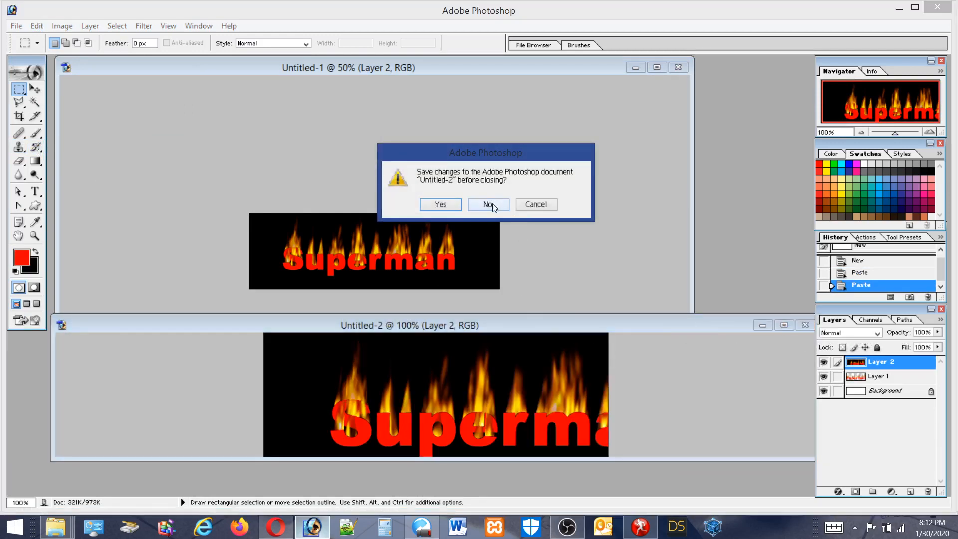
{"action": "left_click", "coordinate": [492, 202]}
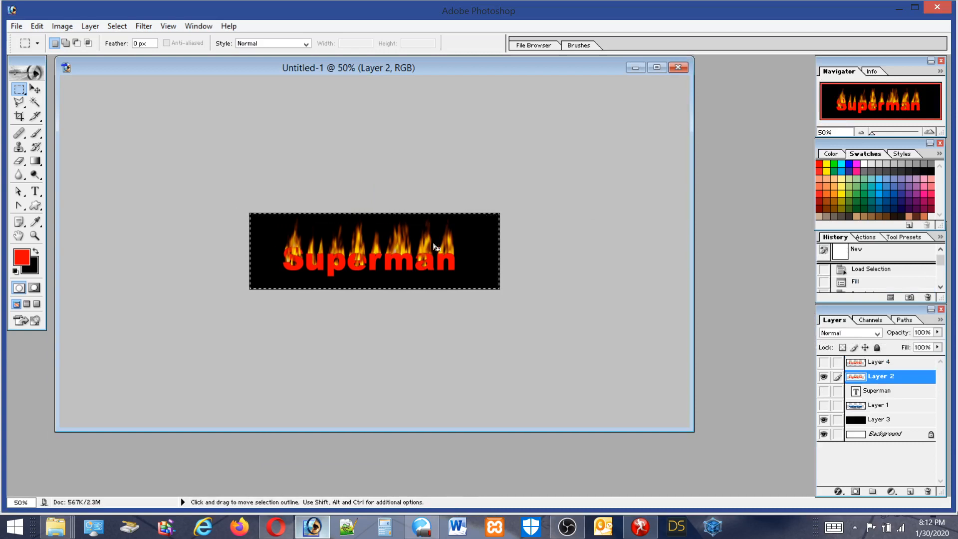
{"action": "left_click", "coordinate": [15, 27]}
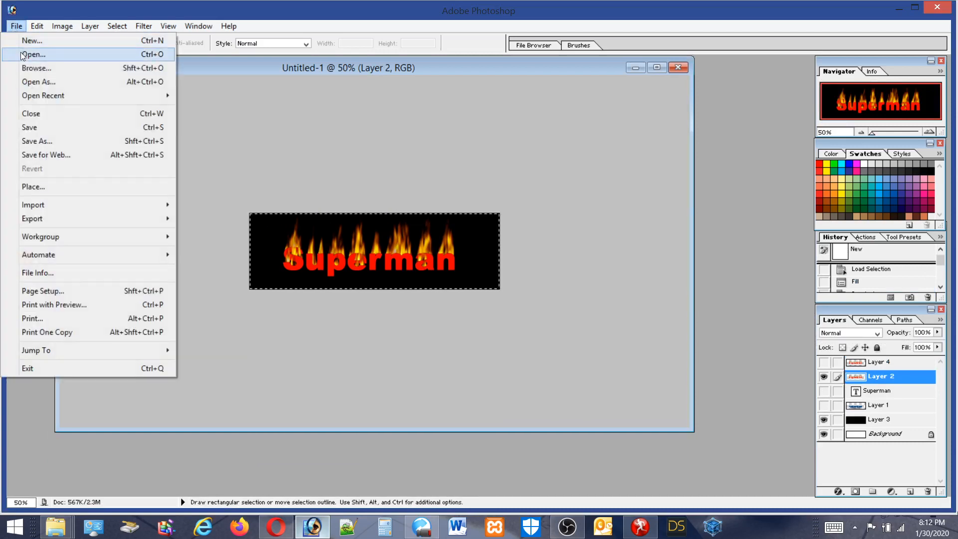
{"action": "left_click", "coordinate": [31, 40]}
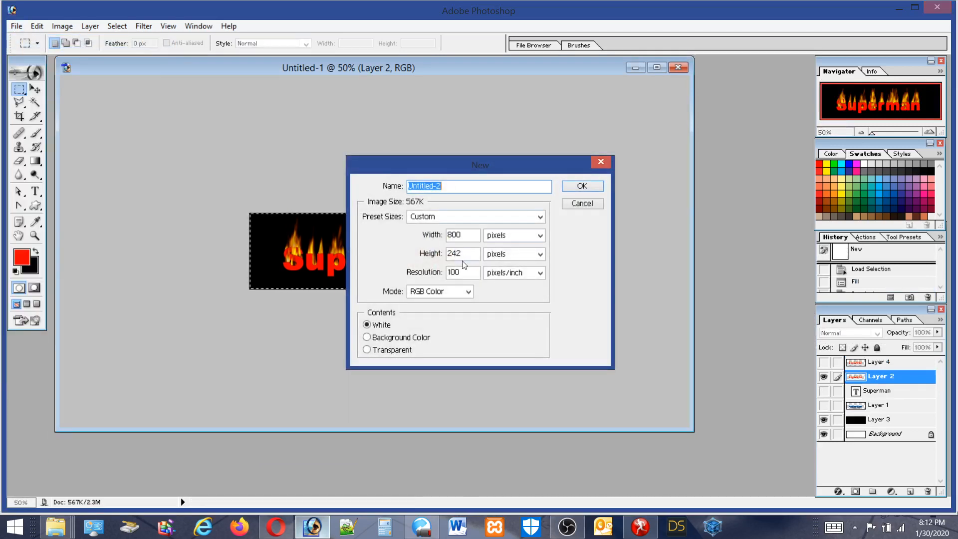
{"action": "left_click", "coordinate": [578, 186]}
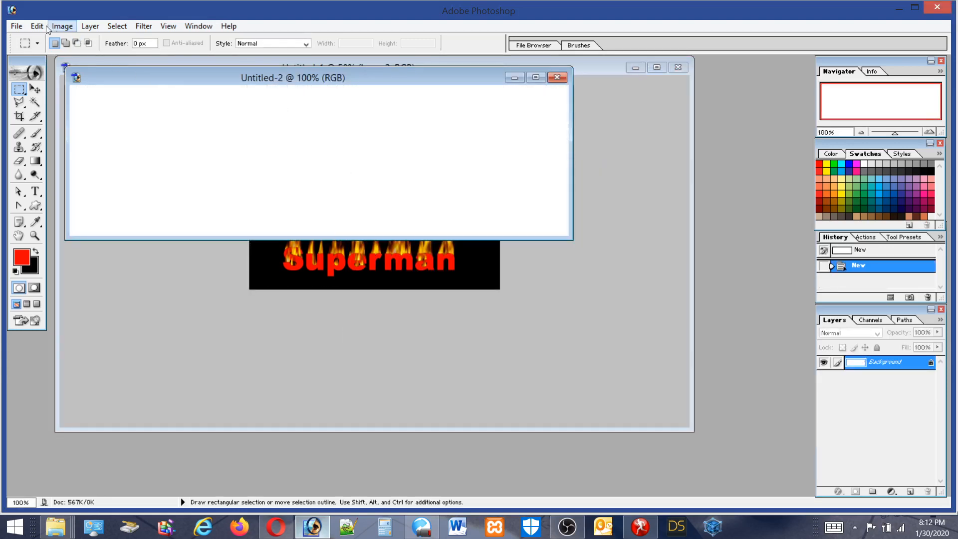
Paste the merged flame artwork into the new Untitled-2 document and move its window below the original image
{"action": "left_click", "coordinate": [37, 26]}
{"action": "left_click", "coordinate": [30, 143]}
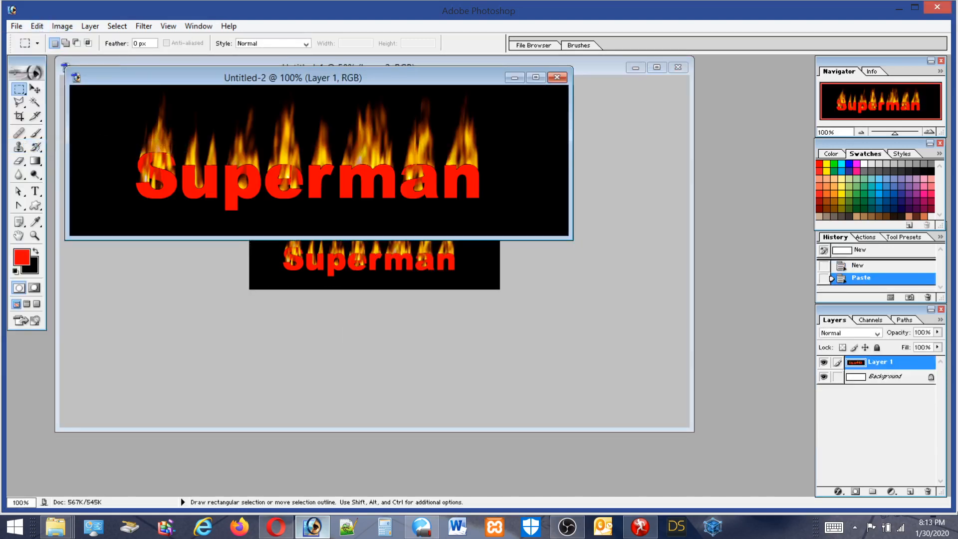
{"action": "left_click_drag", "start_coordinate": [419, 83], "coordinate": [489, 319]}
Return to the Untitled-1 document, hide Layer 2 and show Layer 4
{"action": "left_click", "coordinate": [486, 67]}
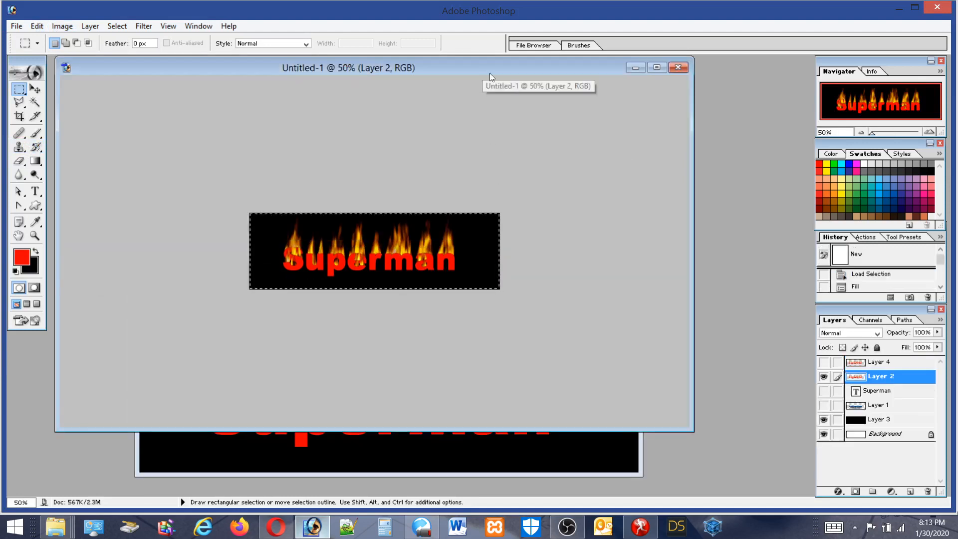
{"action": "left_click", "coordinate": [823, 377]}
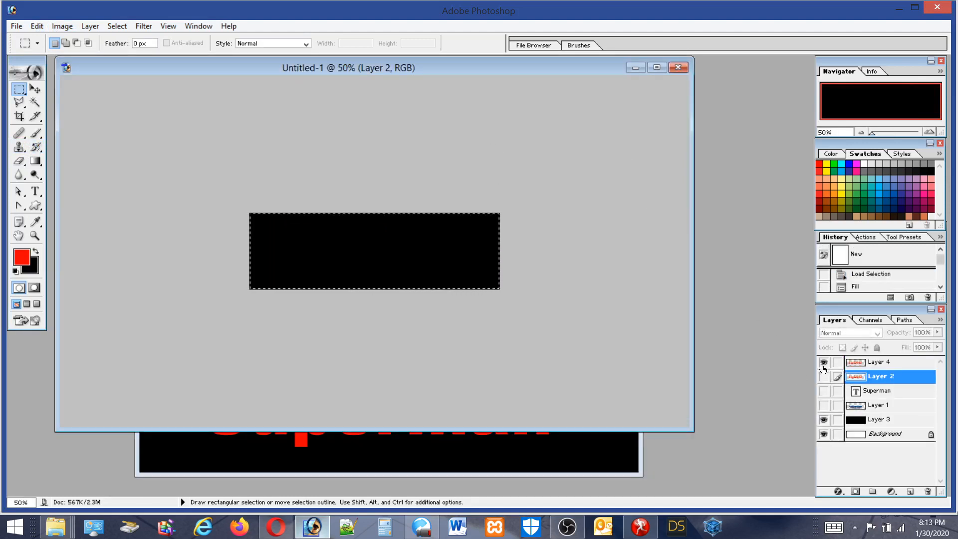
{"action": "left_click", "coordinate": [823, 362]}
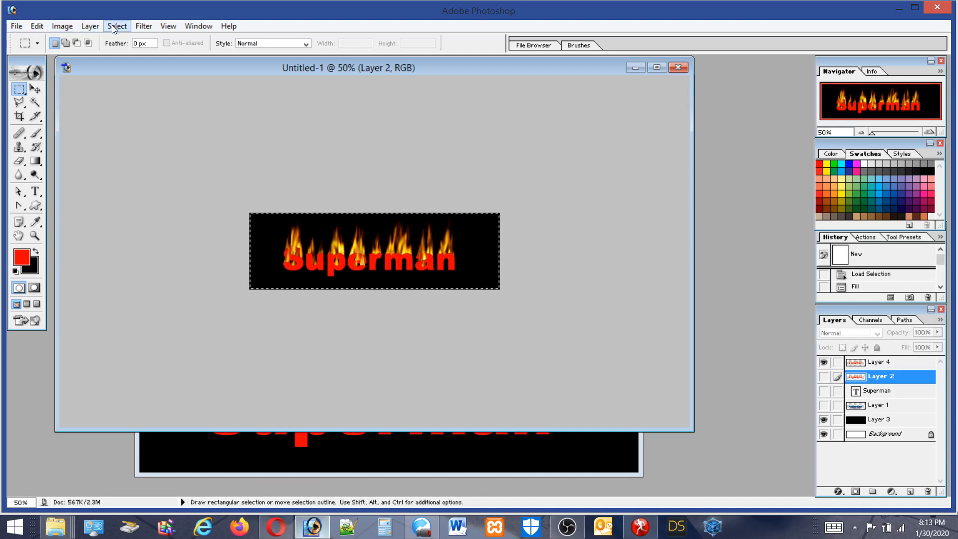
Copy the merged visible artwork of the Layer 4 flames over black, with Layer 3 active
{"action": "left_click", "coordinate": [37, 26]}
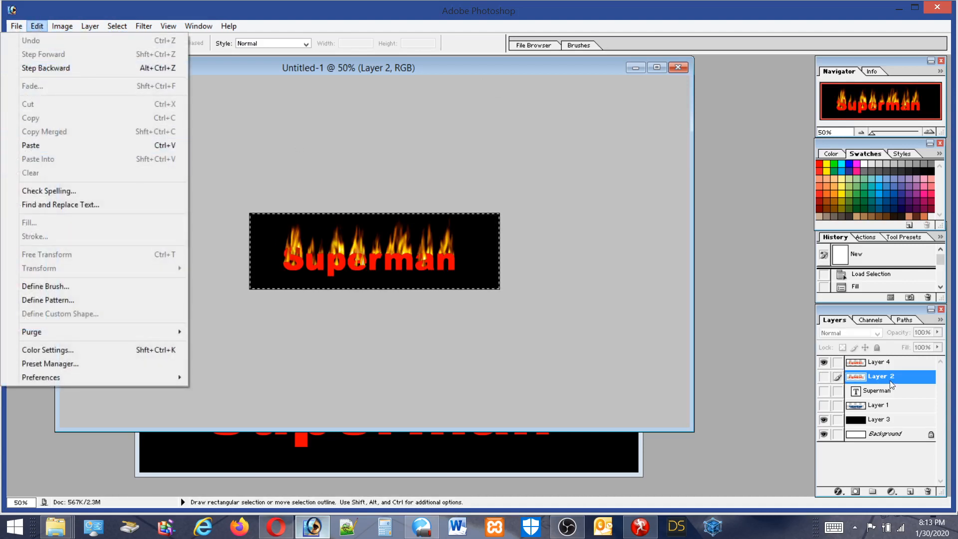
{"action": "left_click", "coordinate": [883, 365]}
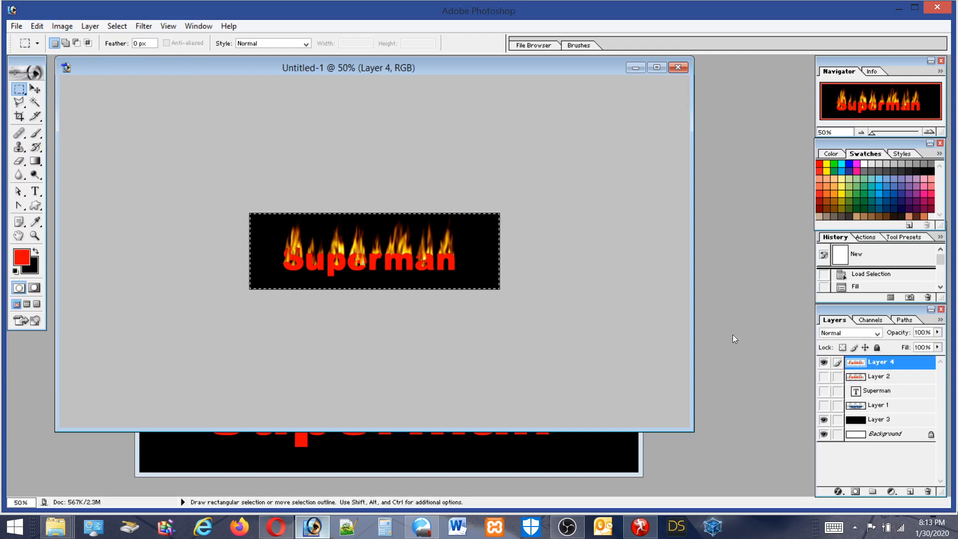
{"action": "left_click", "coordinate": [875, 422]}
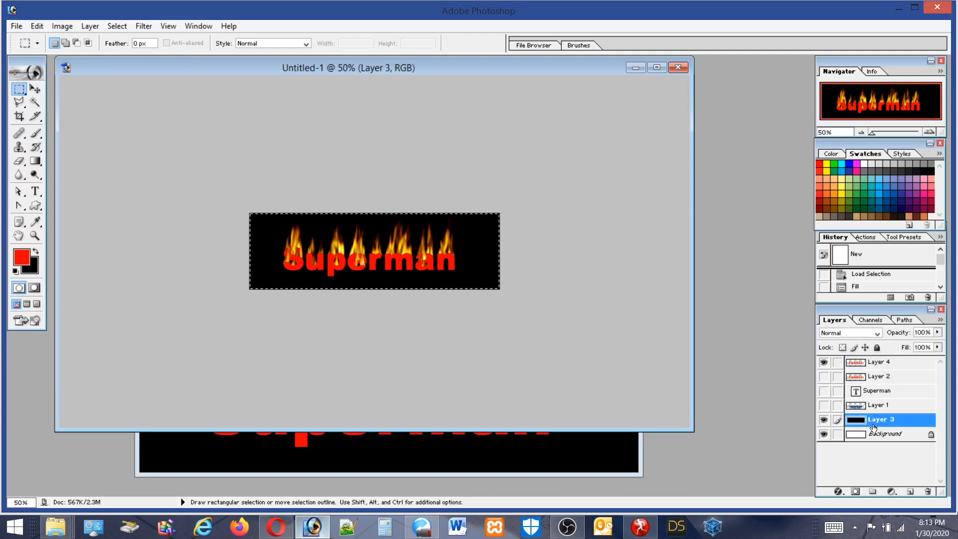
{"action": "left_click", "coordinate": [37, 27]}
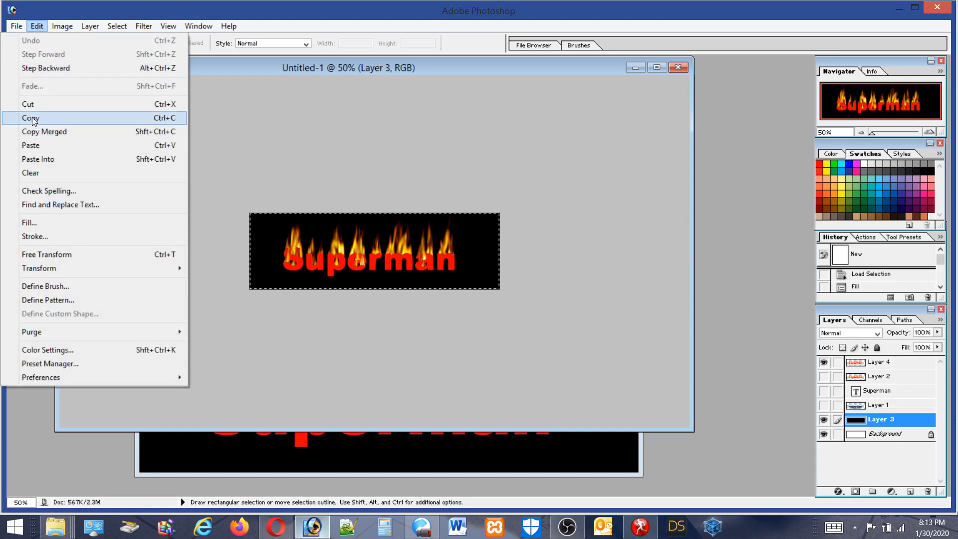
{"action": "left_click", "coordinate": [31, 119]}
{"action": "left_click", "coordinate": [37, 27]}
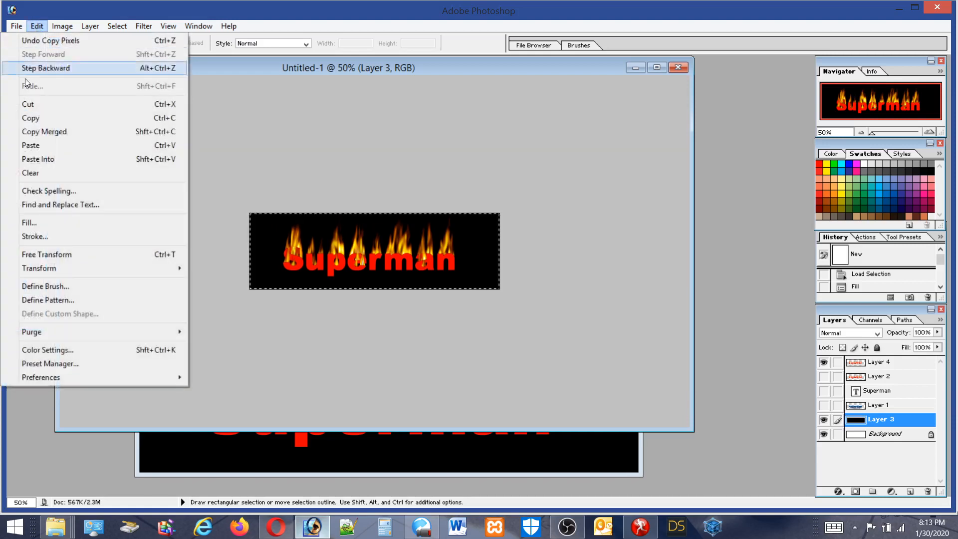
{"action": "left_click", "coordinate": [40, 131]}
Paste the second flame variant into Untitled-2 as a new layer and return to Untitled-1
{"action": "left_click", "coordinate": [214, 474]}
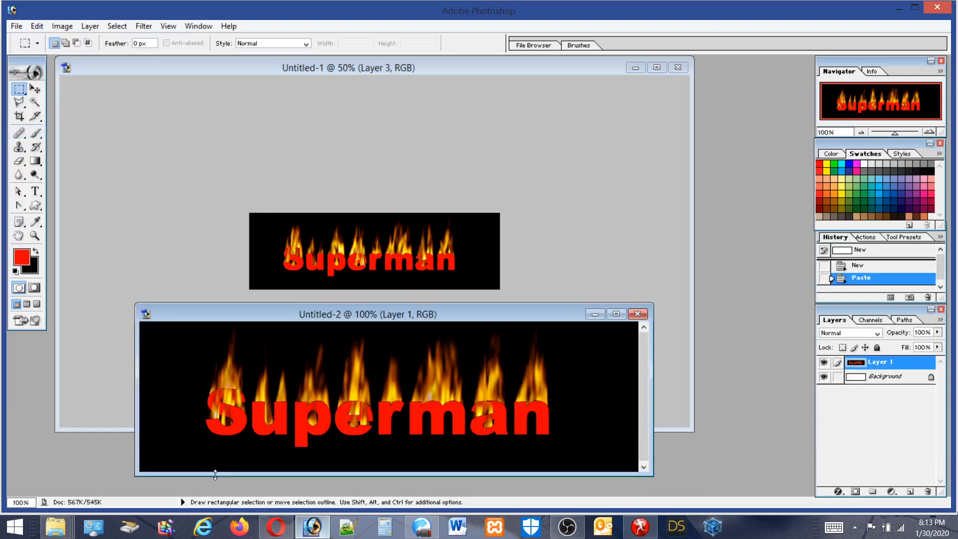
{"action": "left_click", "coordinate": [38, 26]}
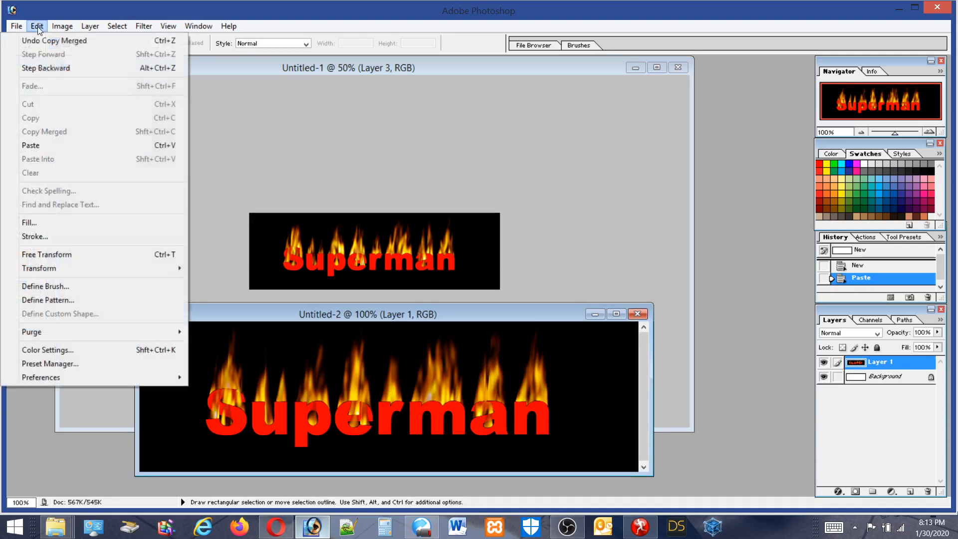
{"action": "left_click", "coordinate": [32, 145]}
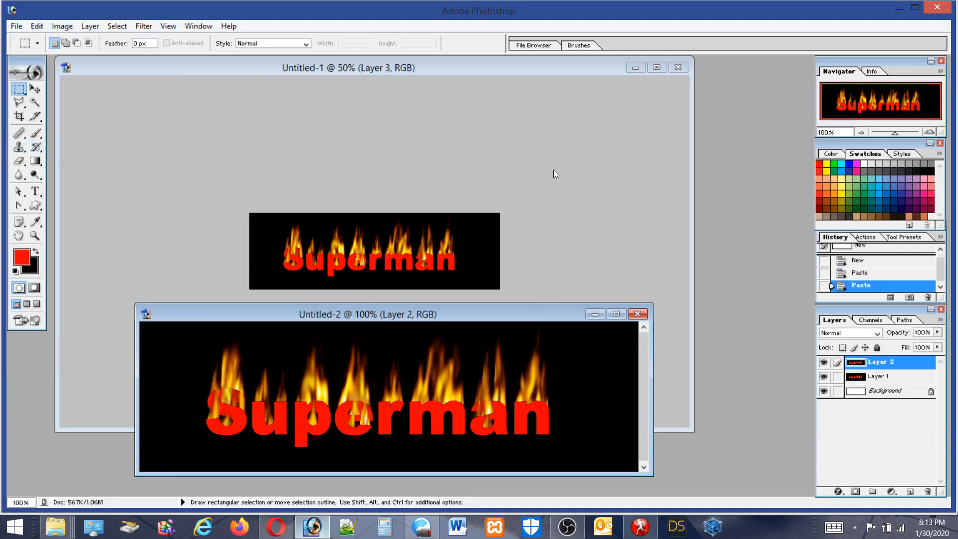
{"action": "left_click", "coordinate": [518, 59]}
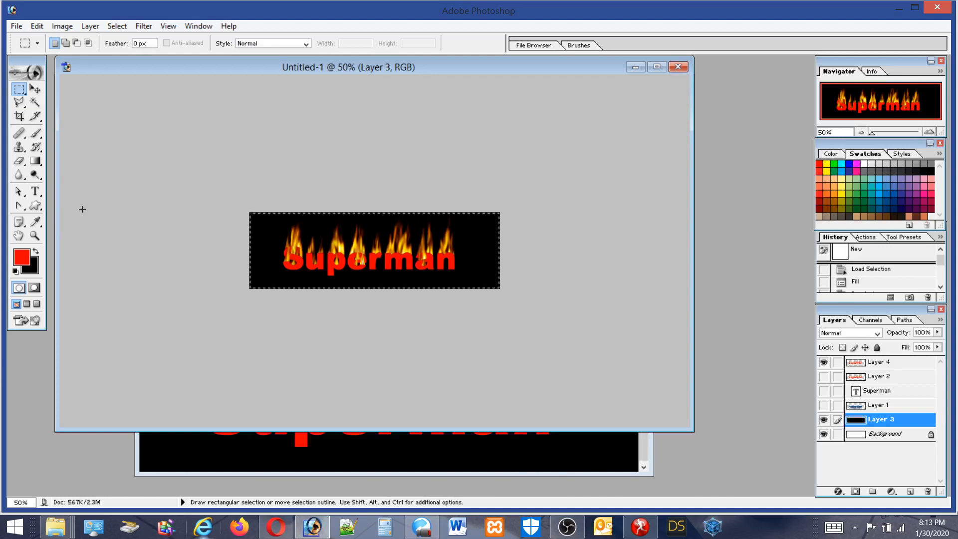
{"action": "left_click", "coordinate": [20, 27]}
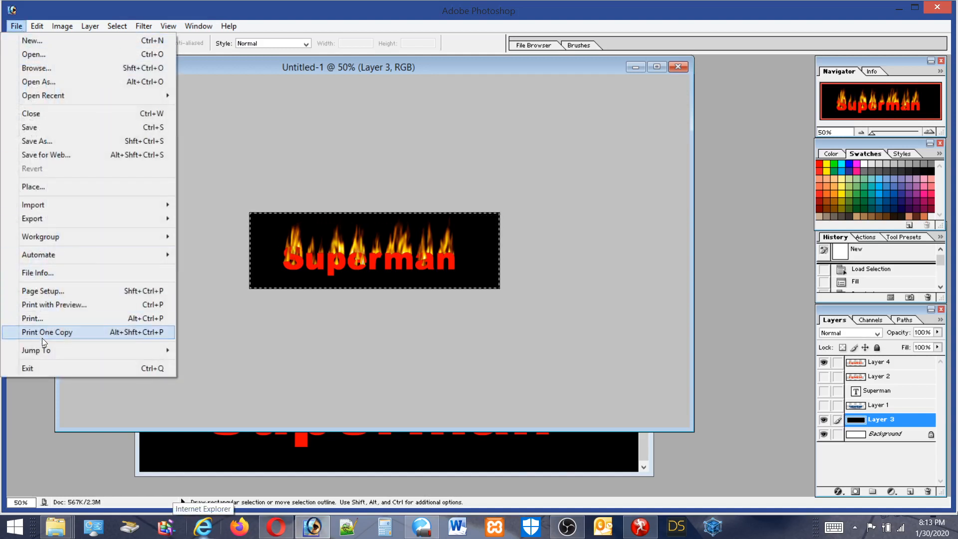
{"action": "mouse_move", "coordinate": [41, 349]}
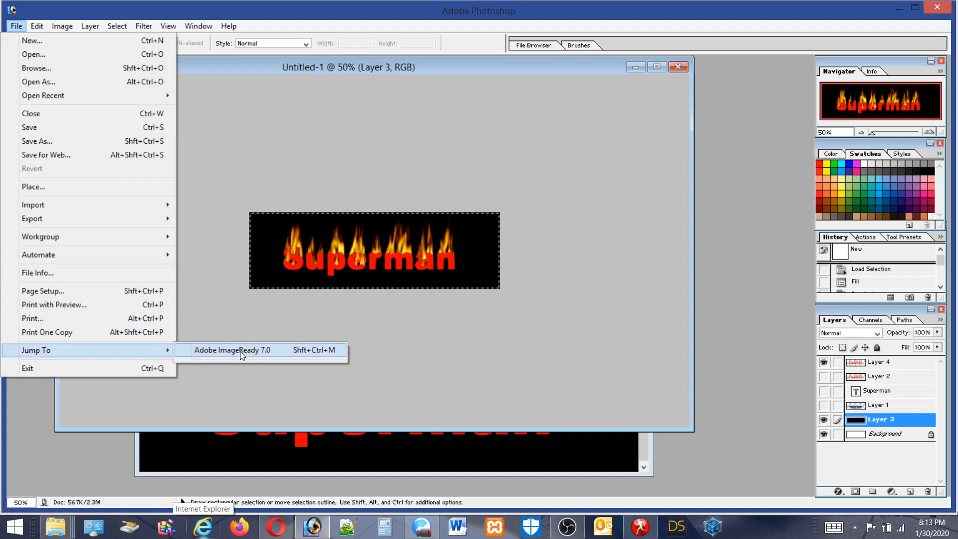
{"action": "left_click", "coordinate": [746, 294]}
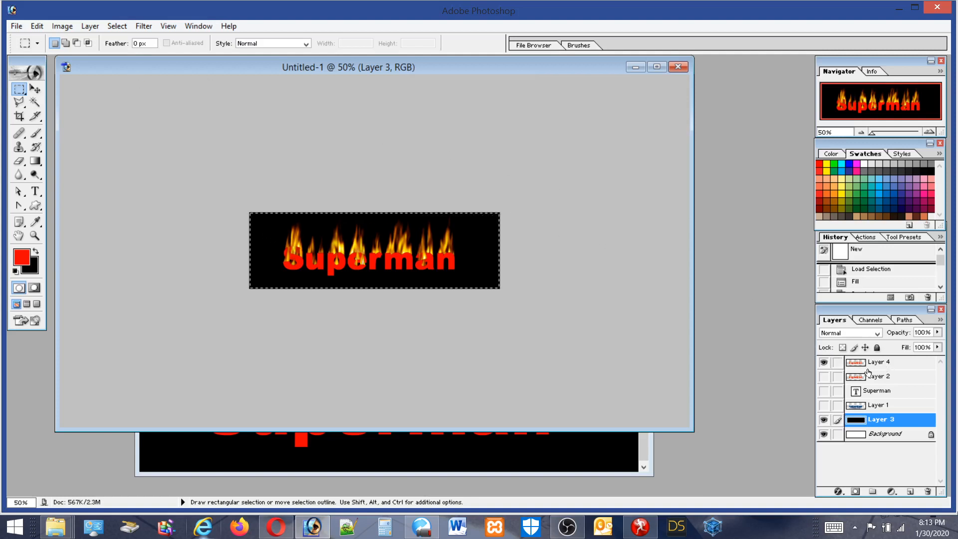
Load the Superman text layer's outline as a selection and add a new empty layer above Layer 4
{"action": "left_click", "coordinate": [871, 396], "text": "ctrl"}
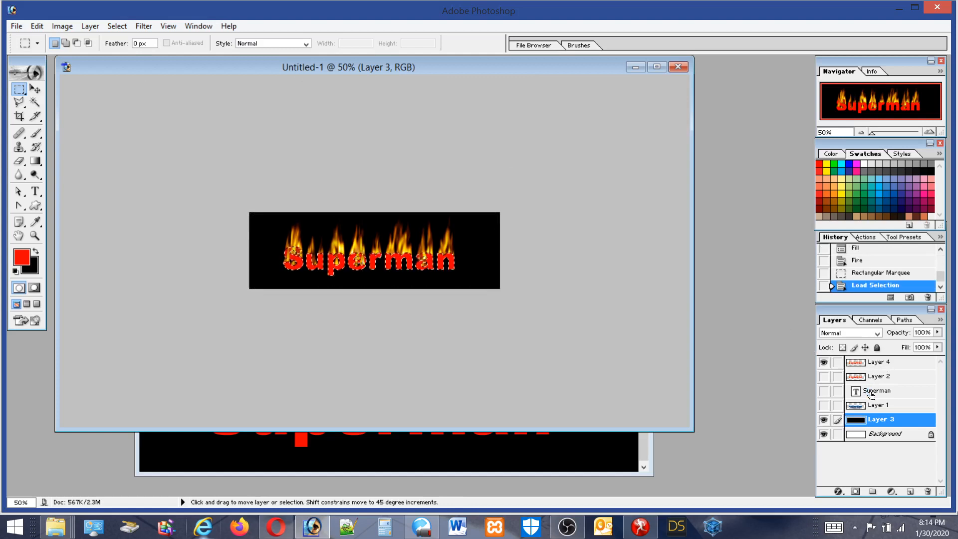
{"action": "left_click", "coordinate": [823, 362]}
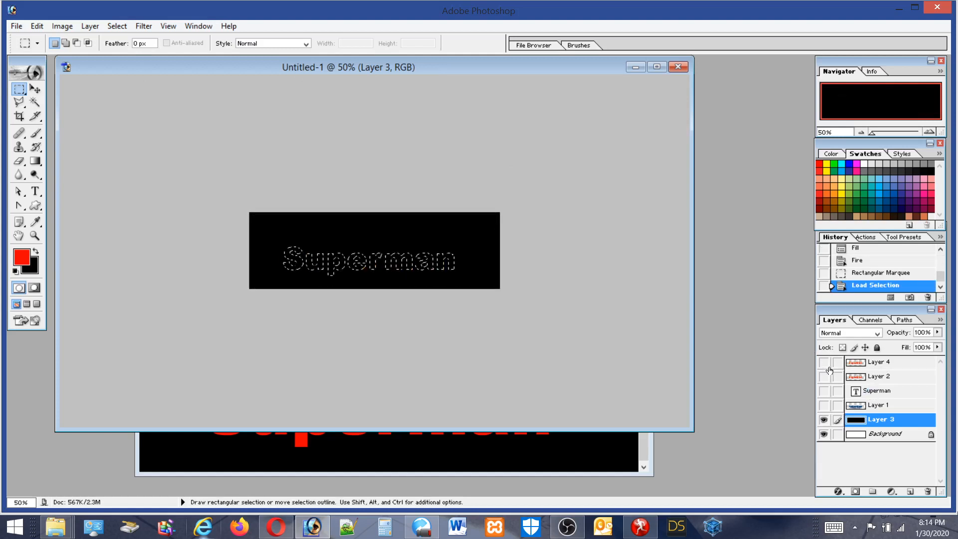
{"action": "left_click", "coordinate": [879, 365]}
{"action": "left_click", "coordinate": [910, 492]}
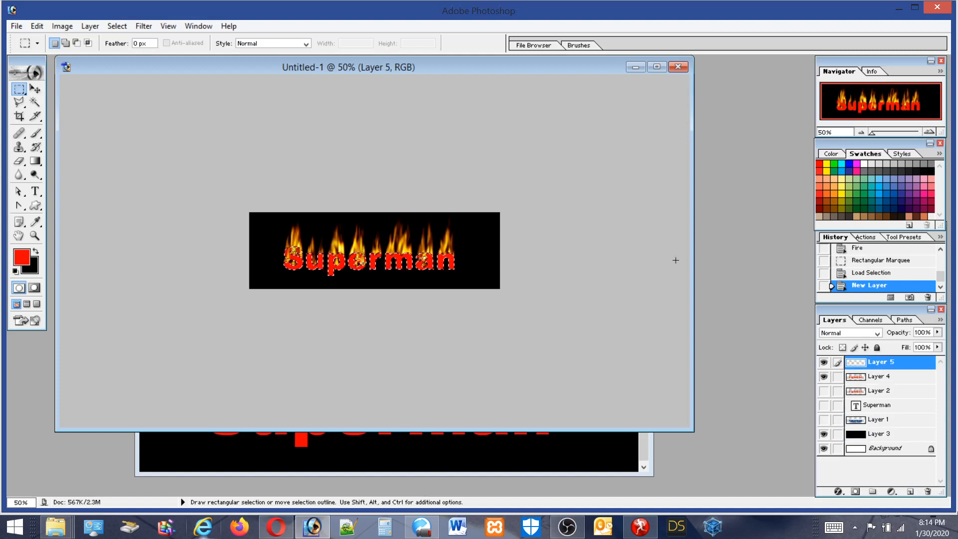
Fill the lettering selection on Layer 5 with the red foreground color in Normal mode and deselect it
{"action": "left_click", "coordinate": [41, 25]}
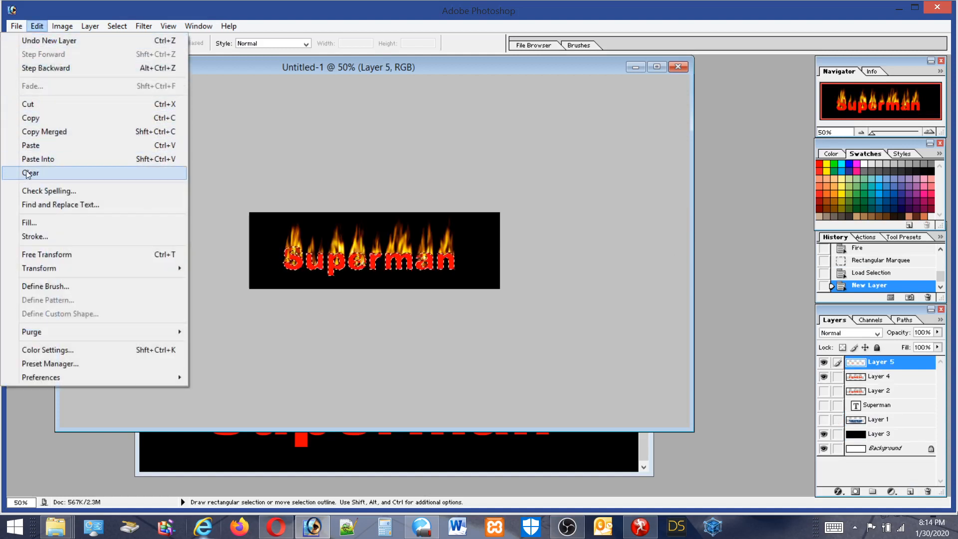
{"action": "left_click", "coordinate": [28, 222]}
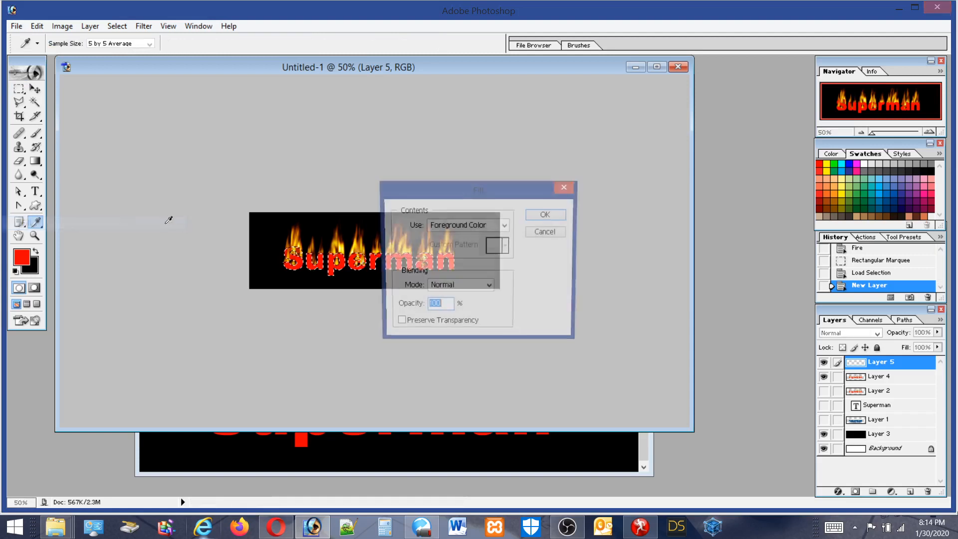
{"action": "left_click", "coordinate": [547, 215]}
{"action": "key", "text": "m"}
{"action": "key", "text": "ctrl+d"}
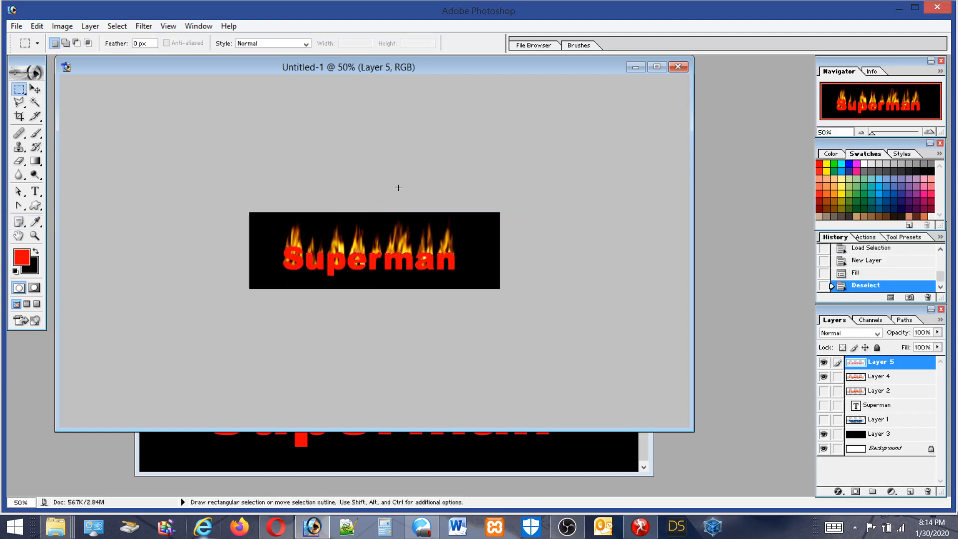
Apply the Eye Candy 4000 Fire filter to the Layer 5 lettering with random seed 102
{"action": "left_click", "coordinate": [141, 27]}
{"action": "mouse_move", "coordinate": [90, 26]}
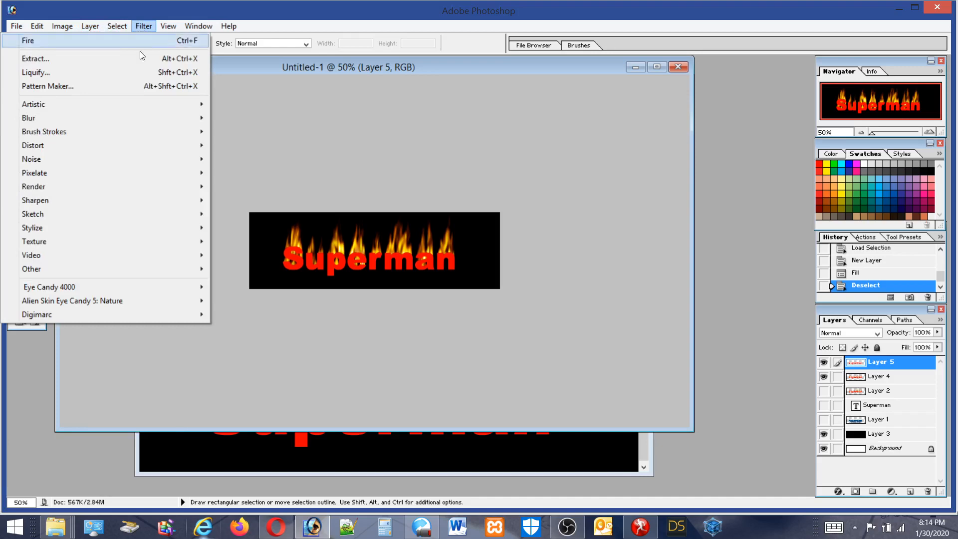
{"action": "mouse_move", "coordinate": [70, 290]}
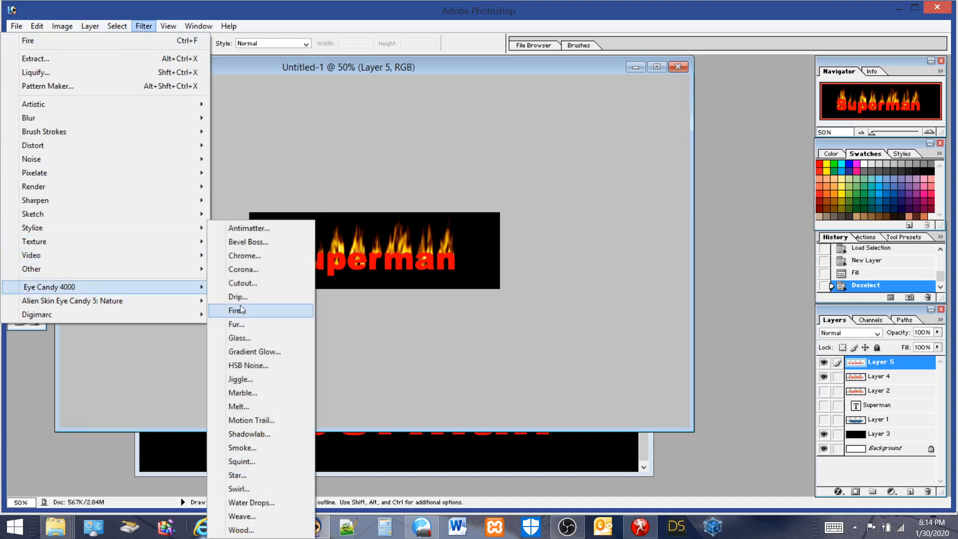
{"action": "left_click", "coordinate": [238, 310]}
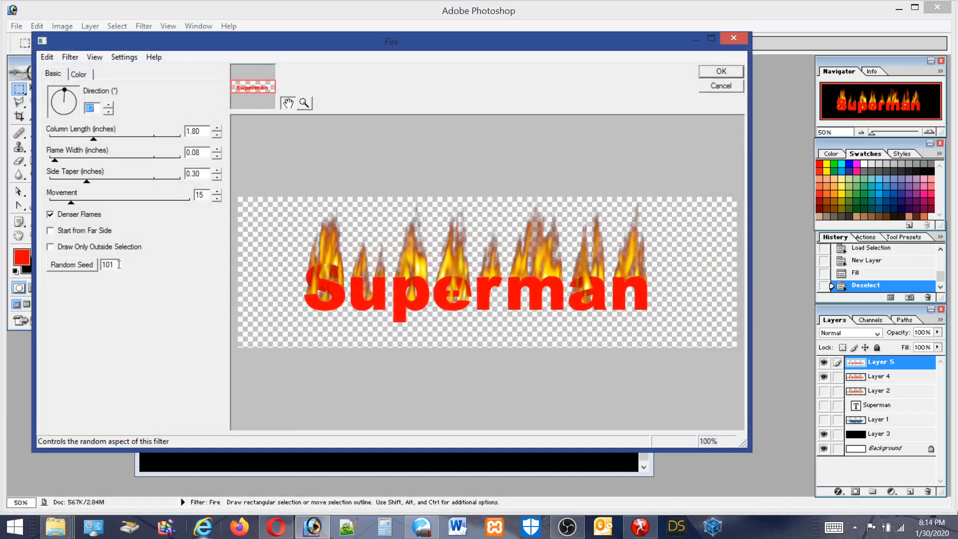
{"action": "left_click", "coordinate": [112, 263]}
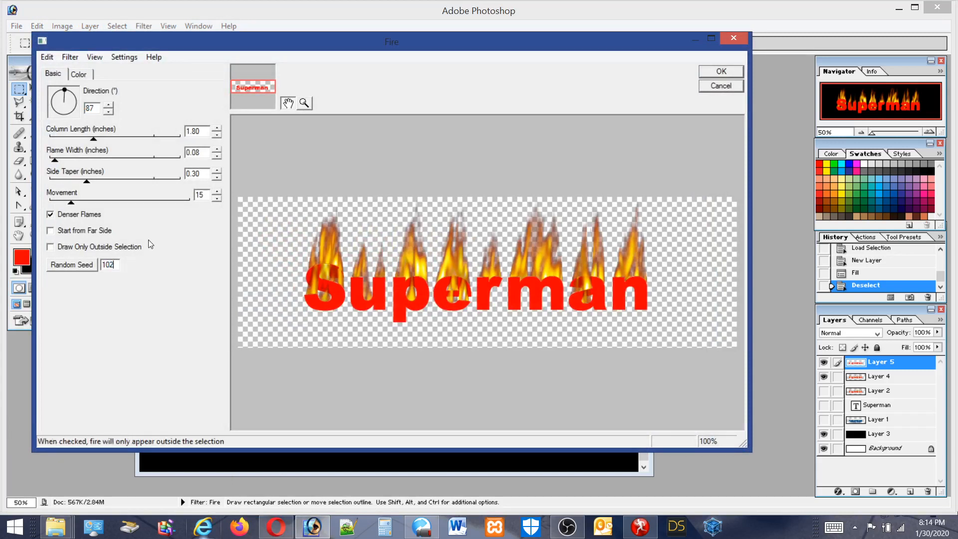
{"action": "left_click", "coordinate": [718, 73]}
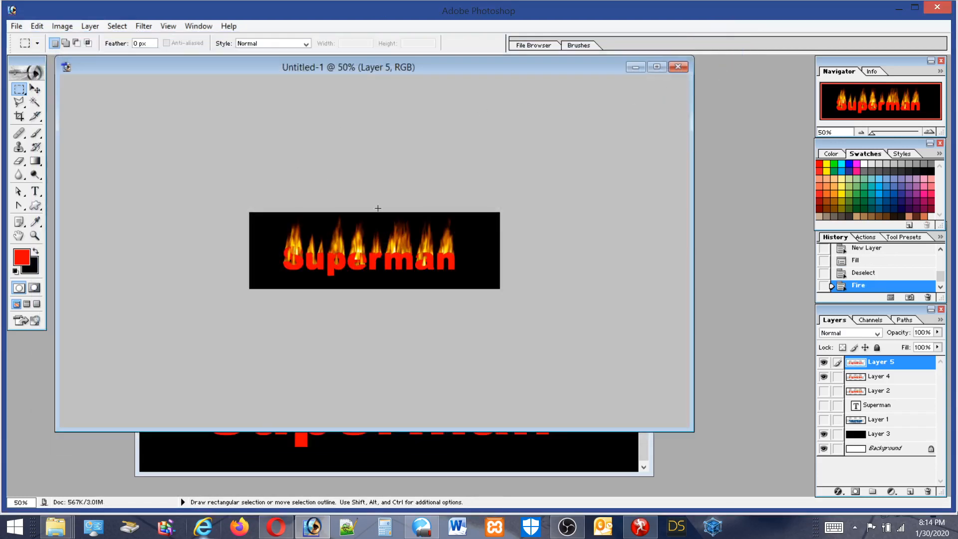
Try copying only Layer 5's full canvas into Untitled-2 as a new layer, and undo the paste
{"action": "left_click", "coordinate": [97, 26]}
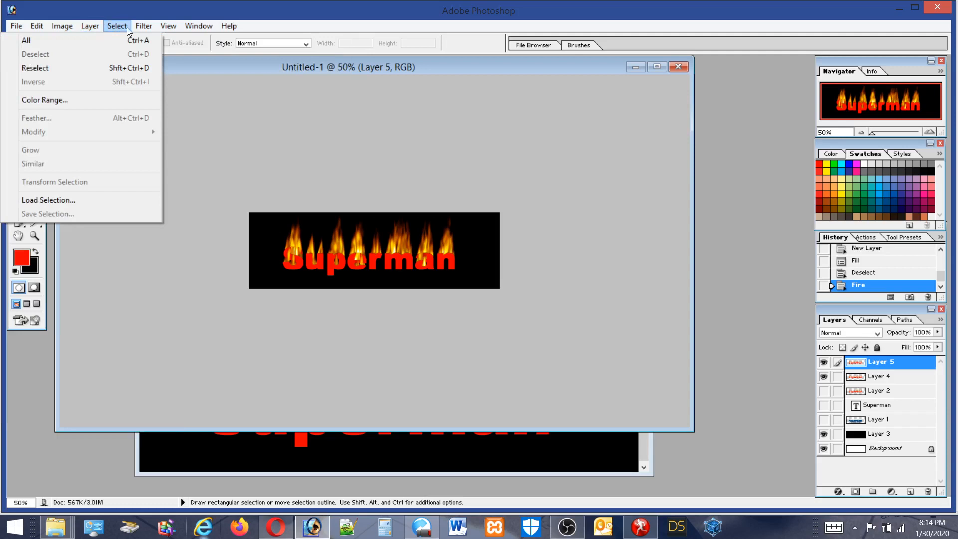
{"action": "left_click", "coordinate": [85, 39]}
{"action": "left_click", "coordinate": [38, 27]}
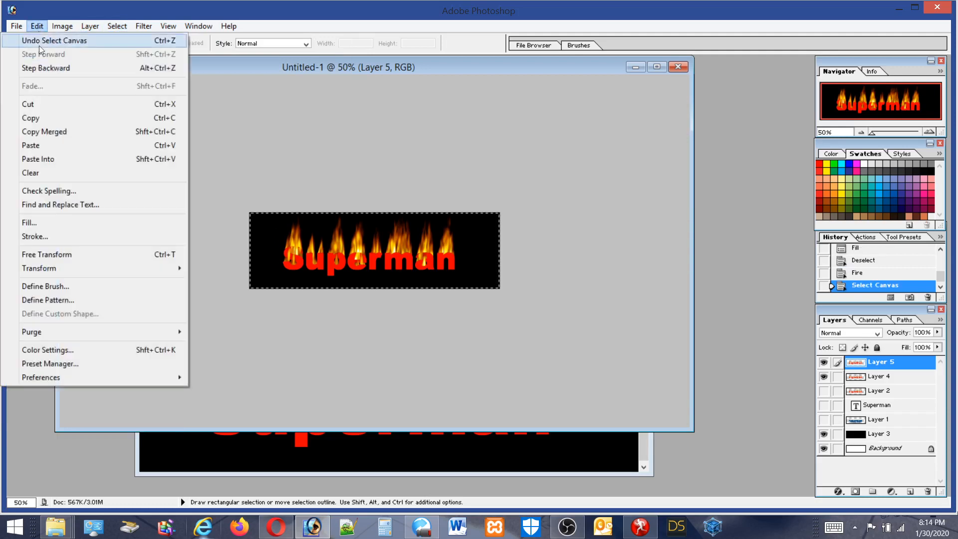
{"action": "left_click", "coordinate": [37, 118]}
{"action": "left_click", "coordinate": [172, 471]}
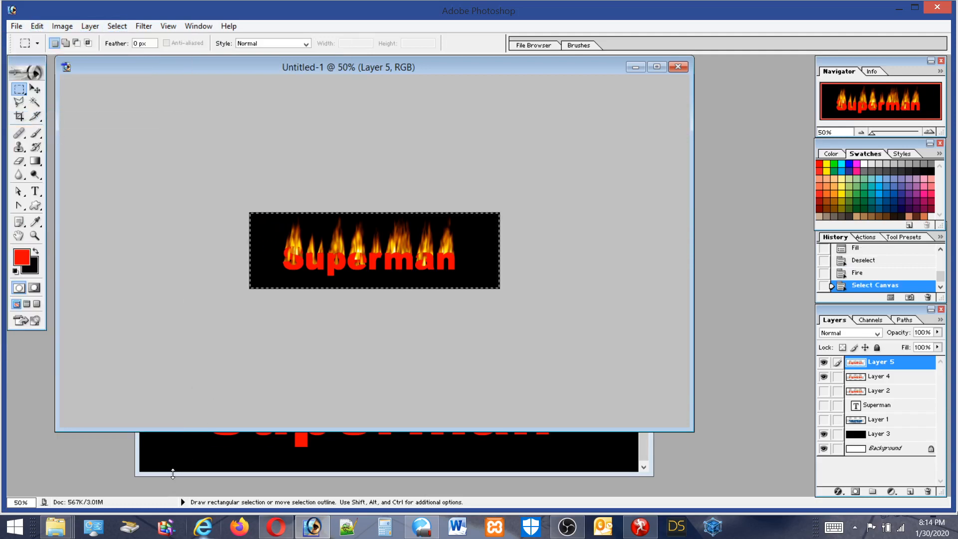
{"action": "left_click", "coordinate": [36, 26]}
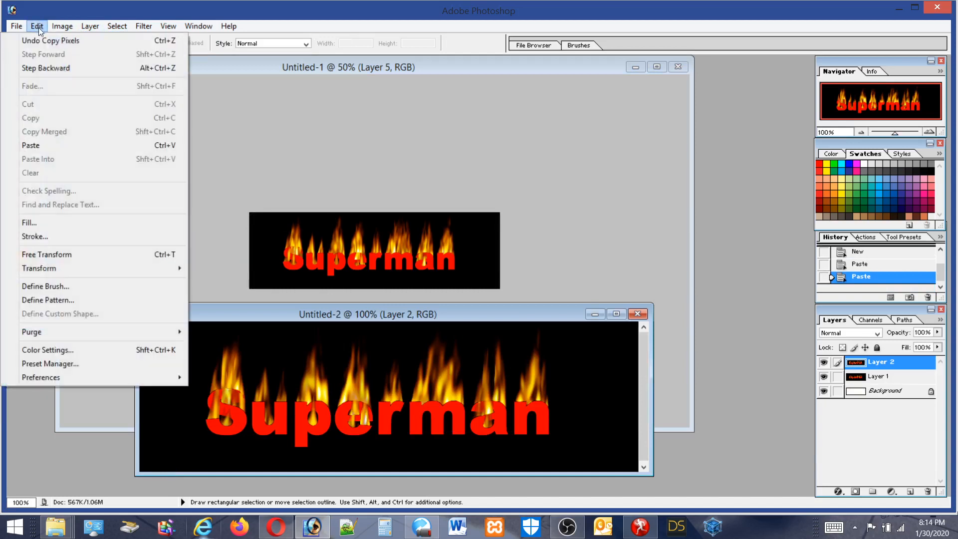
{"action": "left_click", "coordinate": [31, 146]}
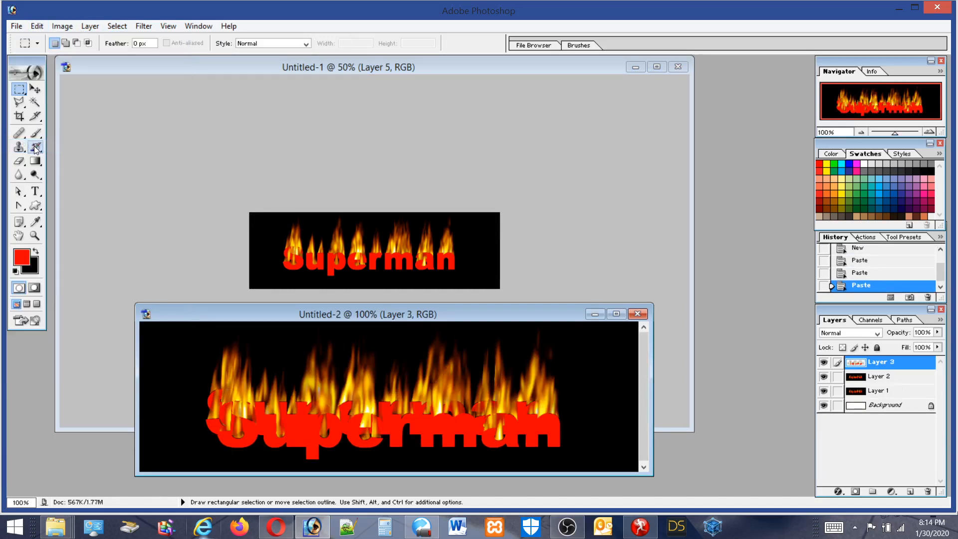
{"action": "left_click", "coordinate": [38, 27]}
{"action": "left_click", "coordinate": [41, 40]}
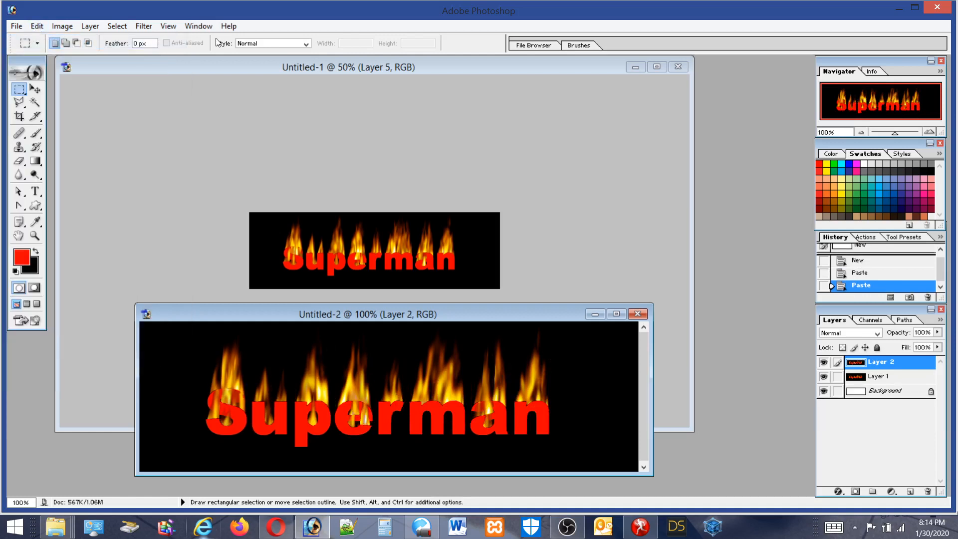
Select the whole Untitled-1 canvas and copy the merged visible artwork with Layers 4 and 5 shown over black
{"action": "left_click", "coordinate": [229, 56]}
{"action": "key", "text": "ctrl+a"}
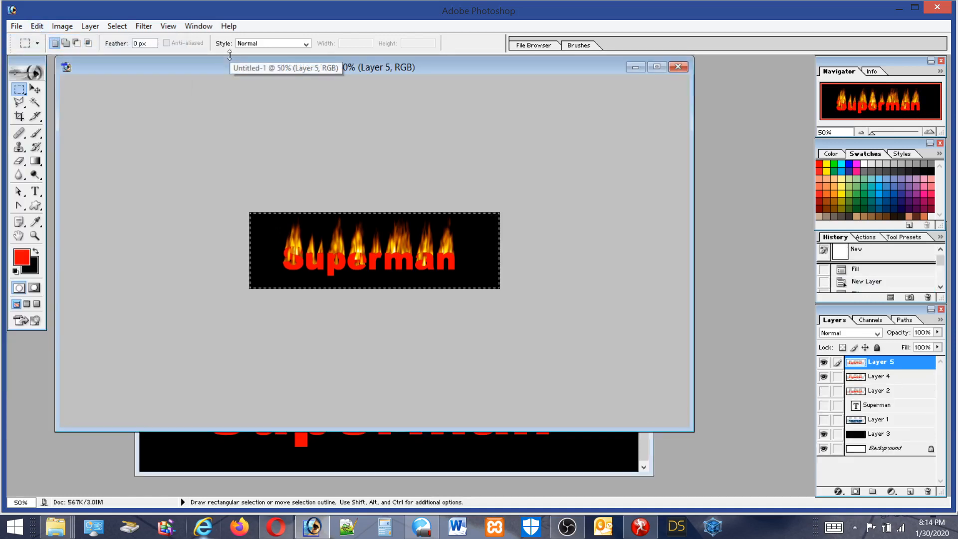
{"action": "left_click", "coordinate": [58, 26]}
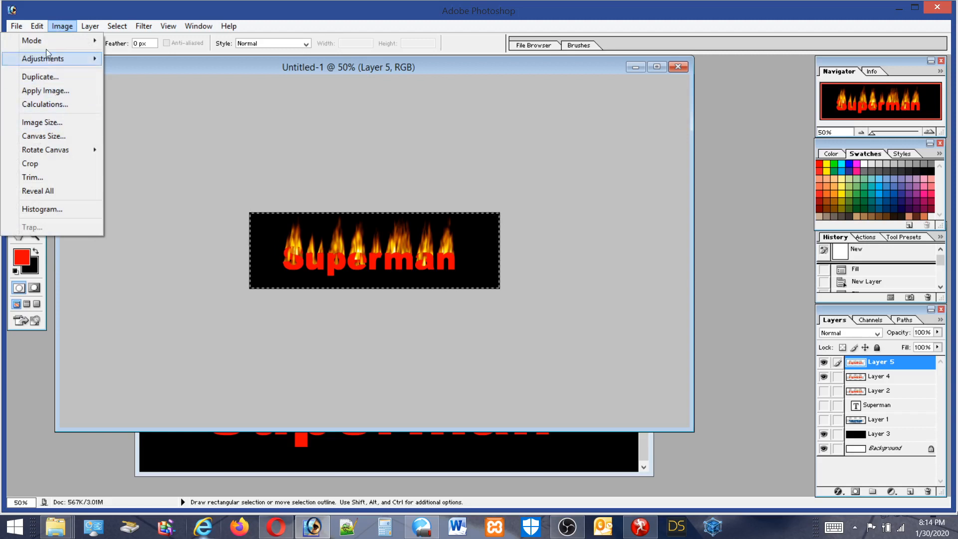
{"action": "left_click", "coordinate": [42, 28]}
{"action": "left_click", "coordinate": [53, 131]}
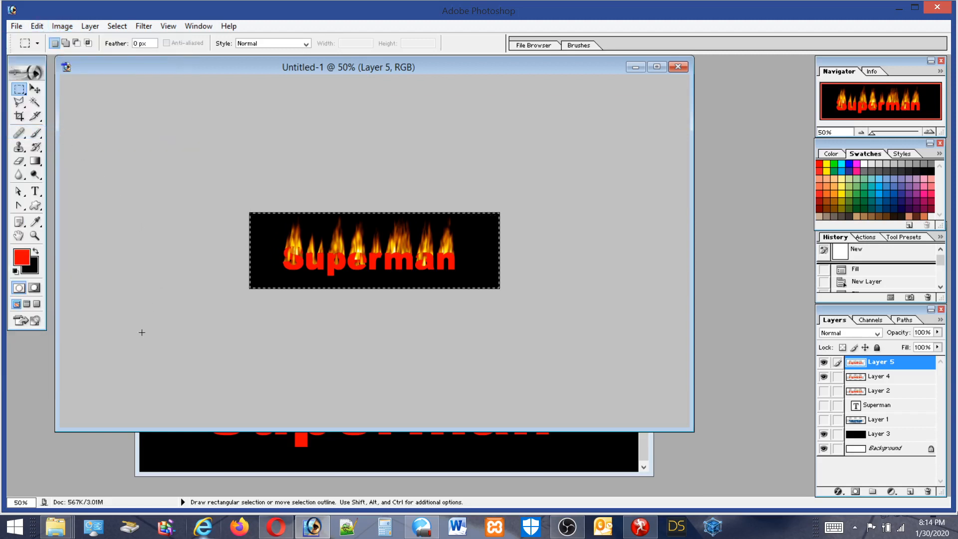
Paste the merged artwork into Untitled-2 as a new layer above Layer 2
{"action": "left_click", "coordinate": [133, 454]}
{"action": "key", "text": "ctrl+v"}
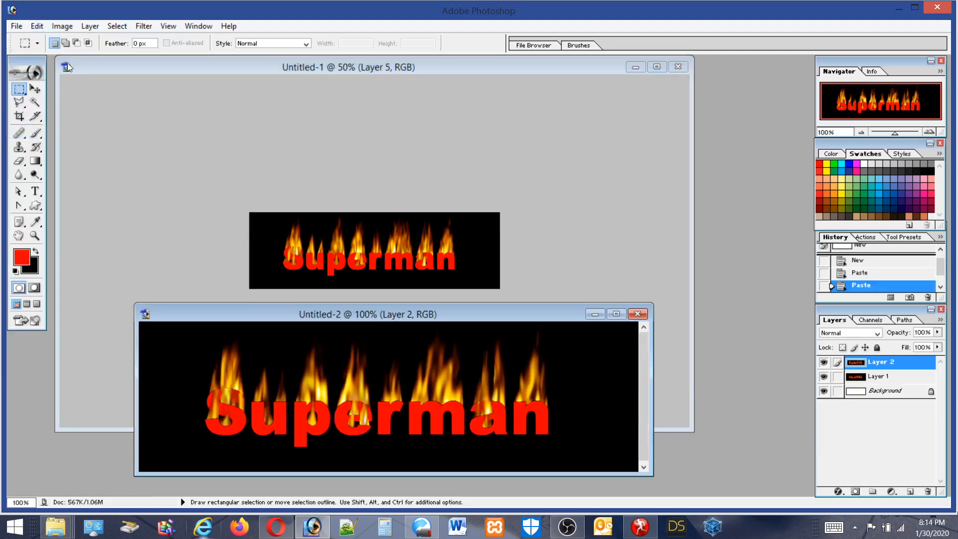
{"action": "left_click", "coordinate": [37, 26]}
{"action": "left_click", "coordinate": [36, 145]}
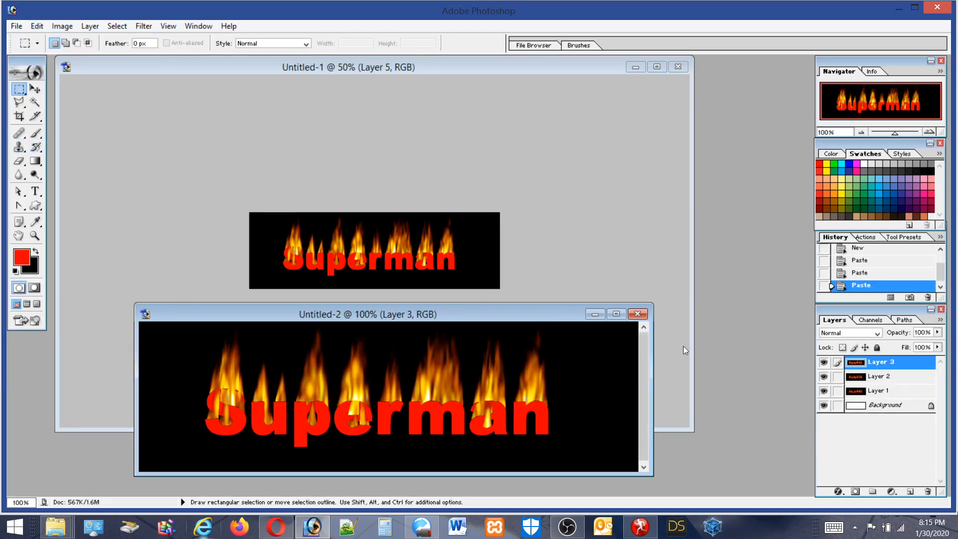
Return to Untitled-1 and step back in history to before the Fire effect on Layer 5
{"action": "left_click", "coordinate": [508, 67]}
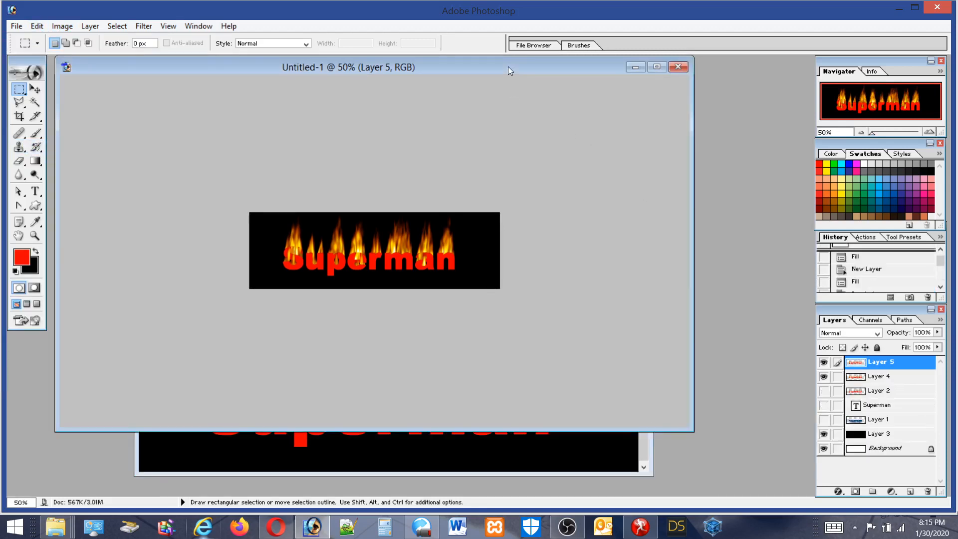
{"action": "key", "text": "ctrl+a"}
{"action": "left_click", "coordinate": [35, 26]}
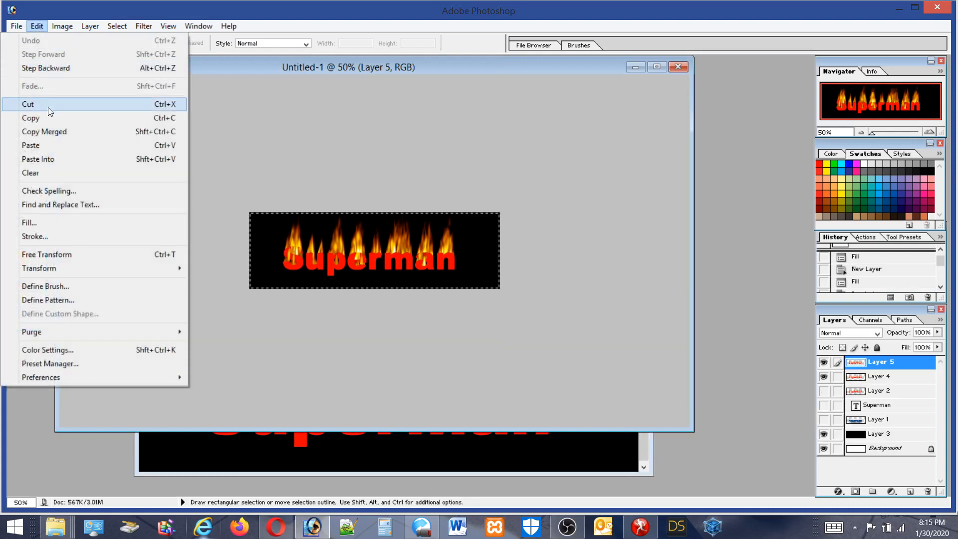
{"action": "left_click", "coordinate": [43, 68]}
{"action": "left_click", "coordinate": [35, 26]}
{"action": "left_click", "coordinate": [44, 69]}
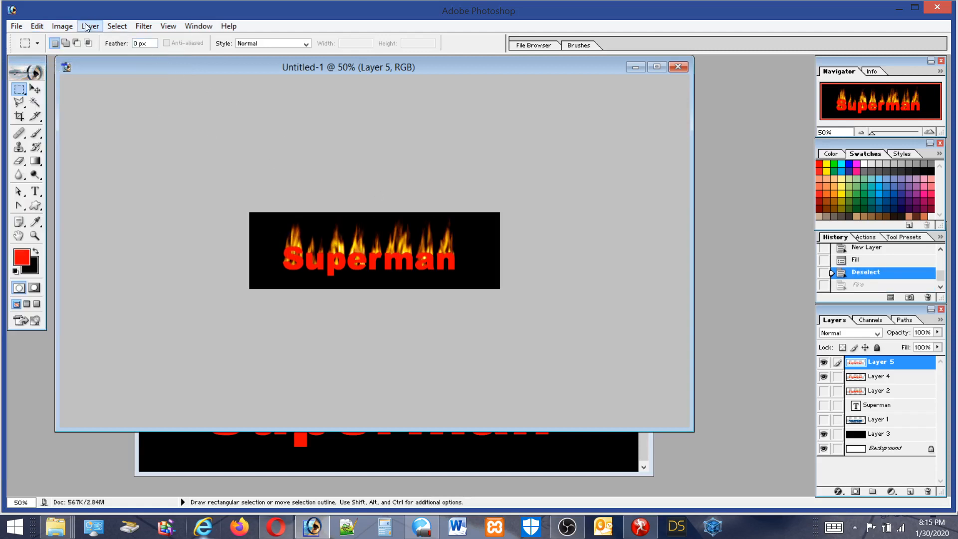
Hide Layer 4 in Untitled-1 so its flames do not show behind the Layer 5 lettering
{"action": "left_click", "coordinate": [117, 26]}
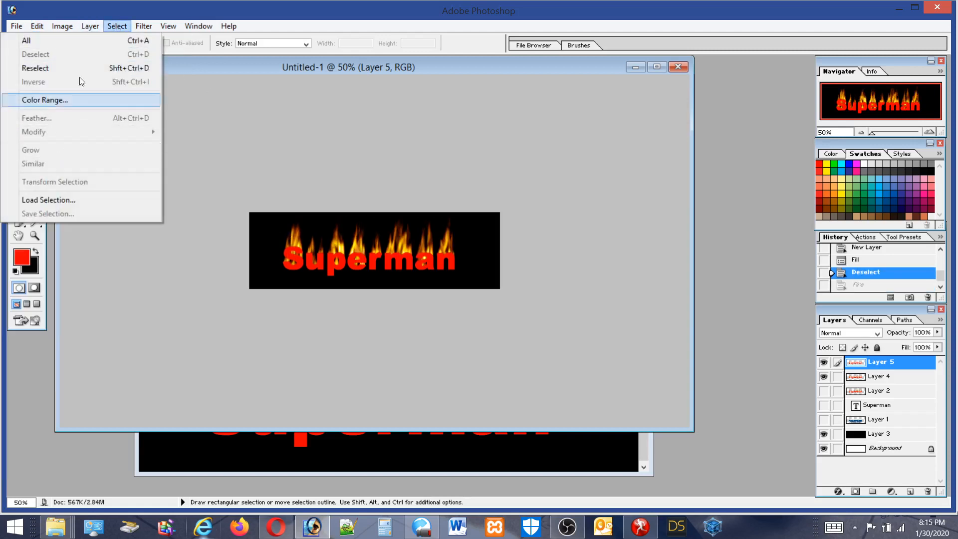
{"action": "left_click", "coordinate": [144, 26]}
{"action": "mouse_move", "coordinate": [55, 287]}
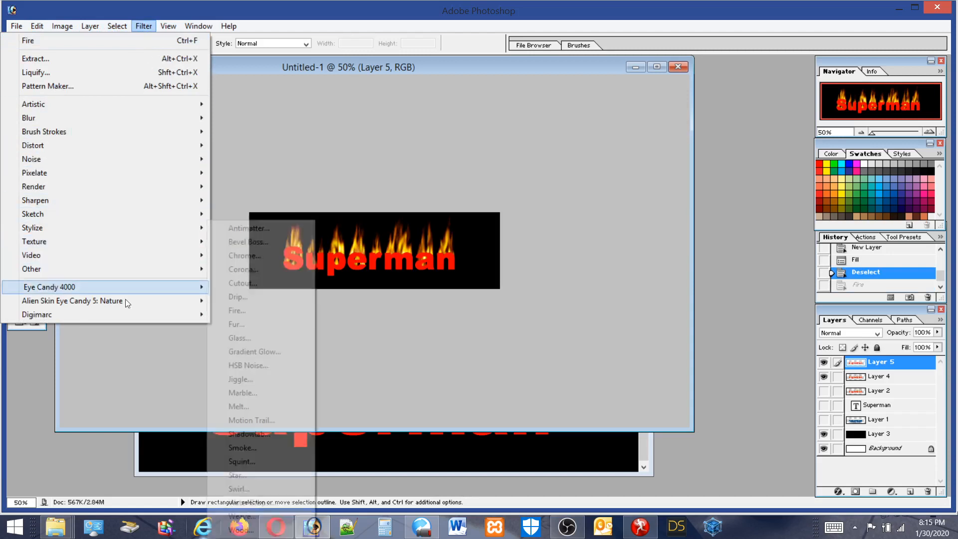
{"action": "left_click", "coordinate": [824, 377]}
{"action": "left_click", "coordinate": [824, 376]}
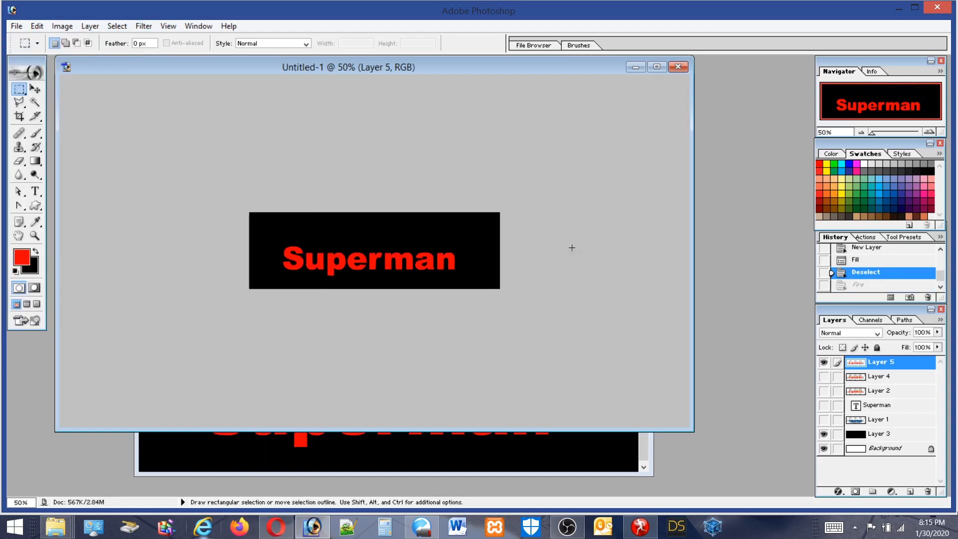
Step forward in history to restore the Fire effect on Layer 5
{"action": "left_click", "coordinate": [115, 27]}
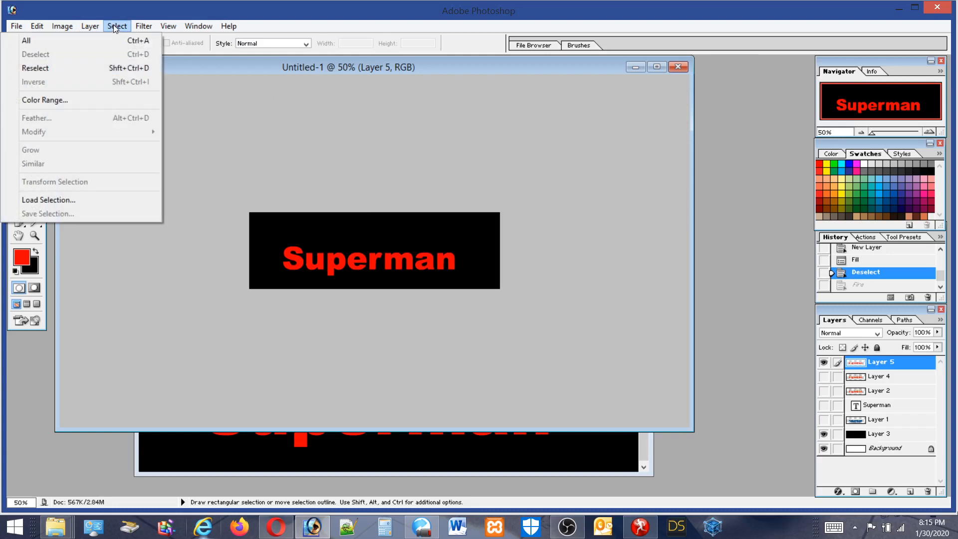
{"action": "left_click", "coordinate": [35, 26]}
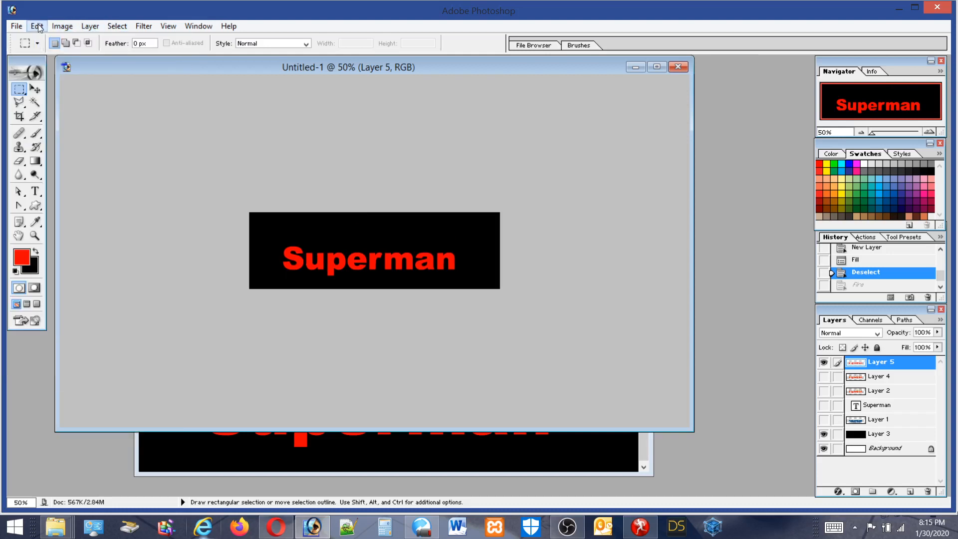
{"action": "left_click", "coordinate": [35, 26]}
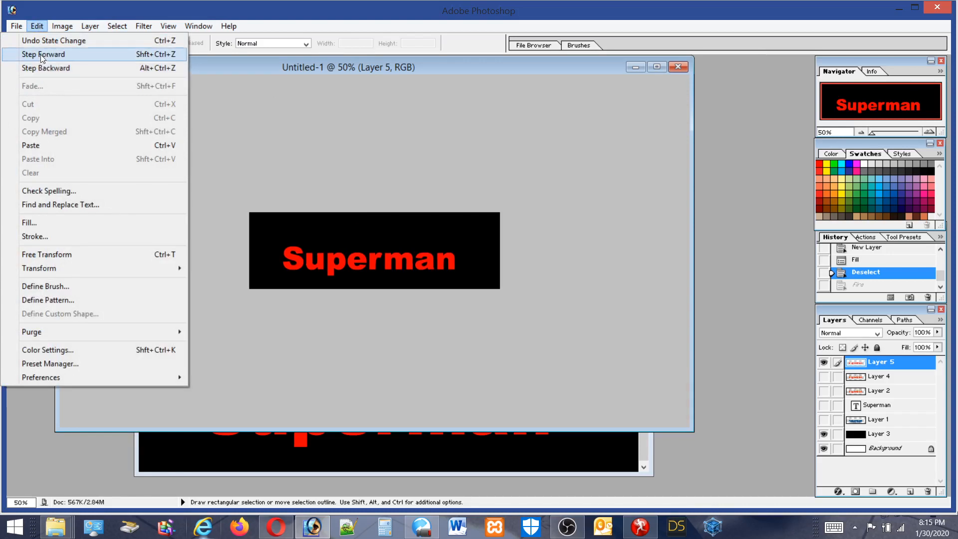
{"action": "left_click", "coordinate": [40, 53]}
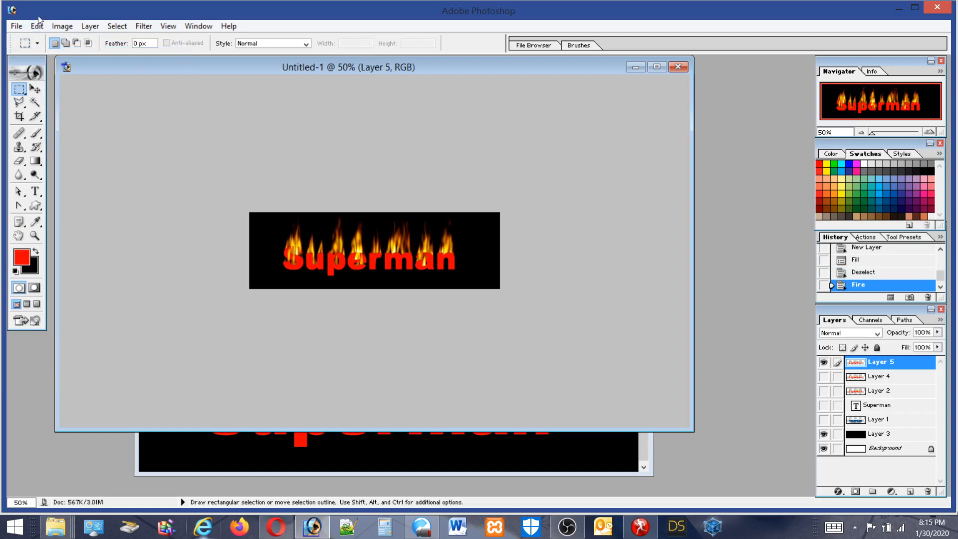
Step back to the plain Layer 5 lettering and step forward again to its Fire effect
{"action": "left_click", "coordinate": [37, 26]}
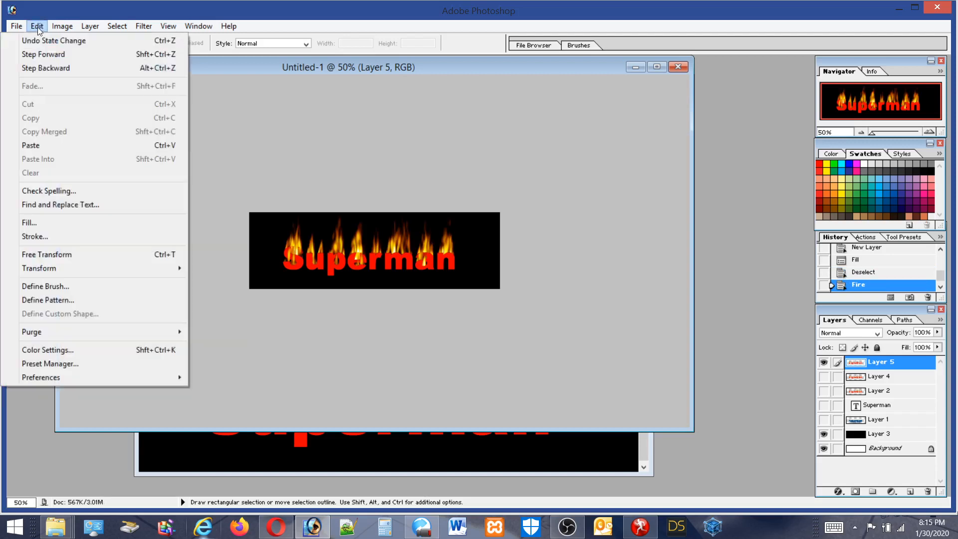
{"action": "left_click", "coordinate": [50, 67]}
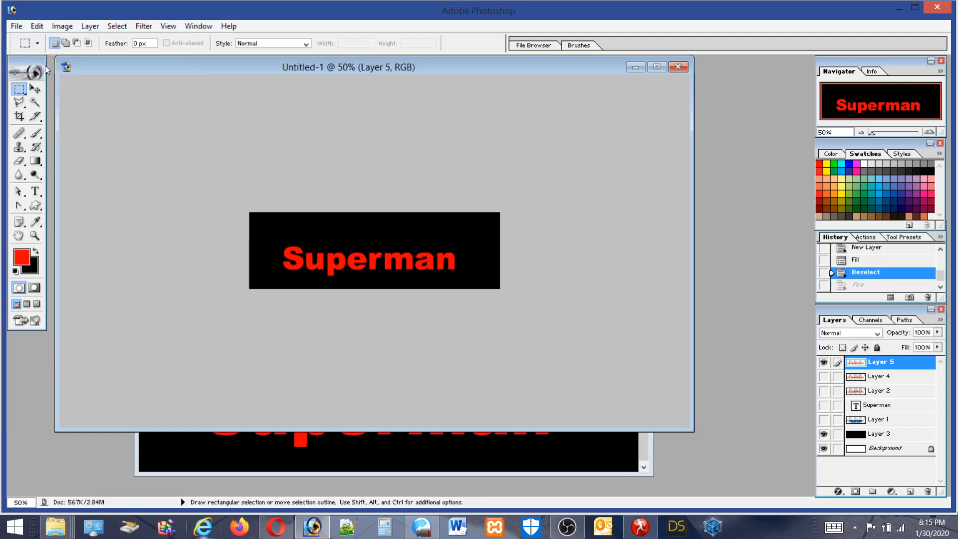
{"action": "left_click", "coordinate": [34, 29]}
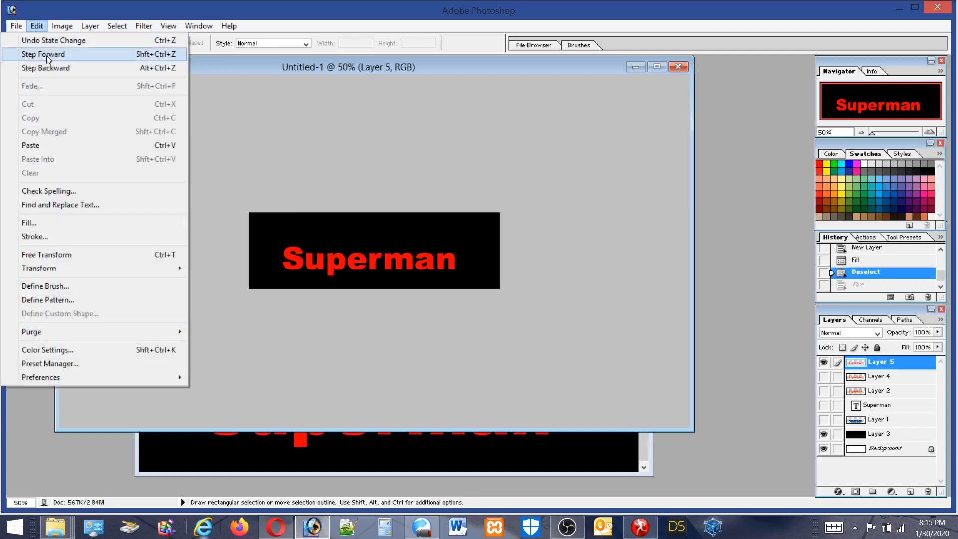
{"action": "left_click", "coordinate": [49, 55]}
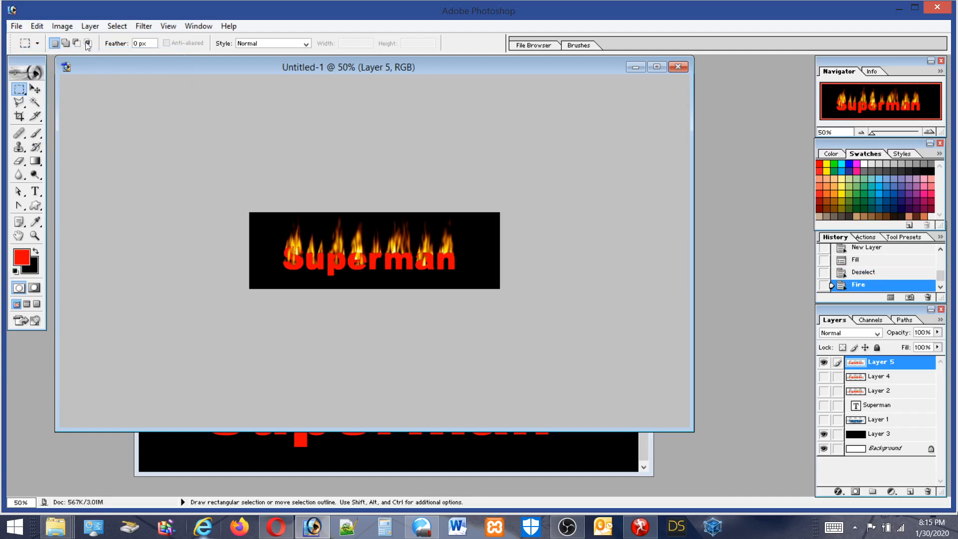
Select the whole Untitled-1 canvas and copy the merged Layer 5 flames over black with Layer 4 hidden
{"action": "left_click", "coordinate": [117, 26]}
{"action": "left_click", "coordinate": [30, 38]}
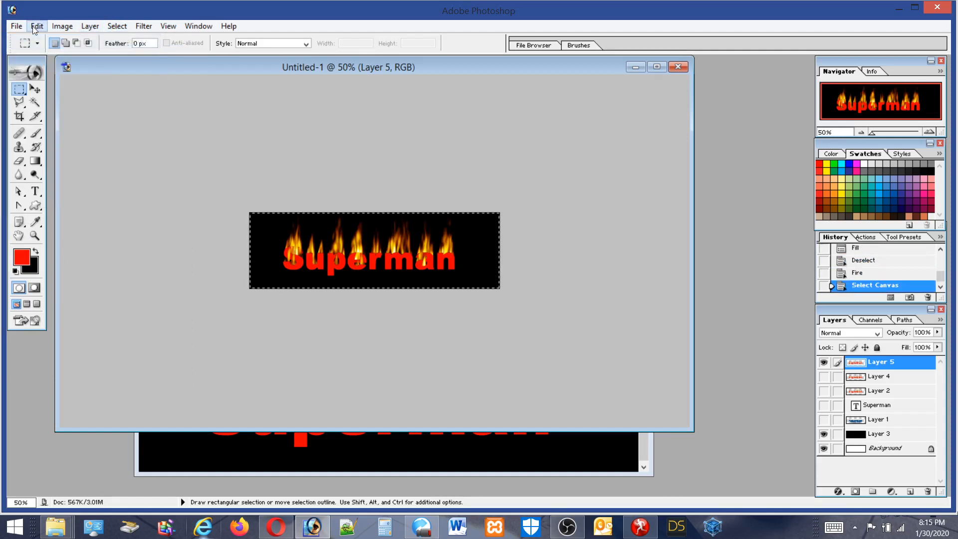
{"action": "left_click", "coordinate": [36, 26]}
{"action": "left_click", "coordinate": [30, 131]}
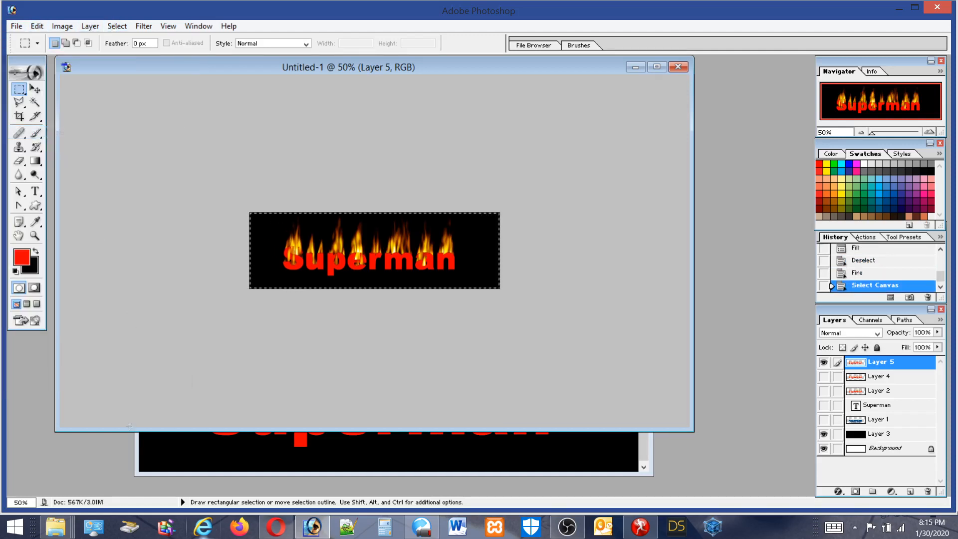
Paste the merged Layer 5 variant into Untitled-2 as a new layer above Layer 3, and make Layer 3 active
{"action": "left_click", "coordinate": [137, 464]}
{"action": "key", "text": "ctrl+v"}
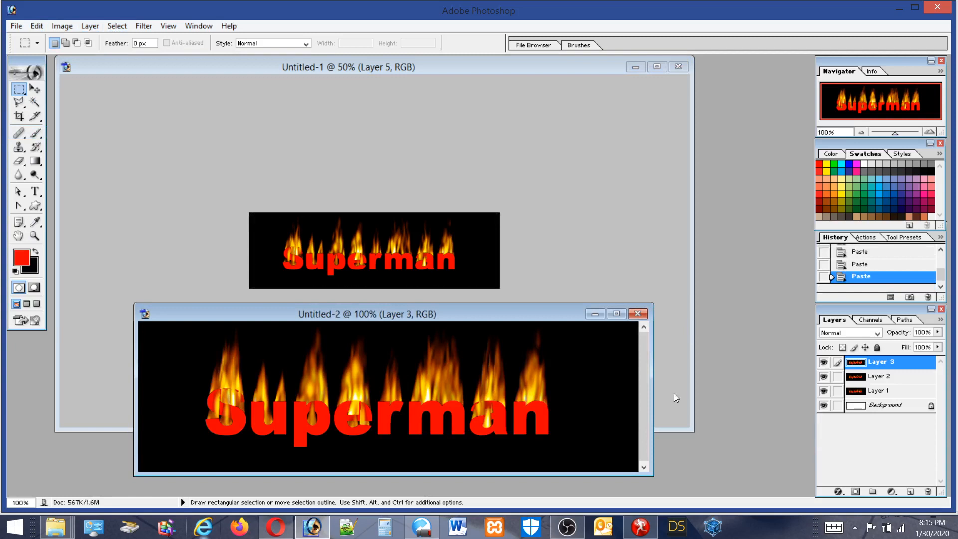
{"action": "left_click", "coordinate": [37, 26]}
{"action": "left_click", "coordinate": [30, 145]}
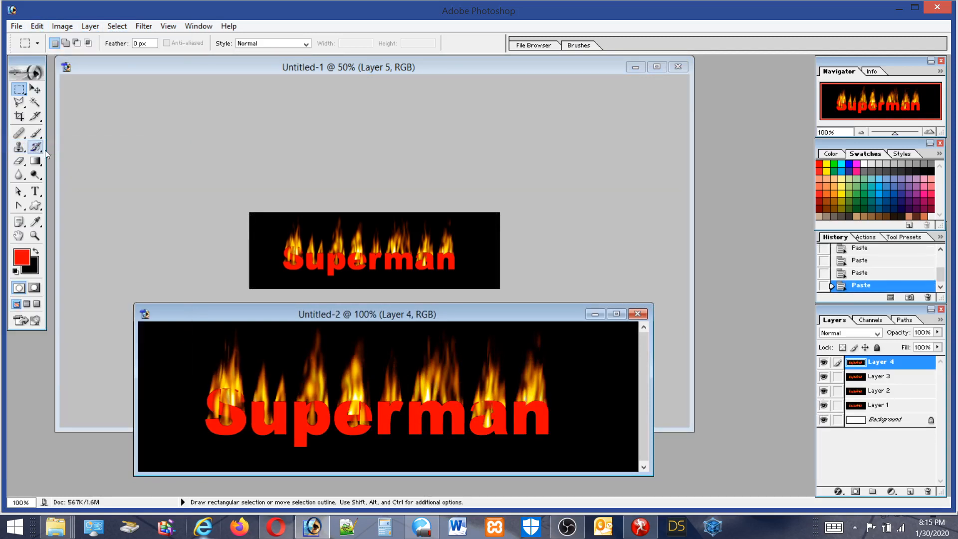
{"action": "left_click", "coordinate": [869, 380]}
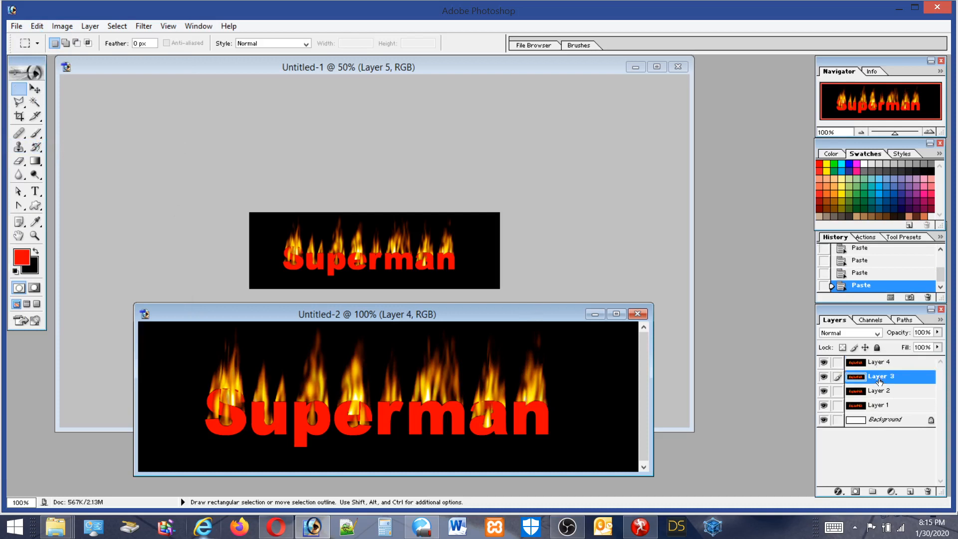
Delete Layer 3 from Untitled-2 and rename Layer 4 as Layer 3
{"action": "left_click", "coordinate": [927, 491]}
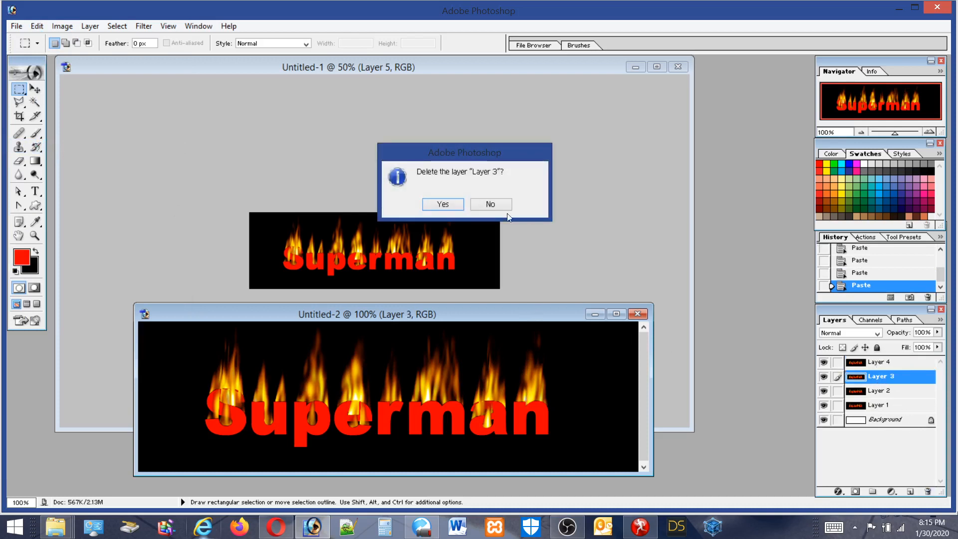
{"action": "left_click", "coordinate": [451, 203]}
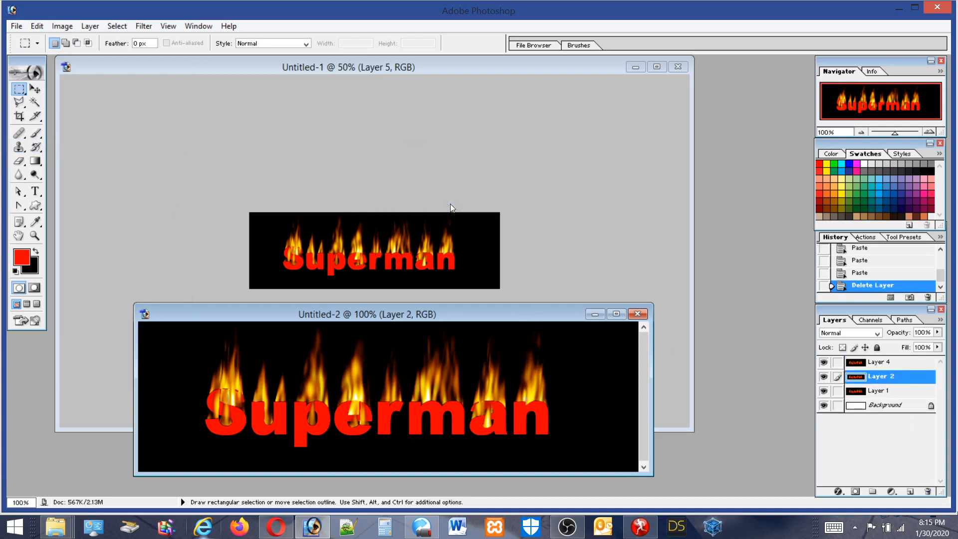
{"action": "double_click", "coordinate": [888, 362]}
{"action": "left_click", "coordinate": [891, 362]}
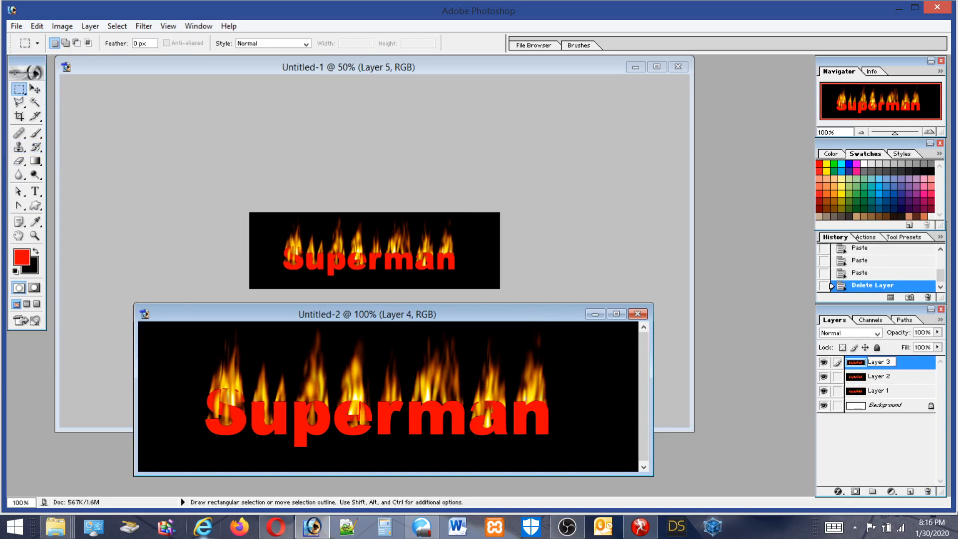
{"action": "type", "text": "3"}
{"action": "key", "text": "Return"}
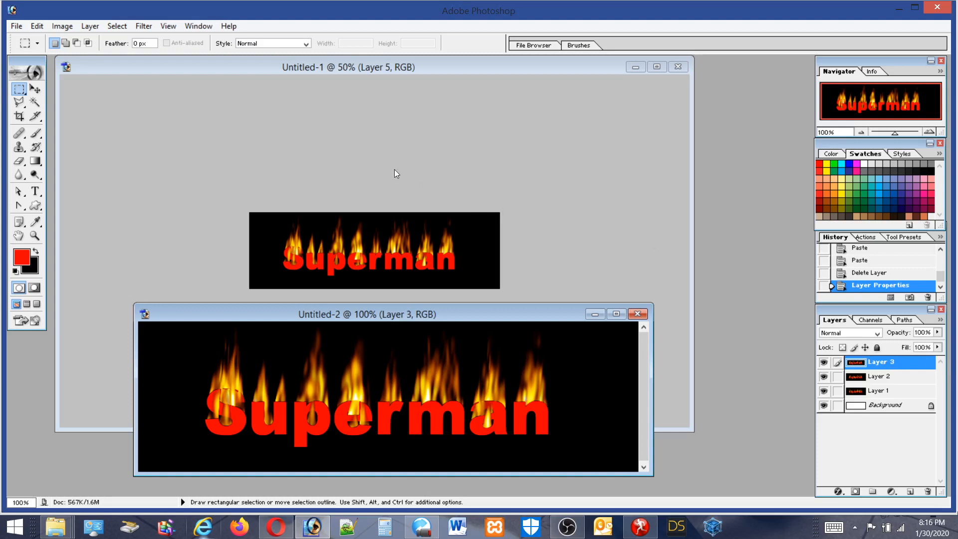
In Untitled-1, step backward through the canvas selection and the Fire effect to the plain Layer 5 lettering
{"action": "left_click", "coordinate": [212, 65]}
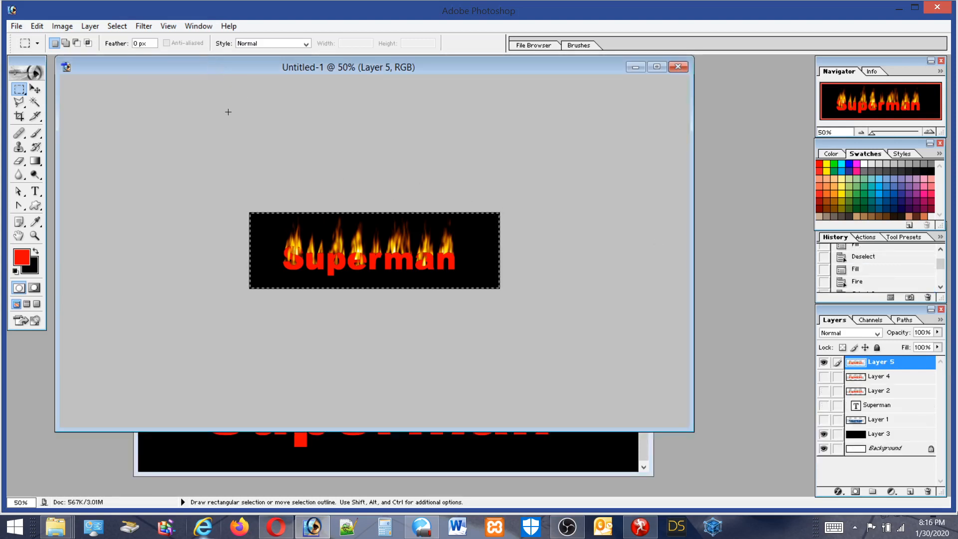
{"action": "left_click", "coordinate": [38, 27]}
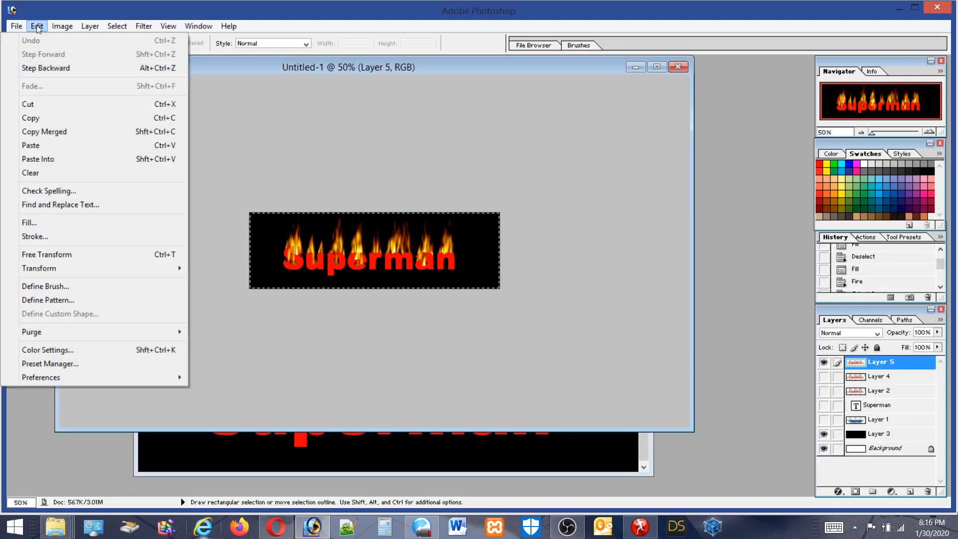
{"action": "left_click", "coordinate": [37, 25]}
{"action": "left_click", "coordinate": [37, 26]}
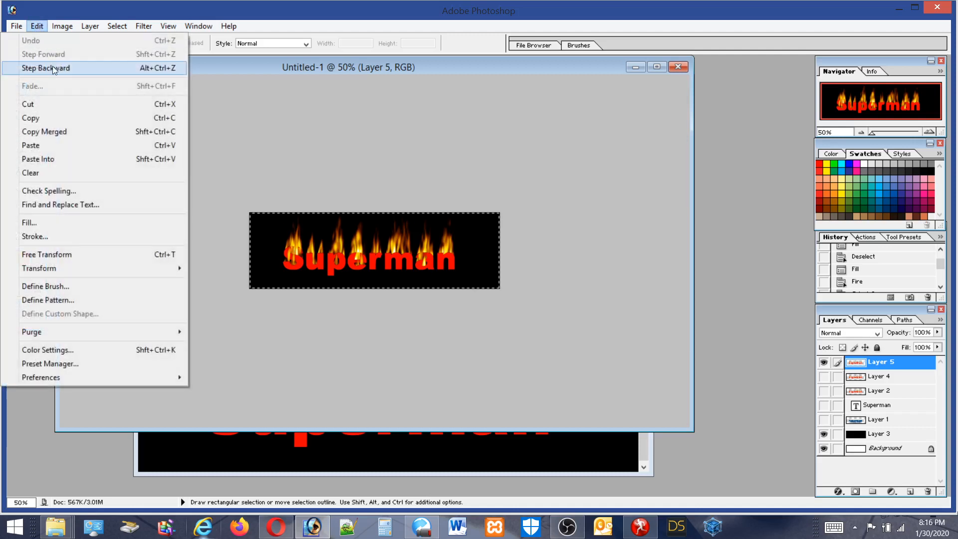
{"action": "left_click", "coordinate": [52, 66]}
{"action": "left_click", "coordinate": [44, 28]}
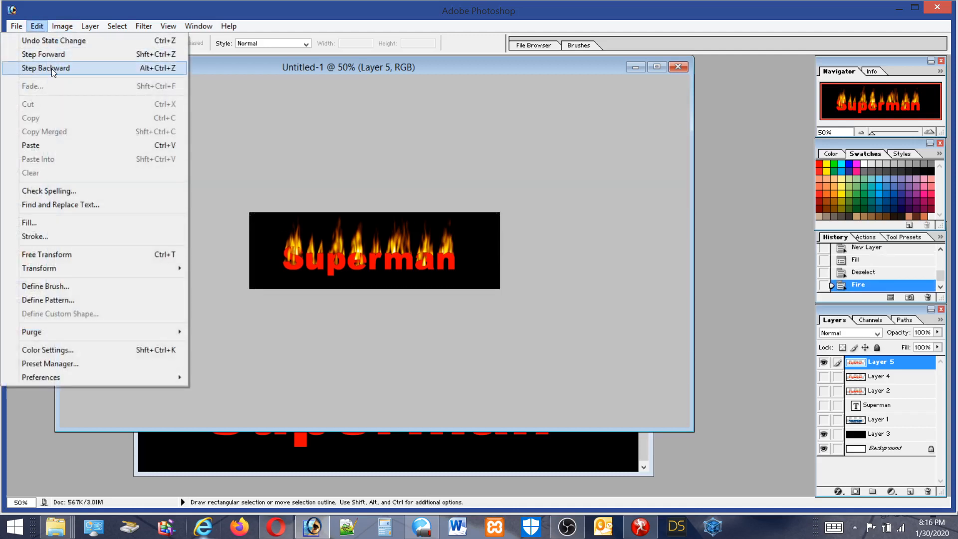
{"action": "left_click", "coordinate": [53, 66]}
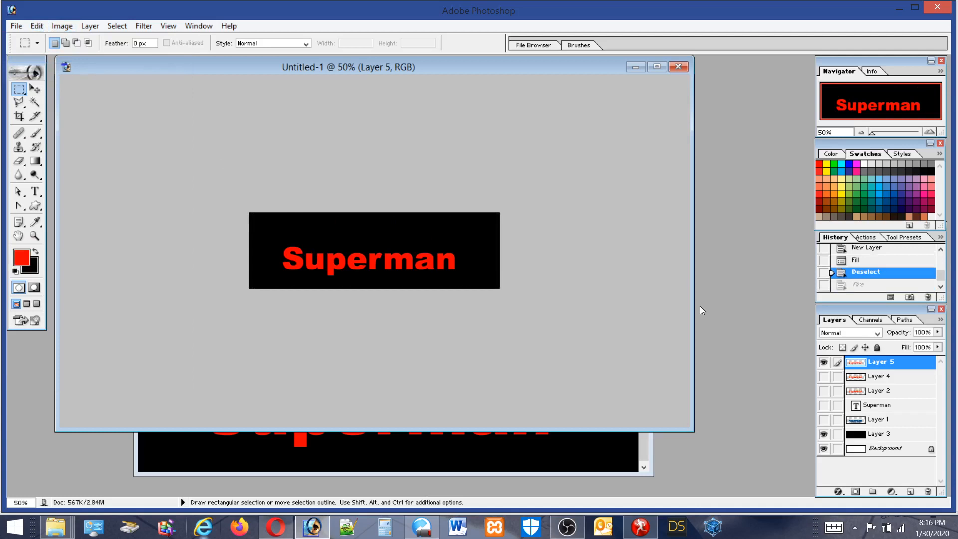
Apply the Eye Candy 4000 Fire filter to the Layer 5 lettering with a different random seed
{"action": "left_click", "coordinate": [62, 26]}
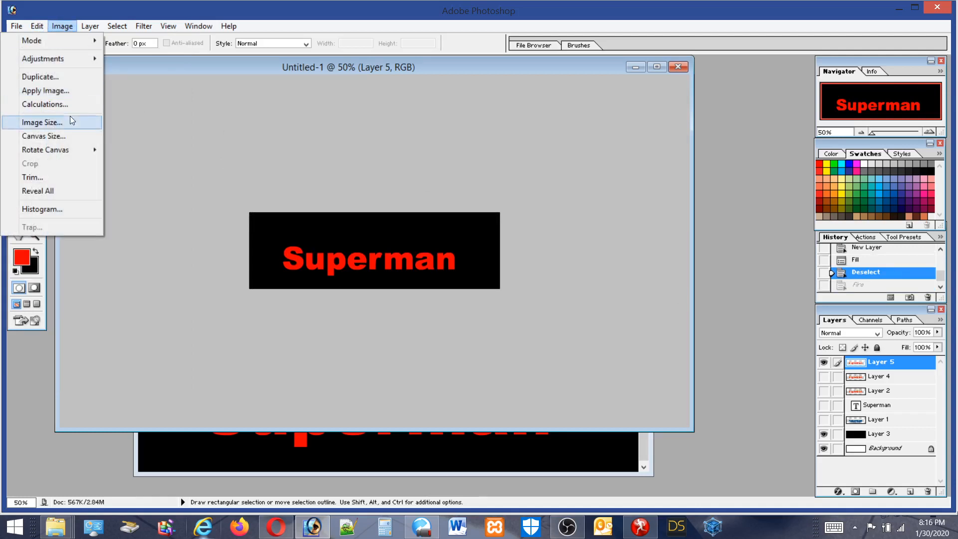
{"action": "mouse_move", "coordinate": [151, 29]}
{"action": "mouse_move", "coordinate": [72, 289]}
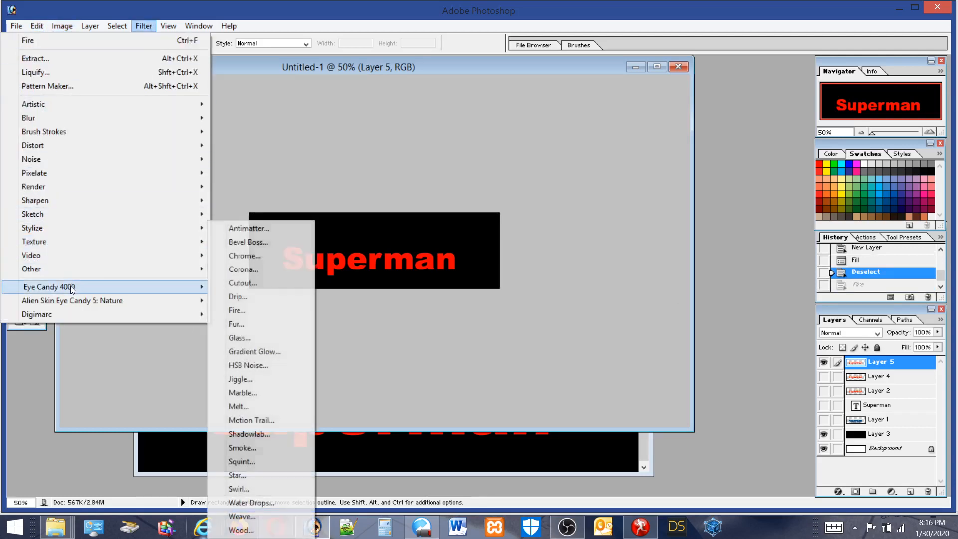
{"action": "left_click", "coordinate": [236, 311]}
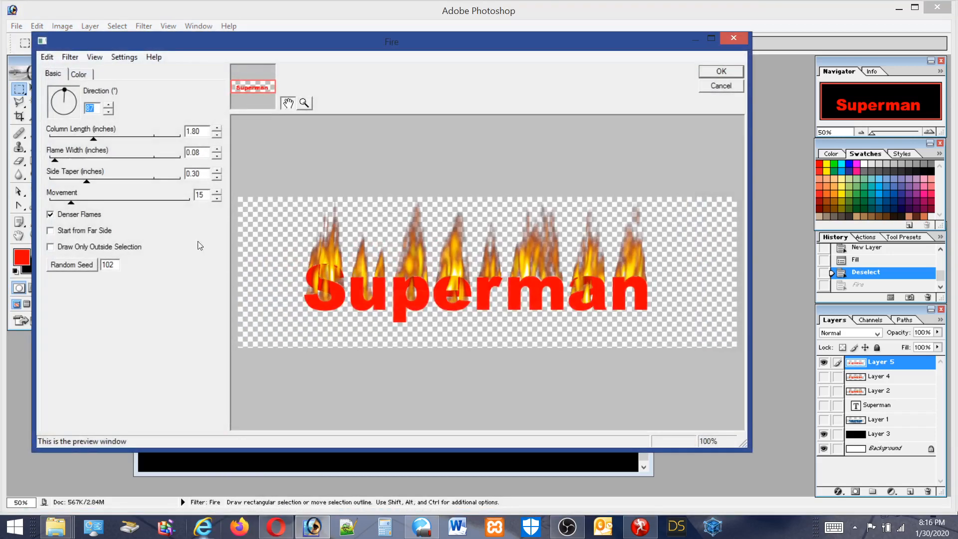
{"action": "left_click", "coordinate": [112, 264]}
{"action": "left_click", "coordinate": [716, 71]}
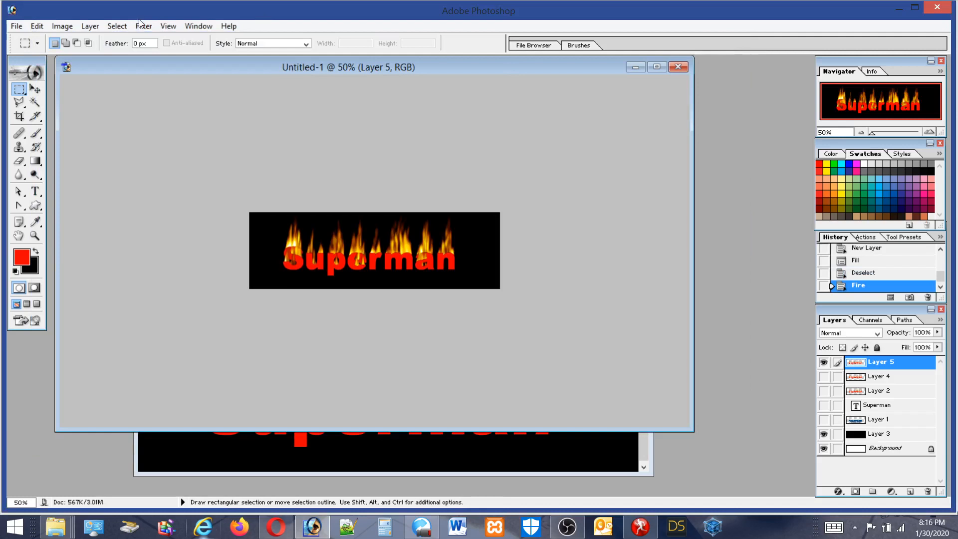
Select the whole Untitled-1 canvas and copy the new flame variant merged with its black backdrop
{"action": "left_click", "coordinate": [117, 26]}
{"action": "left_click", "coordinate": [96, 40]}
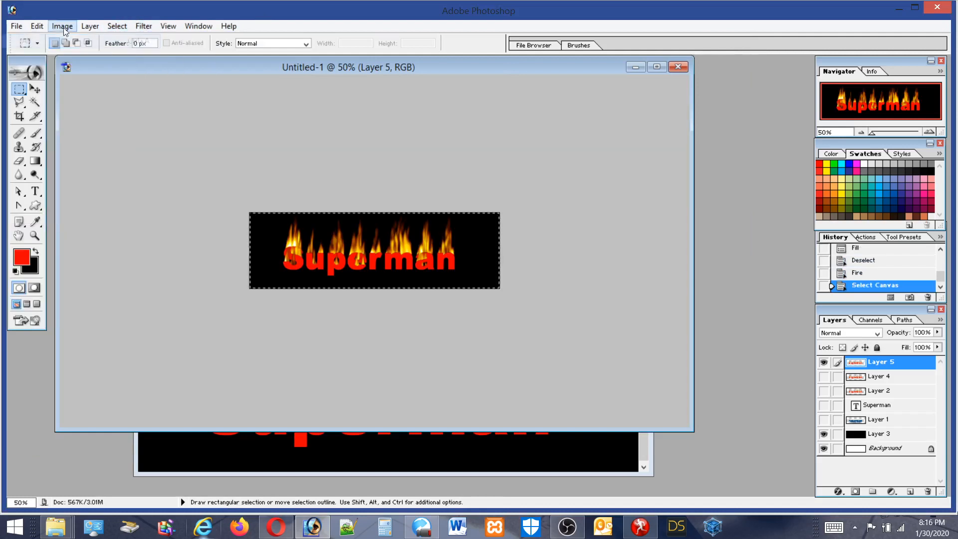
{"action": "left_click", "coordinate": [36, 26]}
{"action": "left_click", "coordinate": [34, 135]}
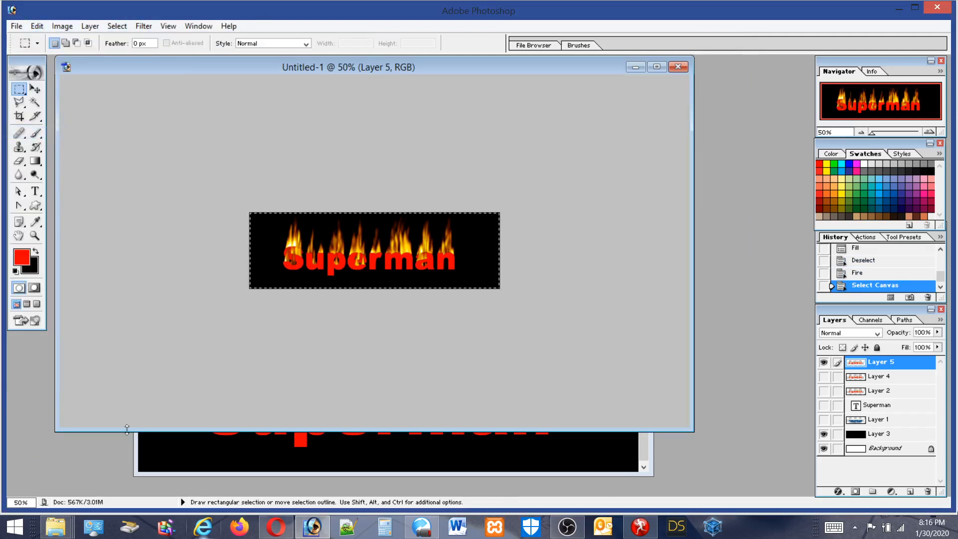
Paste the merged flame variant into Untitled-2 as a new layer above Layer 3
{"action": "key", "text": "ctrl+Tab"}
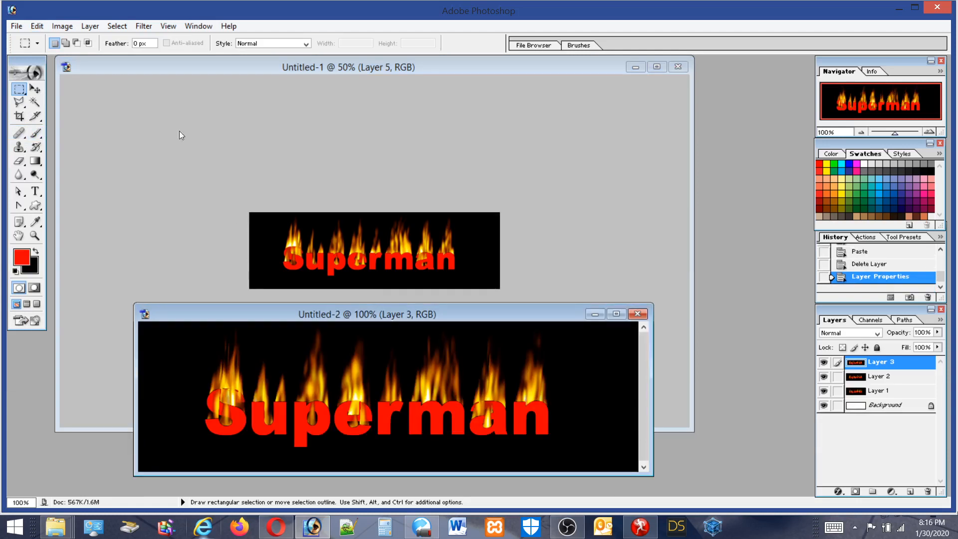
{"action": "left_click", "coordinate": [37, 26]}
{"action": "left_click", "coordinate": [33, 146]}
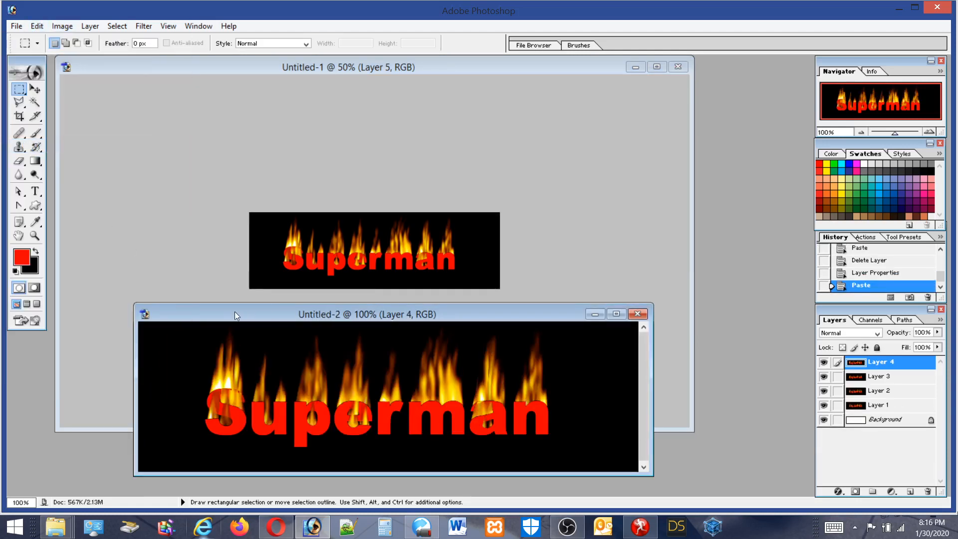
{"action": "left_click_drag", "start_coordinate": [235, 314], "coordinate": [235, 308]}
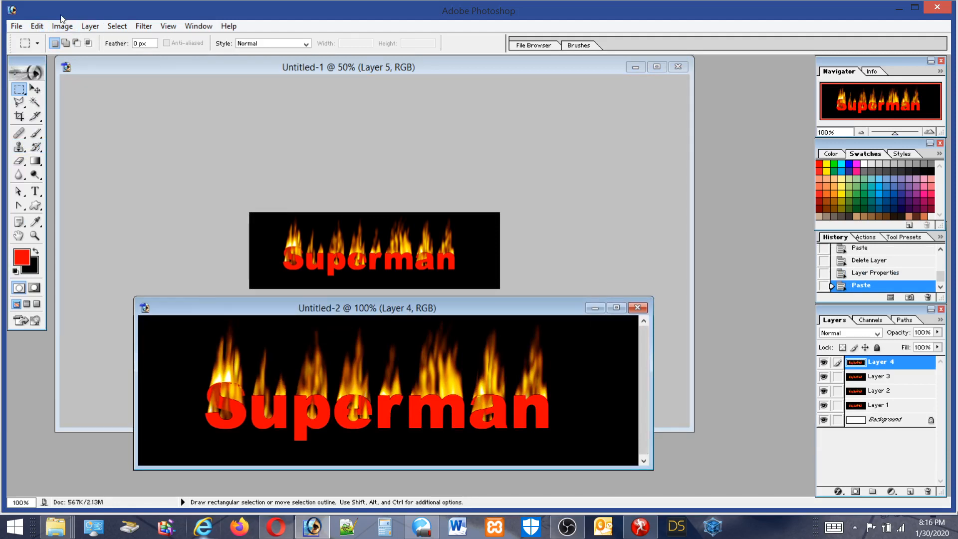
Send Untitled-2 to Adobe ImageReady and hide Layers 4, 3 and 2 so the first frame shows Layer 1
{"action": "left_click", "coordinate": [16, 25]}
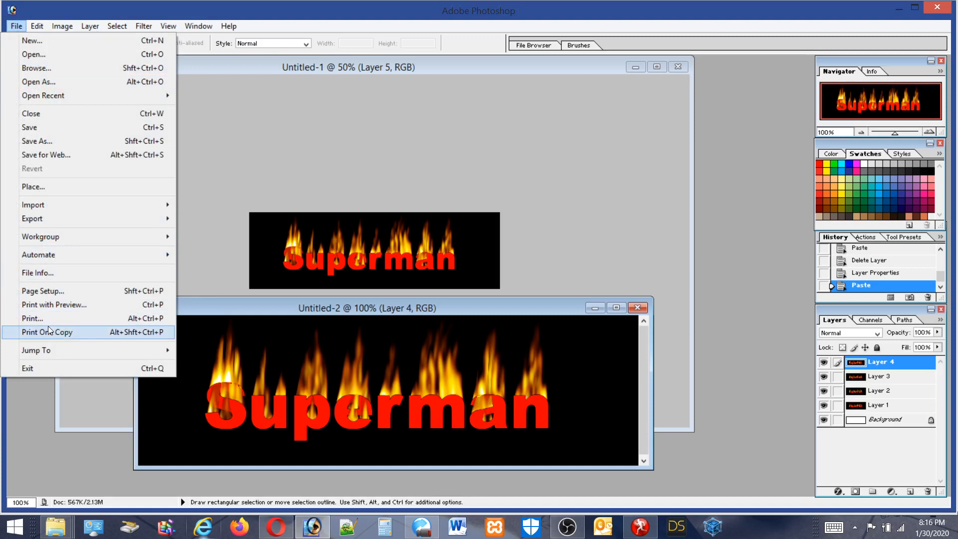
{"action": "left_click", "coordinate": [204, 351]}
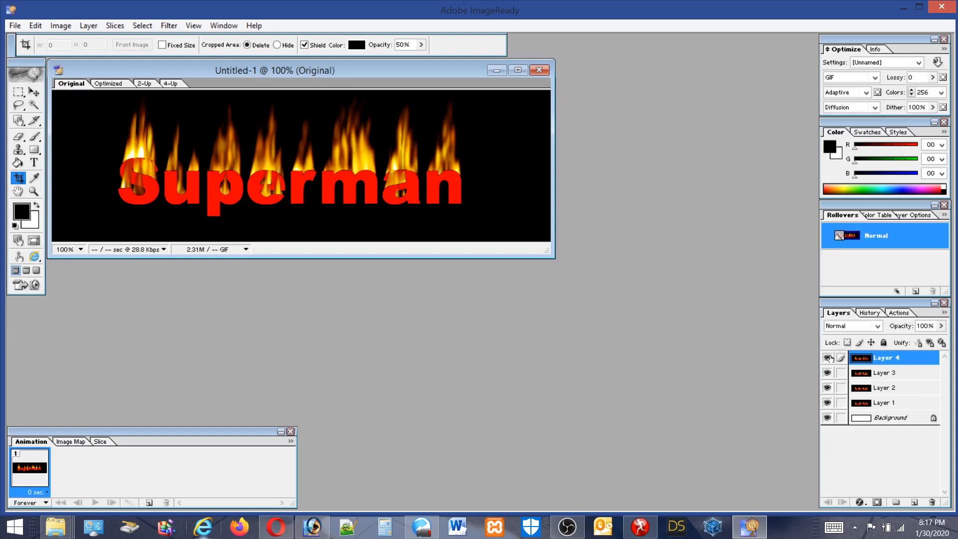
{"action": "left_click", "coordinate": [827, 357]}
{"action": "left_click", "coordinate": [827, 372]}
{"action": "left_click", "coordinate": [826, 387]}
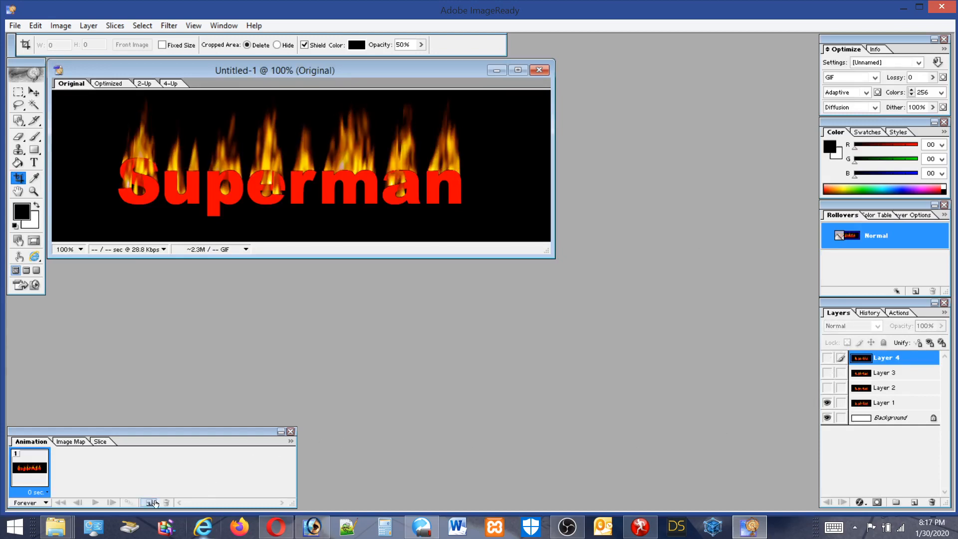
Add a second animation frame showing only Layer 2 and a third showing only Layer 3, each over the Background
{"action": "left_click", "coordinate": [152, 504]}
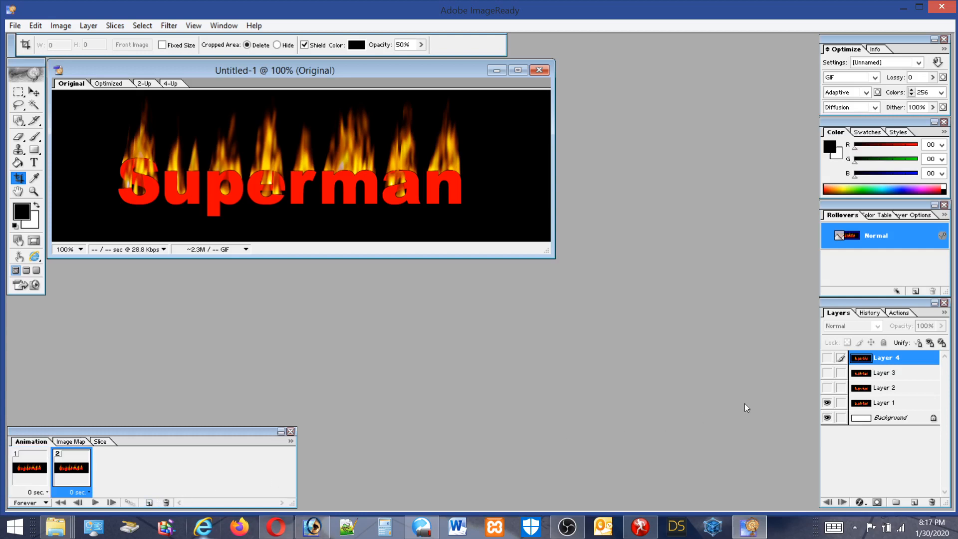
{"action": "left_click", "coordinate": [827, 388]}
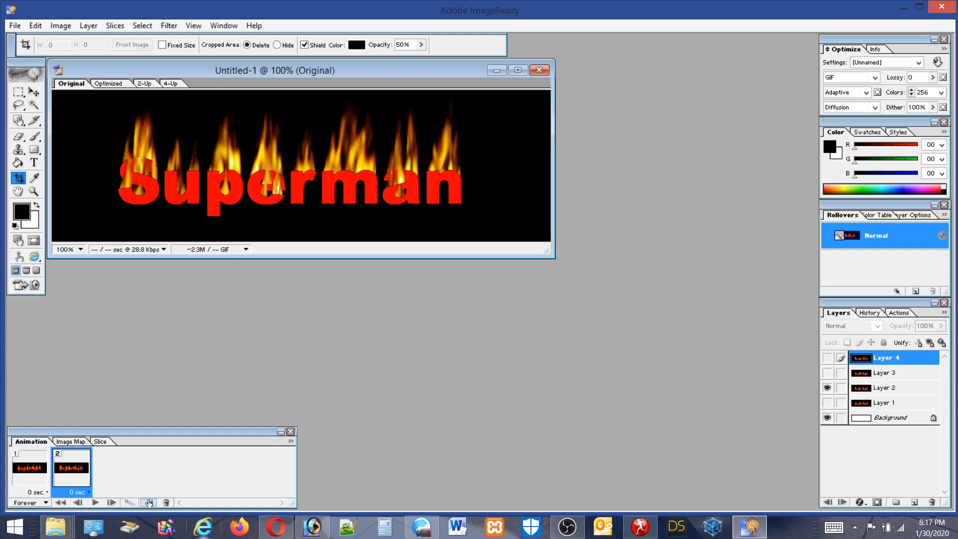
{"action": "left_click", "coordinate": [149, 502]}
{"action": "left_click", "coordinate": [827, 388]}
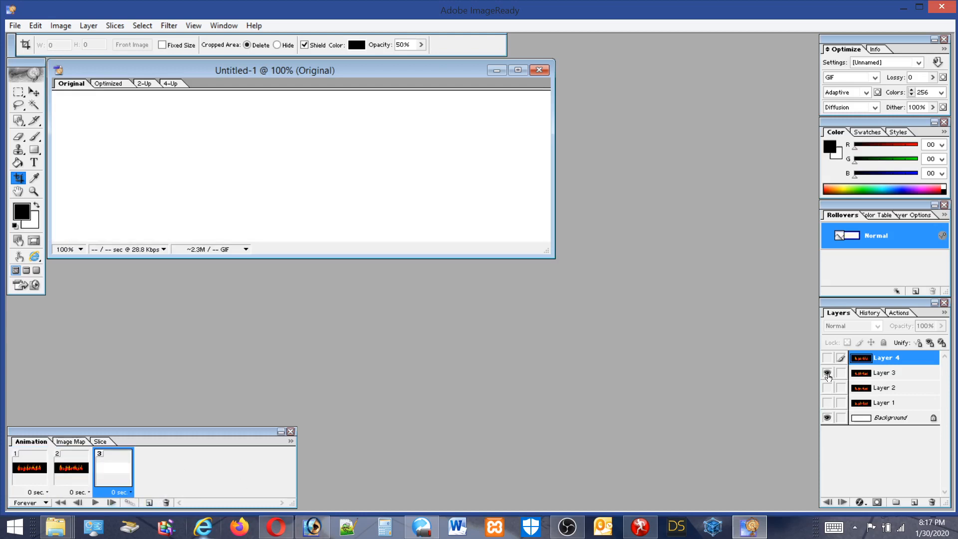
{"action": "left_click", "coordinate": [827, 373]}
Add a fourth frame showing only Layer 4 over the Background, and briefly preview the animation
{"action": "left_click", "coordinate": [149, 502]}
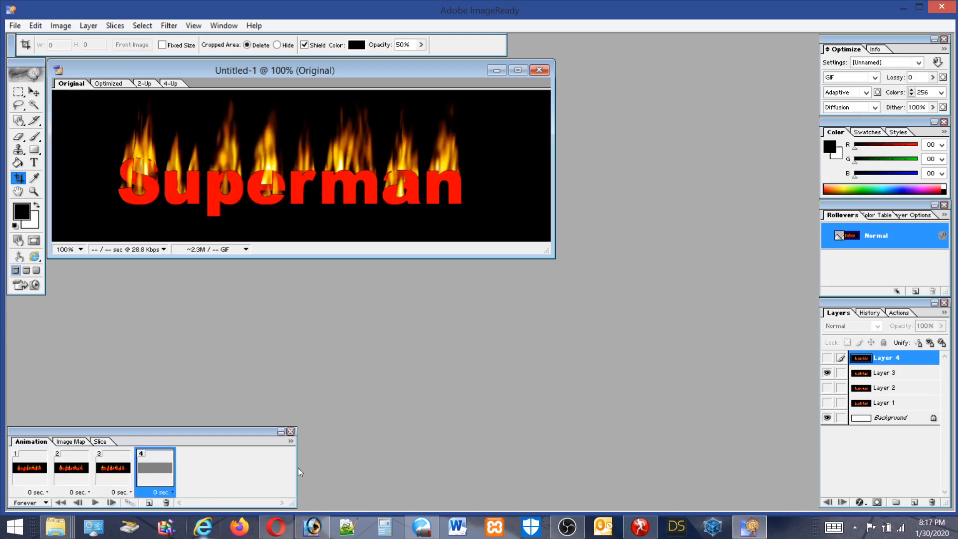
{"action": "left_click", "coordinate": [827, 372]}
{"action": "left_click", "coordinate": [826, 358]}
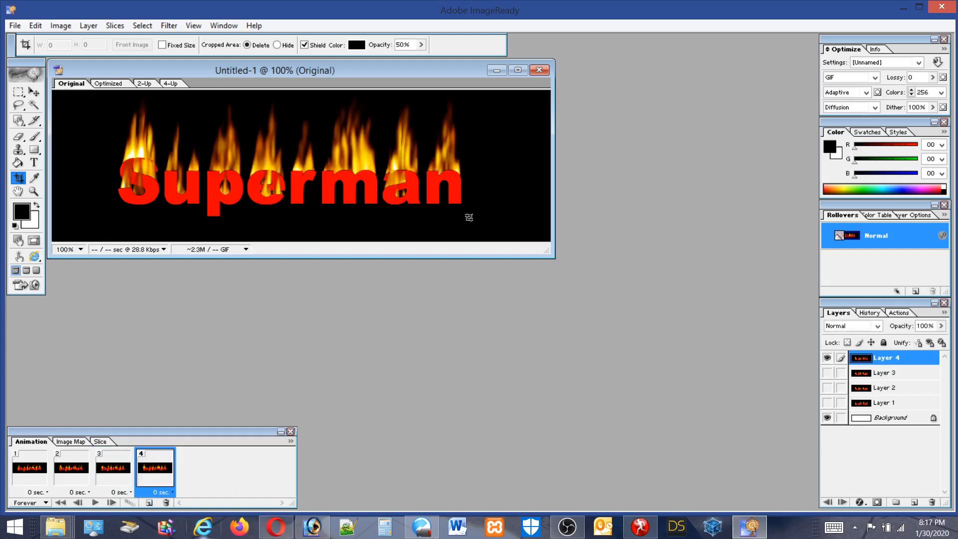
{"action": "left_click", "coordinate": [95, 501]}
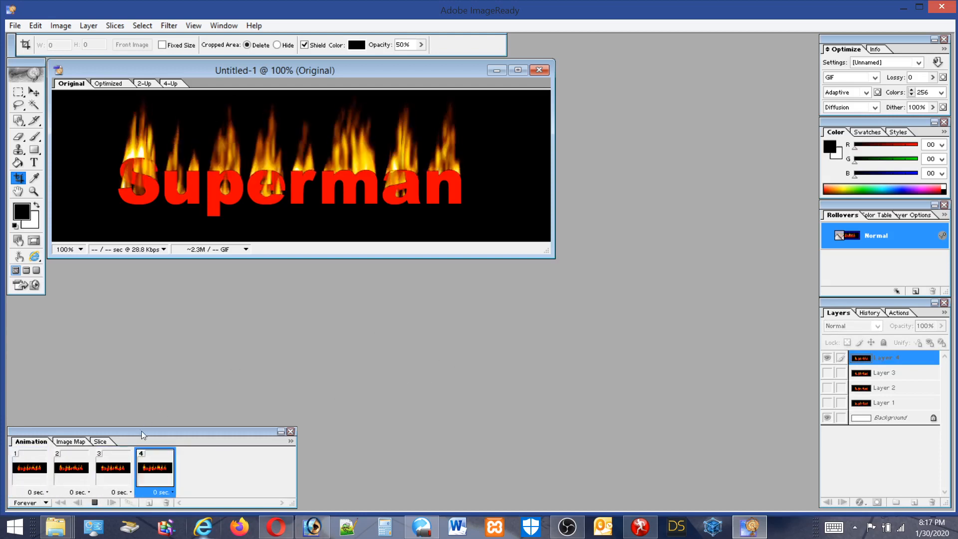
{"action": "left_click", "coordinate": [95, 502]}
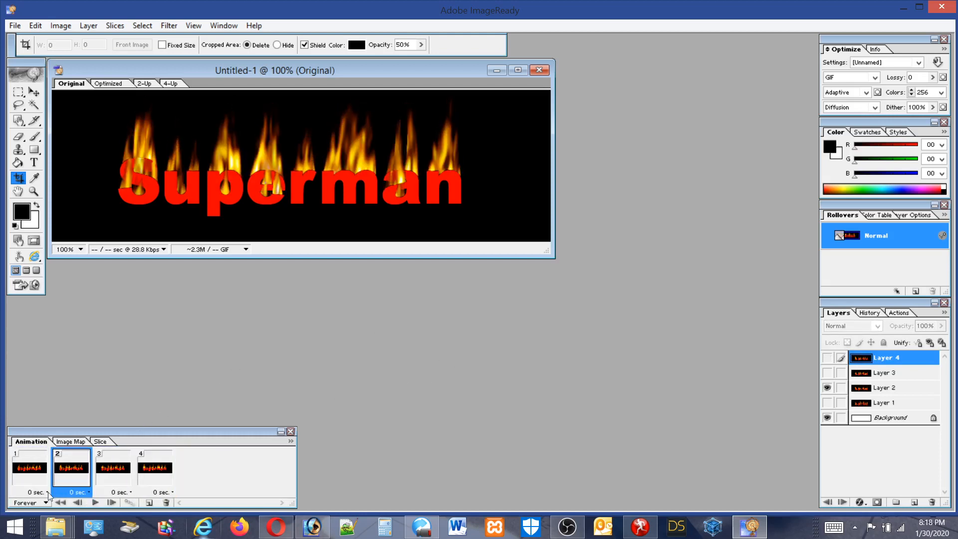
Set the delay of all four frames to 0.2 seconds and preview the animation
{"action": "left_click", "coordinate": [29, 473]}
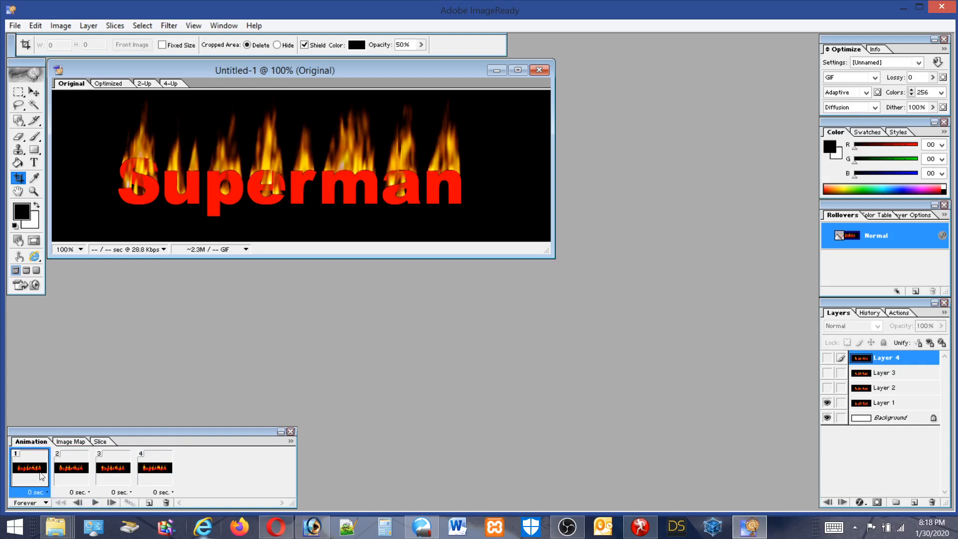
{"action": "left_click", "coordinate": [156, 469], "text": "shift"}
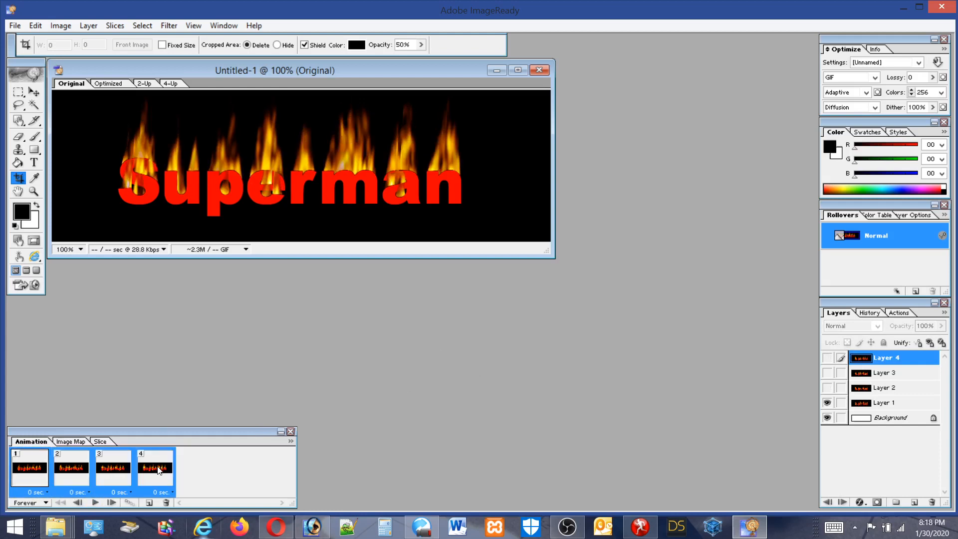
{"action": "left_click", "coordinate": [29, 493]}
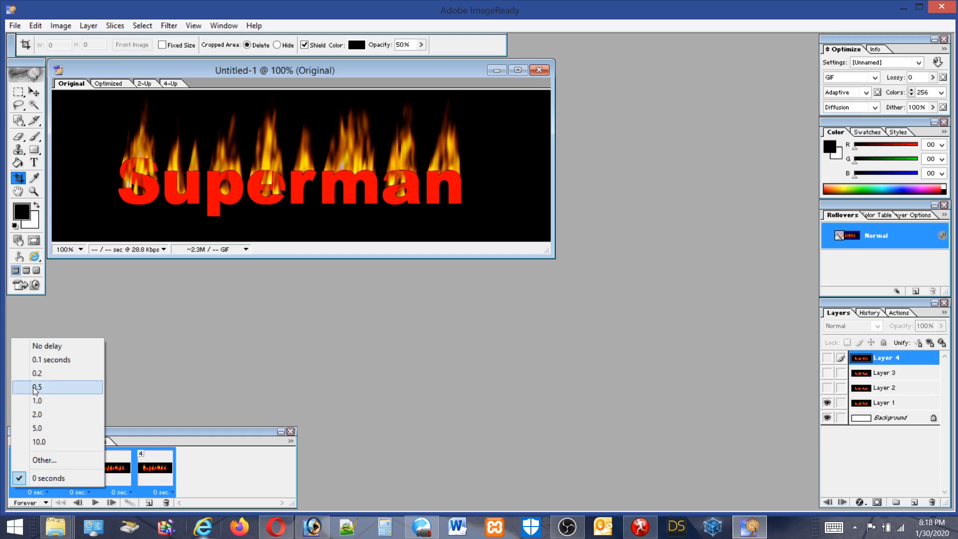
{"action": "left_click", "coordinate": [40, 373]}
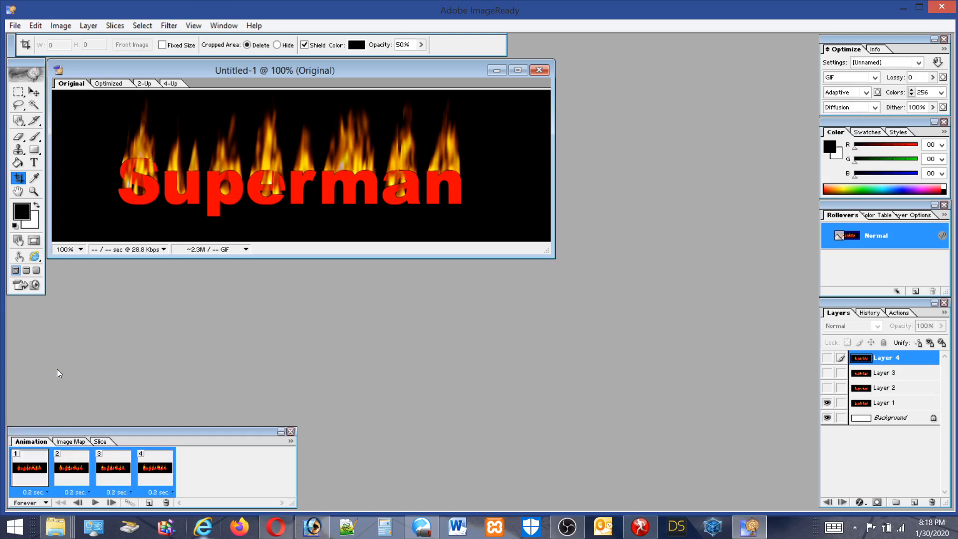
{"action": "left_click", "coordinate": [95, 503]}
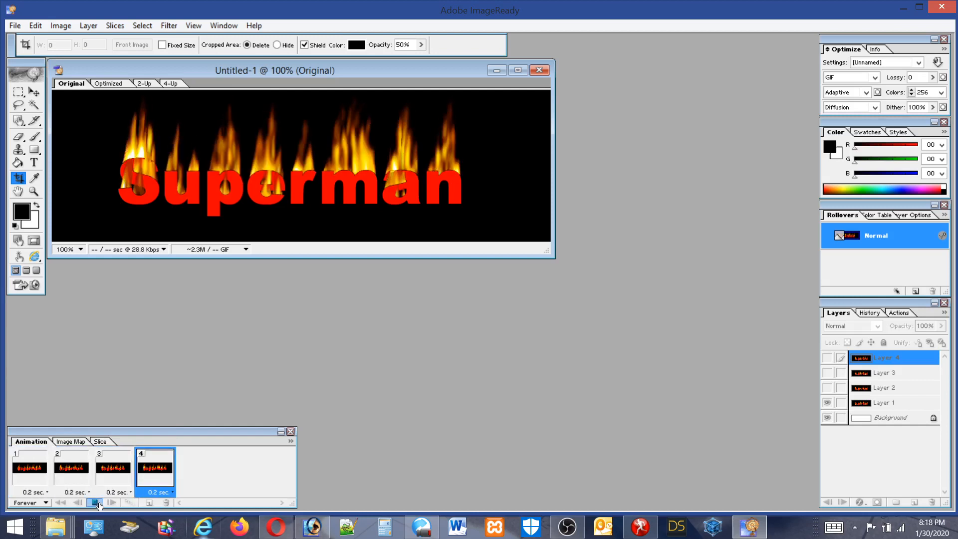
{"action": "left_click", "coordinate": [100, 505]}
Set the delay of all four animation frames to 0.1 seconds and preview the animation
{"action": "left_click", "coordinate": [41, 474]}
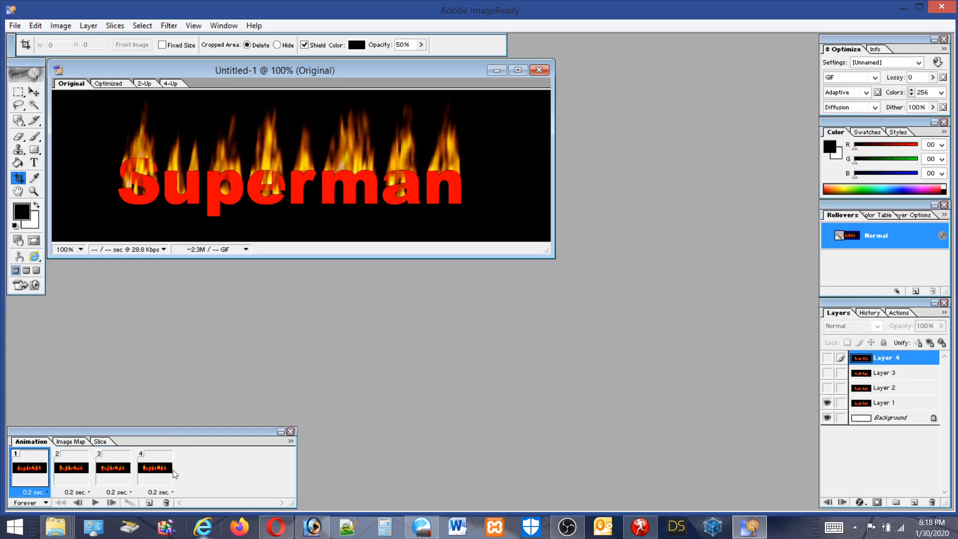
{"action": "left_click", "coordinate": [157, 472], "text": "shift"}
{"action": "left_click", "coordinate": [25, 492]}
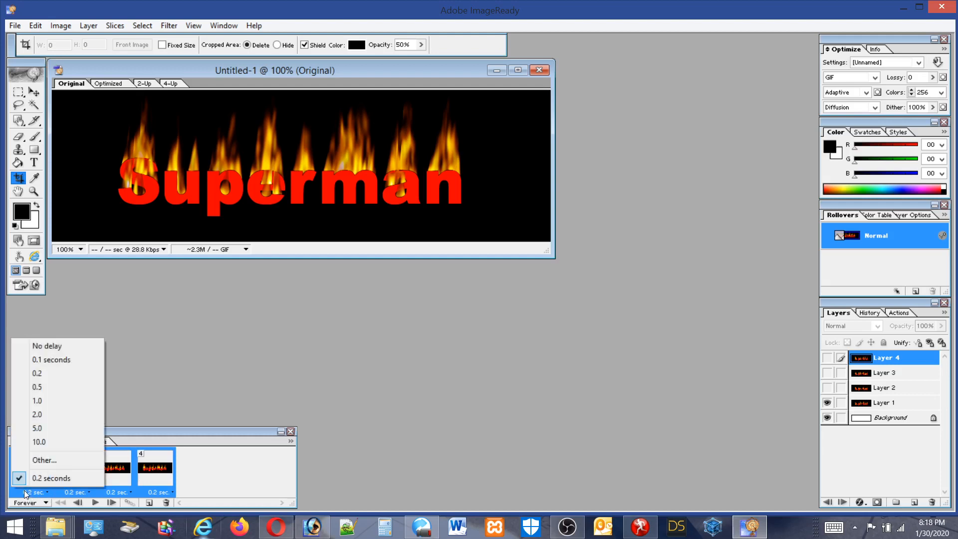
{"action": "left_click", "coordinate": [85, 359]}
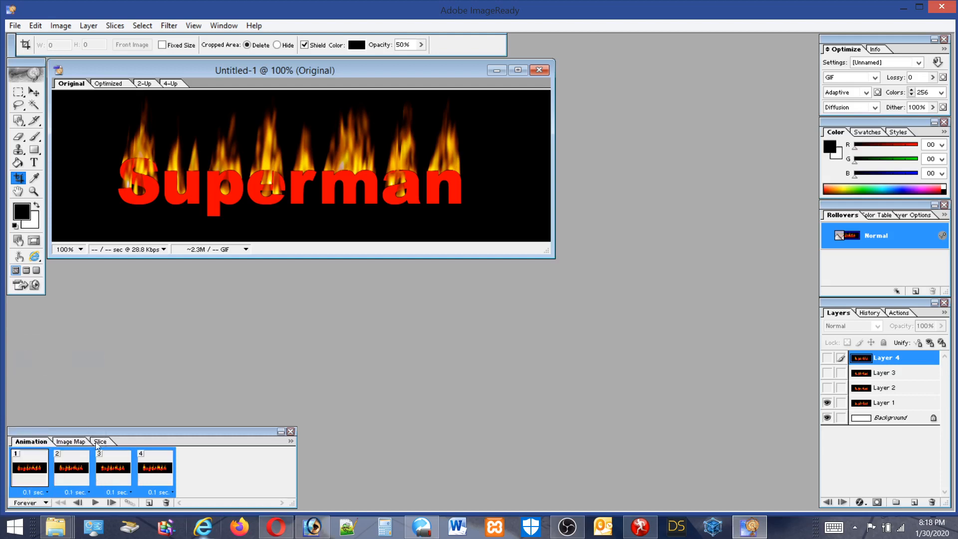
{"action": "left_click", "coordinate": [95, 502]}
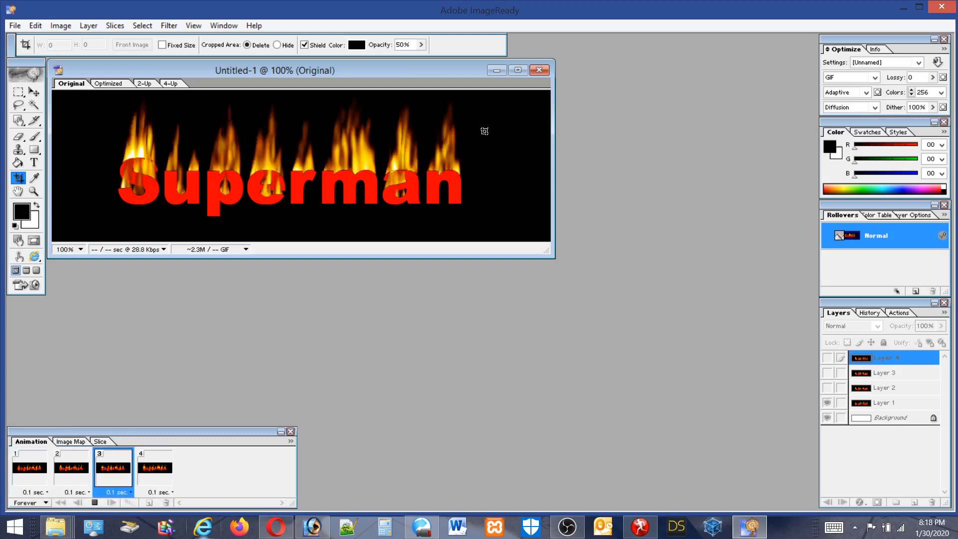
Close the ImageReady animation, switch to Photoshop and close Untitled-2 without saving
{"action": "left_click", "coordinate": [540, 69]}
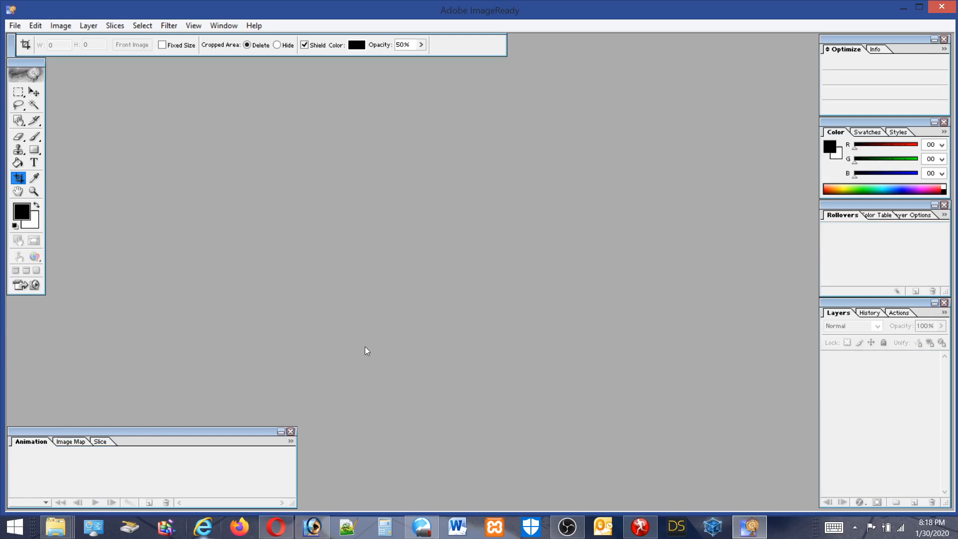
{"action": "left_click", "coordinate": [312, 526]}
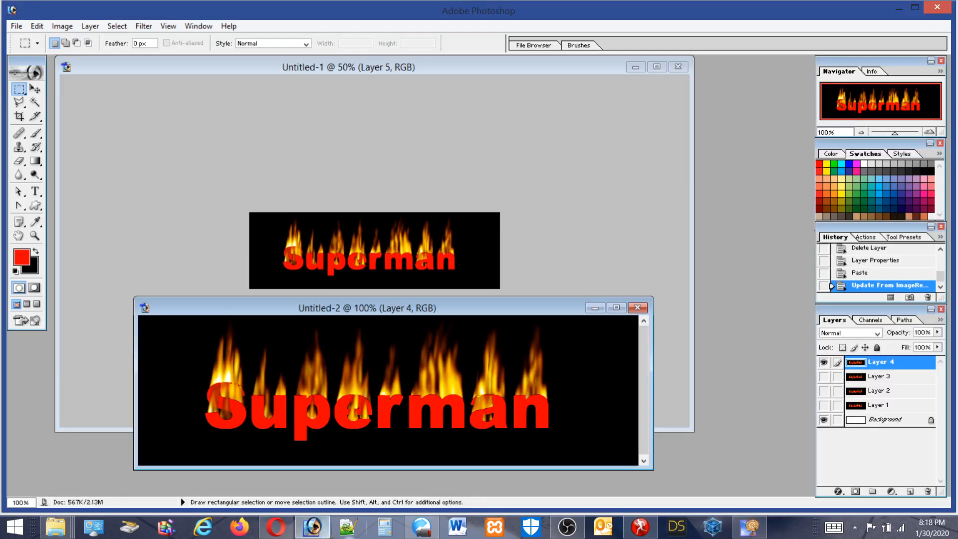
{"action": "left_click", "coordinate": [637, 308]}
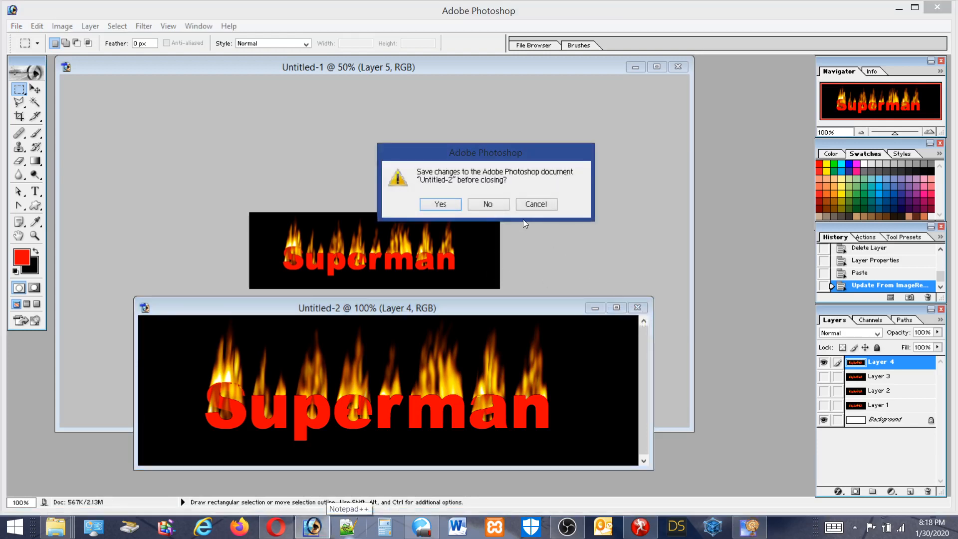
{"action": "left_click", "coordinate": [488, 204]}
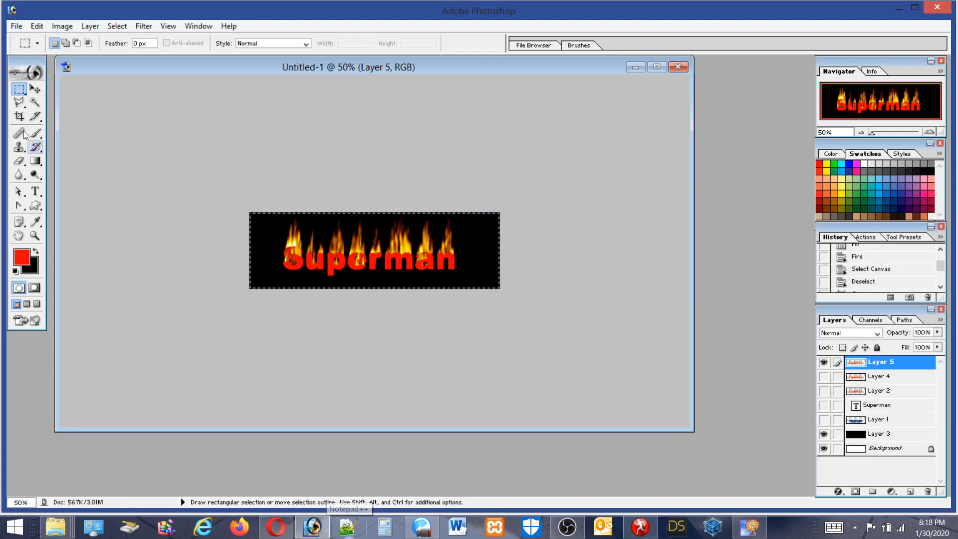
{"action": "left_click", "coordinate": [340, 127]}
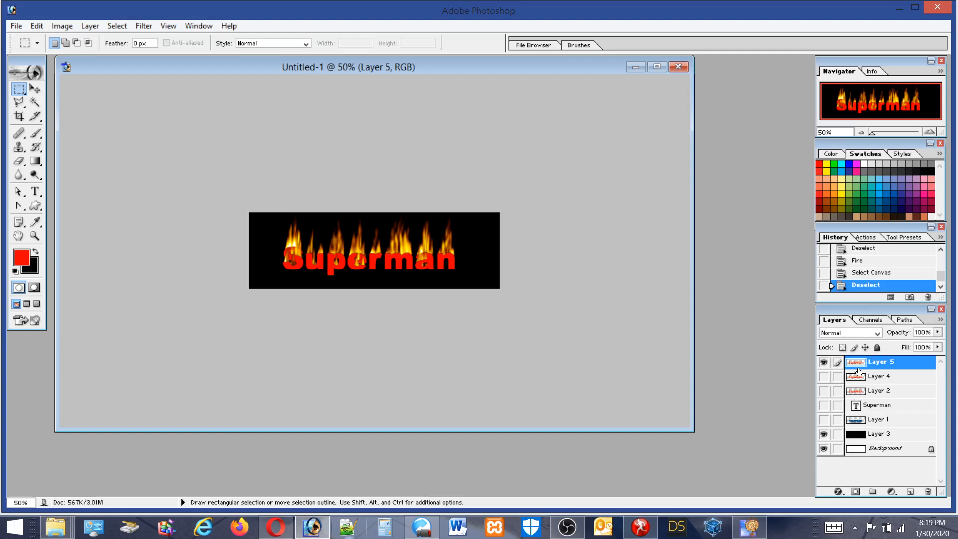
{"action": "left_click", "coordinate": [883, 378]}
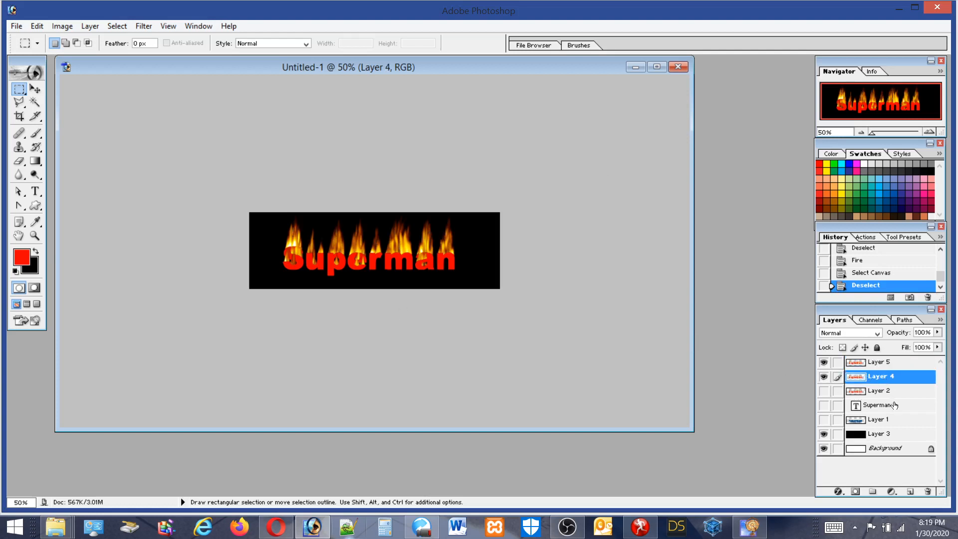
{"action": "left_click", "coordinate": [927, 491]}
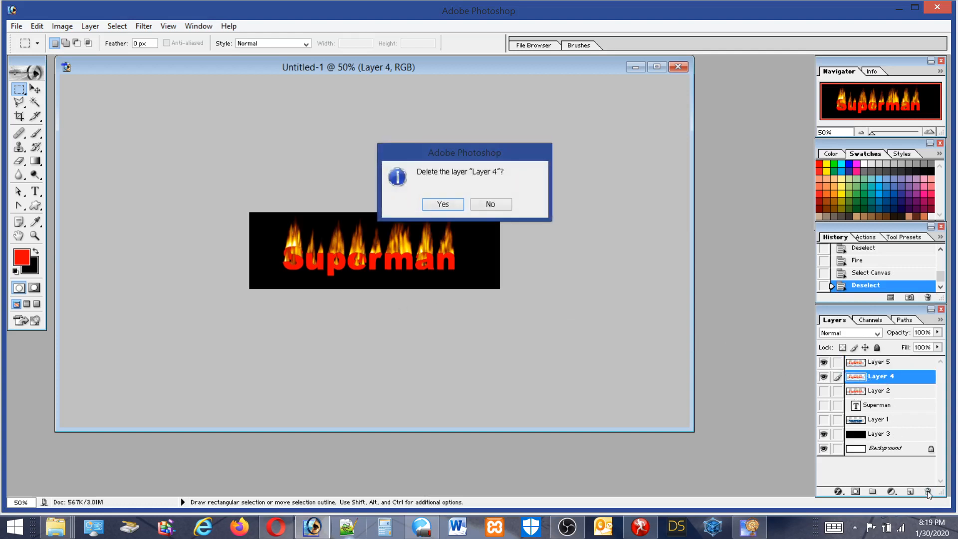
{"action": "left_click", "coordinate": [490, 204]}
Step back through the history of Untitled-1 to undo the last Fire effect on Layer 5, and hide Layer 4
{"action": "left_click", "coordinate": [37, 26]}
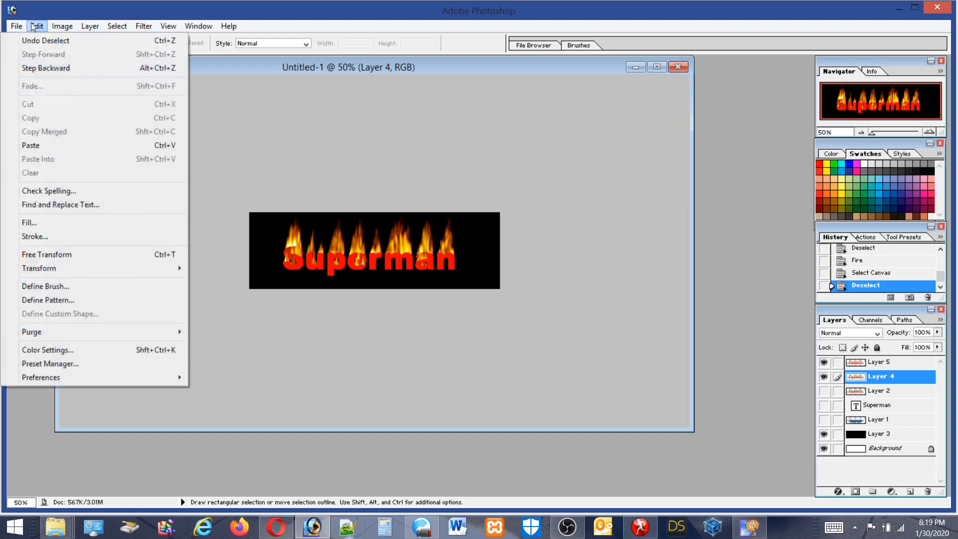
{"action": "left_click", "coordinate": [50, 68]}
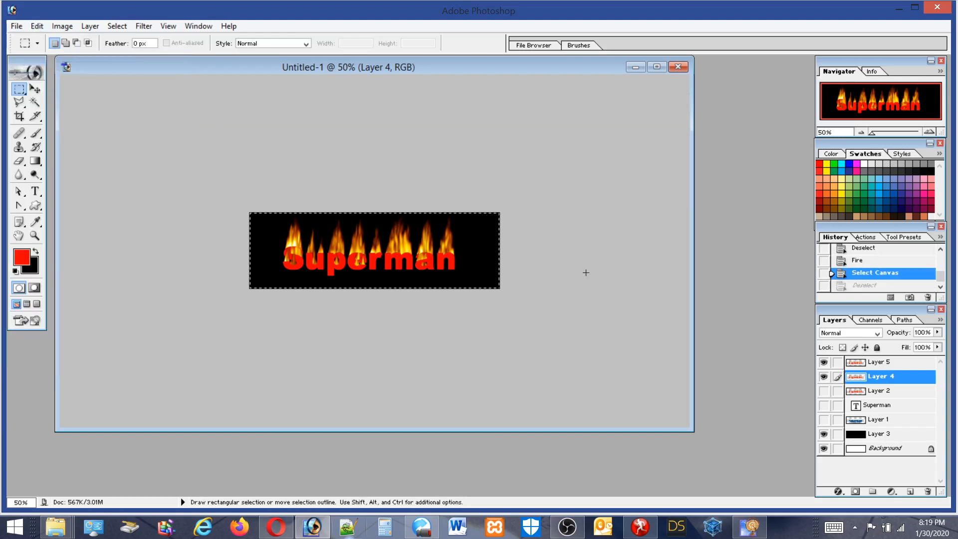
{"action": "left_click", "coordinate": [37, 26]}
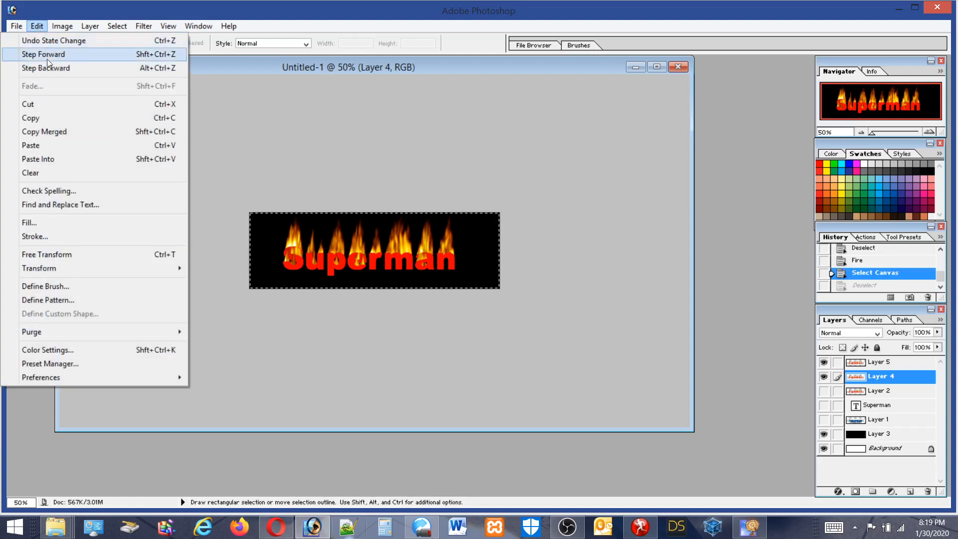
{"action": "left_click", "coordinate": [48, 68]}
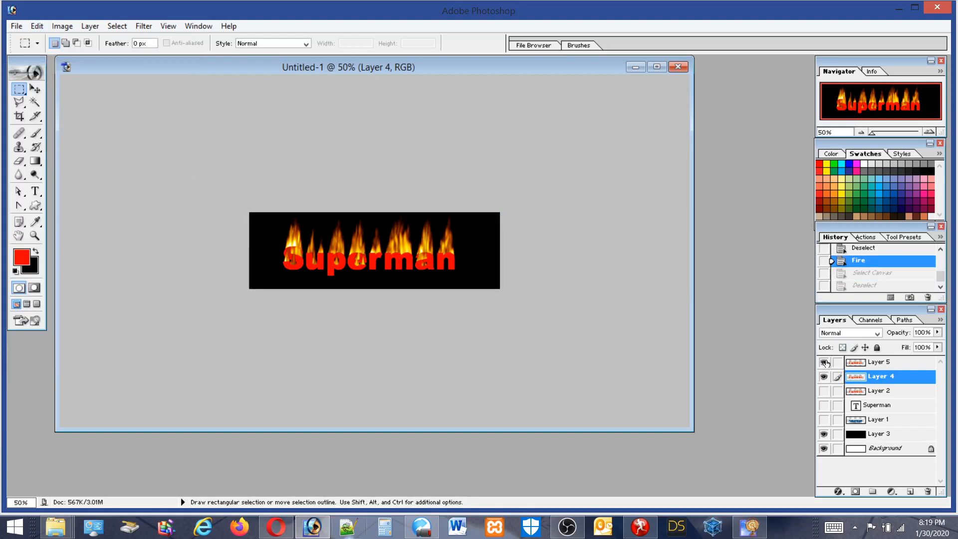
{"action": "left_click", "coordinate": [823, 376]}
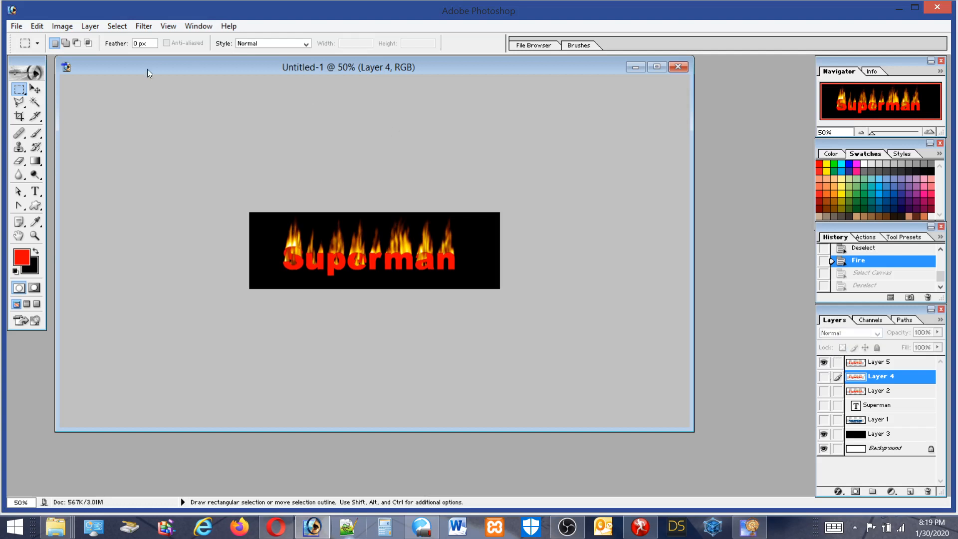
{"action": "left_click", "coordinate": [37, 25]}
{"action": "left_click", "coordinate": [55, 70]}
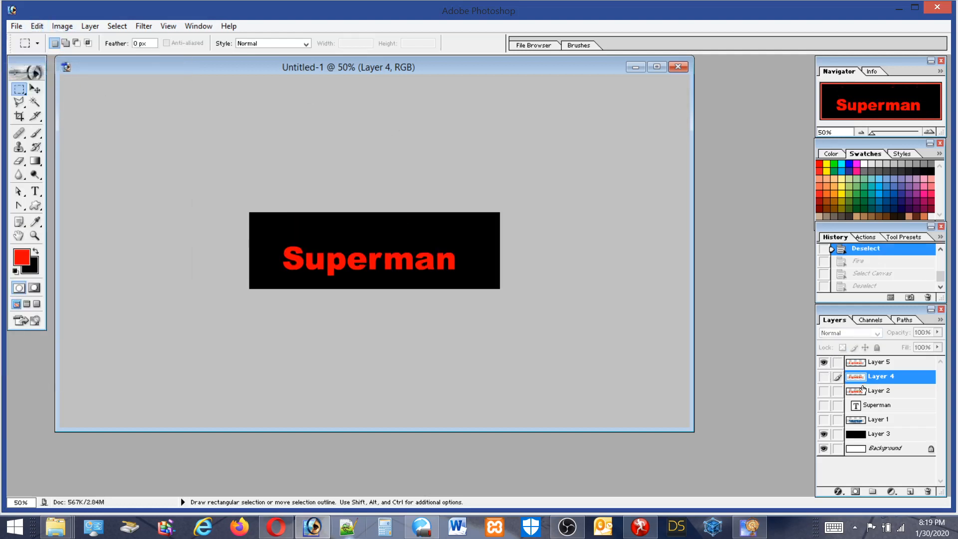
Show Layers 4 and 2, merge Layer 4 down into Layer 2 and delete the merged fire layer
{"action": "left_click", "coordinate": [823, 390]}
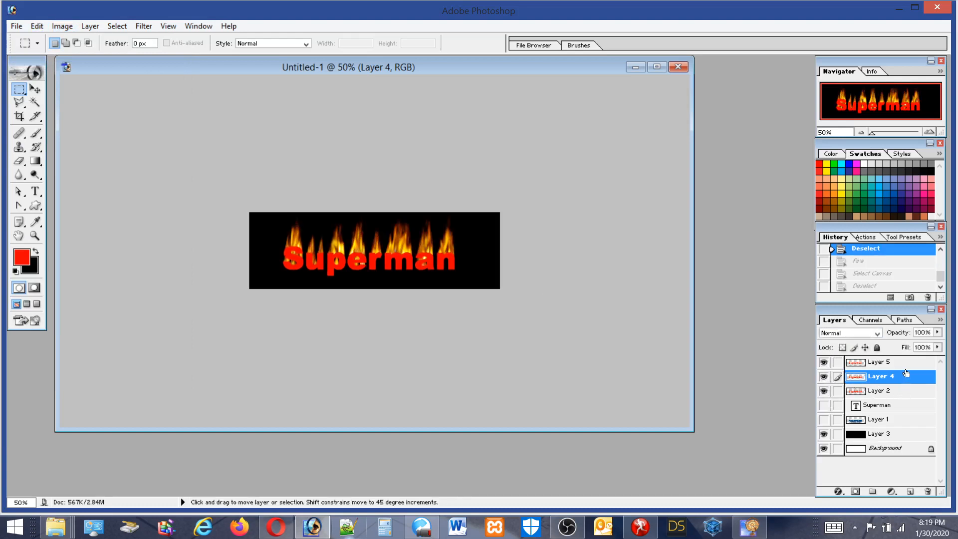
{"action": "key", "text": "ctrl+e"}
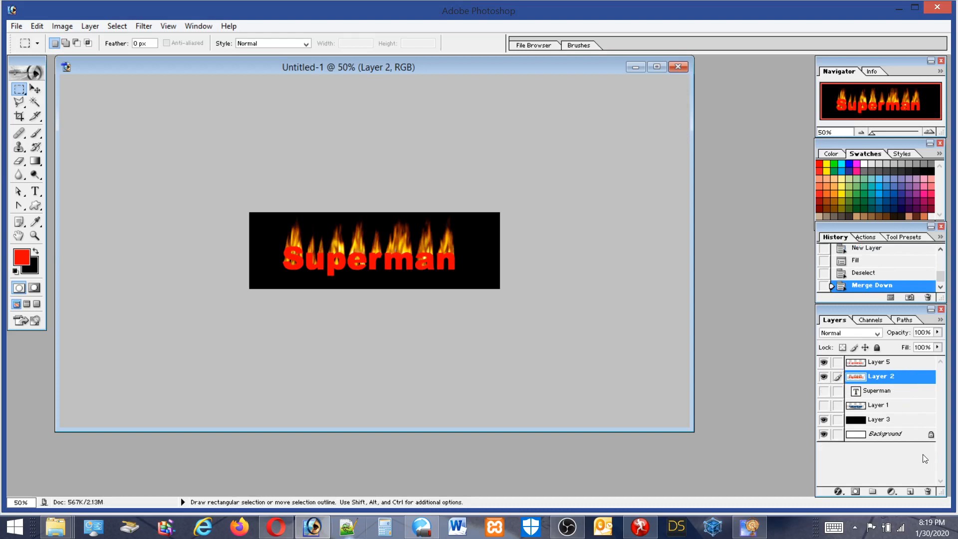
{"action": "left_click", "coordinate": [925, 490]}
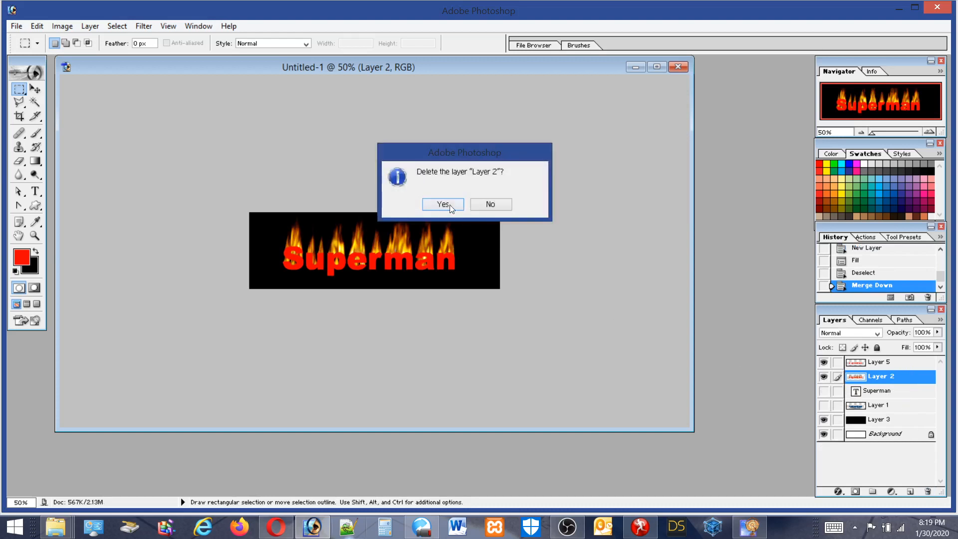
{"action": "left_click", "coordinate": [450, 208]}
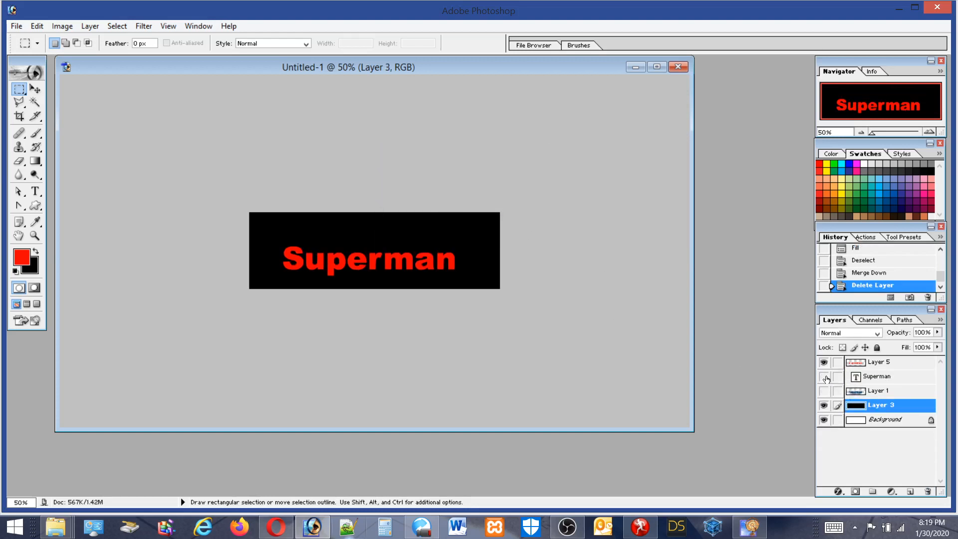
Make Layer 1 with the blue extrusion visible behind the lettering
{"action": "left_click", "coordinate": [823, 391]}
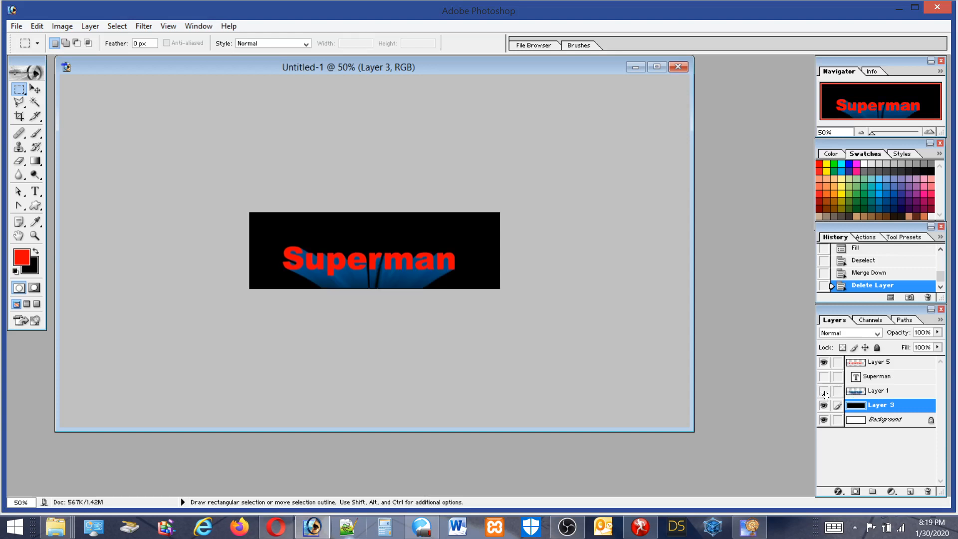
{"action": "left_click", "coordinate": [823, 392]}
{"action": "left_click", "coordinate": [823, 392]}
Extend the canvas downward to about two and a half times its height with the Crop tool, and trim both sides slightly
{"action": "left_click", "coordinate": [37, 26]}
{"action": "key", "text": "Escape"}
{"action": "key", "text": "c"}
{"action": "left_click_drag", "start_coordinate": [562, 357], "coordinate": [561, 357]}
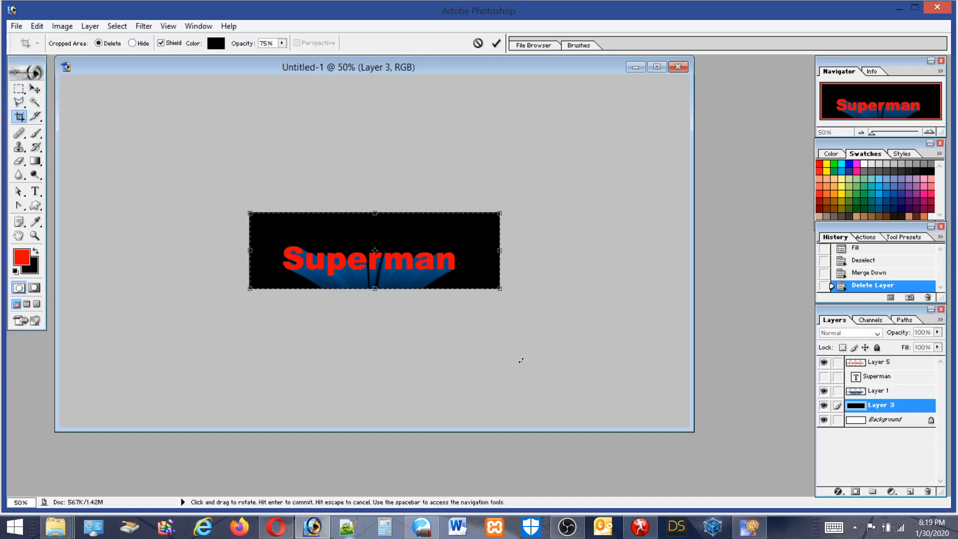
{"action": "left_click_drag", "start_coordinate": [375, 290], "coordinate": [376, 413]}
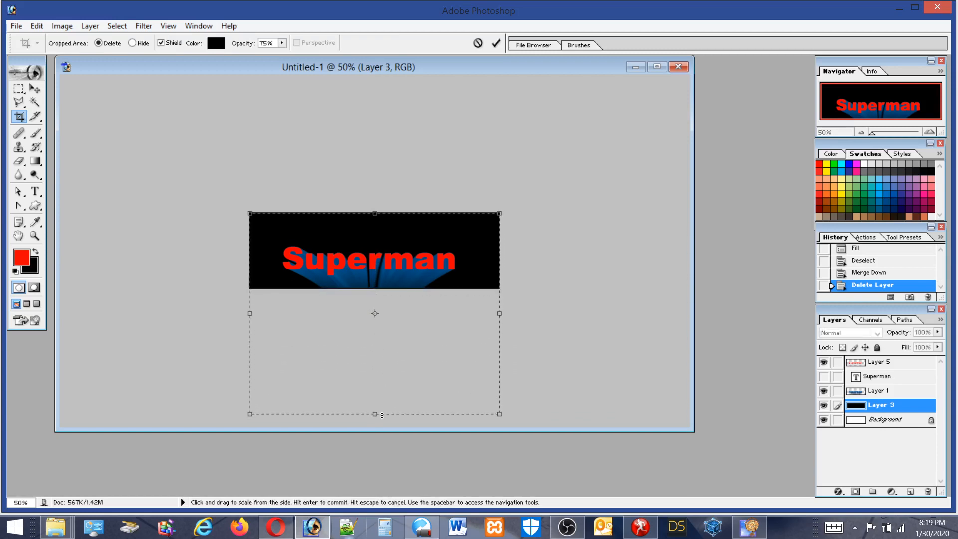
{"action": "double_click", "coordinate": [431, 339]}
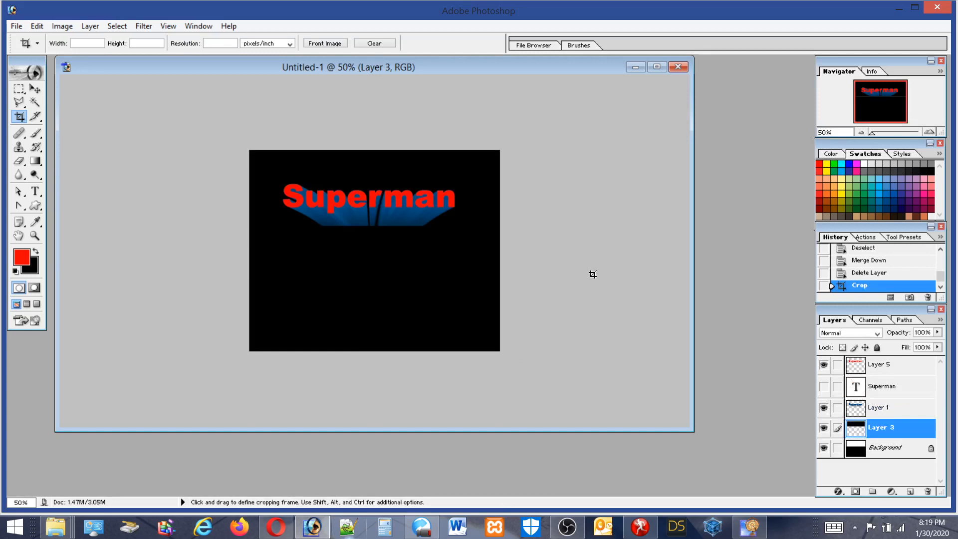
{"action": "left_click_drag", "start_coordinate": [310, 178], "coordinate": [481, 353]}
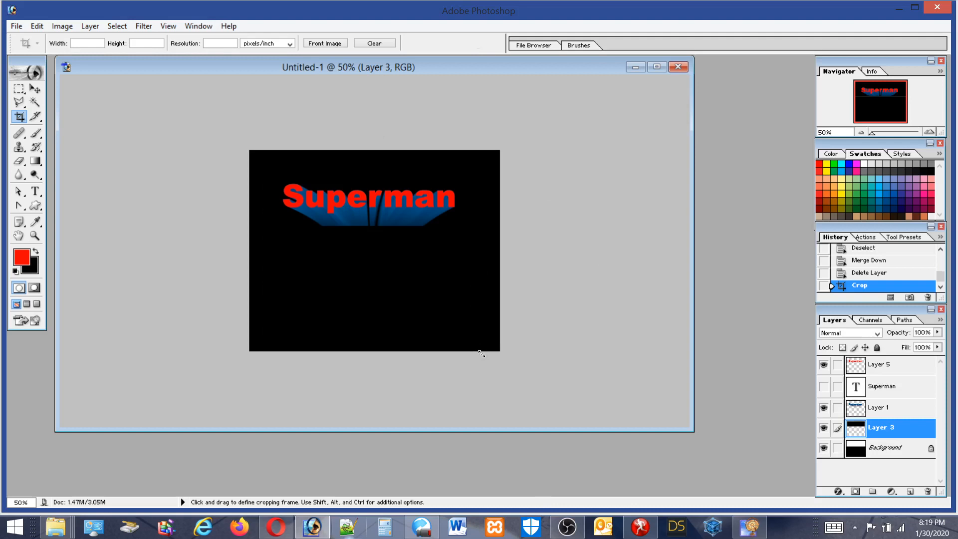
{"action": "double_click", "coordinate": [426, 298]}
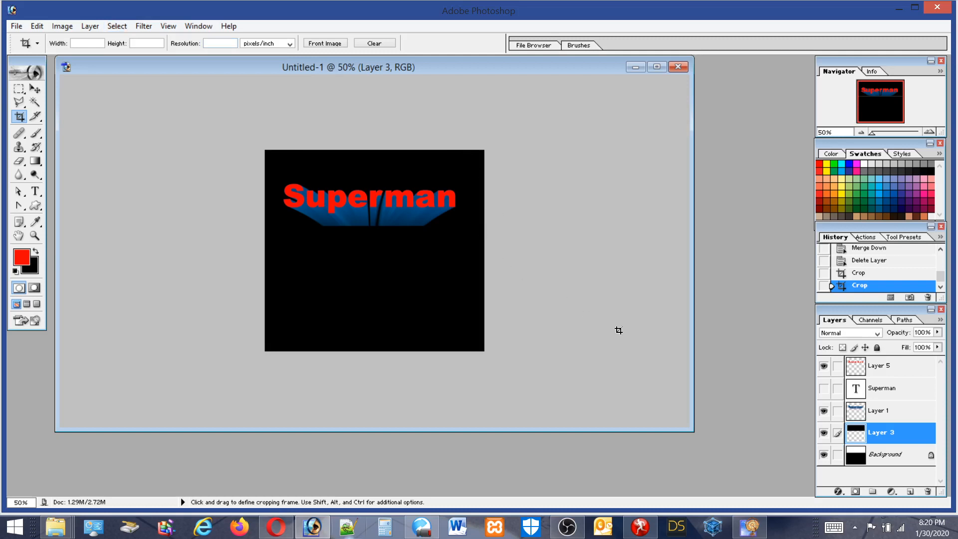
Load the Layer 5 lettering as a selection and fill it with blue on a new layer directly above Layer 1
{"action": "left_click", "coordinate": [872, 410]}
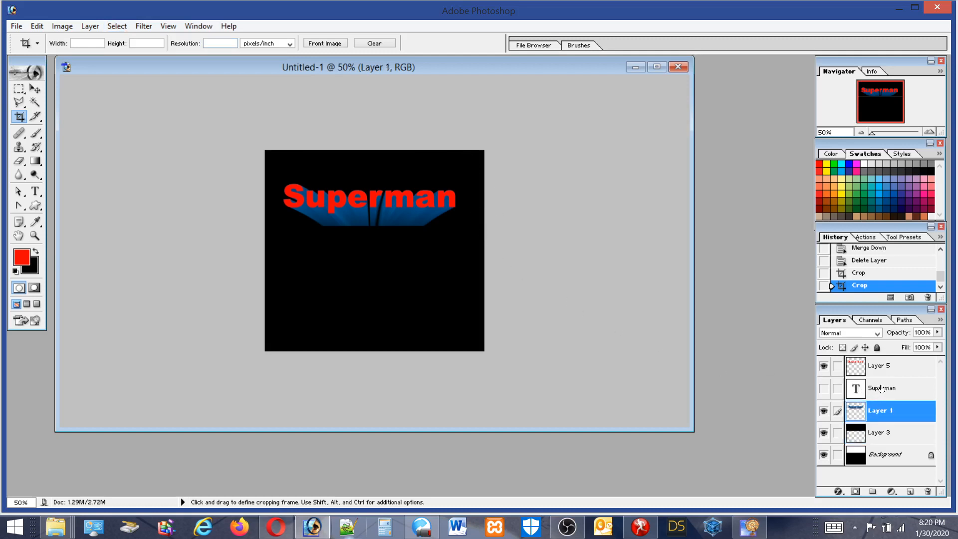
{"action": "left_click", "coordinate": [881, 366], "text": "ctrl"}
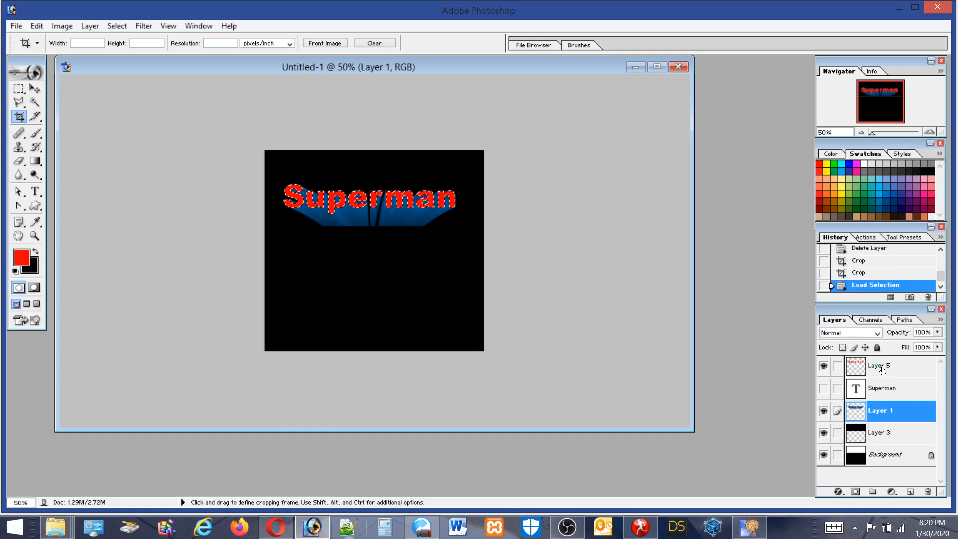
{"action": "left_click", "coordinate": [881, 190]}
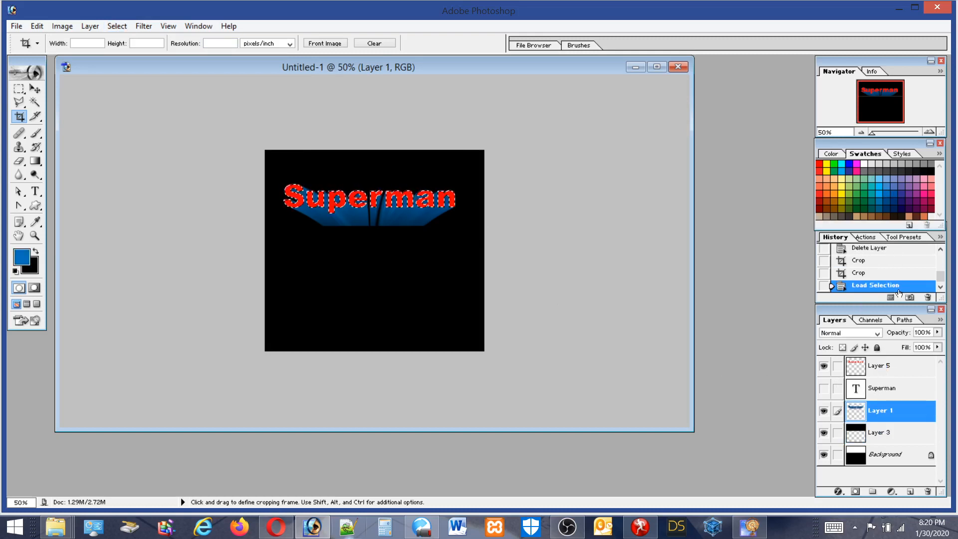
{"action": "left_click", "coordinate": [909, 491]}
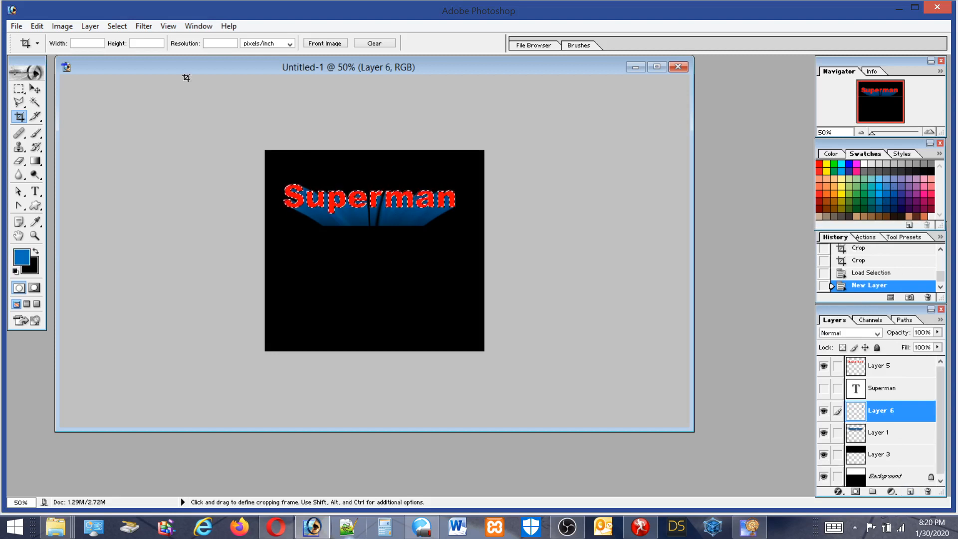
{"action": "left_click", "coordinate": [37, 26]}
{"action": "left_click", "coordinate": [29, 223]}
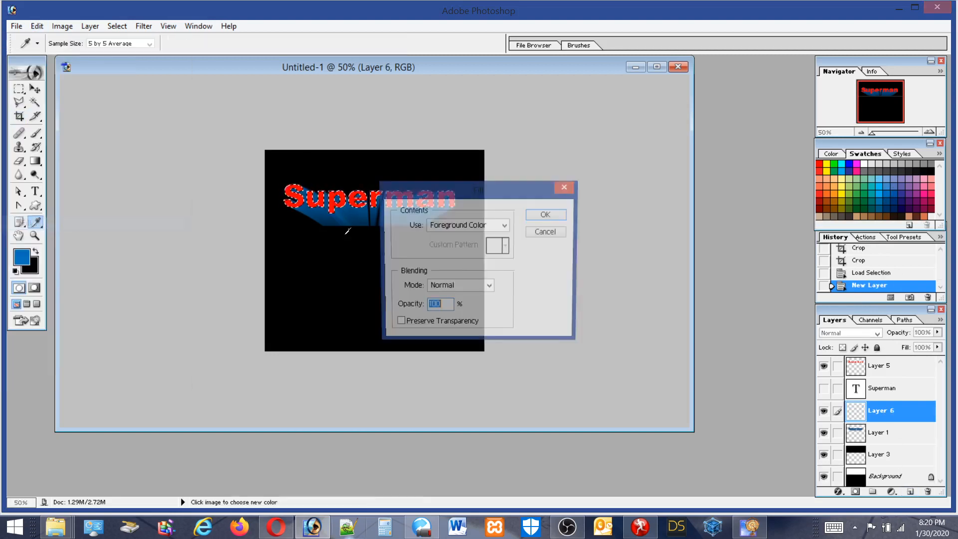
{"action": "left_click", "coordinate": [549, 214]}
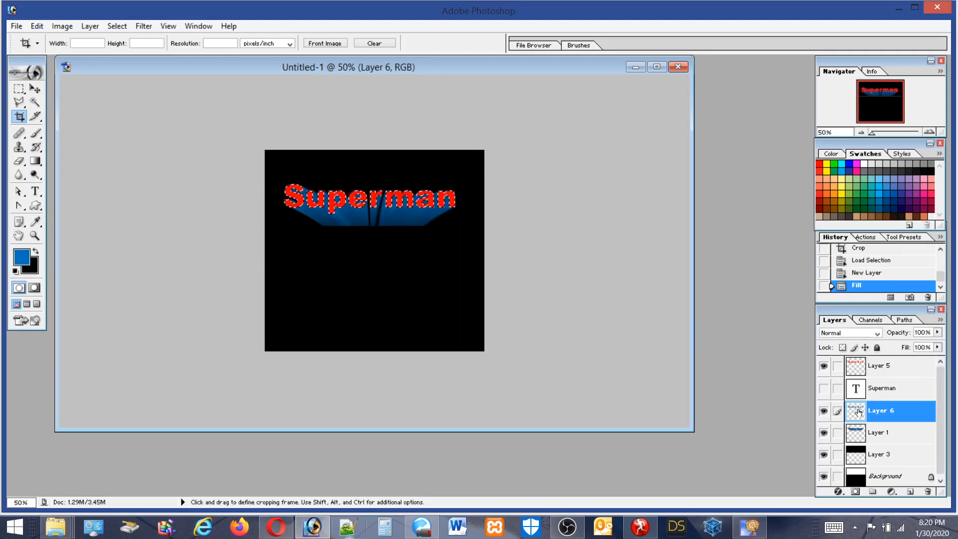
Delete Layer 1 containing the old blue extrusion
{"action": "left_click", "coordinate": [879, 431]}
{"action": "left_click", "coordinate": [928, 491]}
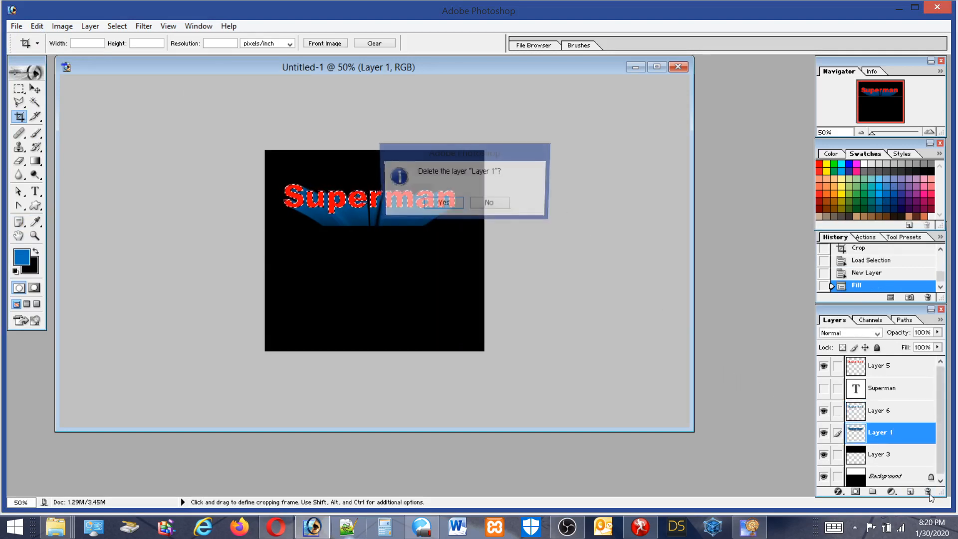
{"action": "left_click", "coordinate": [443, 203]}
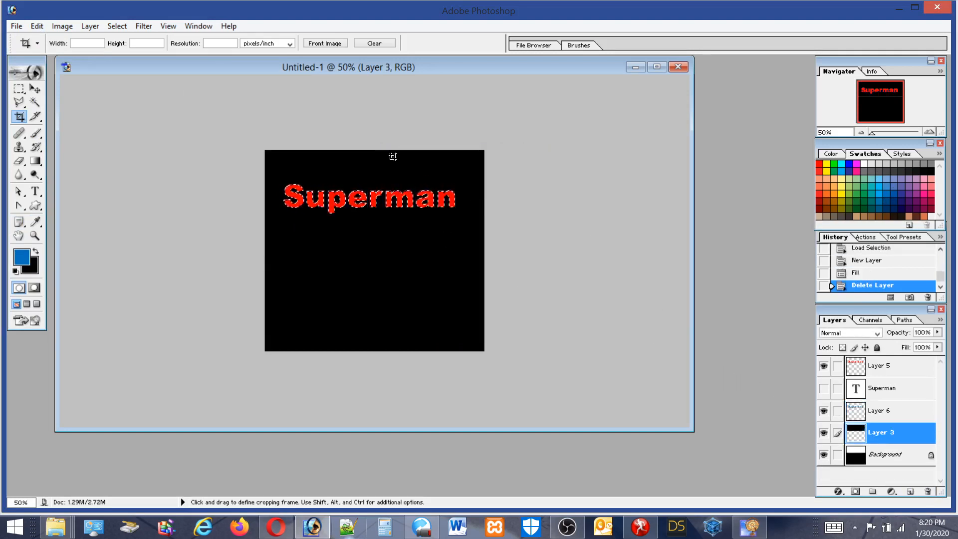
Clear the lettering selection with the Rectangular Marquee tool
{"action": "left_click", "coordinate": [18, 89]}
{"action": "left_click", "coordinate": [179, 92]}
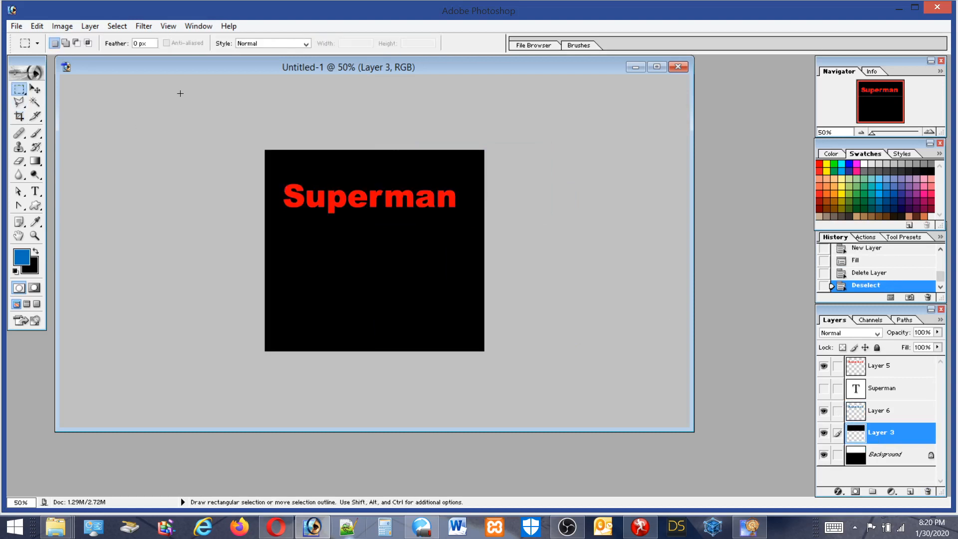
{"action": "left_click", "coordinate": [144, 26]}
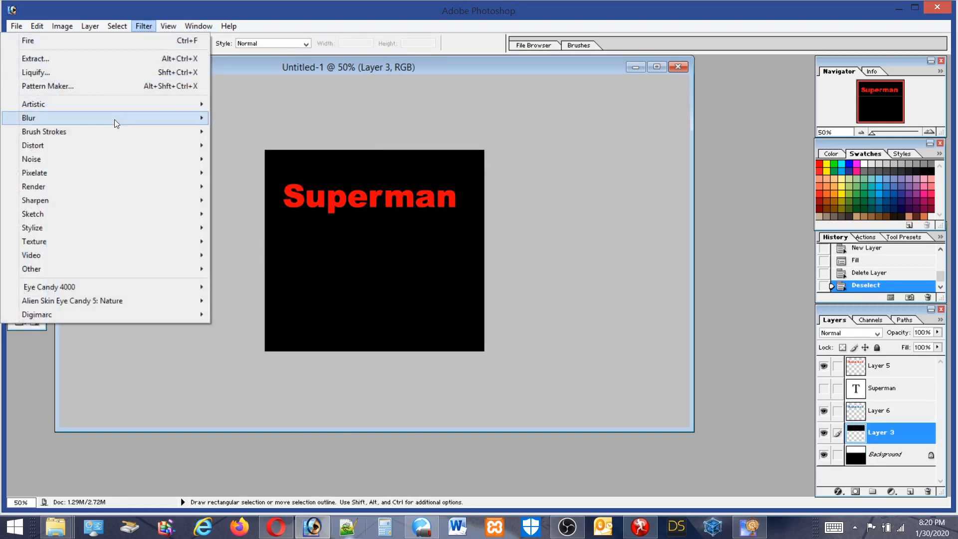
{"action": "mouse_move", "coordinate": [69, 287]}
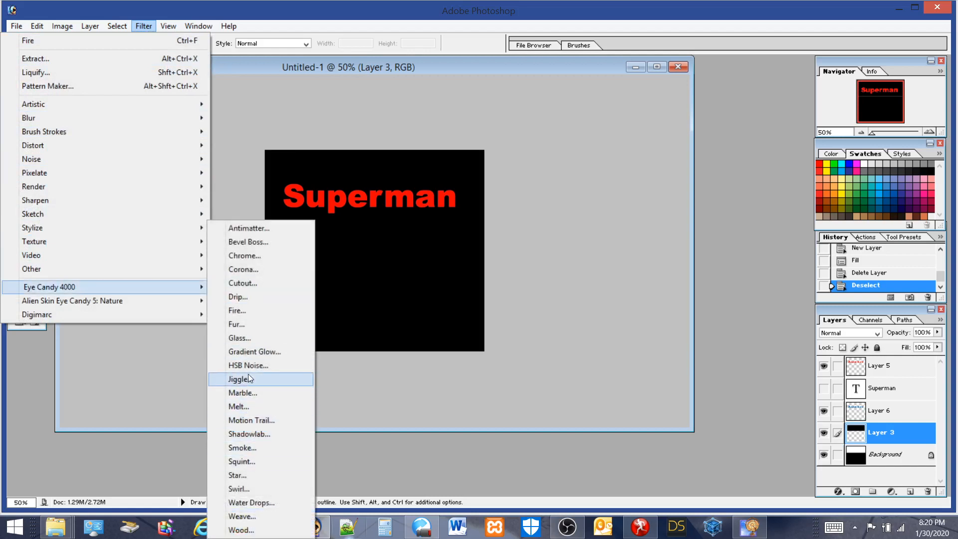
{"action": "left_click", "coordinate": [244, 420]}
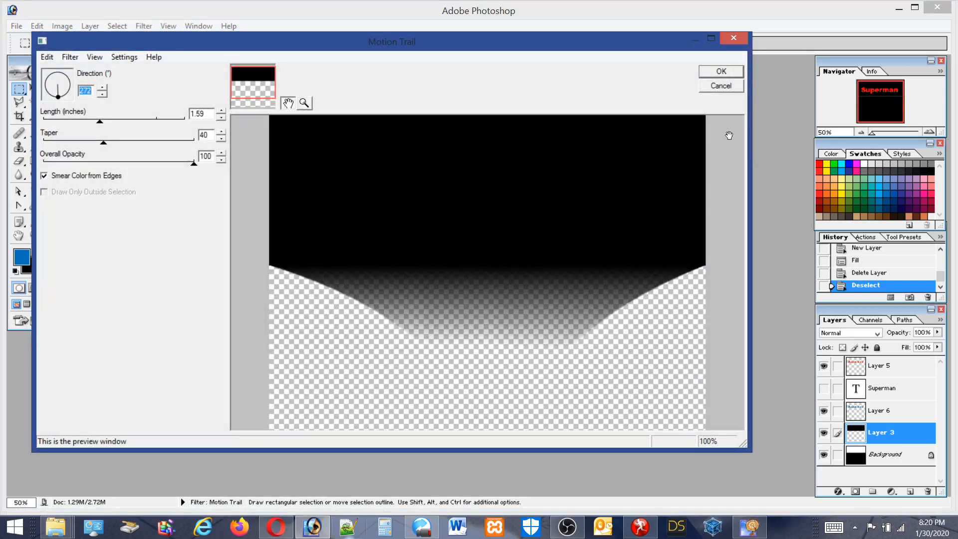
{"action": "left_click", "coordinate": [721, 85]}
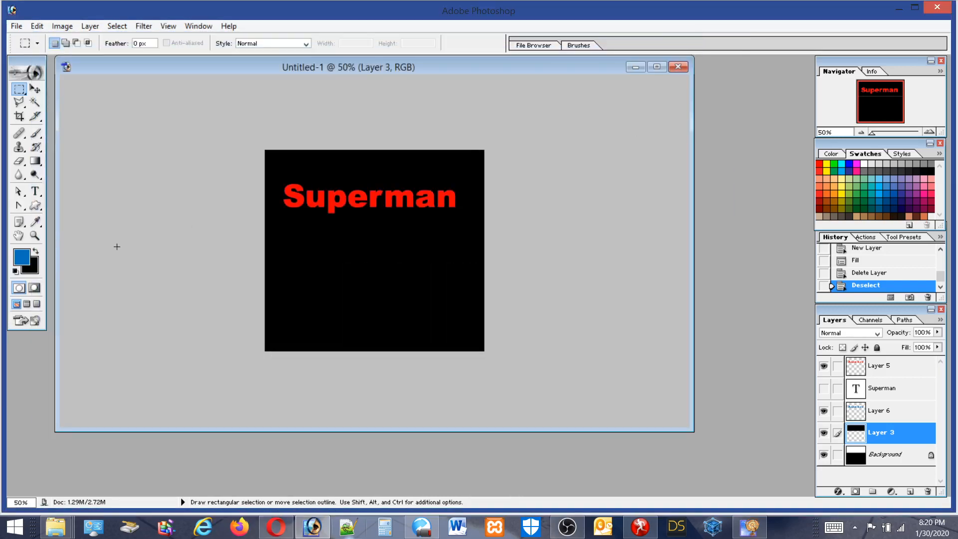
Merge the black Layer 3 down into the Background layer
{"action": "left_click", "coordinate": [36, 252]}
{"action": "left_click", "coordinate": [37, 252]}
{"action": "left_click", "coordinate": [892, 414]}
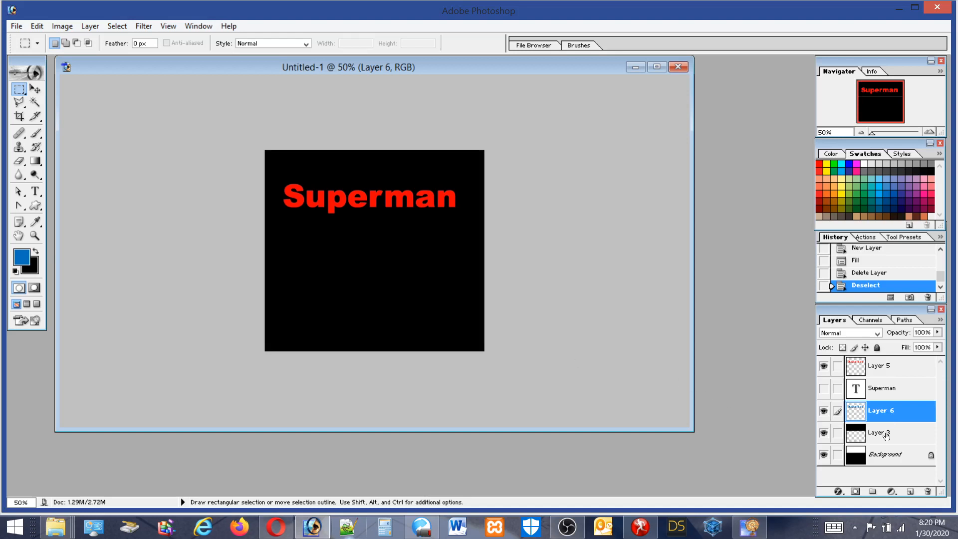
{"action": "left_click", "coordinate": [887, 434]}
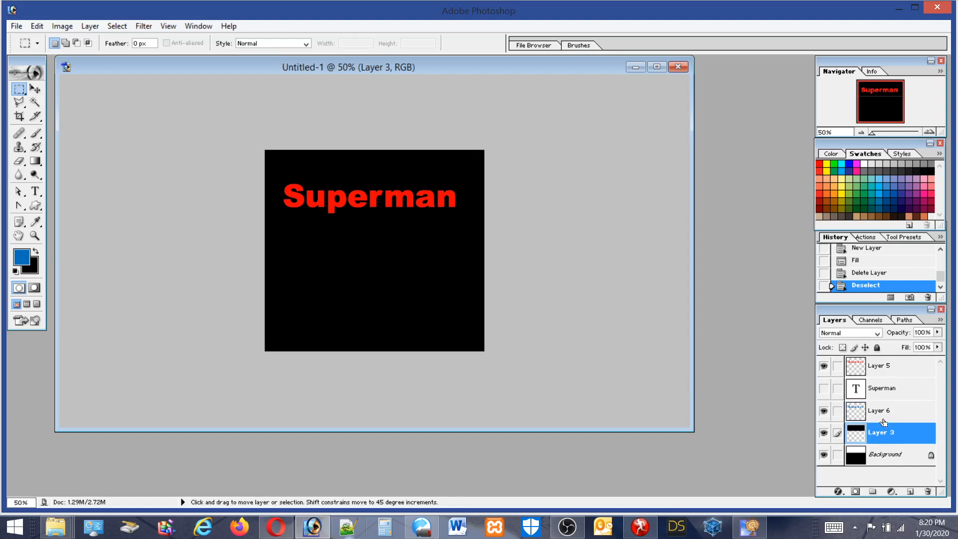
{"action": "key", "text": "ctrl+e"}
Apply the Eye Candy 4000 Motion Trail to the blue Layer 6, keeping direction 272°, length 1.59 inches, taper 40 and opacity 100
{"action": "left_click", "coordinate": [884, 418]}
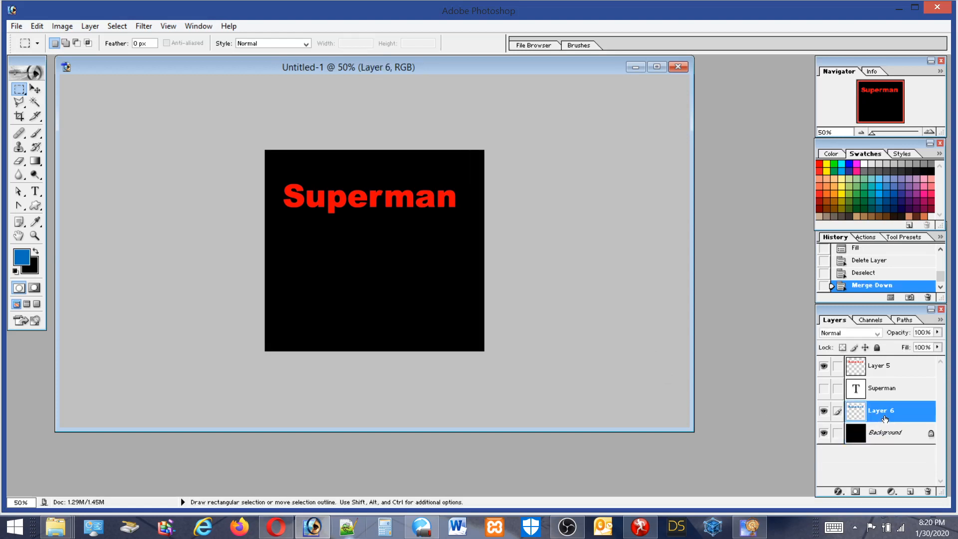
{"action": "left_click", "coordinate": [143, 25]}
{"action": "mouse_move", "coordinate": [71, 284]}
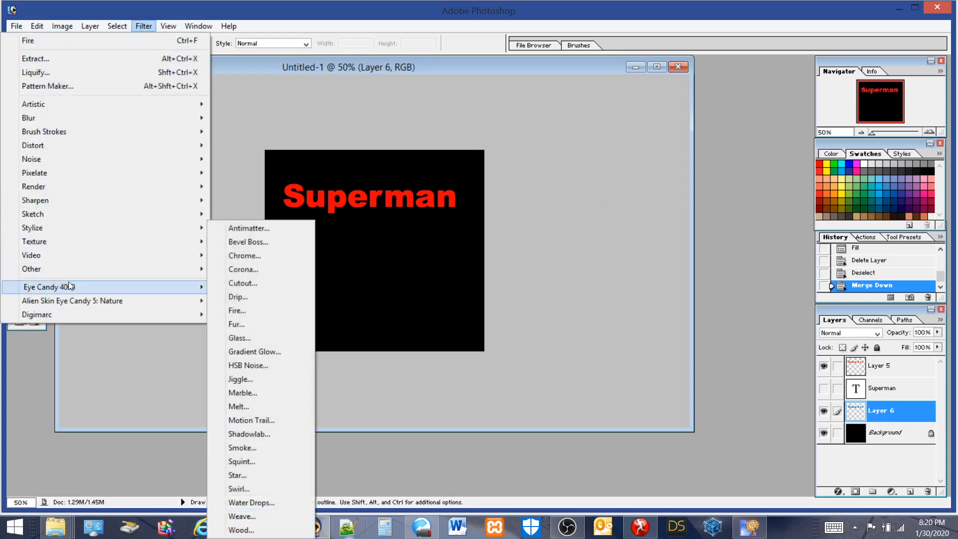
{"action": "left_click", "coordinate": [251, 421]}
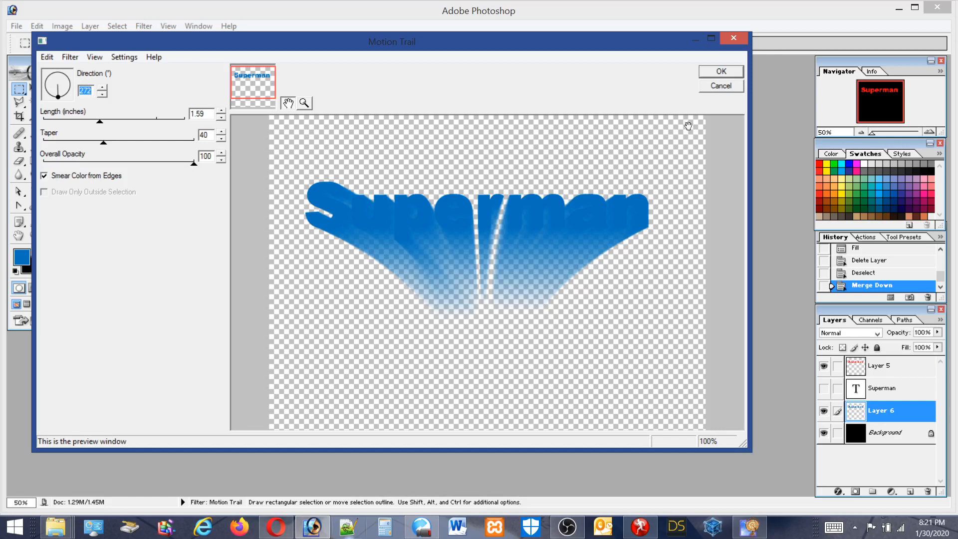
{"action": "left_click", "coordinate": [720, 72]}
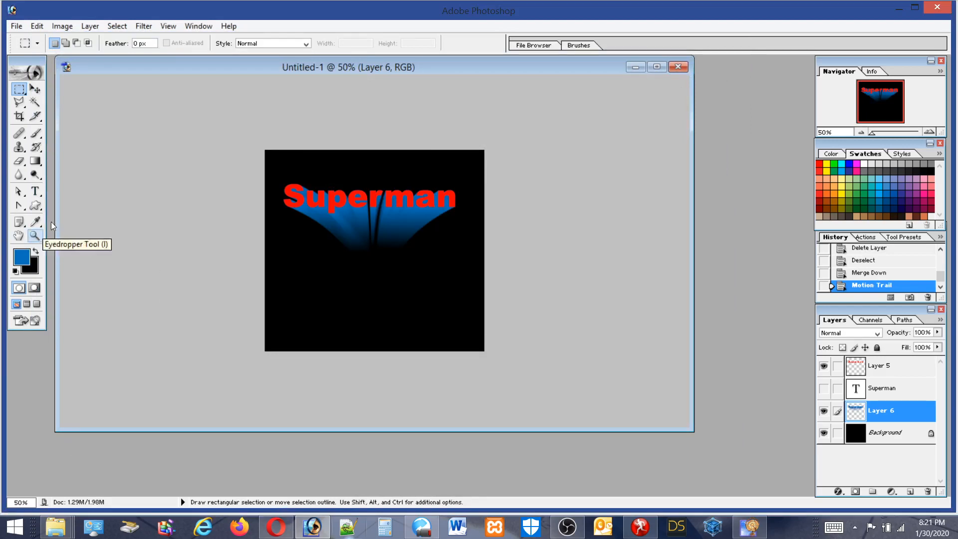
Duplicate the red lettering on Layer 5 under the default copy name
{"action": "left_click", "coordinate": [143, 26]}
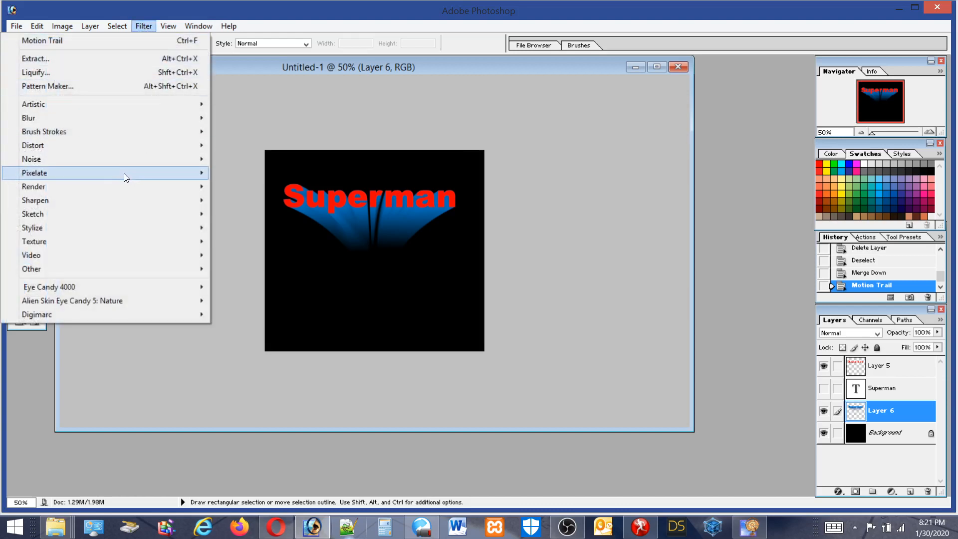
{"action": "mouse_move", "coordinate": [124, 172]}
{"action": "left_click", "coordinate": [868, 355]}
{"action": "left_click", "coordinate": [885, 368]}
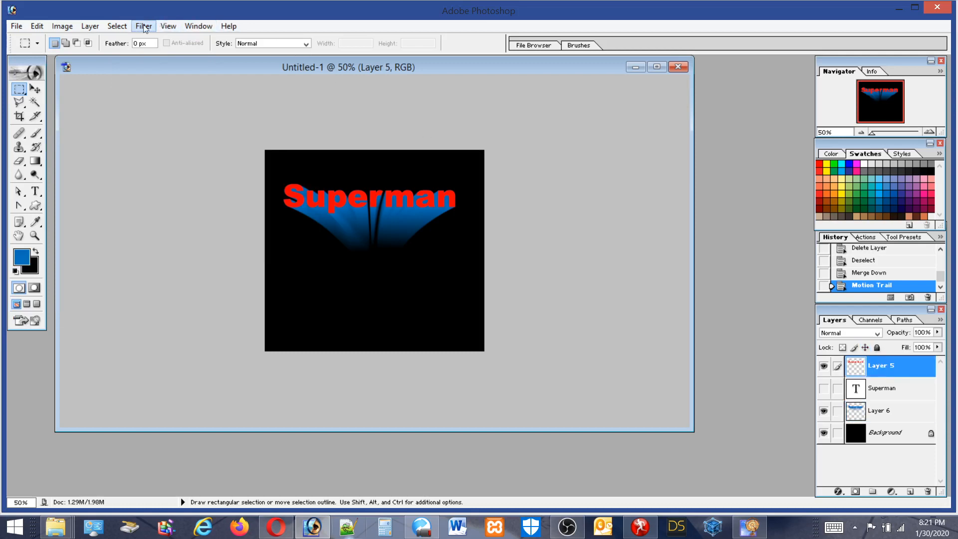
{"action": "right_click", "coordinate": [883, 370]}
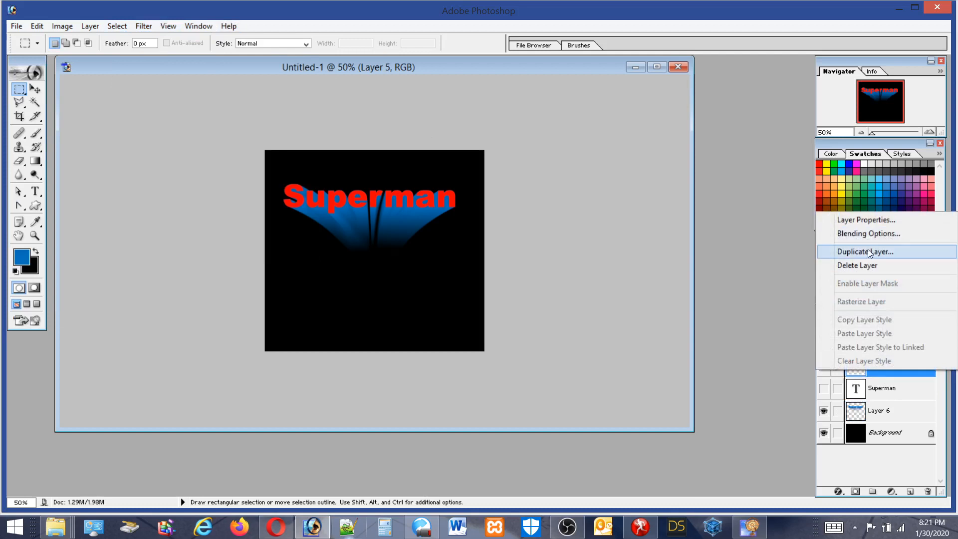
{"action": "left_click", "coordinate": [867, 250]}
{"action": "left_click", "coordinate": [576, 229]}
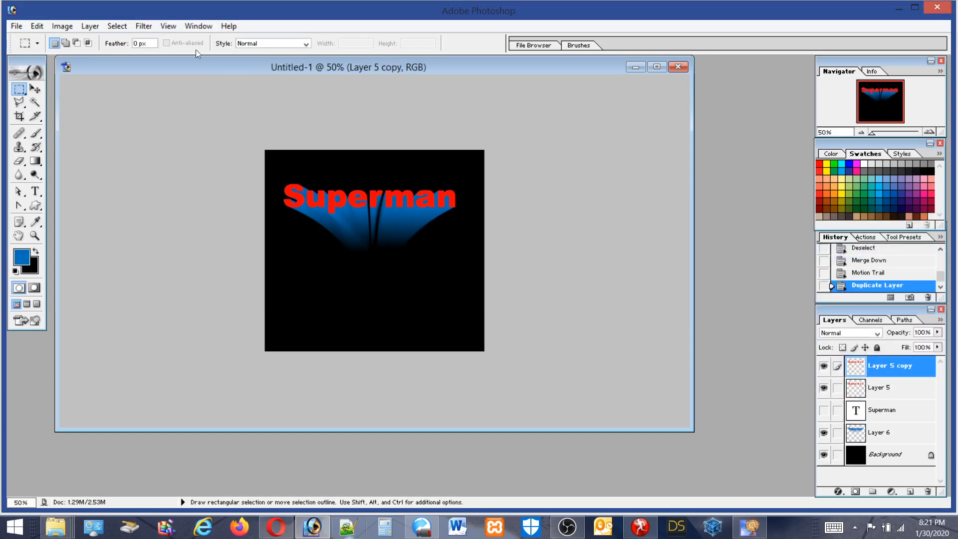
Apply 3D Transform to Layer 5 copy with a cube drawn around the Superman lettering
{"action": "left_click", "coordinate": [143, 27]}
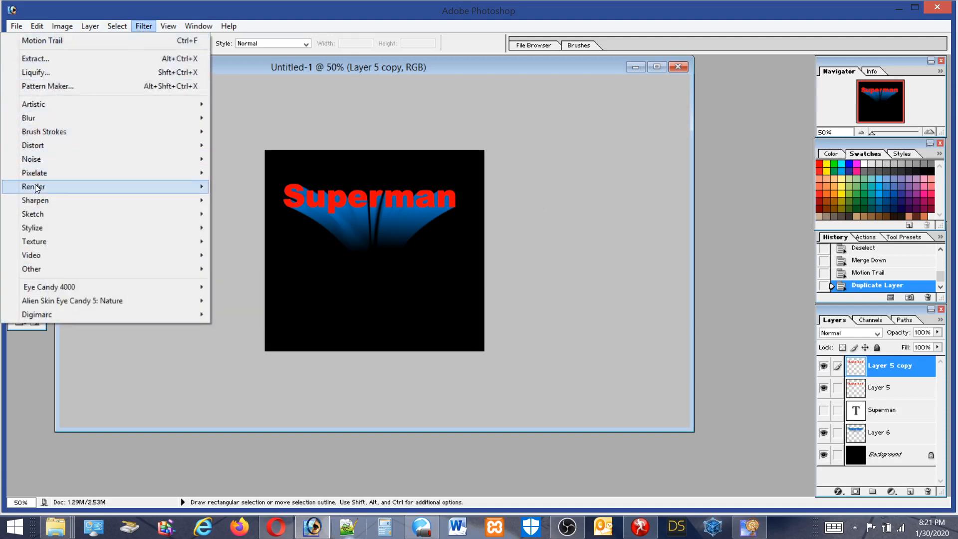
{"action": "mouse_move", "coordinate": [35, 184]}
{"action": "left_click", "coordinate": [263, 187]}
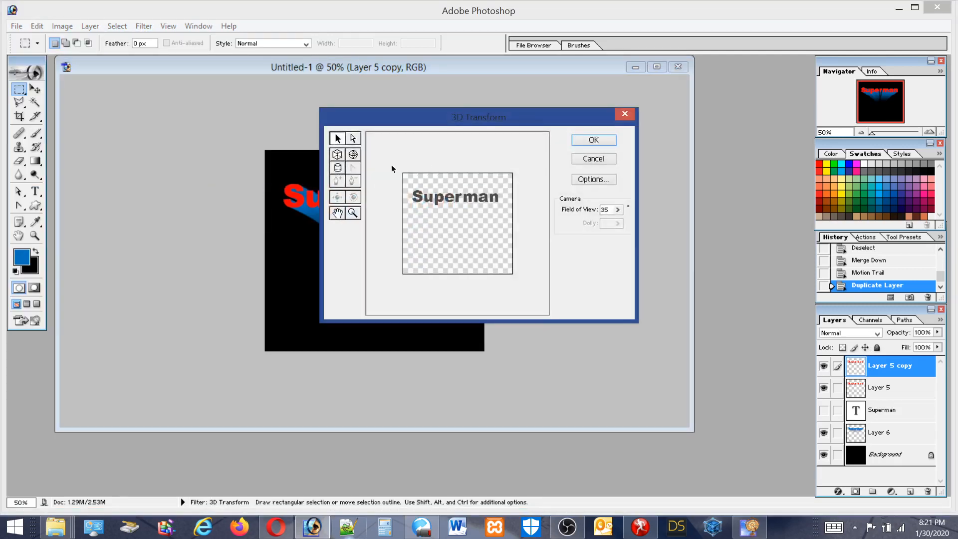
{"action": "left_click", "coordinate": [337, 155]}
{"action": "left_click_drag", "start_coordinate": [412, 181], "coordinate": [501, 228]}
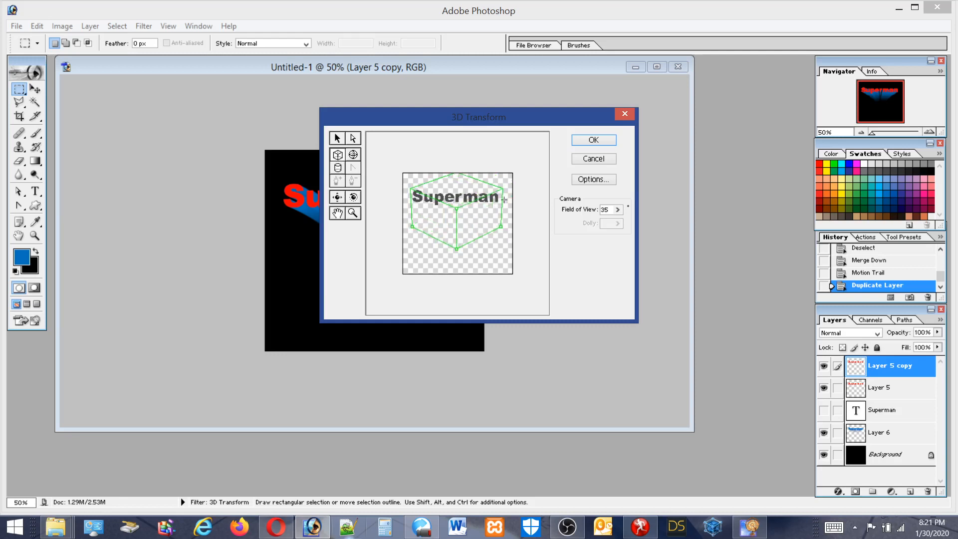
{"action": "left_click", "coordinate": [590, 141]}
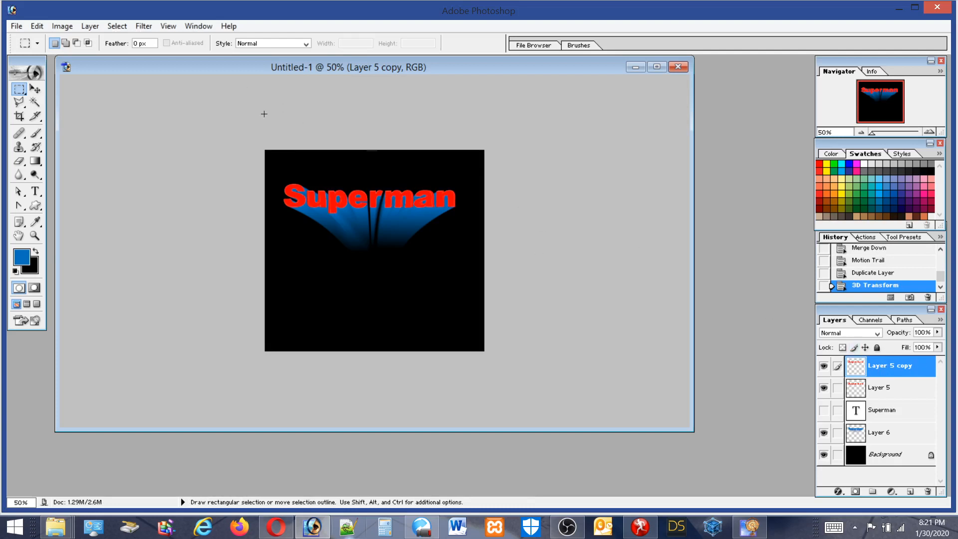
Try to fit a 3D Transform cylinder around the Superman lettering on Layer 5 copy
{"action": "left_click", "coordinate": [143, 26]}
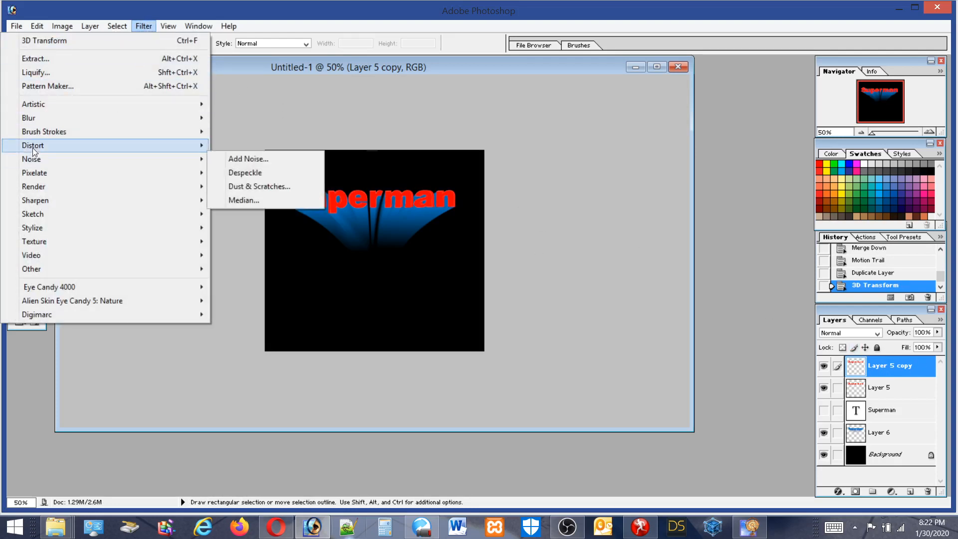
{"action": "mouse_move", "coordinate": [33, 186]}
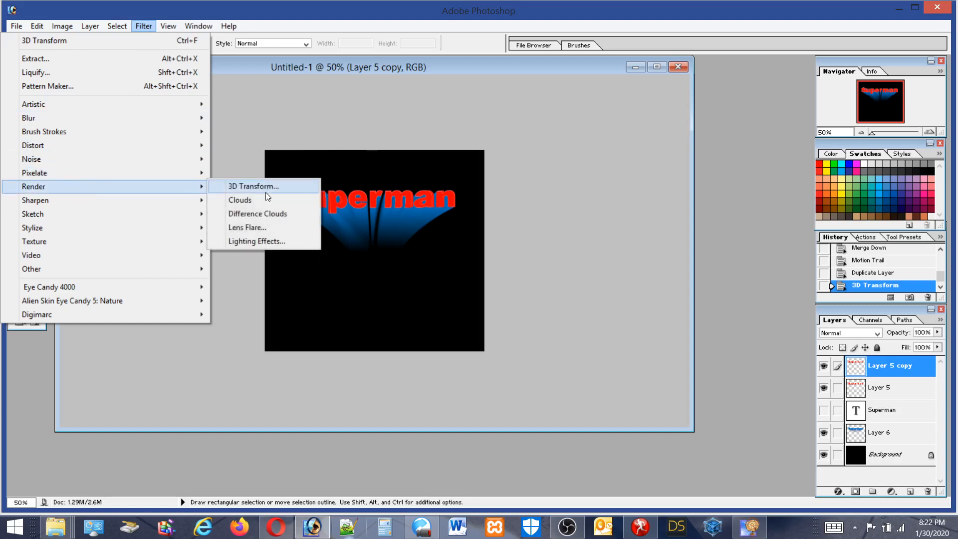
{"action": "left_click", "coordinate": [266, 191]}
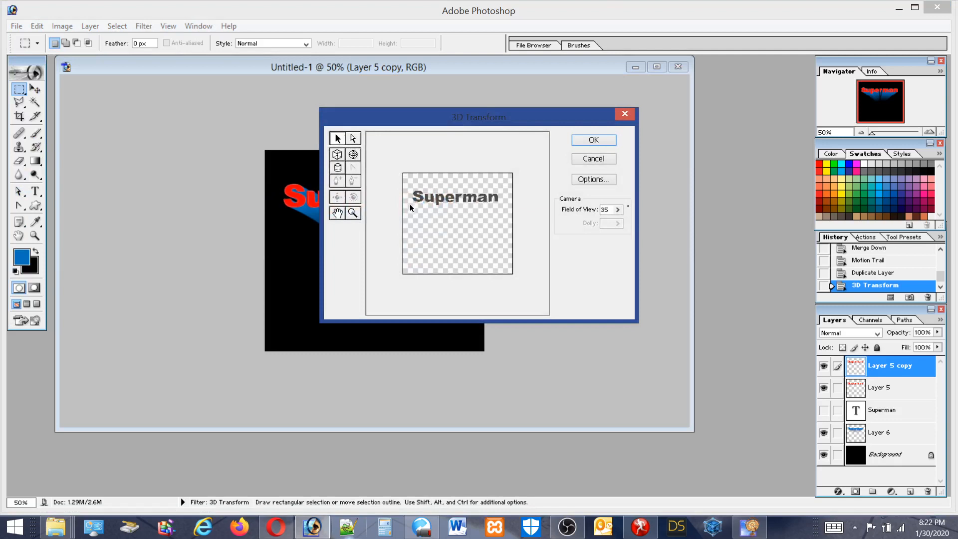
{"action": "left_click", "coordinate": [338, 168]}
{"action": "left_click_drag", "start_coordinate": [409, 182], "coordinate": [500, 226]}
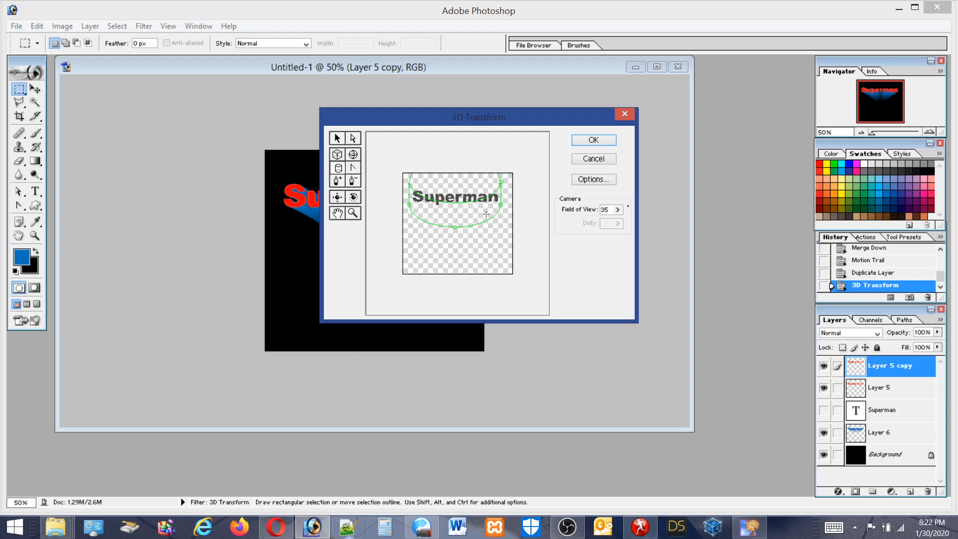
{"action": "left_click_drag", "start_coordinate": [454, 227], "coordinate": [466, 256]}
{"action": "left_click", "coordinate": [591, 160]}
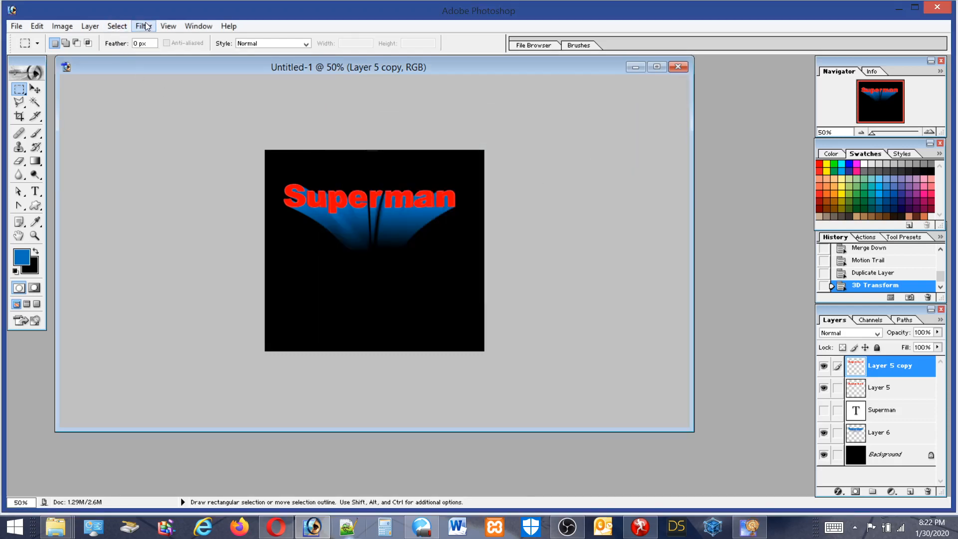
Reopen 3D Transform on Layer 5 copy and examine its render resolution and anti-aliasing options
{"action": "left_click", "coordinate": [145, 27]}
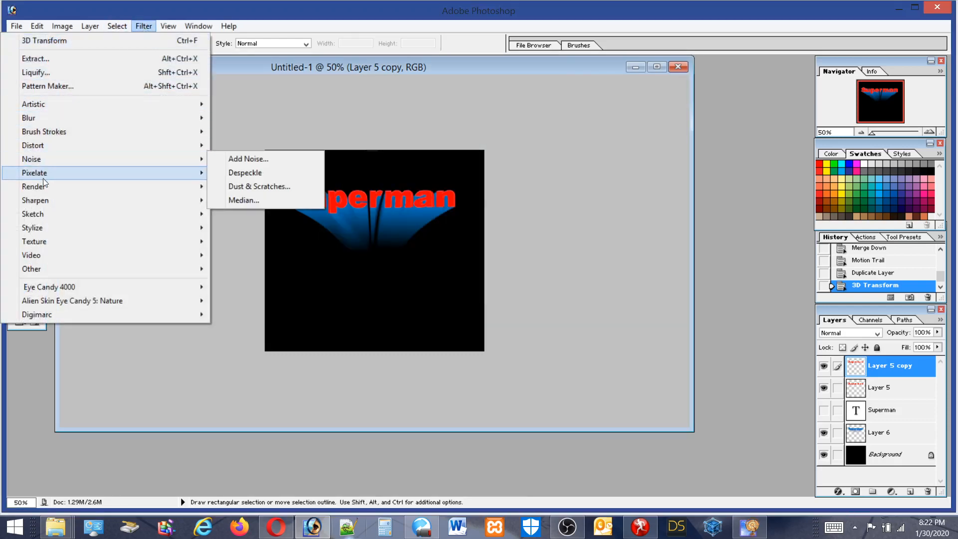
{"action": "mouse_move", "coordinate": [47, 185]}
{"action": "left_click", "coordinate": [250, 187]}
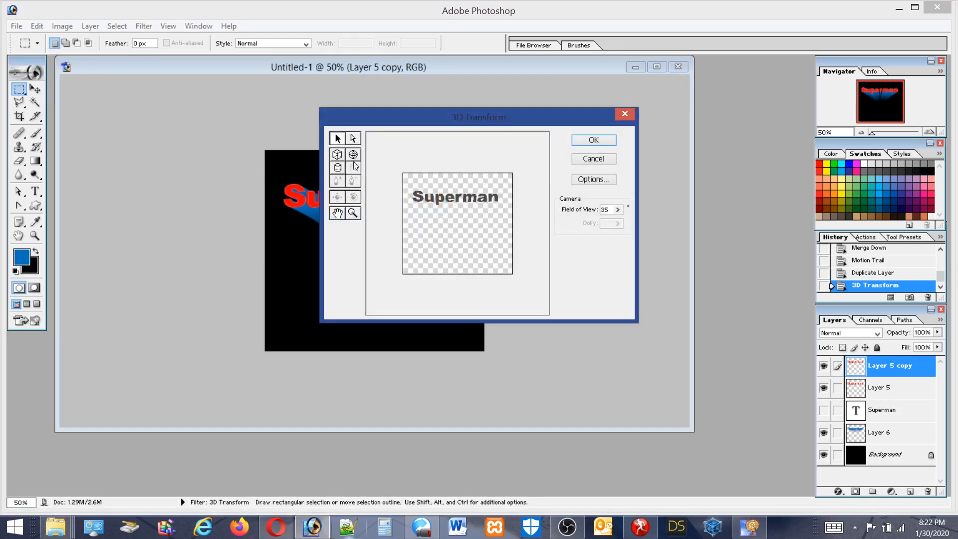
{"action": "left_click", "coordinate": [353, 139]}
{"action": "left_click", "coordinate": [336, 139]}
{"action": "left_click", "coordinate": [592, 180]}
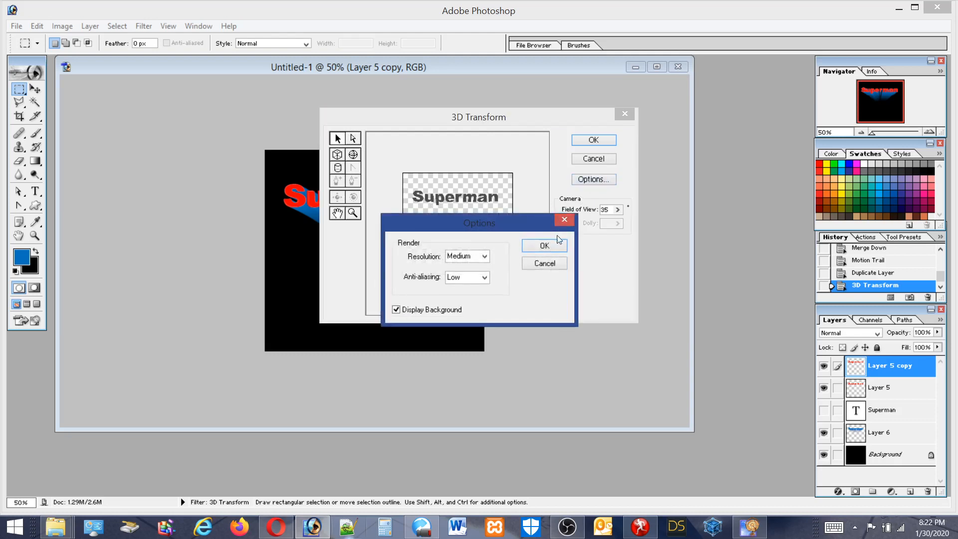
{"action": "left_click", "coordinate": [542, 263]}
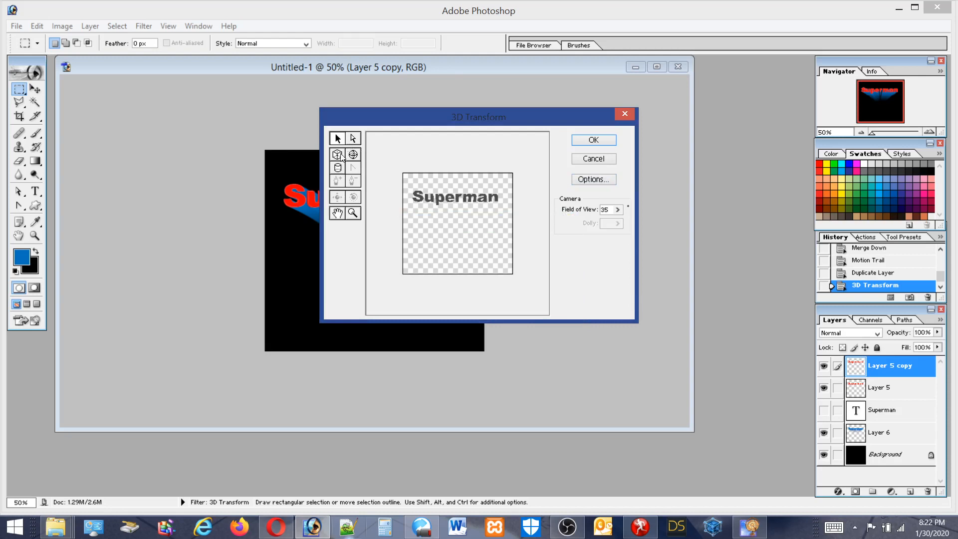
Try to fit a large 3D Transform sphere around the lettering, reshaping it and deleting the smaller extra sphere
{"action": "left_click", "coordinate": [353, 157]}
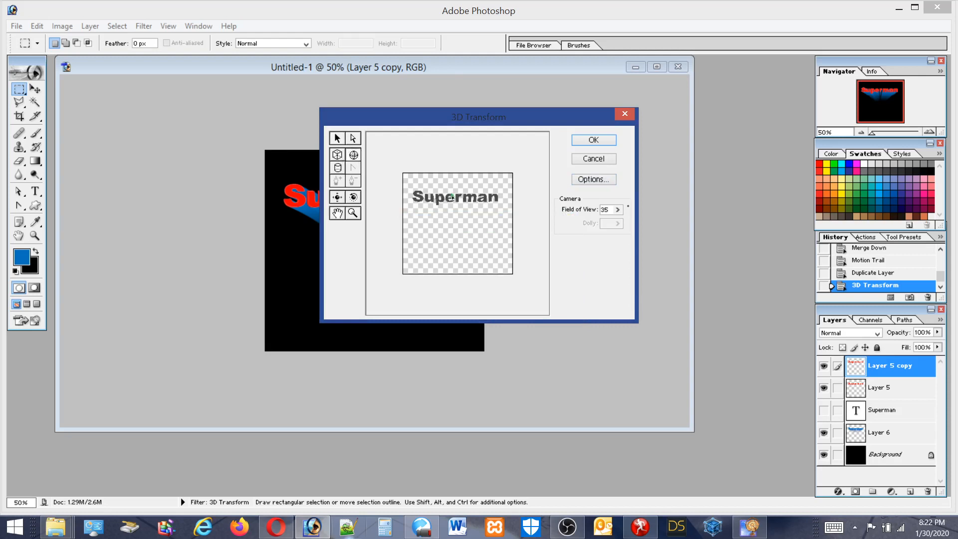
{"action": "left_click_drag", "start_coordinate": [450, 195], "coordinate": [509, 268]}
{"action": "left_click", "coordinate": [352, 138]}
{"action": "left_click_drag", "start_coordinate": [486, 247], "coordinate": [417, 174]}
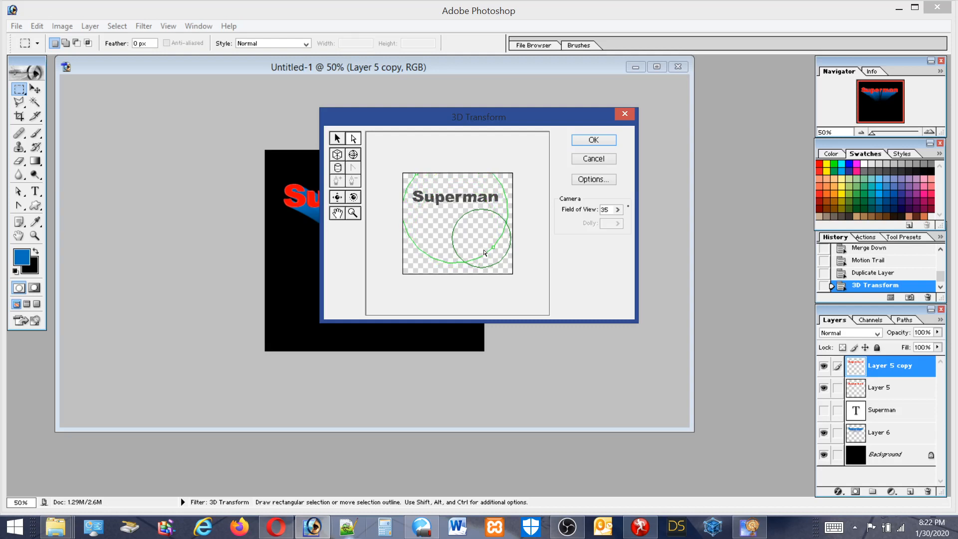
{"action": "left_click", "coordinate": [503, 257]}
{"action": "key", "text": "Delete"}
Try to move the sphere-wrapped lettering down slightly and rotate it in the 3D Transform preview
{"action": "left_click", "coordinate": [338, 198]}
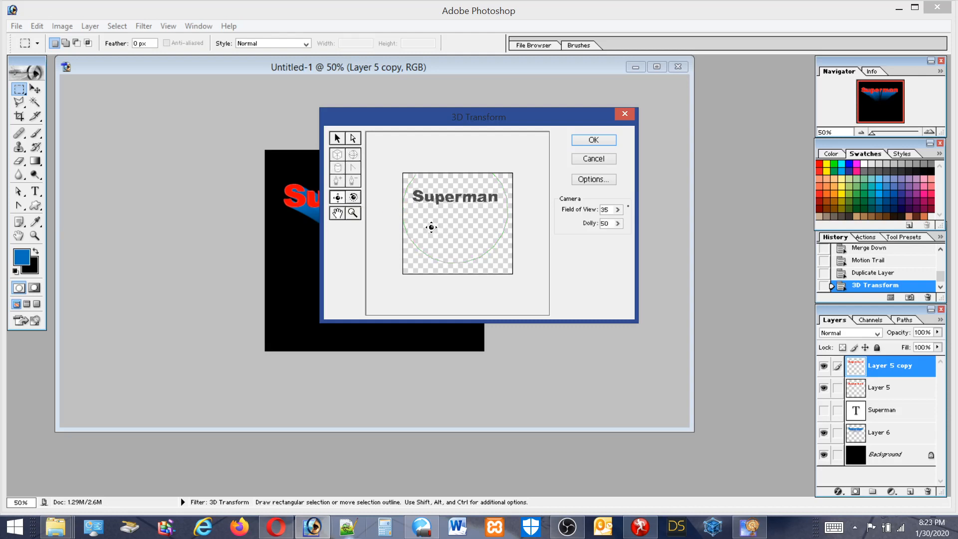
{"action": "left_click_drag", "start_coordinate": [431, 228], "coordinate": [451, 219]}
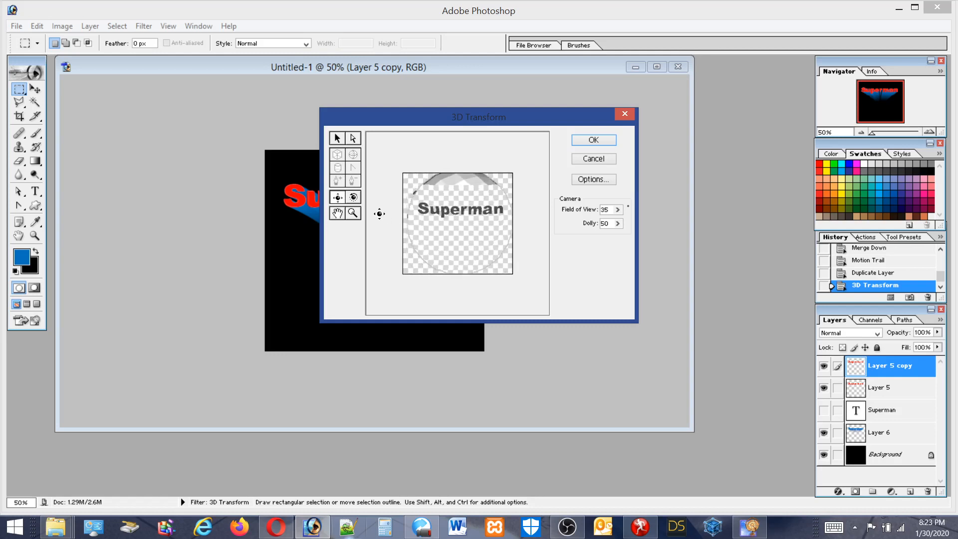
{"action": "left_click", "coordinate": [352, 198]}
{"action": "left_click_drag", "start_coordinate": [424, 185], "coordinate": [511, 234]}
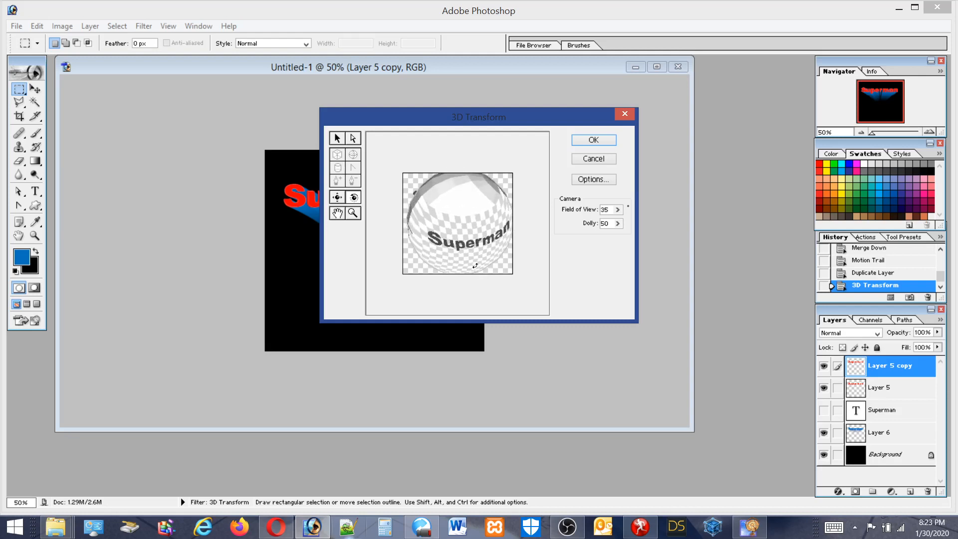
{"action": "left_click_drag", "start_coordinate": [475, 265], "coordinate": [464, 256]}
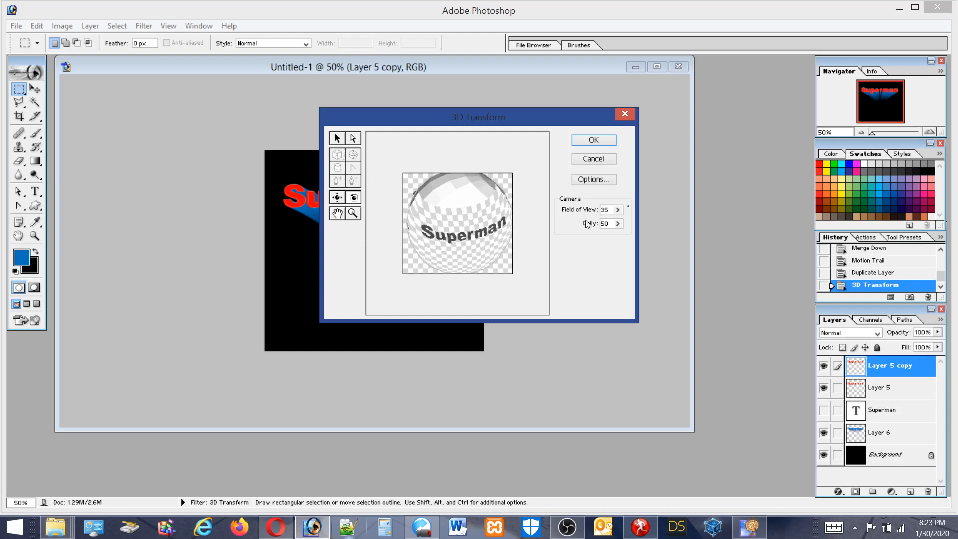
{"action": "left_click", "coordinate": [593, 159]}
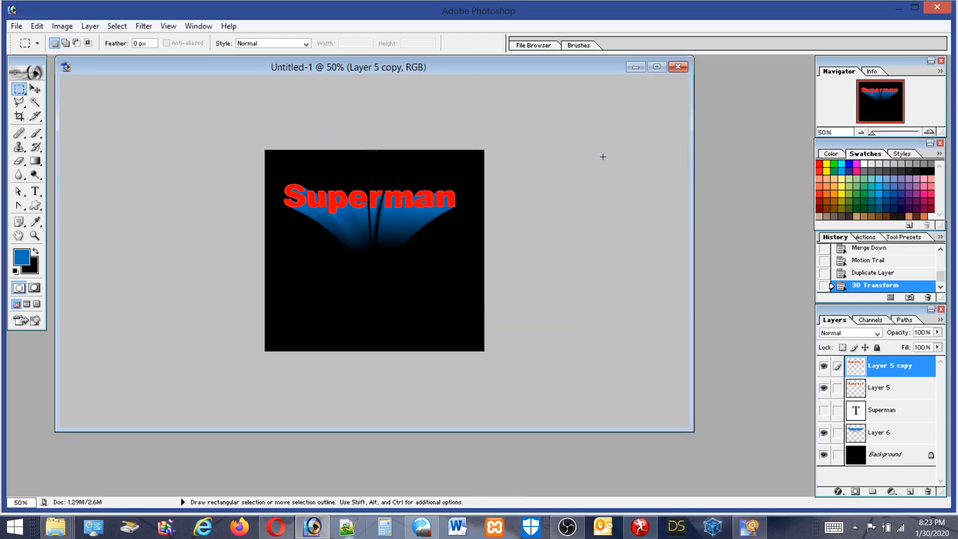
Try to fit a large 3D Transform cube around the Superman lettering on Layer 5 copy, deleting the small extra shape
{"action": "left_click", "coordinate": [145, 27]}
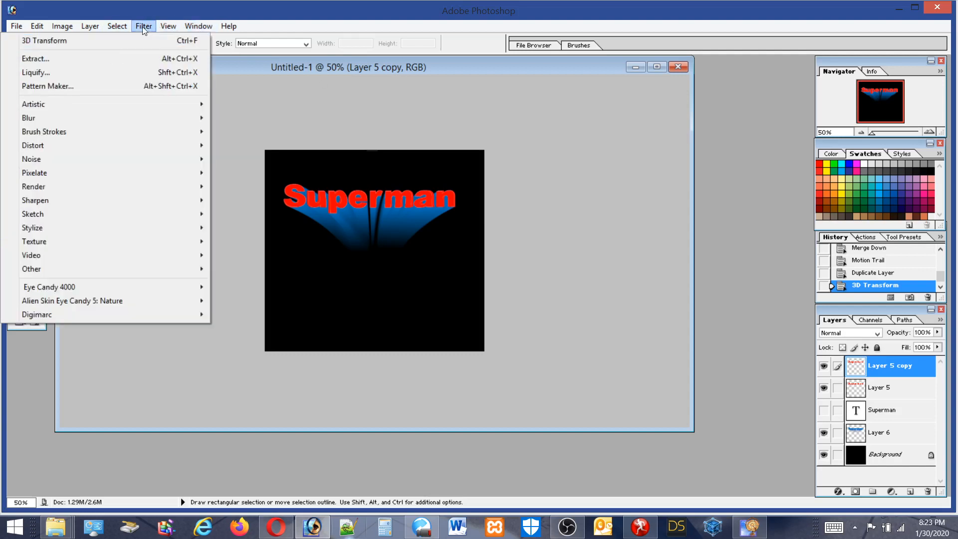
{"action": "mouse_move", "coordinate": [38, 163]}
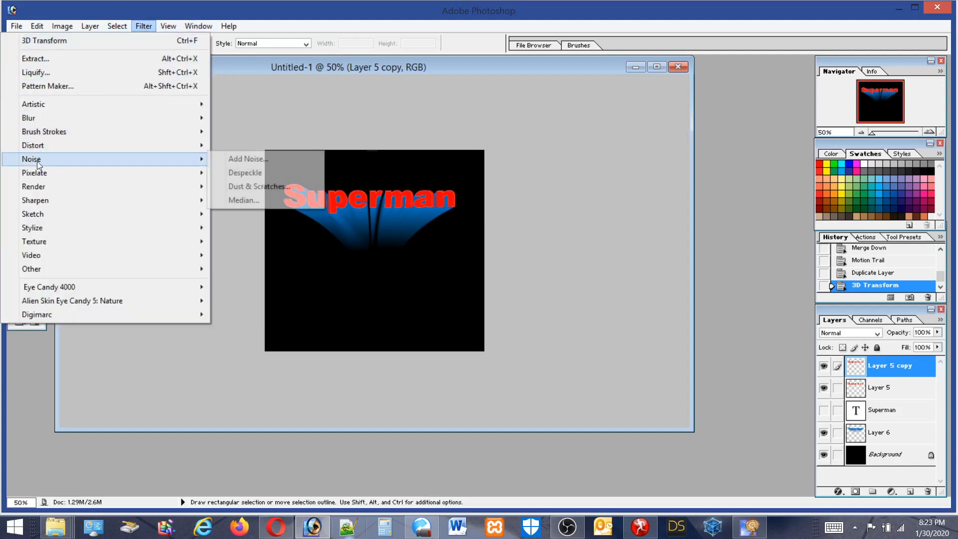
{"action": "mouse_move", "coordinate": [67, 187]}
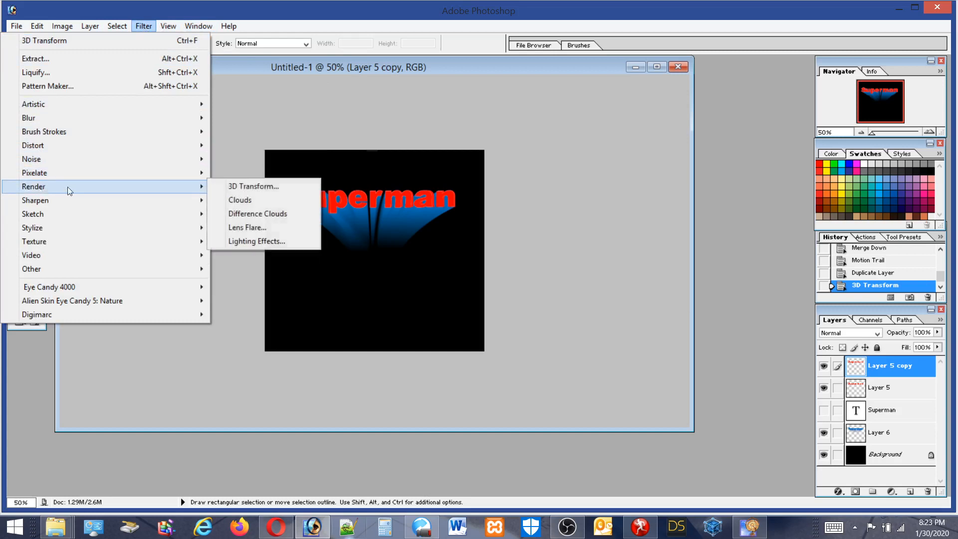
{"action": "left_click", "coordinate": [265, 186]}
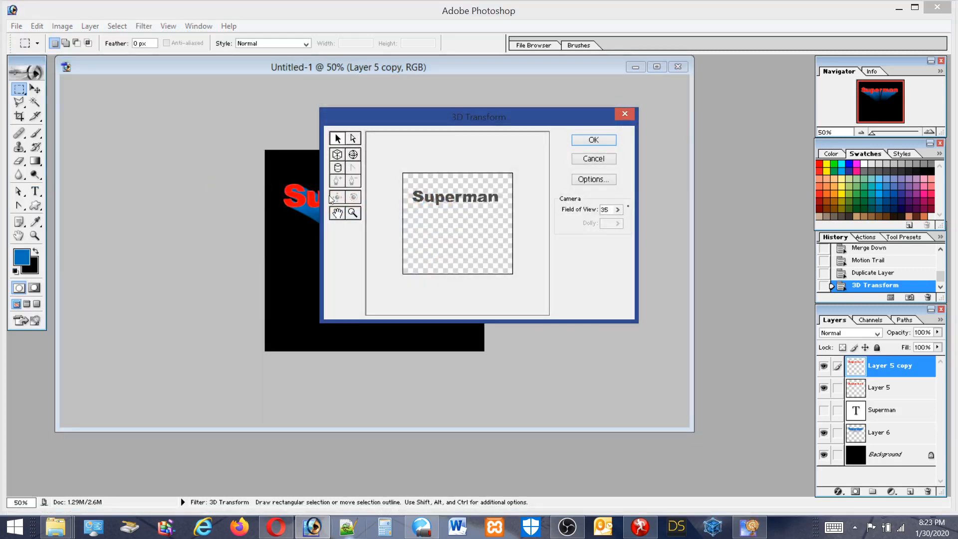
{"action": "left_click", "coordinate": [335, 154]}
{"action": "left_click_drag", "start_coordinate": [407, 182], "coordinate": [483, 226]}
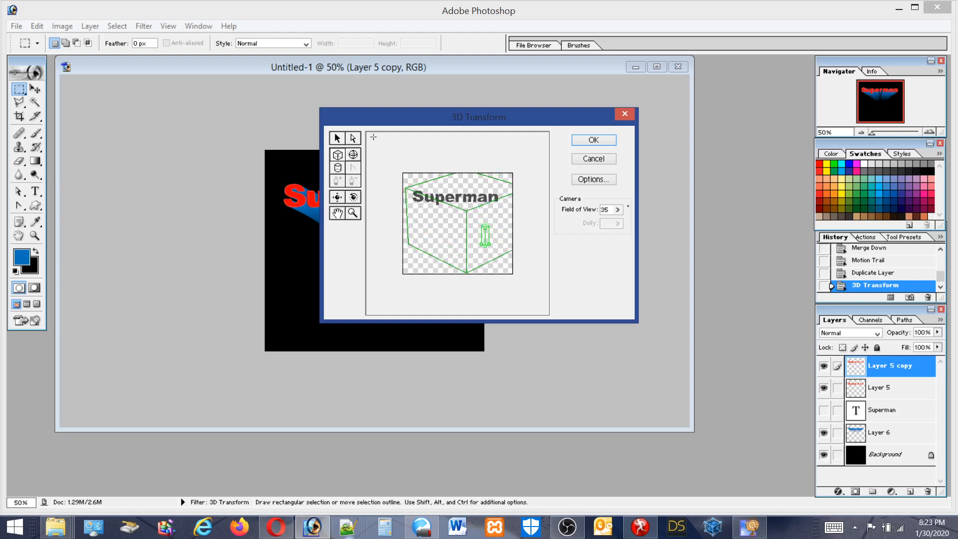
{"action": "left_click", "coordinate": [352, 139]}
{"action": "key", "text": "BackSpace"}
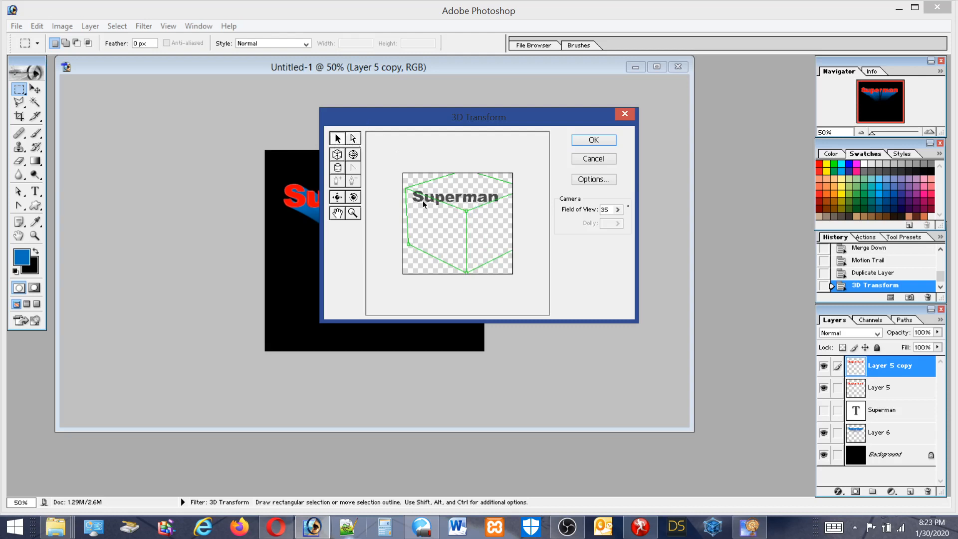
{"action": "left_click_drag", "start_coordinate": [467, 218], "coordinate": [460, 240]}
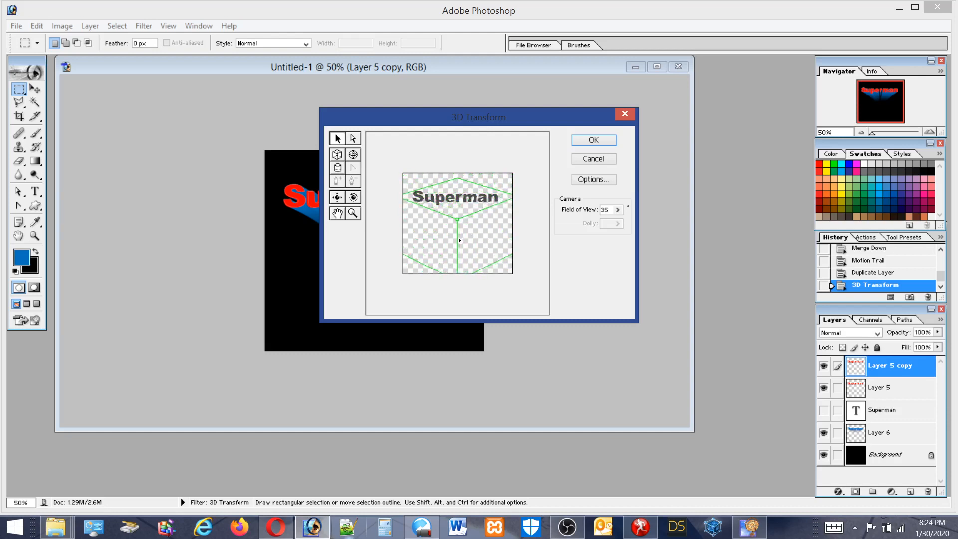
Try to move the cube-wrapped lettering below the original and rotate it so its front face shows
{"action": "left_click", "coordinate": [337, 197]}
{"action": "left_click_drag", "start_coordinate": [433, 205], "coordinate": [448, 255]}
{"action": "left_click", "coordinate": [353, 197]}
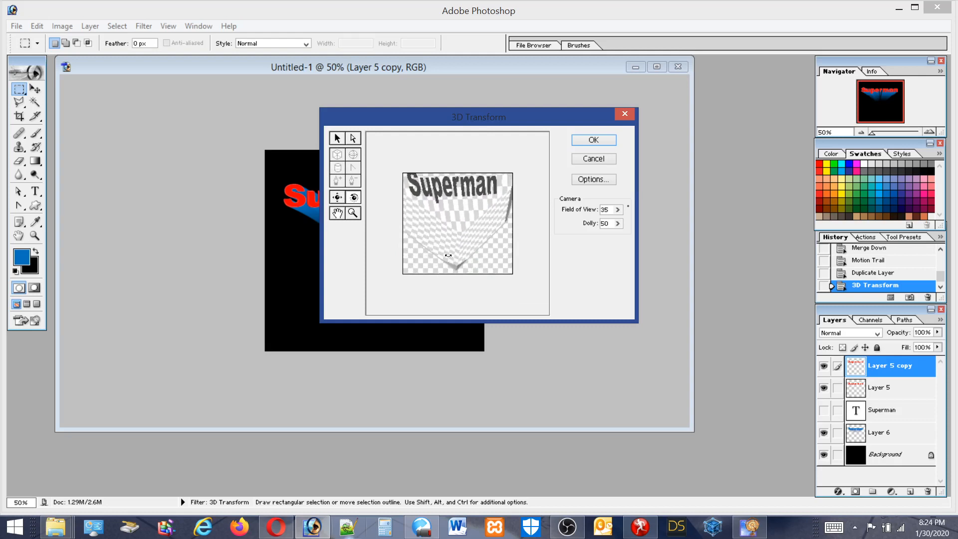
{"action": "left_click", "coordinate": [337, 140]}
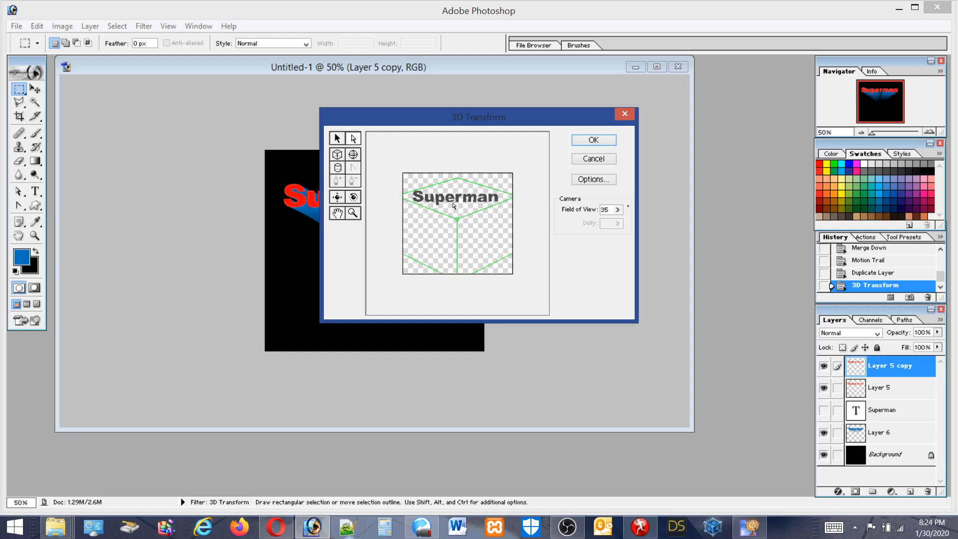
{"action": "left_click", "coordinate": [337, 197]}
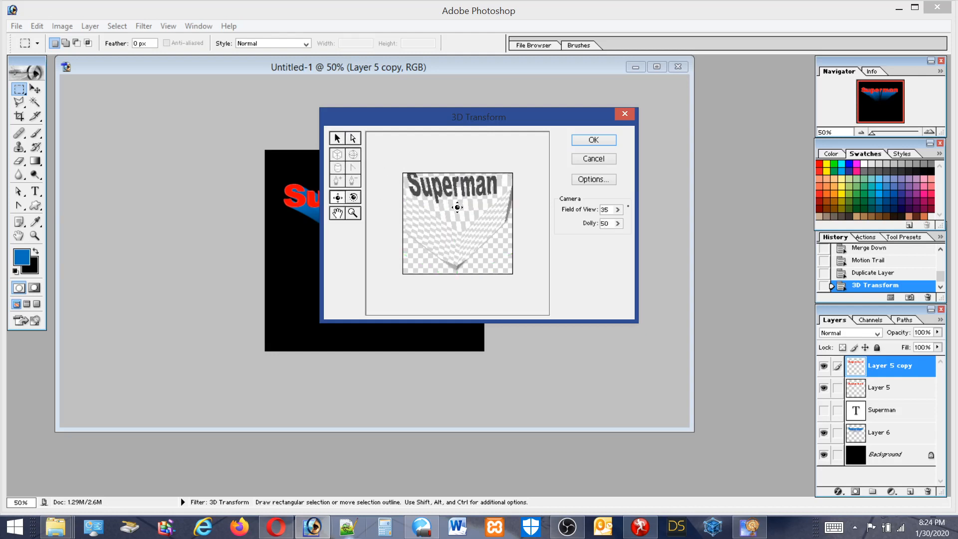
{"action": "left_click_drag", "start_coordinate": [456, 207], "coordinate": [460, 237]}
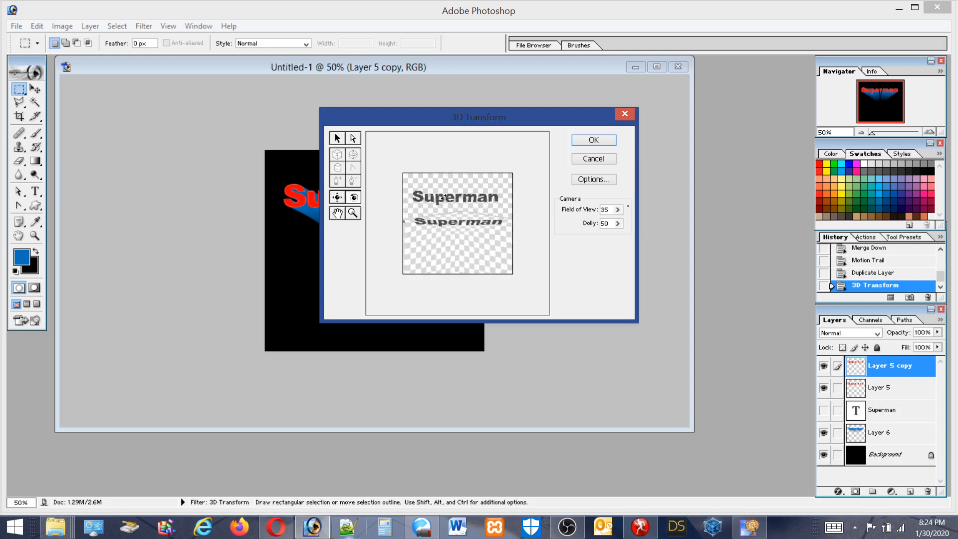
{"action": "left_click_drag", "start_coordinate": [447, 120], "coordinate": [483, 63]}
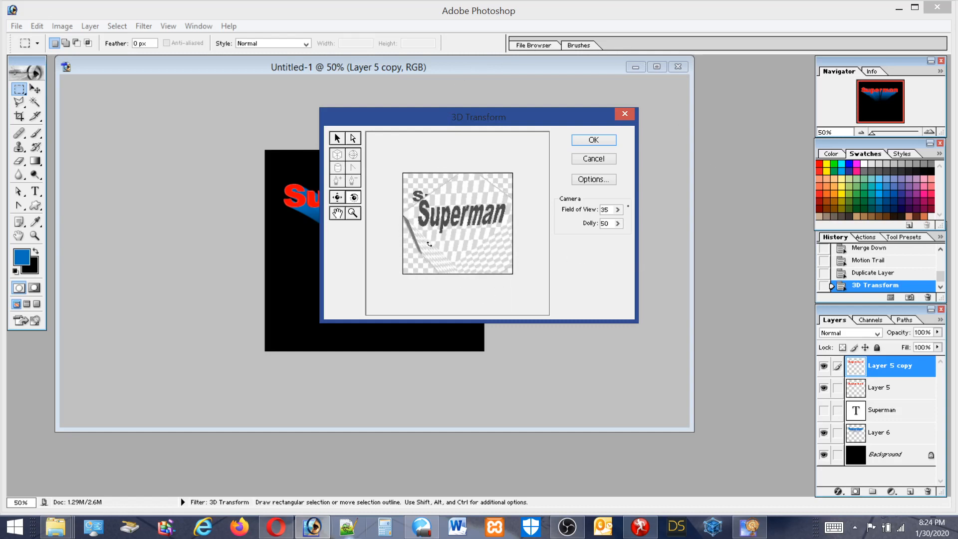
{"action": "left_click_drag", "start_coordinate": [439, 264], "coordinate": [431, 207]}
Apply the cube 3D Transform to Layer 5 copy and undo it
{"action": "left_click", "coordinate": [353, 213]}
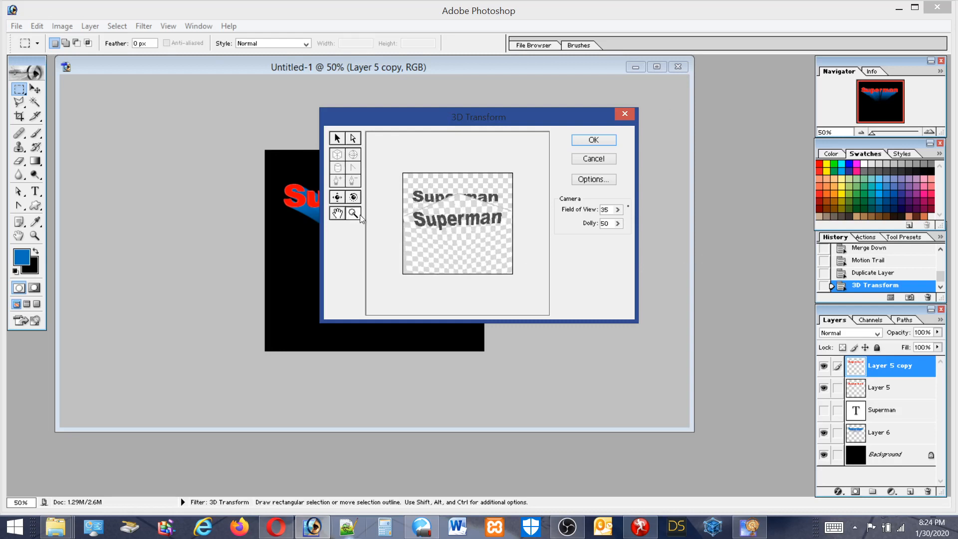
{"action": "left_click", "coordinate": [502, 250]}
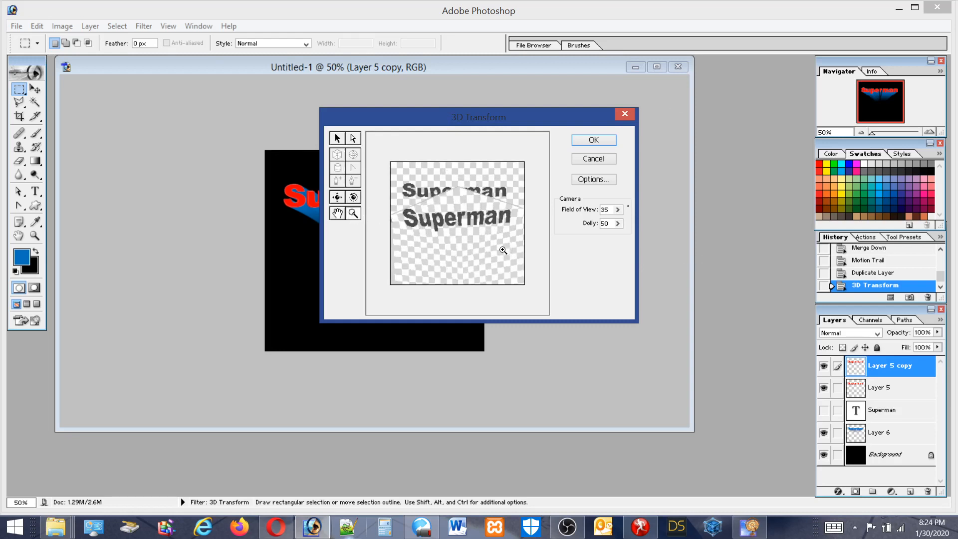
{"action": "left_click", "coordinate": [338, 214]}
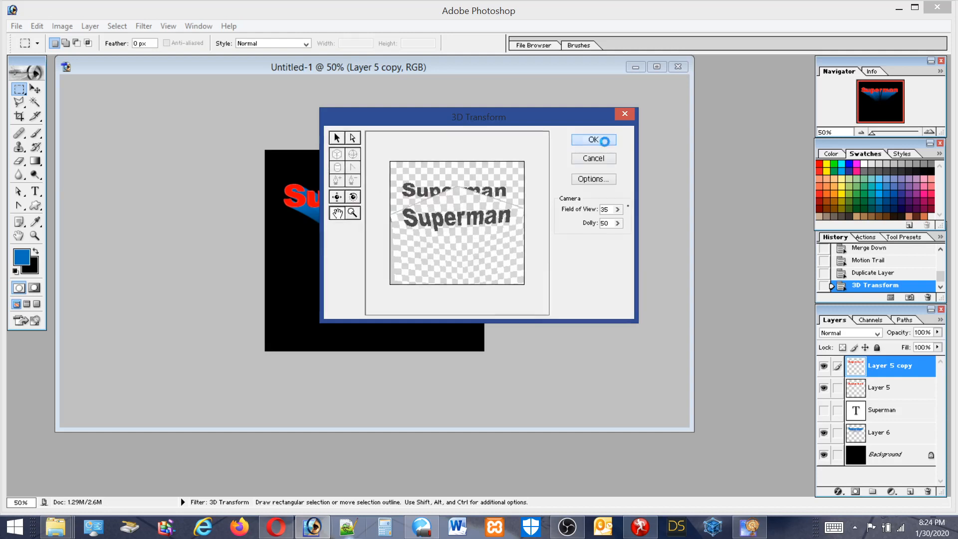
{"action": "left_click", "coordinate": [594, 141]}
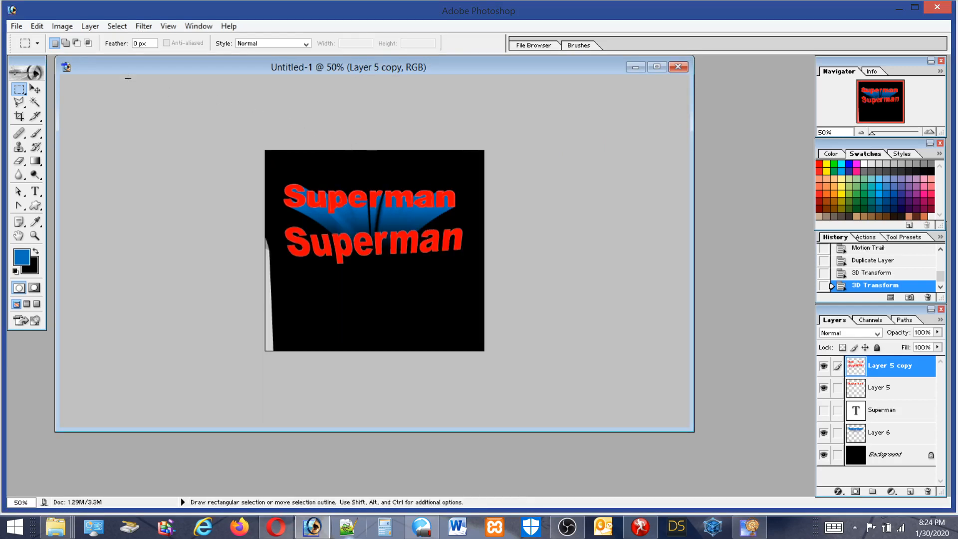
{"action": "left_click", "coordinate": [36, 25]}
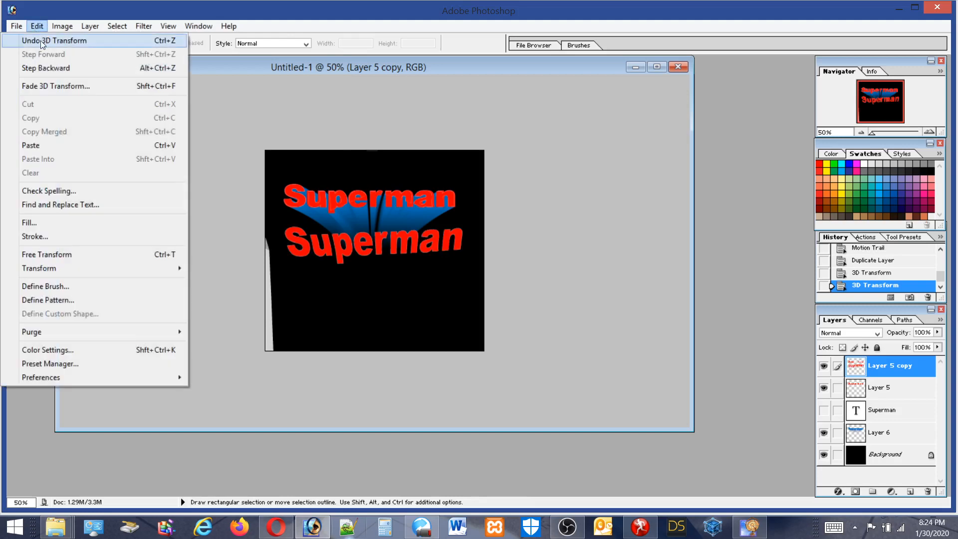
{"action": "left_click", "coordinate": [41, 40]}
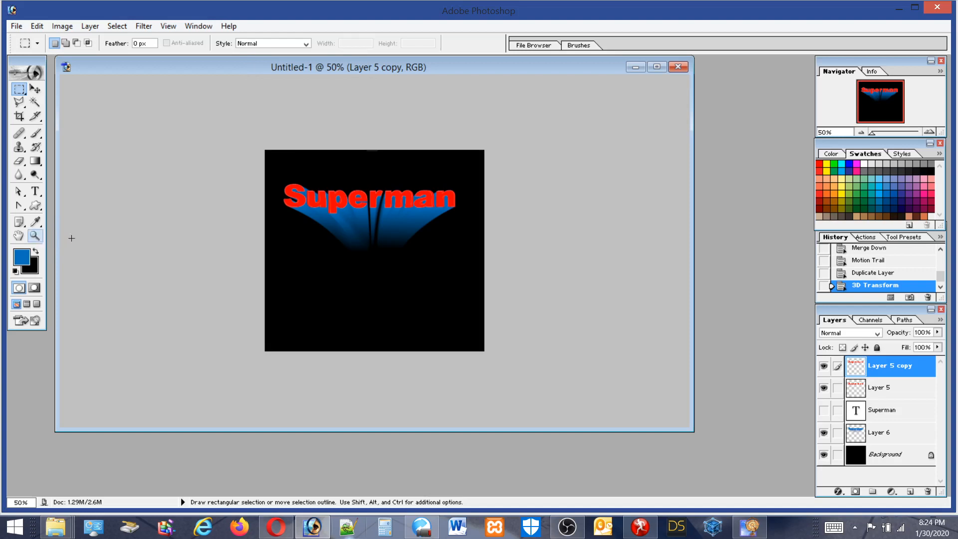
Zoom in on the Superman lettering, hide Layer 5 copy, and make the visible Layer 5 active
{"action": "left_click", "coordinate": [35, 235]}
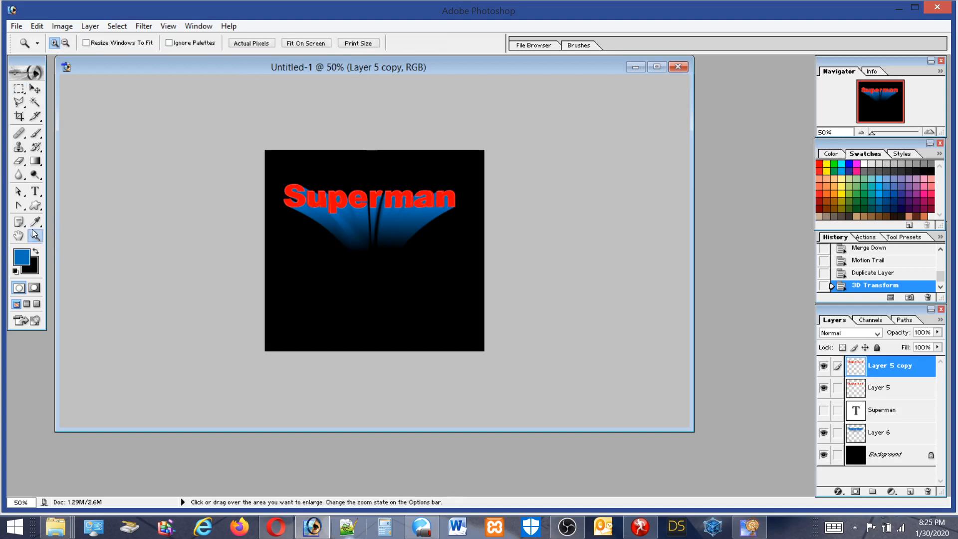
{"action": "left_click_drag", "start_coordinate": [264, 166], "coordinate": [487, 253]}
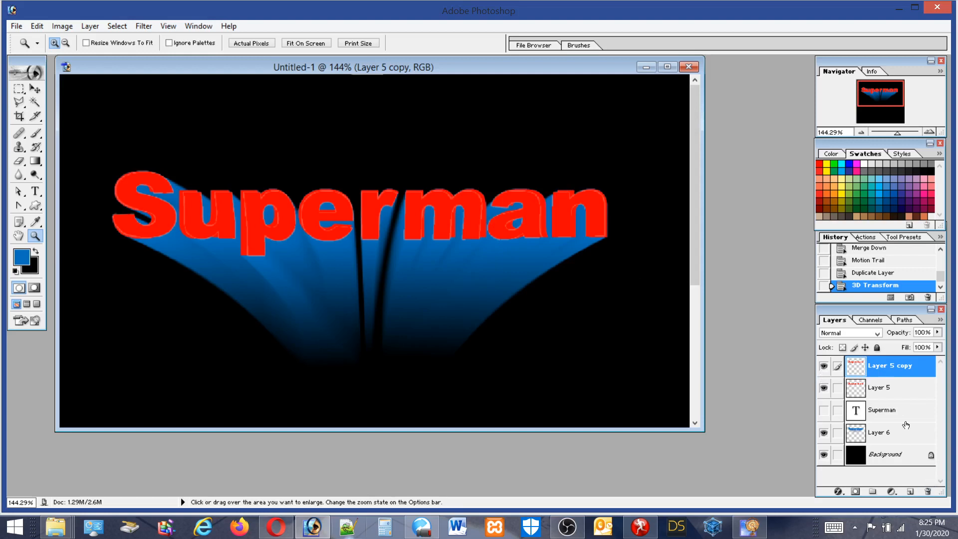
{"action": "left_click", "coordinate": [823, 367]}
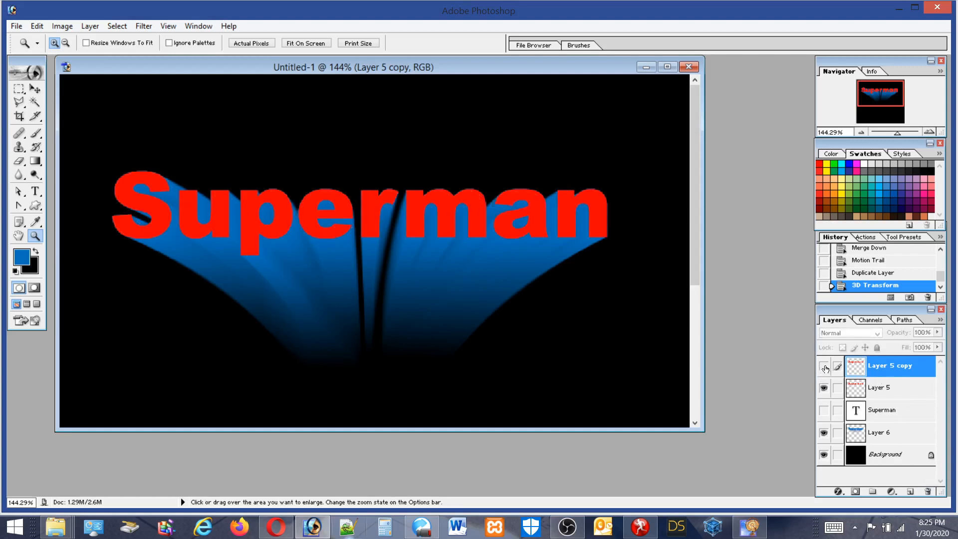
{"action": "left_click", "coordinate": [887, 389]}
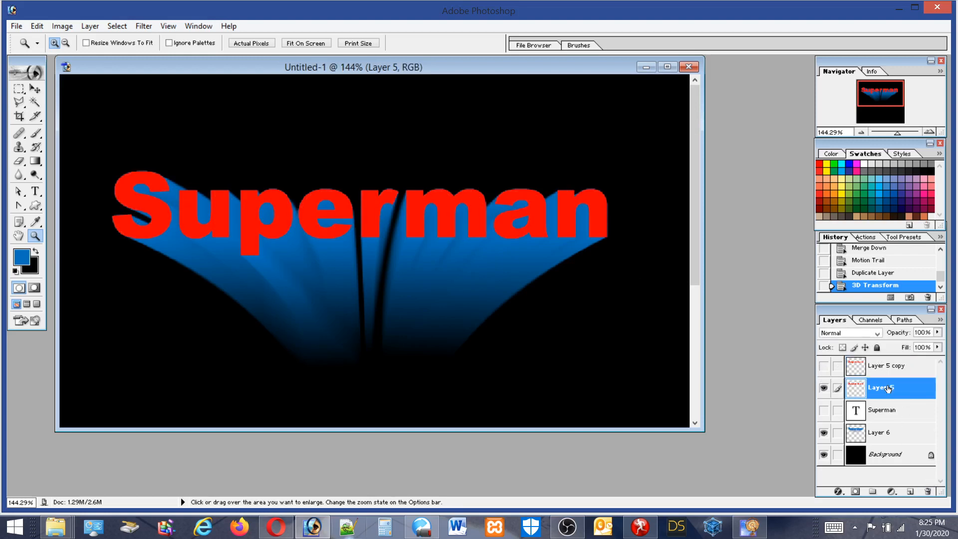
{"action": "left_click", "coordinate": [823, 389]}
{"action": "left_click", "coordinate": [822, 389]}
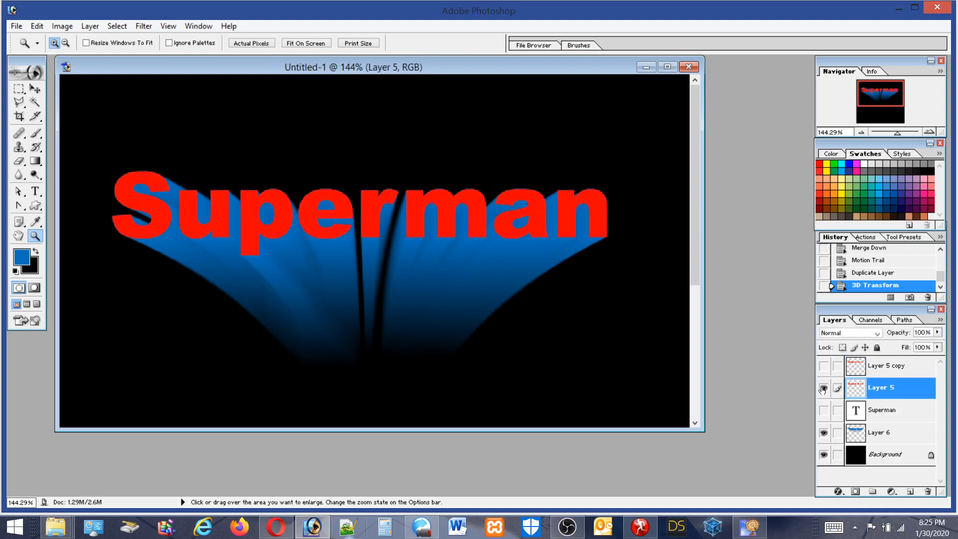
Load the Layer 5 lettering as a selection and nudge only the selection outline straight down, overlapping the lower part of the letters
{"action": "left_click", "coordinate": [899, 390], "text": "ctrl"}
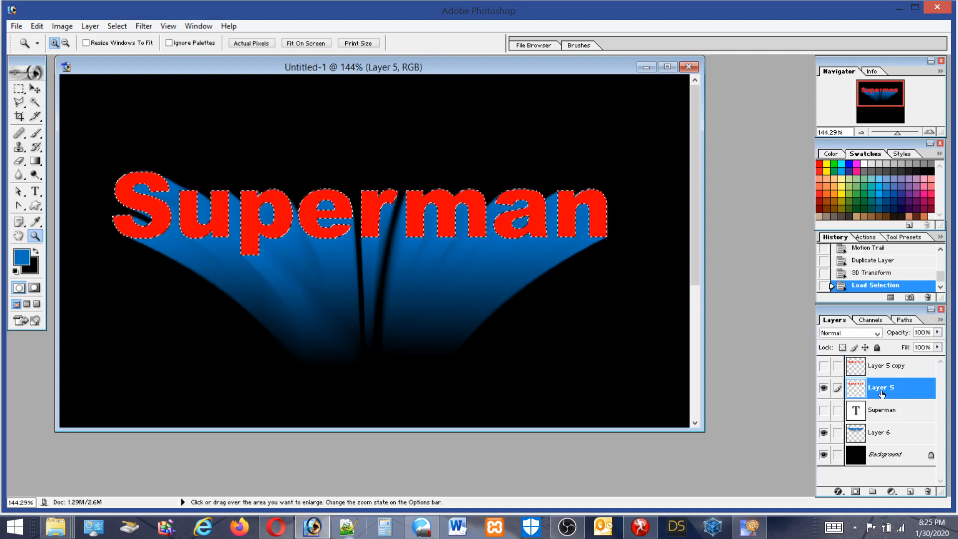
{"action": "left_click_drag", "start_coordinate": [424, 292], "coordinate": [431, 301]}
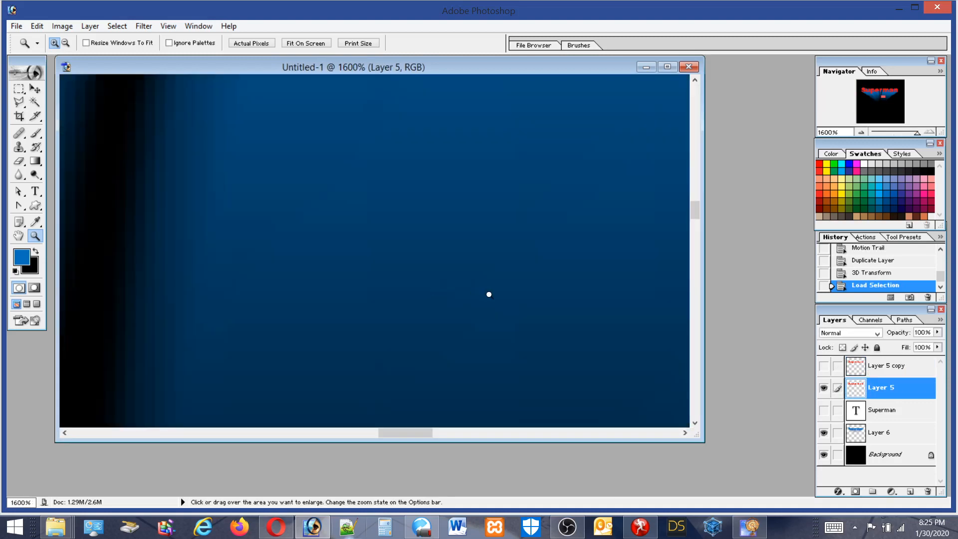
{"action": "double_click", "coordinate": [19, 236]}
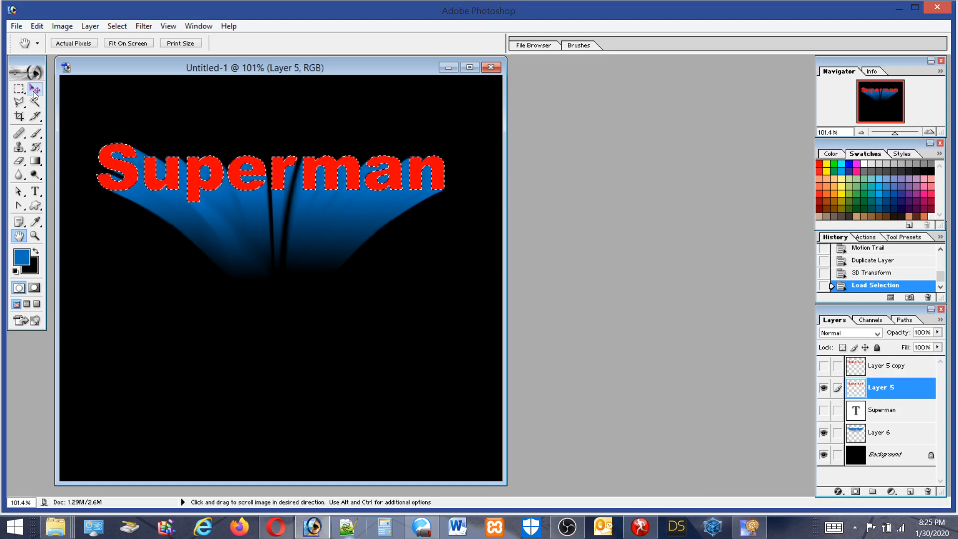
{"action": "left_click", "coordinate": [19, 89]}
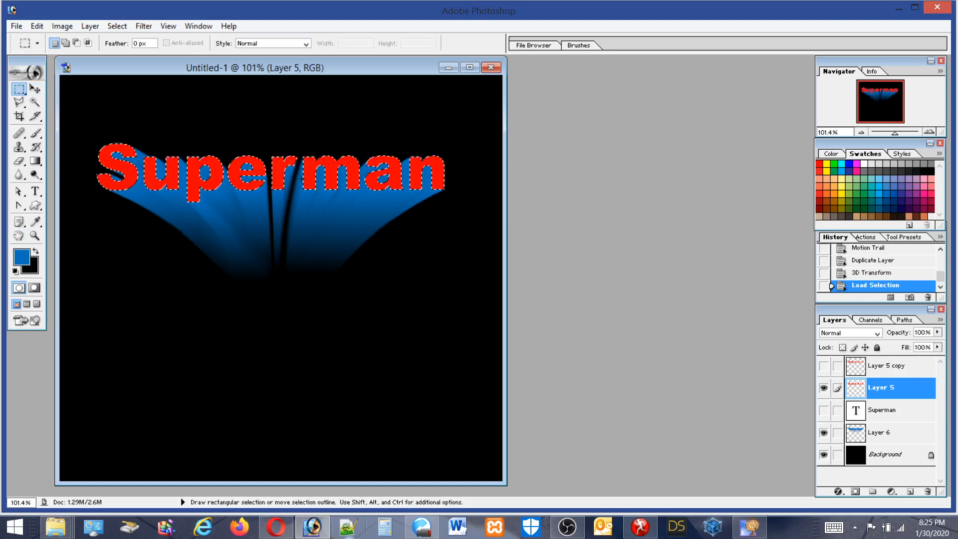
{"action": "key", "text": "Down"}
{"action": "key", "text": "Down"}
{"action": "key", "text": "Down"}
{"action": "key", "text": "Down"}
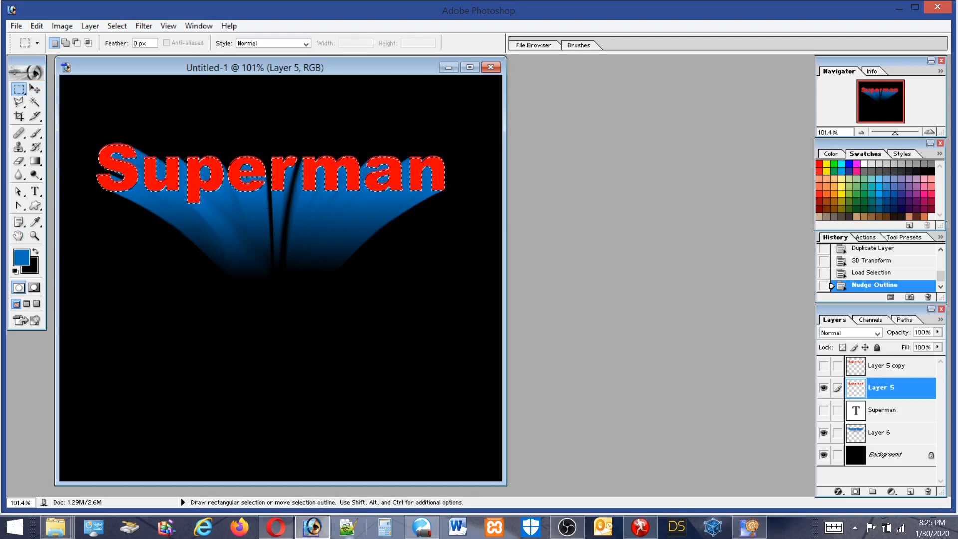
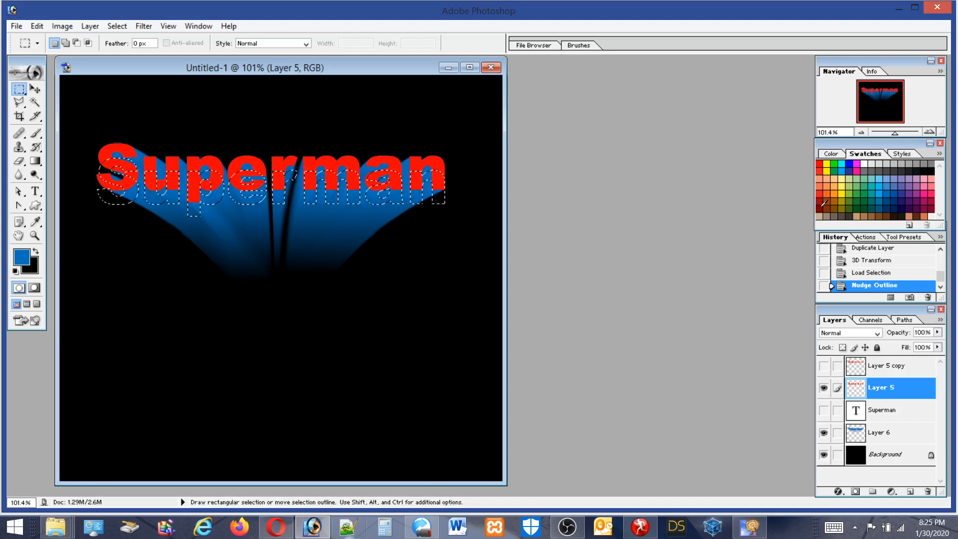
Fill the offset selection with dark red on a new layer between the Superman text layer and Layer 5, and deselect
{"action": "left_click", "coordinate": [821, 209]}
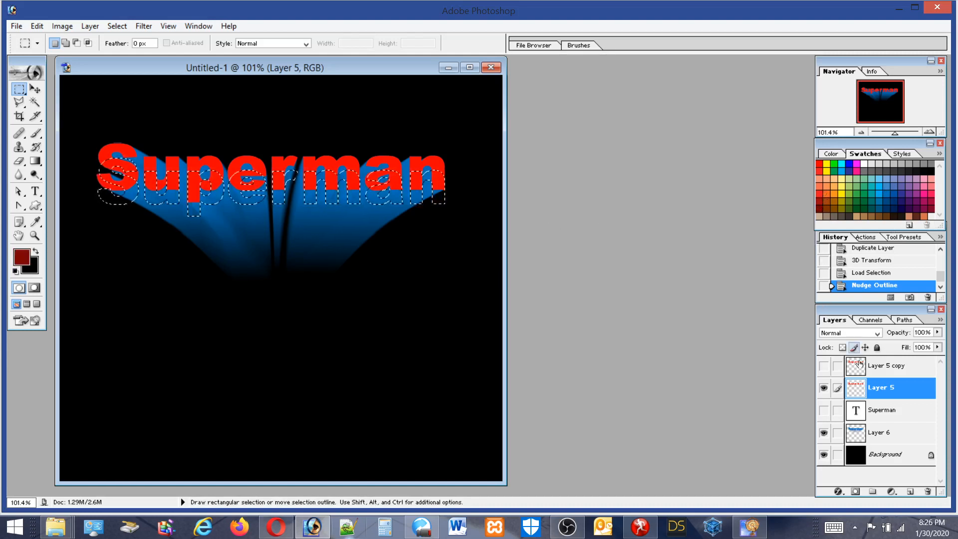
{"action": "left_click", "coordinate": [890, 410]}
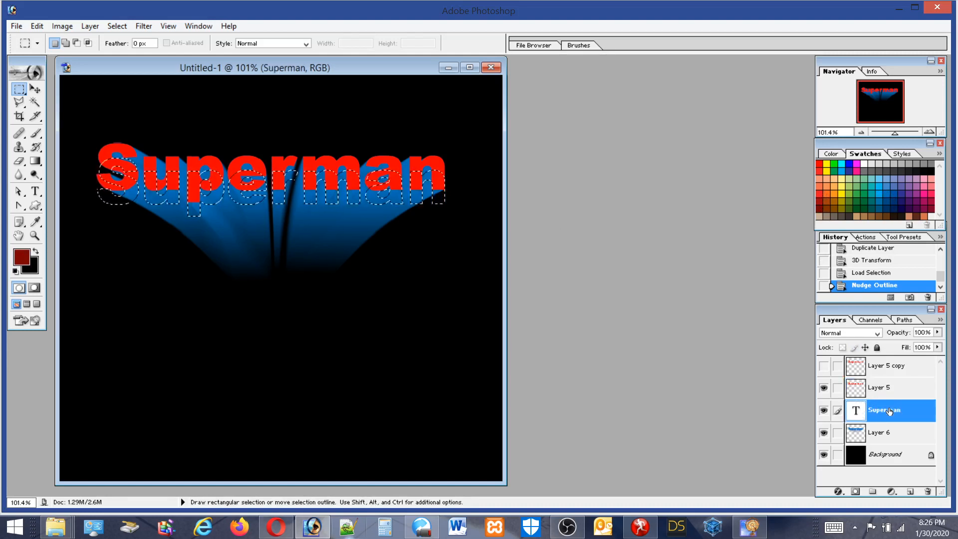
{"action": "left_click", "coordinate": [908, 491]}
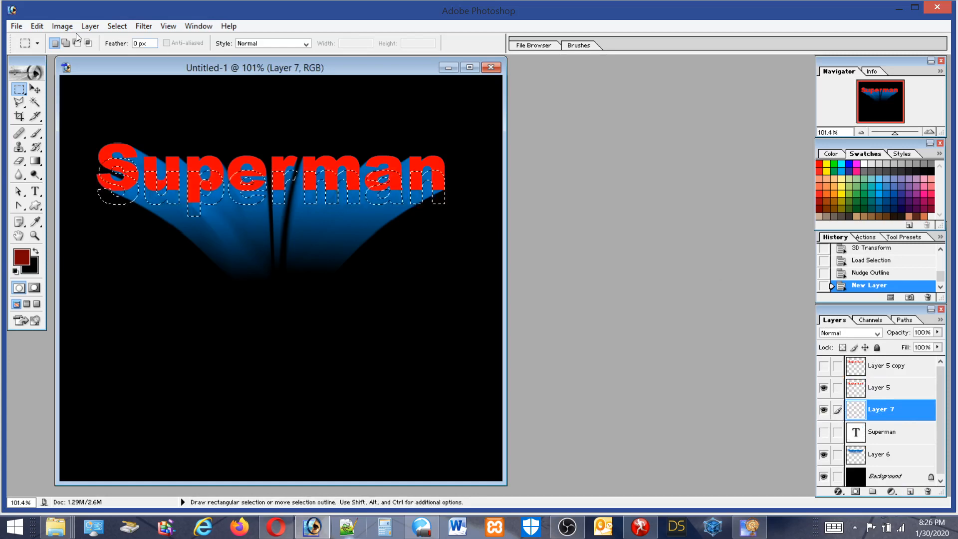
{"action": "left_click", "coordinate": [37, 26]}
{"action": "left_click", "coordinate": [31, 222]}
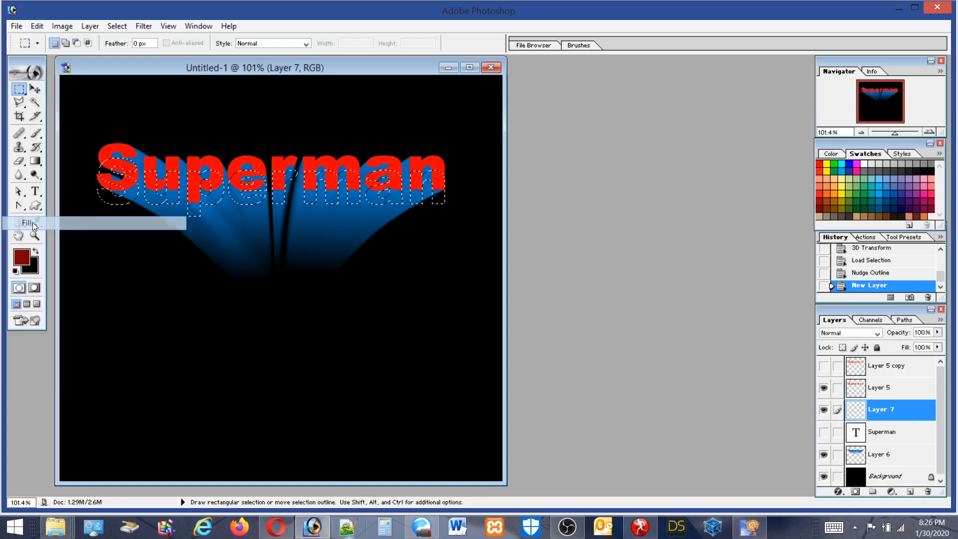
{"action": "left_click", "coordinate": [546, 215]}
{"action": "key", "text": "m"}
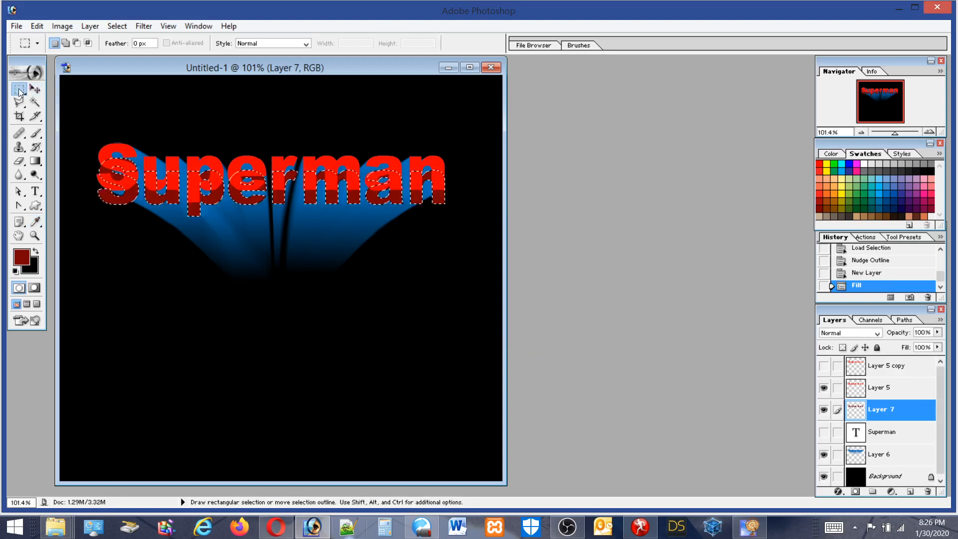
{"action": "key", "text": "ctrl+d"}
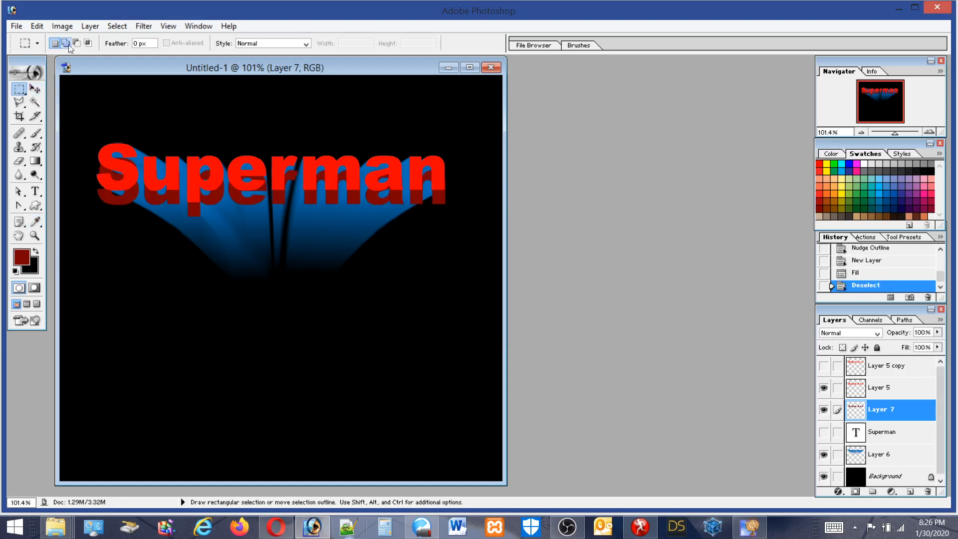
Free Transform the dark red shadow layer to 94.5% width and height, centre it beneath the red Superman lettering, and apply the transformation
{"action": "left_click", "coordinate": [37, 26]}
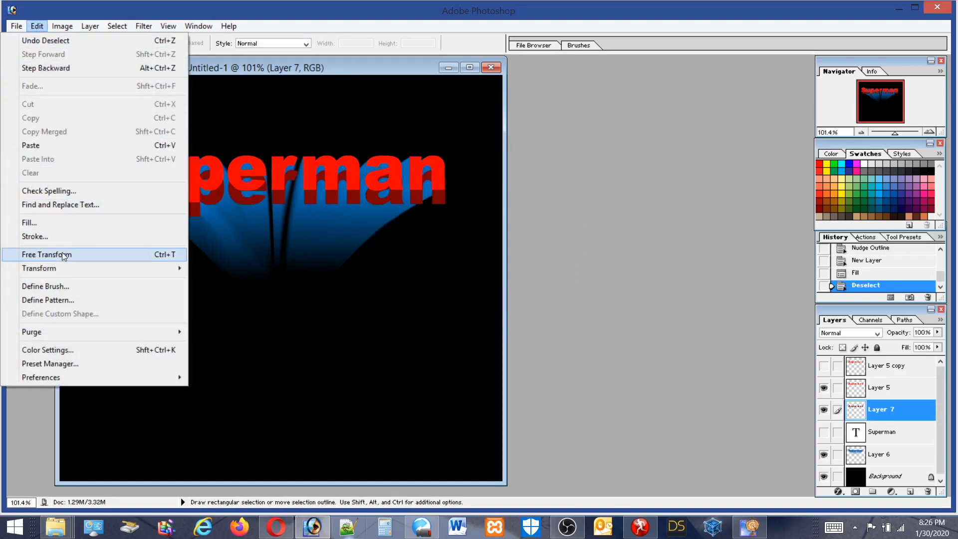
{"action": "left_click", "coordinate": [62, 253]}
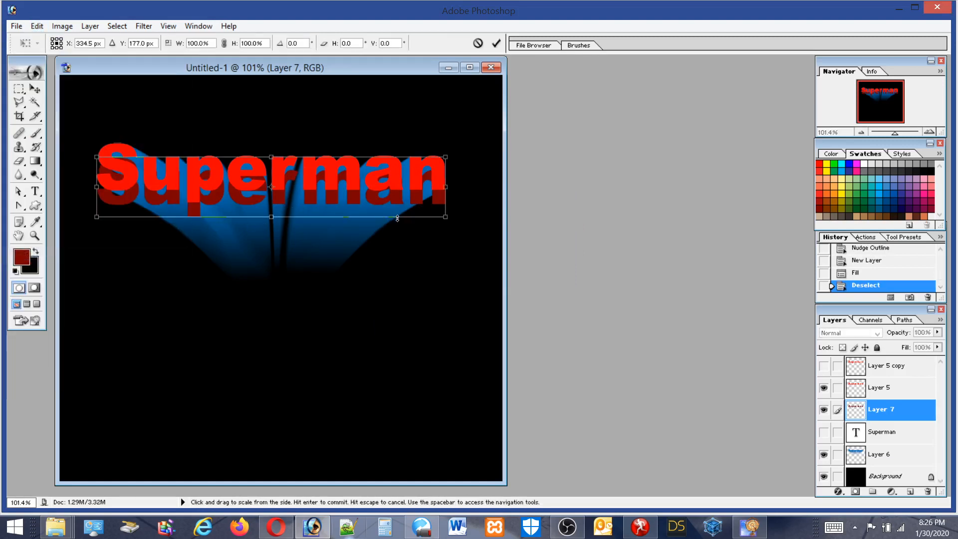
{"action": "left_click_drag", "start_coordinate": [445, 216], "coordinate": [427, 213]}
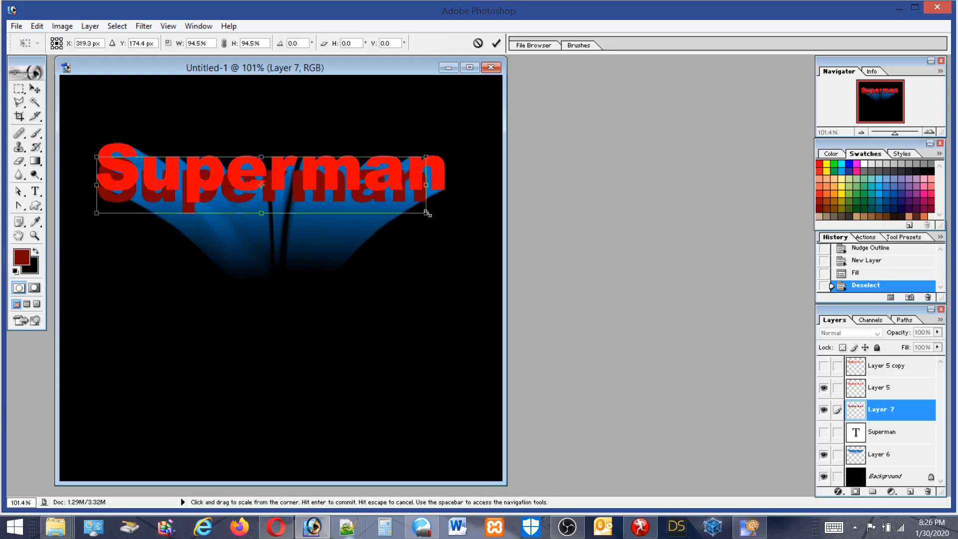
{"action": "mouse_move", "coordinate": [307, 205]}
{"action": "left_mouse_down"}
{"action": "mouse_move", "coordinate": [323, 210]}
{"action": "mouse_move", "coordinate": [313, 202]}
{"action": "left_mouse_up"}
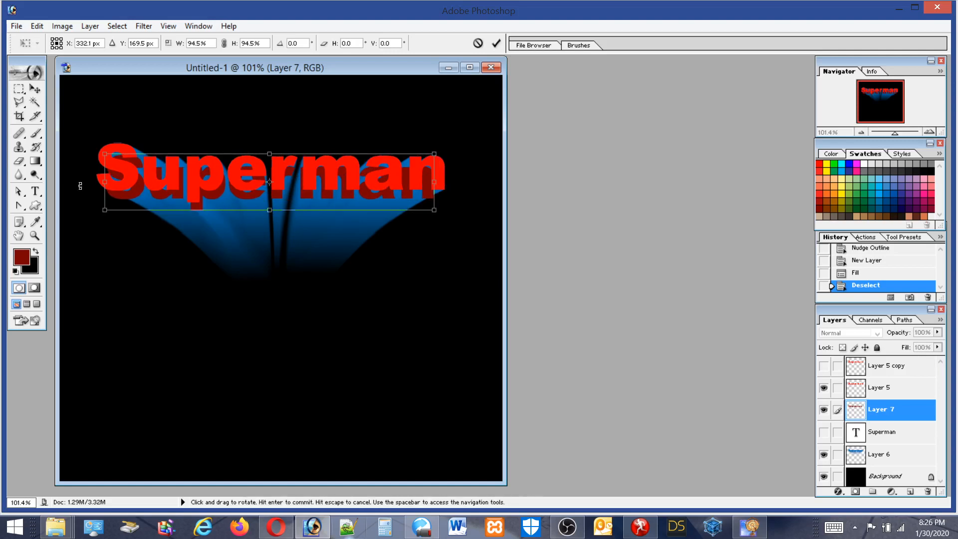
{"action": "left_click", "coordinate": [35, 236]}
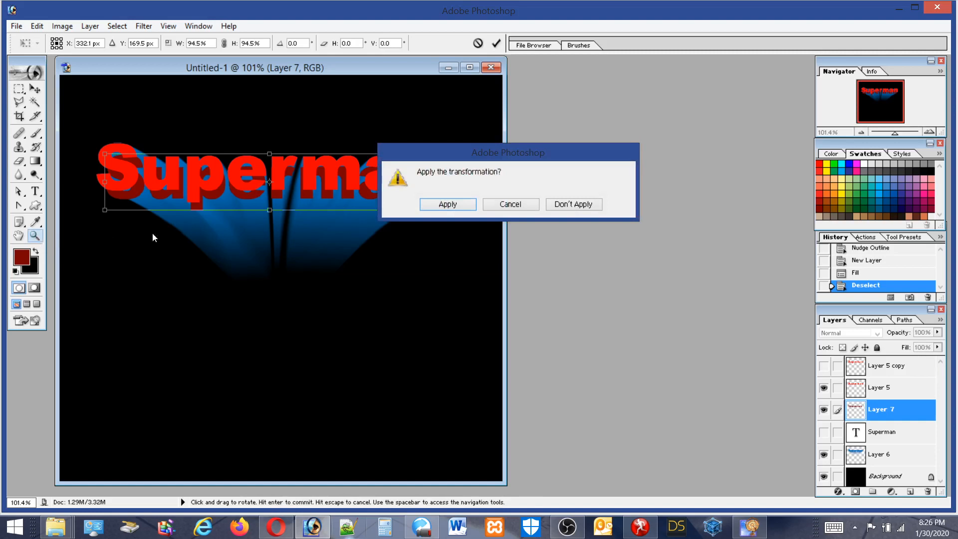
{"action": "left_click", "coordinate": [461, 206]}
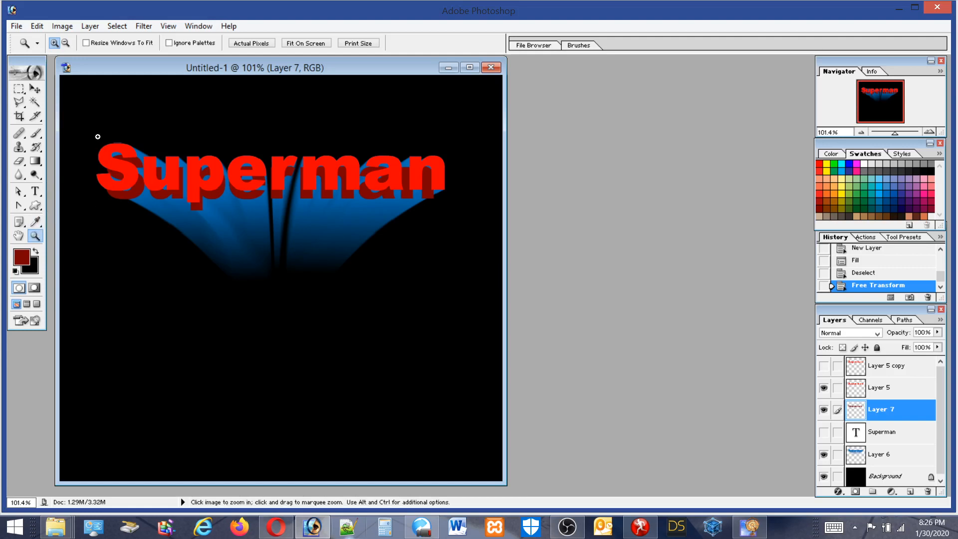
Zoom in on the letter S and start a Polygonal Lasso selection at the tip of its upper curve
{"action": "left_click_drag", "start_coordinate": [97, 136], "coordinate": [168, 207]}
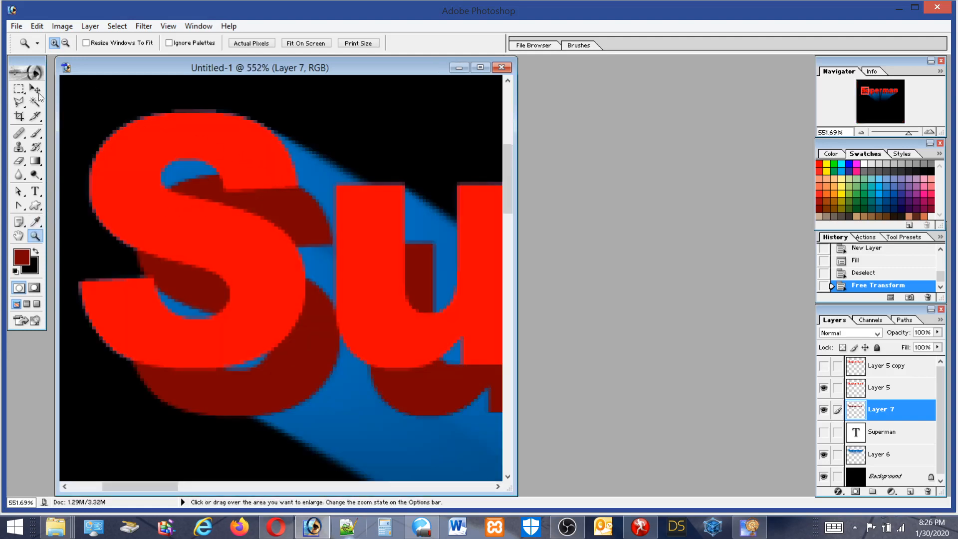
{"action": "left_click", "coordinate": [19, 102]}
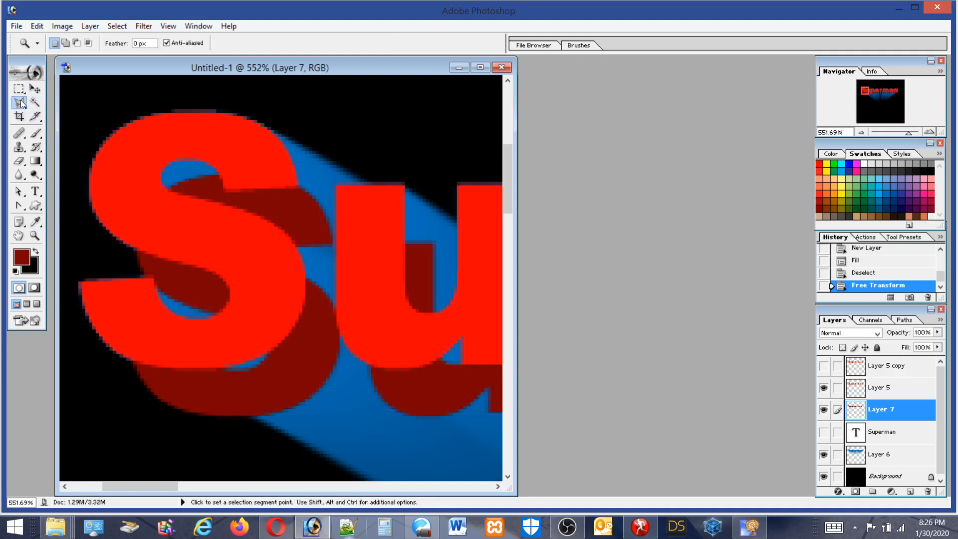
{"action": "left_click", "coordinate": [298, 186]}
{"action": "double_click", "coordinate": [297, 176]}
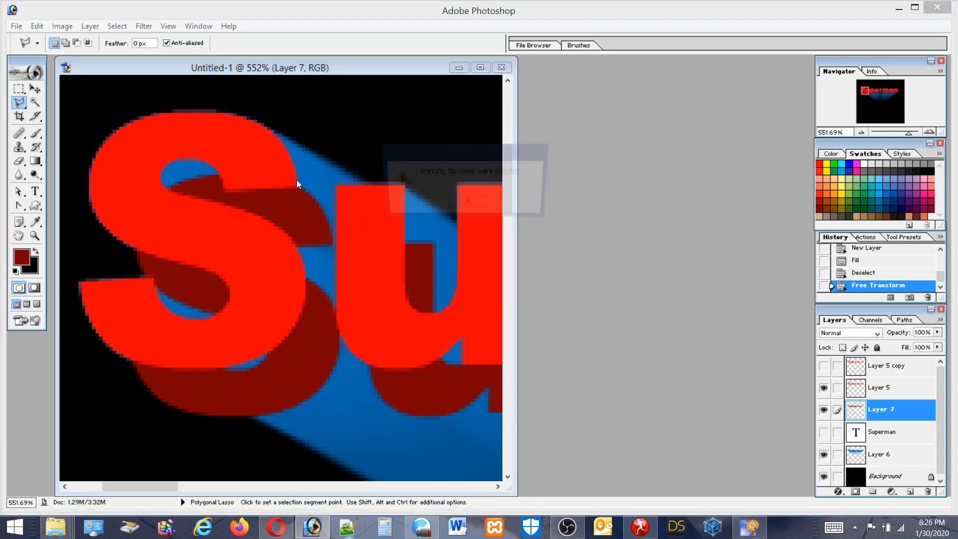
Reduce the opacity of Layer 5 to 72%
{"action": "left_click", "coordinate": [467, 204]}
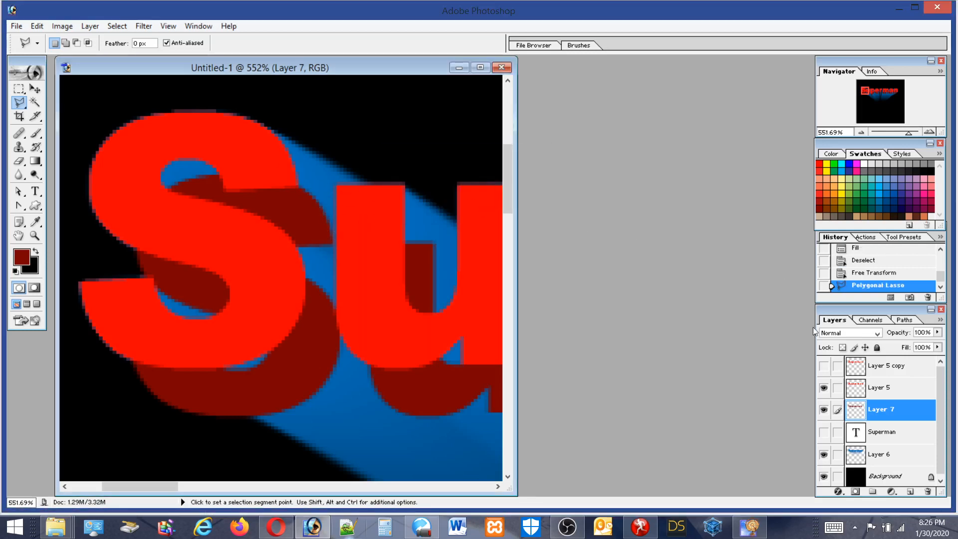
{"action": "left_click", "coordinate": [890, 392]}
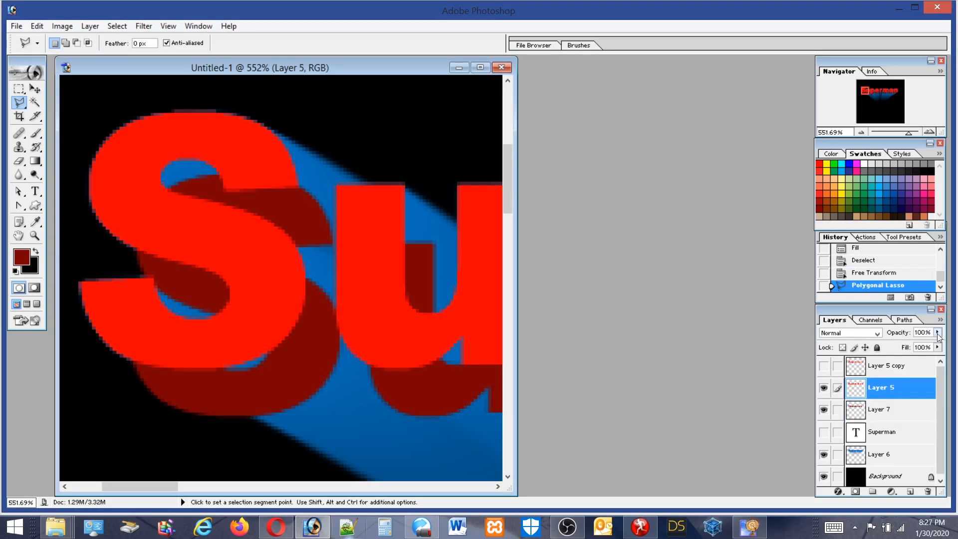
{"action": "left_click", "coordinate": [937, 332]}
{"action": "left_click_drag", "start_coordinate": [937, 345], "coordinate": [922, 346]}
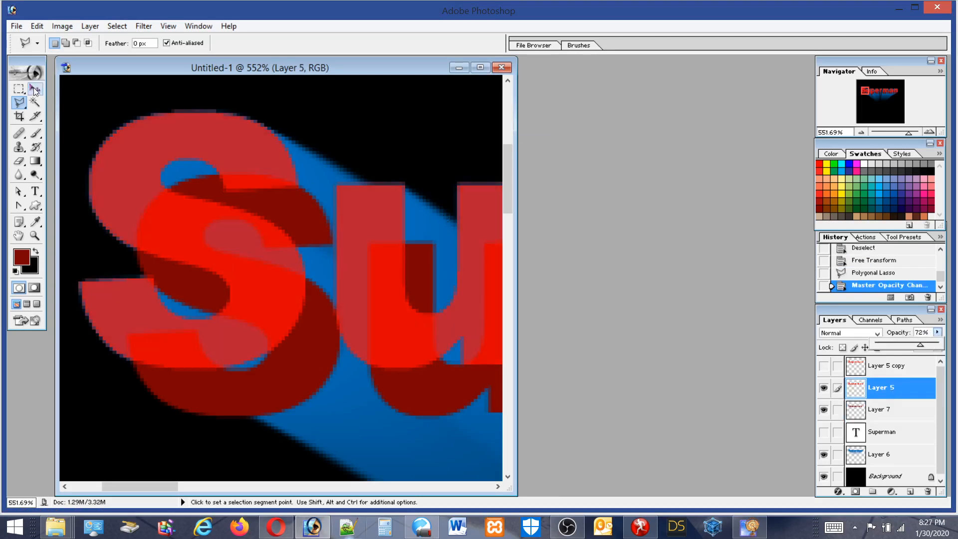
{"action": "key", "text": "Return"}
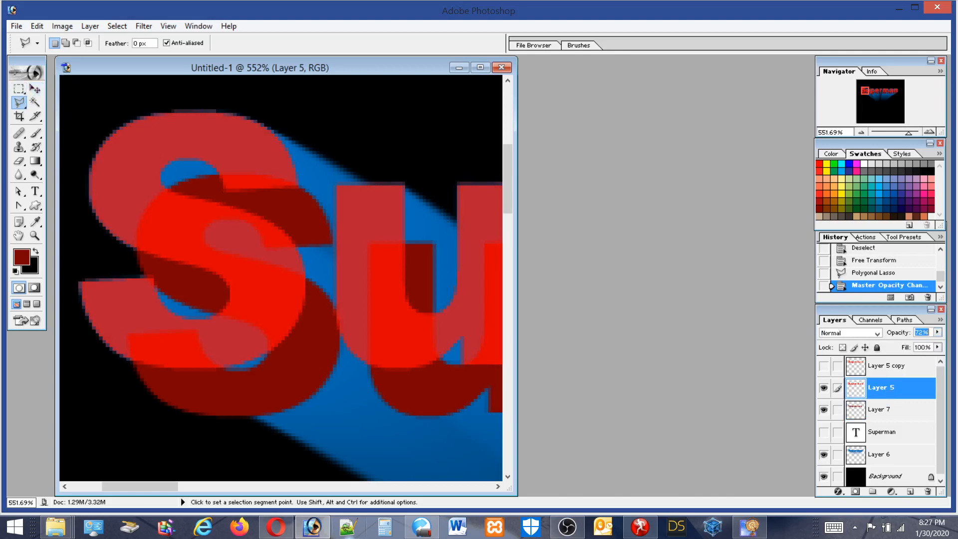
Outline a polygonal lasso selection connecting the front and back edges at the upper tip of the S
{"action": "left_click", "coordinate": [297, 186]}
{"action": "left_click", "coordinate": [331, 220]}
{"action": "left_click", "coordinate": [331, 244]}
{"action": "left_click", "coordinate": [263, 245]}
{"action": "left_click", "coordinate": [225, 189]}
{"action": "left_click", "coordinate": [300, 184]}
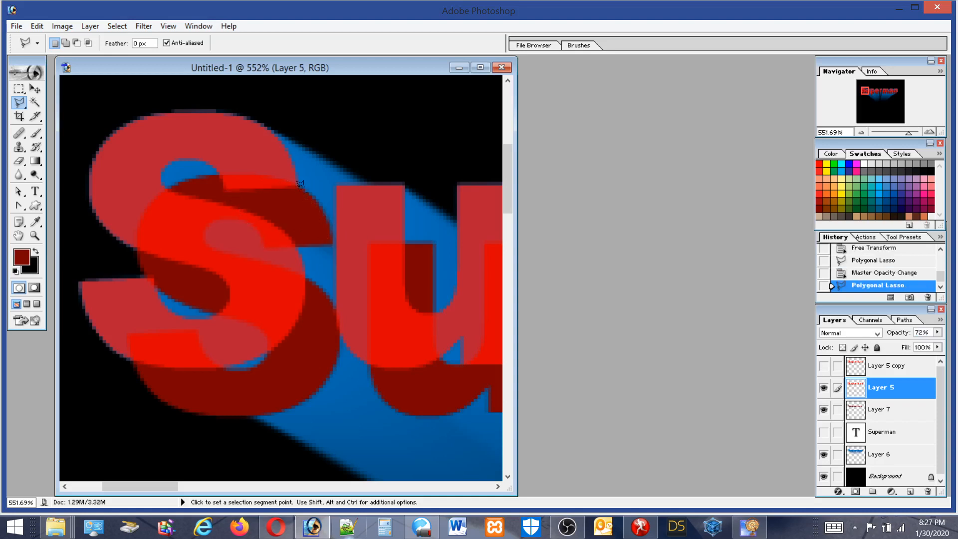
{"action": "key", "text": "ctrl+d"}
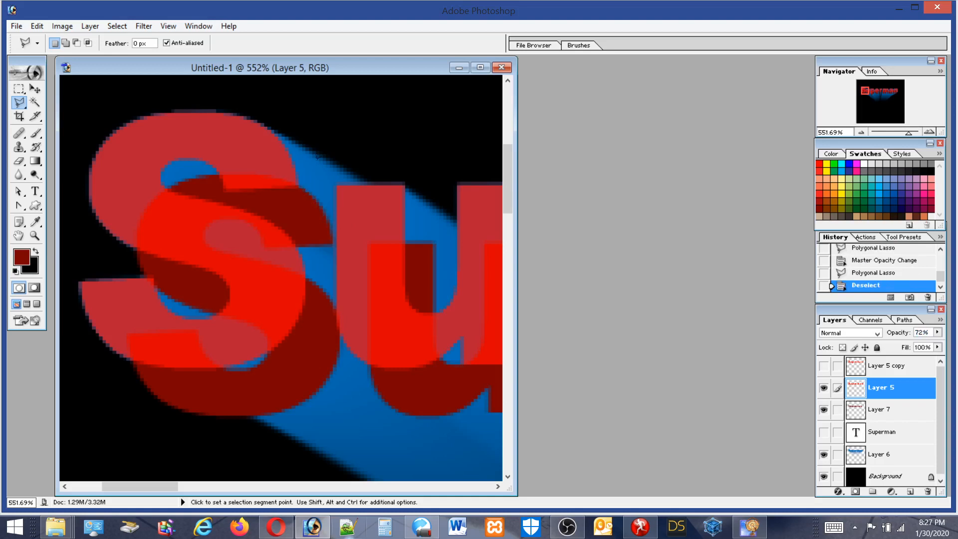
{"action": "left_click", "coordinate": [37, 26]}
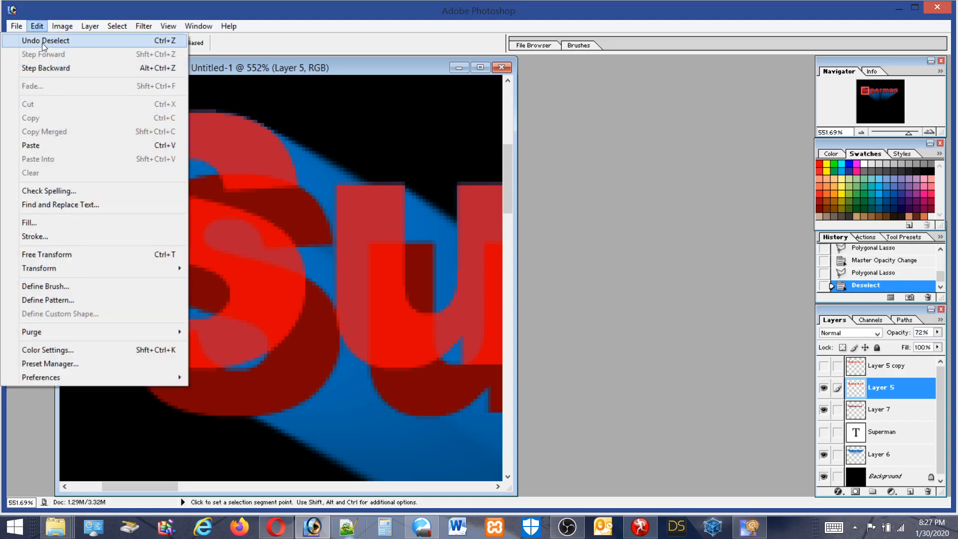
{"action": "left_click", "coordinate": [42, 41]}
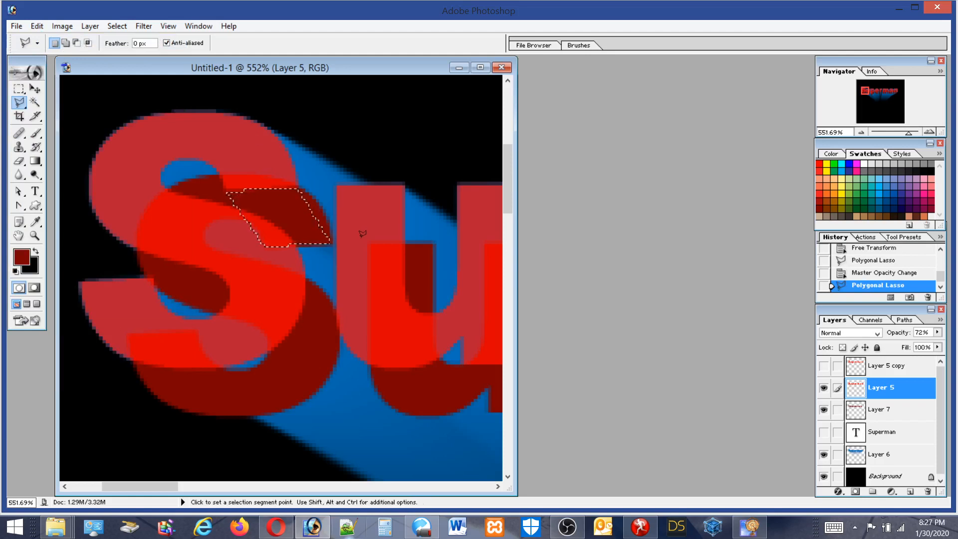
Add a new layer directly above Layer 7 and fill the selected area with the dark red foreground color
{"action": "left_click", "coordinate": [893, 413]}
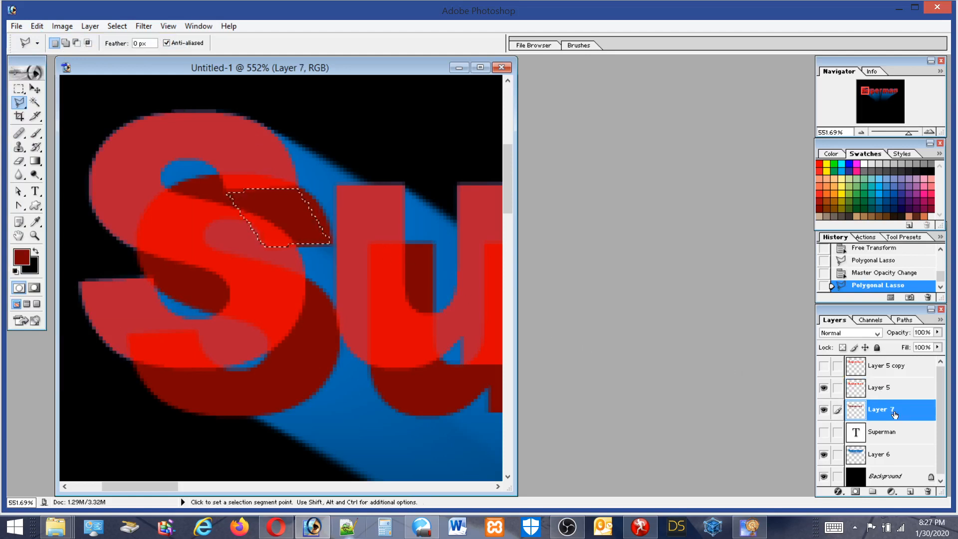
{"action": "left_click", "coordinate": [910, 492]}
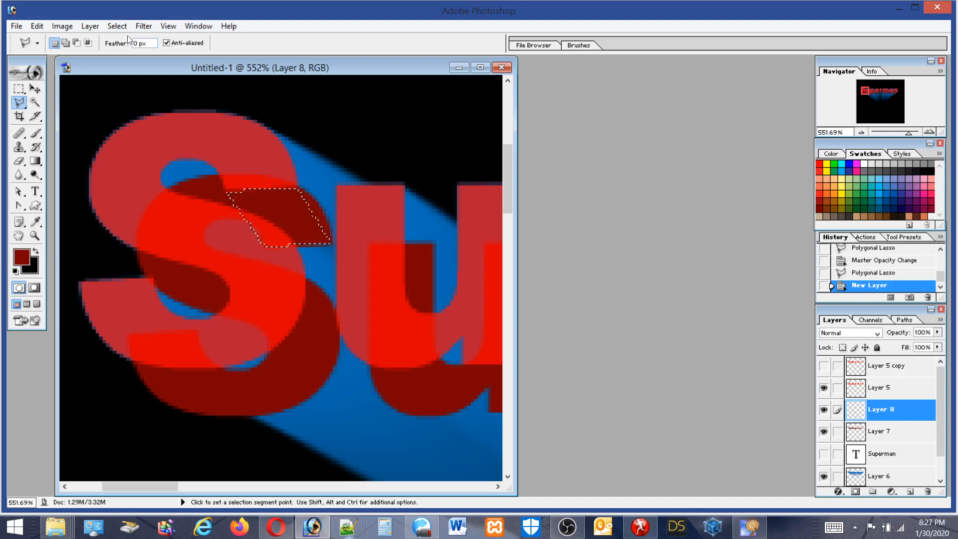
{"action": "left_click", "coordinate": [39, 26]}
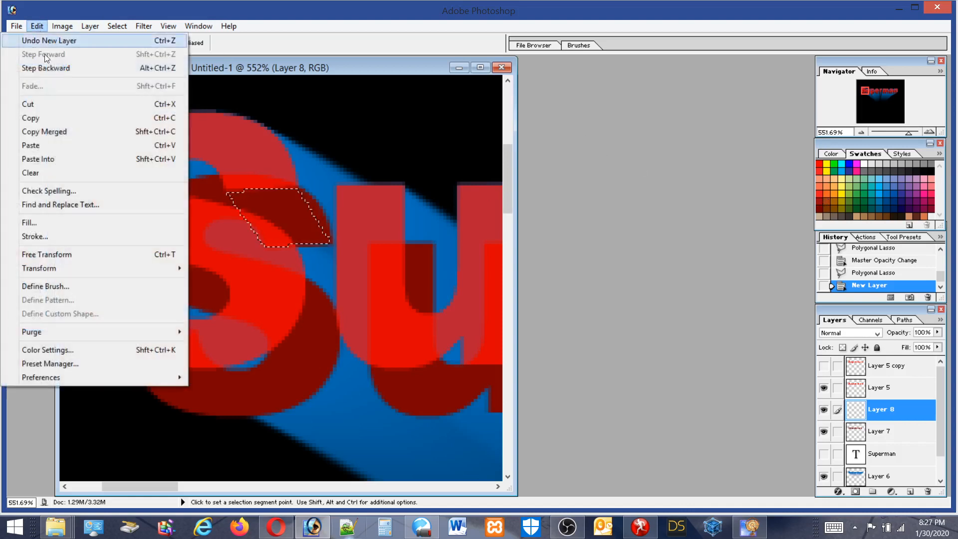
{"action": "left_click", "coordinate": [28, 223]}
{"action": "left_click", "coordinate": [546, 214]}
{"action": "key", "text": "l"}
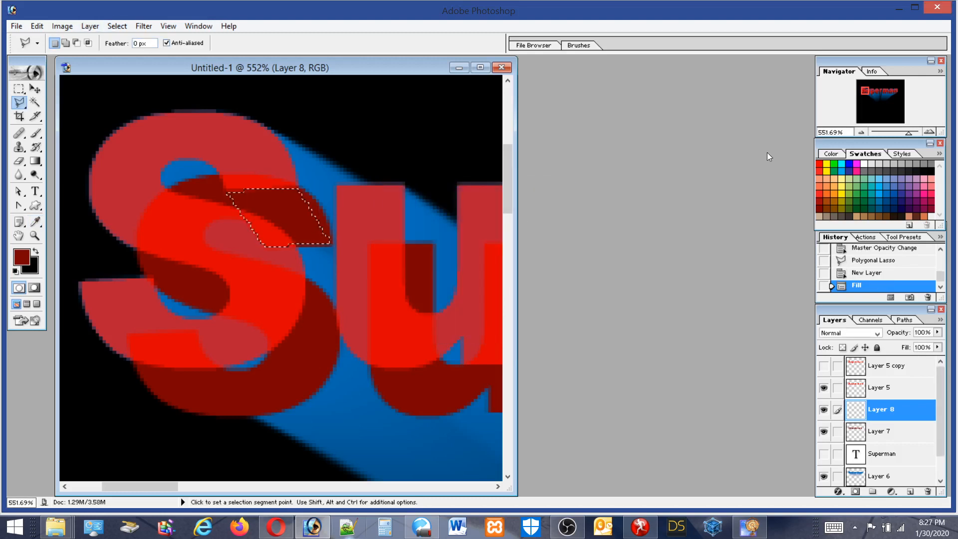
Change the foreground color to a darker red and refill the selected area at the S's upper tip with it
{"action": "left_click", "coordinate": [22, 258]}
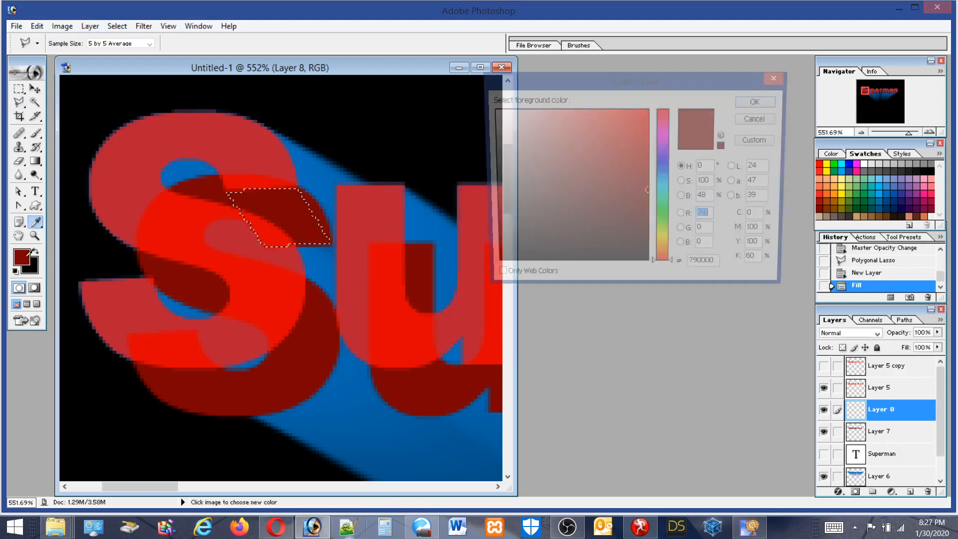
{"action": "left_click_drag", "start_coordinate": [635, 237], "coordinate": [638, 226]}
{"action": "left_click", "coordinate": [766, 99]}
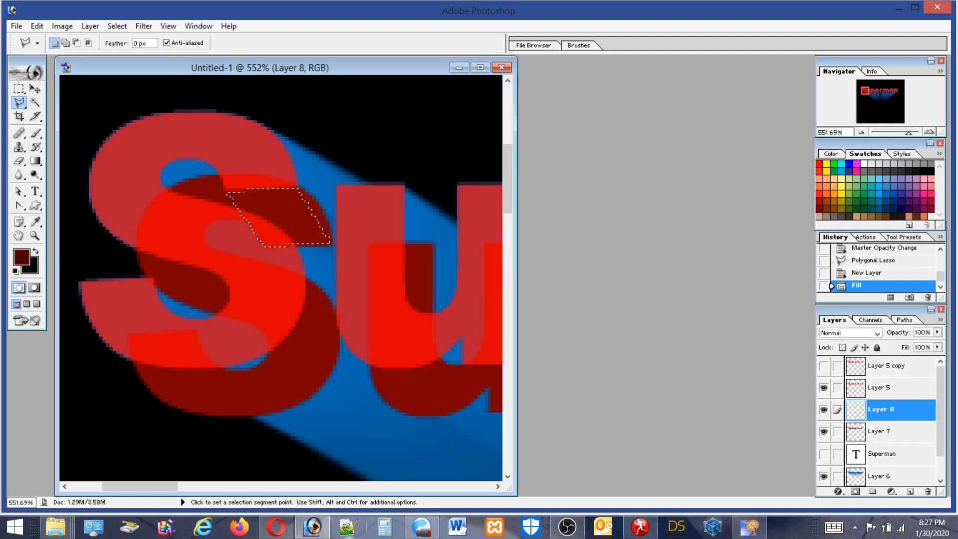
{"action": "left_click", "coordinate": [33, 25]}
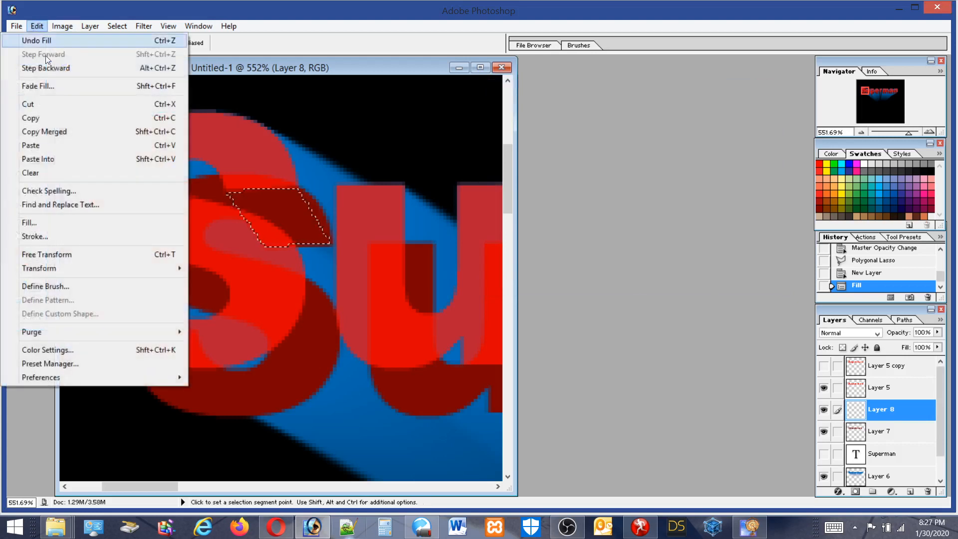
{"action": "left_click", "coordinate": [30, 222]}
{"action": "left_click", "coordinate": [547, 214]}
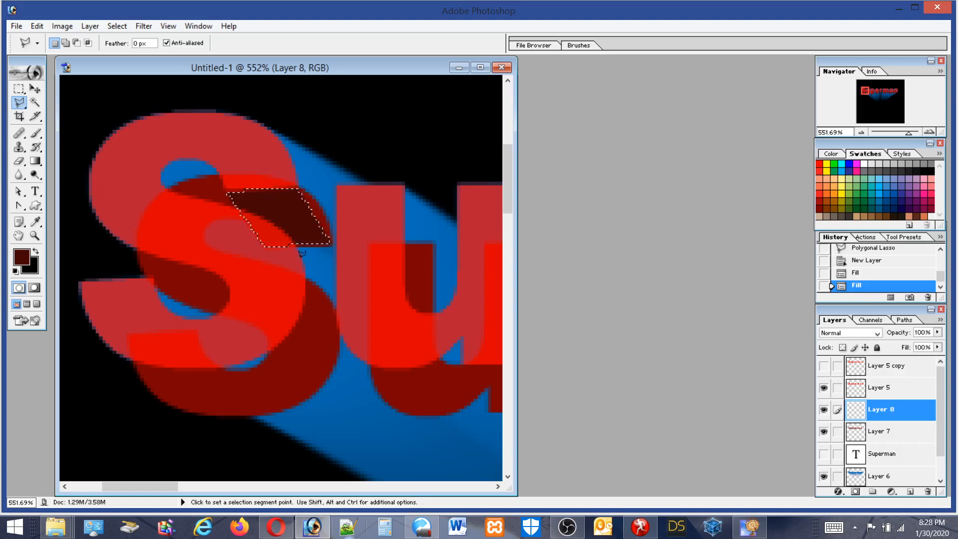
Outline the extruded side along the lower curve of the S, between its front and back edges, with the Polygonal Lasso
{"action": "left_click", "coordinate": [337, 319]}
{"action": "left_click", "coordinate": [293, 243]}
{"action": "left_click", "coordinate": [298, 298]}
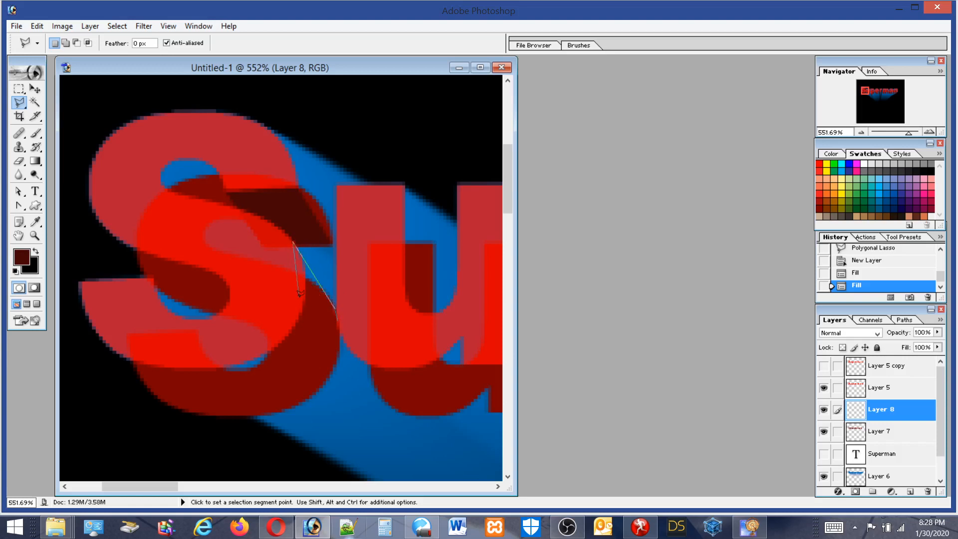
{"action": "left_click", "coordinate": [276, 340]}
{"action": "left_click", "coordinate": [232, 356]}
{"action": "left_click", "coordinate": [165, 358]}
{"action": "left_click", "coordinate": [130, 351]}
{"action": "left_click", "coordinate": [92, 319]}
{"action": "left_click", "coordinate": [80, 283]}
{"action": "left_click", "coordinate": [163, 399]}
{"action": "left_click", "coordinate": [204, 414]}
{"action": "left_click", "coordinate": [289, 407]}
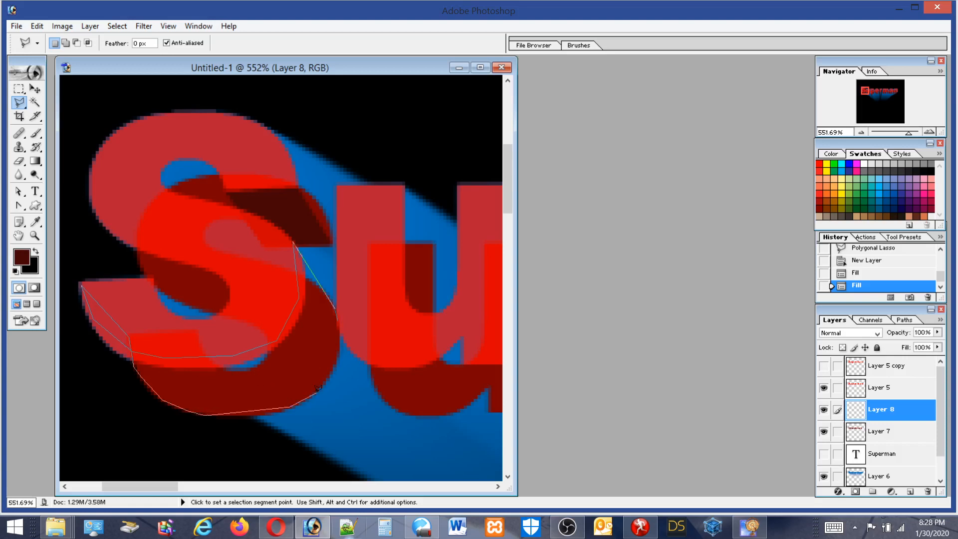
{"action": "left_click", "coordinate": [319, 389]}
{"action": "double_click", "coordinate": [336, 322]}
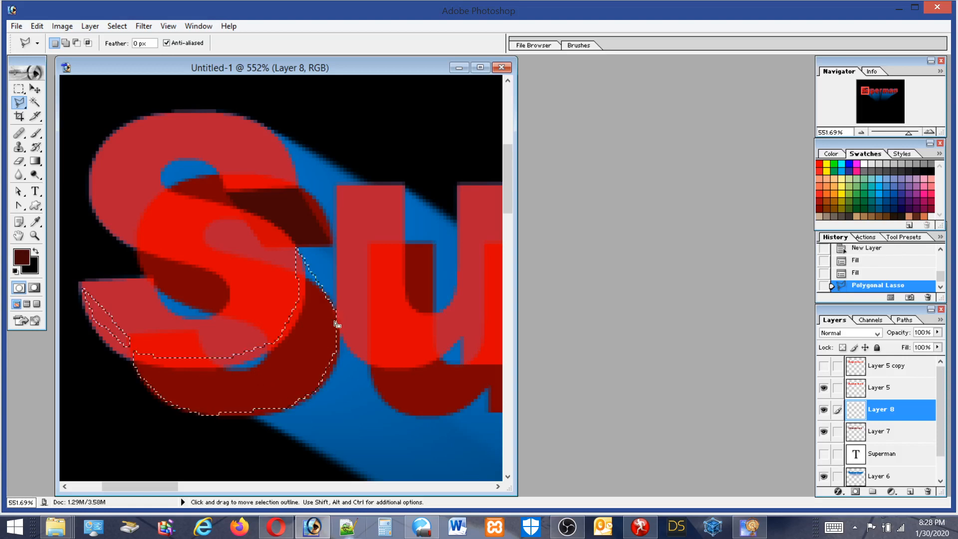
Fill the selected lower side of the S with the foreground color at 100% opacity in Normal mode
{"action": "left_click", "coordinate": [37, 26]}
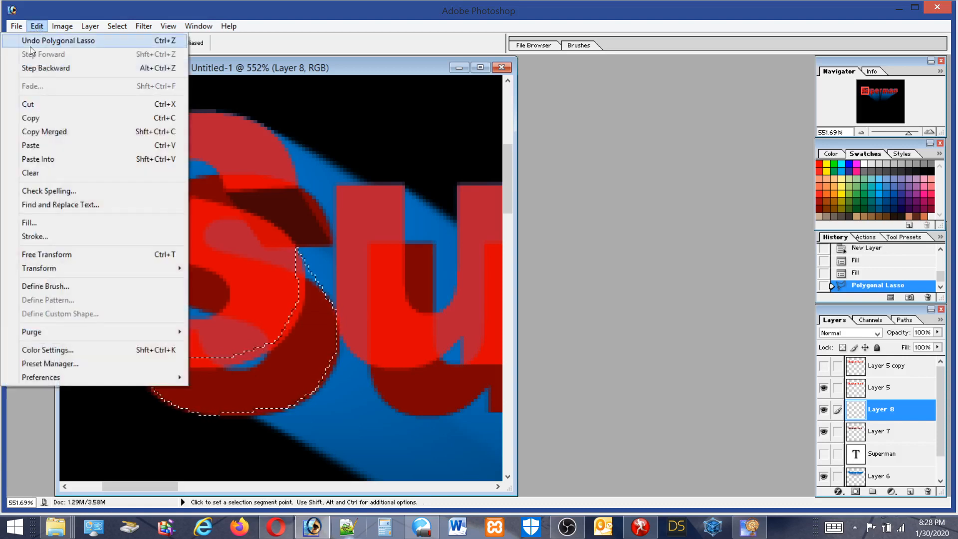
{"action": "left_click", "coordinate": [28, 222]}
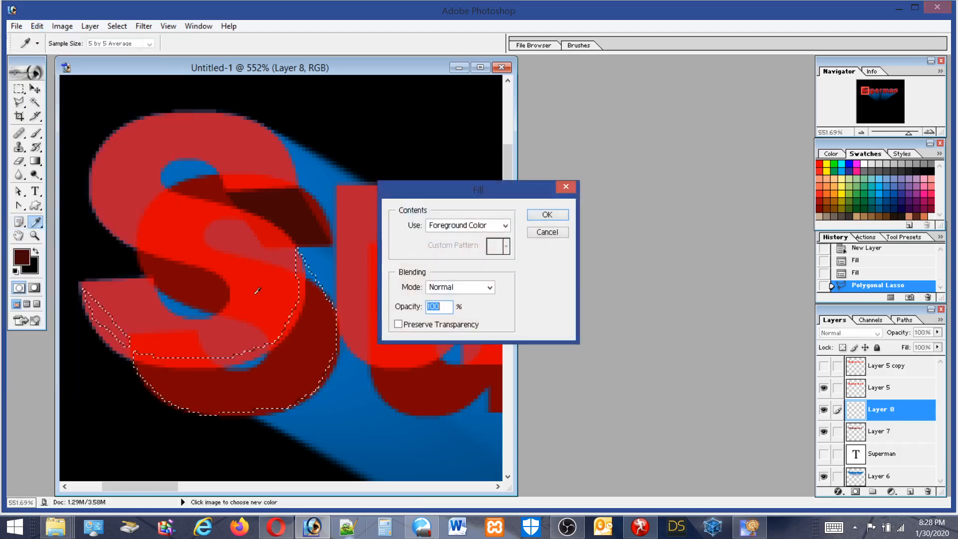
{"action": "left_click", "coordinate": [542, 217]}
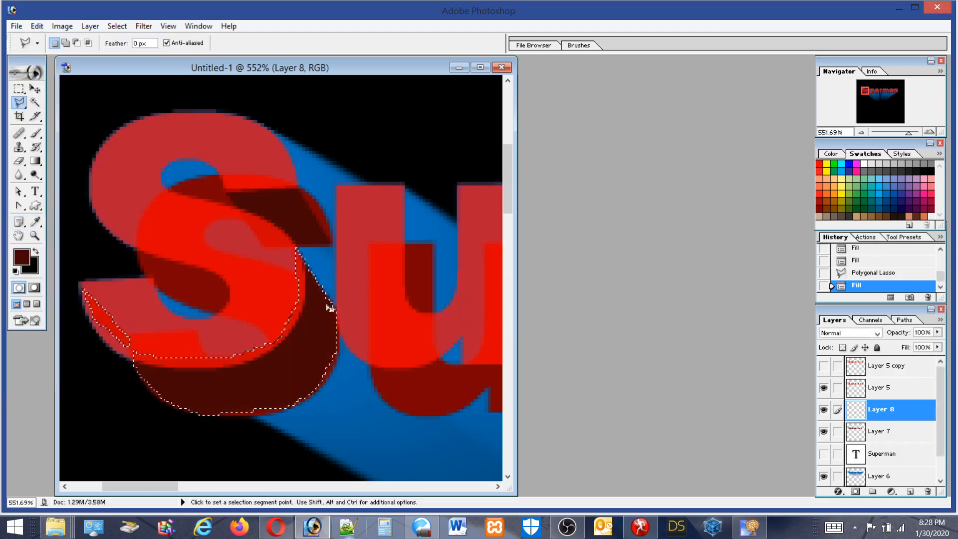
{"action": "left_click", "coordinate": [89, 319]}
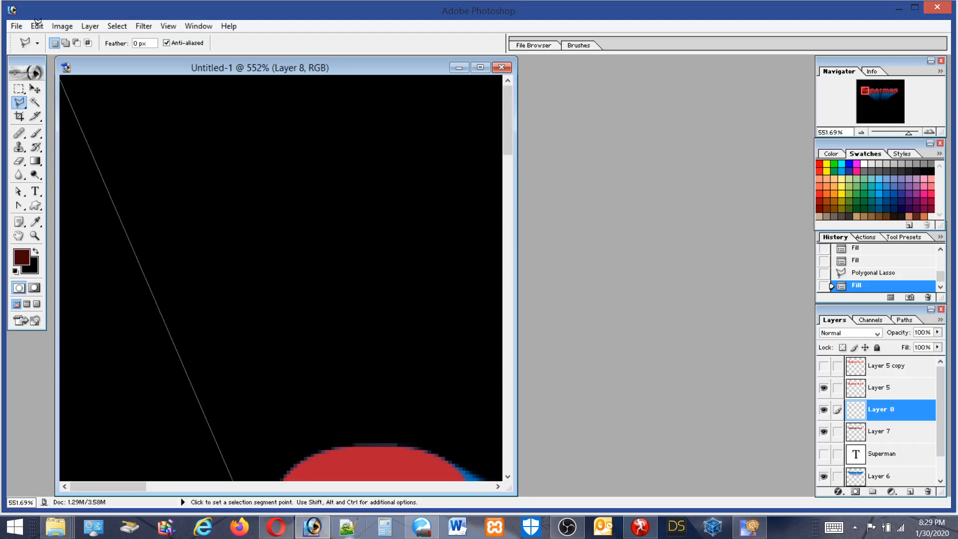
{"action": "left_click", "coordinate": [43, 34]}
{"action": "left_click", "coordinate": [240, 362]}
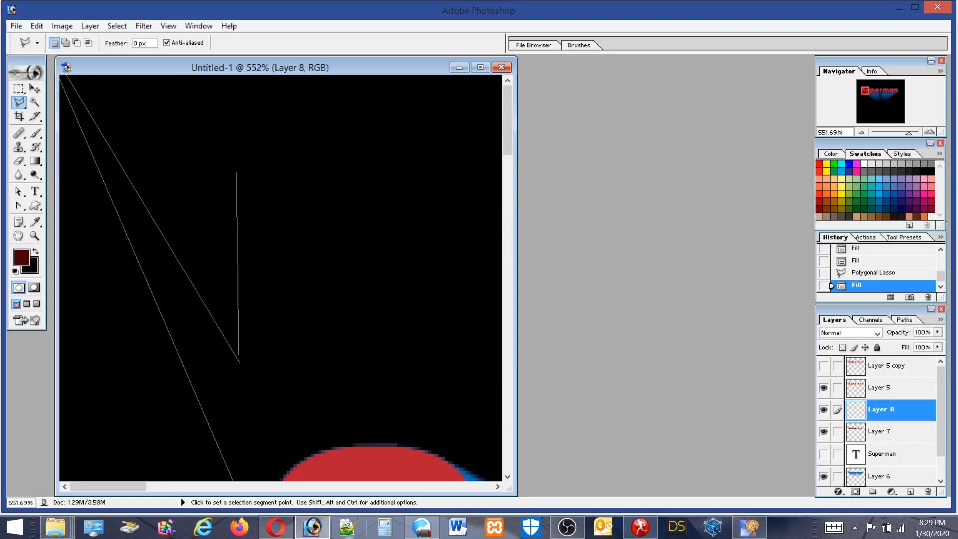
{"action": "double_click", "coordinate": [203, 171]}
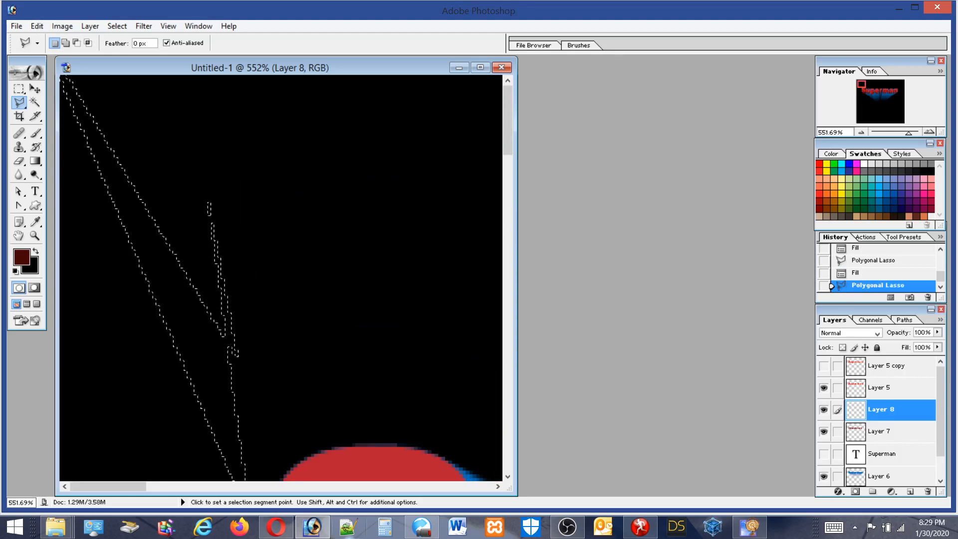
{"action": "left_click", "coordinate": [37, 26]}
{"action": "left_click", "coordinate": [35, 41]}
Outline the unfilled outer rim along the bottom of the S's back edge with a wider polygonal lasso selection
{"action": "left_click_drag", "start_coordinate": [505, 121], "coordinate": [532, 198]}
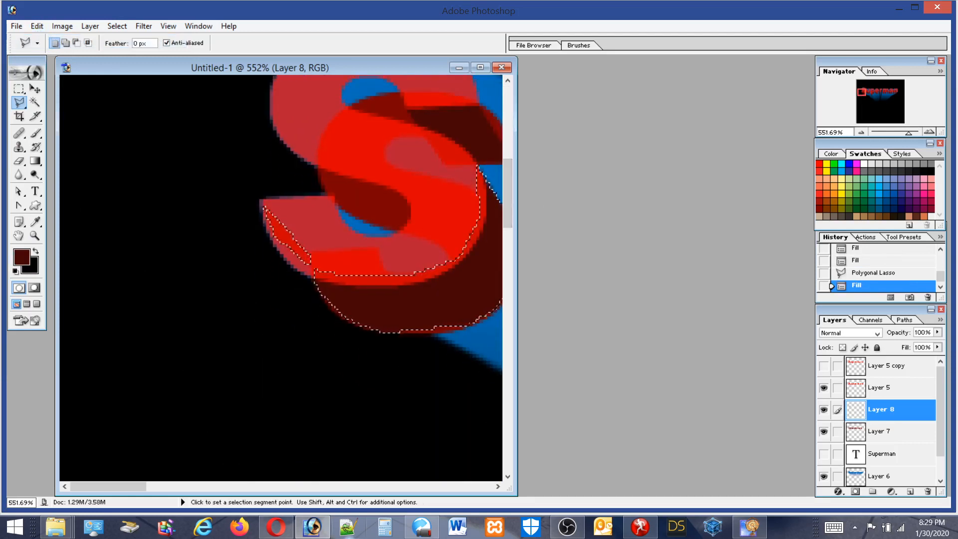
{"action": "left_click_drag", "start_coordinate": [144, 487], "coordinate": [171, 487]}
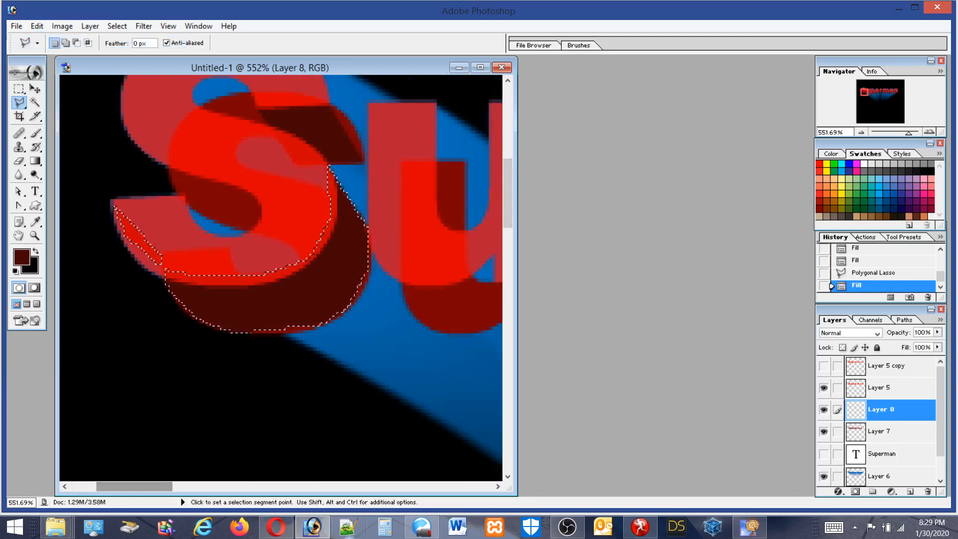
{"action": "left_click", "coordinate": [130, 252]}
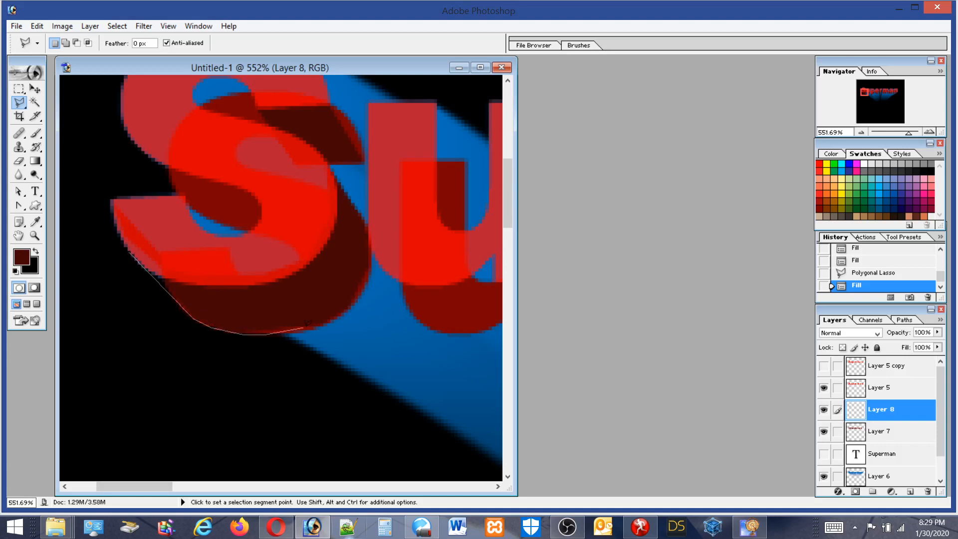
{"action": "left_click", "coordinate": [313, 329]}
{"action": "left_click", "coordinate": [340, 316]}
{"action": "left_click", "coordinate": [369, 290]}
{"action": "left_click", "coordinate": [370, 260]}
{"action": "left_click", "coordinate": [370, 241]}
{"action": "left_click", "coordinate": [365, 223]}
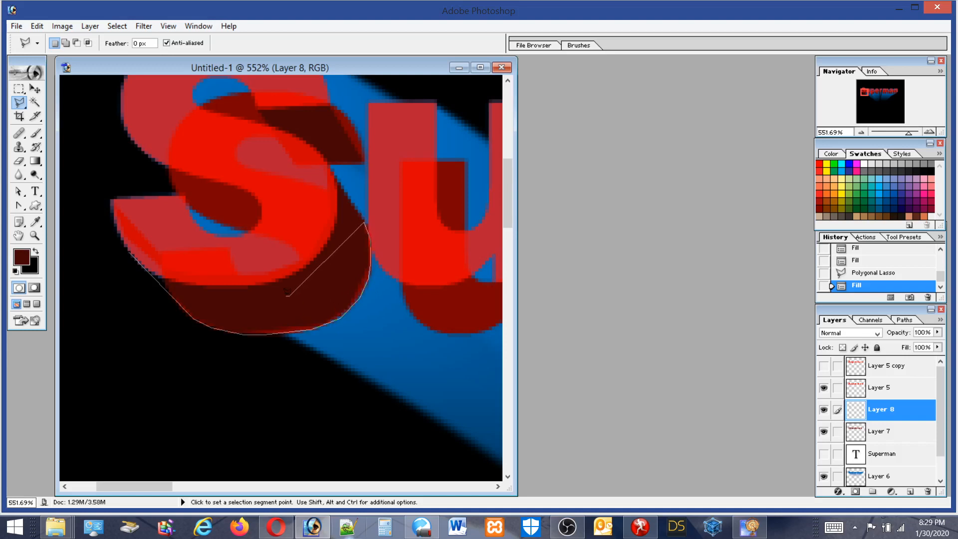
{"action": "left_click", "coordinate": [290, 295]}
{"action": "left_click", "coordinate": [175, 280]}
{"action": "left_click", "coordinate": [128, 243]}
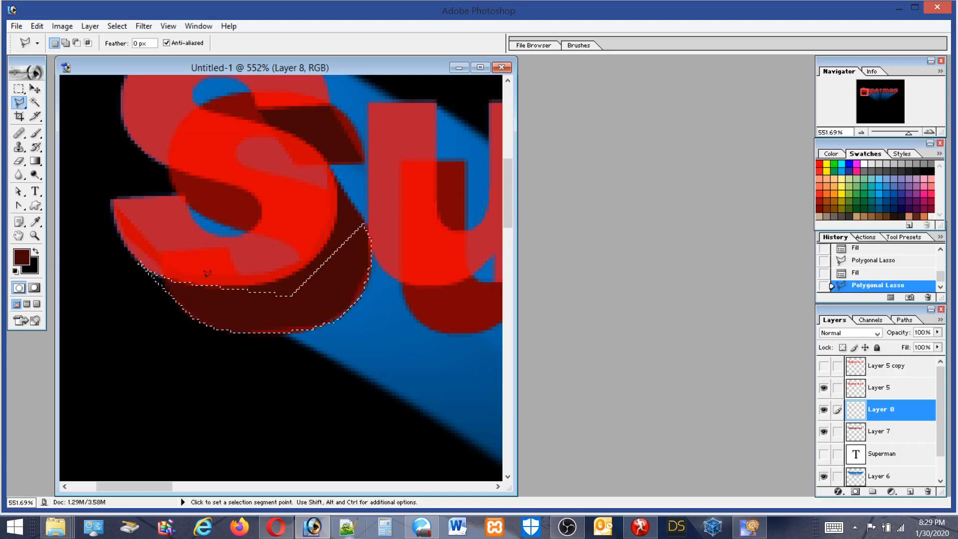
Fill the selected bottom rim of the S with the foreground color, and deselect it
{"action": "left_click", "coordinate": [37, 25]}
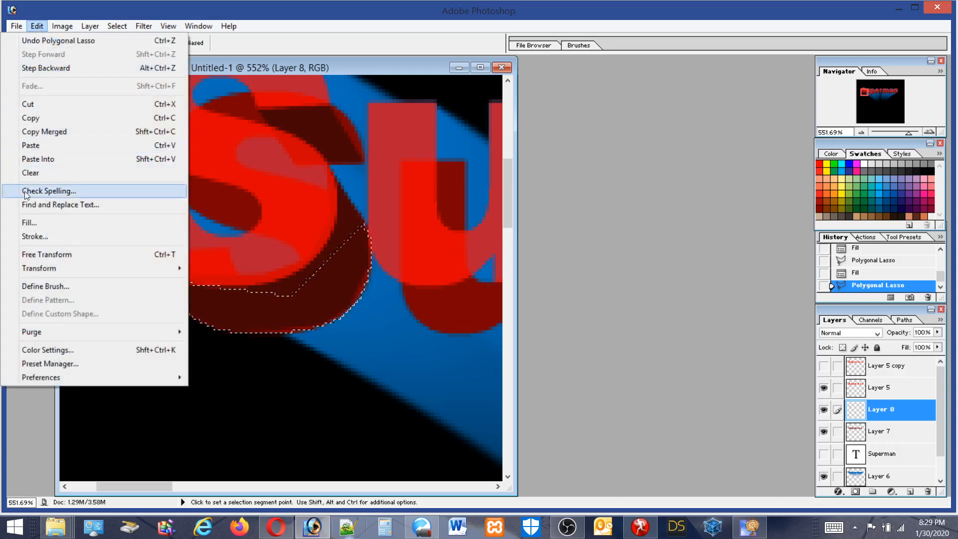
{"action": "left_click", "coordinate": [34, 222]}
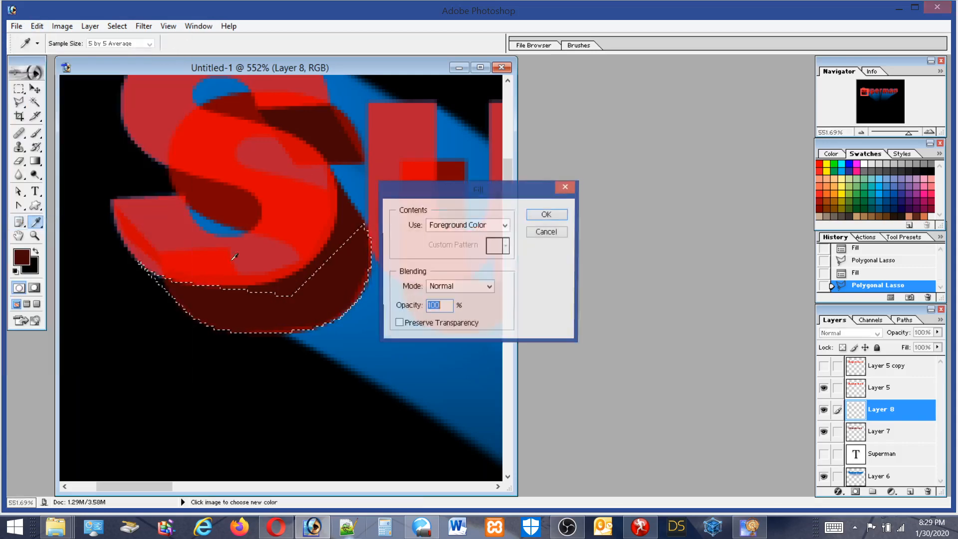
{"action": "left_click", "coordinate": [547, 215]}
{"action": "key", "text": "l"}
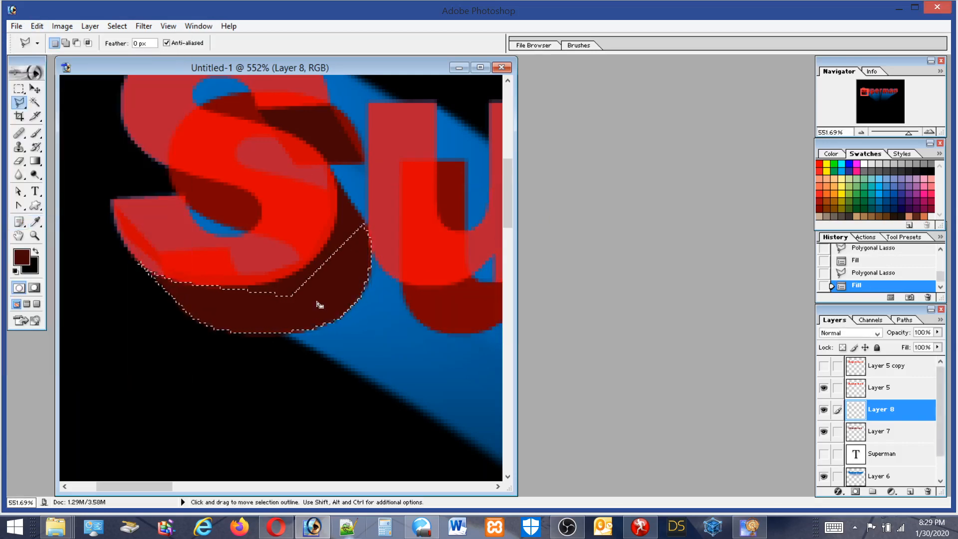
{"action": "key", "text": "ctrl+d"}
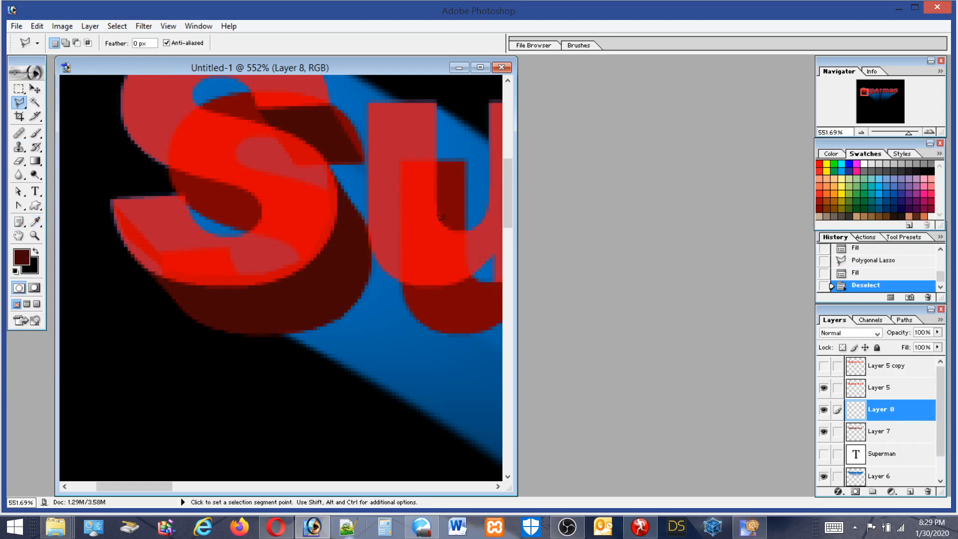
{"action": "mouse_move", "coordinate": [510, 218]}
{"action": "left_mouse_down"}
{"action": "mouse_move", "coordinate": [508, 193]}
{"action": "mouse_move", "coordinate": [511, 201]}
{"action": "left_mouse_up"}
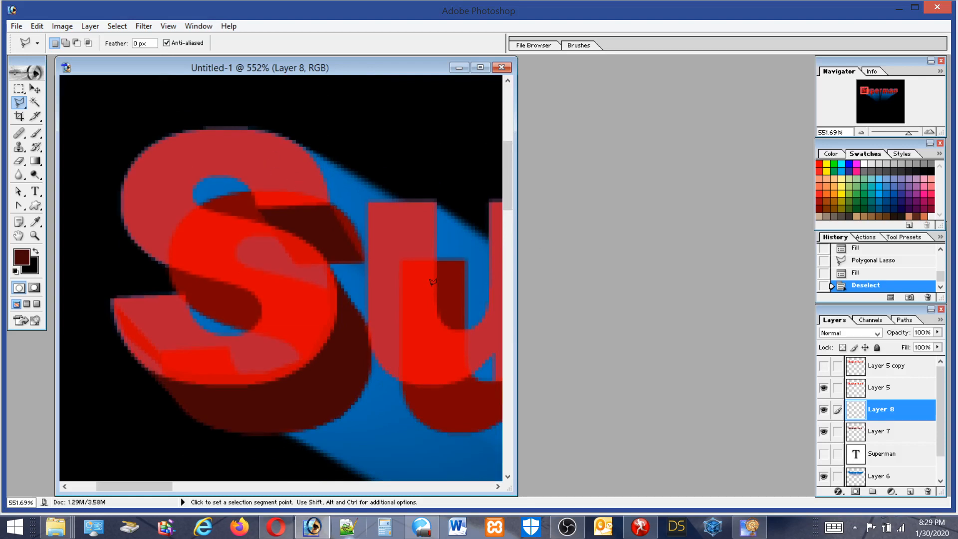
Sample the dark red of the S's extruded side as the foreground color with the Eyedropper
{"action": "left_click", "coordinate": [36, 251]}
{"action": "left_click", "coordinate": [36, 222]}
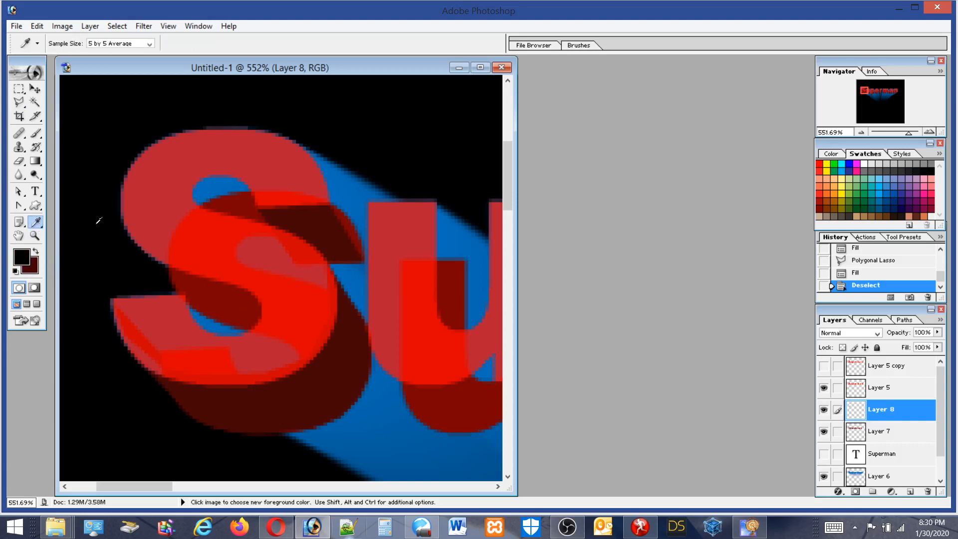
{"action": "left_click", "coordinate": [359, 245]}
{"action": "left_click", "coordinate": [301, 195]}
{"action": "left_click", "coordinate": [265, 307]}
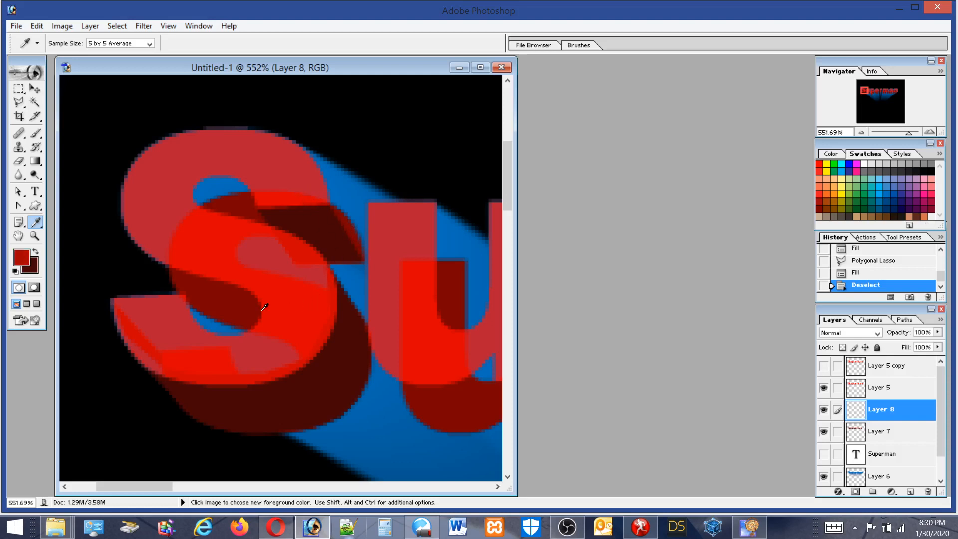
{"action": "left_click", "coordinate": [341, 335]}
{"action": "left_click", "coordinate": [331, 333]}
{"action": "left_click", "coordinate": [341, 258]}
{"action": "left_click", "coordinate": [338, 253]}
{"action": "left_click", "coordinate": [314, 228]}
Set the foreground color to the slightly lighter dark red 530606
{"action": "left_click", "coordinate": [29, 262]}
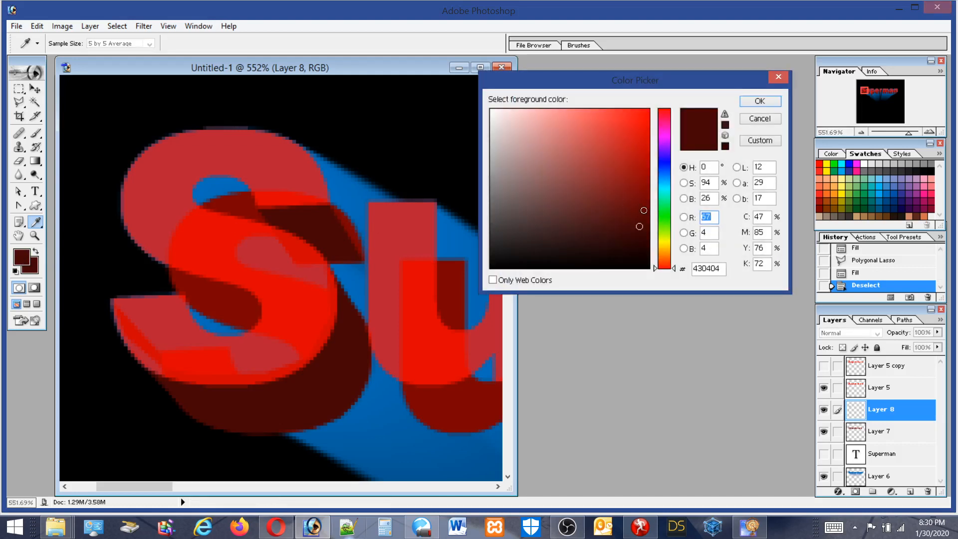
{"action": "left_click", "coordinate": [637, 216]}
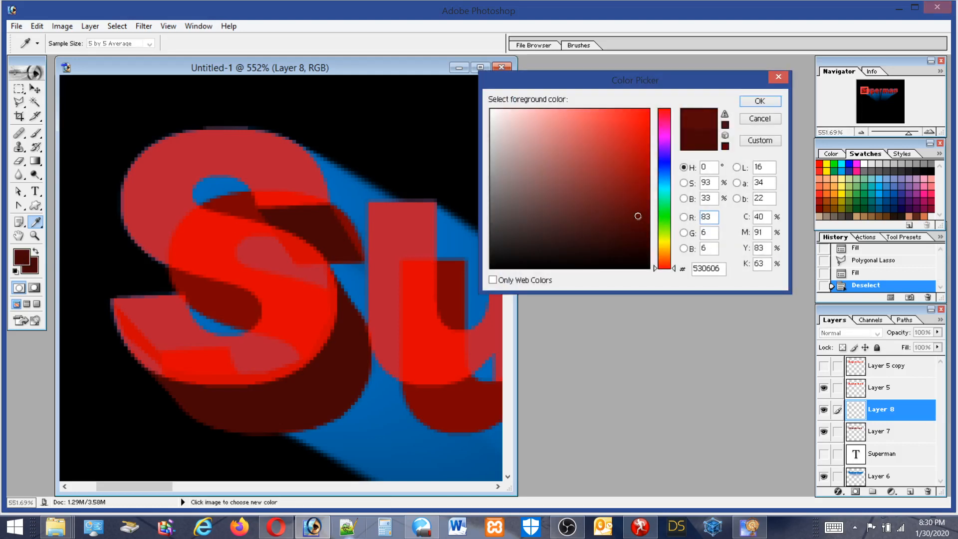
{"action": "left_click", "coordinate": [759, 102]}
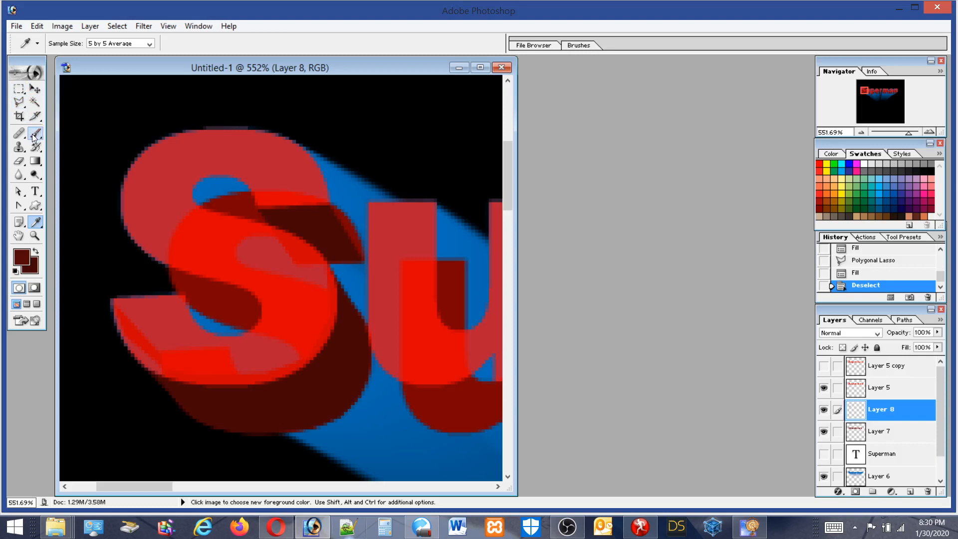
Outline the narrow gap along the outer side of the S's upper arm, between its front and back edges, with the Polygonal Lasso
{"action": "left_click", "coordinate": [19, 102]}
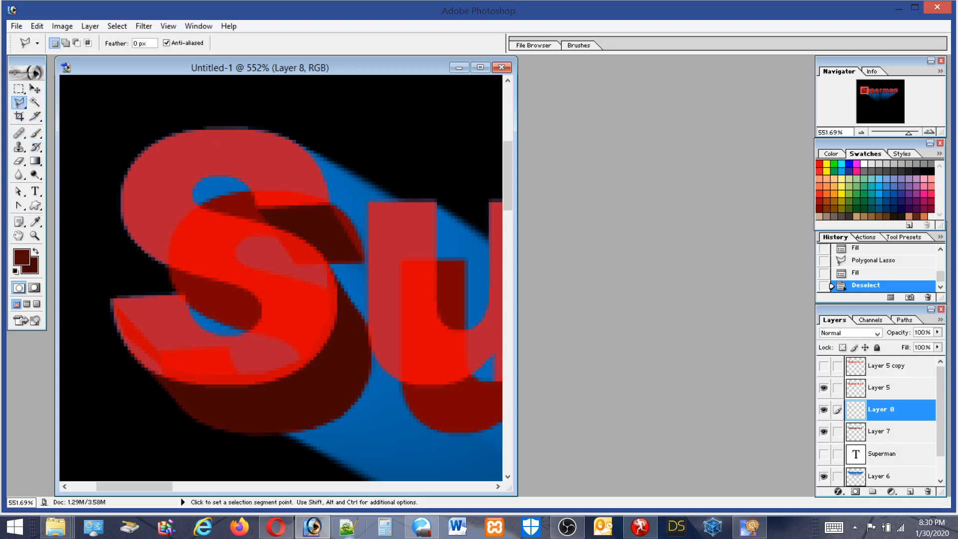
{"action": "left_click", "coordinate": [311, 153]}
{"action": "left_click", "coordinate": [361, 235]}
{"action": "left_click", "coordinate": [364, 259]}
{"action": "left_click", "coordinate": [317, 162]}
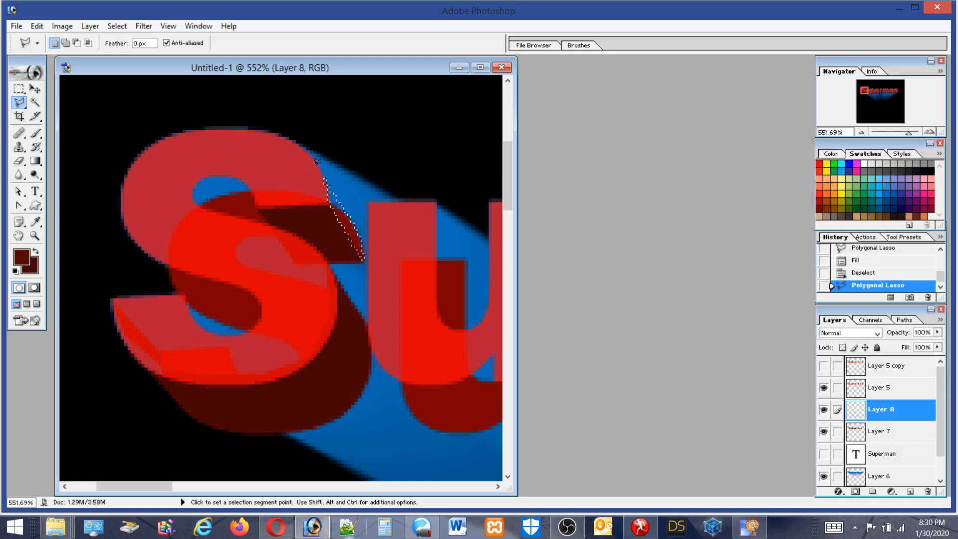
Fill the selected sliver beside the S's upper arm with the foreground color at 100% opacity in Normal mode, and deselect it
{"action": "left_click", "coordinate": [37, 26]}
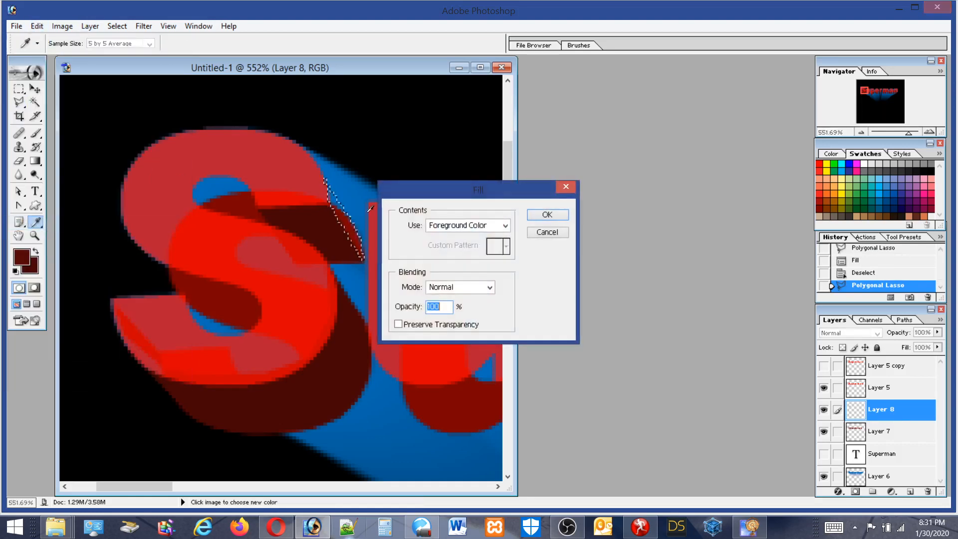
{"action": "left_click", "coordinate": [544, 214]}
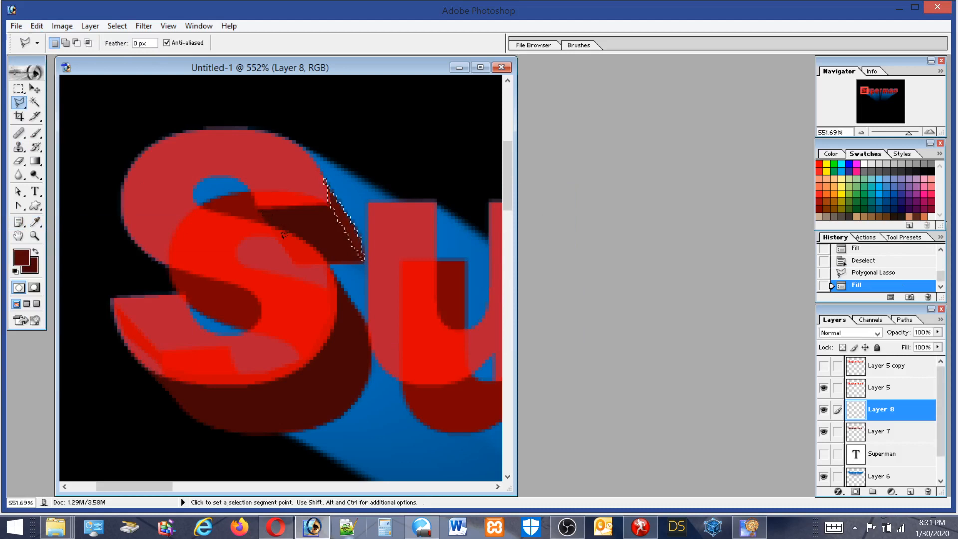
{"action": "key", "text": "ctrl+d"}
Fill a polygonal lasso selection around the S's upper inner opening with the foreground color at 100% opacity, and deselect it
{"action": "double_click", "coordinate": [291, 251]}
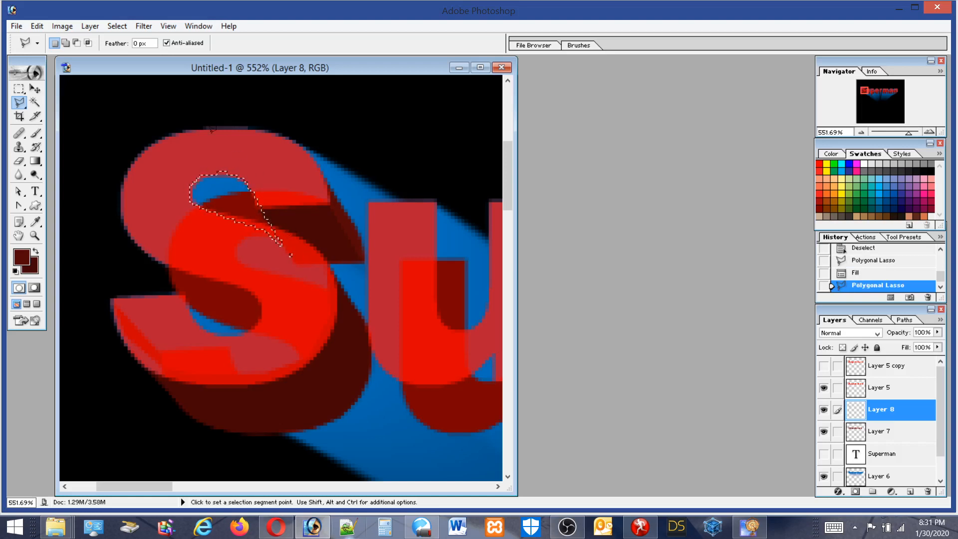
{"action": "left_click", "coordinate": [37, 26]}
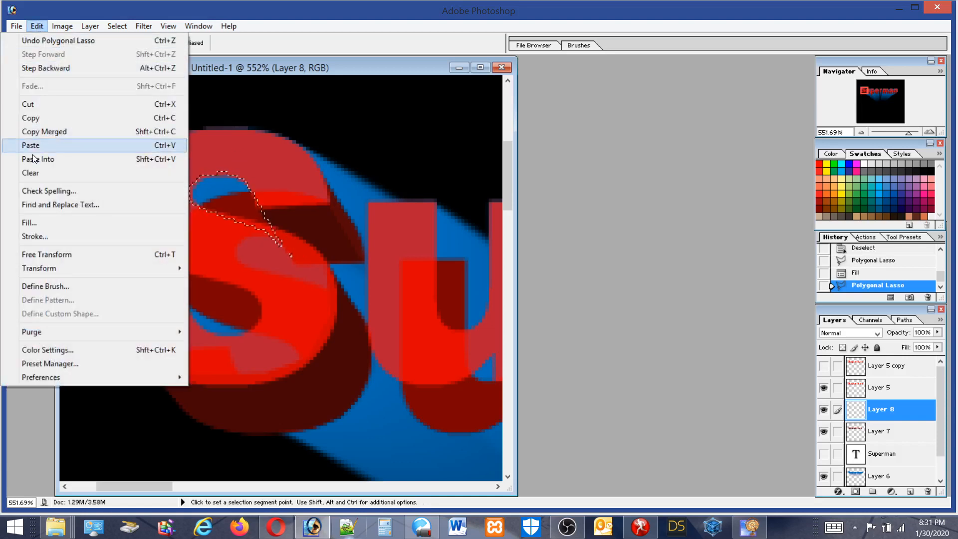
{"action": "left_click", "coordinate": [35, 223]}
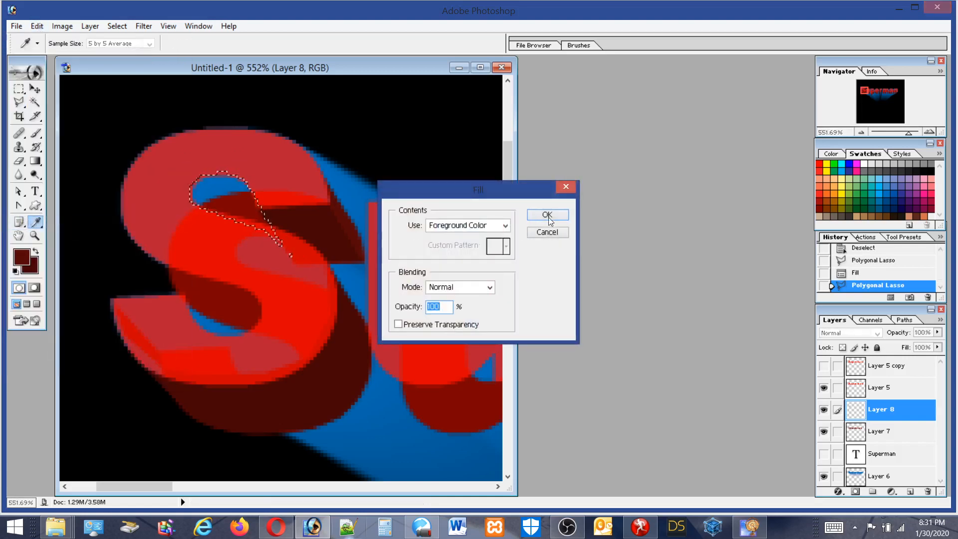
{"action": "left_click", "coordinate": [550, 216]}
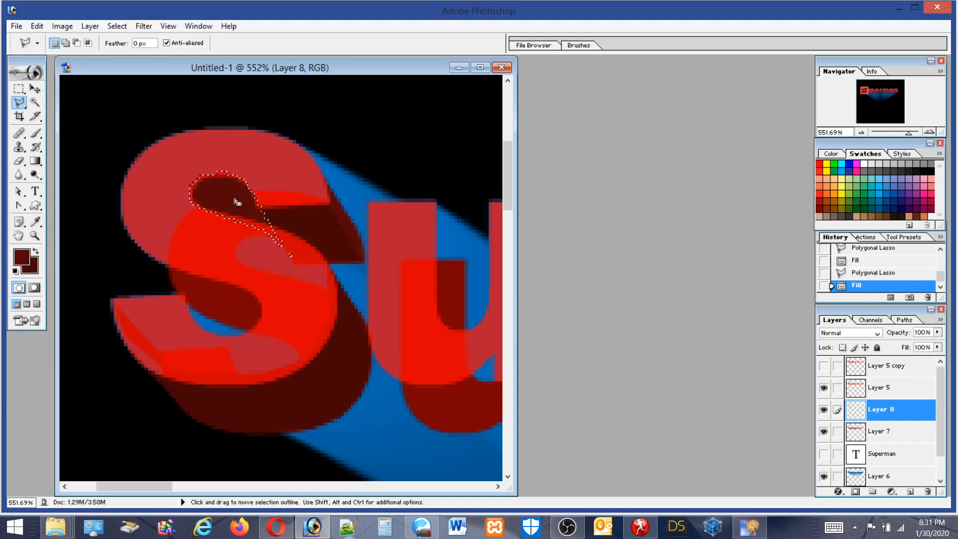
{"action": "key", "text": "ctrl+d"}
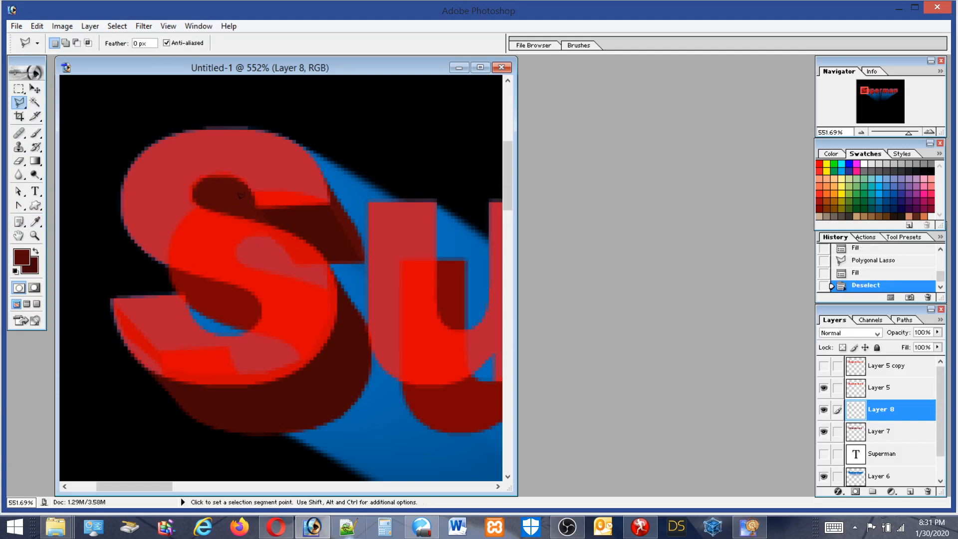
Fill a small polygonal lasso selection over the blue gap in the S's lower inner opening with the foreground color
{"action": "left_click", "coordinate": [186, 297]}
{"action": "double_click", "coordinate": [177, 312]}
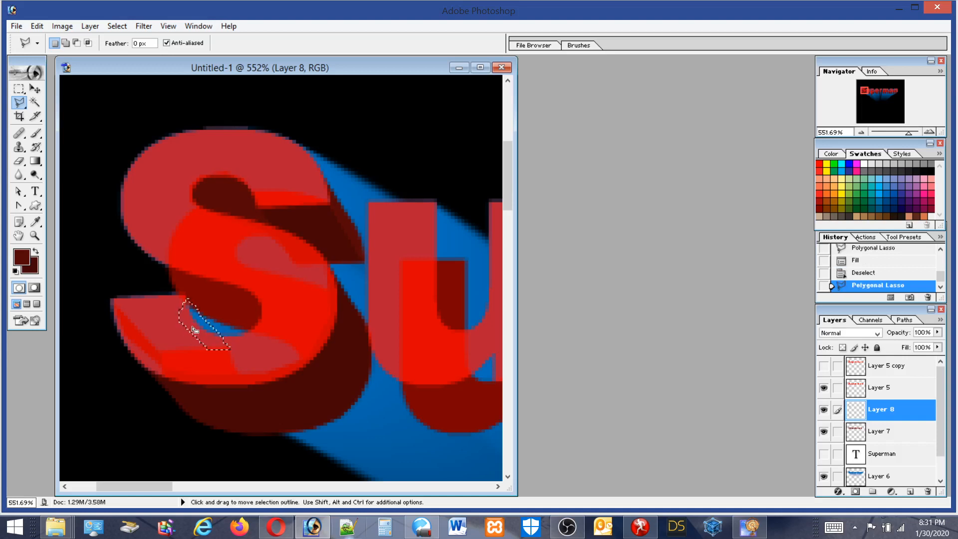
{"action": "left_click", "coordinate": [38, 26]}
{"action": "left_click", "coordinate": [28, 222]}
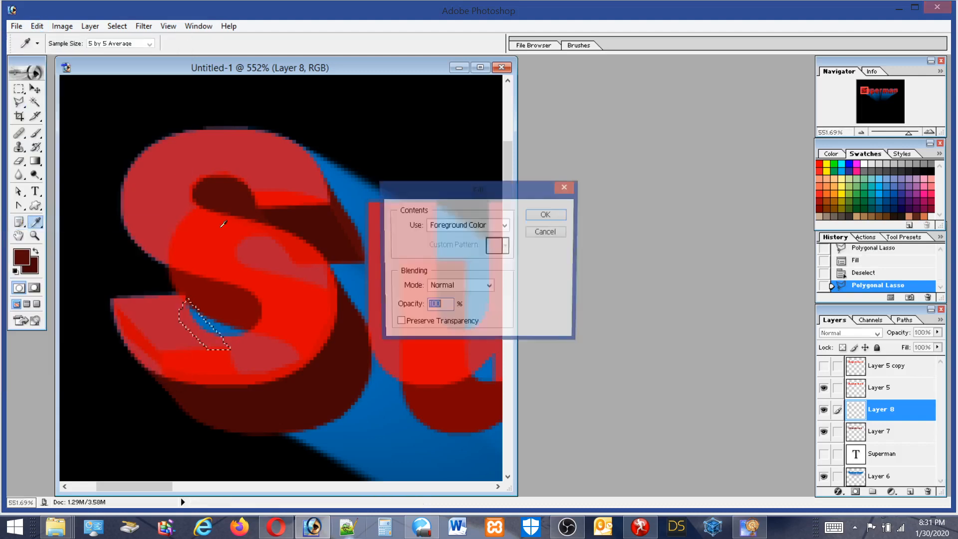
{"action": "left_click", "coordinate": [544, 214]}
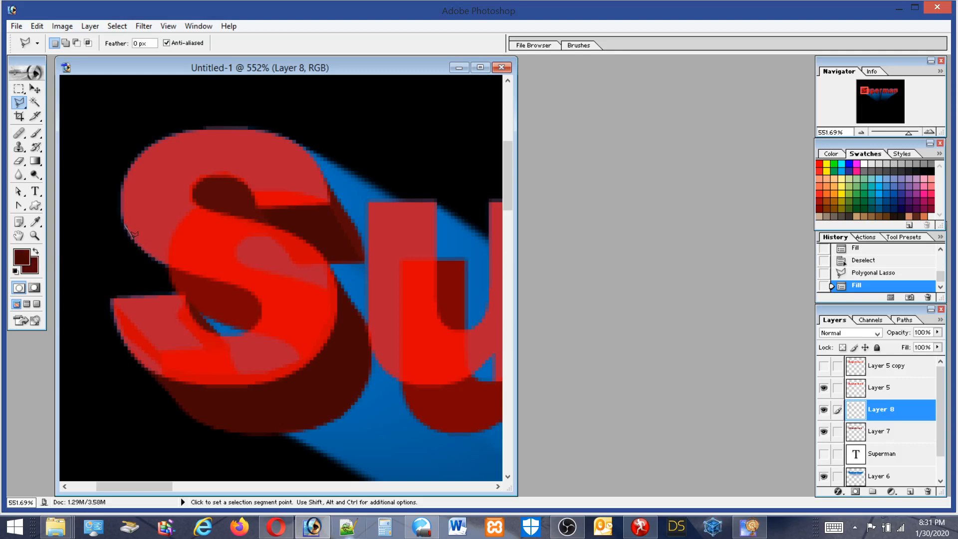
Outline the side beneath the S's middle stroke, including most of its lower inner opening, with the Polygonal Lasso
{"action": "left_click", "coordinate": [132, 239]}
{"action": "left_click", "coordinate": [269, 306]}
{"action": "left_click", "coordinate": [255, 273]}
{"action": "left_click", "coordinate": [128, 227]}
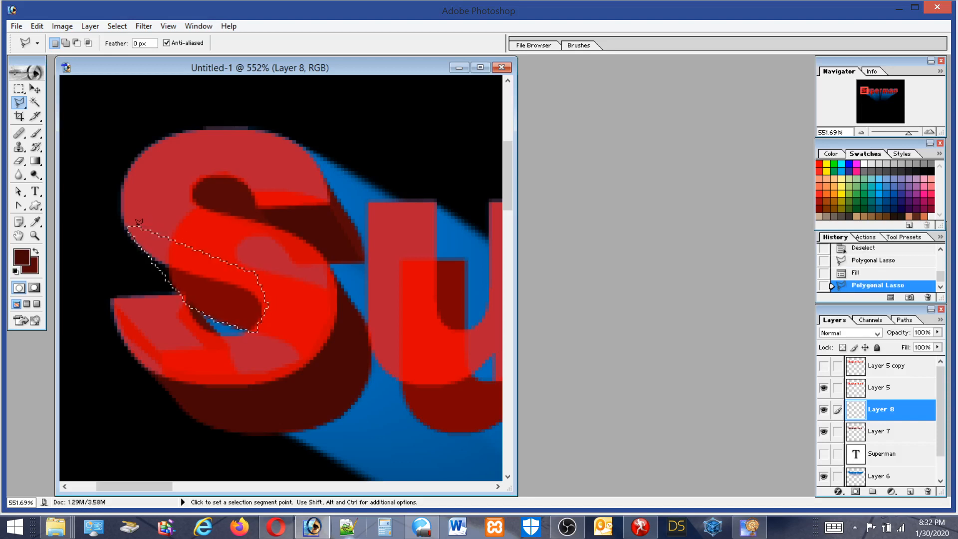
Fill the selected side beneath the S's middle stroke with the foreground color at 100% opacity in Normal mode, and deselect it
{"action": "left_click", "coordinate": [37, 26]}
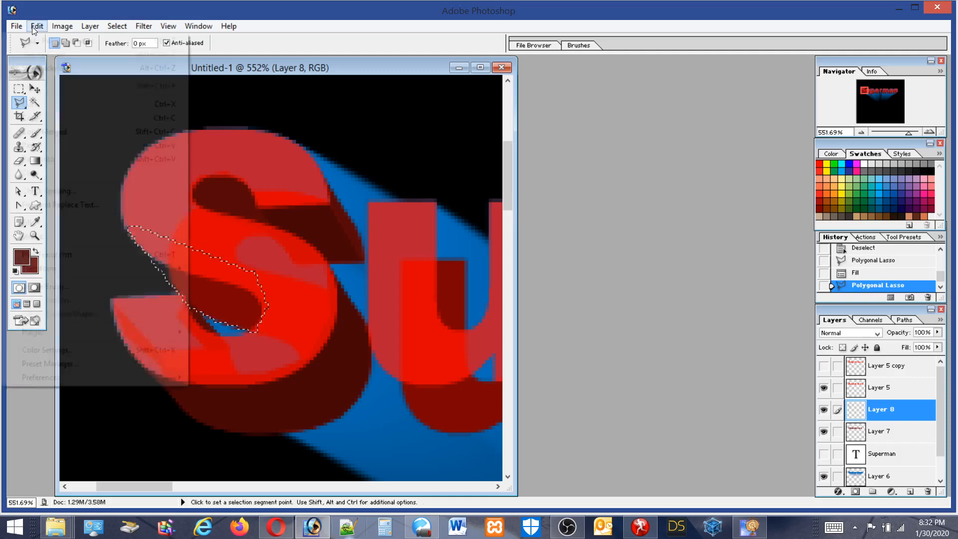
{"action": "left_click", "coordinate": [28, 225]}
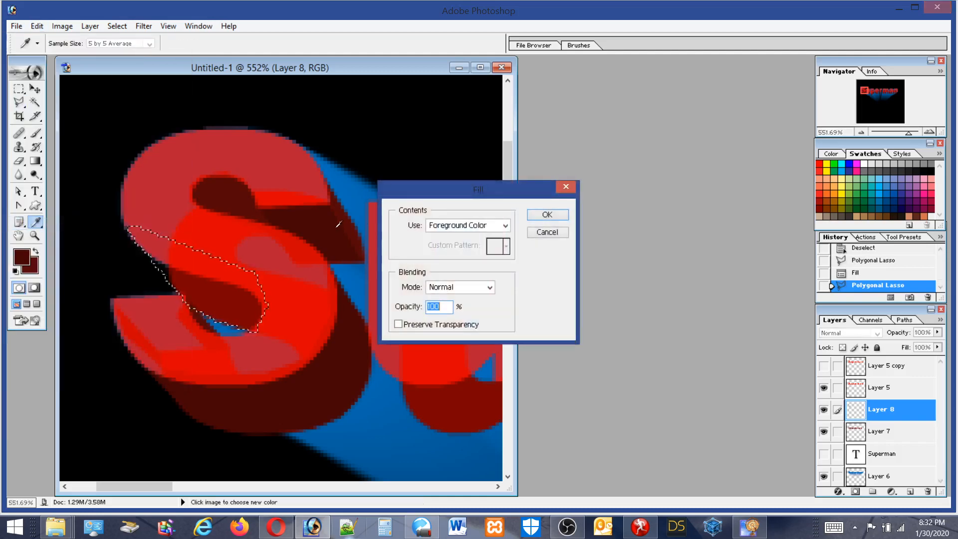
{"action": "key", "text": "Return"}
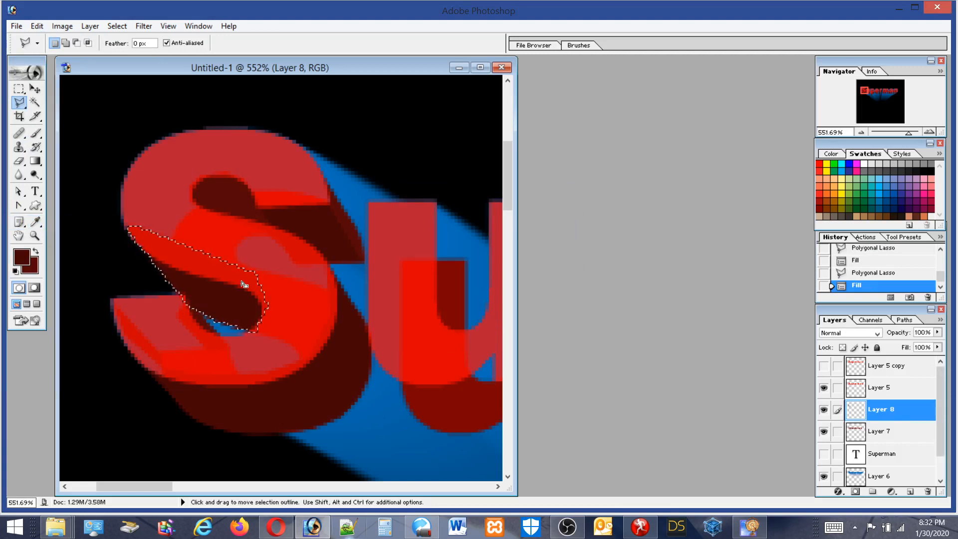
{"action": "left_click", "coordinate": [184, 223]}
{"action": "left_click", "coordinate": [183, 222]}
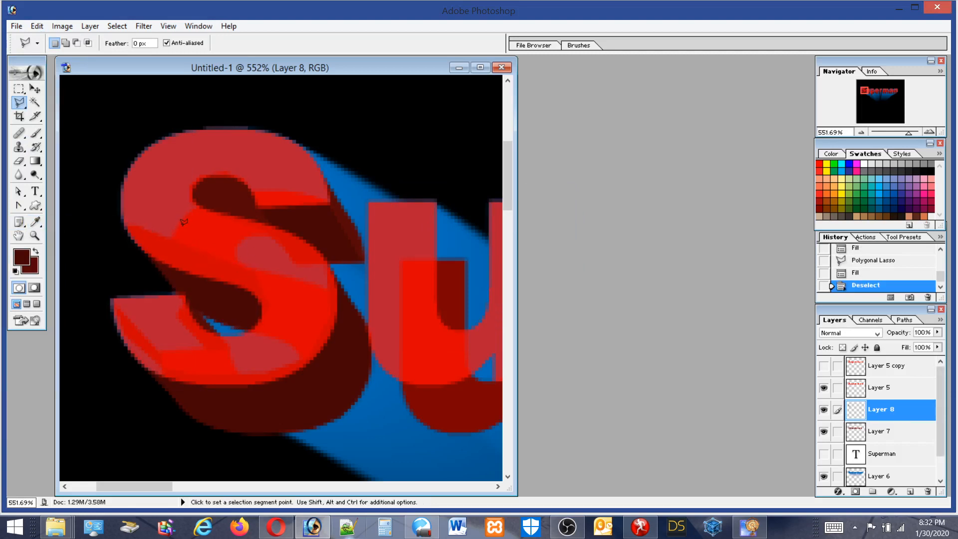
Raise Layer 5's opacity to 100% and hide the blue glow on Layer 6
{"action": "left_click", "coordinate": [893, 386]}
{"action": "left_click", "coordinate": [938, 332]}
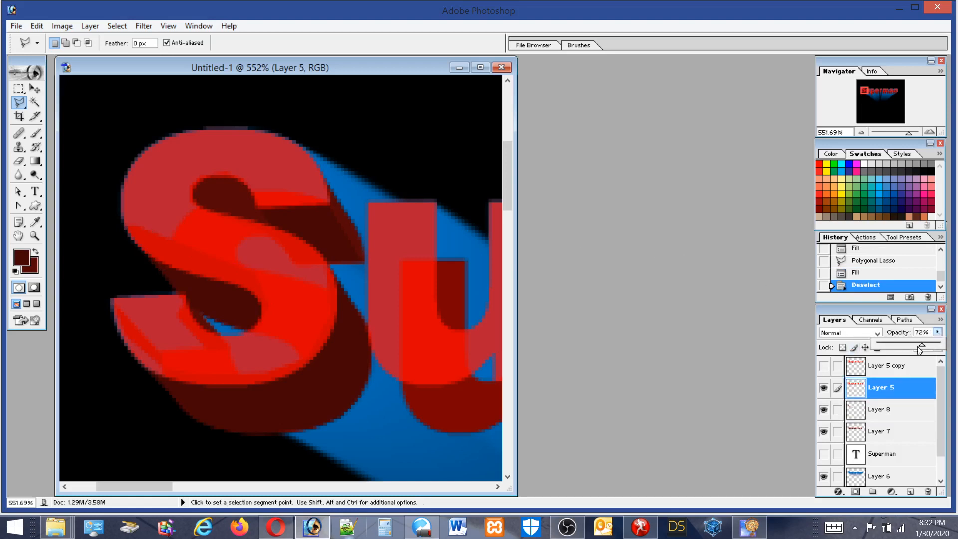
{"action": "left_click_drag", "start_coordinate": [919, 344], "coordinate": [956, 343]}
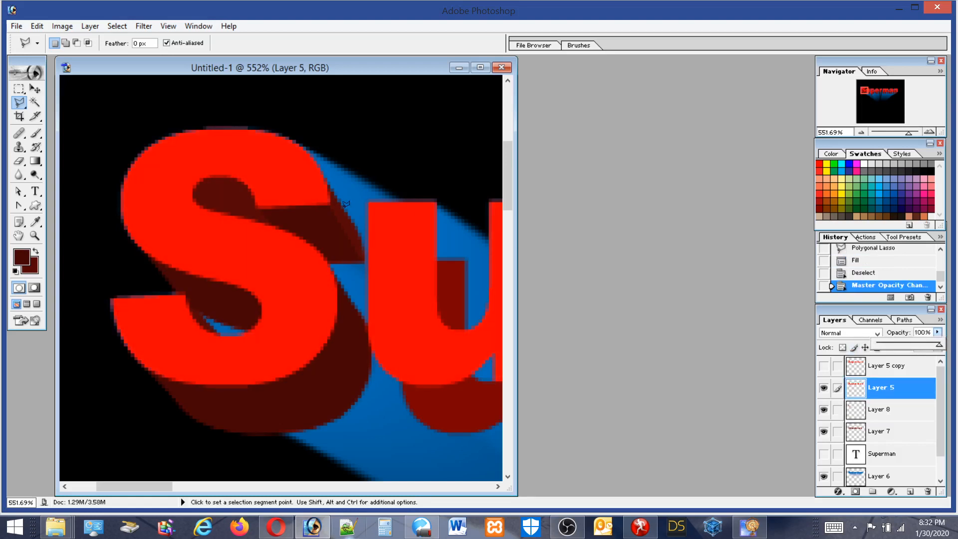
{"action": "double_click", "coordinate": [29, 238]}
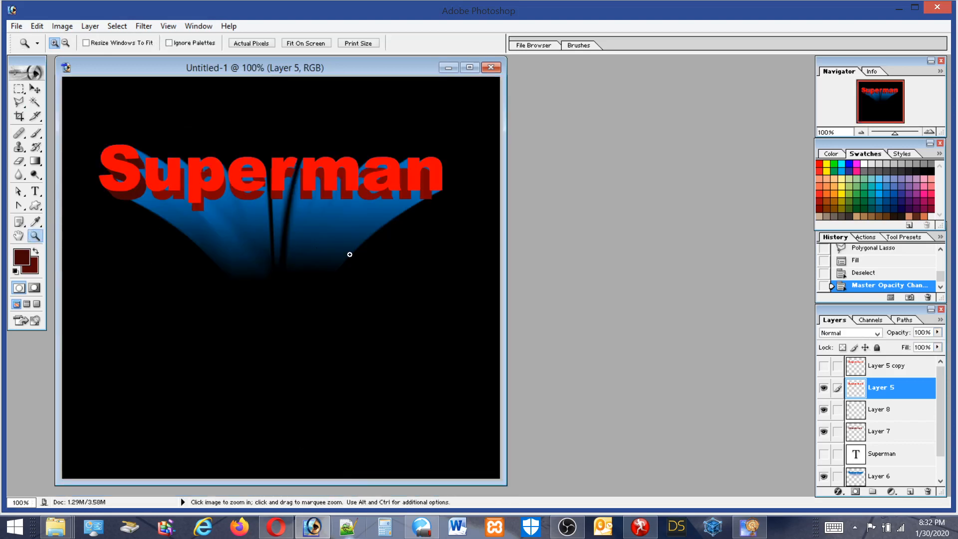
{"action": "left_click", "coordinate": [823, 476]}
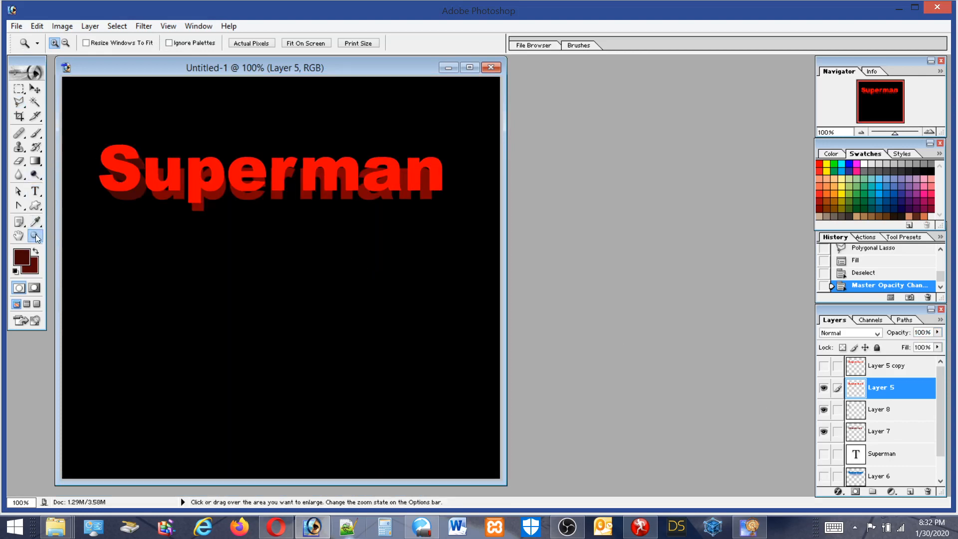
Load the filled side faces of the S on Layer 8 as a selection
{"action": "left_click_drag", "start_coordinate": [86, 111], "coordinate": [188, 237]}
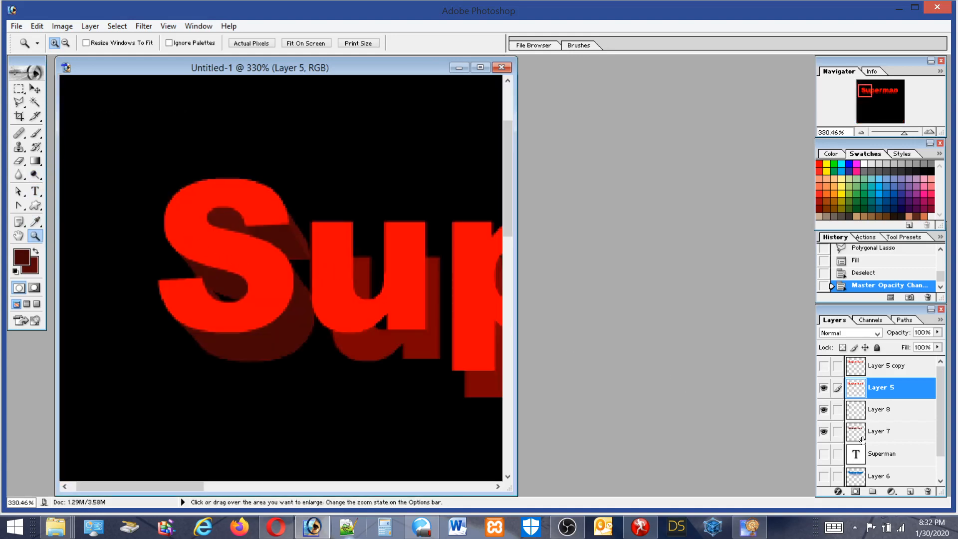
{"action": "left_click", "coordinate": [881, 413]}
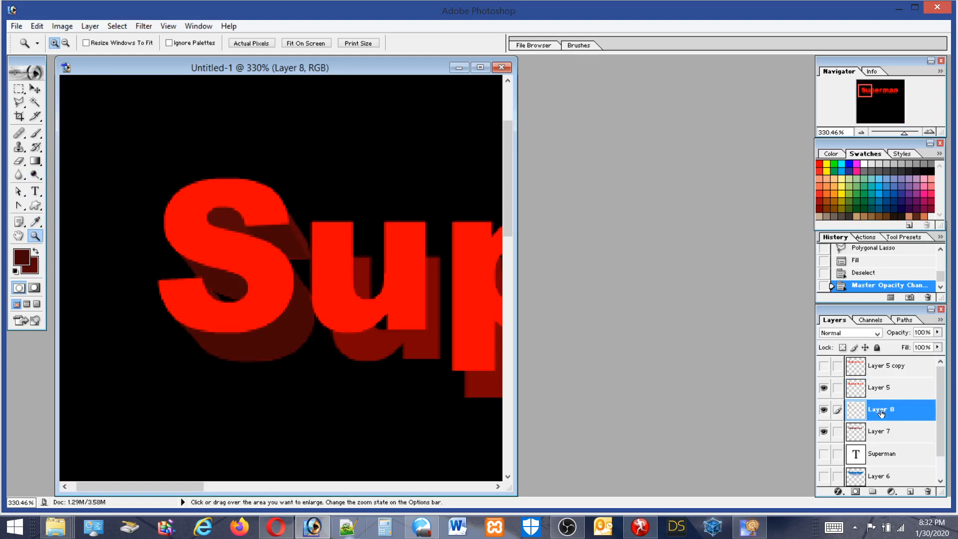
{"action": "left_click", "coordinate": [880, 413], "text": "ctrl"}
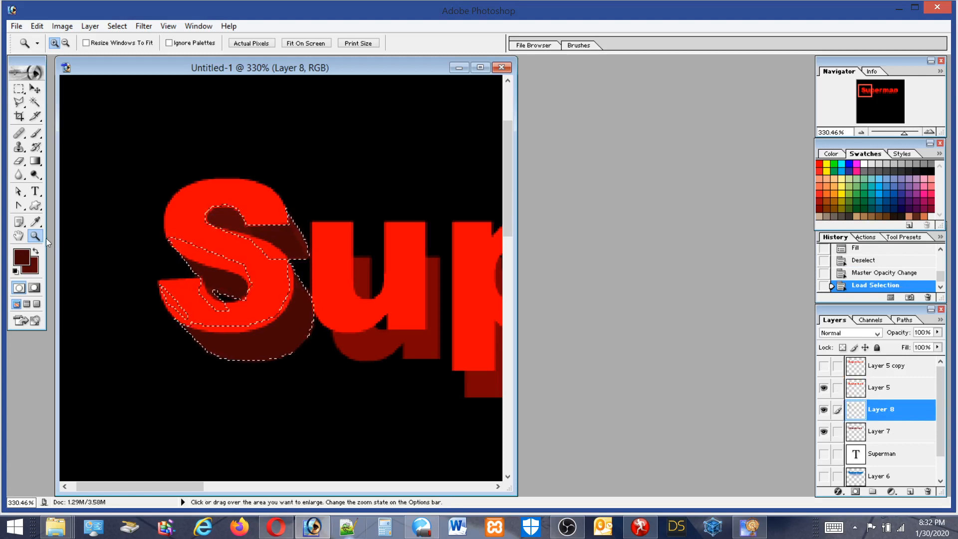
Prepare the Brush tool with a 5 px diameter for shading around the S's lower inner opening
{"action": "left_click_drag", "start_coordinate": [174, 262], "coordinate": [257, 332]}
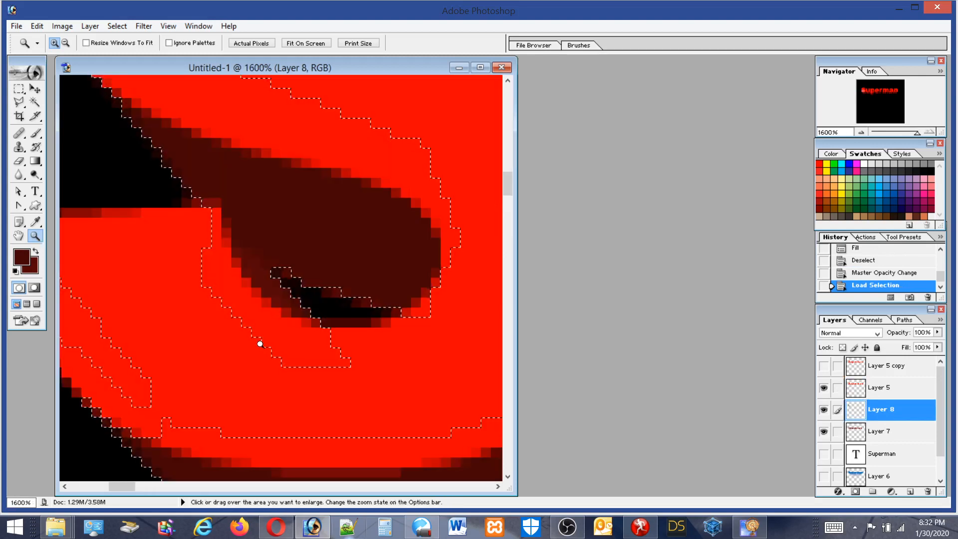
{"action": "left_click", "coordinate": [35, 133]}
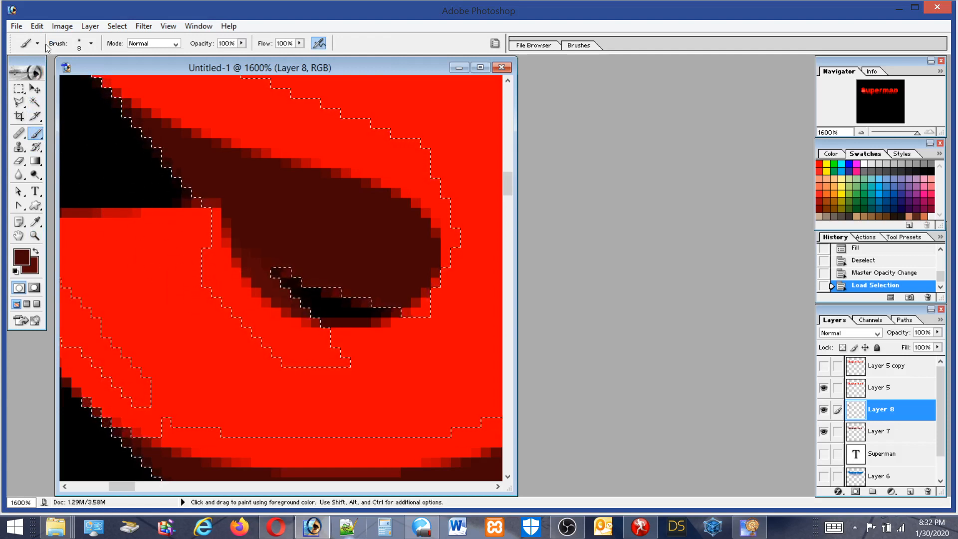
{"action": "left_click", "coordinate": [77, 45]}
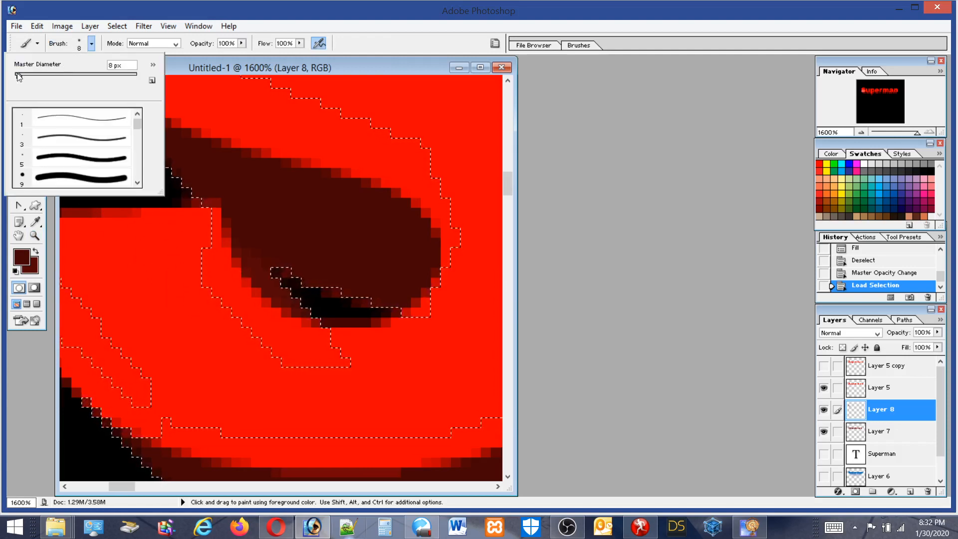
{"action": "left_click_drag", "start_coordinate": [18, 75], "coordinate": [16, 75]}
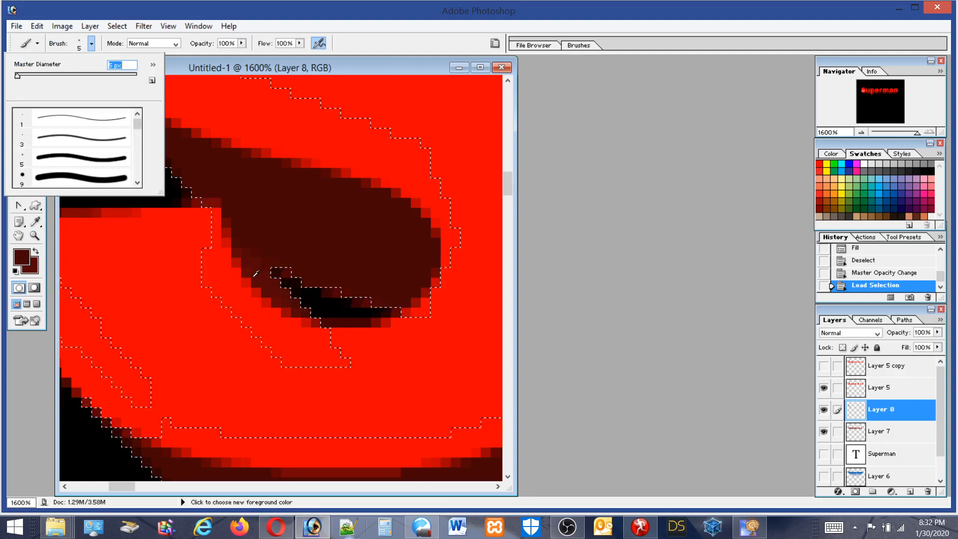
Sample a brighter red and brush a soft highlight along the lower-left edge of the S's lower inner opening, undoing and redoing the stroke
{"action": "left_click", "coordinate": [77, 299], "text": "alt"}
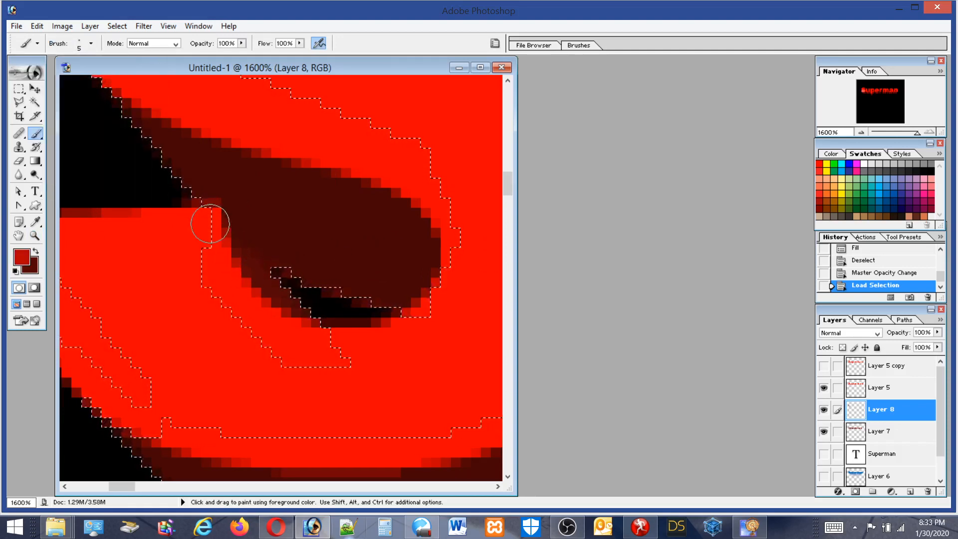
{"action": "left_click_drag", "start_coordinate": [207, 216], "coordinate": [242, 265]}
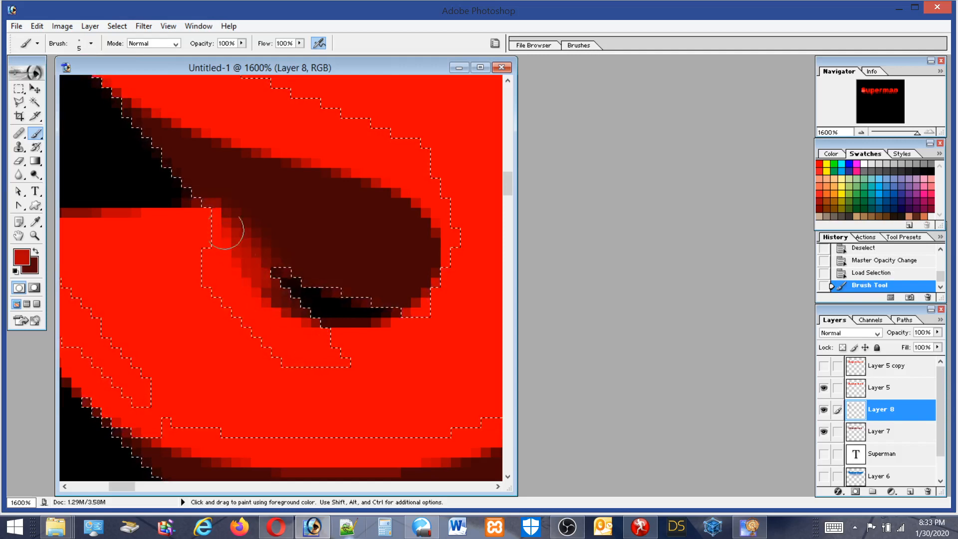
{"action": "left_click", "coordinate": [36, 27]}
{"action": "left_click", "coordinate": [35, 41]}
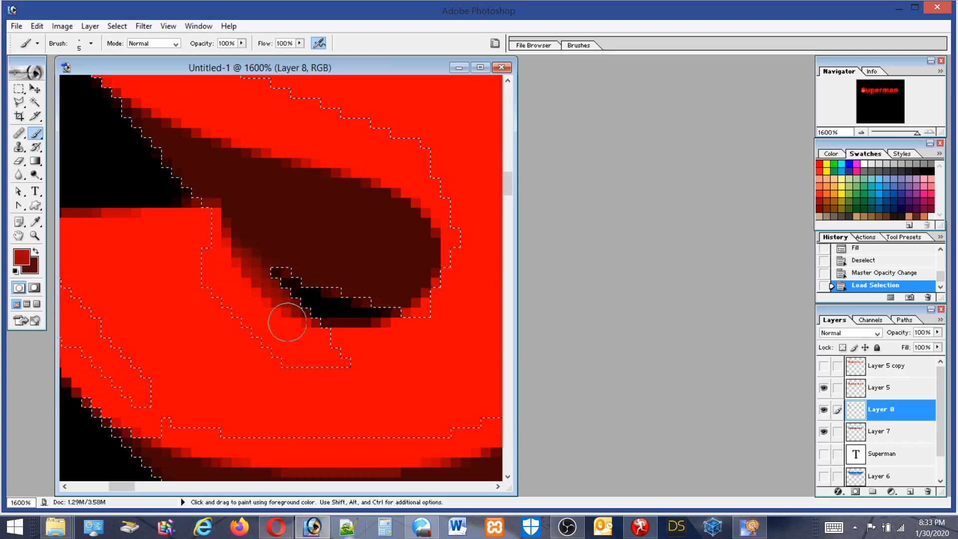
{"action": "left_click", "coordinate": [196, 238]}
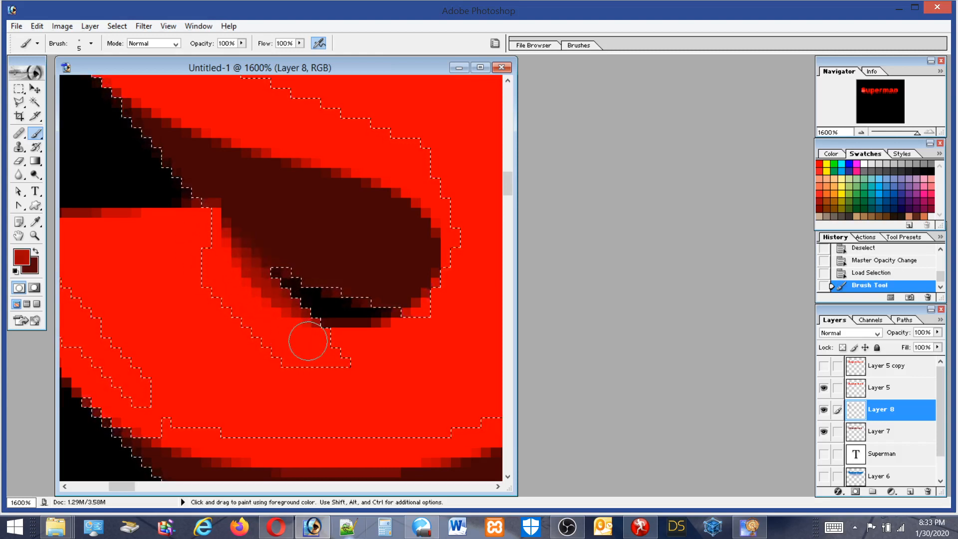
Brush the medium red along the outer slanted side face at the end of the S's upper stroke
{"action": "double_click", "coordinate": [35, 236]}
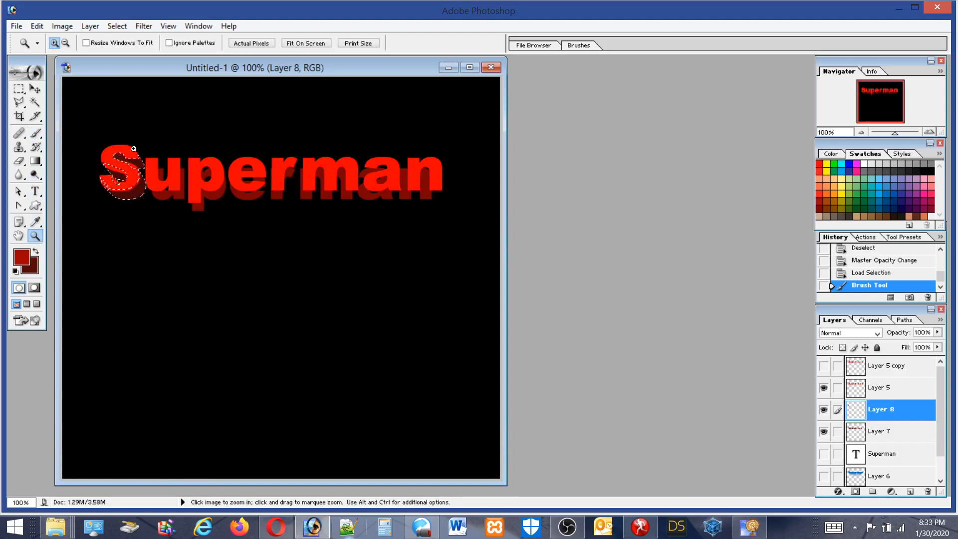
{"action": "left_click_drag", "start_coordinate": [126, 144], "coordinate": [164, 189]}
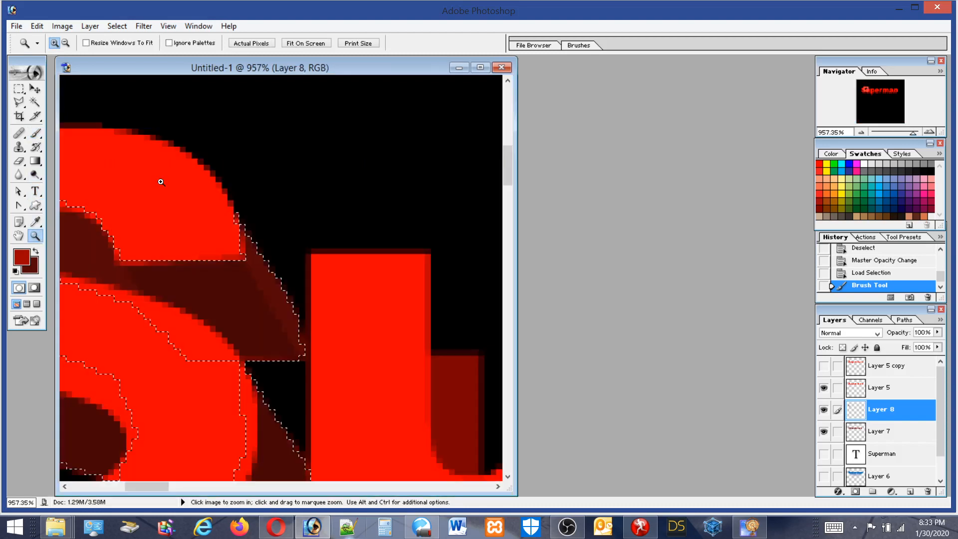
{"action": "left_click", "coordinate": [36, 133]}
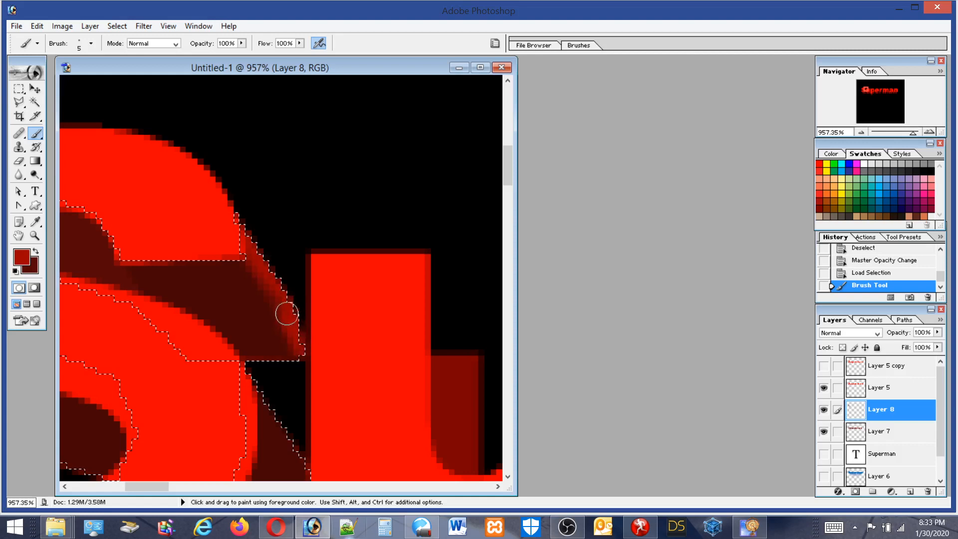
{"action": "left_click_drag", "start_coordinate": [232, 221], "coordinate": [272, 262]}
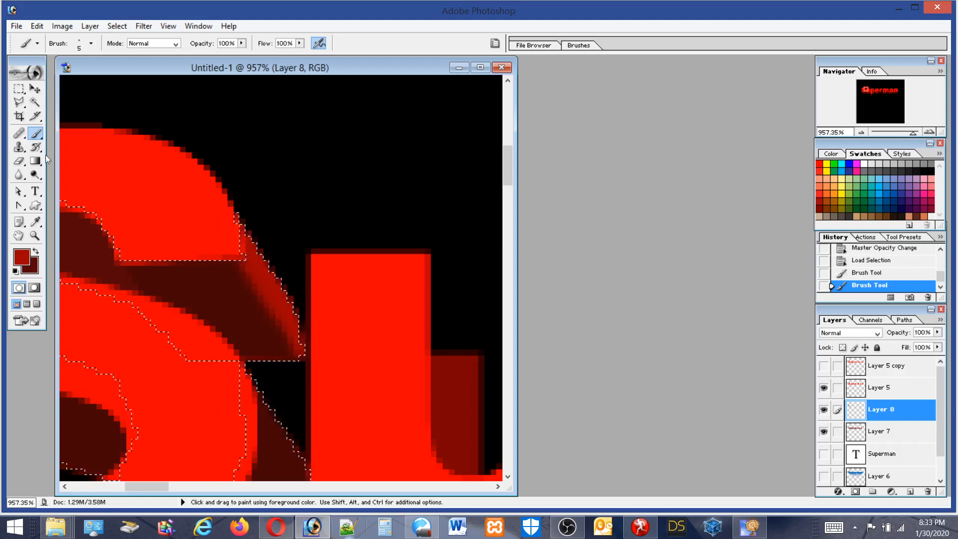
Subtract the highlighted outer strip at the end of the S's upper stroke from the selection with the Polygonal Lasso
{"action": "left_click", "coordinate": [19, 102]}
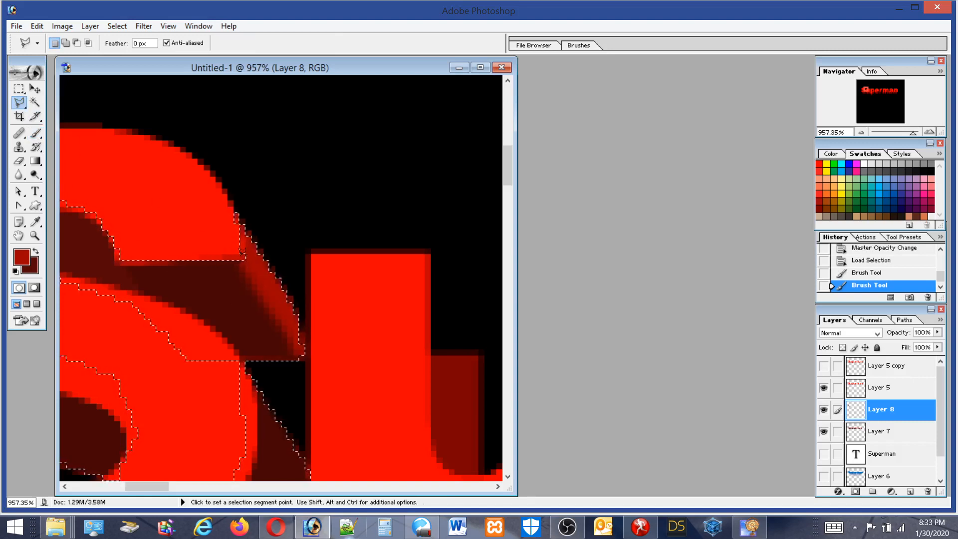
{"action": "left_click", "coordinate": [245, 259], "text": "shift"}
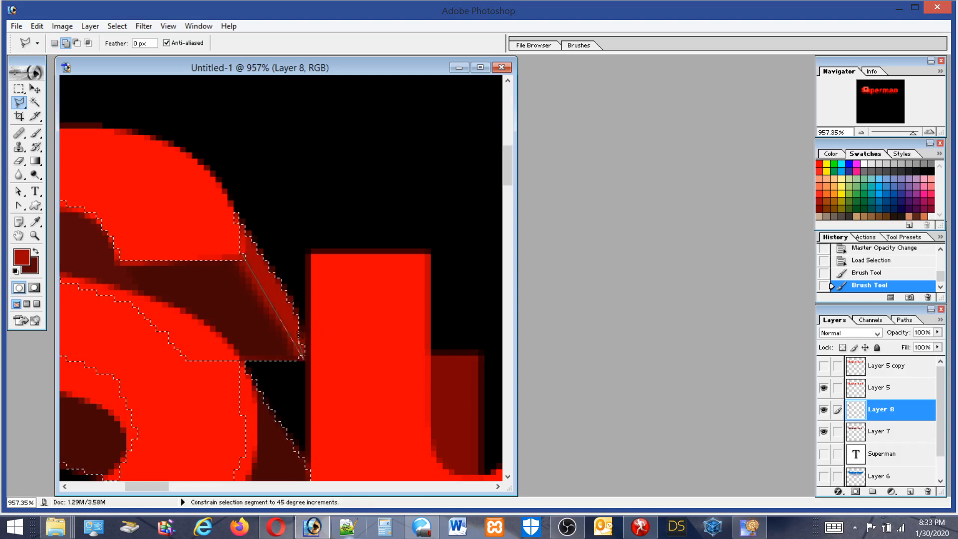
{"action": "double_click", "coordinate": [299, 341]}
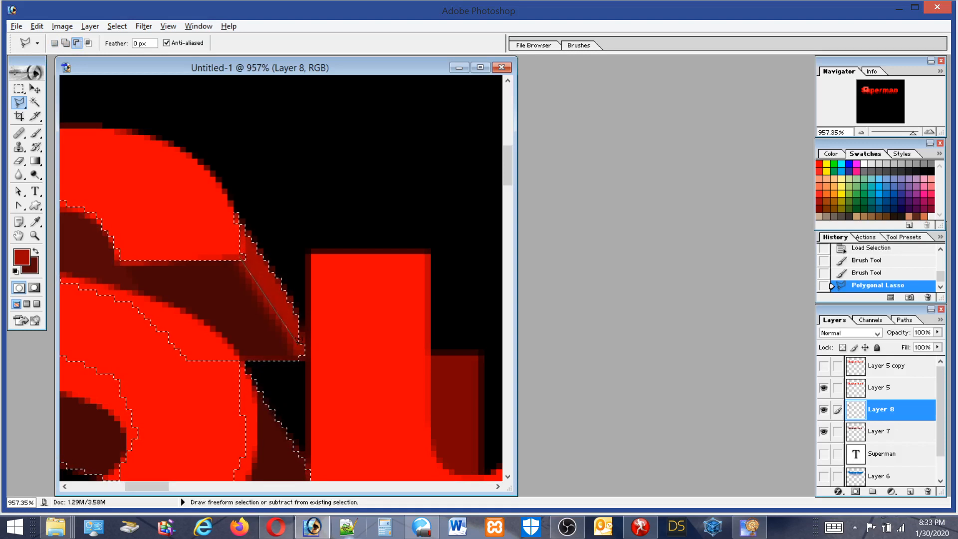
{"action": "left_click", "coordinate": [322, 300]}
{"action": "double_click", "coordinate": [207, 174]}
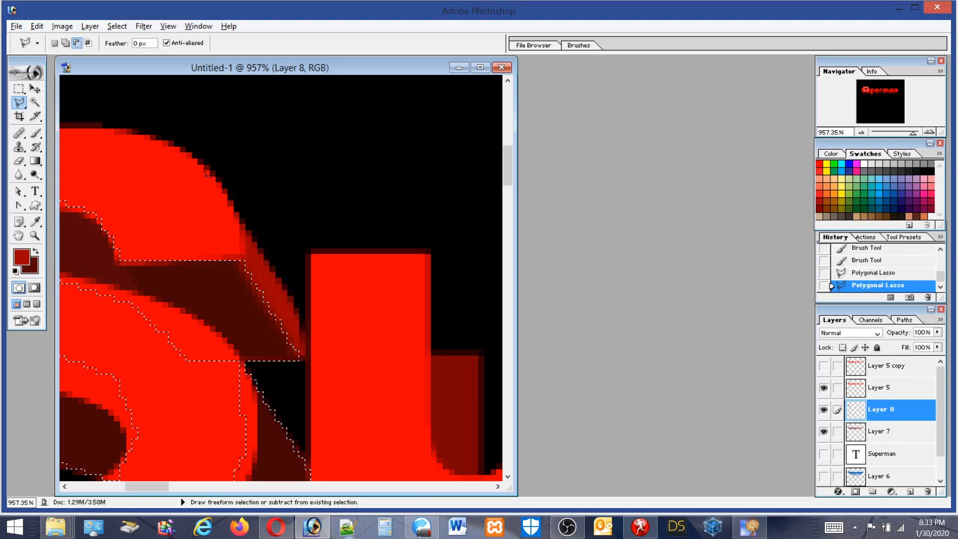
{"action": "left_click", "coordinate": [207, 174]}
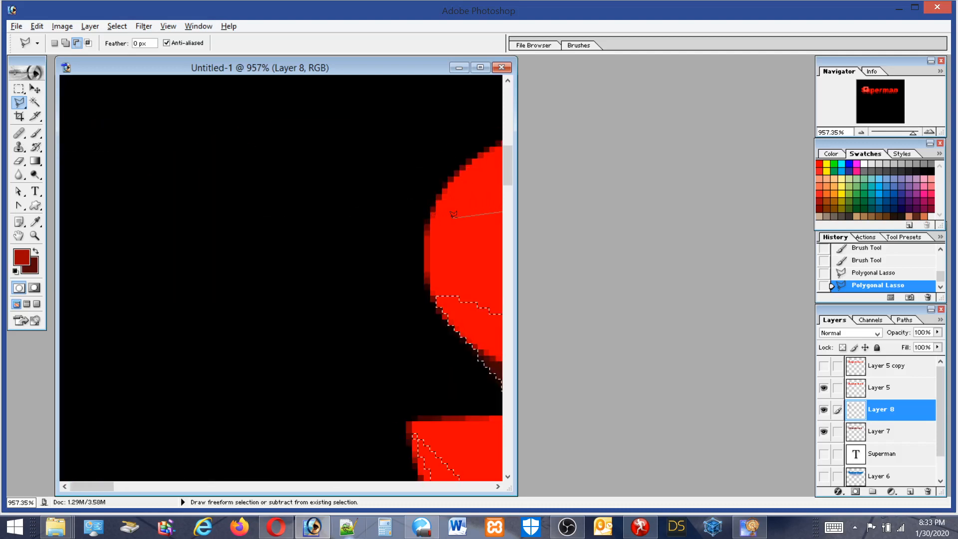
{"action": "double_click", "coordinate": [453, 214]}
Widen the document window and subtract the S's upper inner opening from the selection with the Polygonal Lasso
{"action": "left_click_drag", "start_coordinate": [517, 222], "coordinate": [745, 225]}
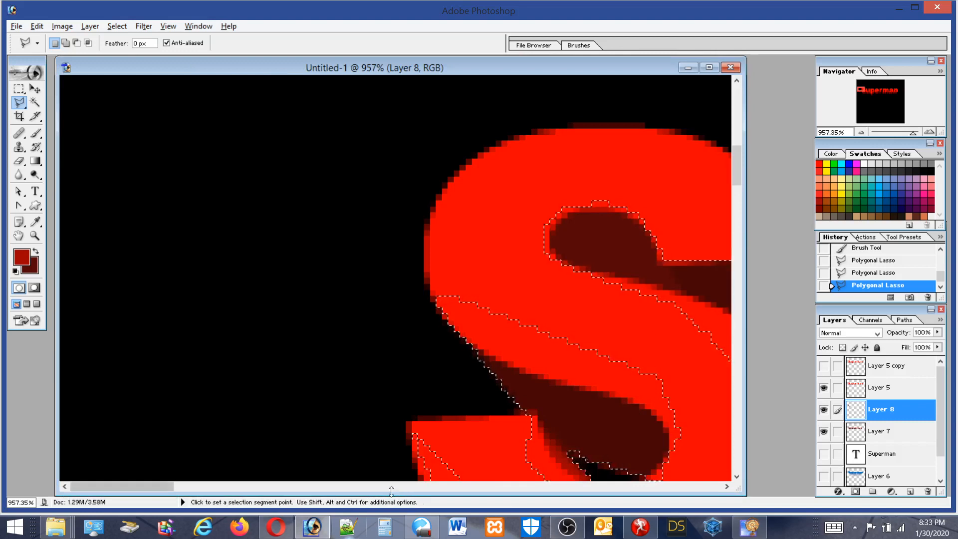
{"action": "left_click_drag", "start_coordinate": [160, 488], "coordinate": [216, 498]}
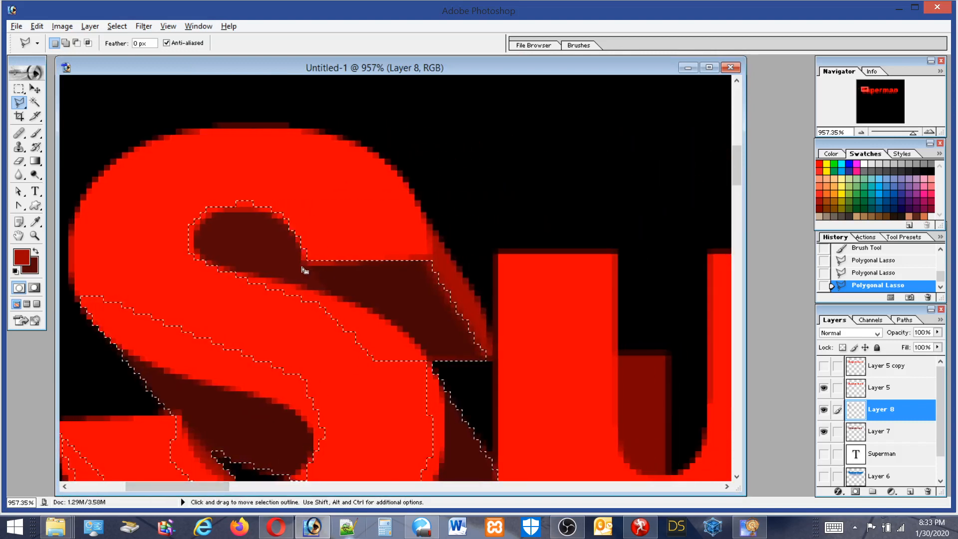
{"action": "key", "text": "shift"}
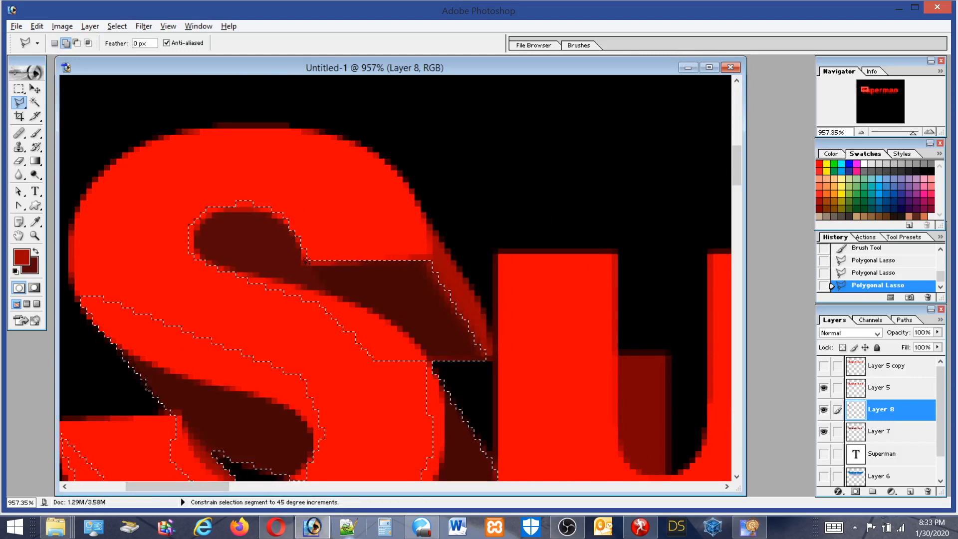
{"action": "key", "text": "alt"}
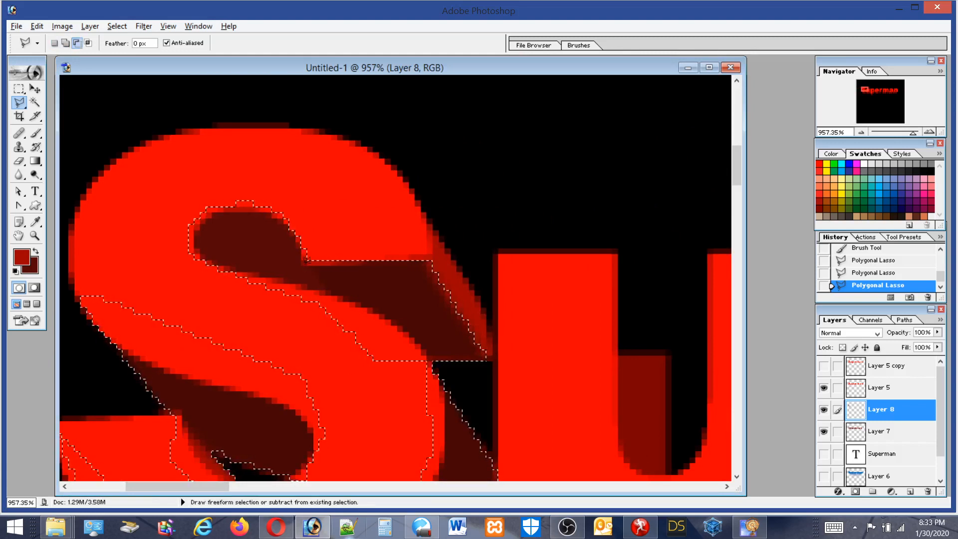
{"action": "left_click", "coordinate": [305, 260], "text": "alt"}
{"action": "left_click", "coordinate": [290, 360]}
{"action": "left_click", "coordinate": [128, 249]}
{"action": "left_click", "coordinate": [183, 182]}
{"action": "double_click", "coordinate": [316, 175]}
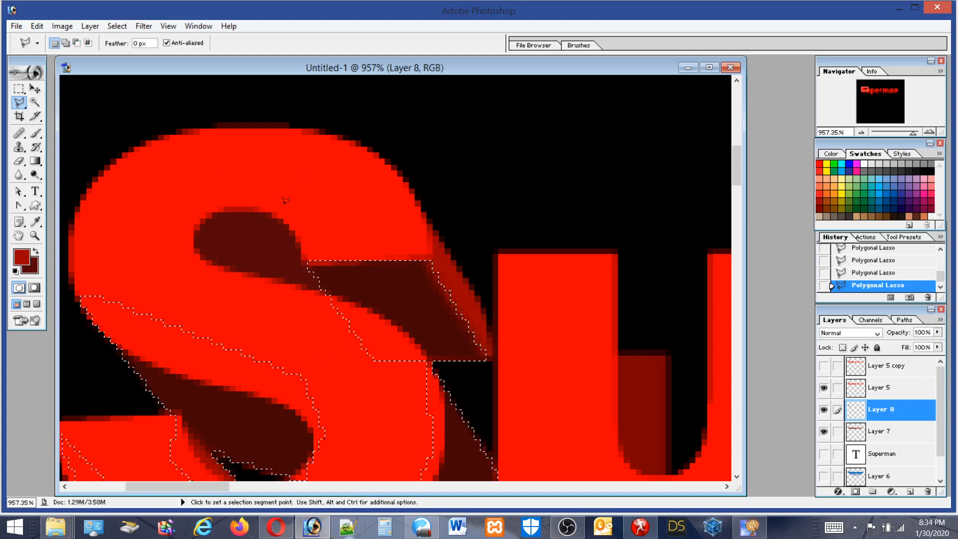
Brush dark red 530606 over the selected underside face of the S's upper stroke
{"action": "left_click", "coordinate": [36, 133]}
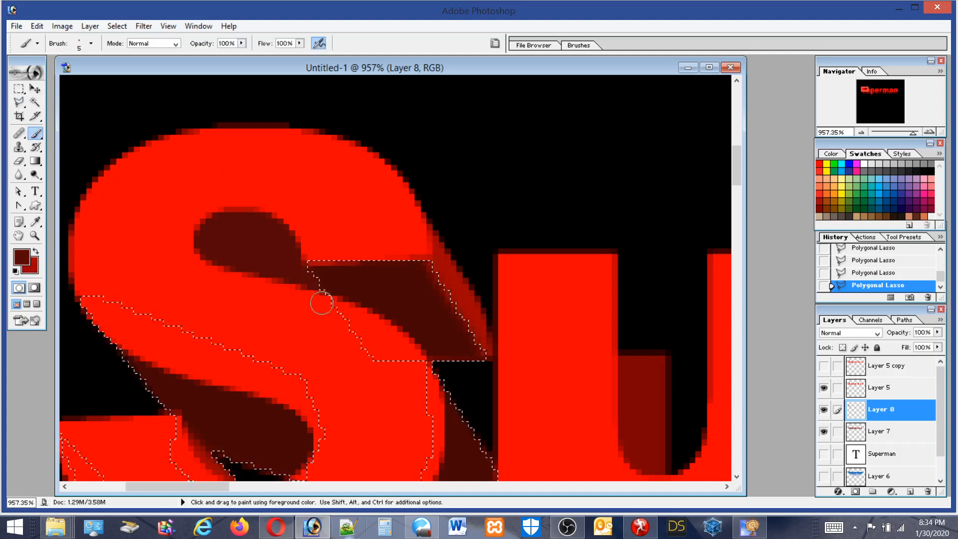
{"action": "left_click_drag", "start_coordinate": [316, 260], "coordinate": [380, 298]}
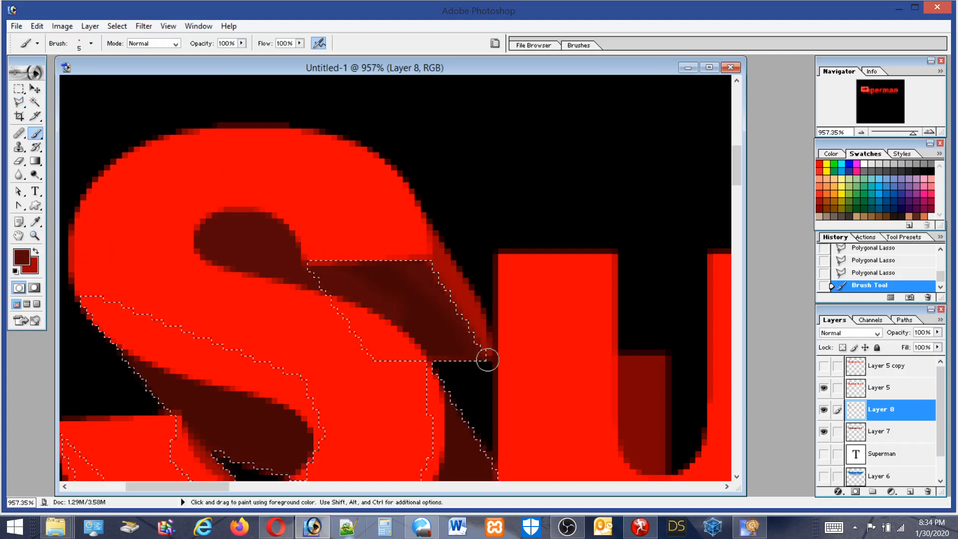
{"action": "left_click_drag", "start_coordinate": [488, 359], "coordinate": [482, 340]}
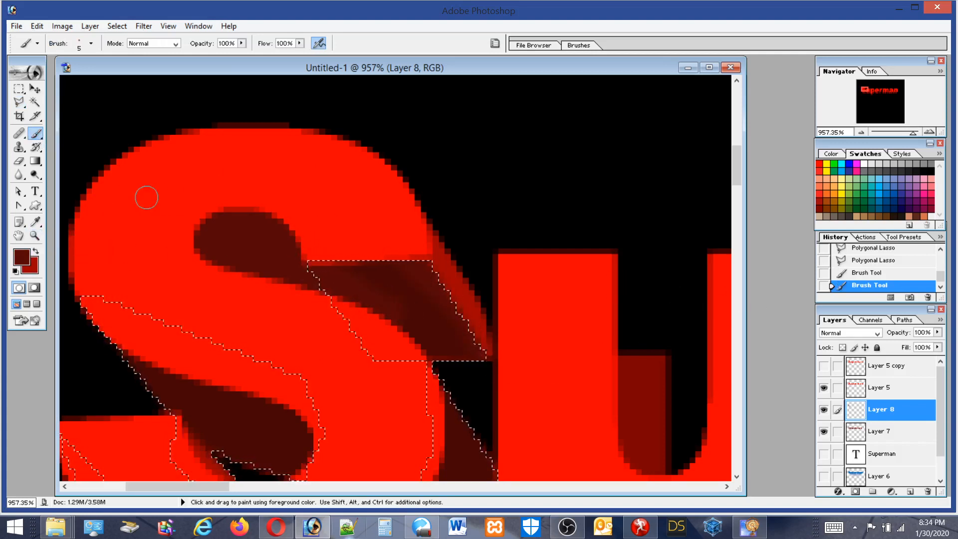
Set the foreground color to 3C0404 and brush over the underside face of the S's upper stroke
{"action": "left_click", "coordinate": [21, 257]}
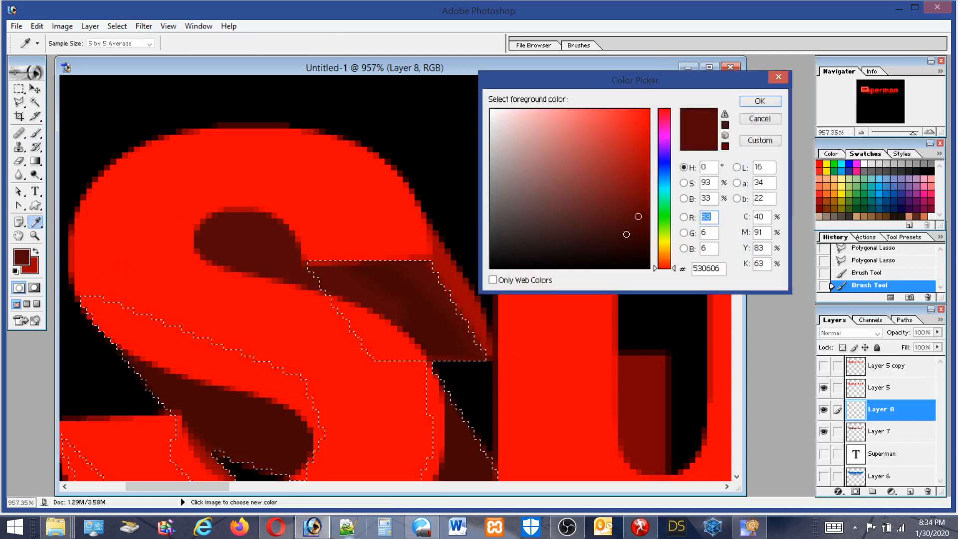
{"action": "left_click", "coordinate": [637, 231]}
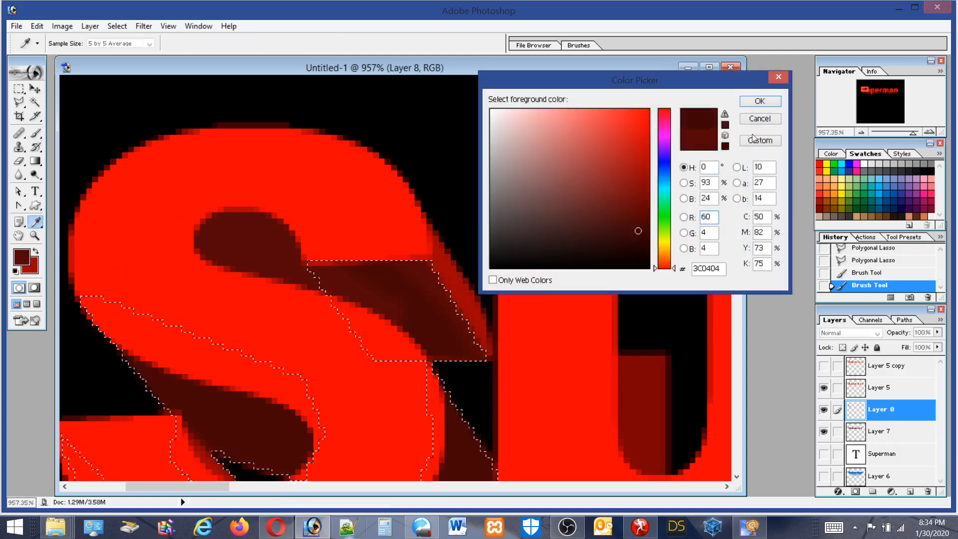
{"action": "left_click", "coordinate": [758, 101]}
{"action": "left_click_drag", "start_coordinate": [322, 274], "coordinate": [375, 353]}
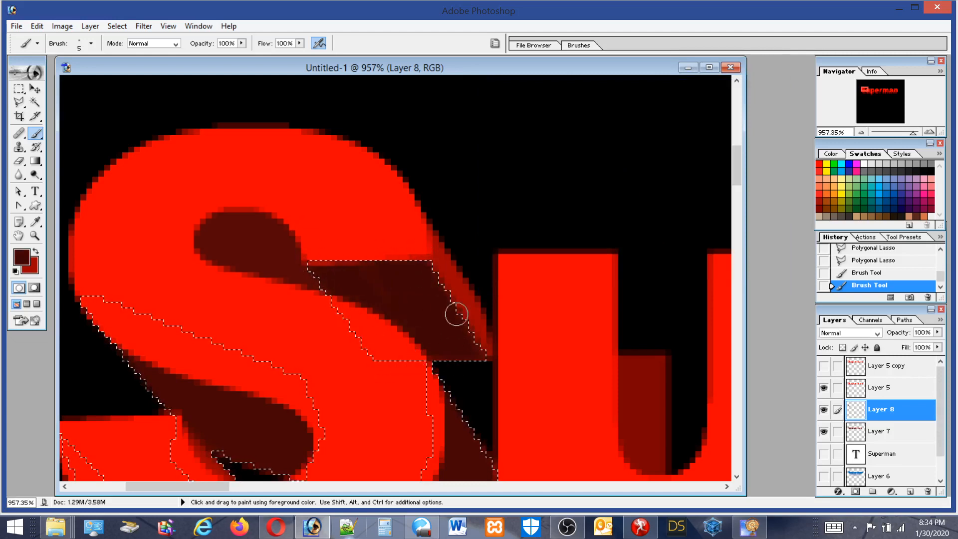
{"action": "left_click_drag", "start_coordinate": [331, 259], "coordinate": [332, 260]}
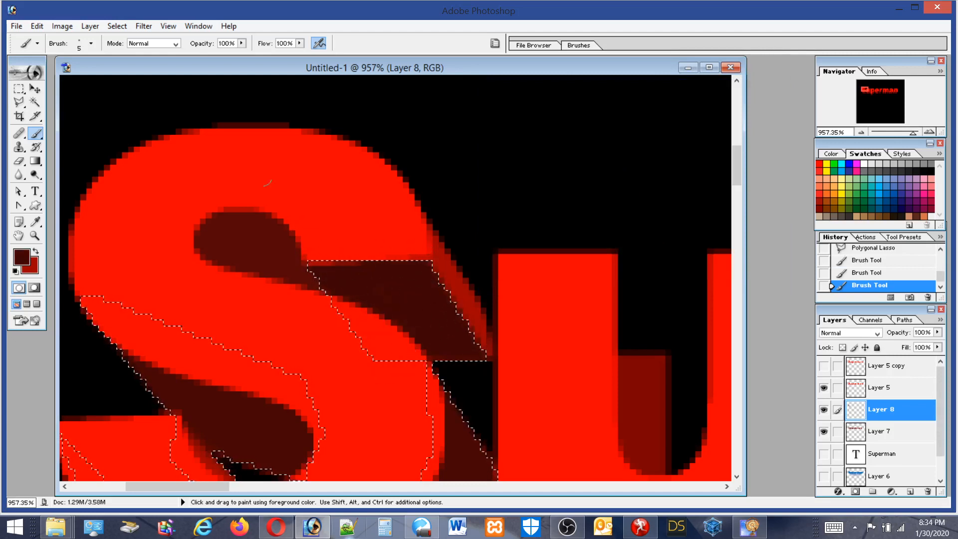
Set the foreground color to 260303 and repaint the underside face of the S's upper stroke with it
{"action": "left_click", "coordinate": [81, 46]}
{"action": "left_click", "coordinate": [81, 47]}
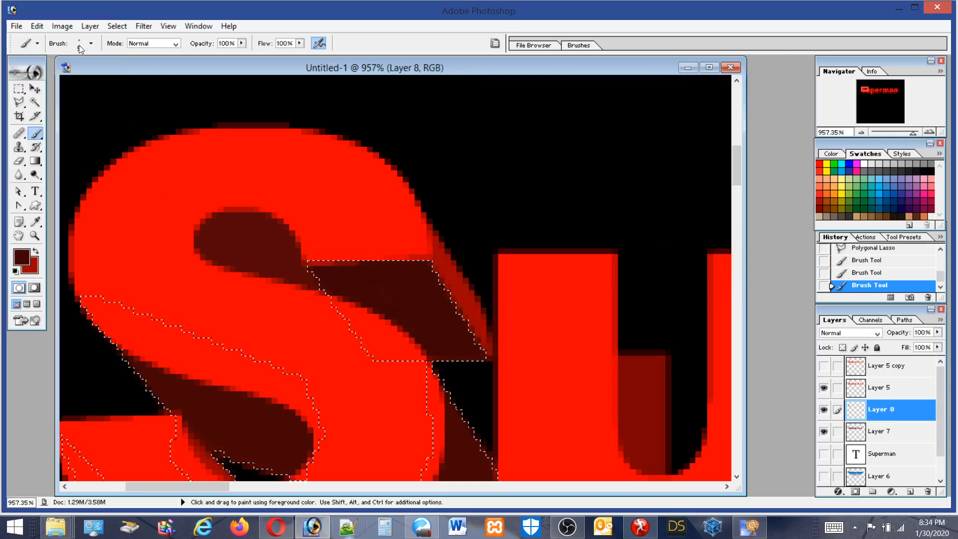
{"action": "left_click", "coordinate": [35, 221]}
{"action": "left_click", "coordinate": [27, 254]}
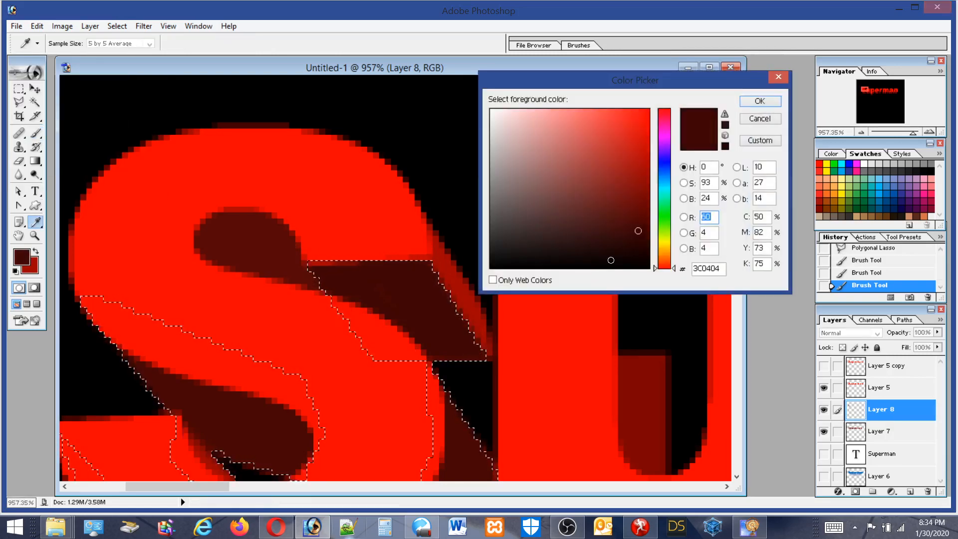
{"action": "left_click", "coordinate": [636, 245]}
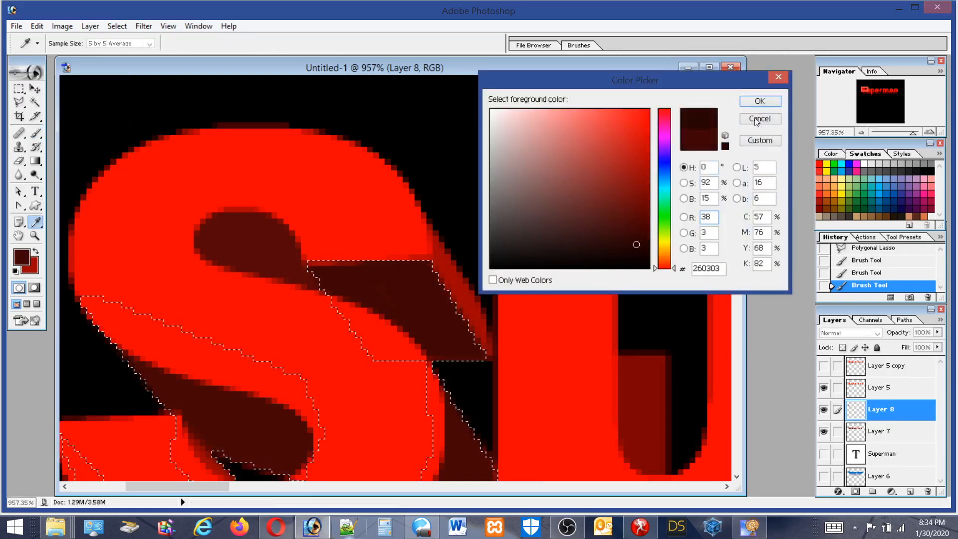
{"action": "left_click", "coordinate": [754, 101]}
{"action": "key", "text": "b"}
{"action": "left_click_drag", "start_coordinate": [312, 259], "coordinate": [424, 382]}
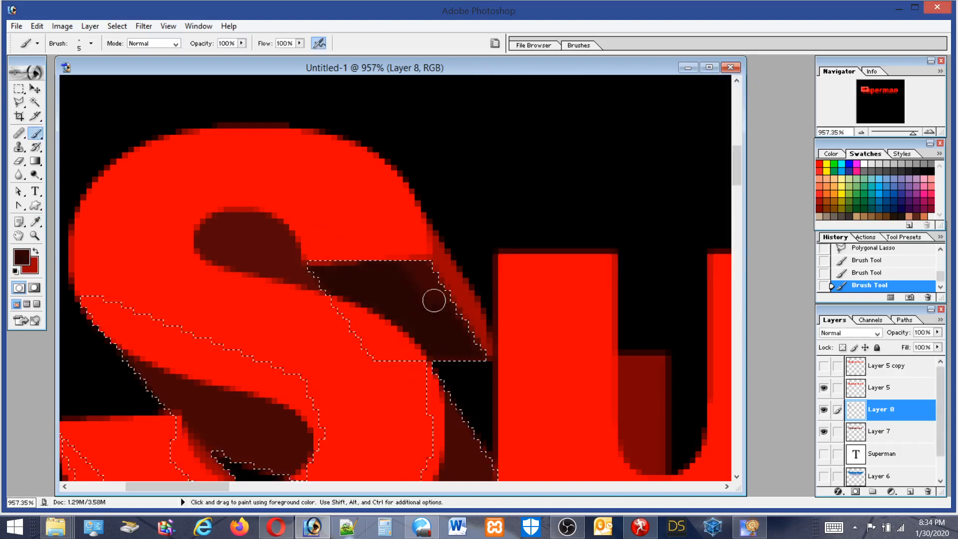
{"action": "left_click", "coordinate": [474, 360]}
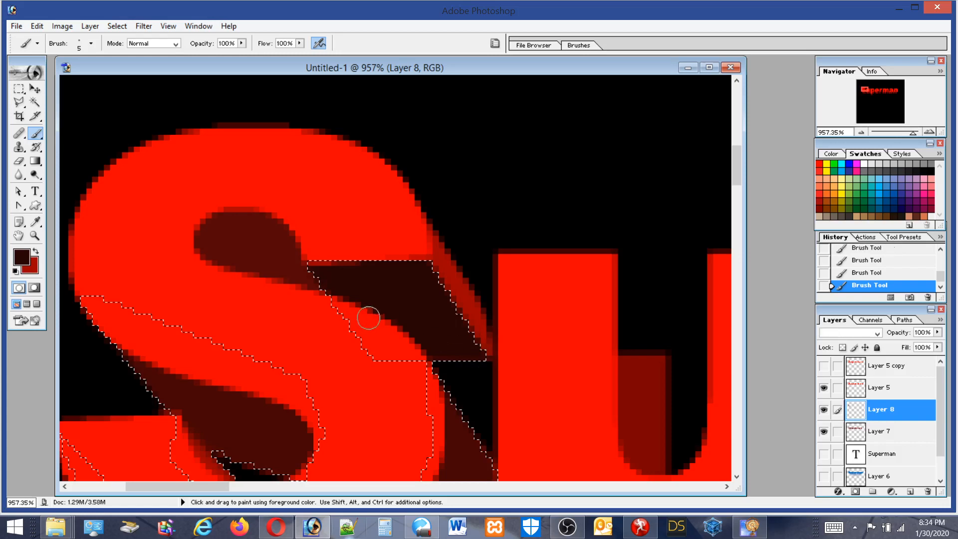
{"action": "left_click_drag", "start_coordinate": [736, 171], "coordinate": [751, 198]}
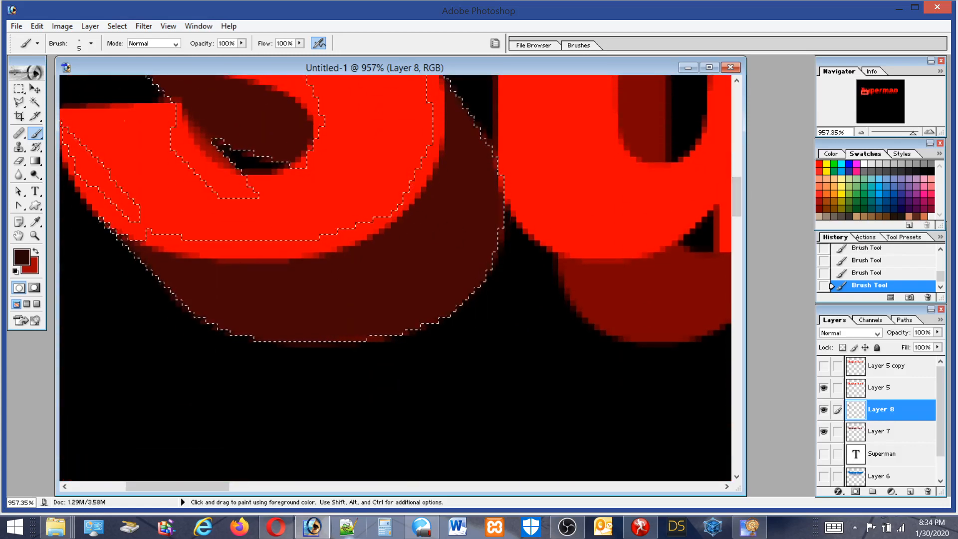
Enlarge the brush to 49 px and paint the S's selected lower side face with the very dark red
{"action": "left_click", "coordinate": [78, 45]}
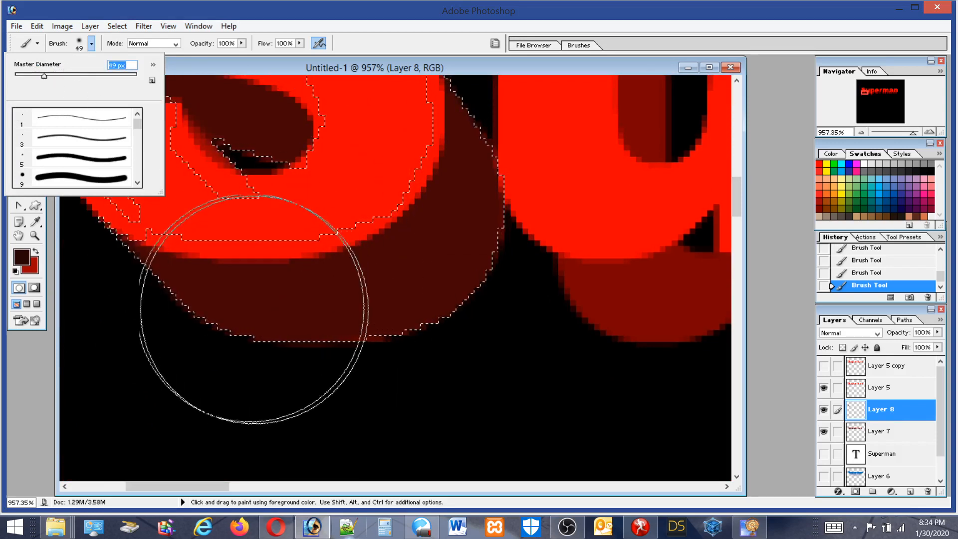
{"action": "mouse_move", "coordinate": [261, 313]}
{"action": "left_mouse_down"}
{"action": "mouse_move", "coordinate": [280, 288]}
{"action": "mouse_move", "coordinate": [346, 346]}
{"action": "mouse_move", "coordinate": [211, 263]}
{"action": "mouse_move", "coordinate": [255, 300]}
{"action": "mouse_move", "coordinate": [369, 348]}
{"action": "mouse_move", "coordinate": [399, 324]}
{"action": "mouse_move", "coordinate": [353, 279]}
{"action": "mouse_move", "coordinate": [364, 251]}
{"action": "mouse_move", "coordinate": [399, 307]}
{"action": "mouse_move", "coordinate": [351, 254]}
{"action": "mouse_move", "coordinate": [344, 267]}
{"action": "mouse_move", "coordinate": [392, 326]}
{"action": "mouse_move", "coordinate": [265, 280]}
{"action": "left_mouse_up"}
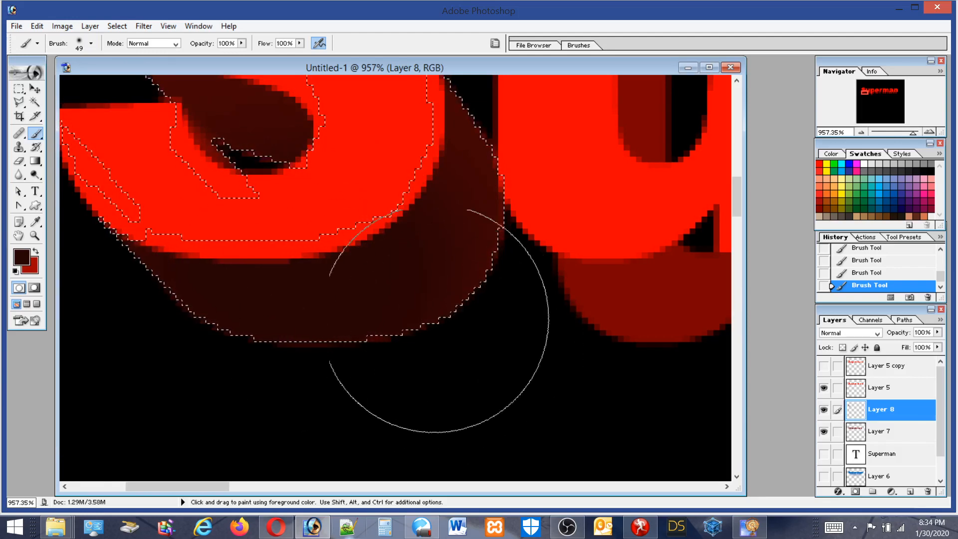
Swap the foreground to the brighter red and set the brush diameter to 27 px
{"action": "left_click", "coordinate": [37, 251]}
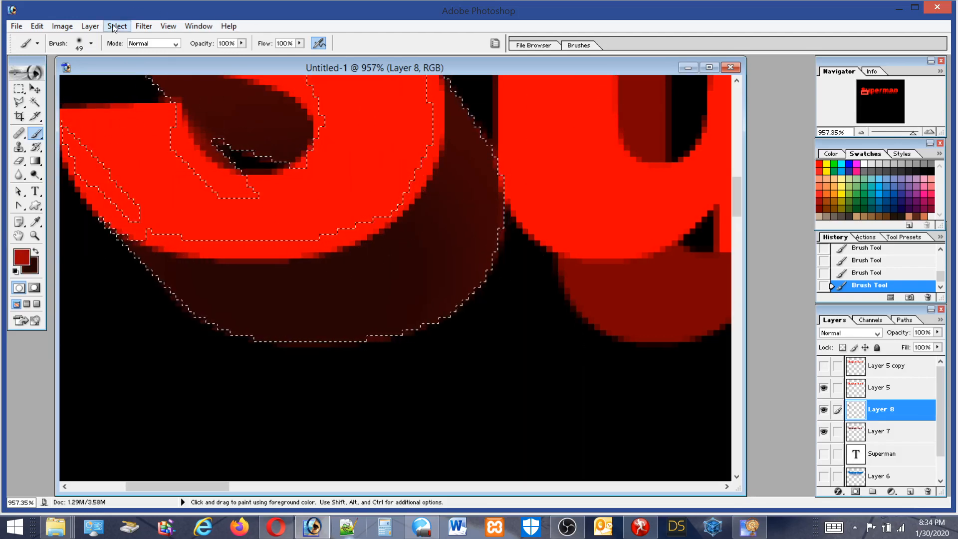
{"action": "left_click", "coordinate": [91, 43]}
{"action": "left_click_drag", "start_coordinate": [40, 73], "coordinate": [31, 74]}
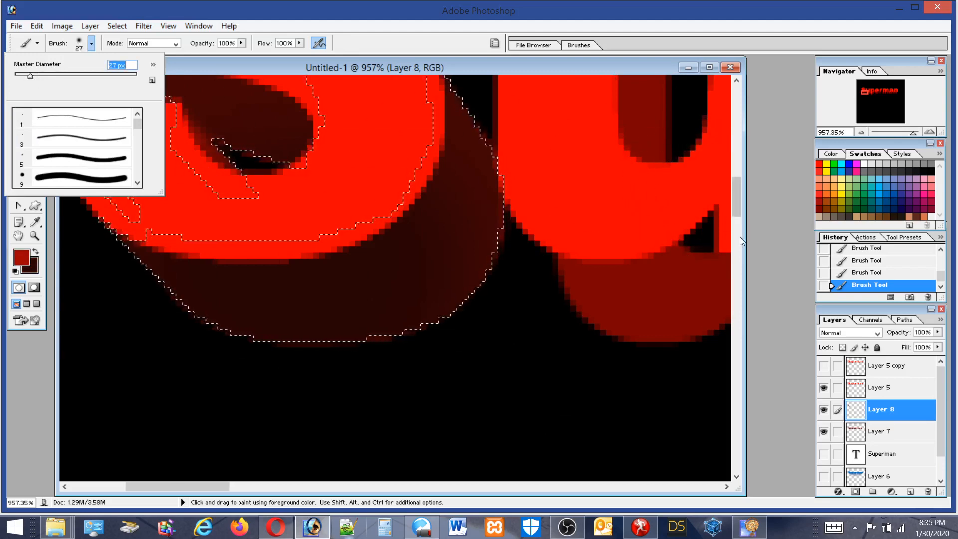
{"action": "mouse_move", "coordinate": [734, 197]}
{"action": "left_mouse_down"}
{"action": "mouse_move", "coordinate": [734, 176]}
{"action": "mouse_move", "coordinate": [738, 185]}
{"action": "left_mouse_up"}
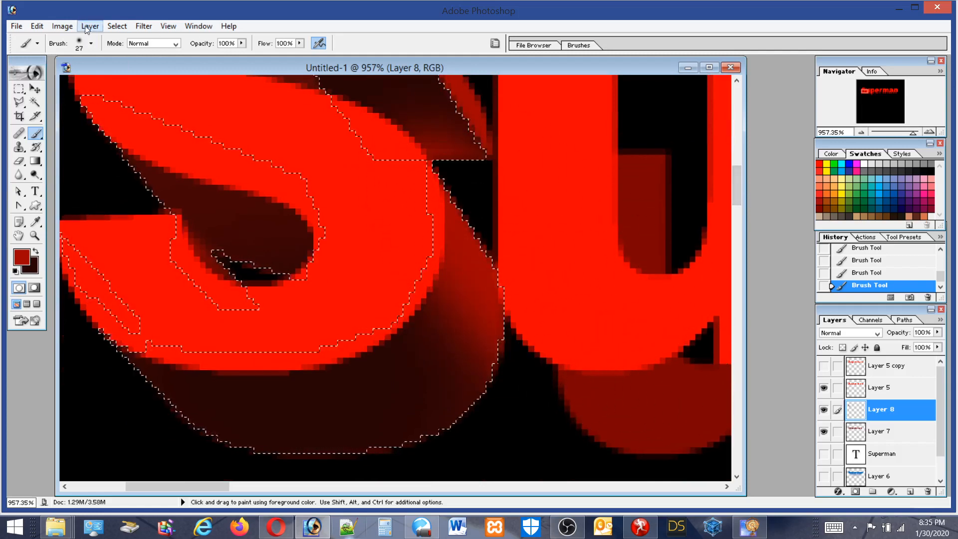
{"action": "left_click", "coordinate": [37, 26]}
{"action": "left_click", "coordinate": [47, 40]}
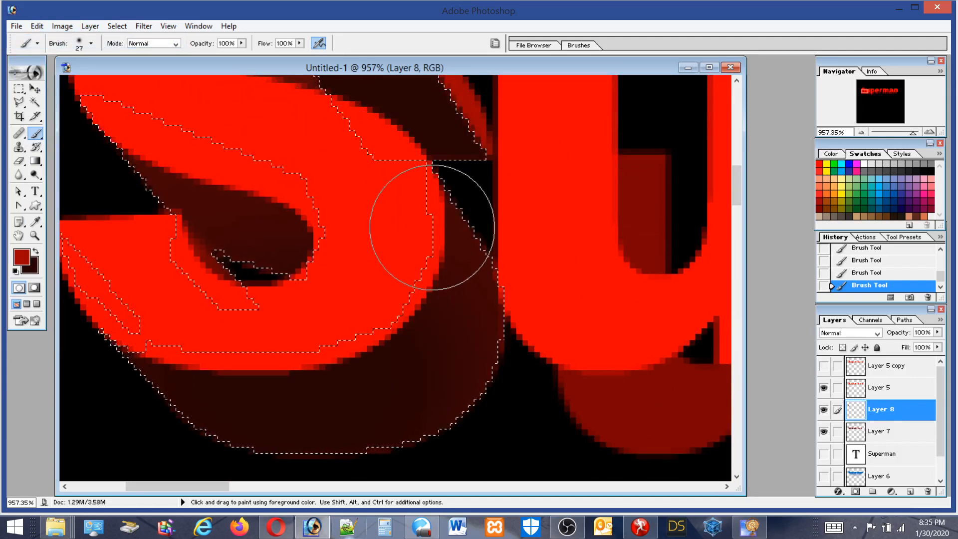
Subtract the underside face of the S's upper stroke from the selection with the Polygonal Lasso
{"action": "left_click", "coordinate": [20, 101]}
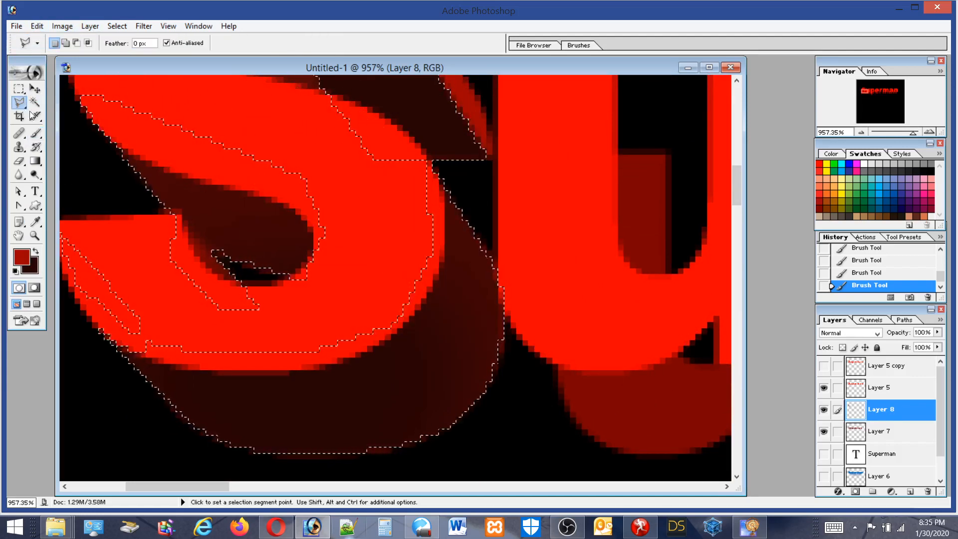
{"action": "left_click_drag", "start_coordinate": [735, 200], "coordinate": [733, 179]}
{"action": "key", "text": "alt"}
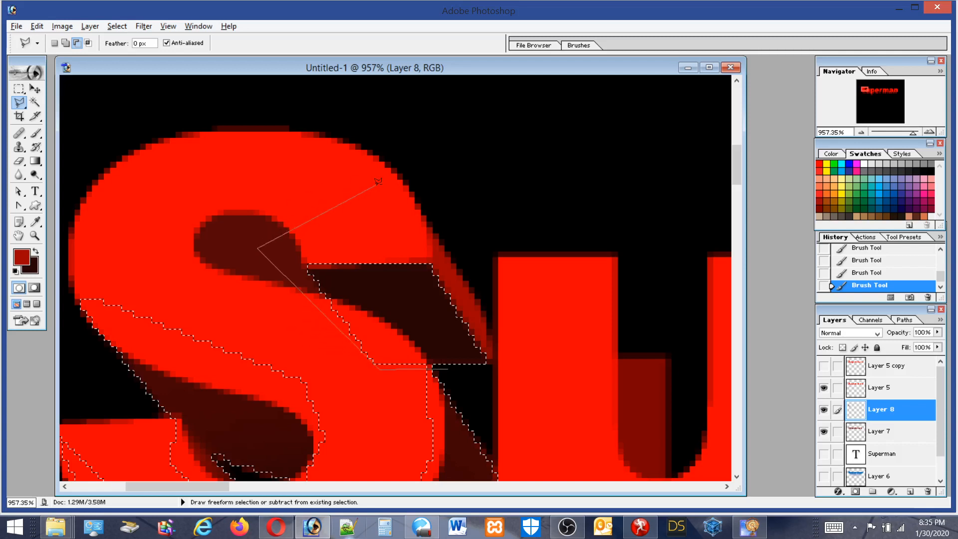
{"action": "double_click", "coordinate": [507, 327]}
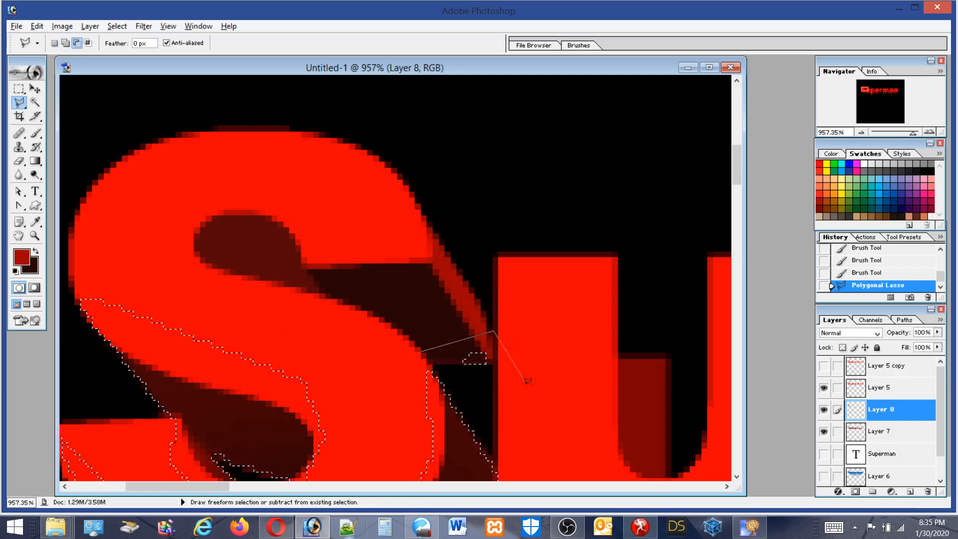
{"action": "double_click", "coordinate": [466, 394]}
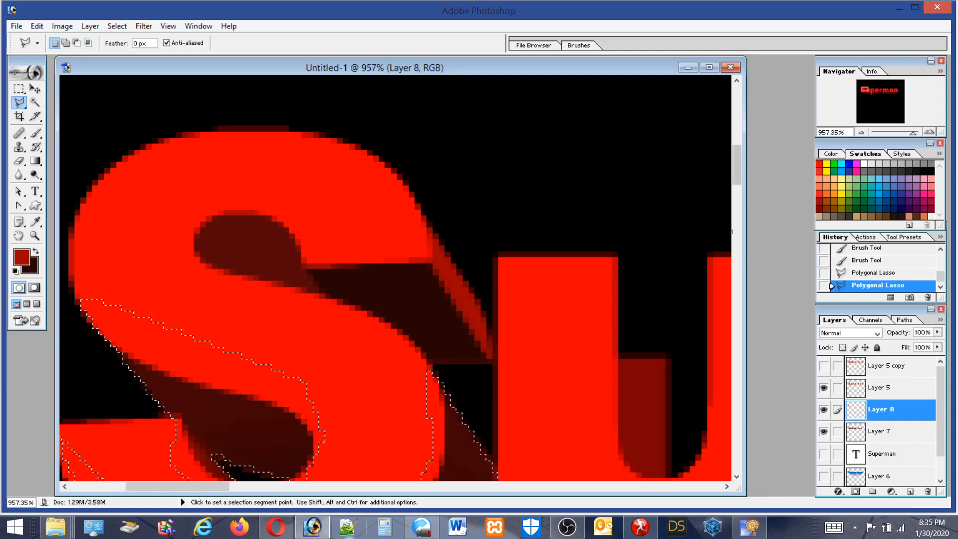
Brush a brighter red highlight down the outer right side of the S's lower curve, undoing and repainting the first stroke
{"action": "left_click_drag", "start_coordinate": [737, 171], "coordinate": [743, 195]}
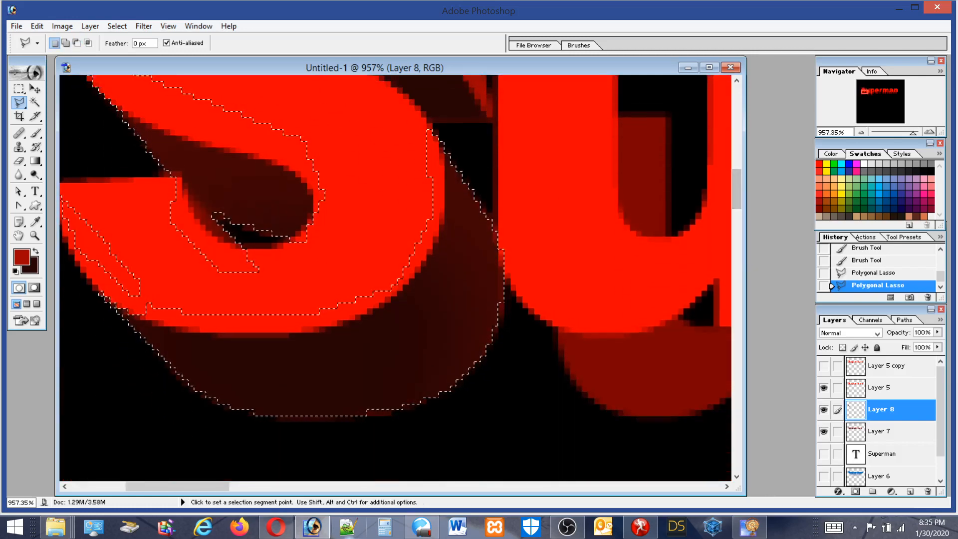
{"action": "left_click", "coordinate": [34, 132]}
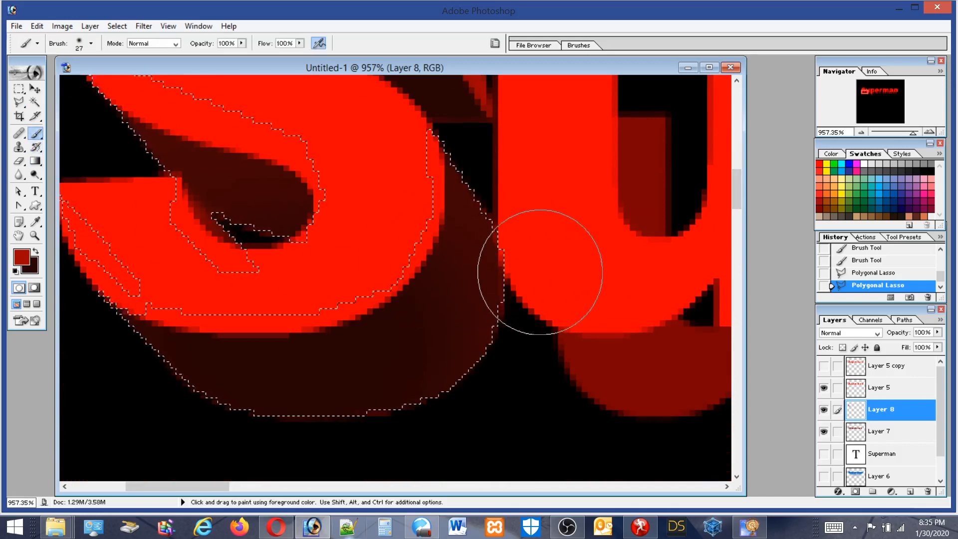
{"action": "left_click_drag", "start_coordinate": [538, 272], "coordinate": [479, 206]}
{"action": "left_click_drag", "start_coordinate": [398, 139], "coordinate": [421, 166]}
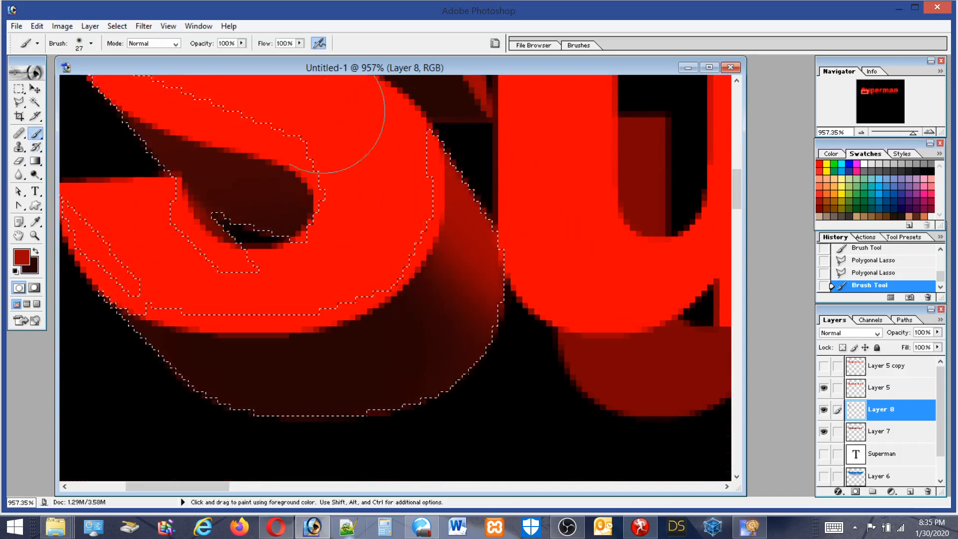
{"action": "left_click", "coordinate": [36, 26]}
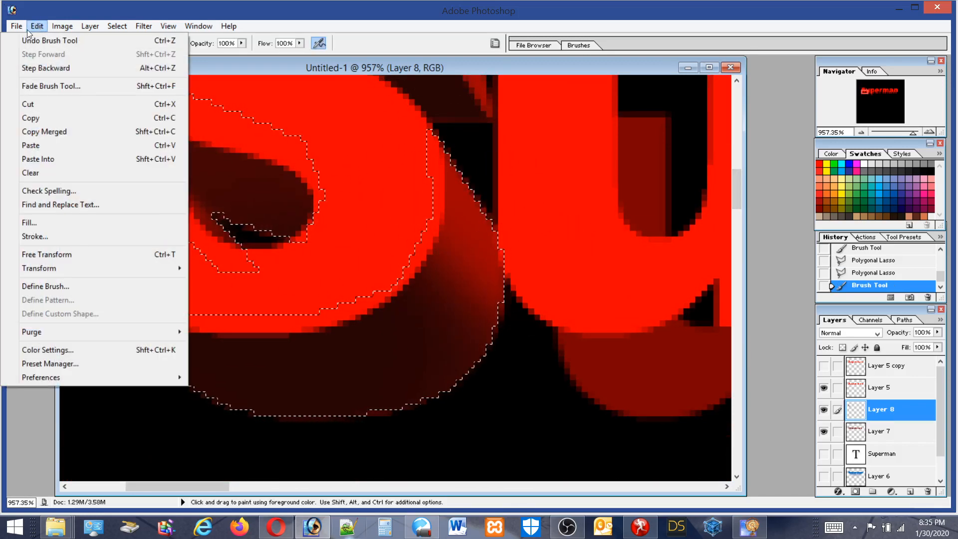
{"action": "mouse_move", "coordinate": [49, 27]}
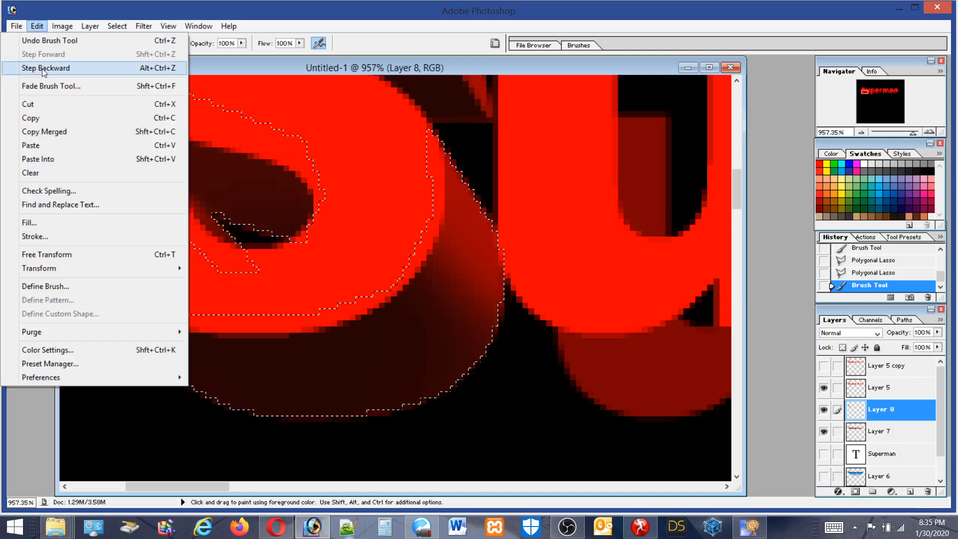
{"action": "left_click", "coordinate": [34, 42]}
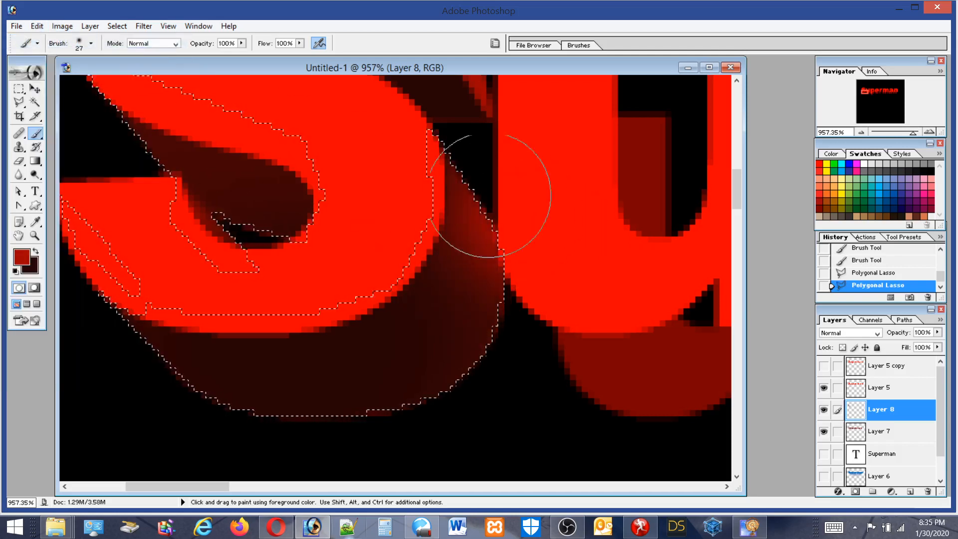
{"action": "left_click_drag", "start_coordinate": [524, 221], "coordinate": [660, 319]}
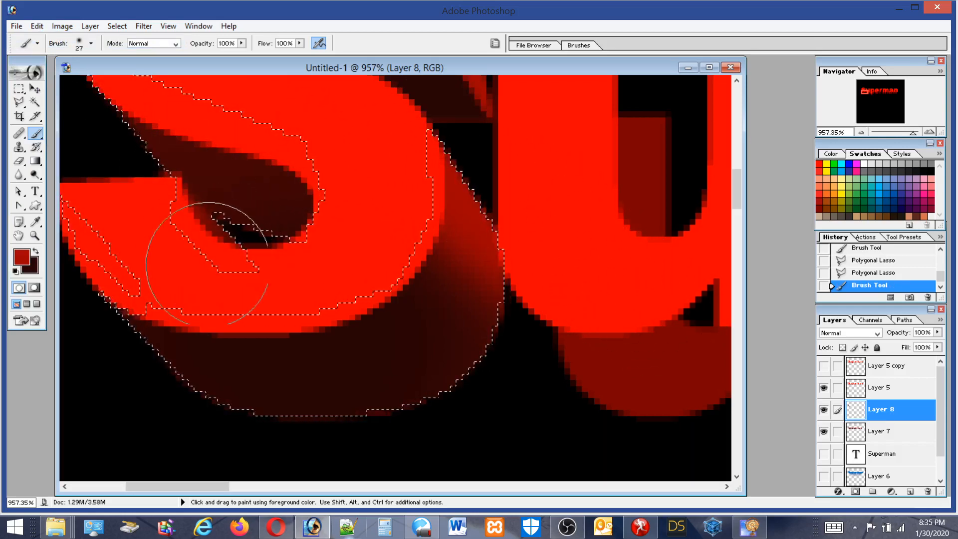
Swap back to the very dark red and shade the S's lower inner face and the underside of its bottom curve
{"action": "left_click", "coordinate": [36, 251]}
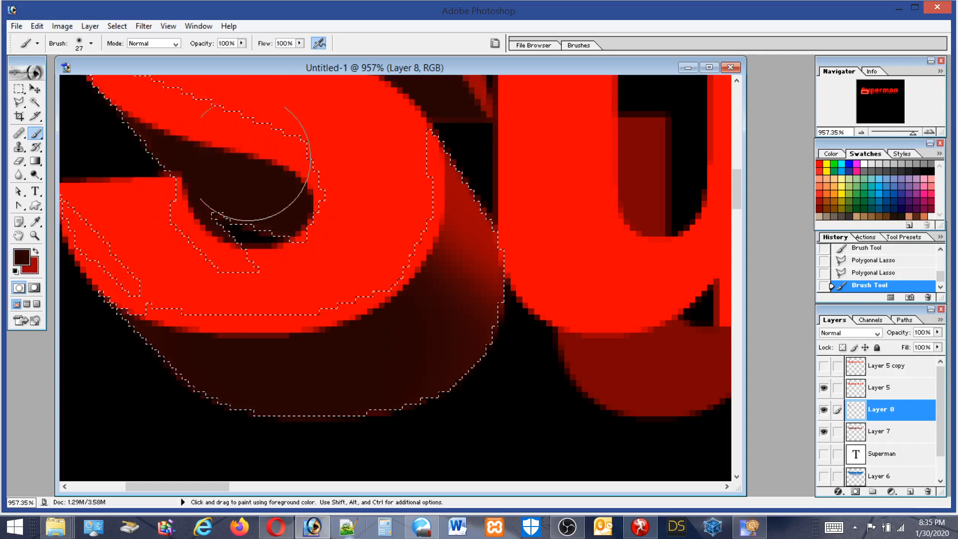
{"action": "left_click_drag", "start_coordinate": [254, 162], "coordinate": [214, 128]}
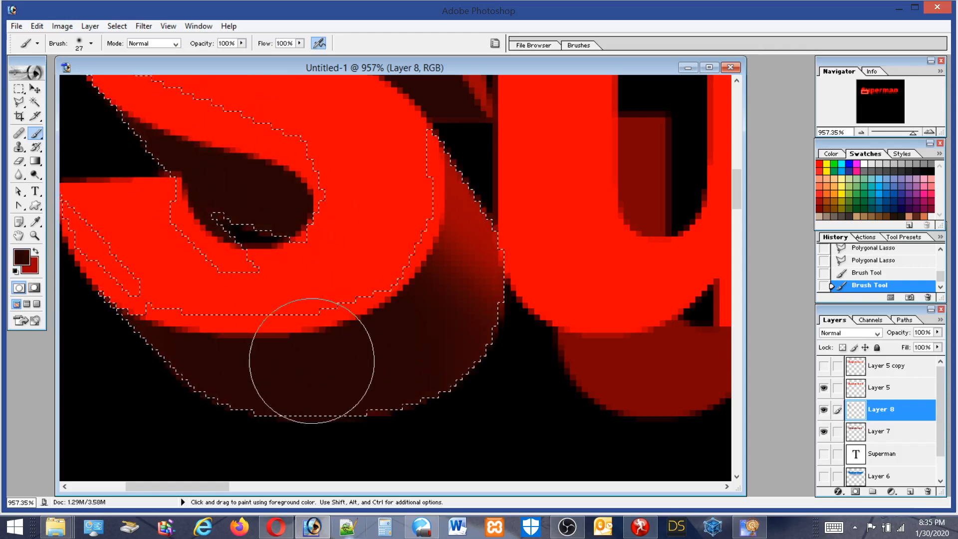
{"action": "mouse_move", "coordinate": [311, 360]}
{"action": "left_mouse_down"}
{"action": "mouse_move", "coordinate": [354, 386]}
{"action": "mouse_move", "coordinate": [426, 410]}
{"action": "left_mouse_up"}
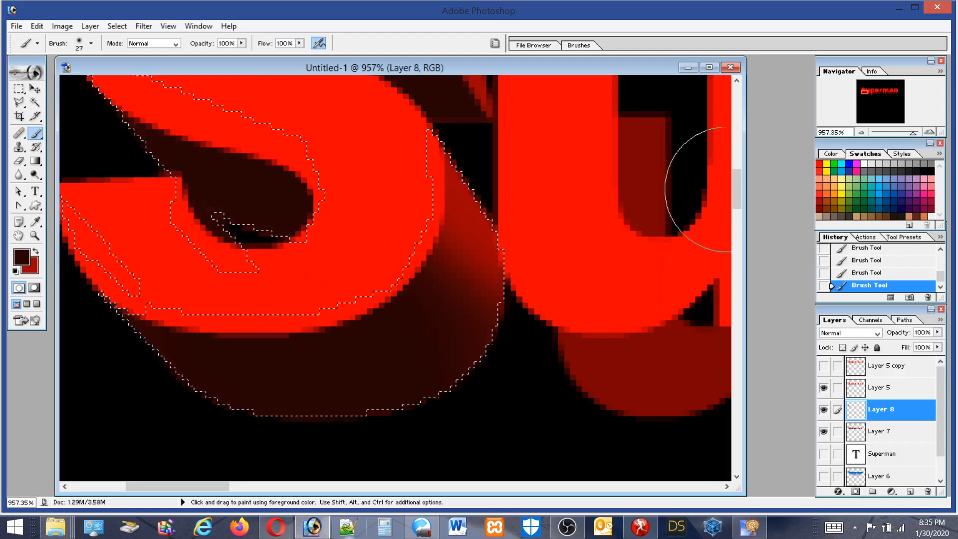
Select the side face inside the S's upper opening with the Polygonal Lasso and subtract the stray fragment below it
{"action": "scroll", "coordinate": [728, 176], "scroll_direction": "up", "scroll_amount": 5}
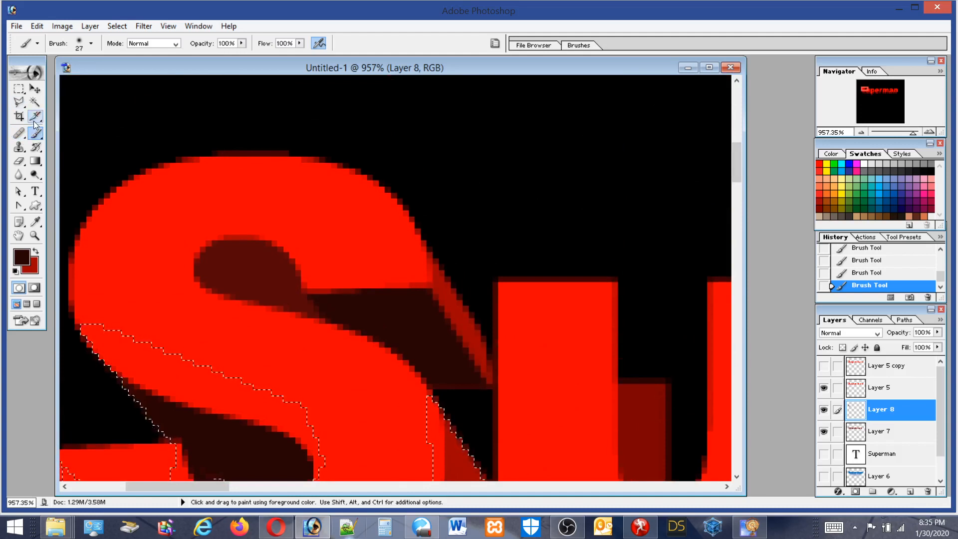
{"action": "left_click", "coordinate": [19, 102]}
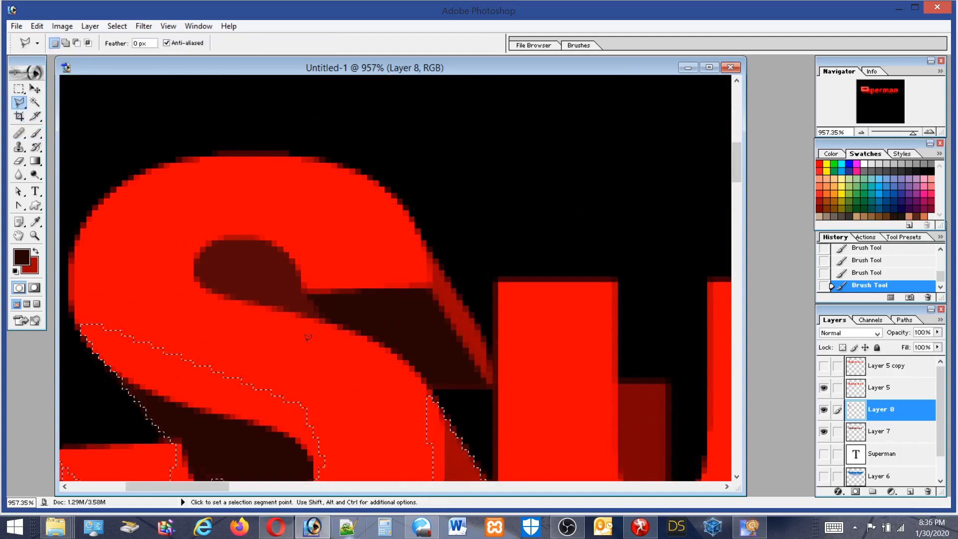
{"action": "left_click", "coordinate": [332, 313]}
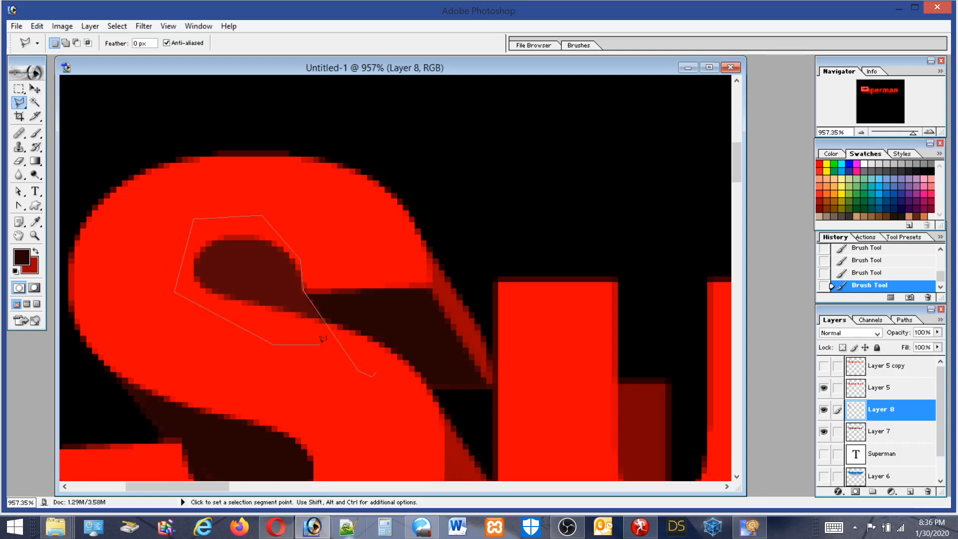
{"action": "double_click", "coordinate": [338, 350]}
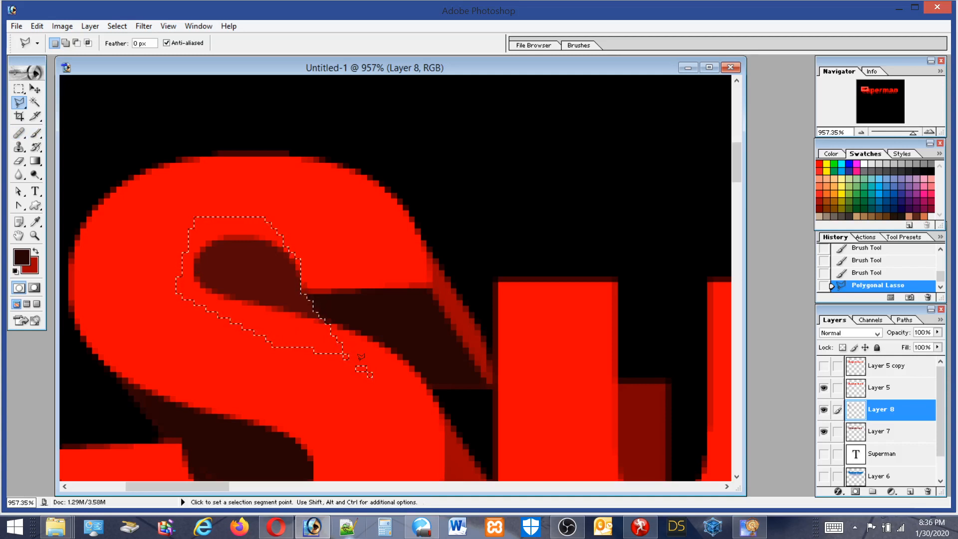
{"action": "key", "text": "alt"}
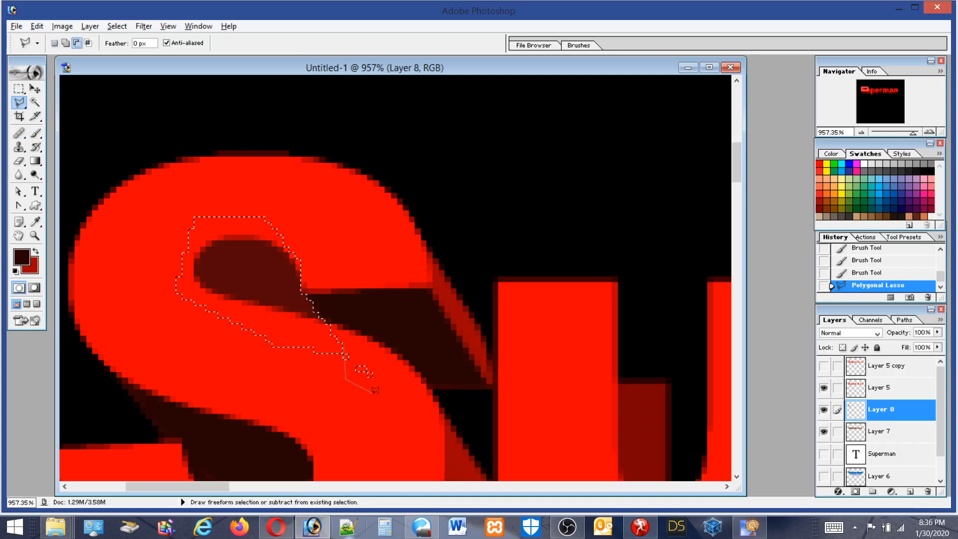
{"action": "double_click", "coordinate": [384, 355]}
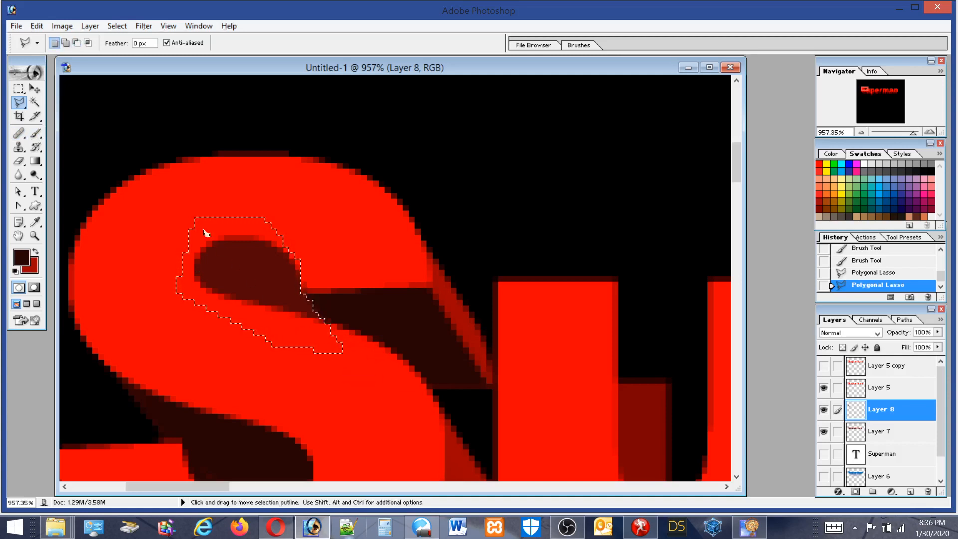
Set the brush to 12 px and paint the face inside the S's upper opening very dark red
{"action": "left_click", "coordinate": [35, 135]}
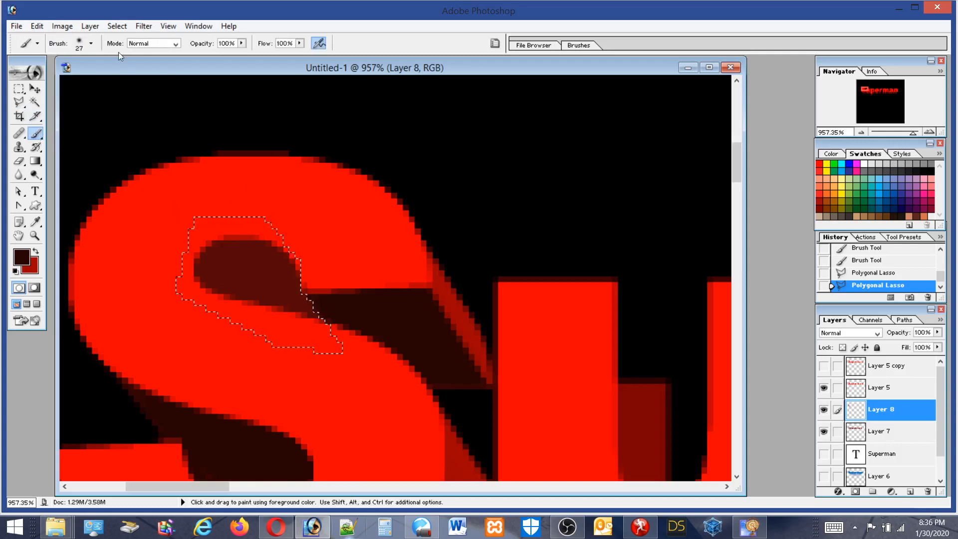
{"action": "left_click", "coordinate": [84, 46]}
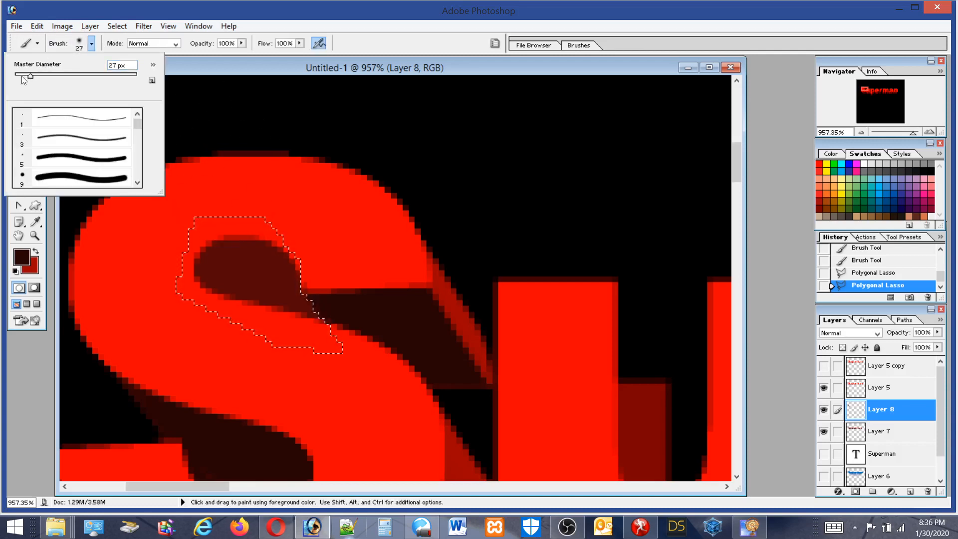
{"action": "left_click_drag", "start_coordinate": [240, 250], "coordinate": [294, 358]}
{"action": "mouse_move", "coordinate": [246, 292]}
{"action": "left_mouse_down"}
{"action": "mouse_move", "coordinate": [213, 260]}
{"action": "mouse_move", "coordinate": [292, 373]}
{"action": "left_mouse_up"}
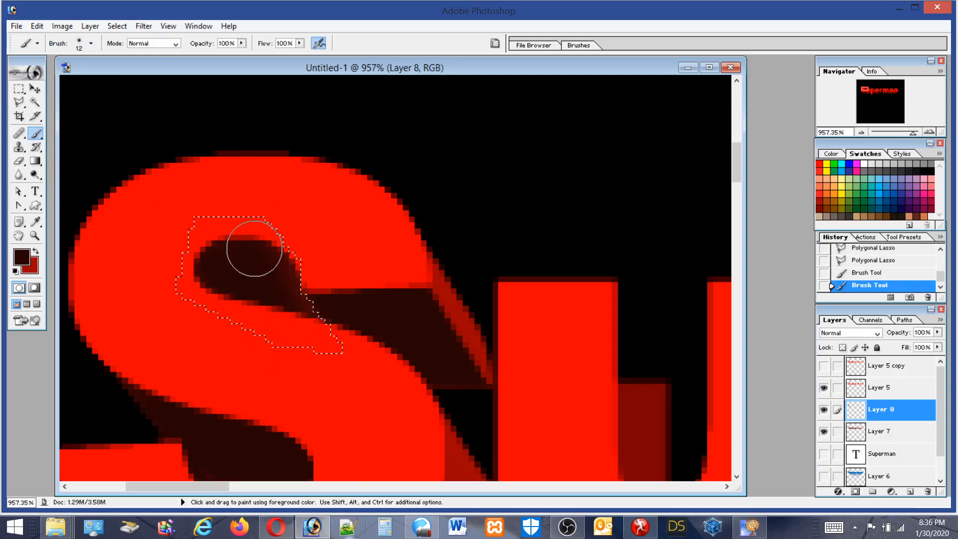
Sample dark red tones from the canvas and brush them over the face inside the S's upper opening to blend its shading
{"action": "left_click", "coordinate": [293, 280], "text": "alt"}
{"action": "left_click_drag", "start_coordinate": [276, 257], "coordinate": [308, 327]}
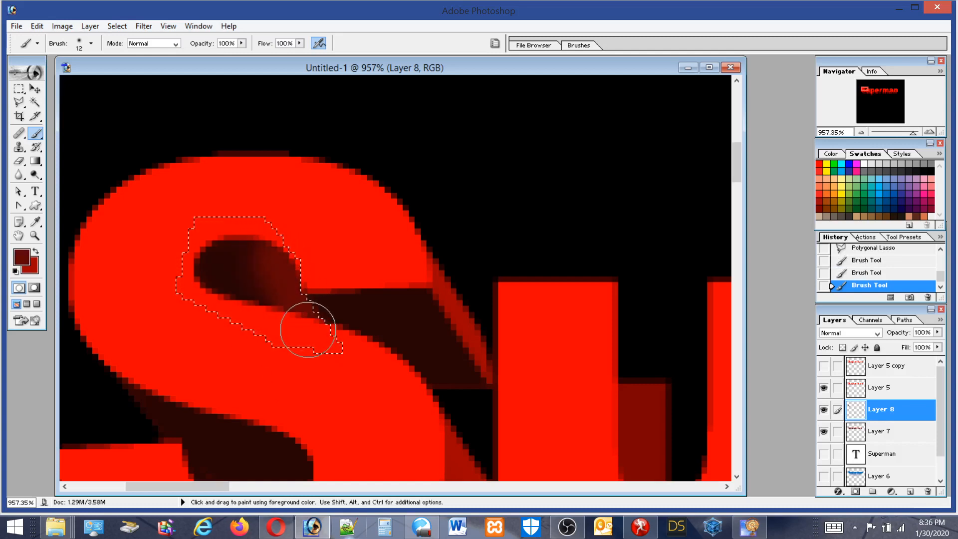
{"action": "key", "text": "alt"}
{"action": "mouse_move", "coordinate": [195, 259]}
{"action": "left_mouse_down"}
{"action": "mouse_move", "coordinate": [218, 310]}
{"action": "mouse_move", "coordinate": [232, 314]}
{"action": "left_mouse_up"}
{"action": "left_click", "coordinate": [235, 252], "text": "alt"}
{"action": "left_click_drag", "start_coordinate": [231, 241], "coordinate": [261, 283]}
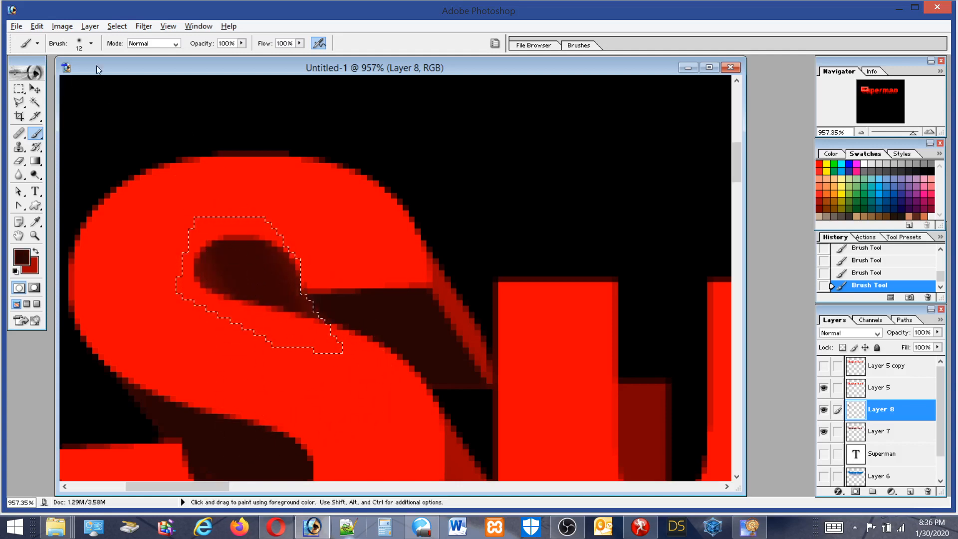
Reduce the brush to 6 px and deepen the shadow along the upper edge and middle of the S's upper opening
{"action": "left_click", "coordinate": [89, 45]}
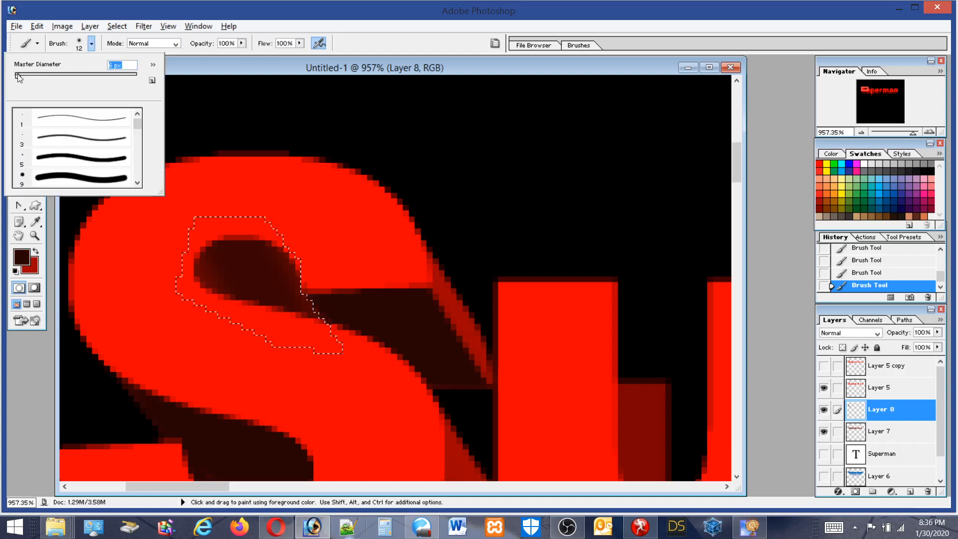
{"action": "left_click", "coordinate": [242, 251]}
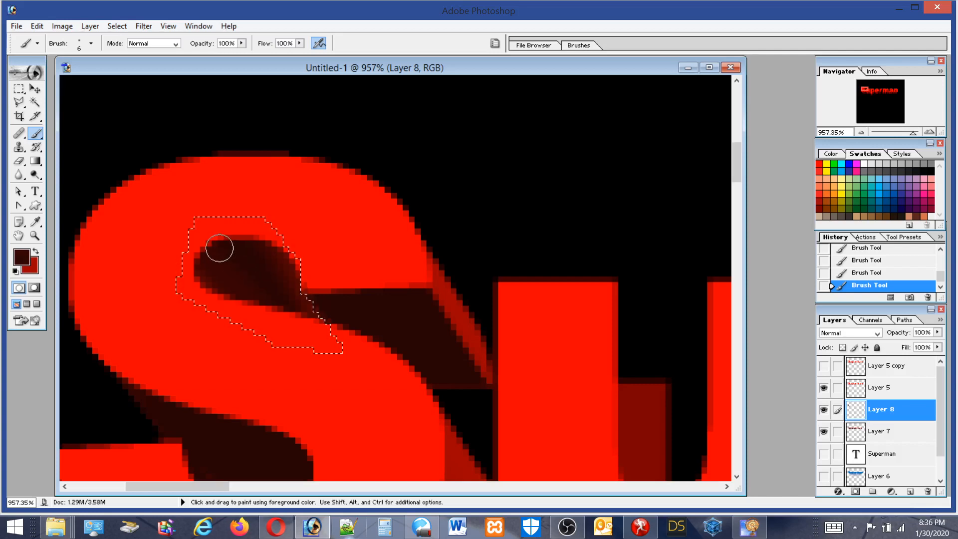
{"action": "double_click", "coordinate": [33, 237]}
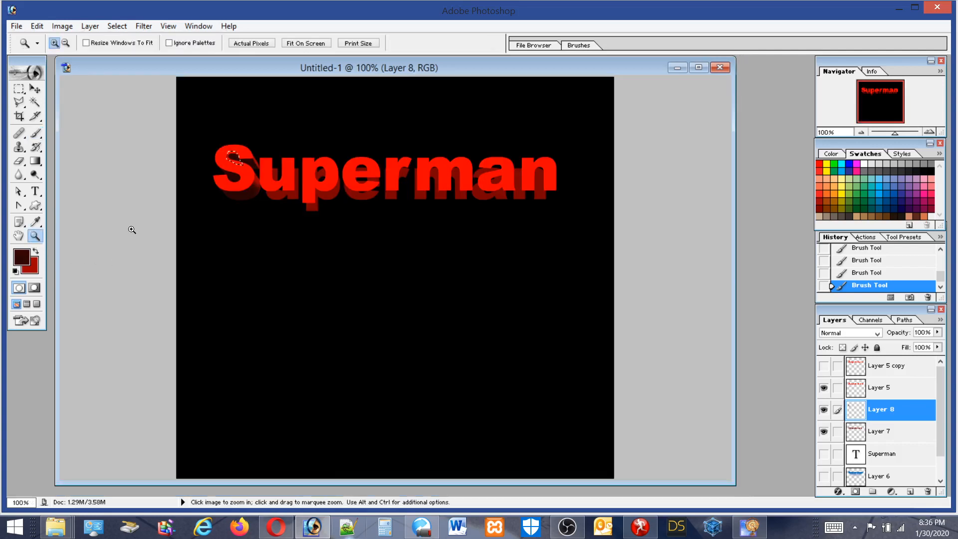
{"action": "key", "text": "v"}
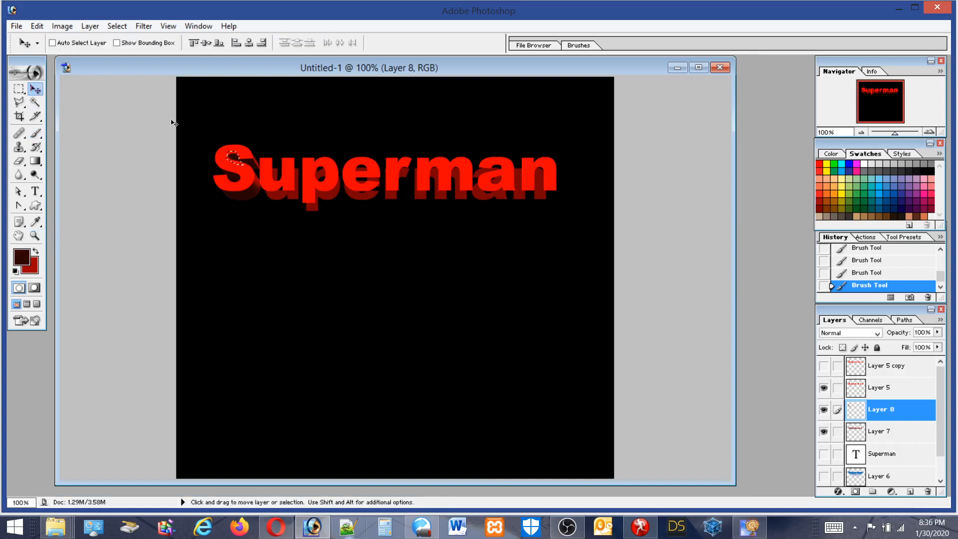
Clear the selection and lower Layer 5's opacity to 52% so the faces behind the letters show through
{"action": "left_click", "coordinate": [18, 90]}
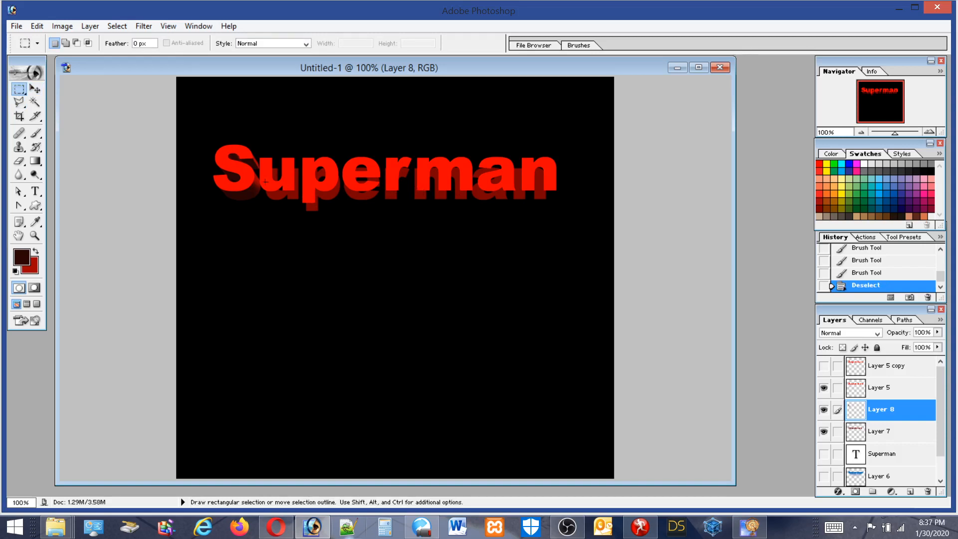
{"action": "left_click", "coordinate": [34, 236]}
{"action": "left_click_drag", "start_coordinate": [326, 228], "coordinate": [321, 234]}
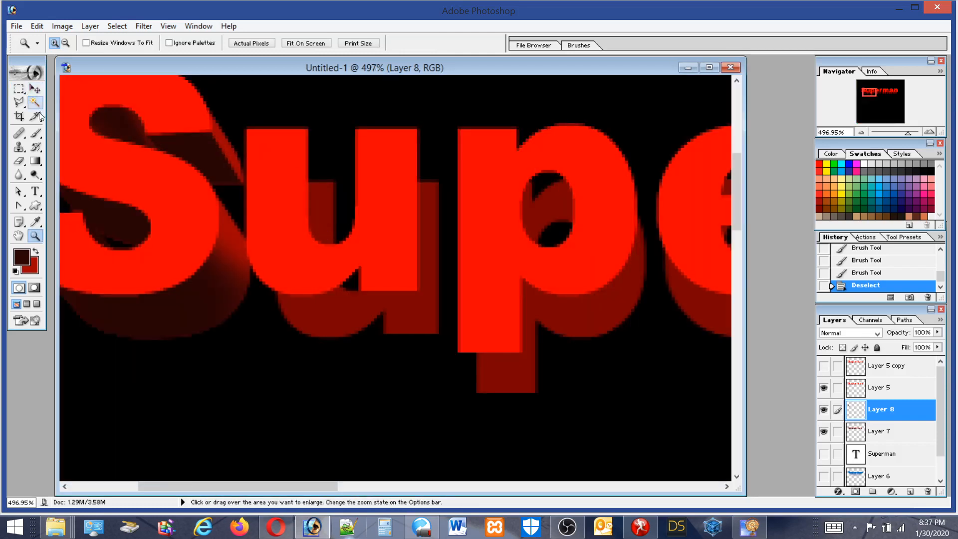
{"action": "left_click", "coordinate": [882, 389]}
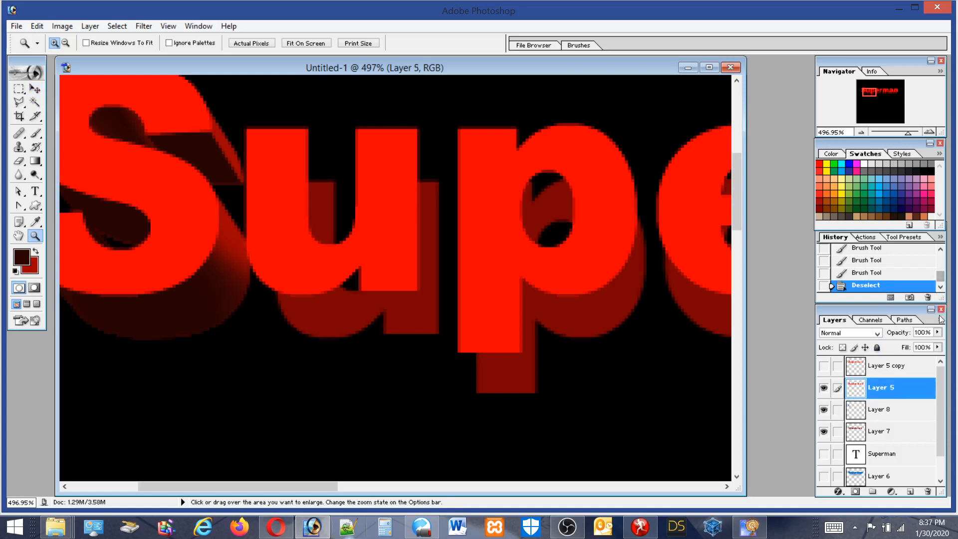
{"action": "left_click", "coordinate": [909, 346]}
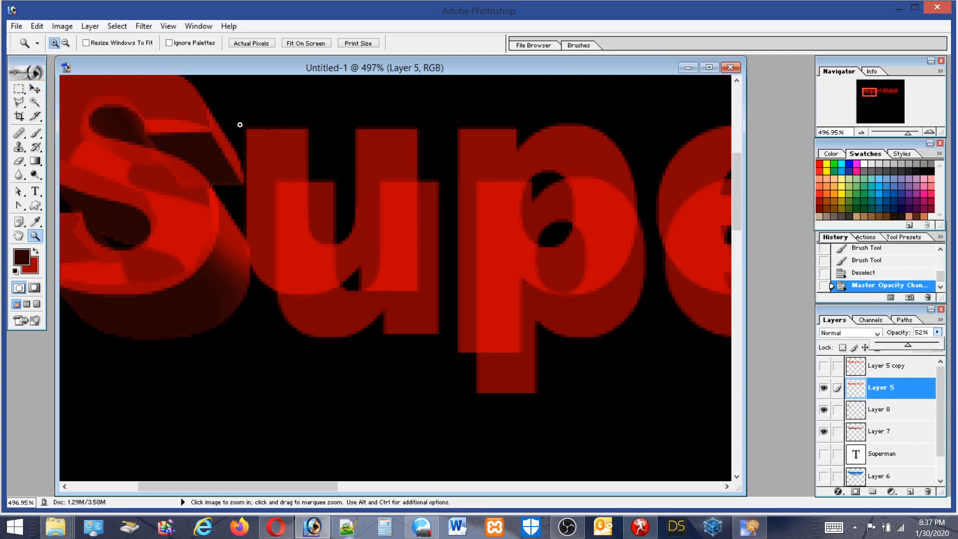
Make Layer 8 the painting layer and reduce its fill to 81%
{"action": "left_click", "coordinate": [36, 134]}
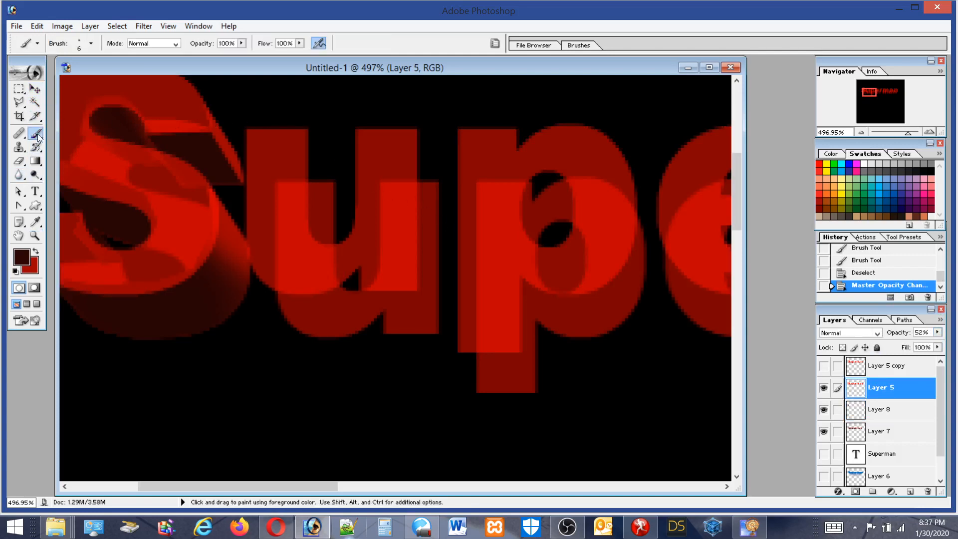
{"action": "left_click", "coordinate": [896, 410]}
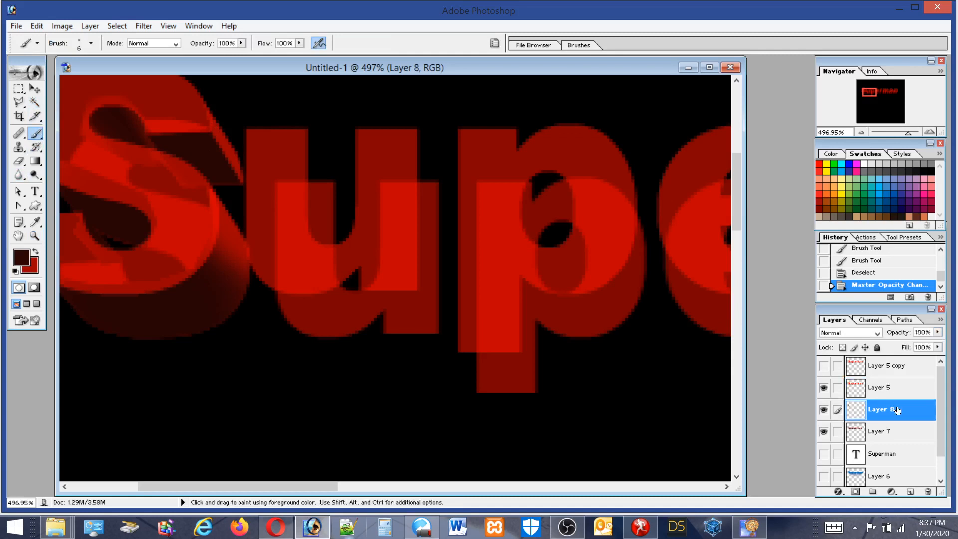
{"action": "left_click", "coordinate": [938, 348]}
{"action": "left_click", "coordinate": [921, 360]}
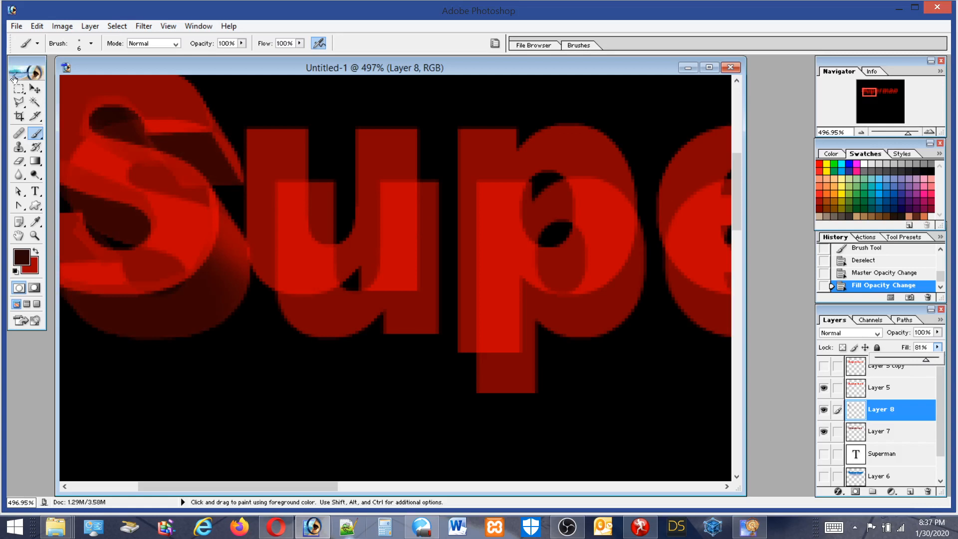
Select the inner side face of the u's left stem with the Polygonal Lasso and paint it red with a 30 px brush
{"action": "left_click", "coordinate": [19, 103]}
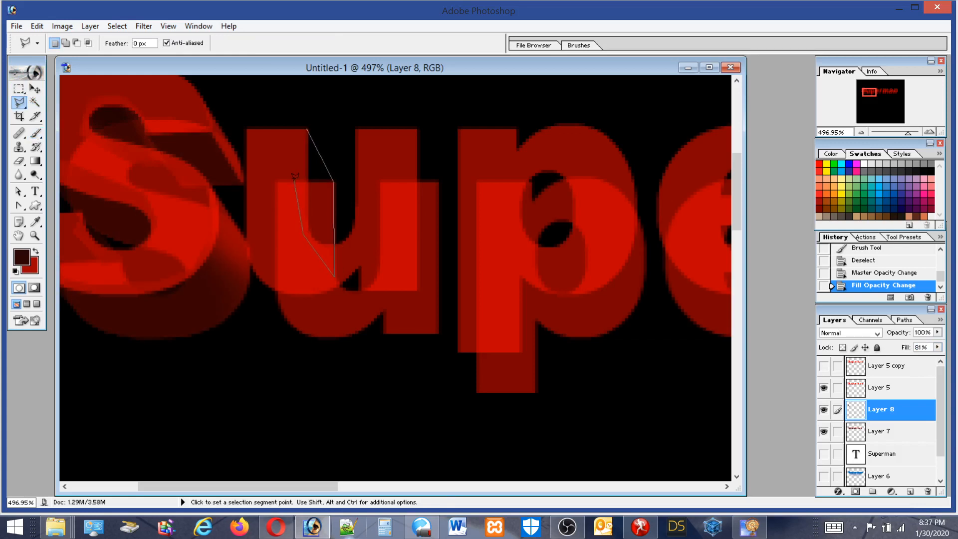
{"action": "left_click", "coordinate": [300, 135]}
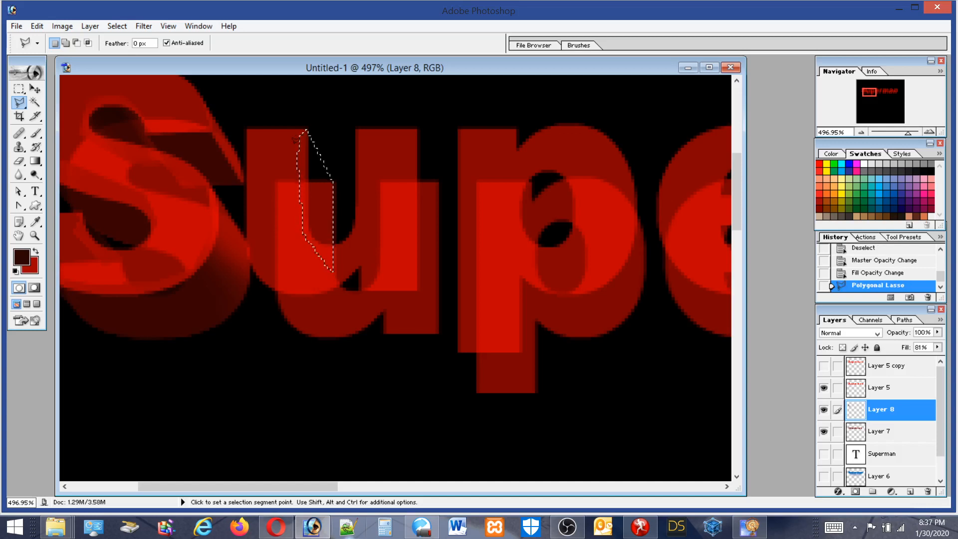
{"action": "left_click", "coordinate": [35, 251]}
{"action": "left_click", "coordinate": [35, 134]}
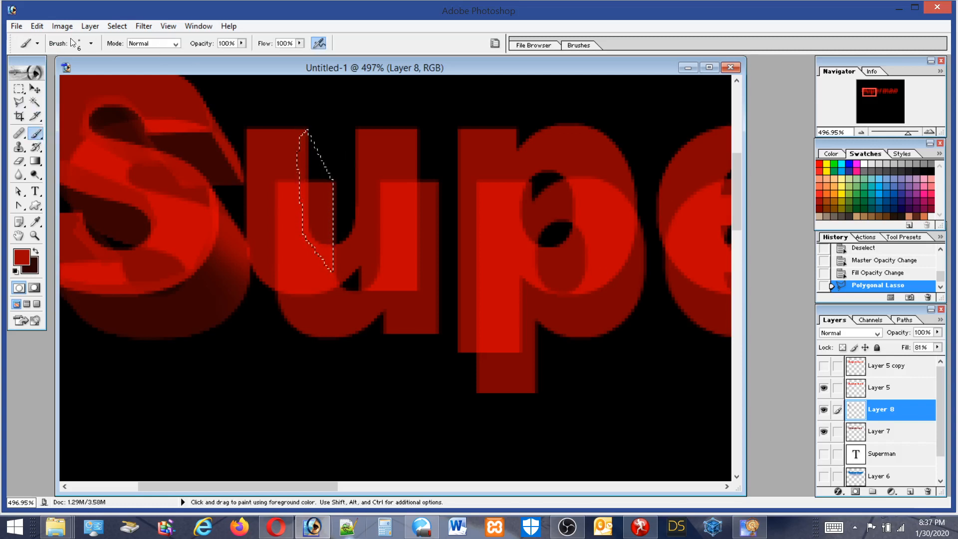
{"action": "left_click", "coordinate": [91, 43]}
{"action": "left_click", "coordinate": [32, 75]}
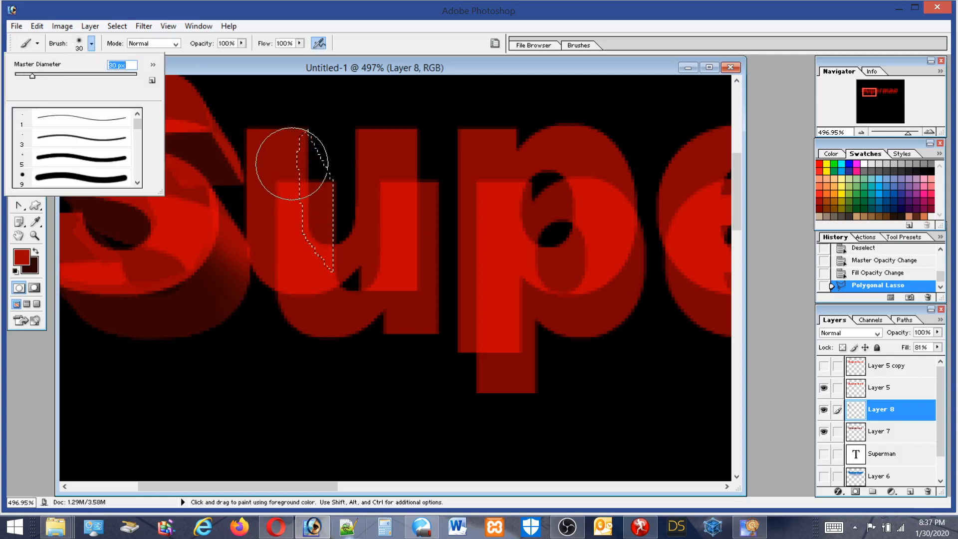
{"action": "mouse_move", "coordinate": [294, 164]}
{"action": "left_mouse_down"}
{"action": "mouse_move", "coordinate": [319, 154]}
{"action": "mouse_move", "coordinate": [321, 242]}
{"action": "mouse_move", "coordinate": [303, 339]}
{"action": "left_mouse_up"}
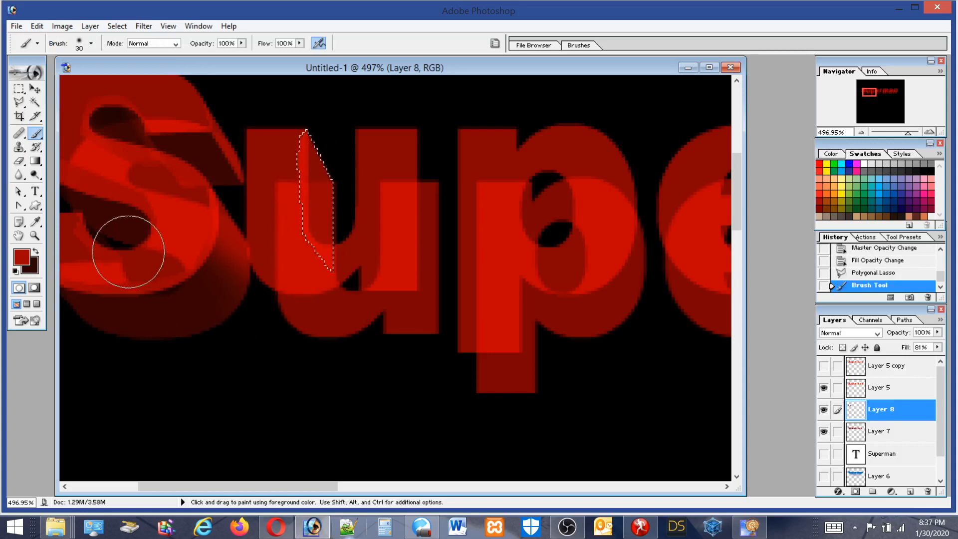
Select the outer side face of the u's right stem with the Polygonal Lasso and brush it with the same red
{"action": "left_click", "coordinate": [19, 102]}
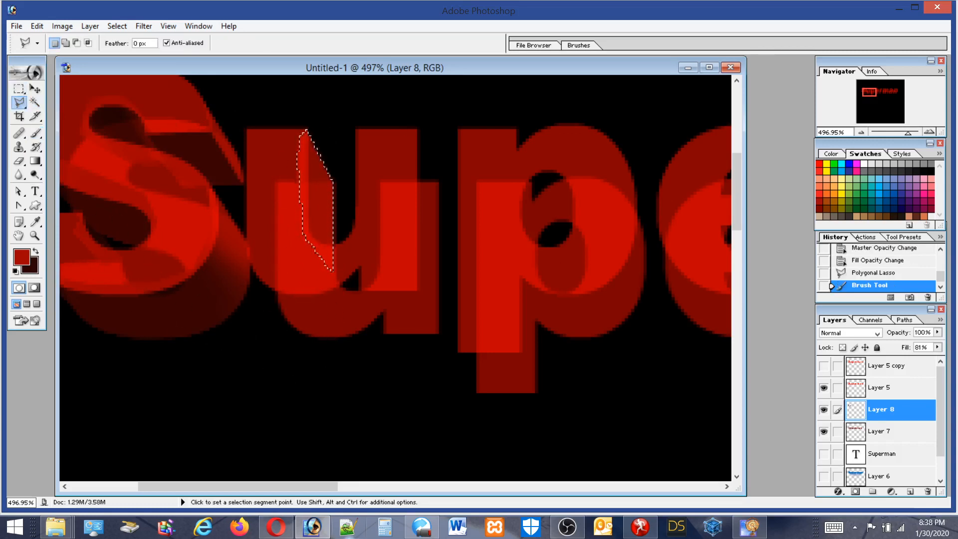
{"action": "left_click", "coordinate": [417, 128]}
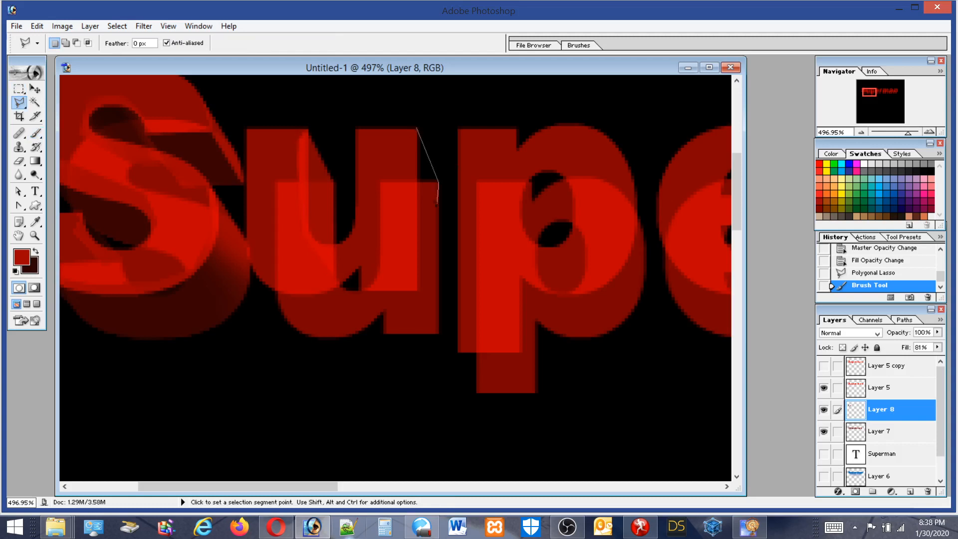
{"action": "left_click", "coordinate": [438, 330]}
{"action": "double_click", "coordinate": [402, 157]}
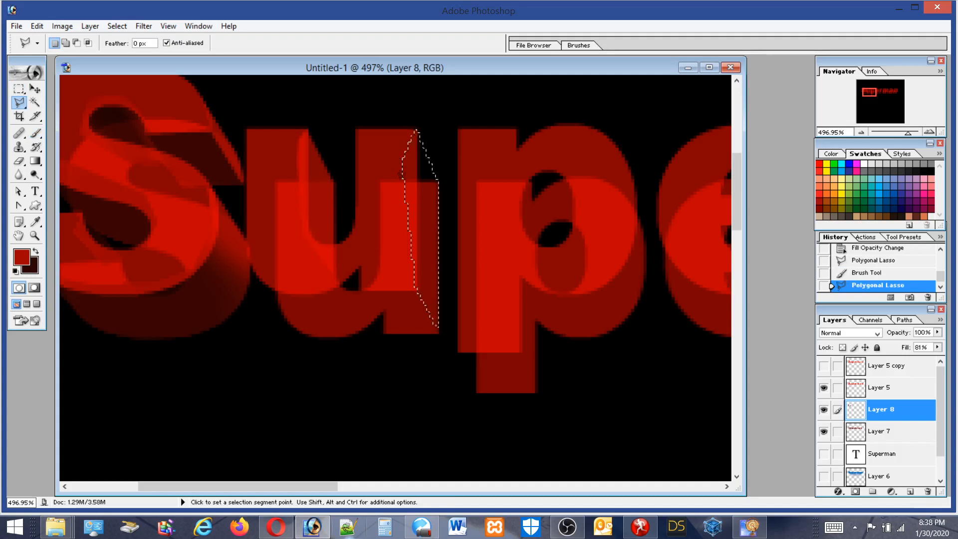
{"action": "left_click", "coordinate": [37, 135]}
{"action": "mouse_move", "coordinate": [417, 192]}
{"action": "left_mouse_down"}
{"action": "mouse_move", "coordinate": [447, 317]}
{"action": "mouse_move", "coordinate": [432, 270]}
{"action": "mouse_move", "coordinate": [437, 174]}
{"action": "mouse_move", "coordinate": [453, 308]}
{"action": "left_mouse_up"}
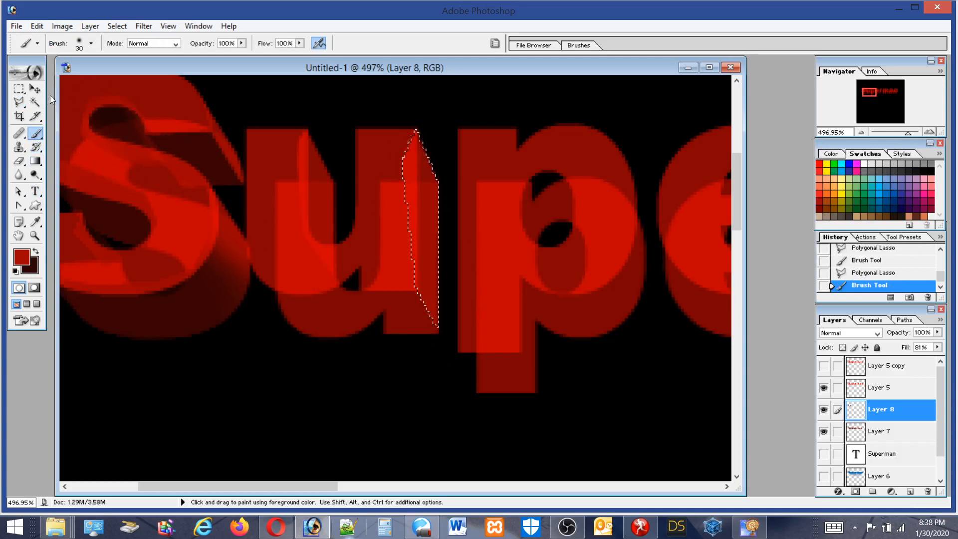
Select the bottom face of the u's right stem with the Polygonal Lasso and fill it with very dark red
{"action": "left_click", "coordinate": [19, 103]}
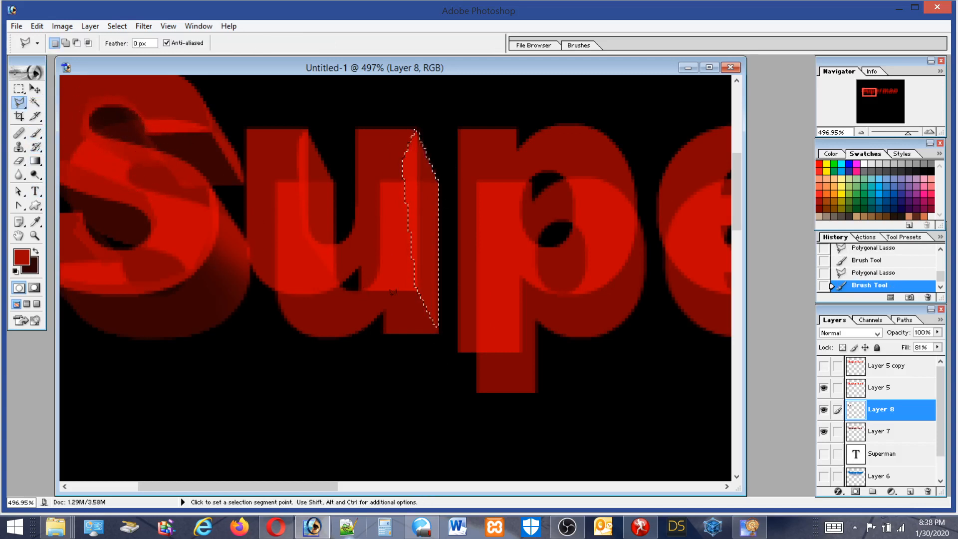
{"action": "left_click", "coordinate": [415, 284]}
{"action": "left_click", "coordinate": [381, 283]}
{"action": "left_click", "coordinate": [409, 280]}
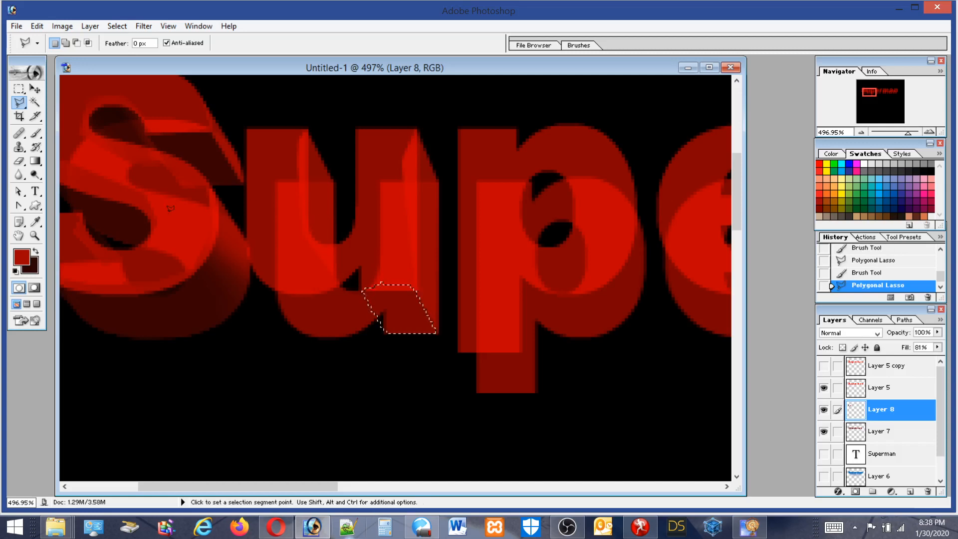
{"action": "left_click", "coordinate": [36, 251]}
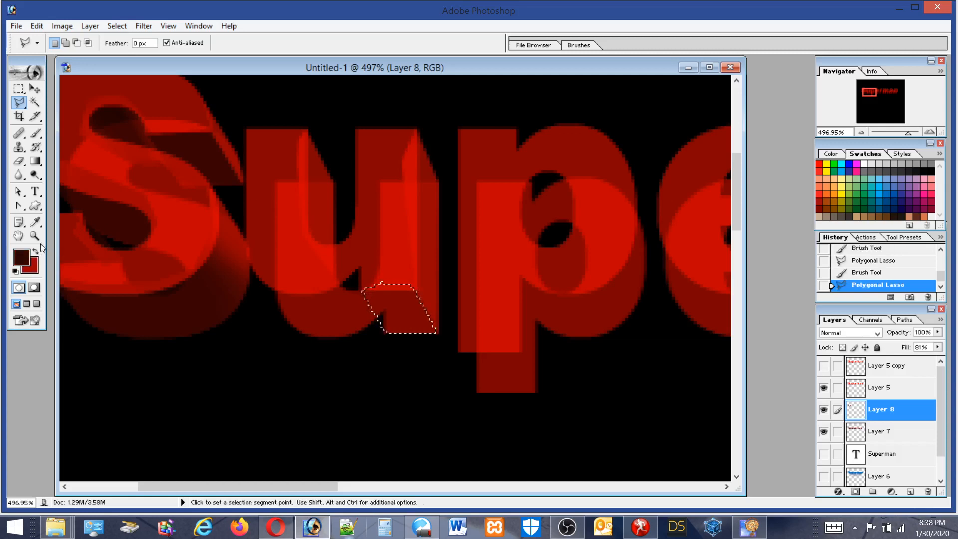
{"action": "left_click", "coordinate": [36, 27]}
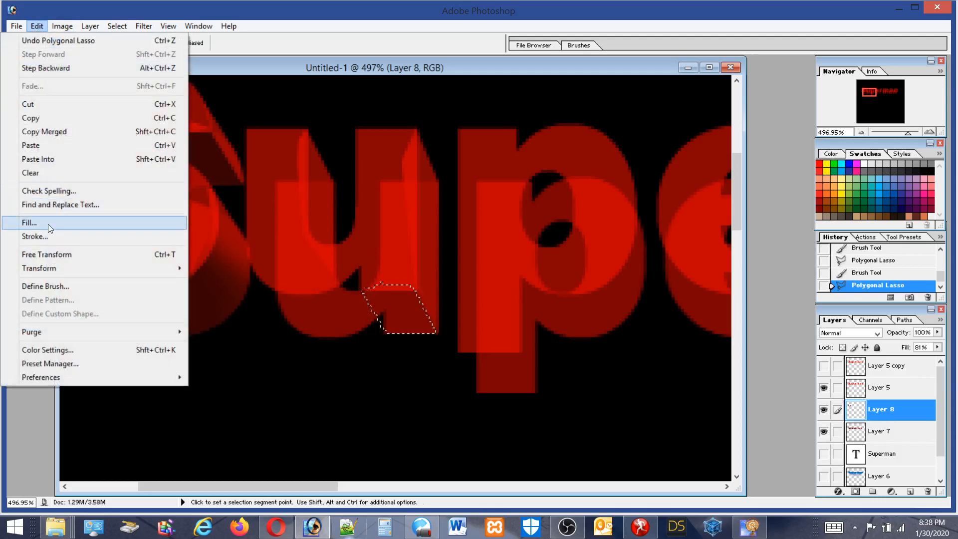
{"action": "left_click", "coordinate": [30, 220]}
{"action": "left_click", "coordinate": [546, 214]}
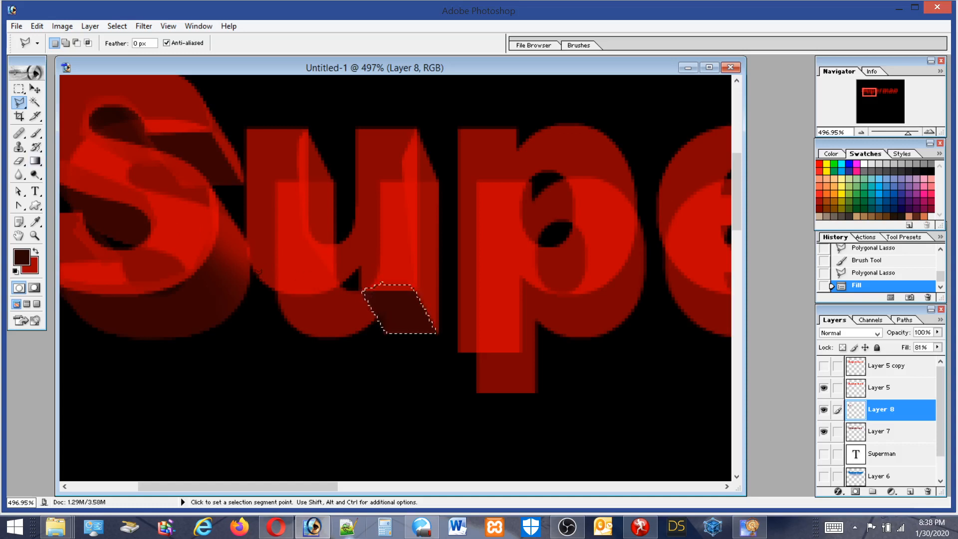
Select the underside of the u's curved base with the Polygonal Lasso and paint it very dark red
{"action": "left_click", "coordinate": [251, 263]}
{"action": "left_click", "coordinate": [320, 280]}
{"action": "left_click", "coordinate": [254, 260]}
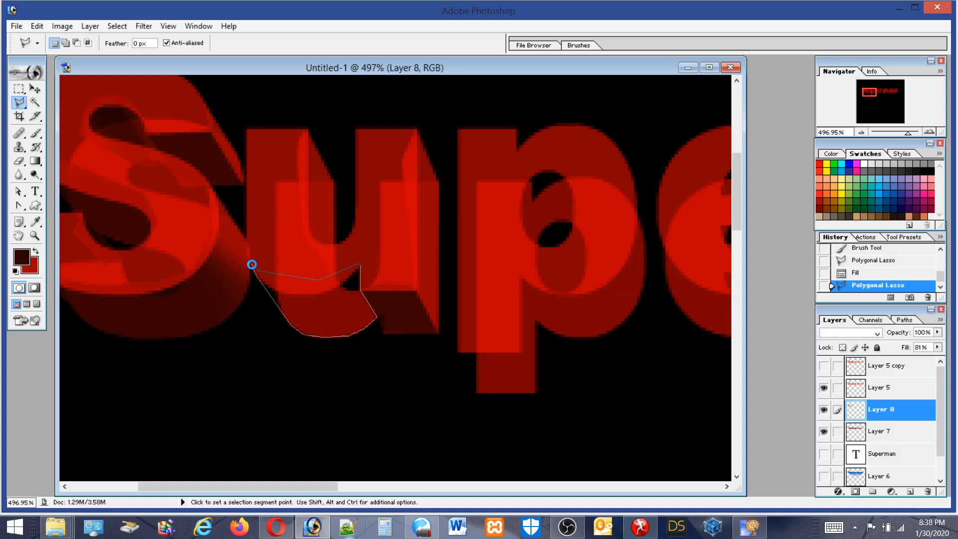
{"action": "left_click", "coordinate": [35, 133]}
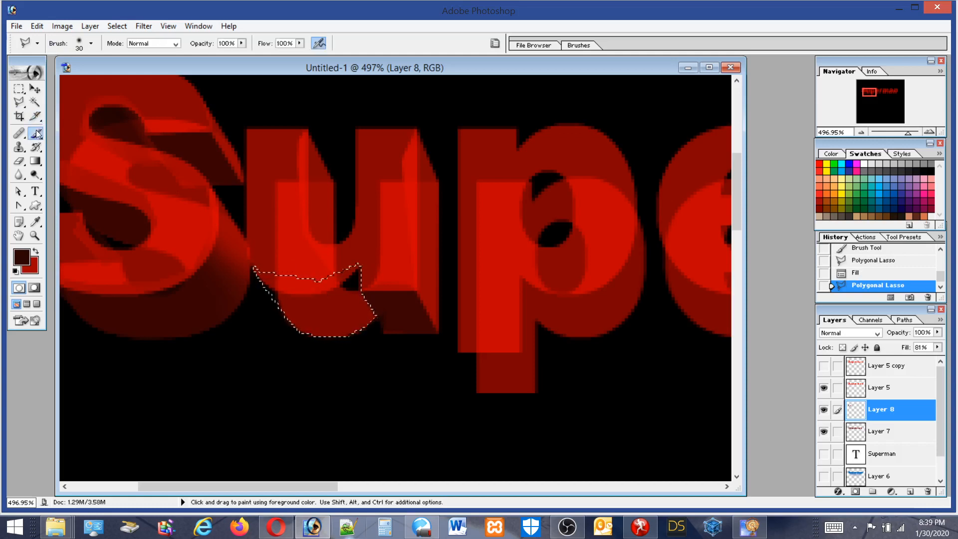
{"action": "mouse_move", "coordinate": [352, 325]}
{"action": "left_mouse_down"}
{"action": "mouse_move", "coordinate": [312, 348]}
{"action": "mouse_move", "coordinate": [295, 247]}
{"action": "mouse_move", "coordinate": [332, 355]}
{"action": "mouse_move", "coordinate": [257, 319]}
{"action": "left_mouse_up"}
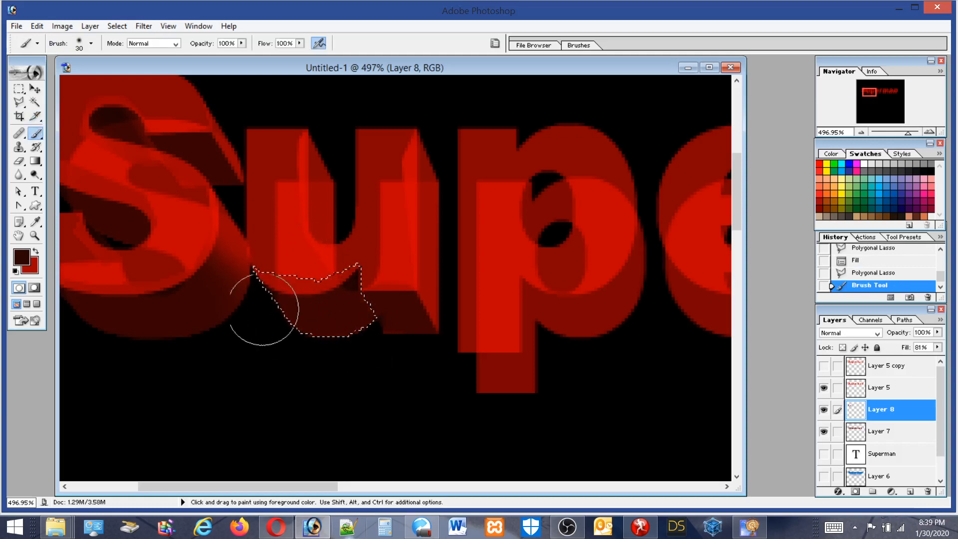
Set the brush flow to 10% and shade the underside of the u's curve with soft red and very dark red strokes
{"action": "left_click", "coordinate": [37, 251]}
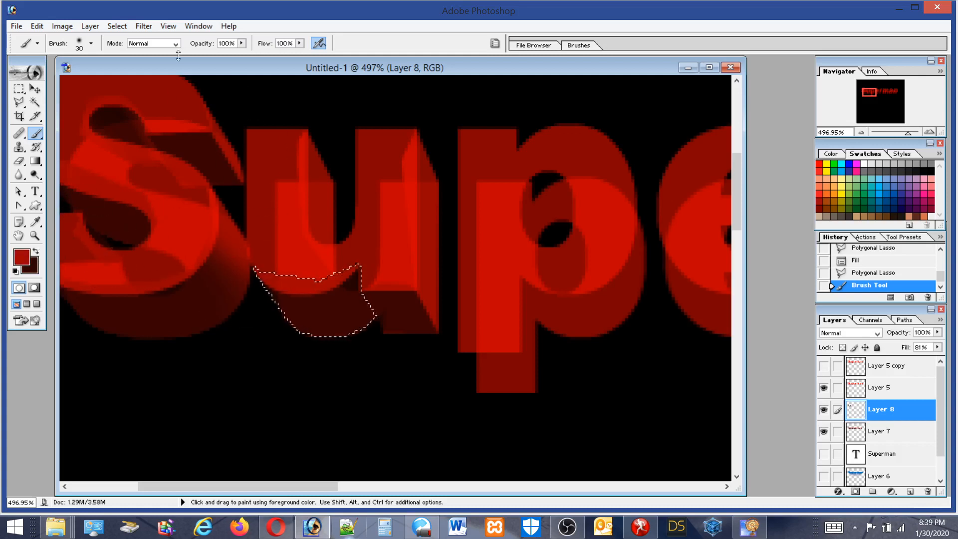
{"action": "left_click", "coordinate": [300, 43]}
{"action": "left_click_drag", "start_coordinate": [300, 55], "coordinate": [244, 55]}
{"action": "mouse_move", "coordinate": [363, 253]}
{"action": "left_mouse_down"}
{"action": "mouse_move", "coordinate": [405, 319]}
{"action": "mouse_move", "coordinate": [355, 245]}
{"action": "mouse_move", "coordinate": [437, 340]}
{"action": "left_mouse_up"}
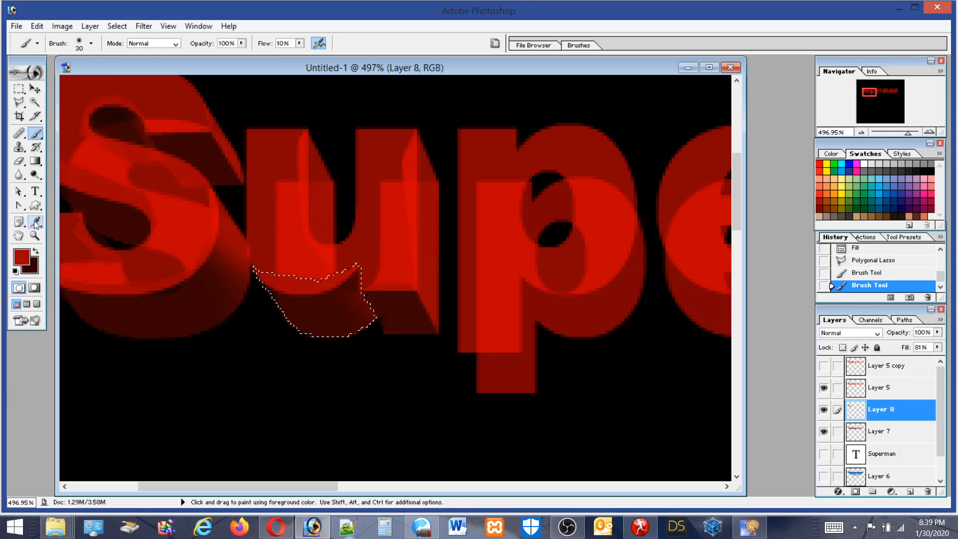
{"action": "left_click", "coordinate": [35, 252]}
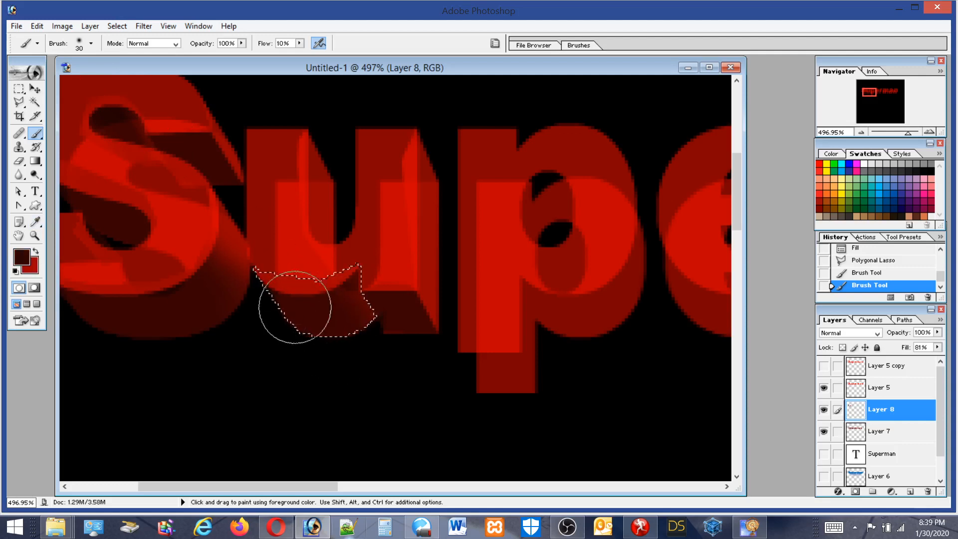
{"action": "left_click_drag", "start_coordinate": [299, 296], "coordinate": [339, 294]}
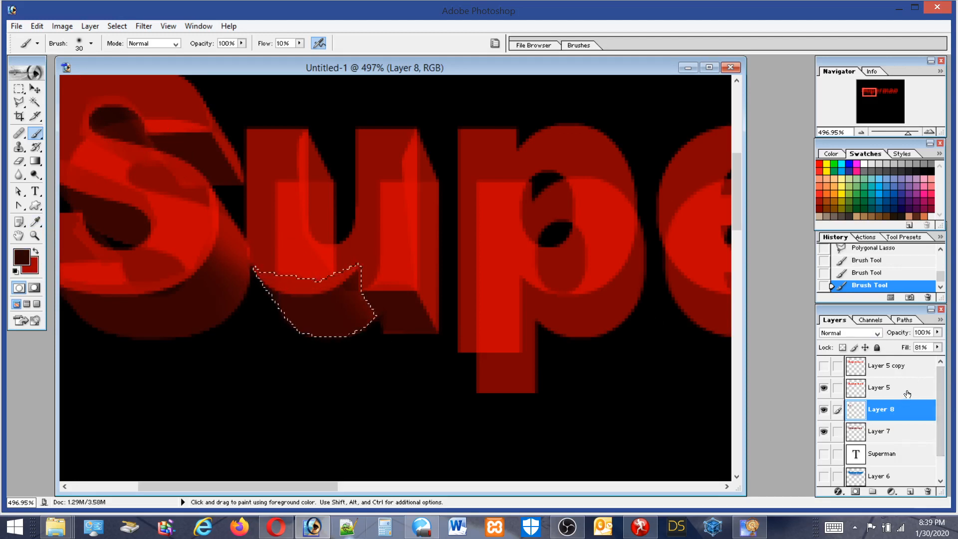
Restore Layer 8's fill and Layer 5's opacity to 100%
{"action": "left_click", "coordinate": [937, 348]}
{"action": "left_click_drag", "start_coordinate": [925, 360], "coordinate": [937, 385]}
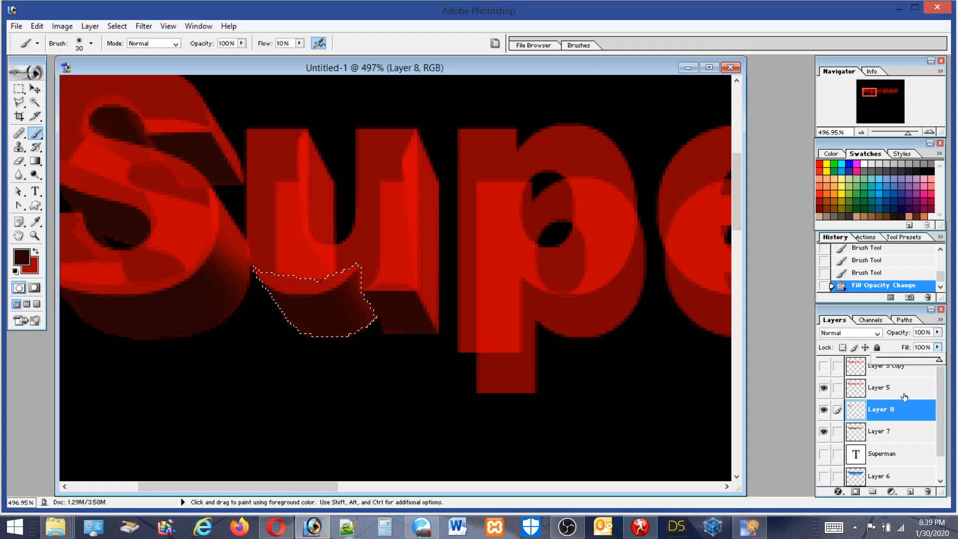
{"action": "left_click", "coordinate": [902, 392]}
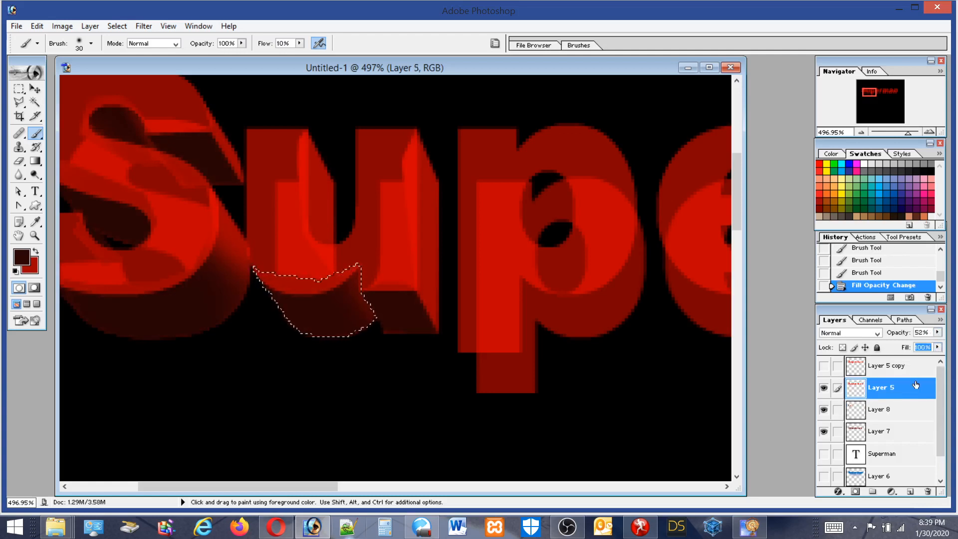
{"action": "left_click", "coordinate": [937, 334]}
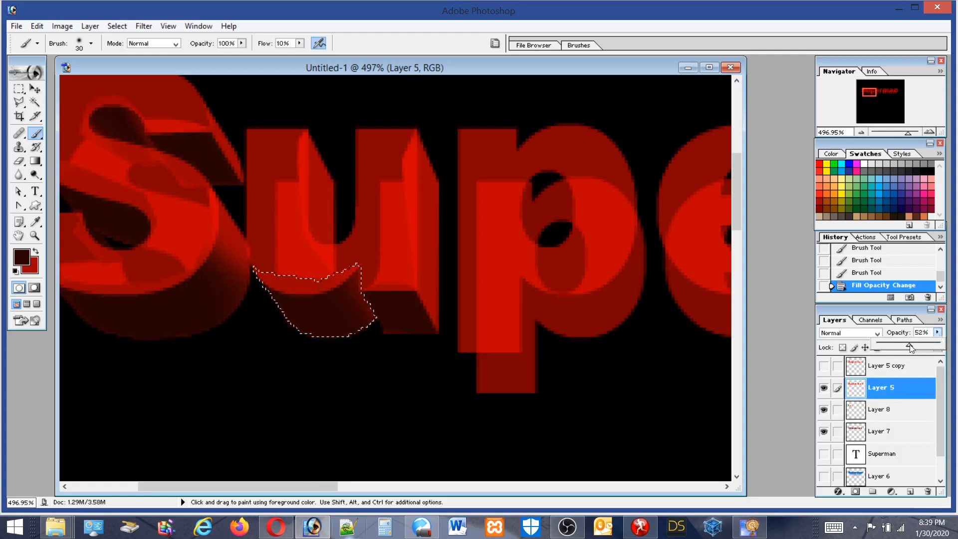
{"action": "left_click_drag", "start_coordinate": [908, 345], "coordinate": [938, 345]}
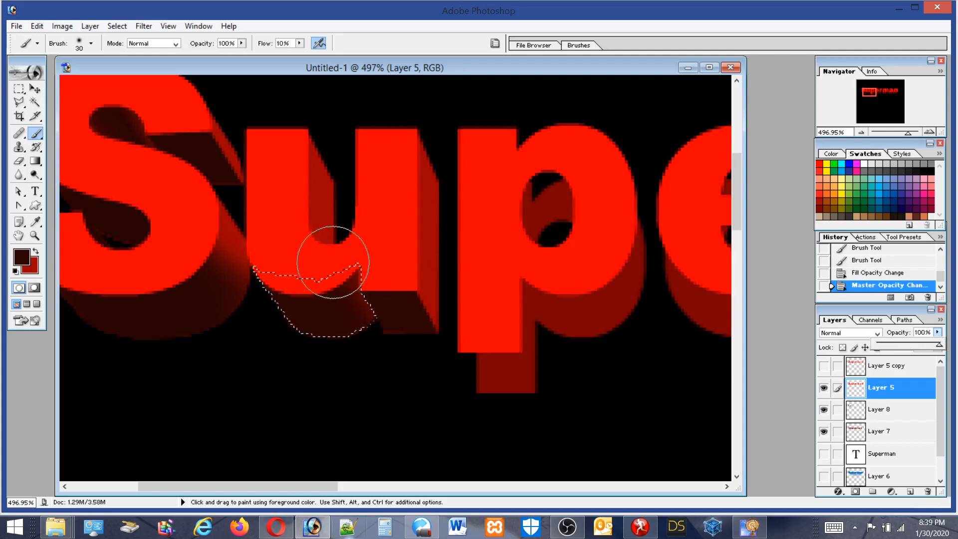
Clear the selection and bring the final letters "an" of the lettering into close view
{"action": "left_click", "coordinate": [19, 89]}
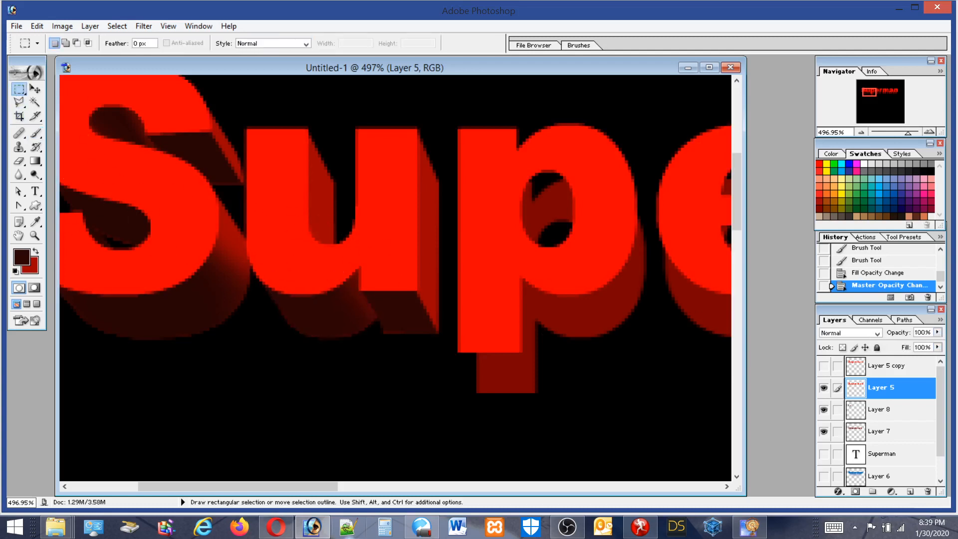
{"action": "key", "text": "ctrl+d"}
{"action": "double_click", "coordinate": [30, 238]}
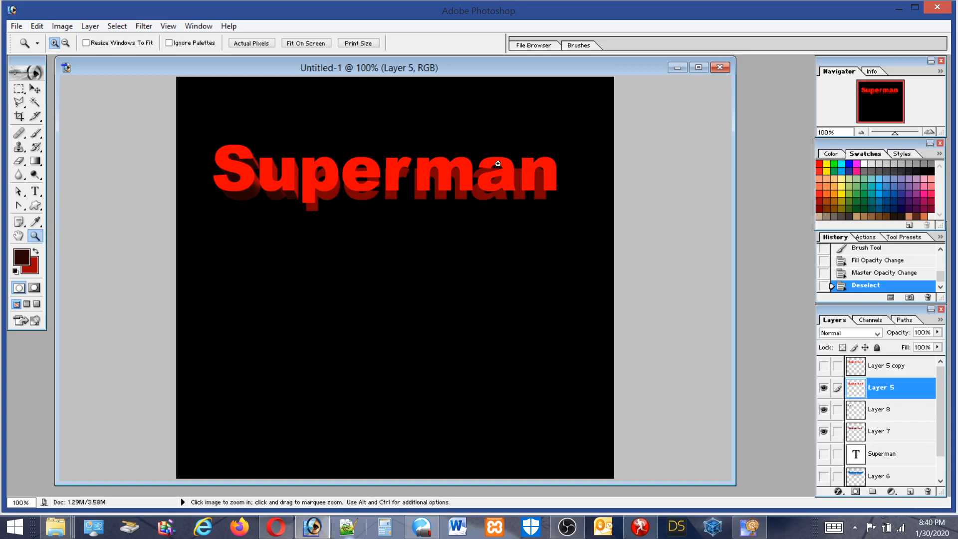
{"action": "left_click_drag", "start_coordinate": [493, 152], "coordinate": [558, 225]}
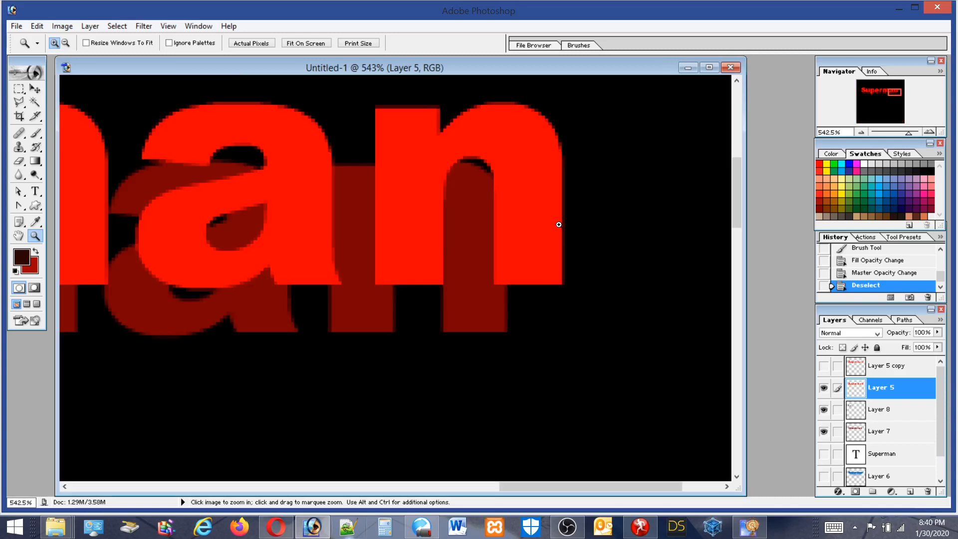
Set Layer 5's opacity to 56% and Layer 8's fill to 76%, and activate the Polygonal Lasso
{"action": "left_click", "coordinate": [937, 332]}
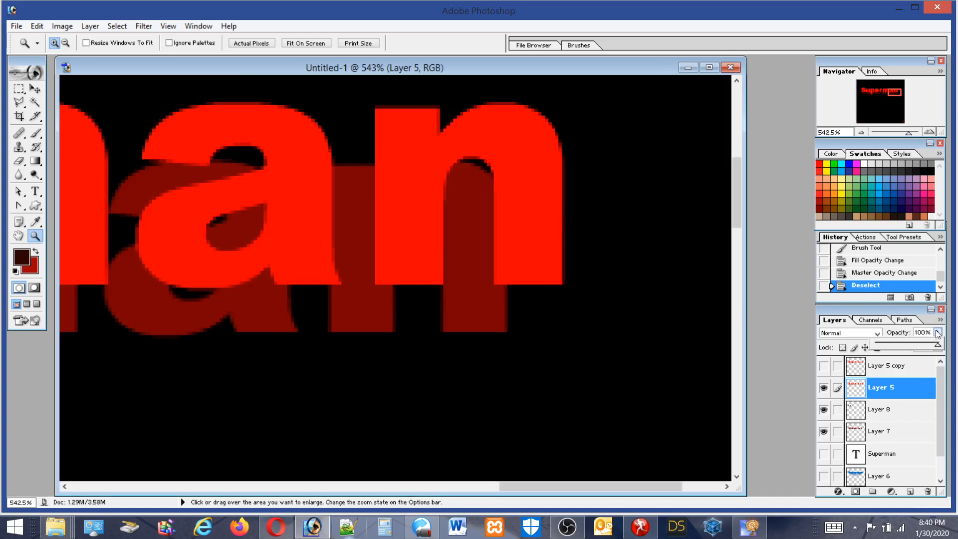
{"action": "left_click", "coordinate": [909, 342]}
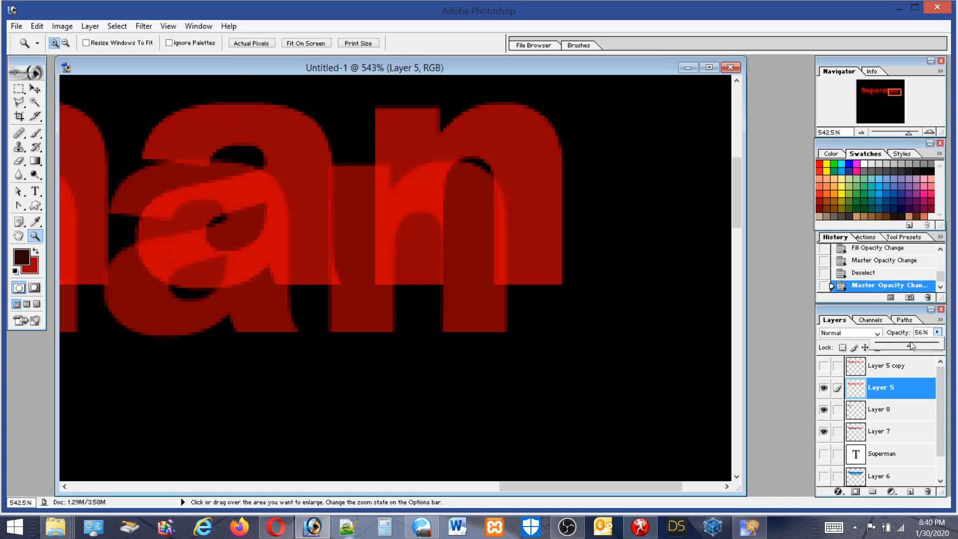
{"action": "left_click", "coordinate": [905, 412]}
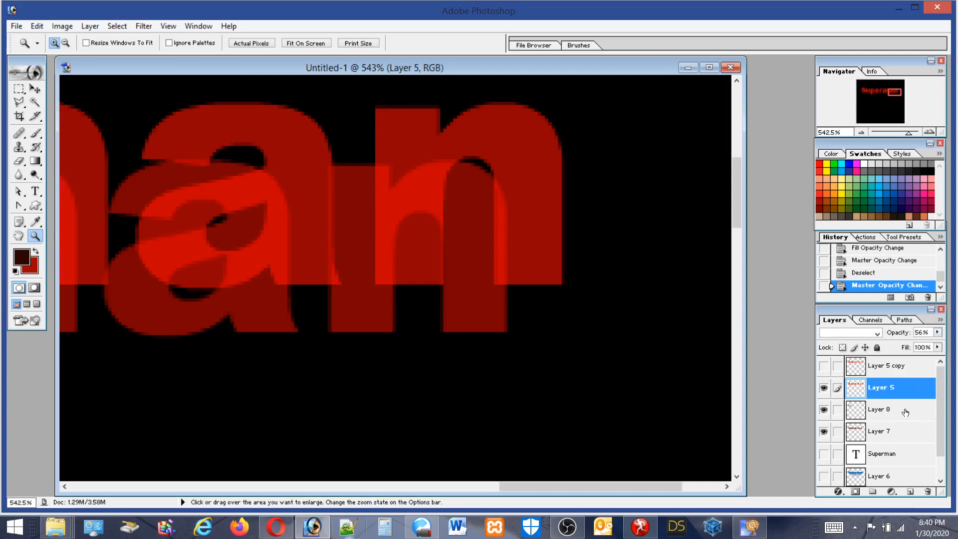
{"action": "left_click", "coordinate": [937, 347]}
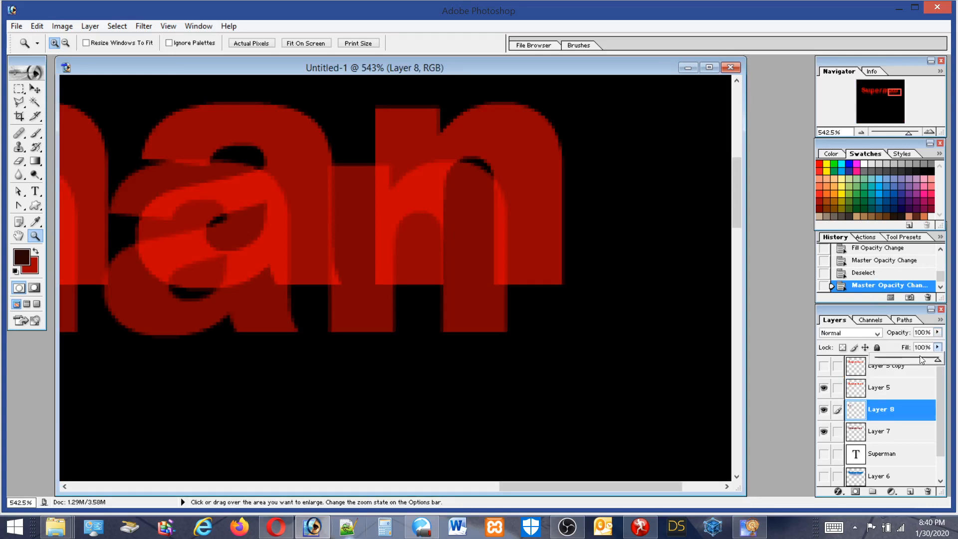
{"action": "left_click", "coordinate": [919, 359]}
{"action": "left_click_drag", "start_coordinate": [920, 363], "coordinate": [922, 360]}
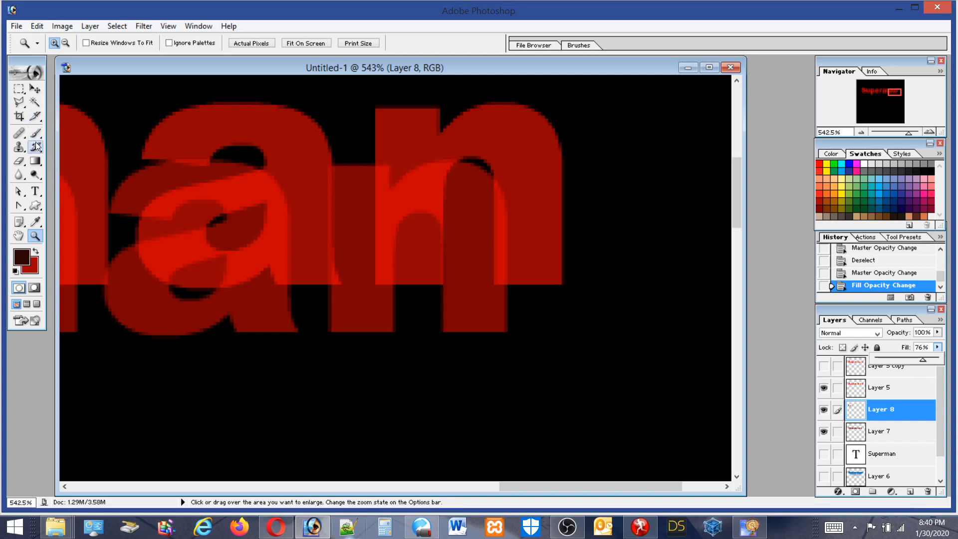
{"action": "left_click", "coordinate": [19, 103]}
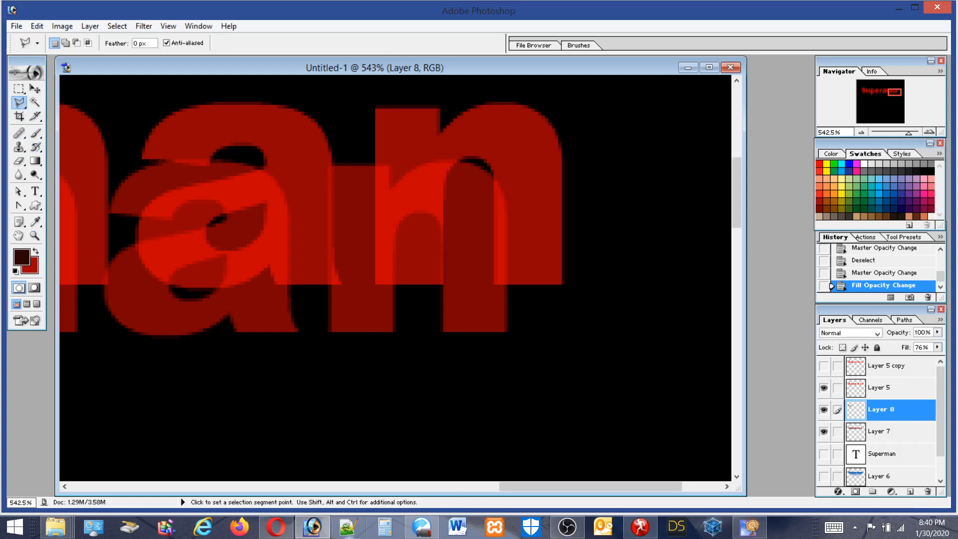
{"action": "left_click", "coordinate": [375, 108]}
{"action": "left_click", "coordinate": [329, 163]}
{"action": "left_click", "coordinate": [332, 329]}
{"action": "double_click", "coordinate": [341, 269]}
Select the extruded left side face of the n with the Polygonal Lasso and fill it with the very dark red foreground color
{"action": "left_click", "coordinate": [375, 108]}
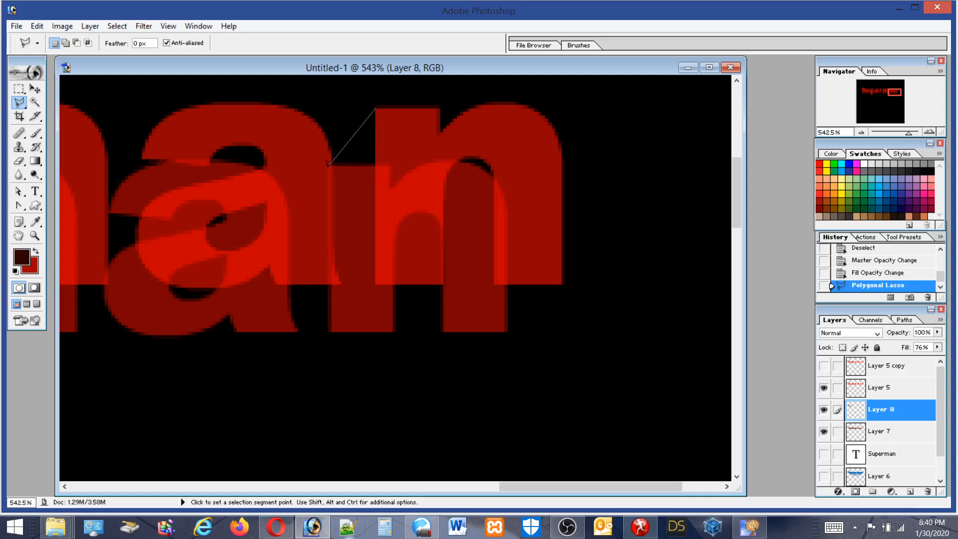
{"action": "left_click", "coordinate": [328, 165]}
{"action": "left_click", "coordinate": [330, 330]}
{"action": "left_click", "coordinate": [377, 283]}
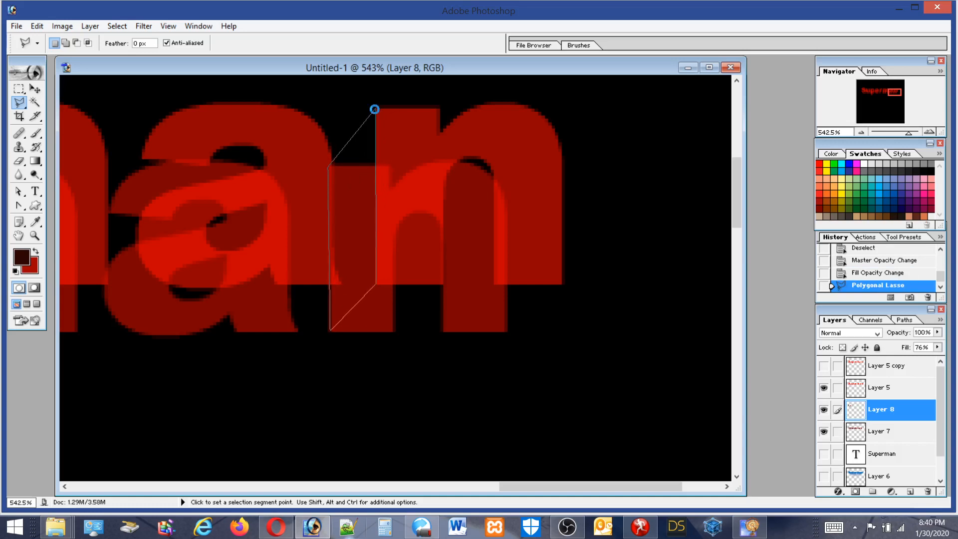
{"action": "left_click", "coordinate": [374, 108]}
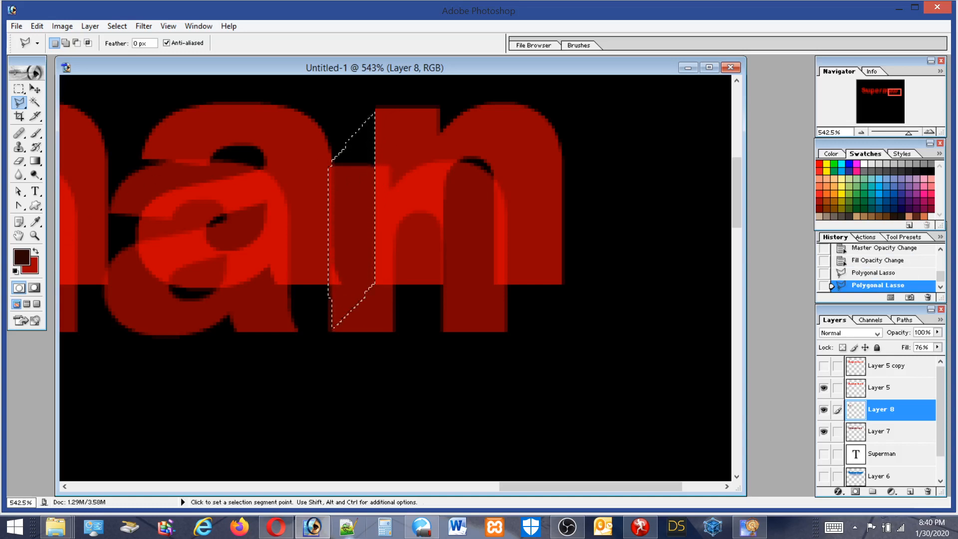
{"action": "left_click", "coordinate": [37, 28]}
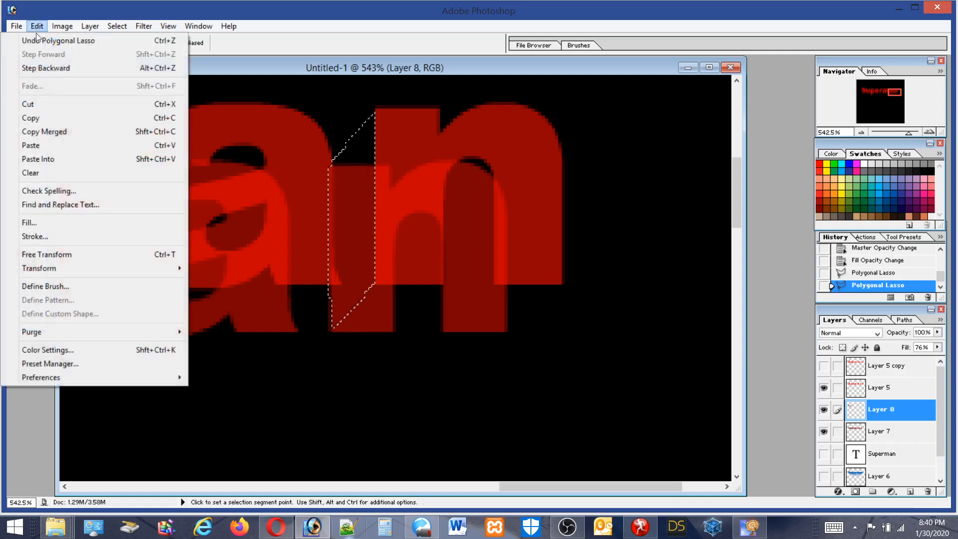
{"action": "left_click", "coordinate": [34, 222]}
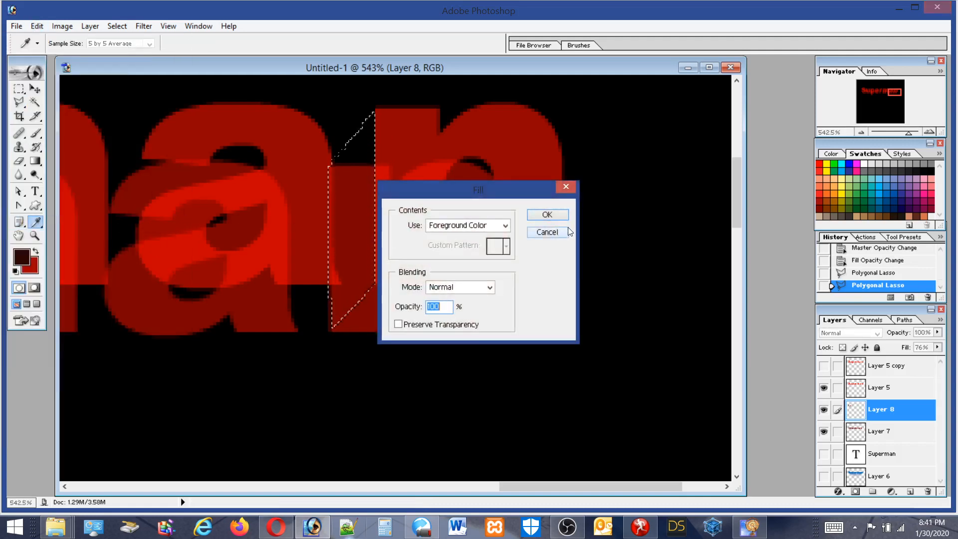
{"action": "left_click", "coordinate": [559, 213]}
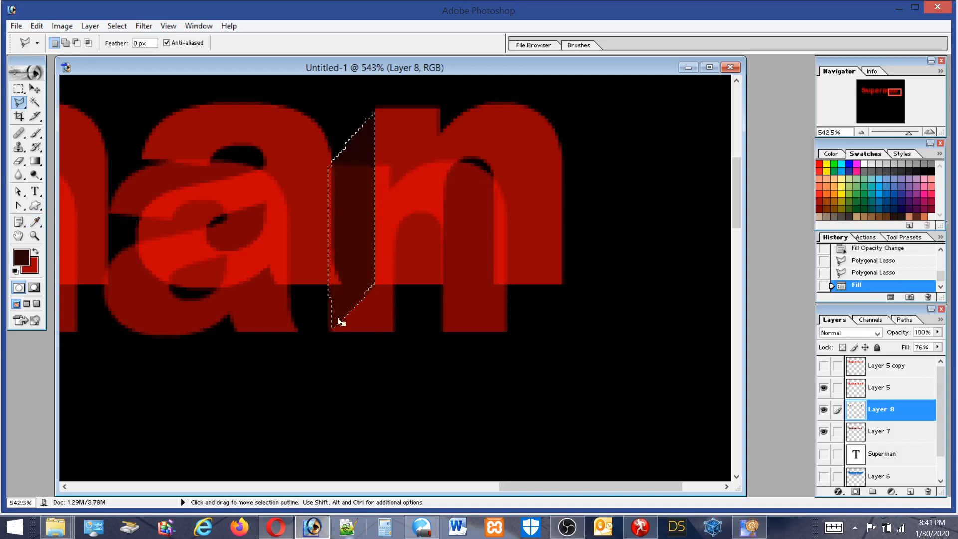
Select the underside of the n's left stem and fill it with the very dark red foreground color
{"action": "left_click", "coordinate": [442, 285]}
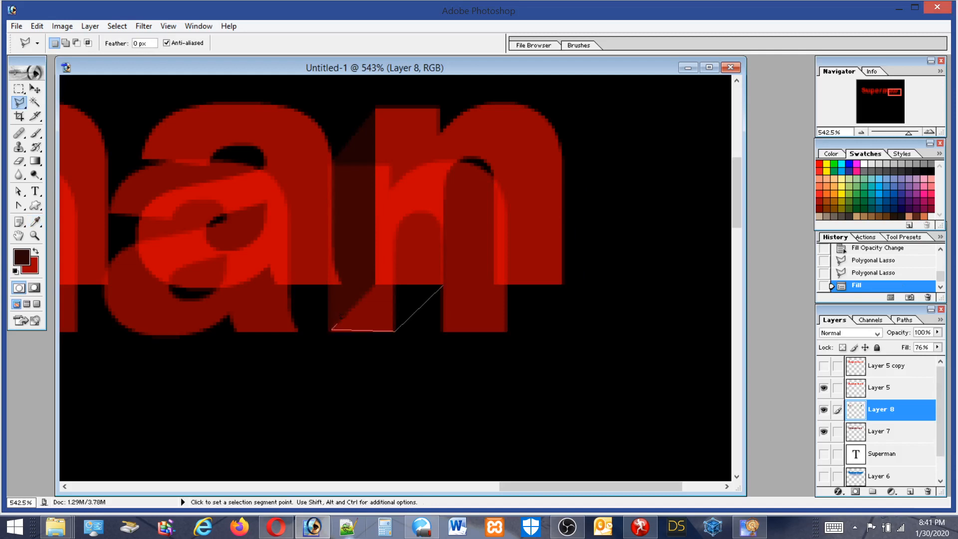
{"action": "left_click", "coordinate": [441, 285]}
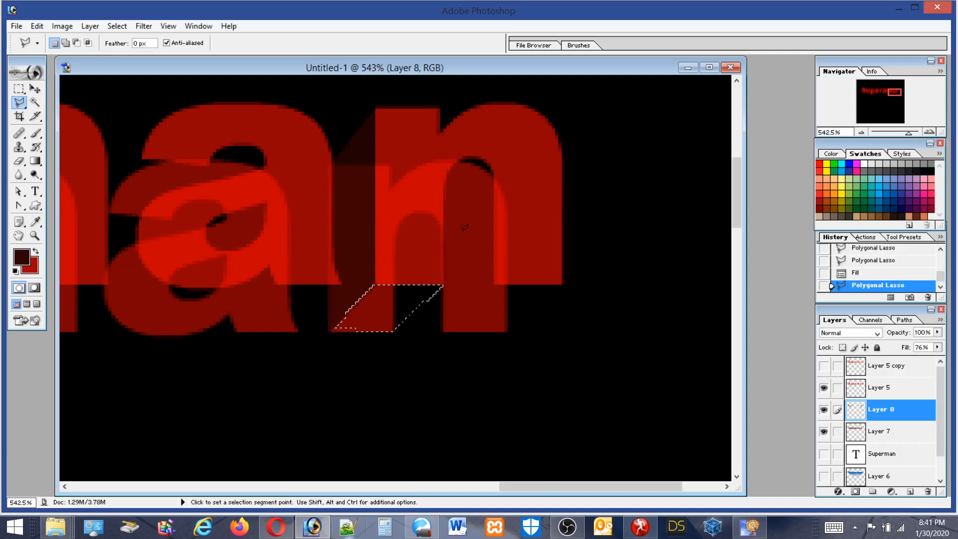
{"action": "left_click", "coordinate": [38, 27]}
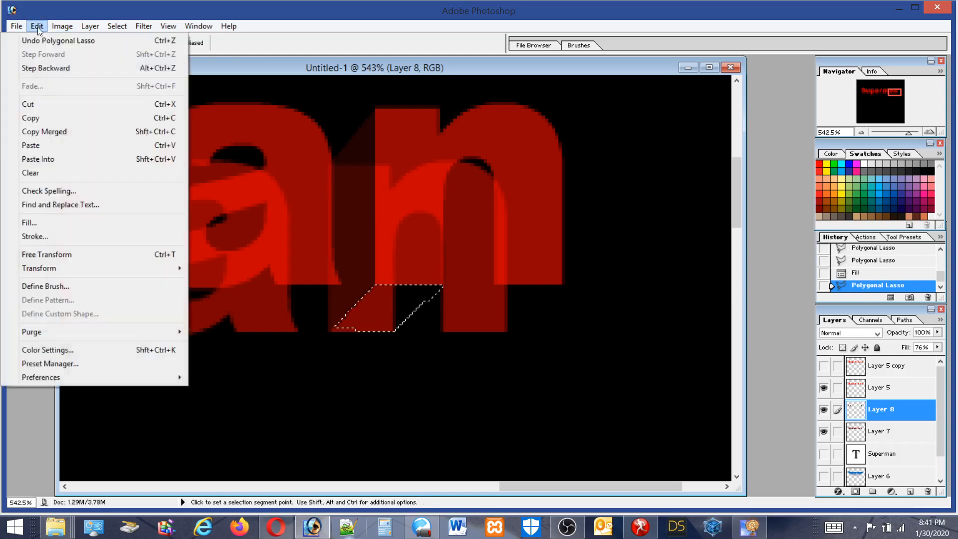
{"action": "left_click", "coordinate": [35, 222]}
{"action": "left_click", "coordinate": [549, 213]}
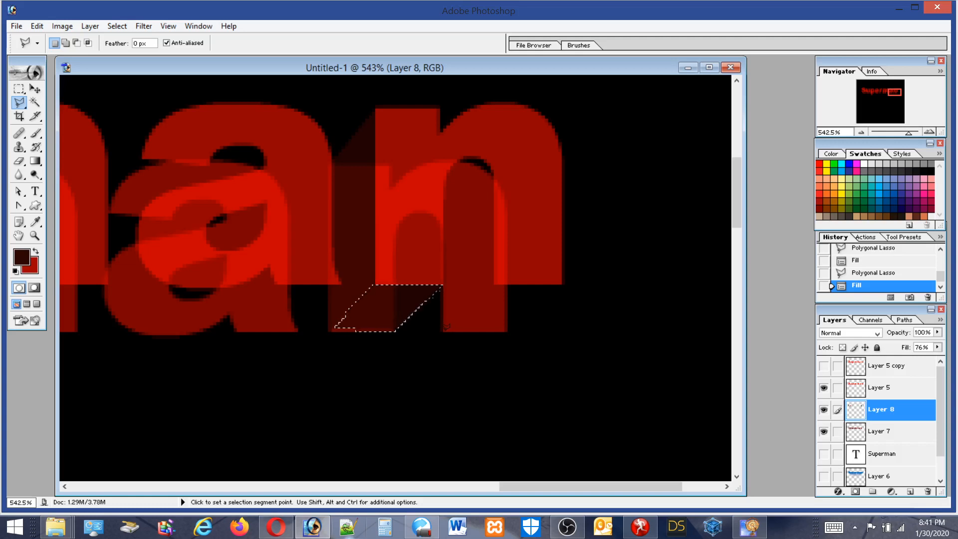
Select the inner side face of the n's right stem, up into the arch opening, and fill it with very dark red
{"action": "left_click", "coordinate": [447, 327]}
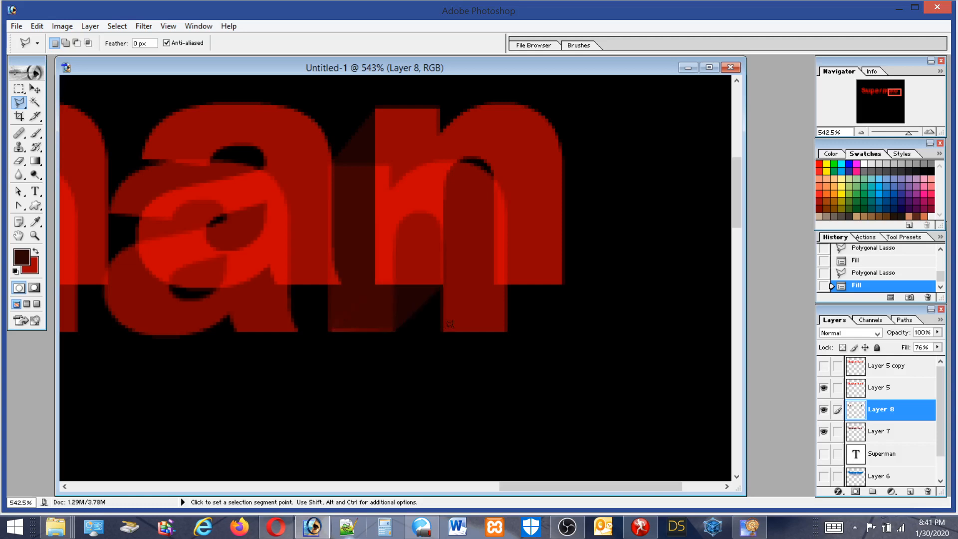
{"action": "left_click", "coordinate": [494, 281]}
{"action": "left_click", "coordinate": [496, 159]}
{"action": "left_click", "coordinate": [443, 329]}
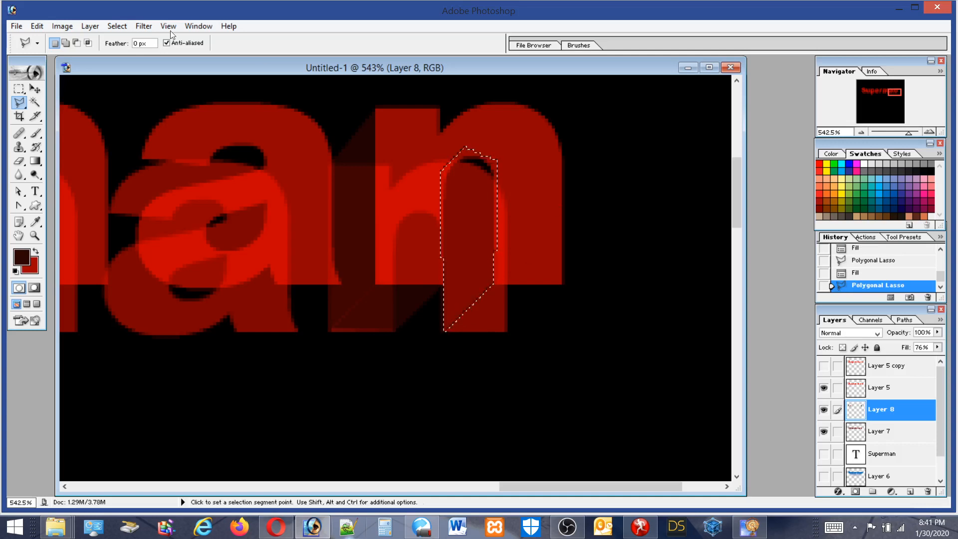
{"action": "left_click", "coordinate": [35, 26]}
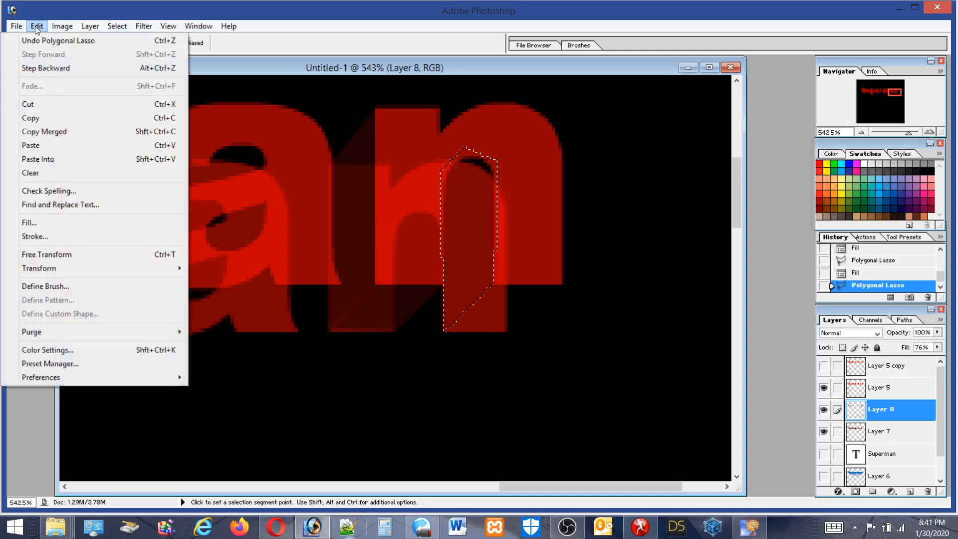
{"action": "left_click", "coordinate": [38, 218]}
{"action": "left_click", "coordinate": [548, 215]}
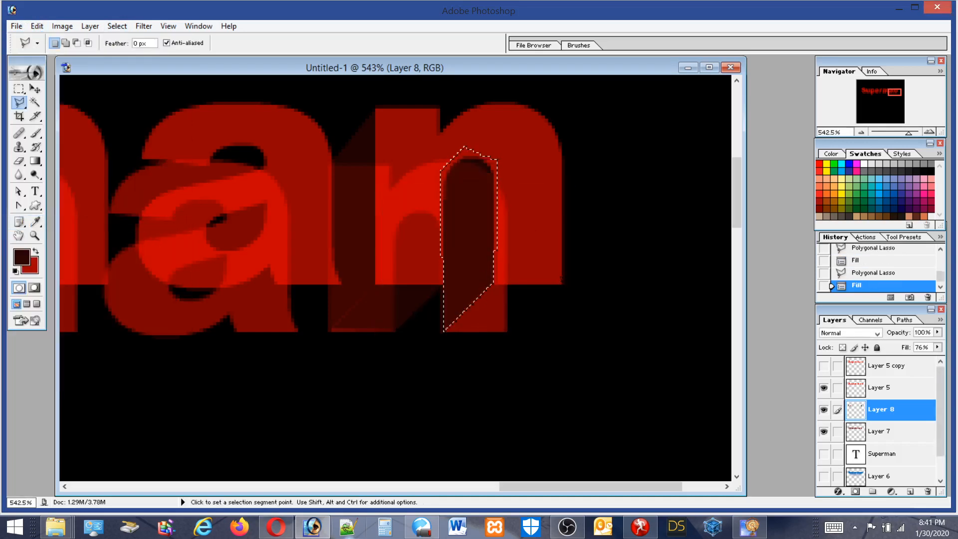
Select the underside of the n's right stem, fill it with very dark red, and clear the selection
{"action": "left_click", "coordinate": [561, 284]}
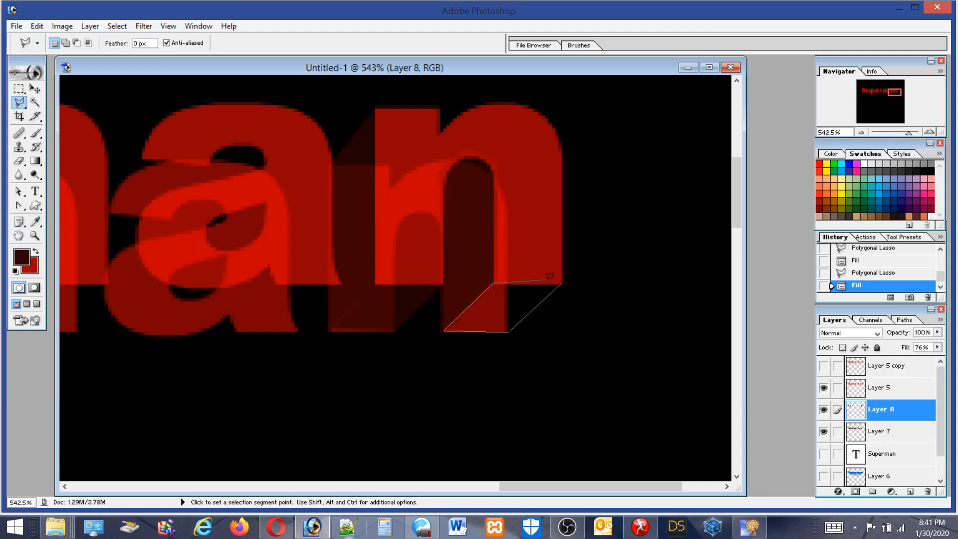
{"action": "left_click", "coordinate": [561, 284]}
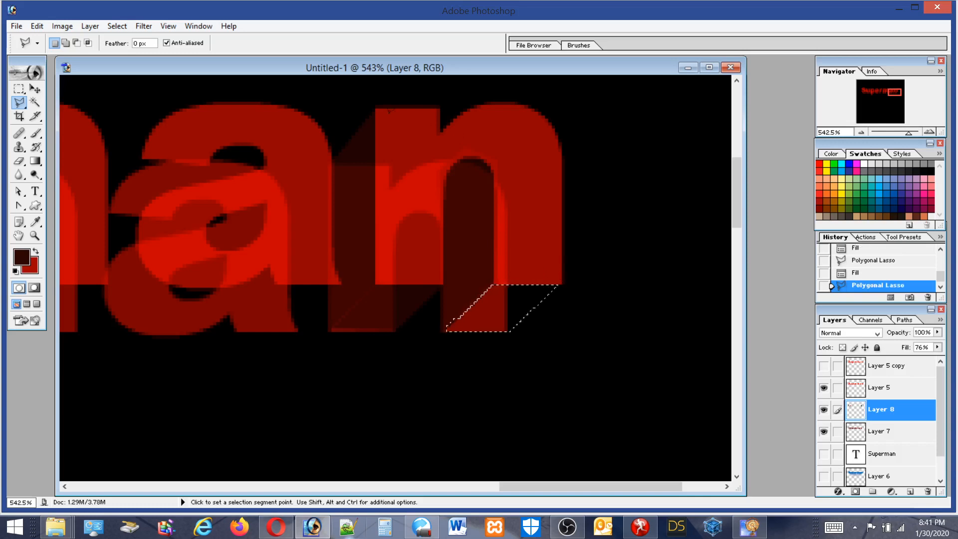
{"action": "left_click", "coordinate": [36, 26]}
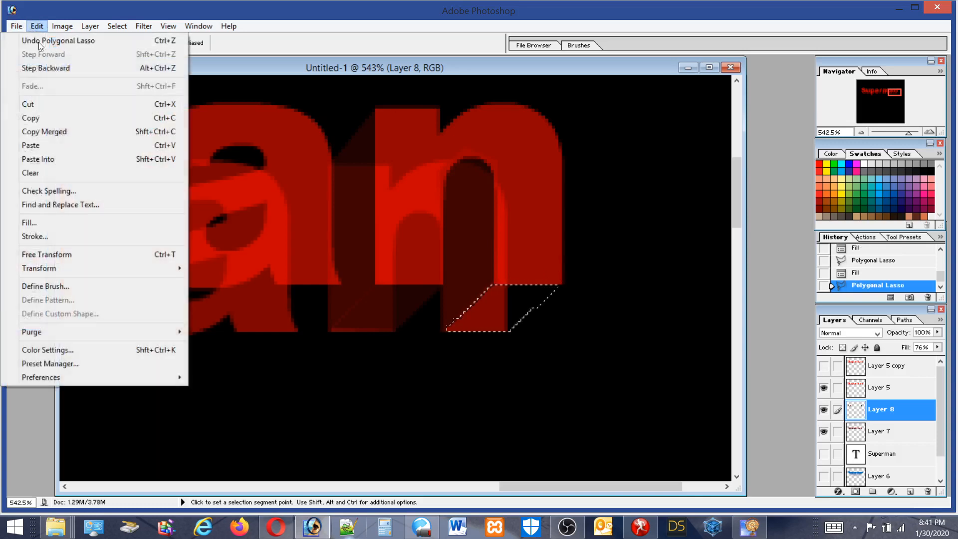
{"action": "left_click", "coordinate": [37, 223]}
{"action": "left_click", "coordinate": [558, 215]}
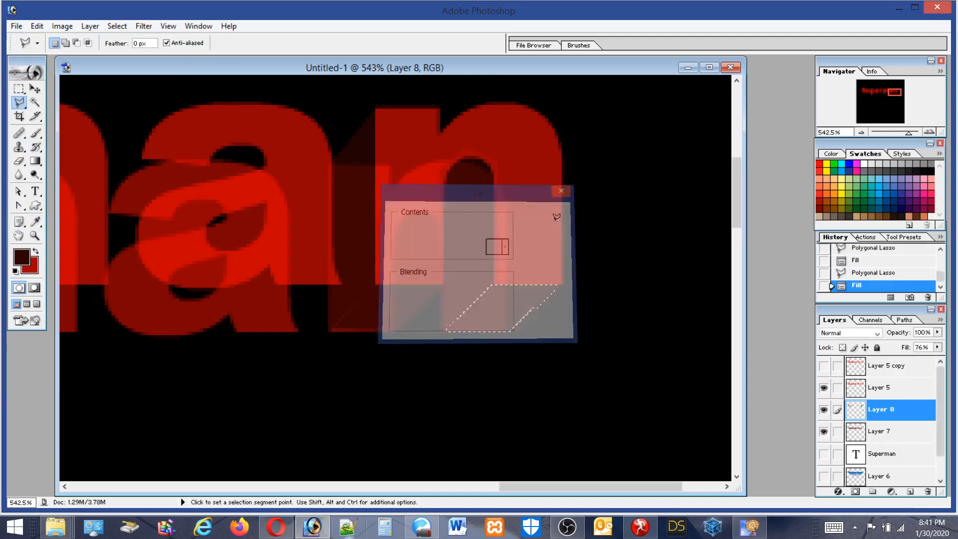
{"action": "key", "text": "ctrl+d"}
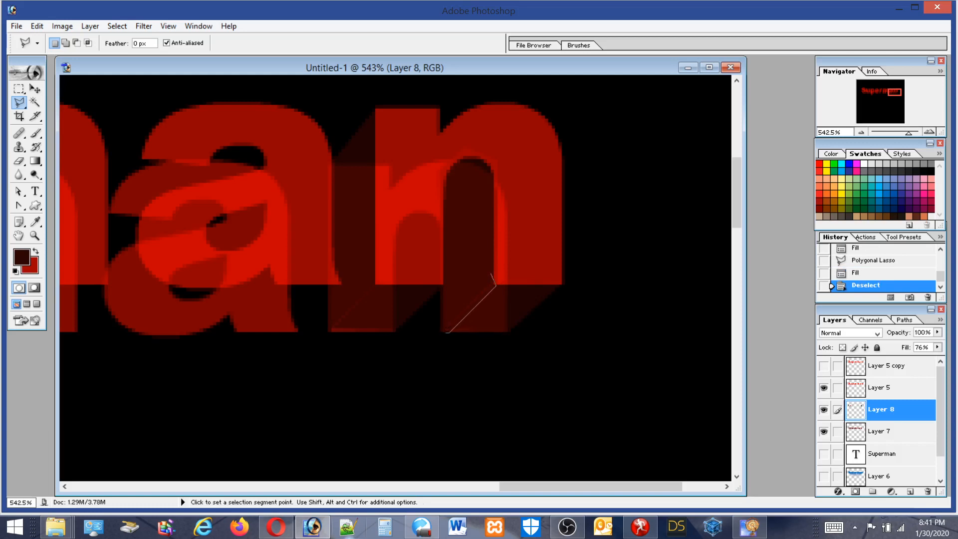
Select a sliver along the edge between the right stem's inner side and underside and fill it with very dark red
{"action": "left_click", "coordinate": [475, 272]}
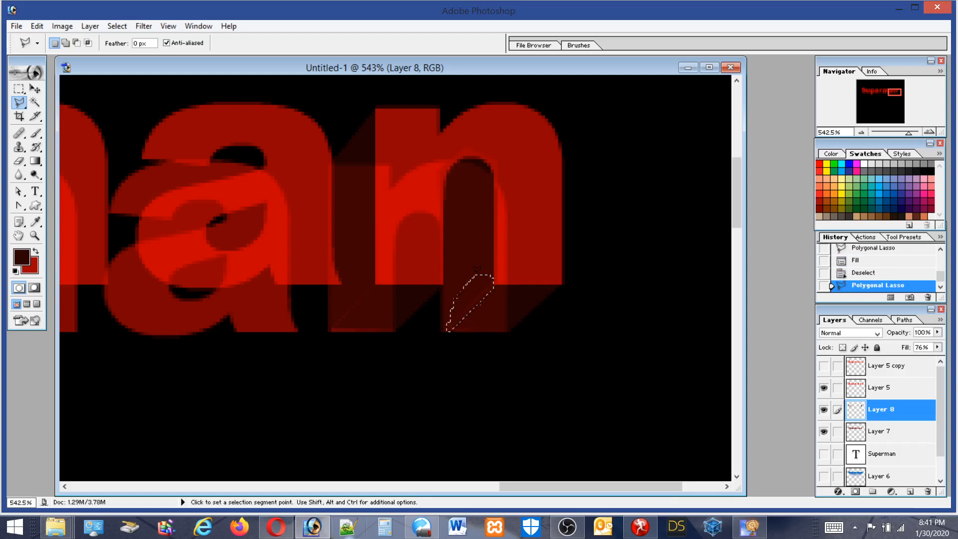
{"action": "left_click", "coordinate": [35, 25]}
{"action": "left_click", "coordinate": [30, 222]}
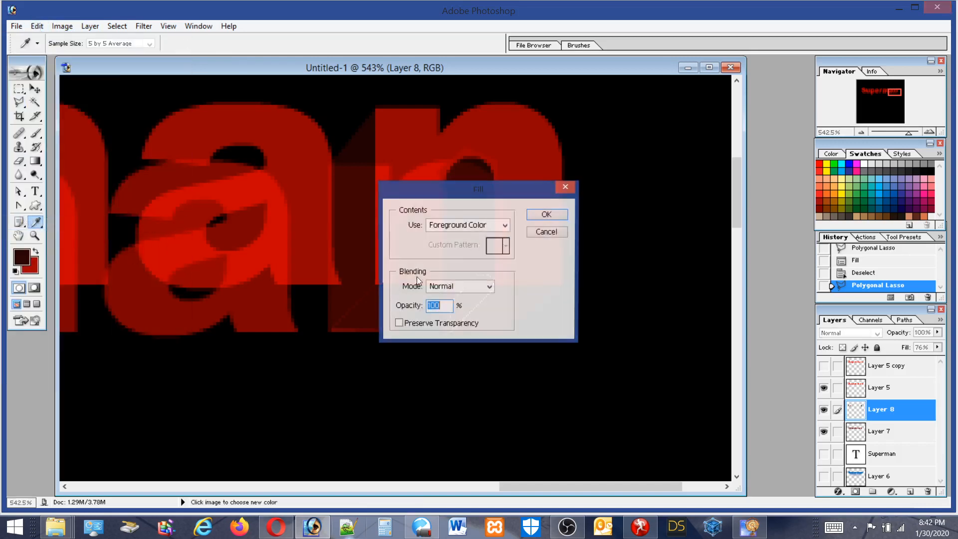
{"action": "left_click", "coordinate": [562, 216]}
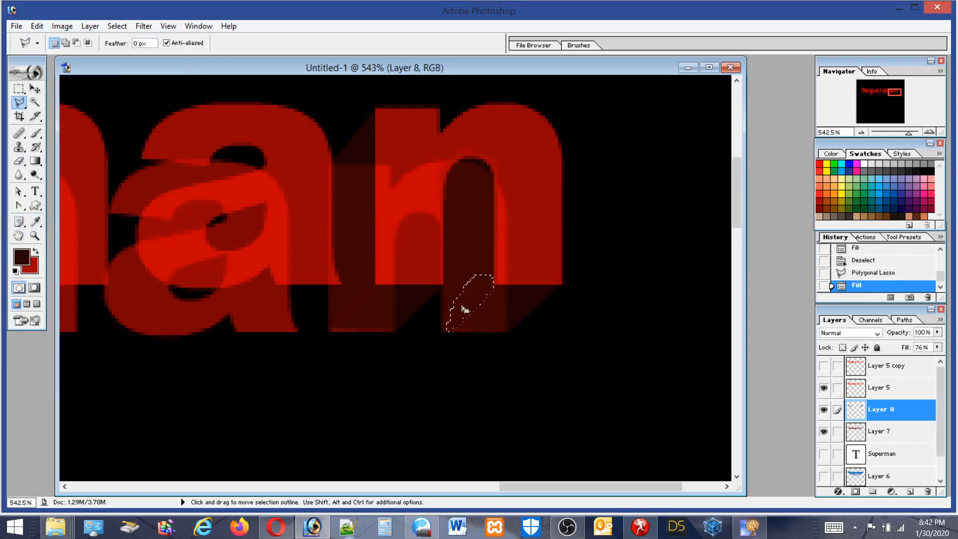
Fill a narrow strip along the left stem's diagonal lower edge with very dark red and clear the selection
{"action": "left_click", "coordinate": [336, 330]}
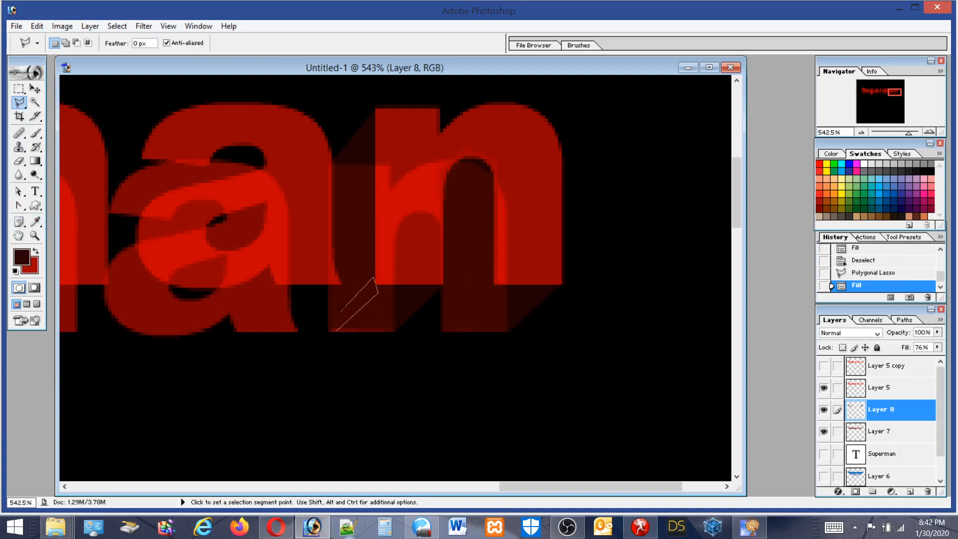
{"action": "left_click", "coordinate": [332, 330]}
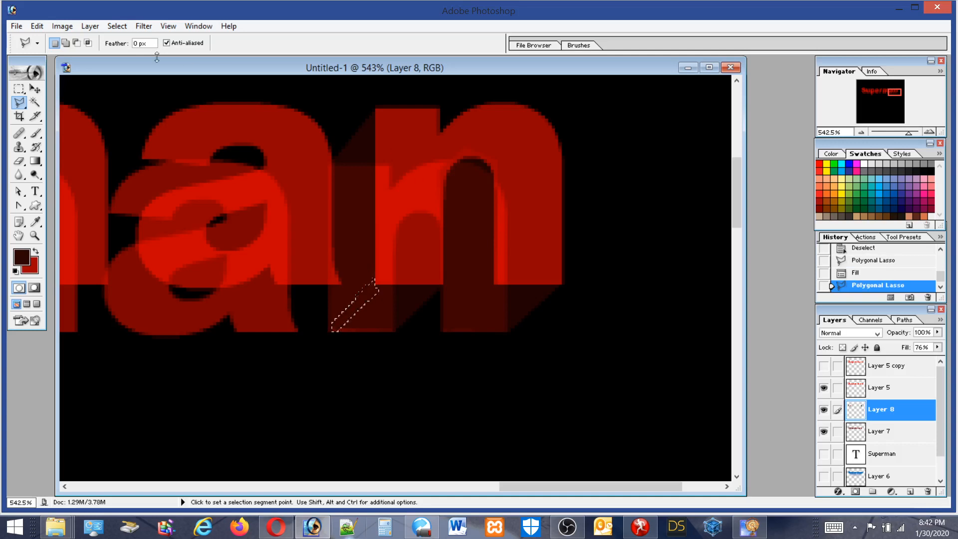
{"action": "left_click", "coordinate": [37, 26]}
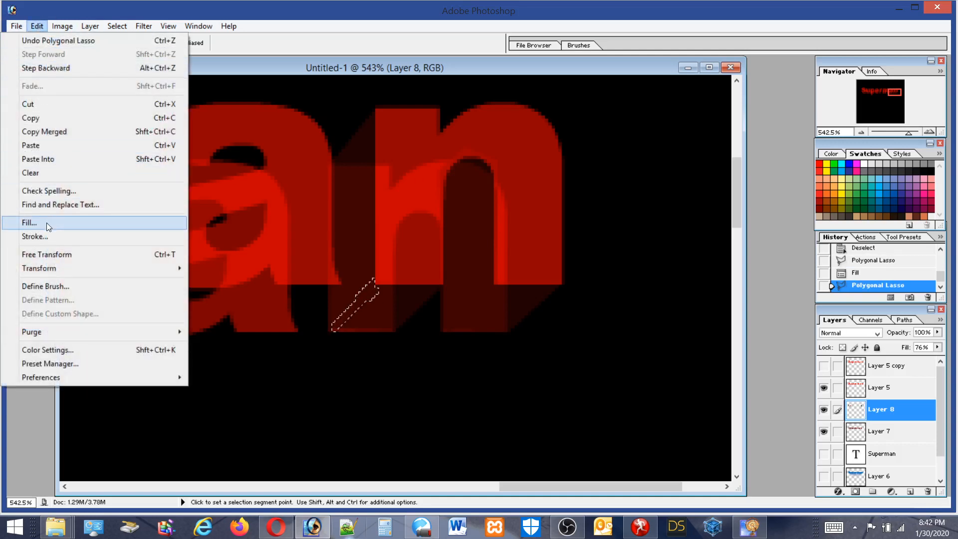
{"action": "left_click", "coordinate": [46, 223]}
{"action": "left_click", "coordinate": [549, 216]}
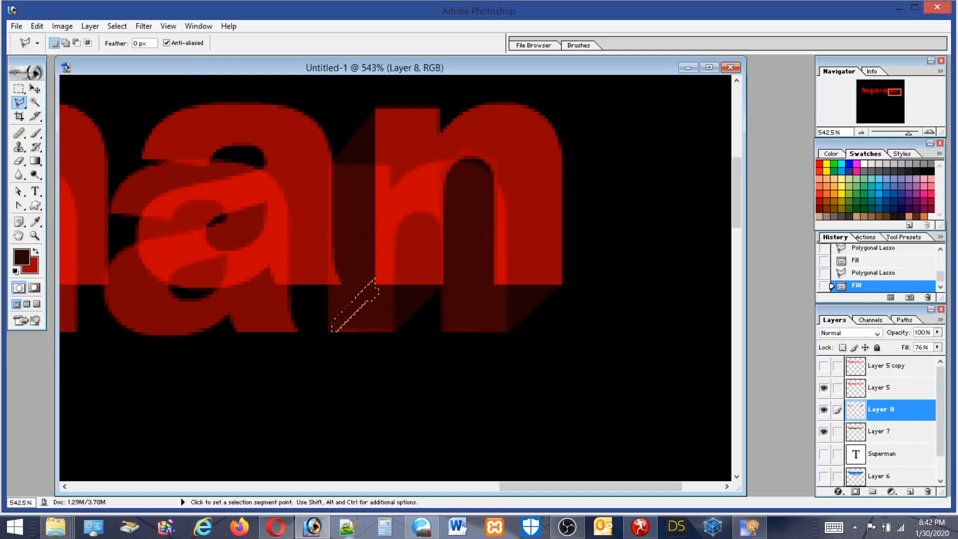
{"action": "key", "text": "ctrl+d"}
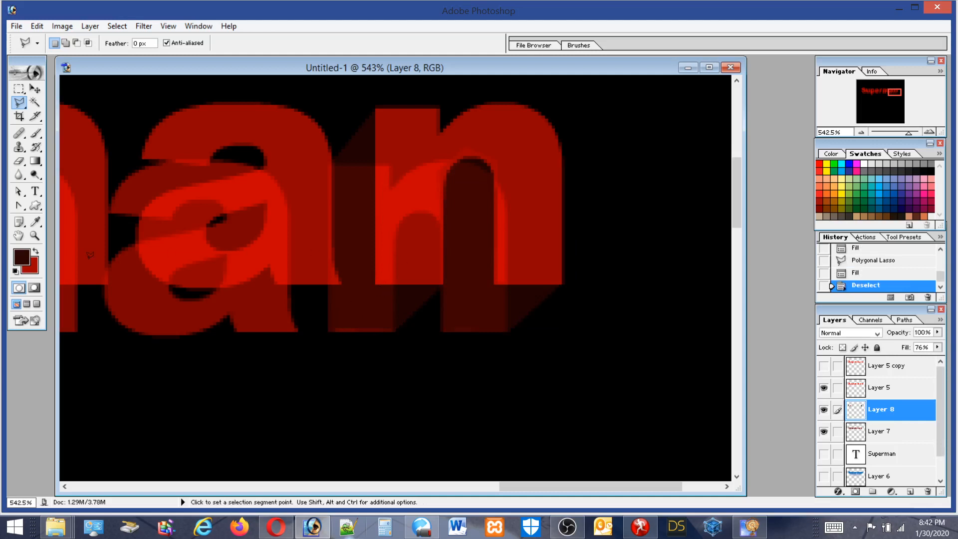
Fit the image in view and raise Layer 8's fill and Layer 5's opacity to 100%
{"action": "double_click", "coordinate": [19, 236]}
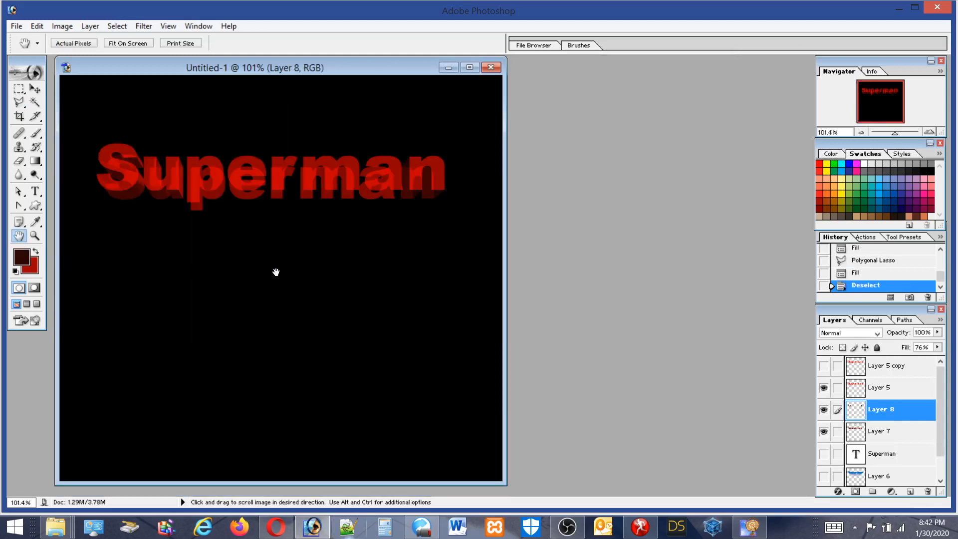
{"action": "left_click", "coordinate": [937, 347]}
{"action": "left_click_drag", "start_coordinate": [923, 359], "coordinate": [938, 358]}
{"action": "left_click", "coordinate": [902, 387]}
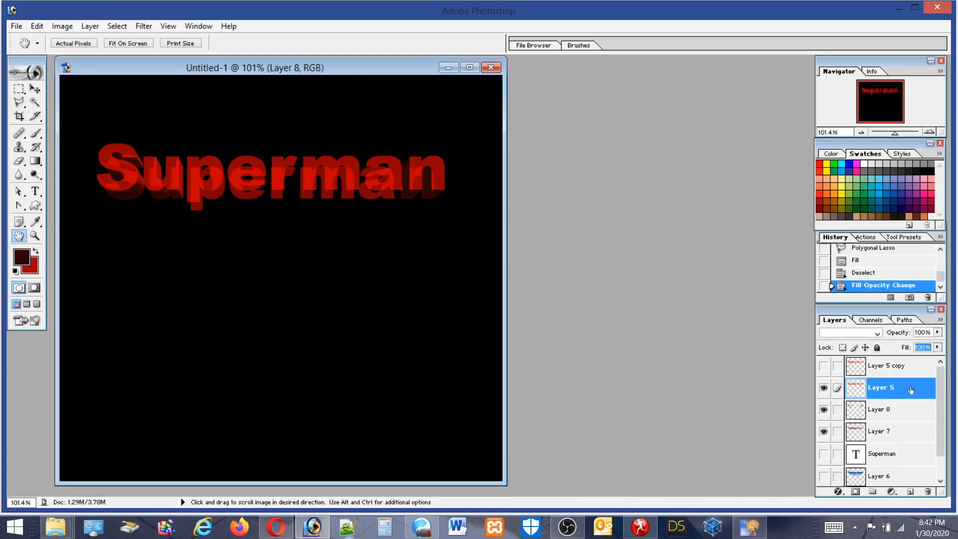
{"action": "left_click", "coordinate": [937, 332]}
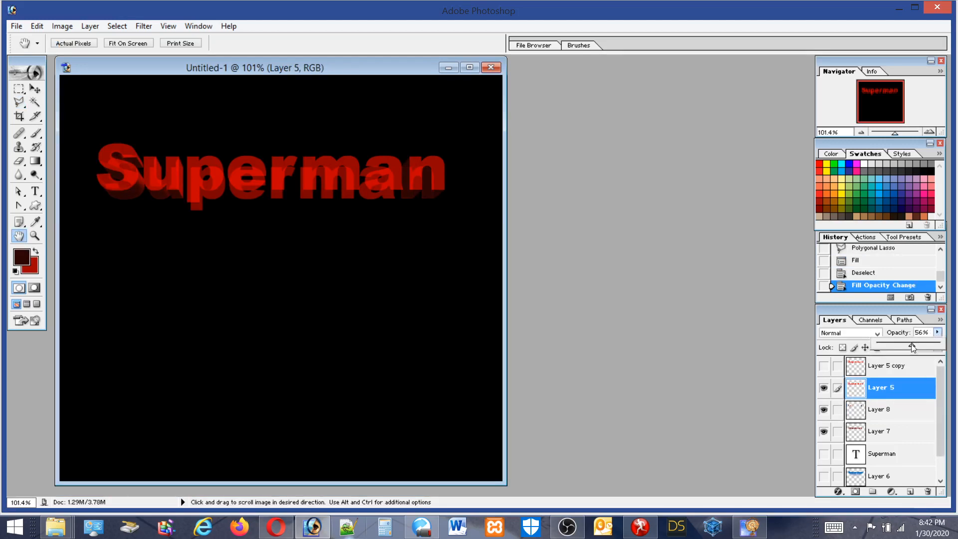
{"action": "left_click_drag", "start_coordinate": [912, 347], "coordinate": [956, 341]}
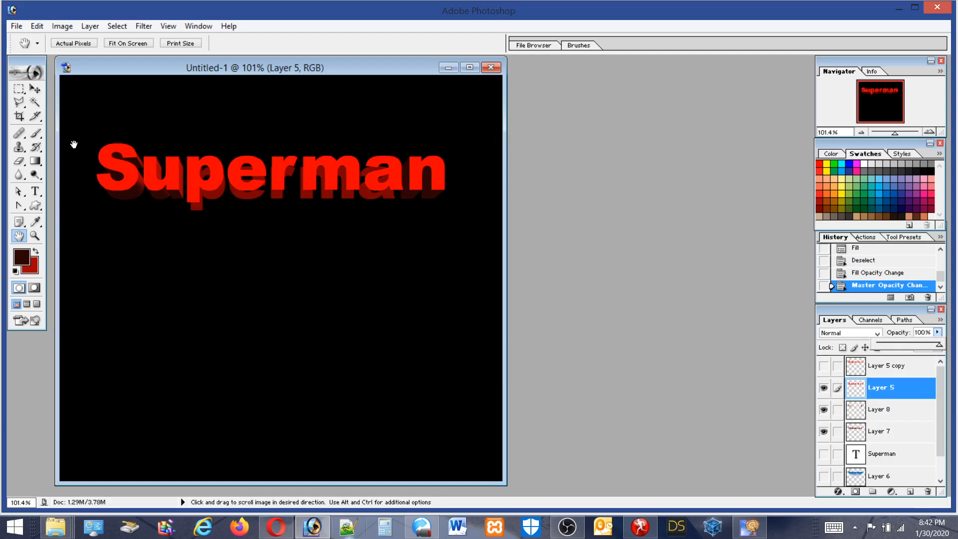
{"action": "left_click", "coordinate": [35, 88]}
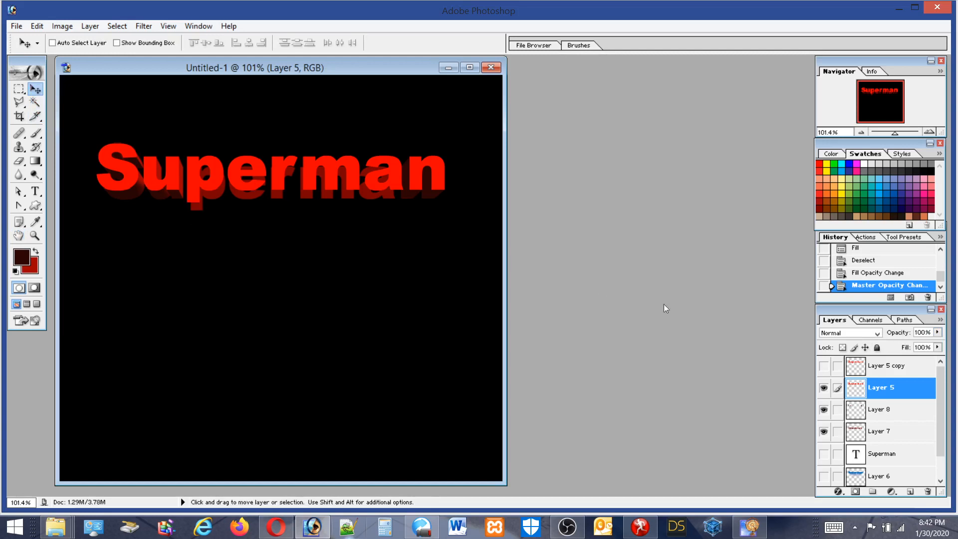
Try recolouring Layer 8's side faces to blue using Hue/Saturation with hue -111 and lightness +7
{"action": "left_click", "coordinate": [875, 412]}
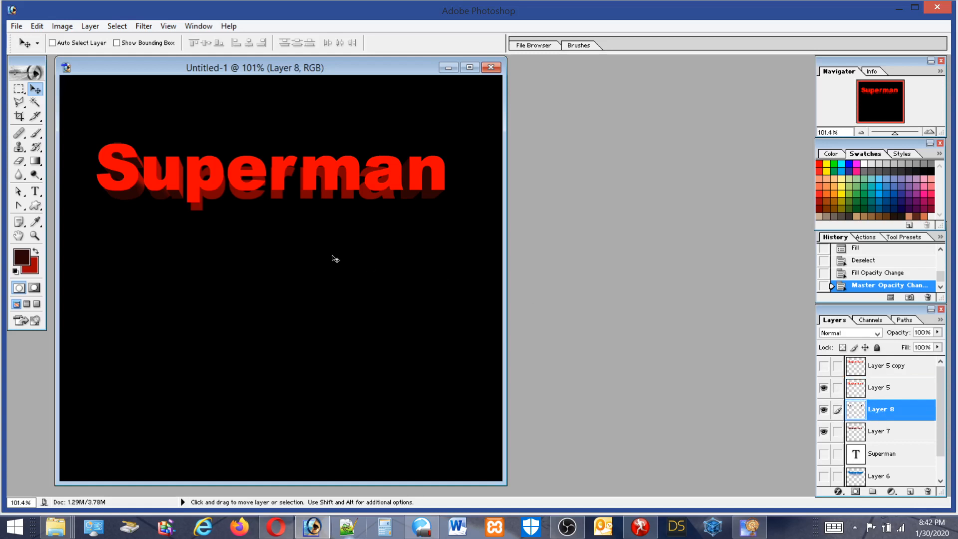
{"action": "left_click", "coordinate": [58, 28]}
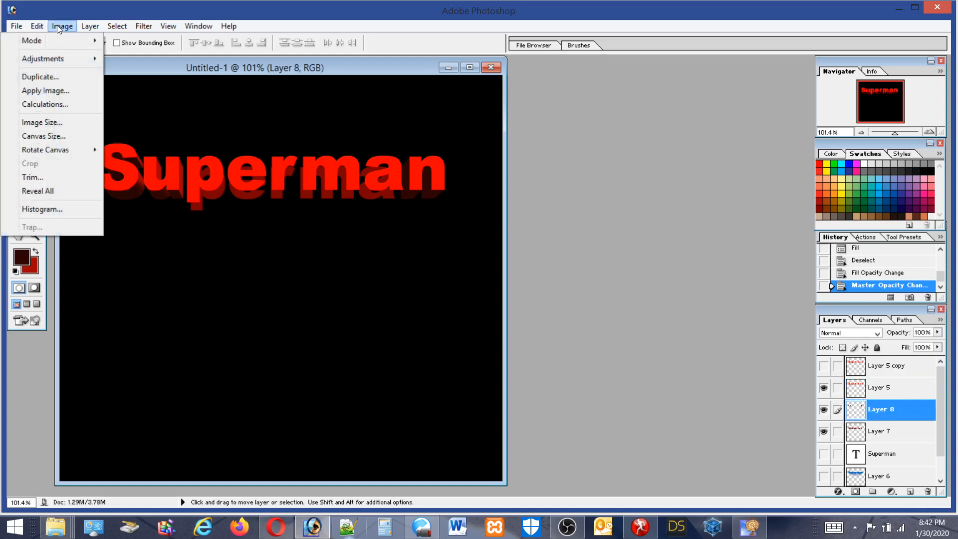
{"action": "mouse_move", "coordinate": [58, 59]}
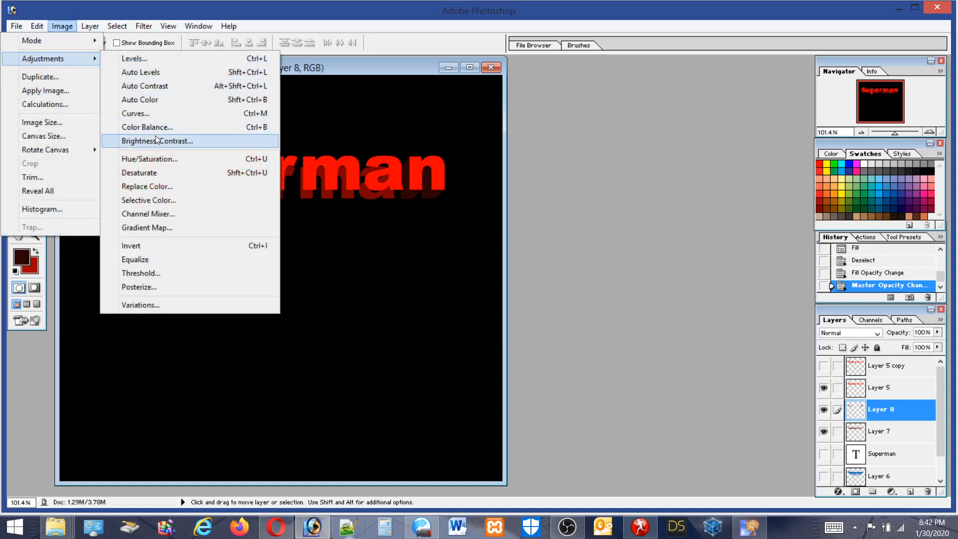
{"action": "left_click", "coordinate": [155, 159]}
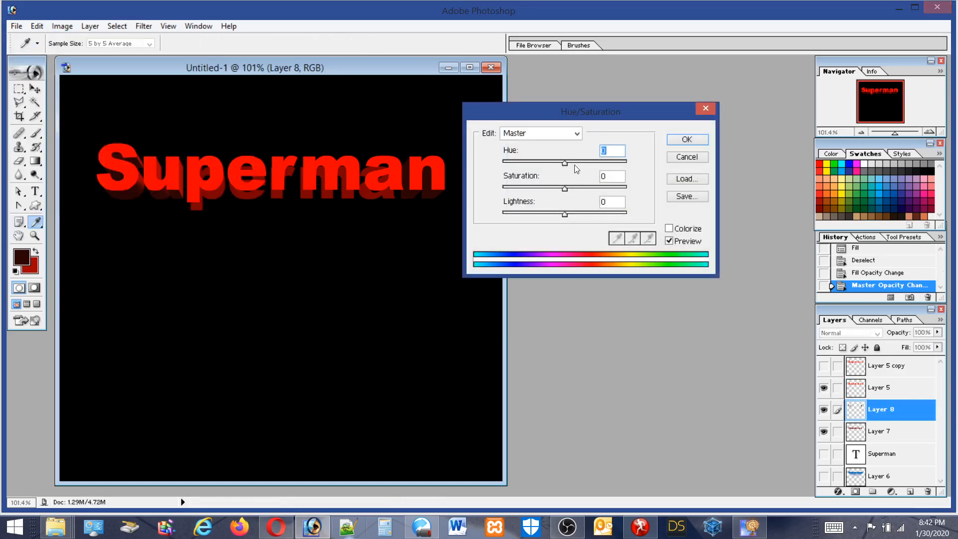
{"action": "left_click_drag", "start_coordinate": [564, 162], "coordinate": [519, 163]}
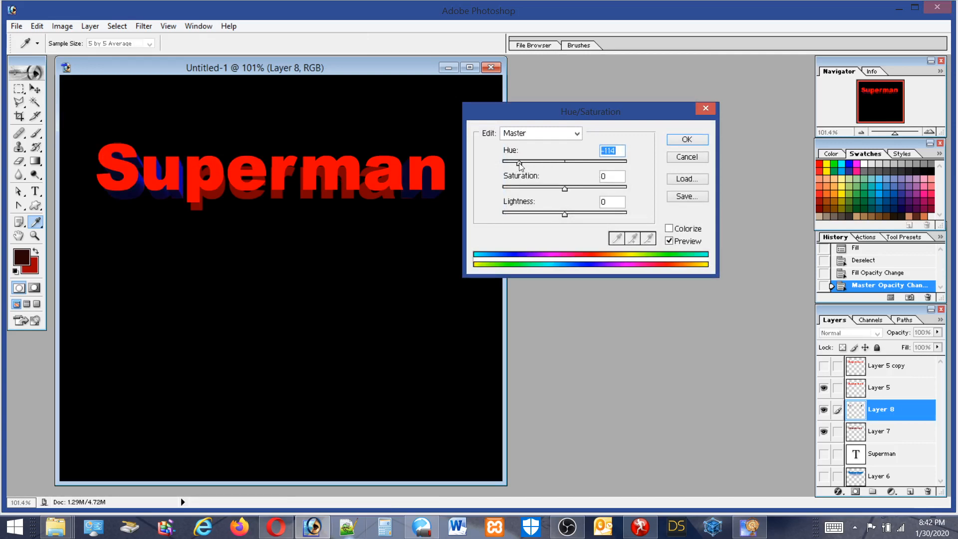
{"action": "left_click", "coordinate": [520, 163]}
{"action": "left_click_drag", "start_coordinate": [521, 163], "coordinate": [520, 163]}
{"action": "left_click_drag", "start_coordinate": [567, 216], "coordinate": [571, 216]}
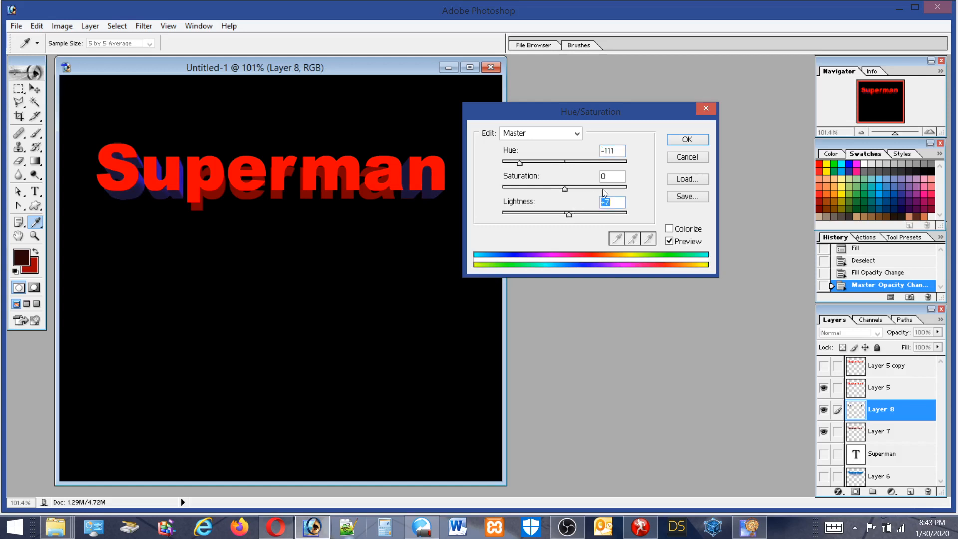
{"action": "left_click", "coordinate": [689, 140]}
{"action": "key", "text": "v"}
Try brightening Layer 8's side faces using Brightness/Contrast with brightness +20 and contrast +15
{"action": "left_click", "coordinate": [60, 26]}
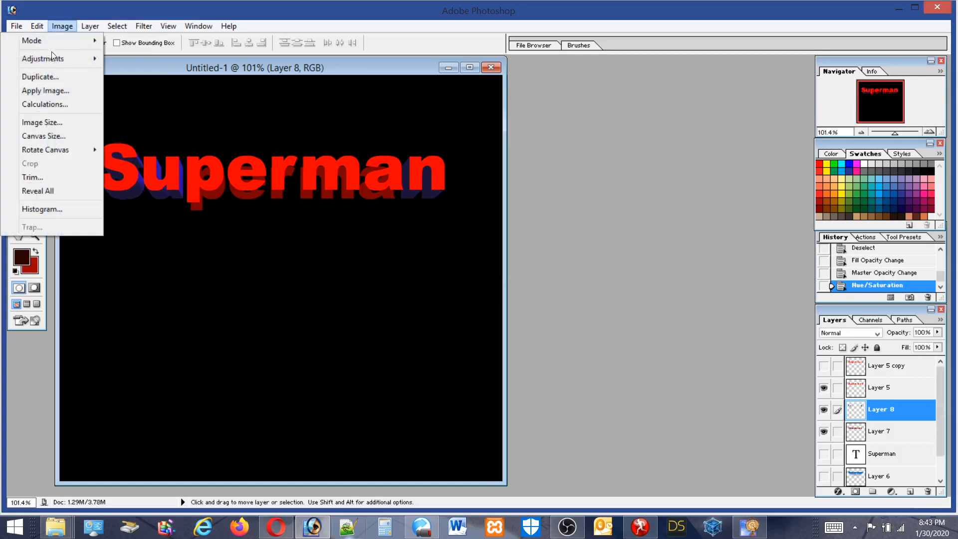
{"action": "mouse_move", "coordinate": [49, 61]}
{"action": "left_click", "coordinate": [136, 141]}
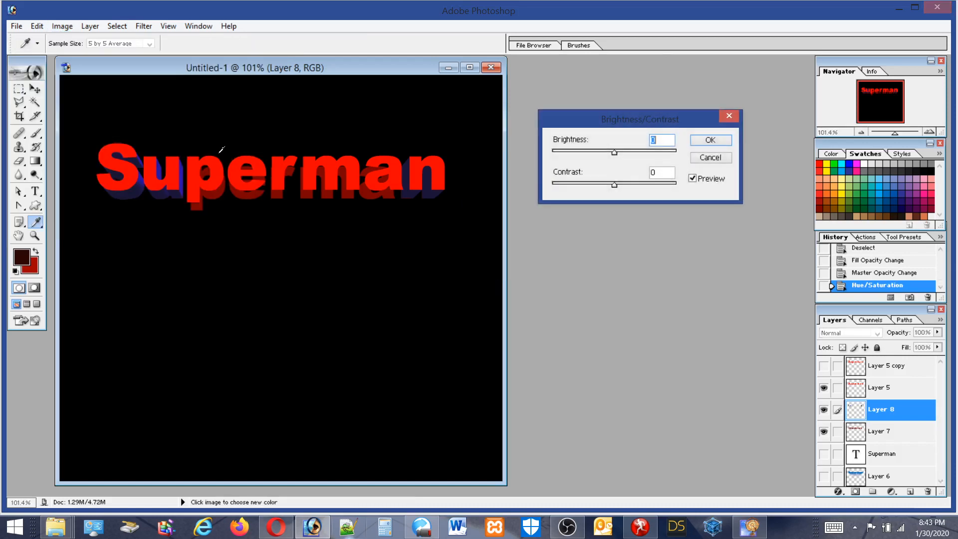
{"action": "left_click_drag", "start_coordinate": [616, 190], "coordinate": [627, 153]}
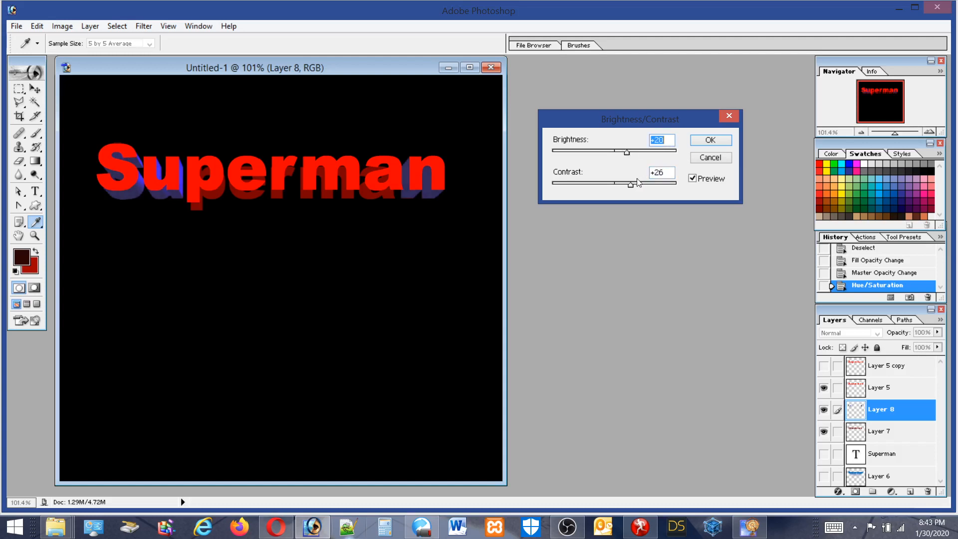
{"action": "left_click_drag", "start_coordinate": [631, 185], "coordinate": [643, 184]}
{"action": "left_click_drag", "start_coordinate": [626, 152], "coordinate": [626, 152]}
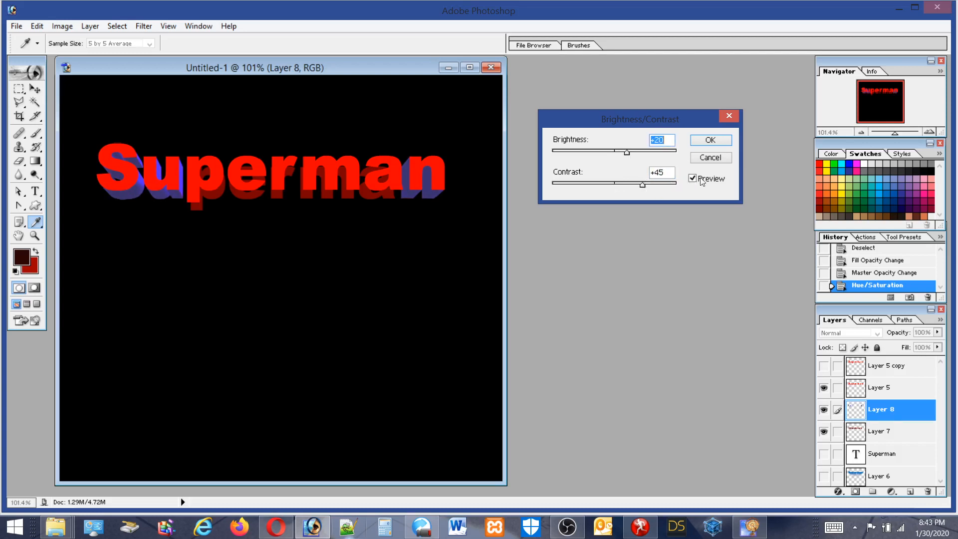
{"action": "mouse_move", "coordinate": [640, 185]}
{"action": "left_mouse_down"}
{"action": "mouse_move", "coordinate": [609, 188]}
{"action": "mouse_move", "coordinate": [652, 184]}
{"action": "mouse_move", "coordinate": [625, 186]}
{"action": "left_mouse_up"}
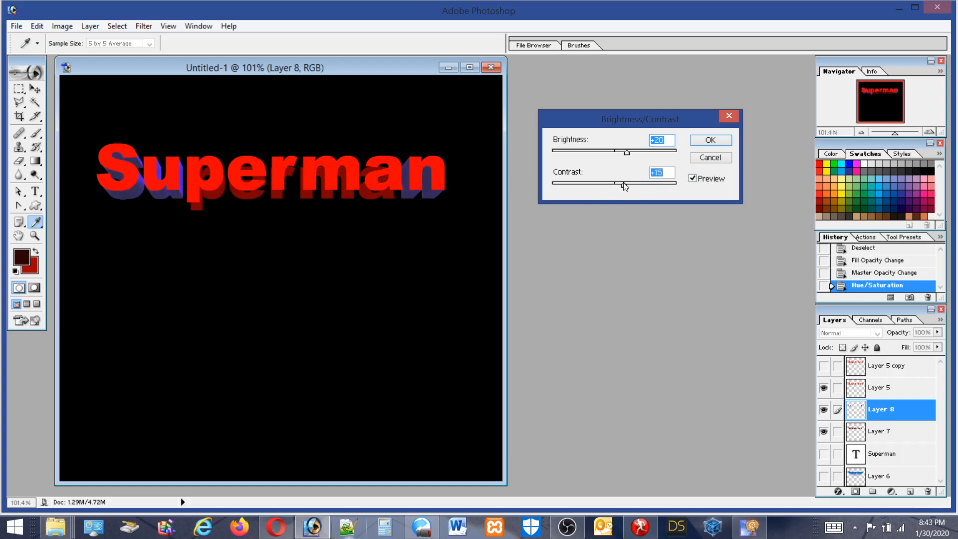
{"action": "left_click", "coordinate": [719, 141]}
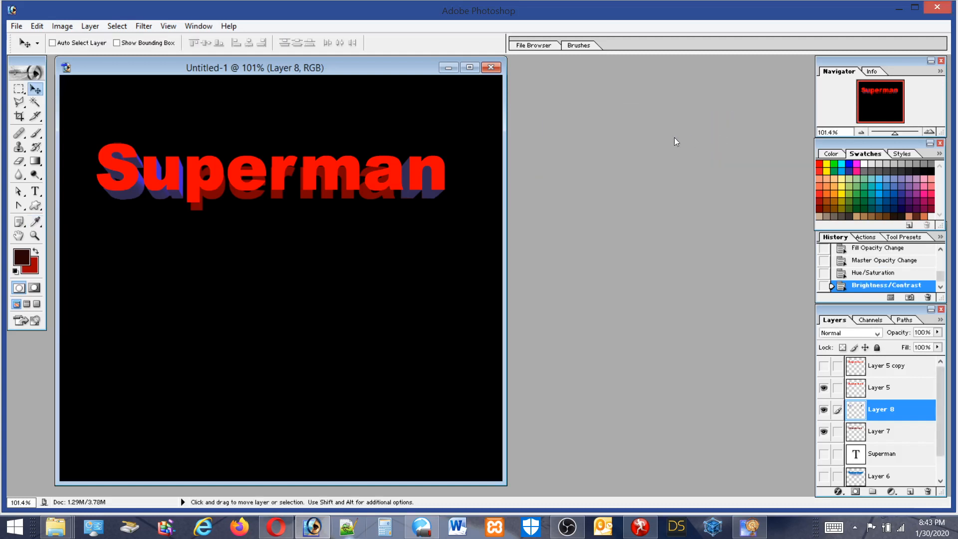
Undo the Brightness/Contrast and Hue/Saturation adjustments on Layer 8
{"action": "left_click", "coordinate": [37, 26]}
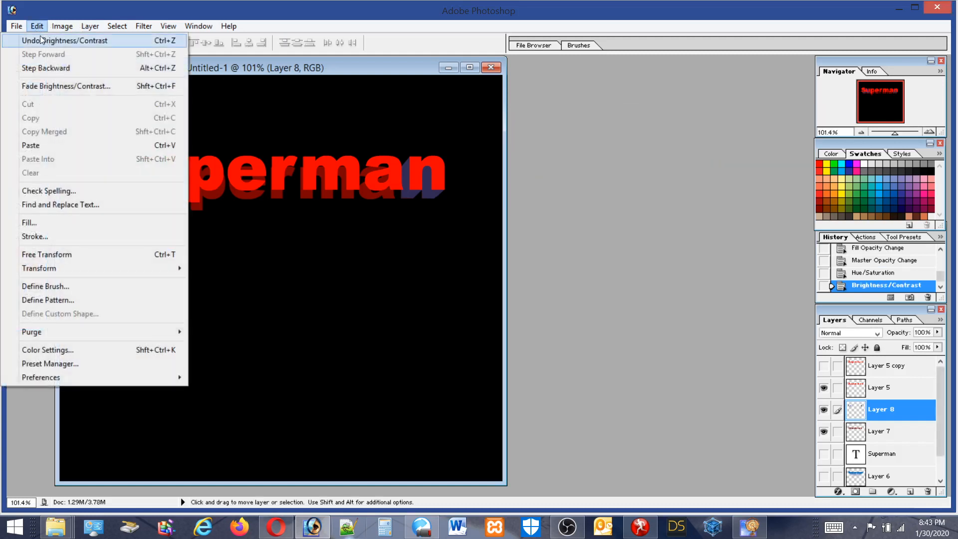
{"action": "left_click", "coordinate": [40, 35]}
{"action": "left_click", "coordinate": [36, 25]}
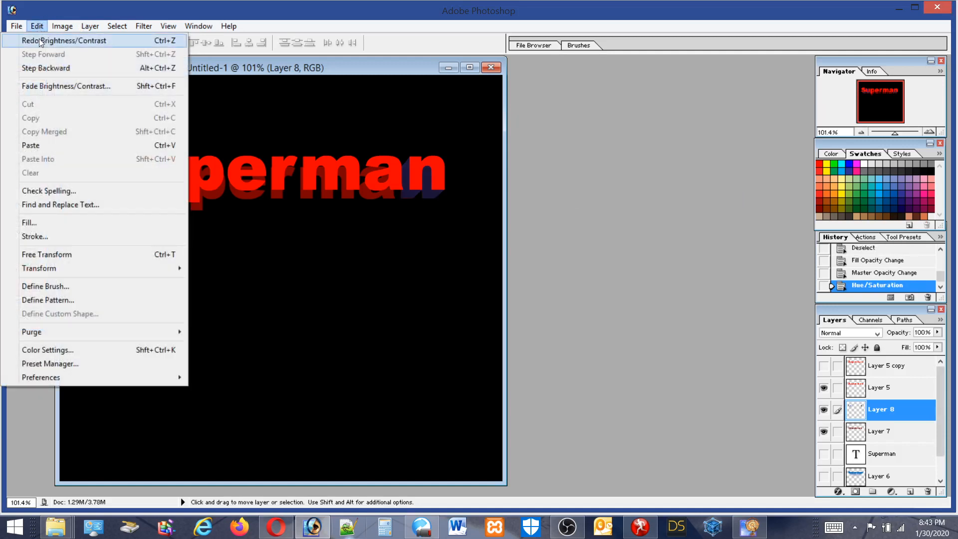
{"action": "left_click", "coordinate": [42, 67]}
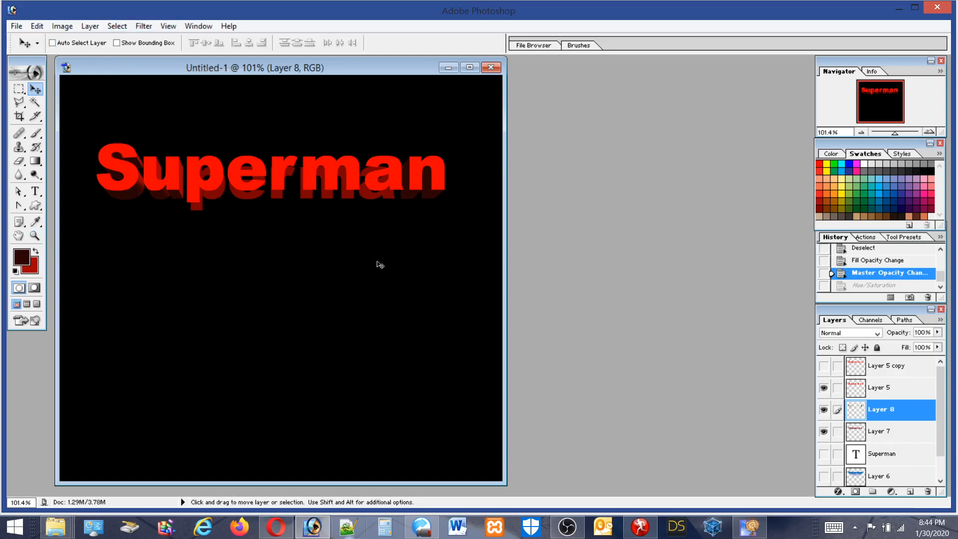
Select a large rectangular area below the Superman lettering on Layer 8 and fill it with orange at 100% opacity
{"action": "left_click", "coordinate": [19, 88]}
{"action": "left_click_drag", "start_coordinate": [230, 296], "coordinate": [485, 459]}
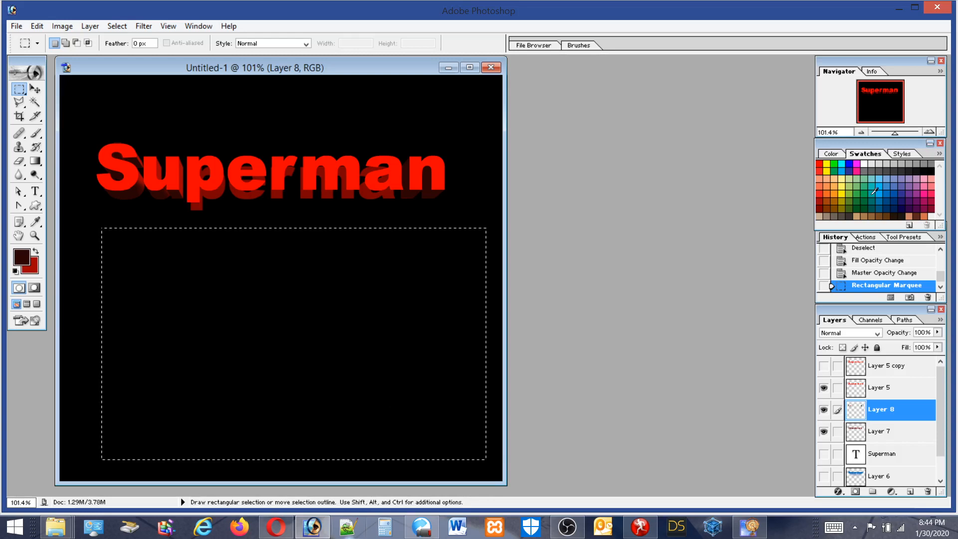
{"action": "left_click", "coordinate": [825, 186]}
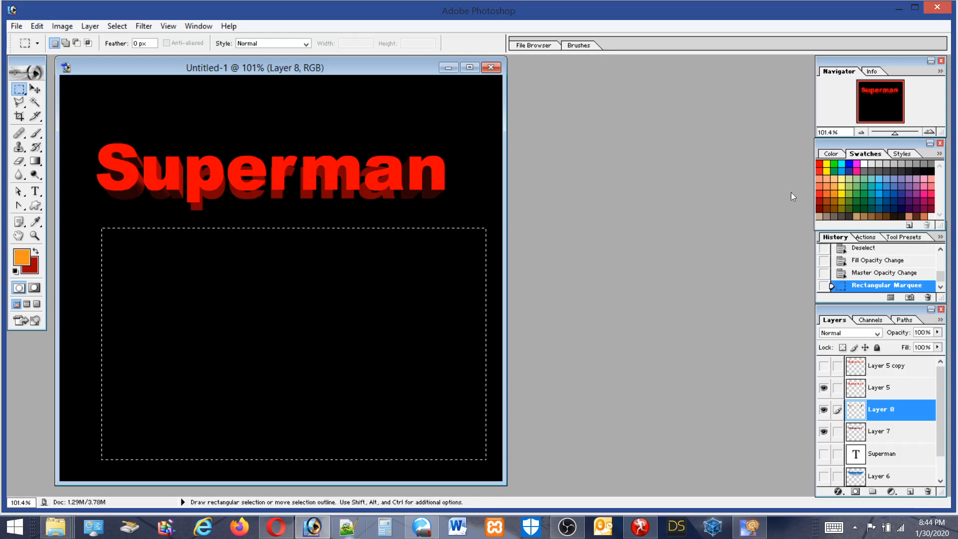
{"action": "left_click", "coordinate": [36, 27]}
{"action": "left_click", "coordinate": [34, 223]}
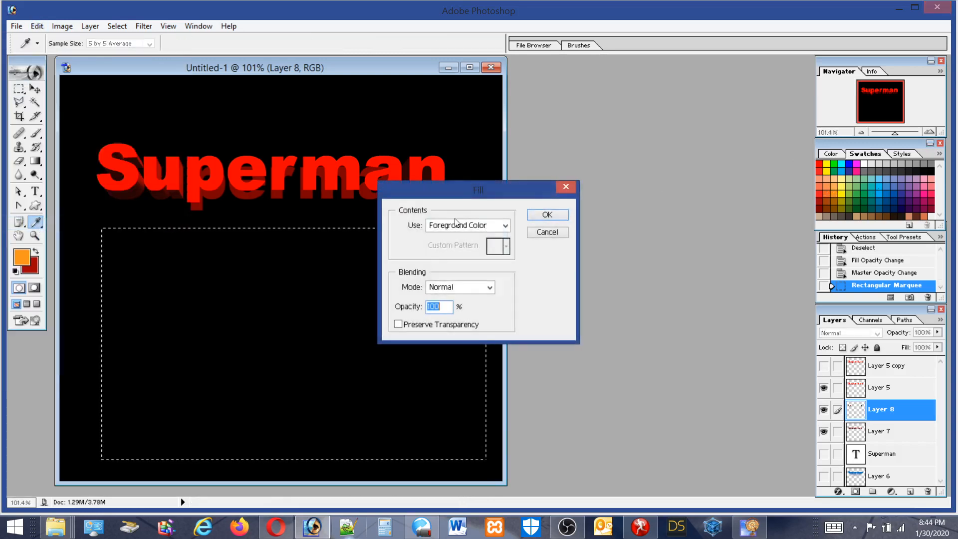
{"action": "left_click", "coordinate": [554, 217]}
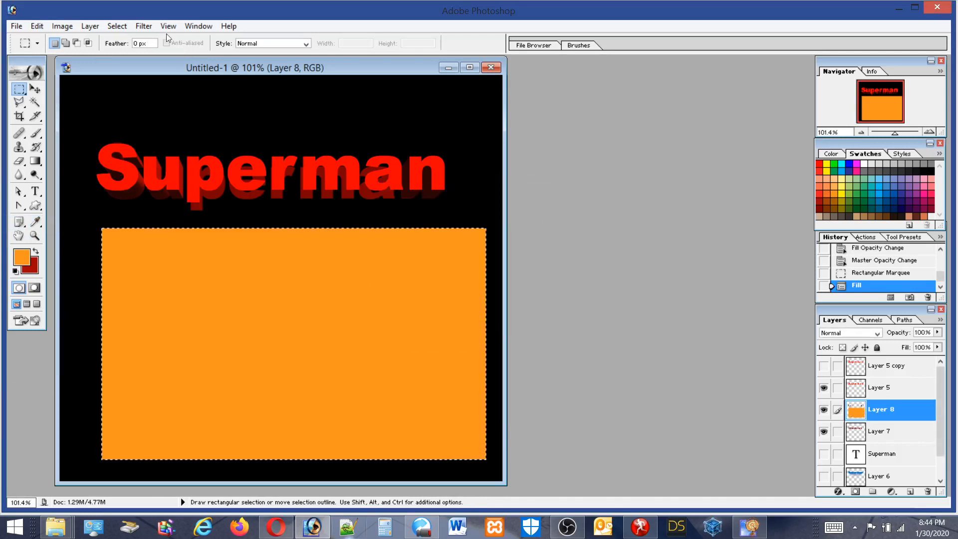
Start the Eye Candy 4000 Weave filter on the orange rectangle with a 0.42-inch ribbon width and 0.06-inch gap width
{"action": "left_click", "coordinate": [143, 25]}
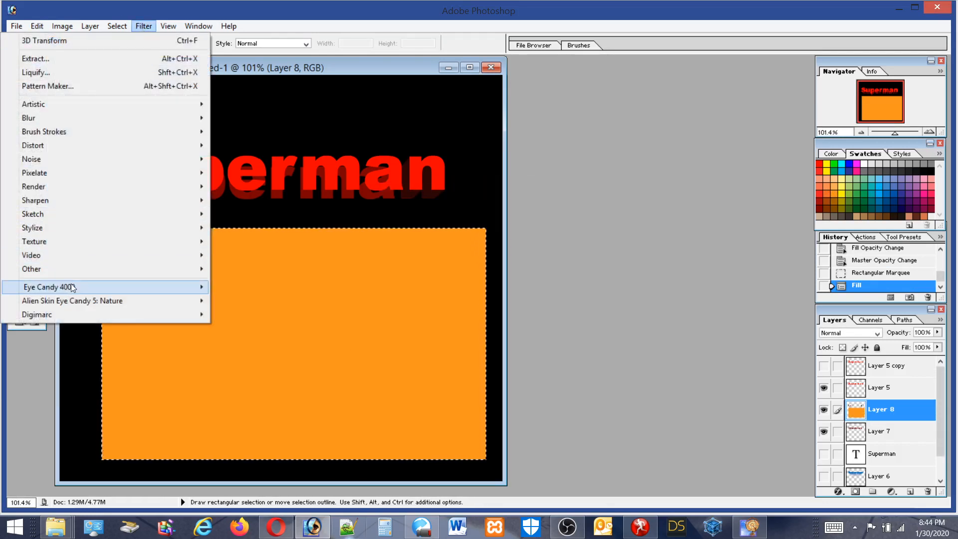
{"action": "mouse_move", "coordinate": [70, 284]}
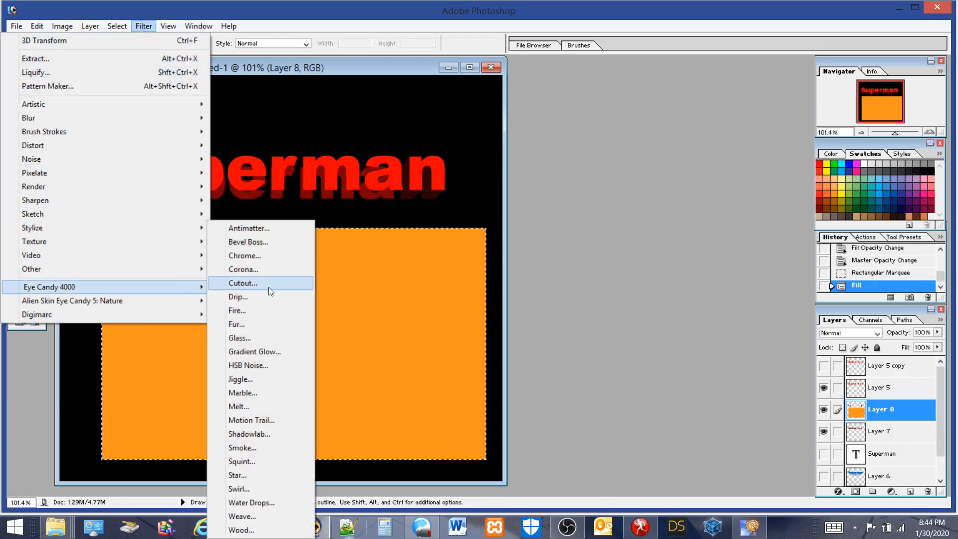
{"action": "left_click", "coordinate": [241, 516]}
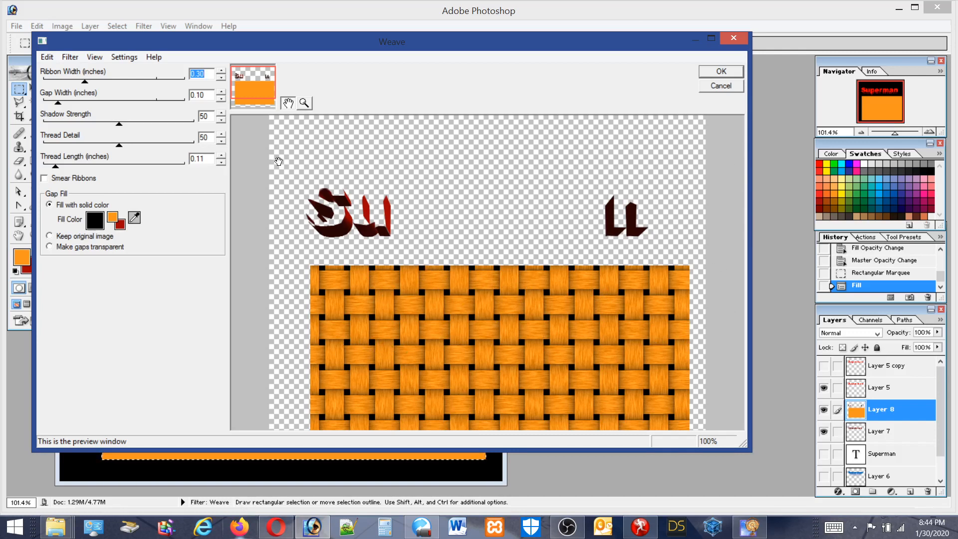
{"action": "left_click_drag", "start_coordinate": [58, 103], "coordinate": [68, 103]}
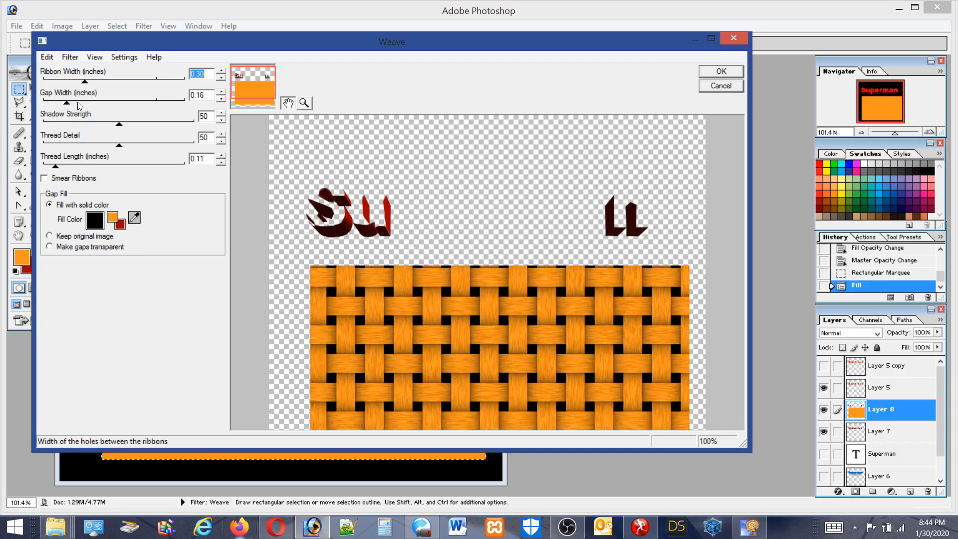
{"action": "left_click_drag", "start_coordinate": [66, 103], "coordinate": [49, 103]}
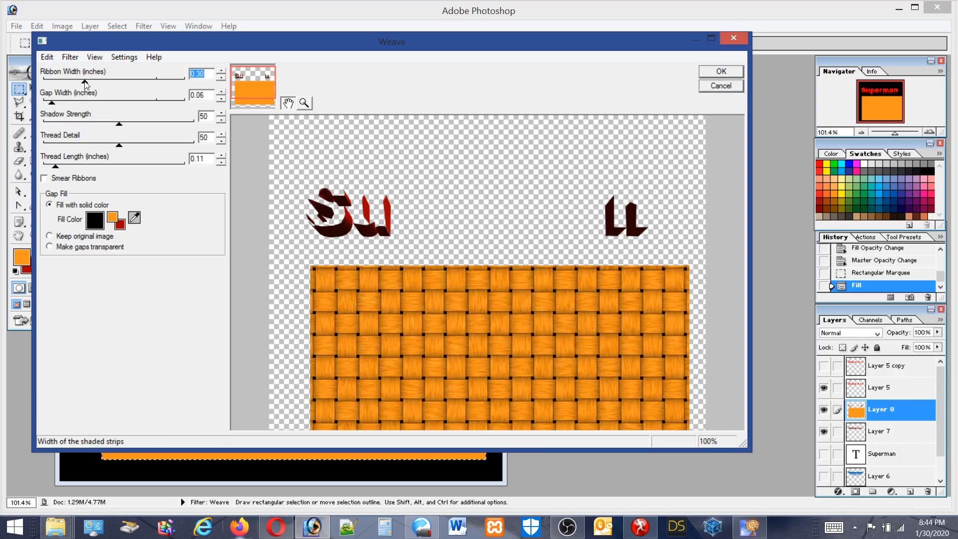
{"action": "left_click_drag", "start_coordinate": [85, 83], "coordinate": [102, 82]}
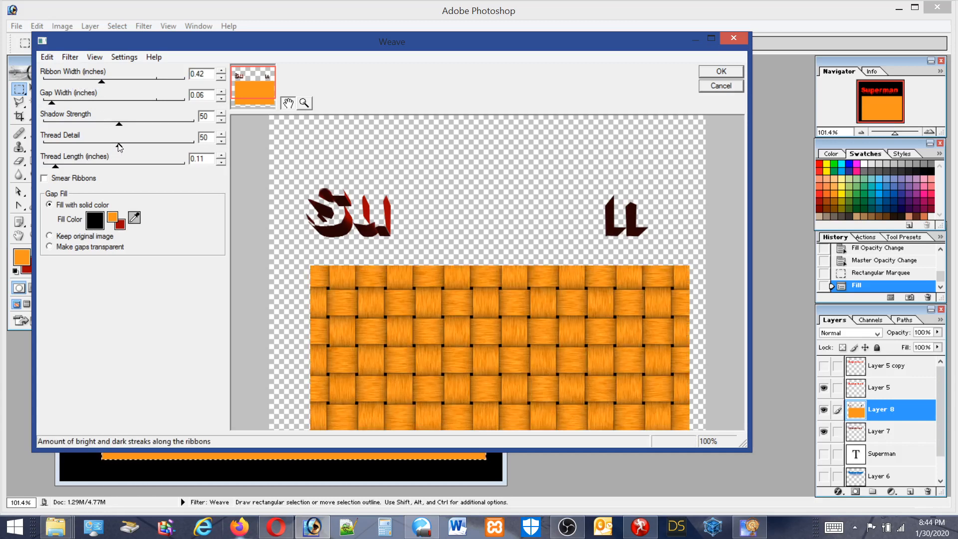
Apply the Weave filter to the orange rectangle with shadow strength 60, thread detail 71 and thread length 0.47 inches
{"action": "mouse_move", "coordinate": [133, 146]}
{"action": "left_mouse_down"}
{"action": "mouse_move", "coordinate": [165, 148]}
{"action": "mouse_move", "coordinate": [102, 145]}
{"action": "mouse_move", "coordinate": [159, 128]}
{"action": "left_mouse_up"}
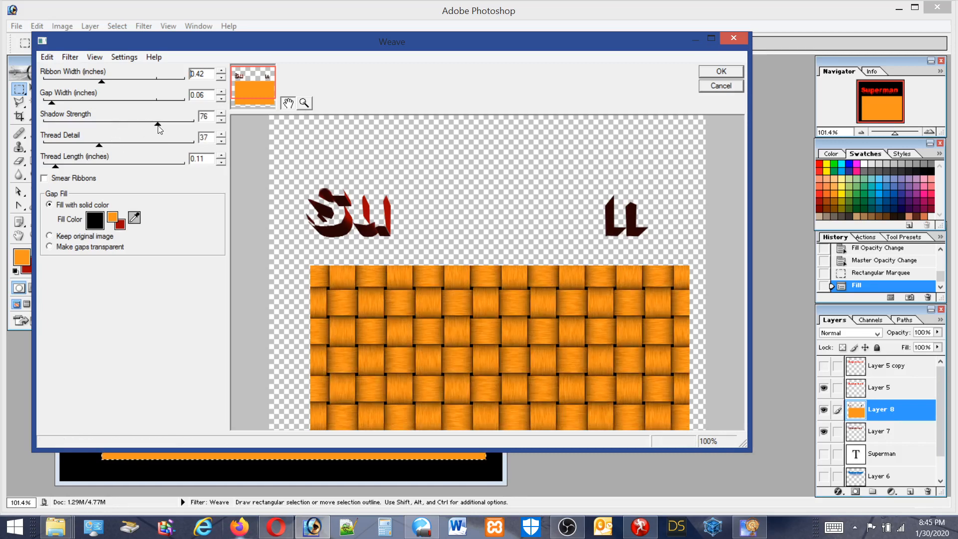
{"action": "left_click_drag", "start_coordinate": [158, 127], "coordinate": [194, 124]}
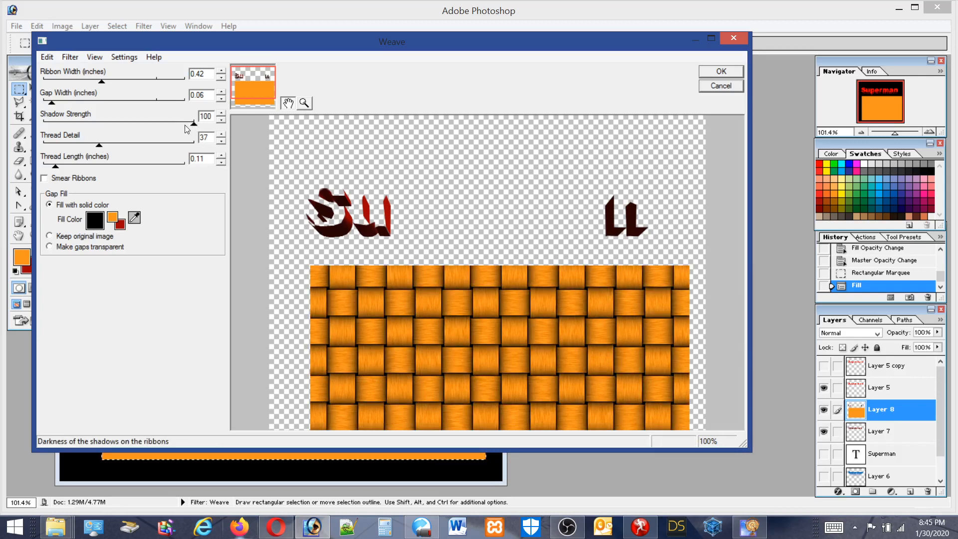
{"action": "left_click_drag", "start_coordinate": [193, 123], "coordinate": [134, 124]}
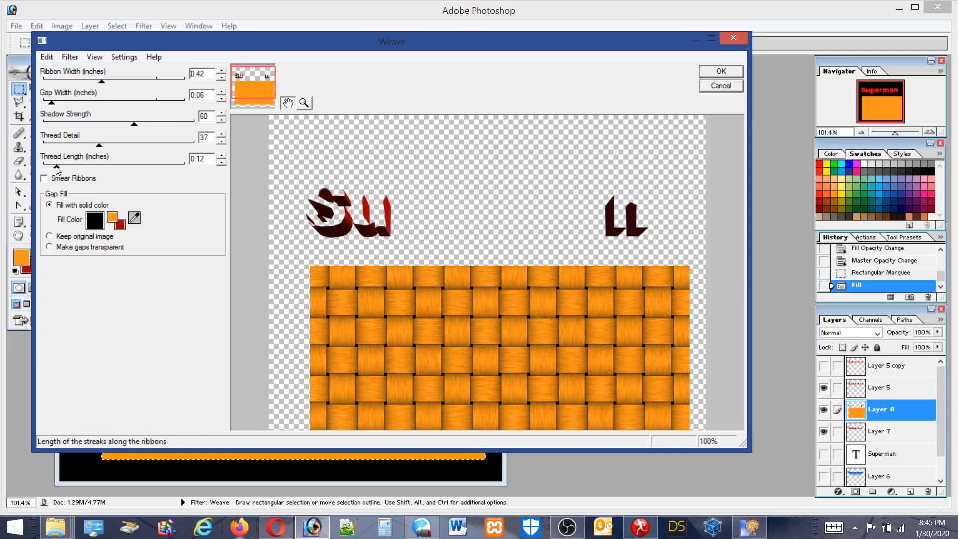
{"action": "left_click_drag", "start_coordinate": [55, 168], "coordinate": [127, 169]}
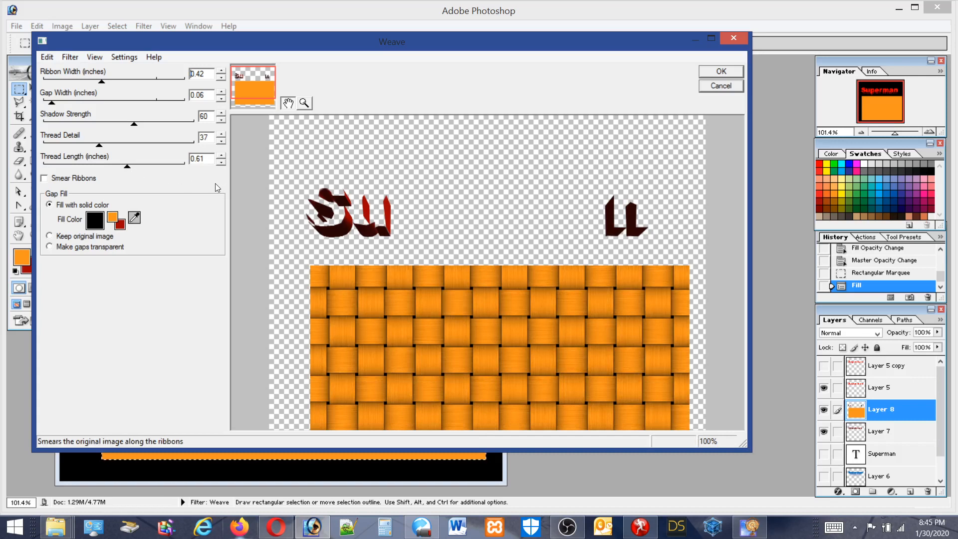
{"action": "left_click_drag", "start_coordinate": [128, 166], "coordinate": [108, 166]}
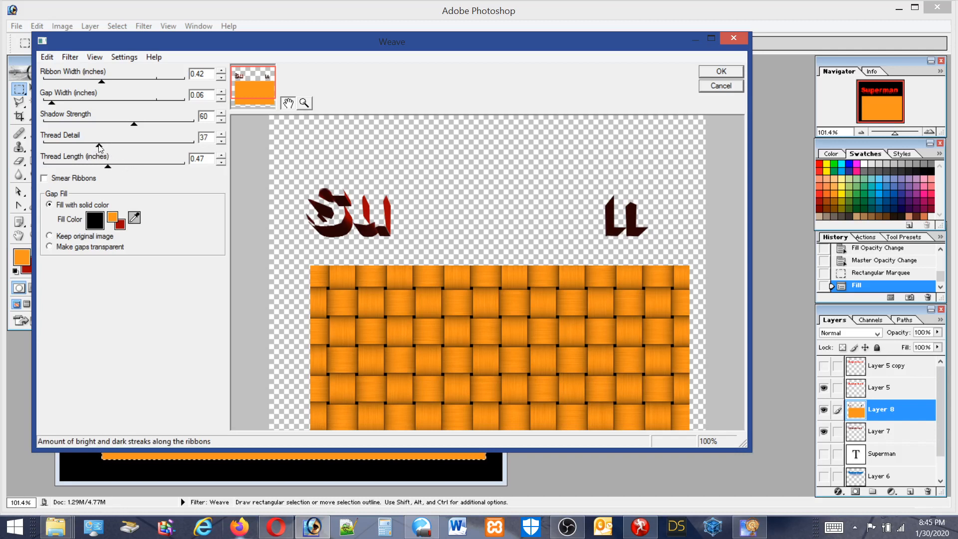
{"action": "left_click_drag", "start_coordinate": [99, 147], "coordinate": [150, 148]}
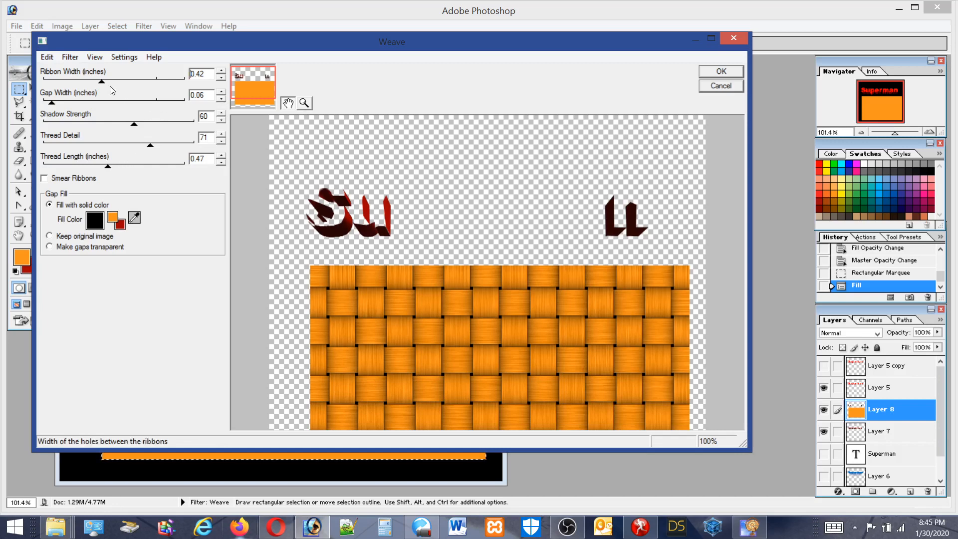
{"action": "left_click", "coordinate": [721, 72]}
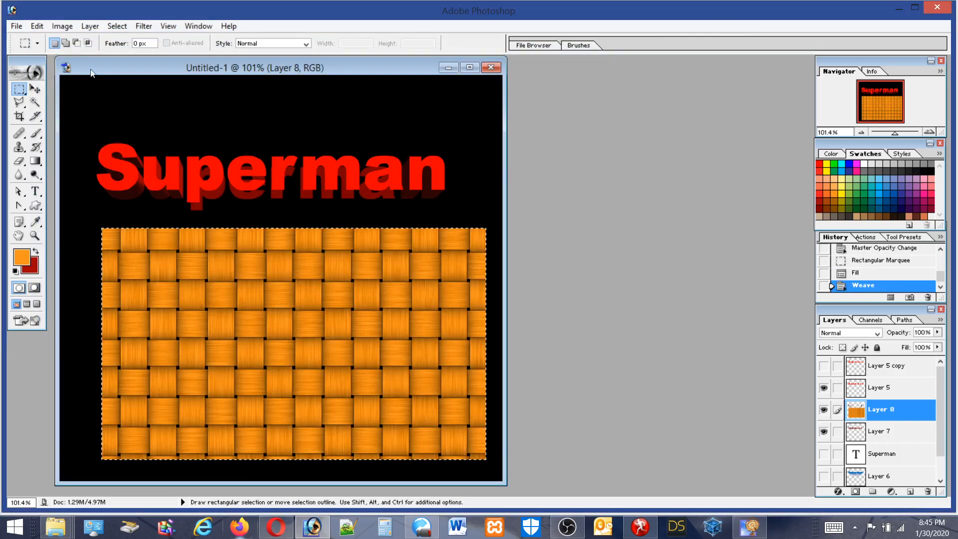
{"action": "left_click", "coordinate": [56, 27]}
{"action": "mouse_move", "coordinate": [38, 61]}
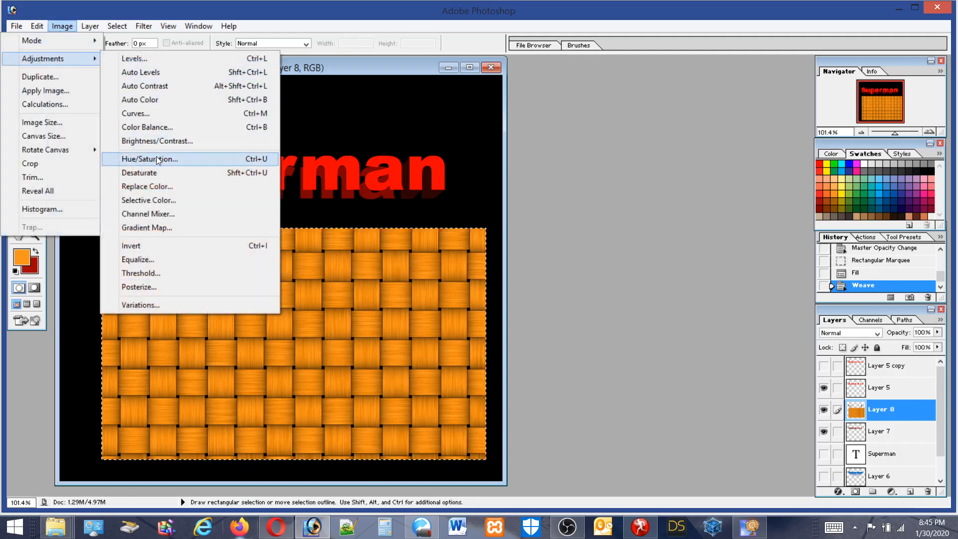
{"action": "left_click", "coordinate": [152, 141]}
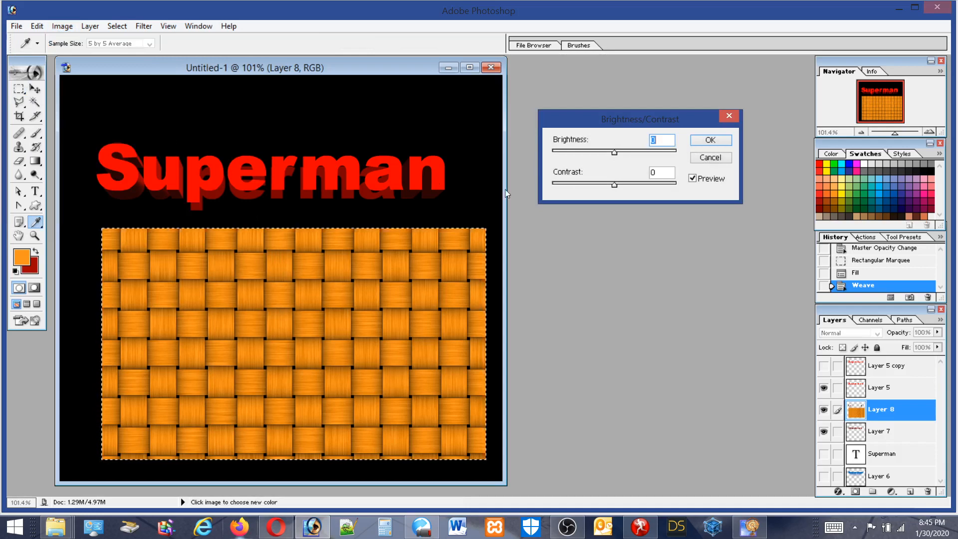
{"action": "left_click", "coordinate": [717, 161]}
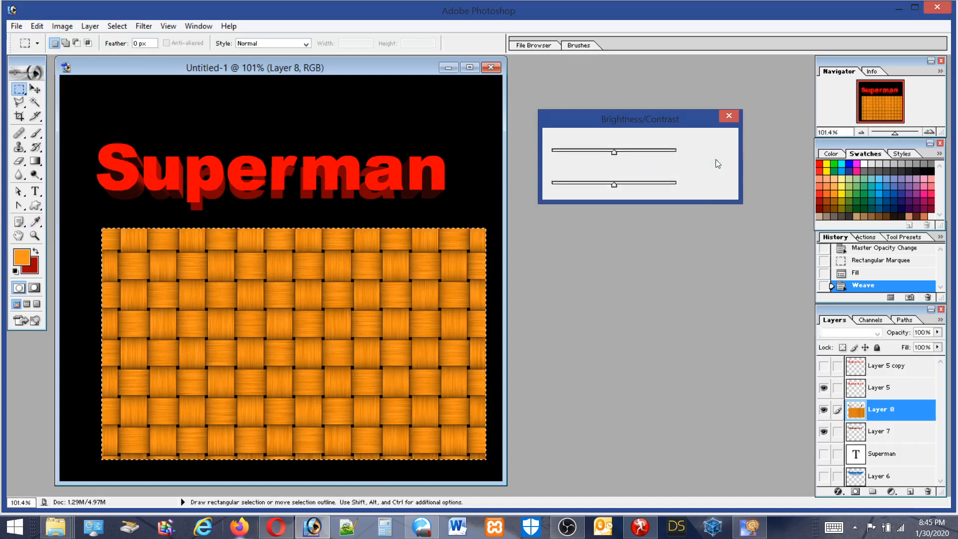
Turn the orange weave brown using Hue/Saturation with hue -5 and saturation about -37
{"action": "left_click", "coordinate": [63, 26]}
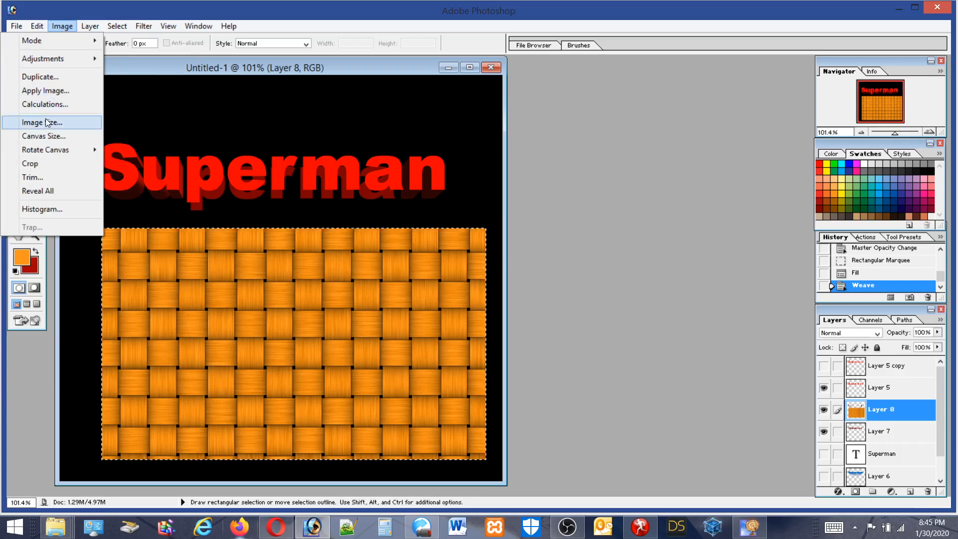
{"action": "mouse_move", "coordinate": [47, 58]}
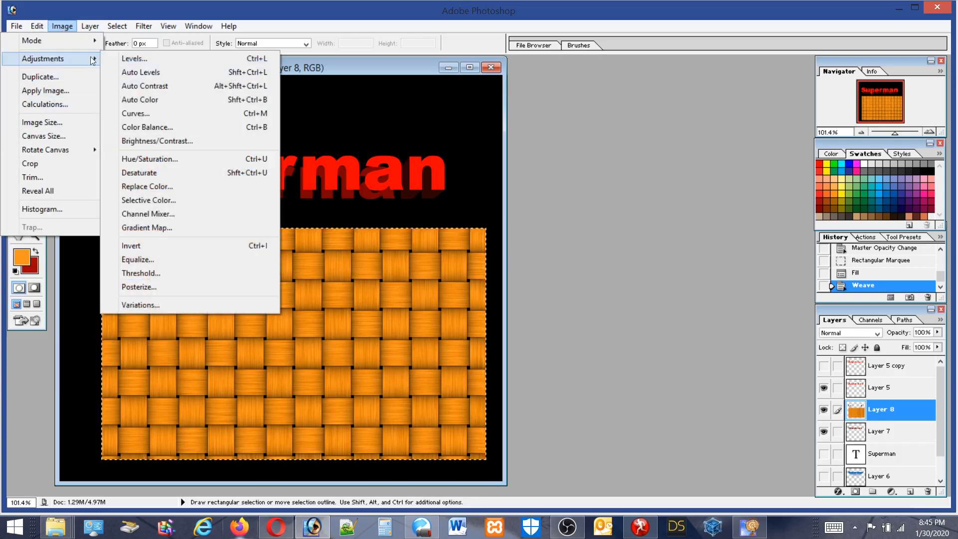
{"action": "left_click", "coordinate": [166, 160]}
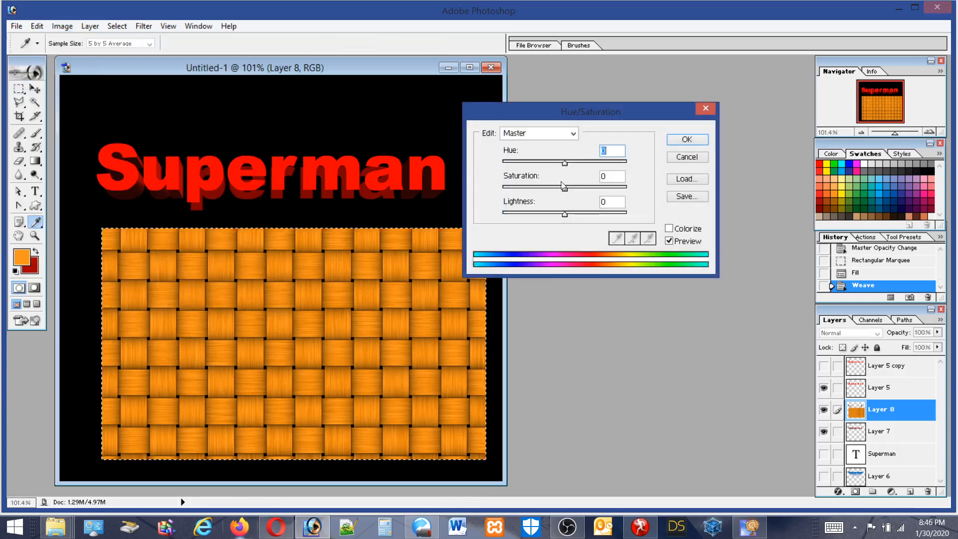
{"action": "left_click_drag", "start_coordinate": [564, 187], "coordinate": [560, 164]}
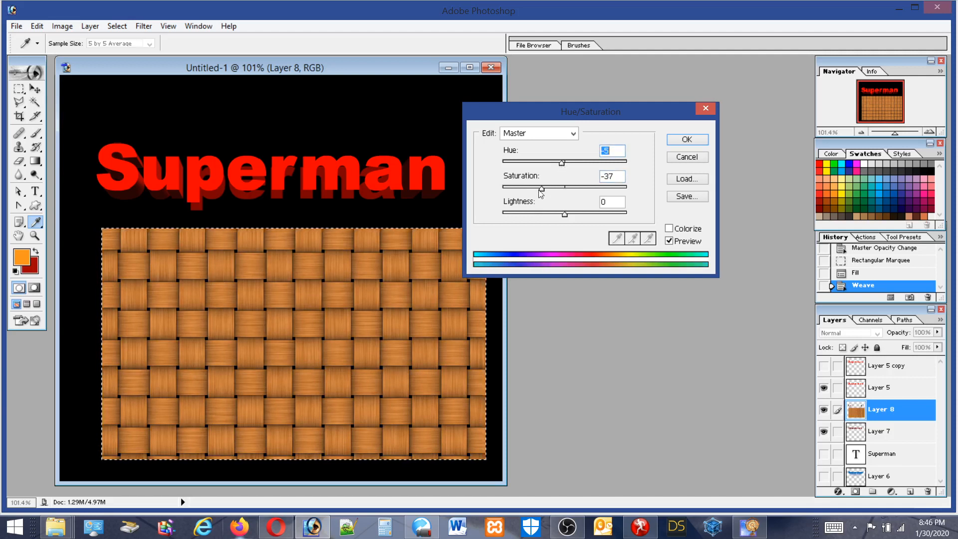
{"action": "left_click_drag", "start_coordinate": [542, 187], "coordinate": [541, 188]}
{"action": "left_click", "coordinate": [687, 142]}
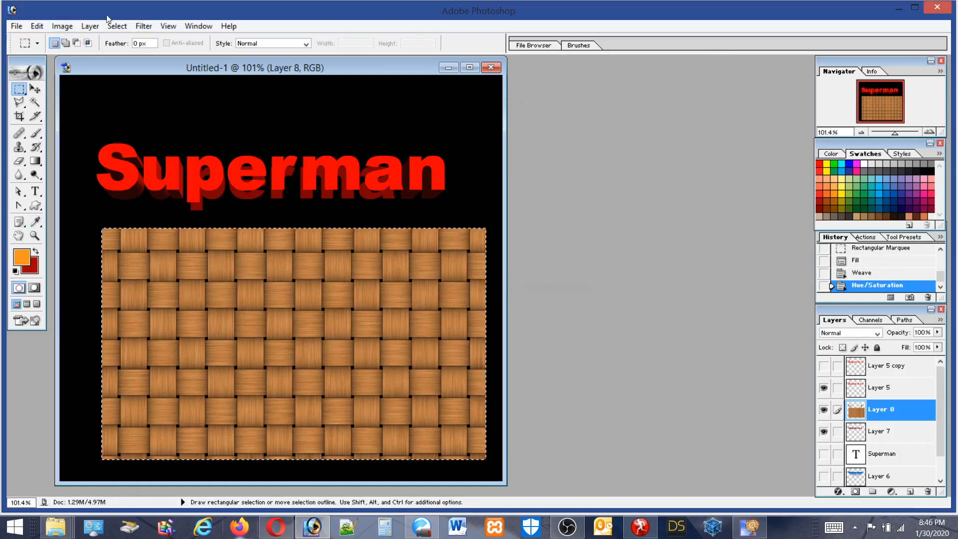
Slightly increase the brown weave's contrast using Brightness/Contrast, leaving brightness at 0
{"action": "left_click", "coordinate": [62, 26]}
{"action": "mouse_move", "coordinate": [50, 58]}
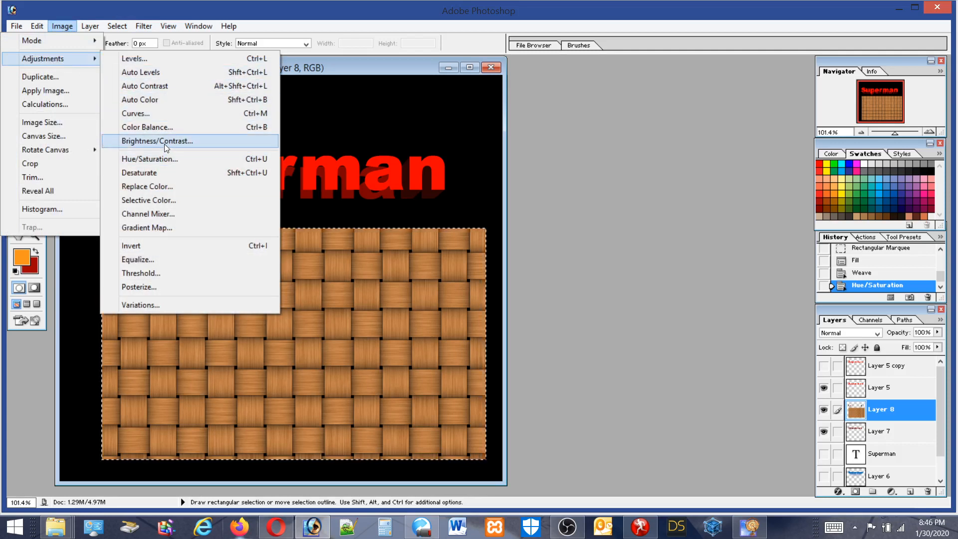
{"action": "left_click", "coordinate": [152, 145]}
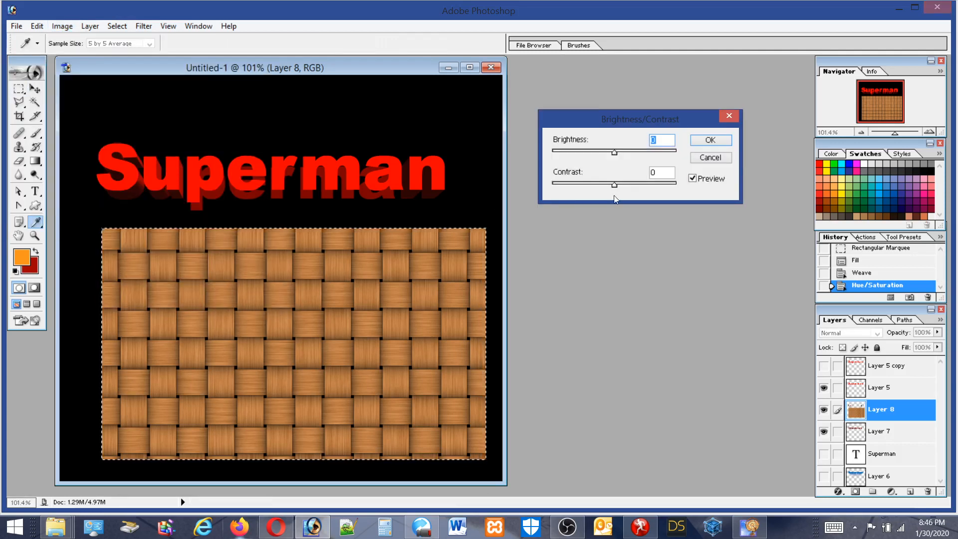
{"action": "left_click_drag", "start_coordinate": [614, 184], "coordinate": [622, 184]}
{"action": "left_click", "coordinate": [710, 140]}
{"action": "key", "text": "m"}
Remove all color from the brown weave using Hue/Saturation with saturation -100
{"action": "left_click", "coordinate": [63, 26]}
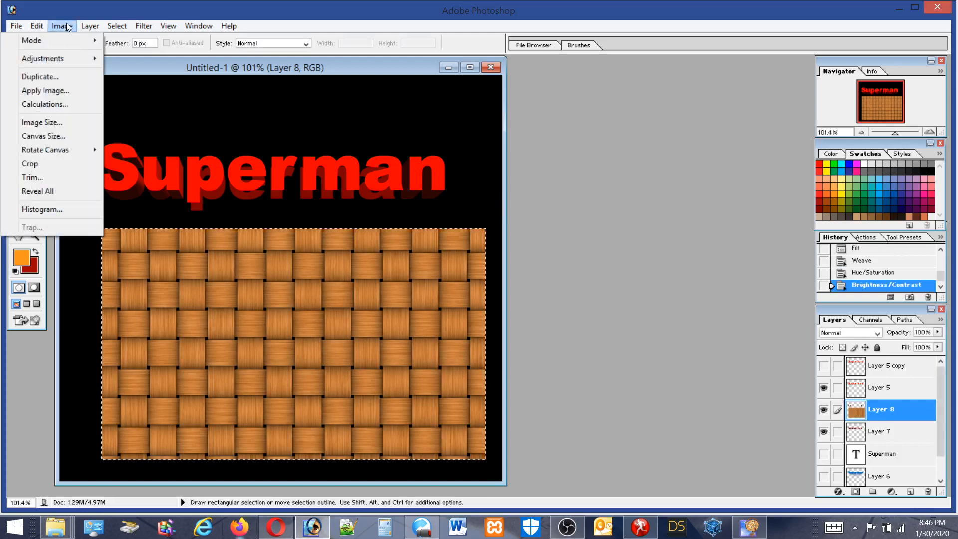
{"action": "mouse_move", "coordinate": [60, 58]}
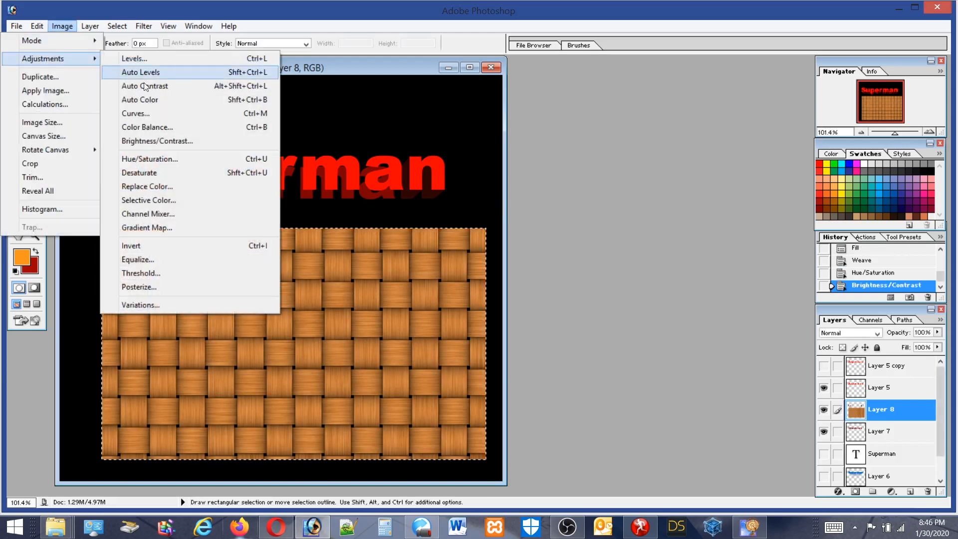
{"action": "left_click", "coordinate": [156, 158]}
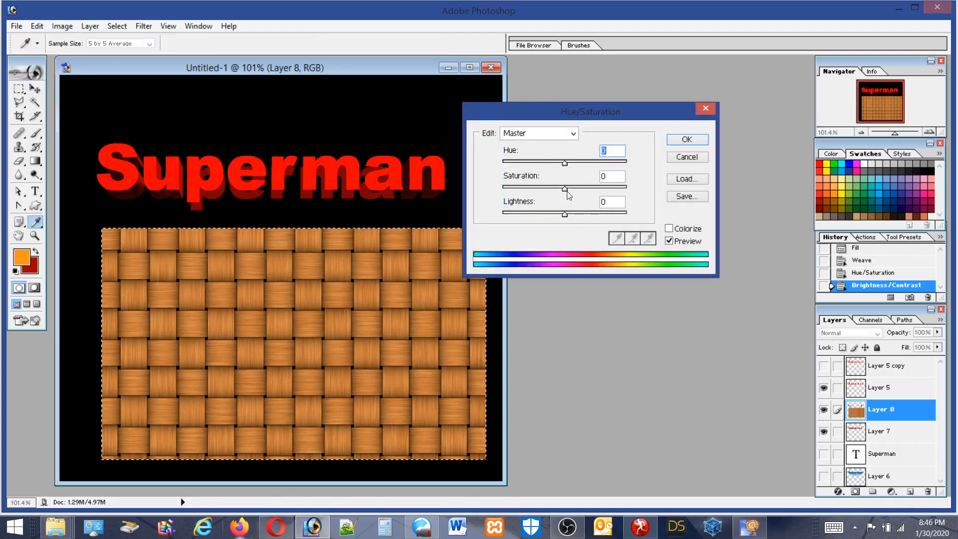
{"action": "left_click_drag", "start_coordinate": [564, 189], "coordinate": [478, 187]}
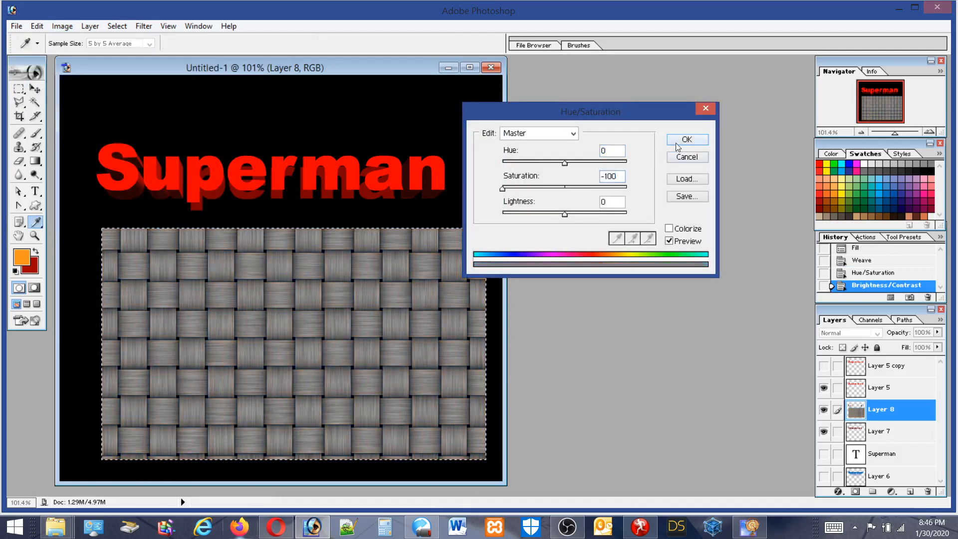
{"action": "left_click", "coordinate": [681, 140]}
Brighten the gray weave to near white using Brightness/Contrast with brightness +35 and contrast +52
{"action": "left_click", "coordinate": [61, 26]}
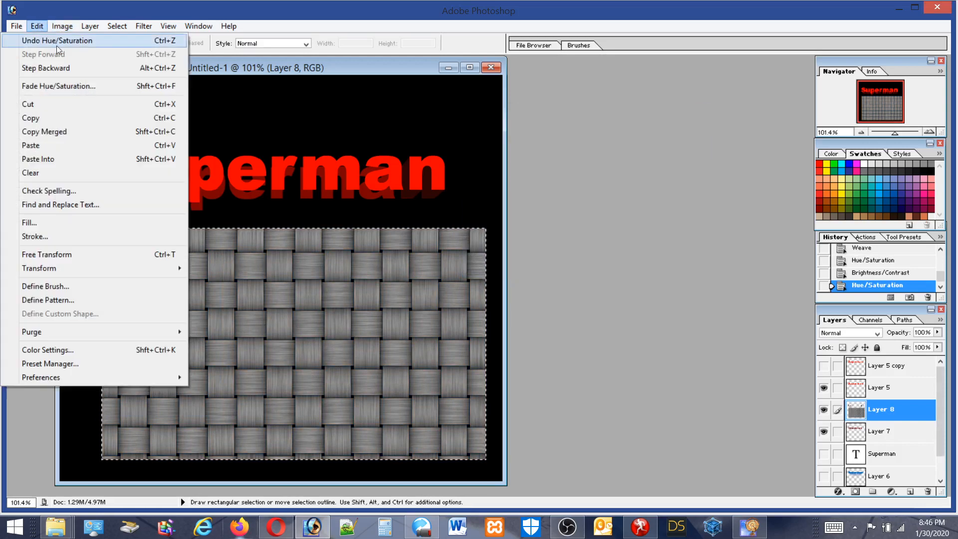
{"action": "mouse_move", "coordinate": [53, 61]}
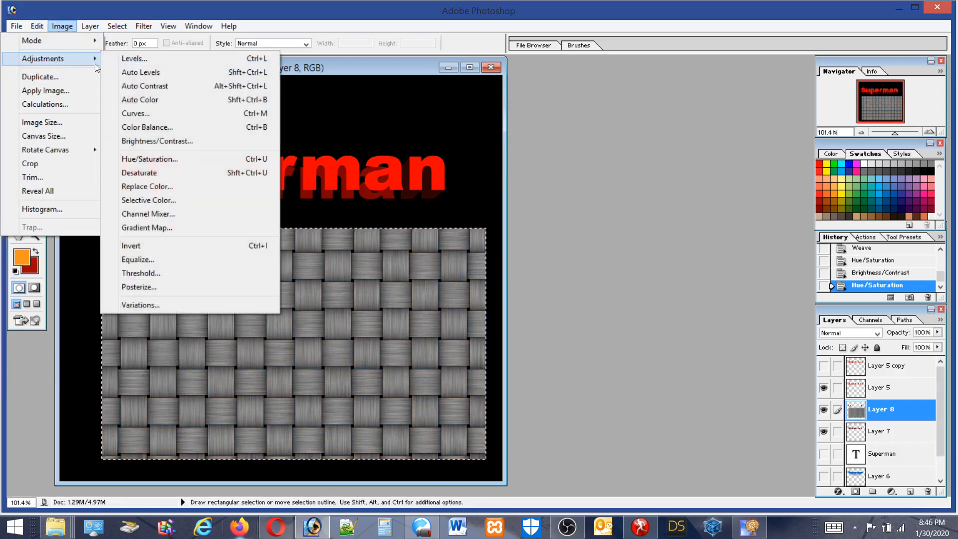
{"action": "left_click", "coordinate": [157, 140]}
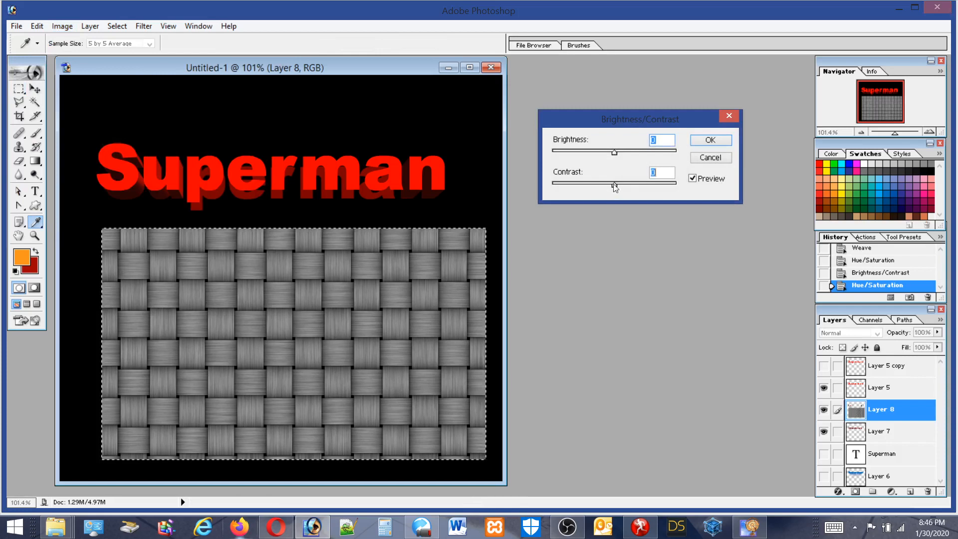
{"action": "left_click_drag", "start_coordinate": [614, 185], "coordinate": [634, 184]}
{"action": "left_click_drag", "start_coordinate": [614, 152], "coordinate": [646, 186]}
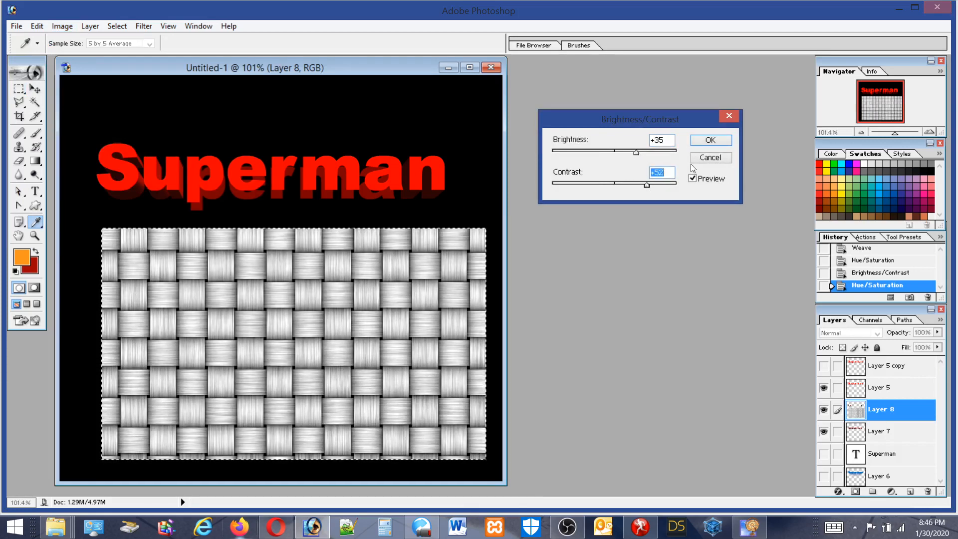
{"action": "left_click", "coordinate": [711, 141]}
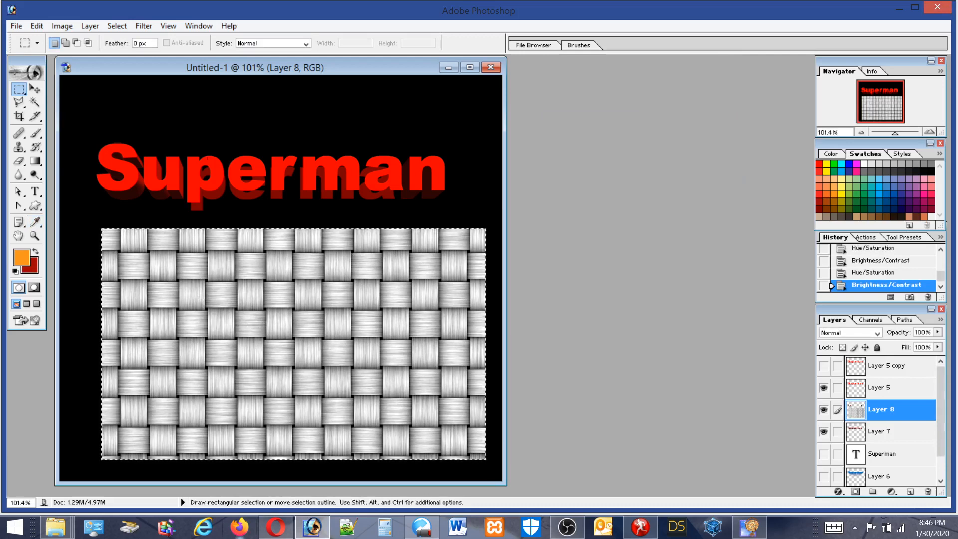
Lighten the white weave using Hue/Saturation with lightness +21
{"action": "left_click", "coordinate": [61, 26]}
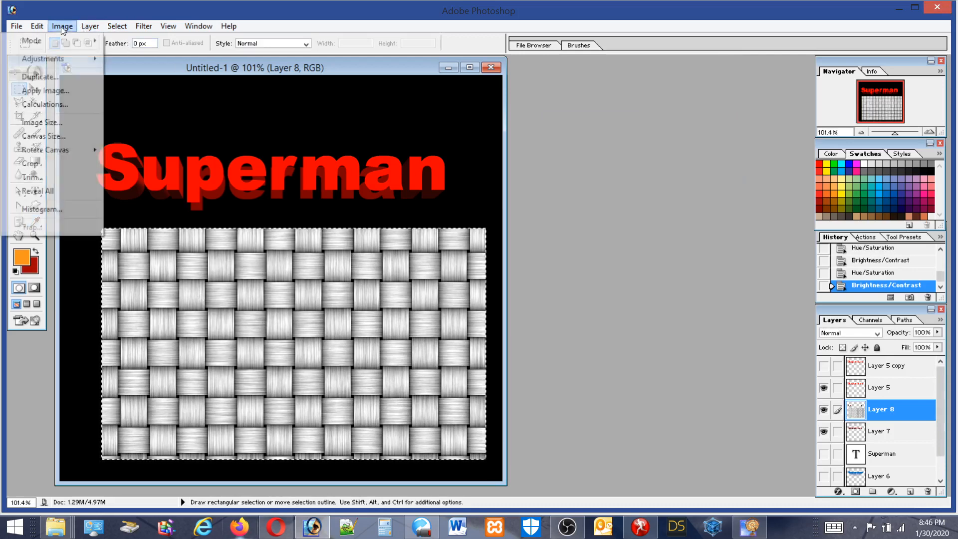
{"action": "mouse_move", "coordinate": [56, 59]}
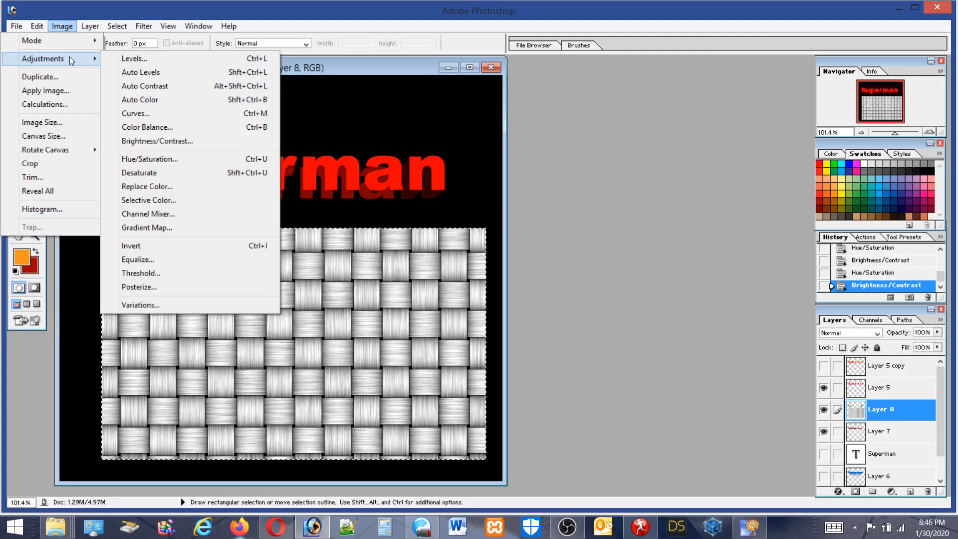
{"action": "left_click", "coordinate": [150, 159]}
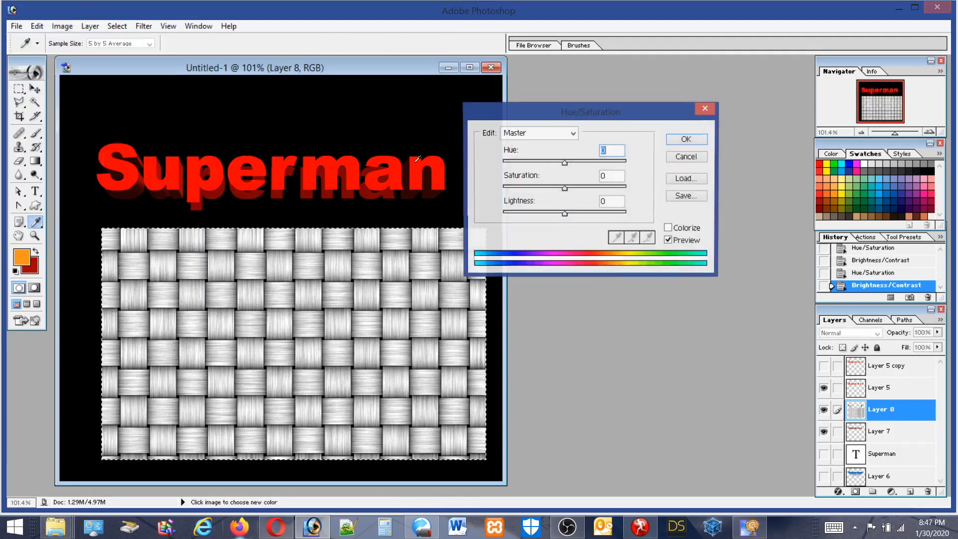
{"action": "left_click_drag", "start_coordinate": [565, 215], "coordinate": [579, 214]}
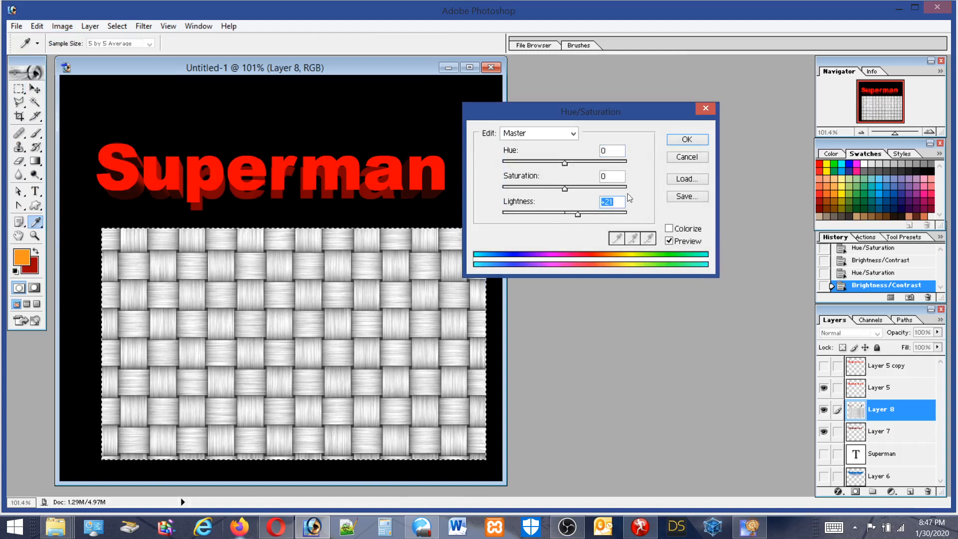
{"action": "left_click", "coordinate": [687, 139]}
{"action": "key", "text": "m"}
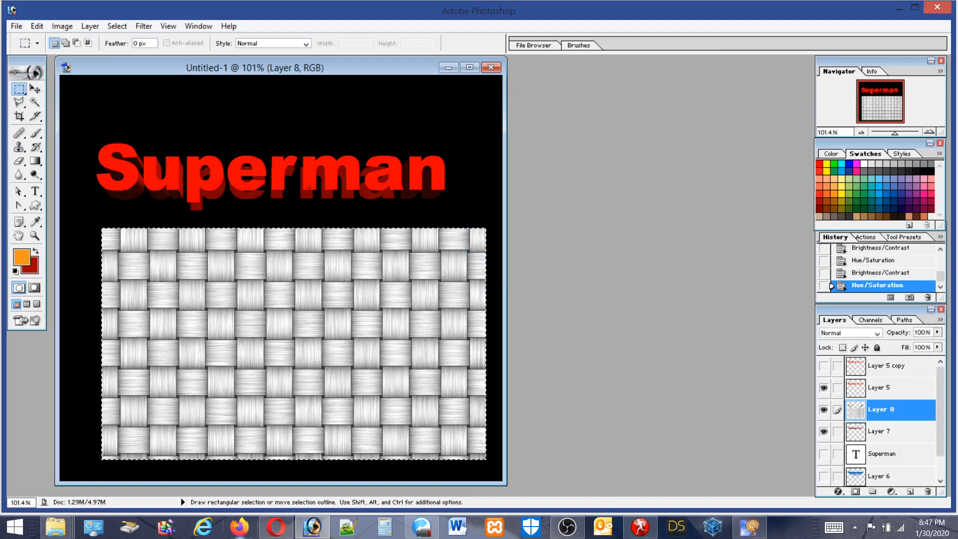
Strengthen the white weave's contrast using Brightness/Contrast with contrast +17
{"action": "left_click", "coordinate": [62, 27]}
{"action": "mouse_move", "coordinate": [55, 58]}
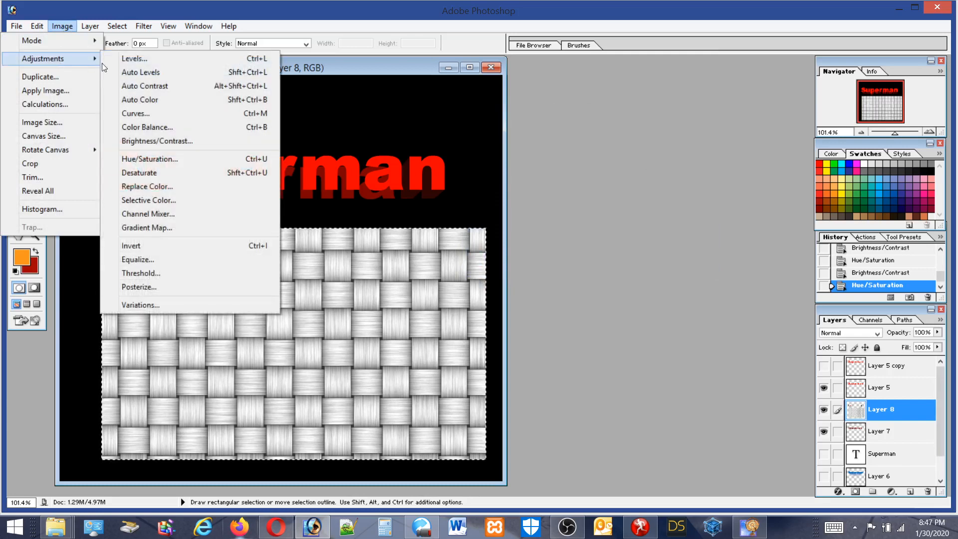
{"action": "left_click", "coordinate": [151, 140]}
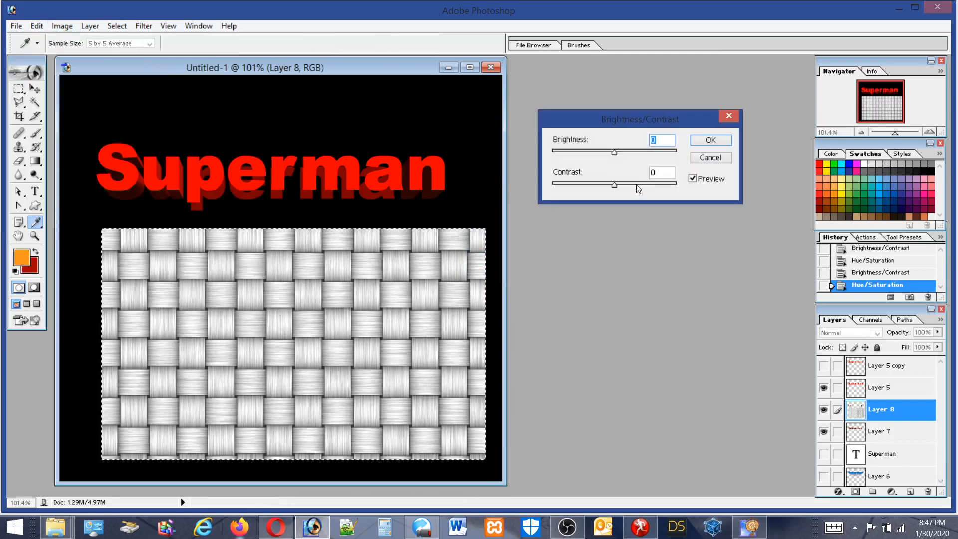
{"action": "left_click_drag", "start_coordinate": [637, 188], "coordinate": [624, 185]}
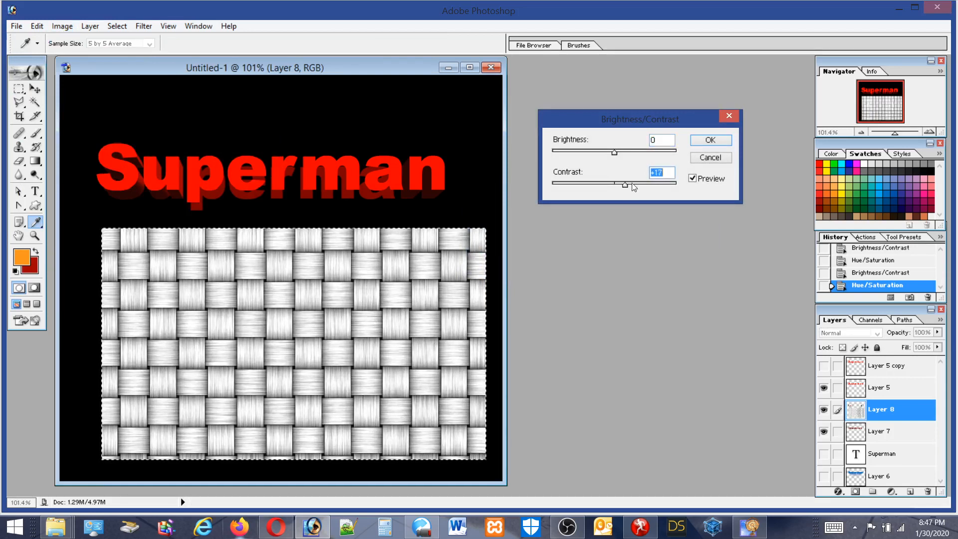
{"action": "left_click", "coordinate": [710, 142]}
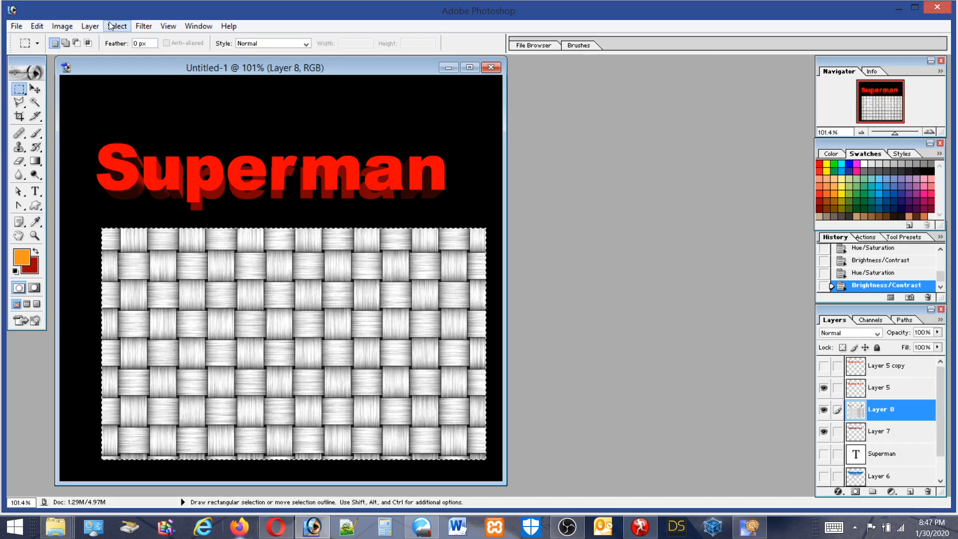
{"action": "left_click", "coordinate": [144, 26]}
{"action": "mouse_move", "coordinate": [60, 286]}
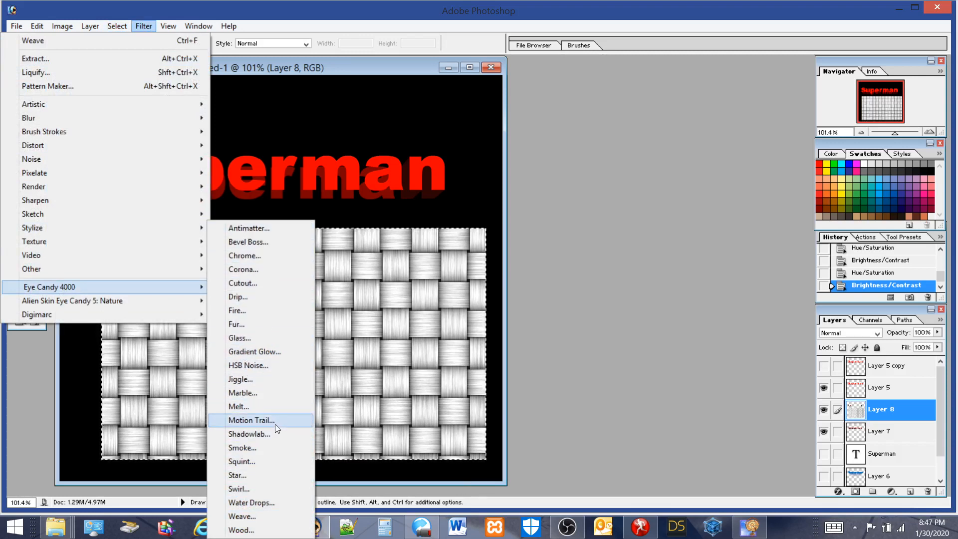
{"action": "left_click", "coordinate": [241, 489]}
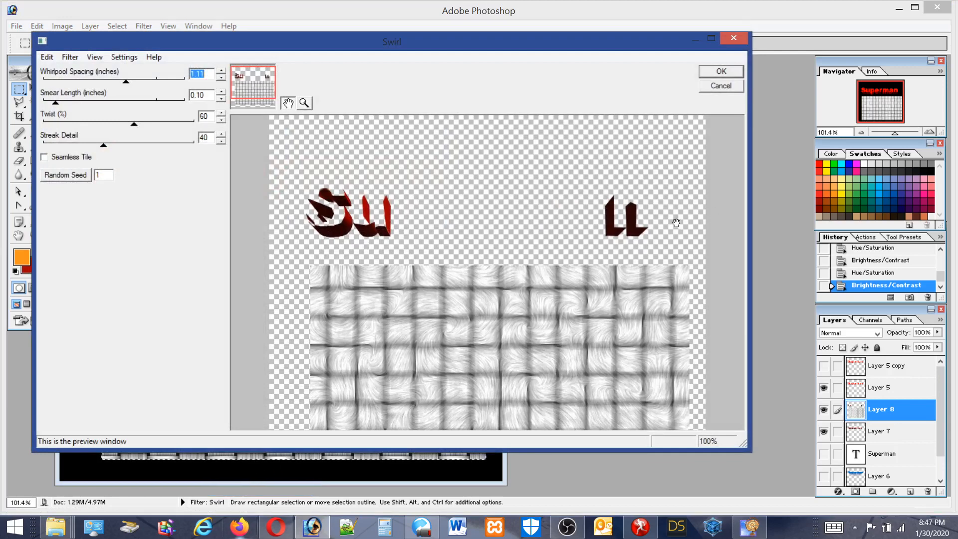
{"action": "left_click", "coordinate": [729, 86]}
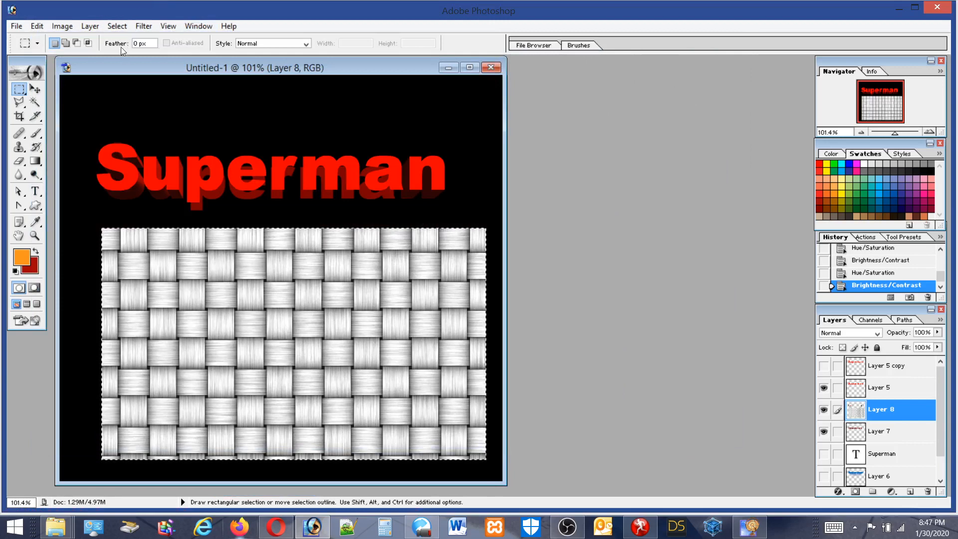
Fill the selected weave rectangle with the orange foreground color in Normal mode at 100% opacity
{"action": "left_click", "coordinate": [63, 26]}
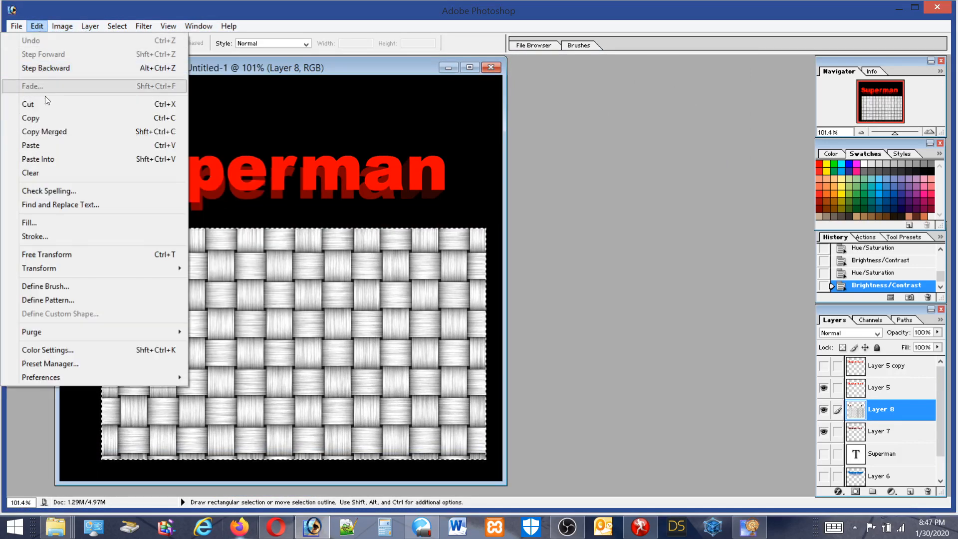
{"action": "left_click", "coordinate": [36, 26]}
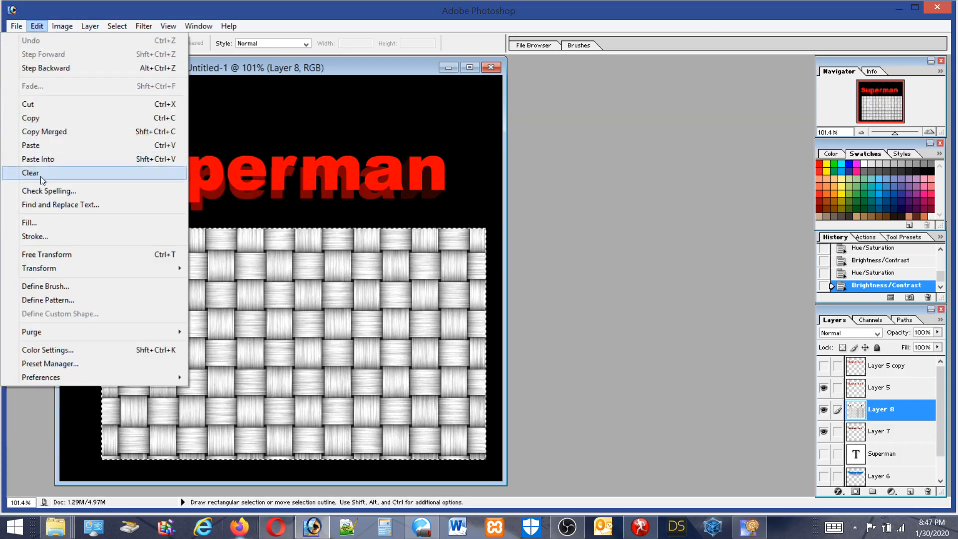
{"action": "left_click", "coordinate": [37, 221]}
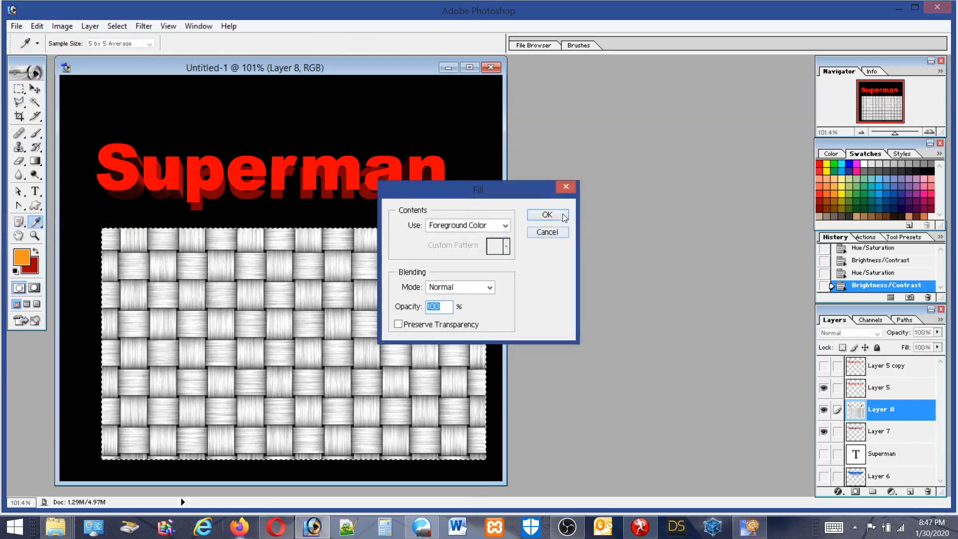
{"action": "left_click", "coordinate": [562, 213]}
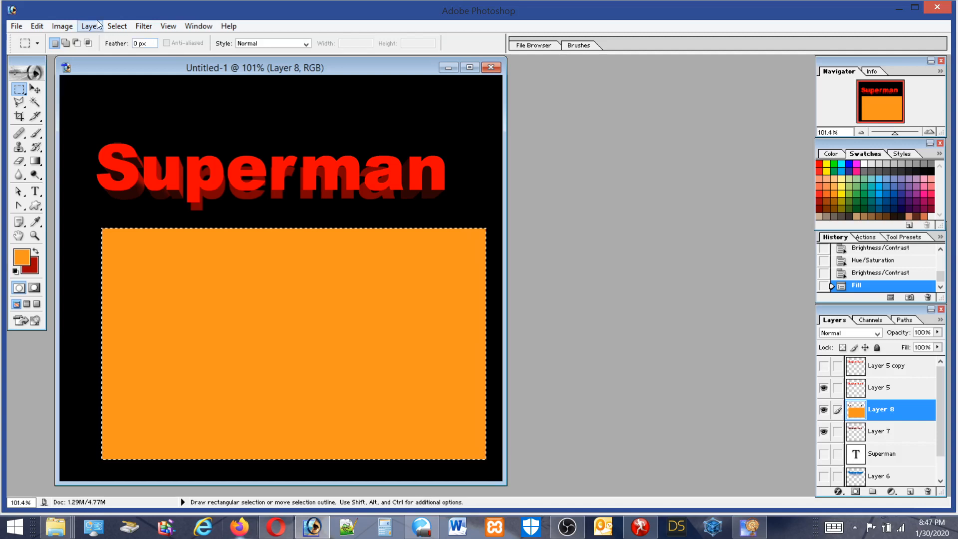
Choose a light orange swatch as the foreground color and fill the selected rectangle with it
{"action": "left_click", "coordinate": [832, 187]}
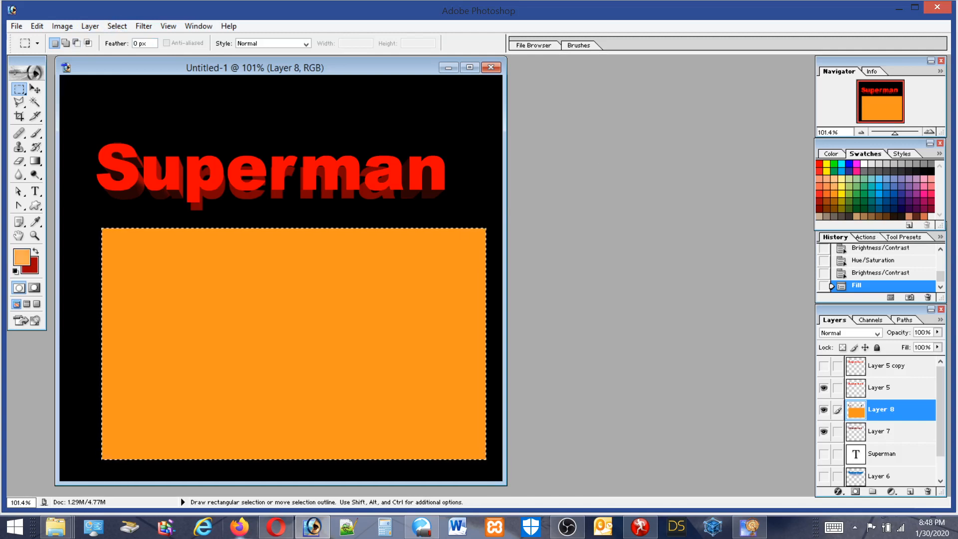
{"action": "left_click", "coordinate": [37, 26]}
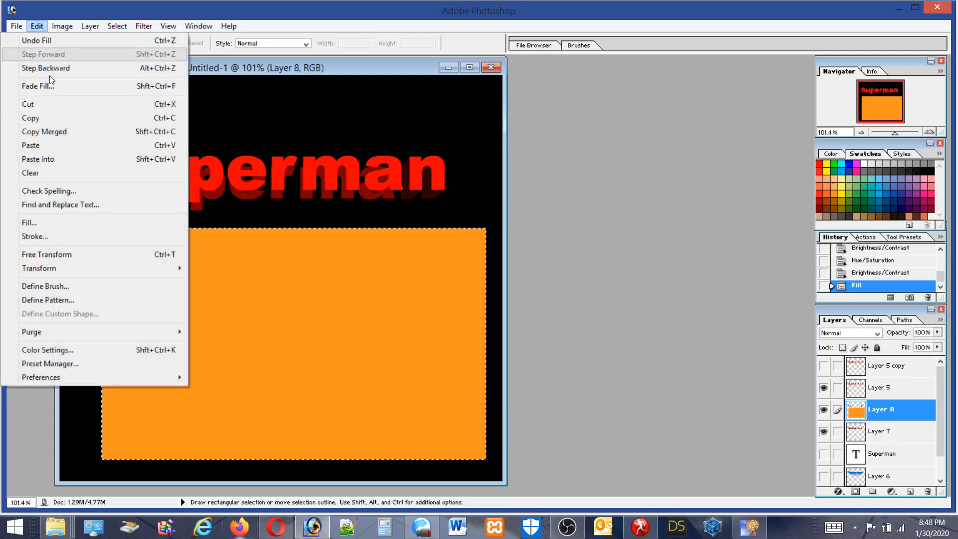
{"action": "left_click", "coordinate": [29, 221]}
{"action": "left_click", "coordinate": [547, 218]}
{"action": "key", "text": "m"}
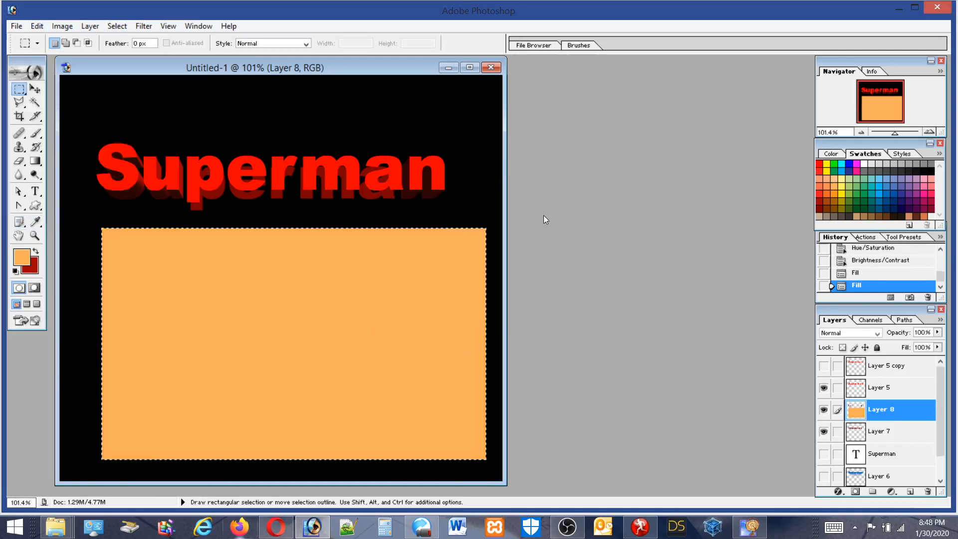
Lighten the light orange rectangle using Brightness/Contrast with brightness +42
{"action": "left_click", "coordinate": [61, 26]}
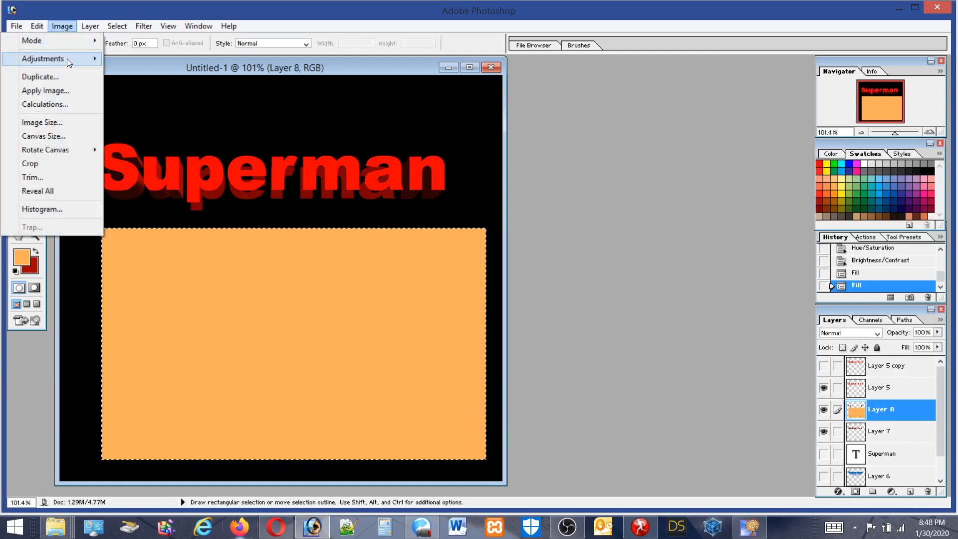
{"action": "mouse_move", "coordinate": [66, 59]}
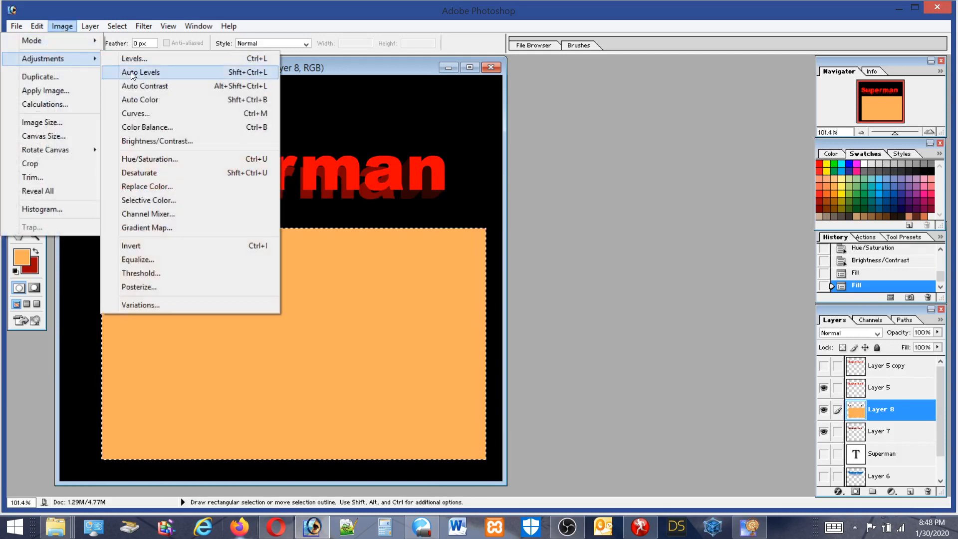
{"action": "left_click", "coordinate": [149, 142]}
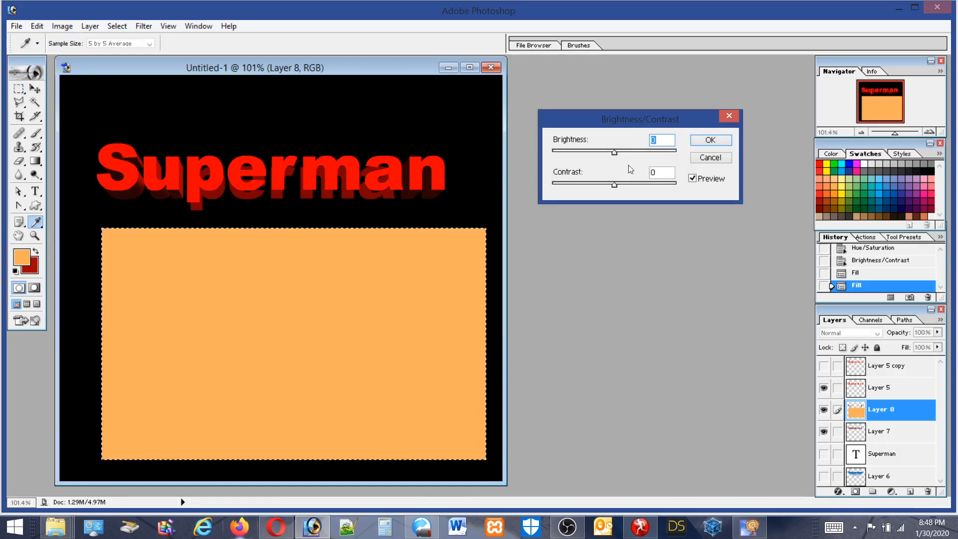
{"action": "left_click_drag", "start_coordinate": [614, 152], "coordinate": [640, 153]}
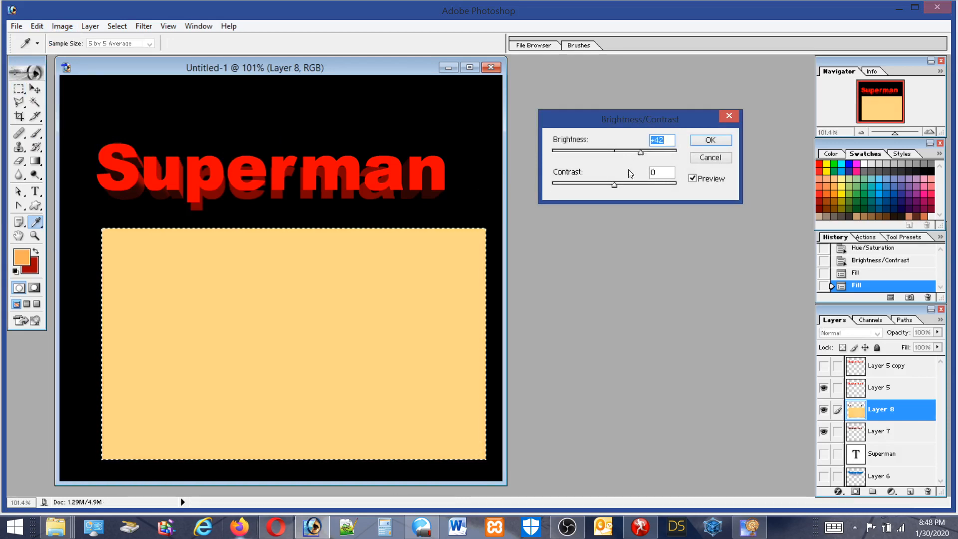
{"action": "left_click", "coordinate": [710, 139]}
{"action": "key", "text": "m"}
Apply the Grain texture filter to the pale orange rectangle with intensity 40, contrast 50 and grain type Regular
{"action": "left_click", "coordinate": [62, 26]}
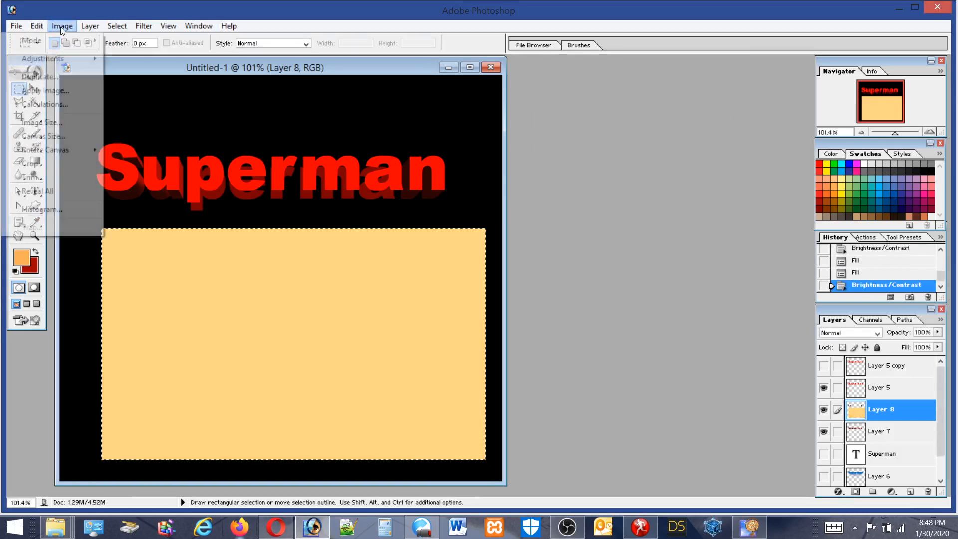
{"action": "mouse_move", "coordinate": [141, 26]}
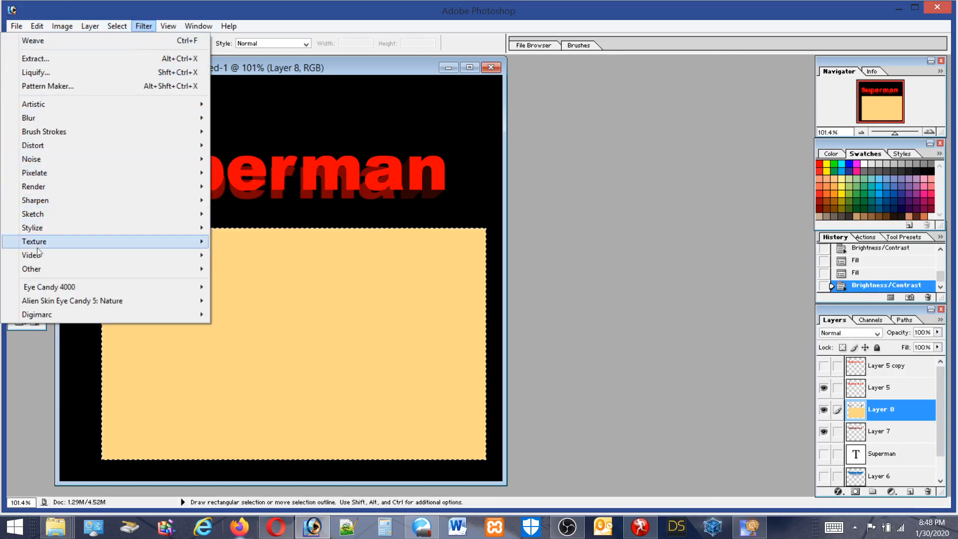
{"action": "mouse_move", "coordinate": [41, 201]}
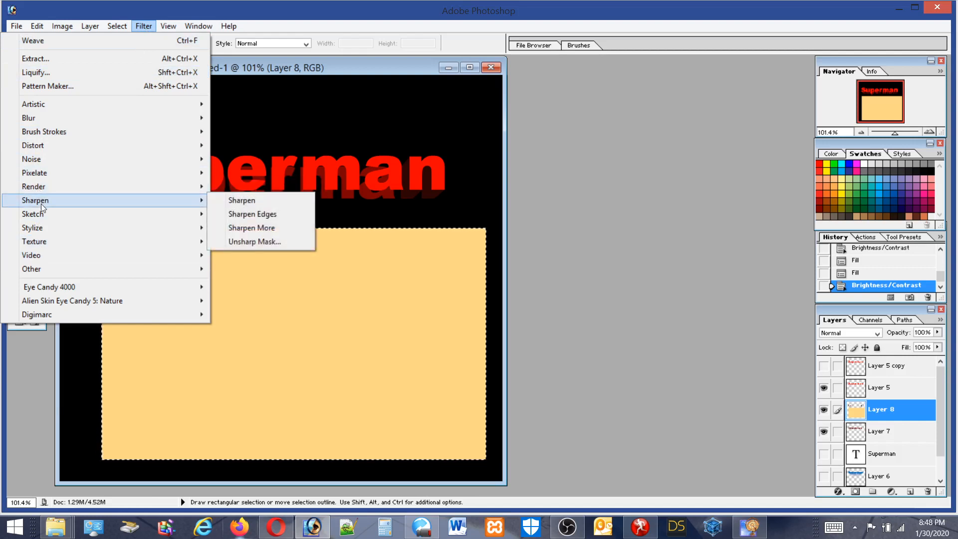
{"action": "mouse_move", "coordinate": [37, 229]}
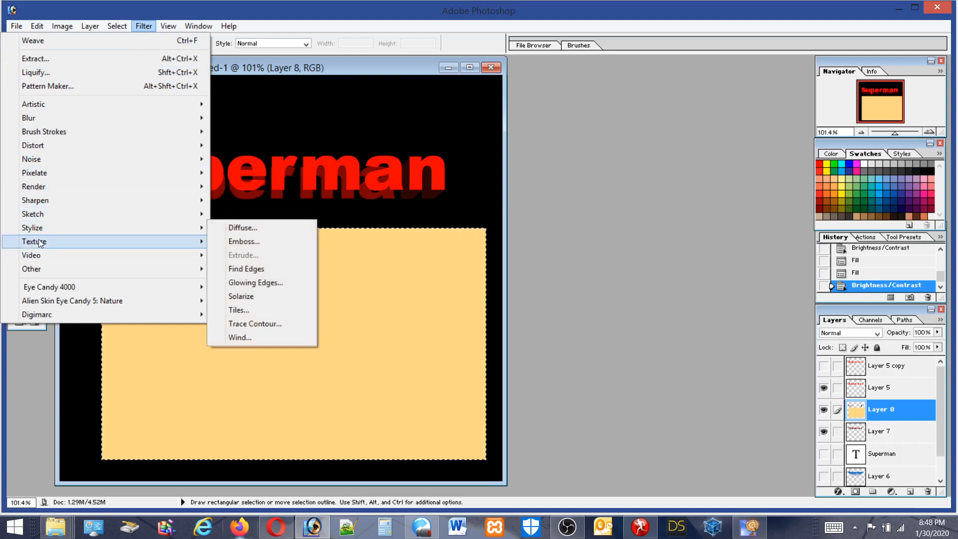
{"action": "mouse_move", "coordinate": [138, 240]}
{"action": "left_click", "coordinate": [238, 255]}
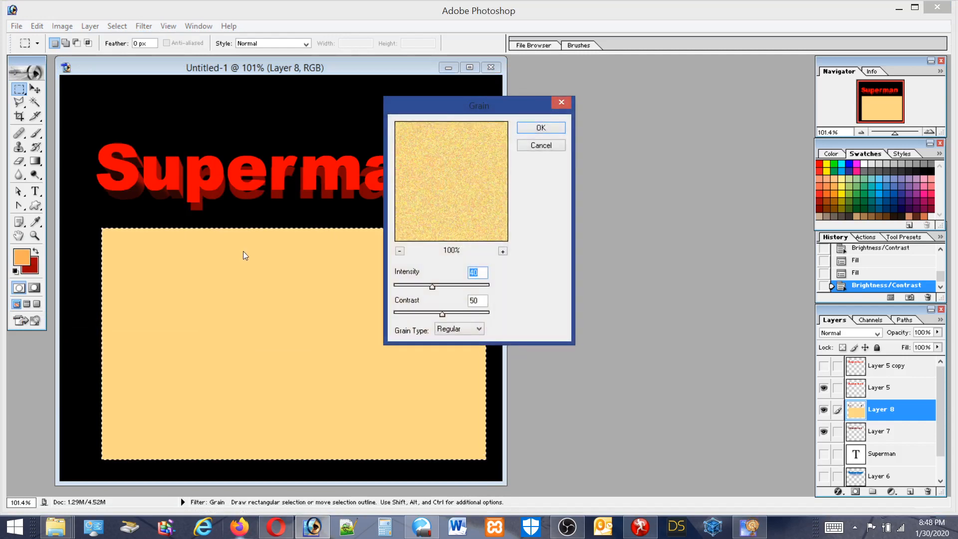
{"action": "left_click", "coordinate": [539, 127]}
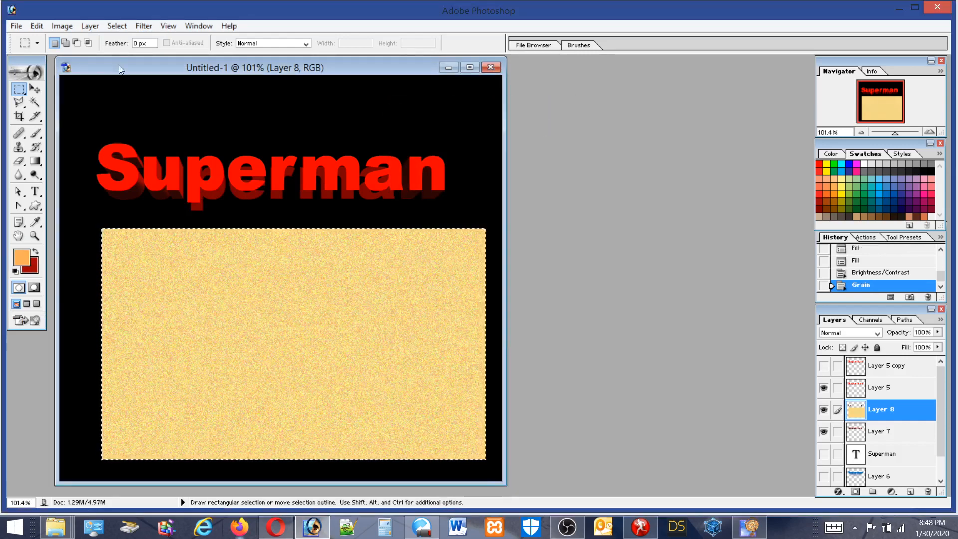
{"action": "left_click", "coordinate": [62, 26]}
{"action": "mouse_move", "coordinate": [83, 25]}
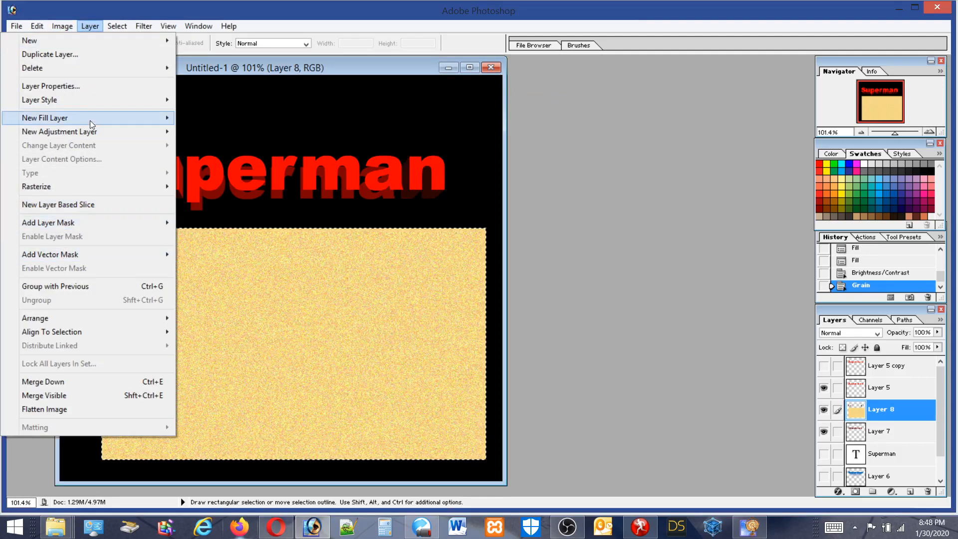
Desaturate the grainy rectangle on Layer 8, and shift its midtone color balance toward red and fully toward yellow
{"action": "mouse_move", "coordinate": [68, 57]}
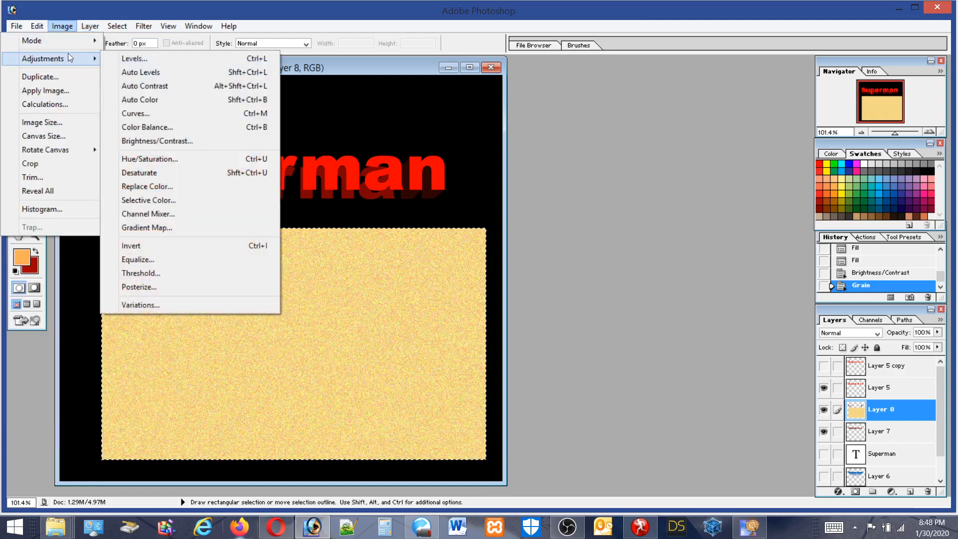
{"action": "left_click", "coordinate": [143, 172]}
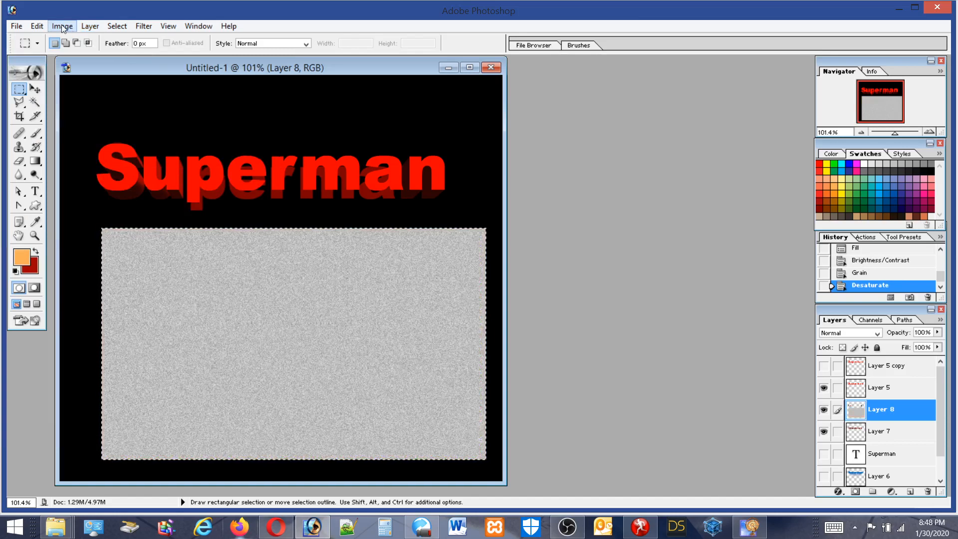
{"action": "left_click", "coordinate": [90, 26]}
{"action": "mouse_move", "coordinate": [62, 26]}
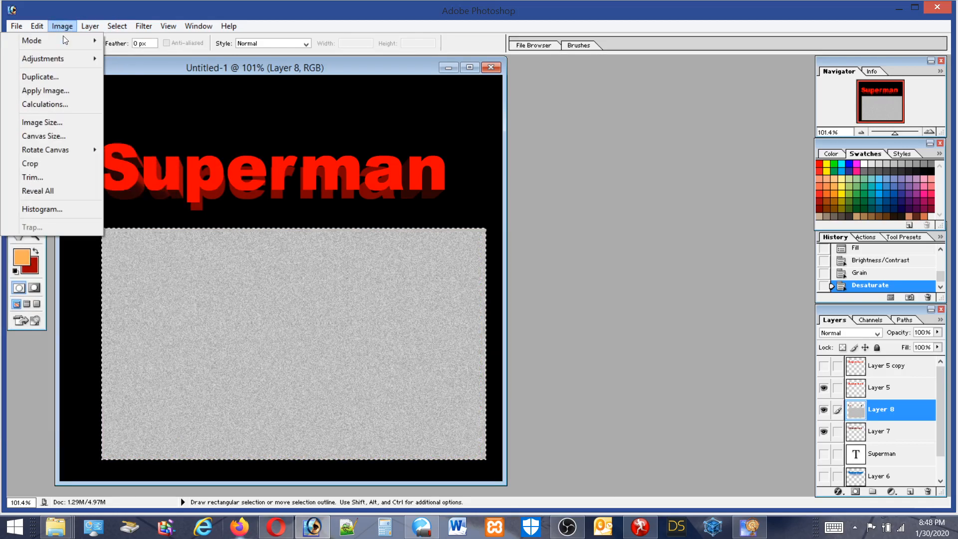
{"action": "mouse_move", "coordinate": [58, 58]}
{"action": "left_click", "coordinate": [153, 127]}
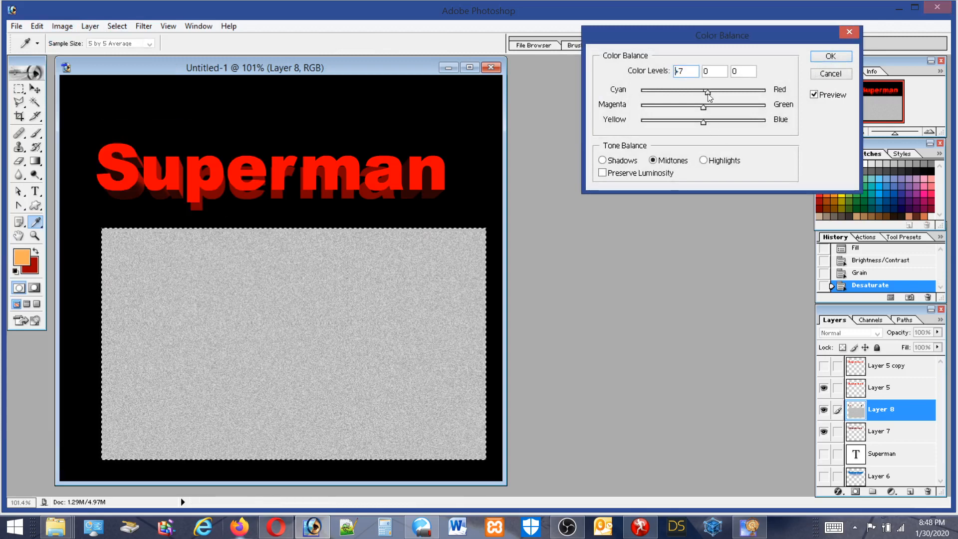
{"action": "left_click_drag", "start_coordinate": [707, 94], "coordinate": [733, 93]}
{"action": "left_click_drag", "start_coordinate": [703, 122], "coordinate": [639, 125]}
{"action": "left_click", "coordinate": [829, 57]}
{"action": "key", "text": "m"}
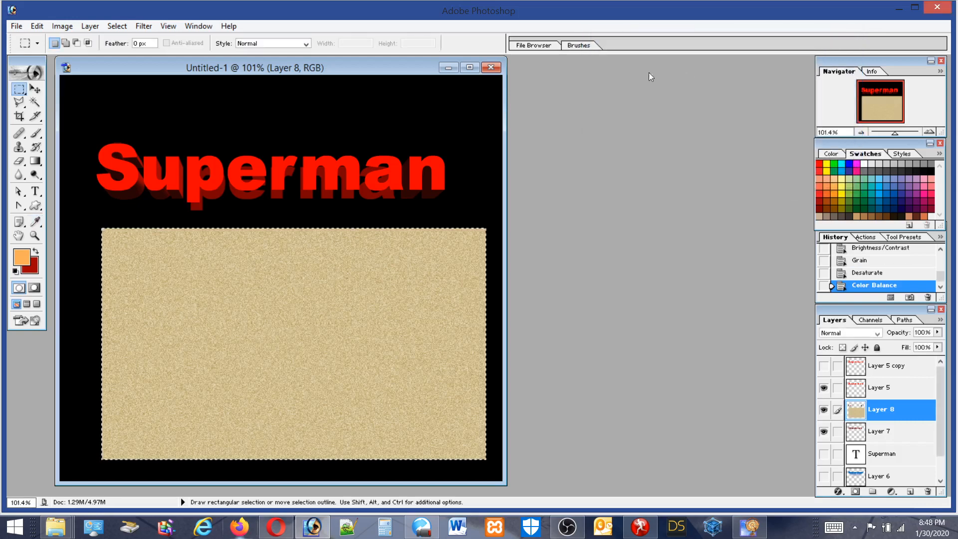
Apply the Eye Candy 4000 Swirl filter to the rectangle with 1.11 in whirlpool spacing, 0.10 in smear length, 60% twist and 40 streak detail
{"action": "left_click", "coordinate": [144, 27]}
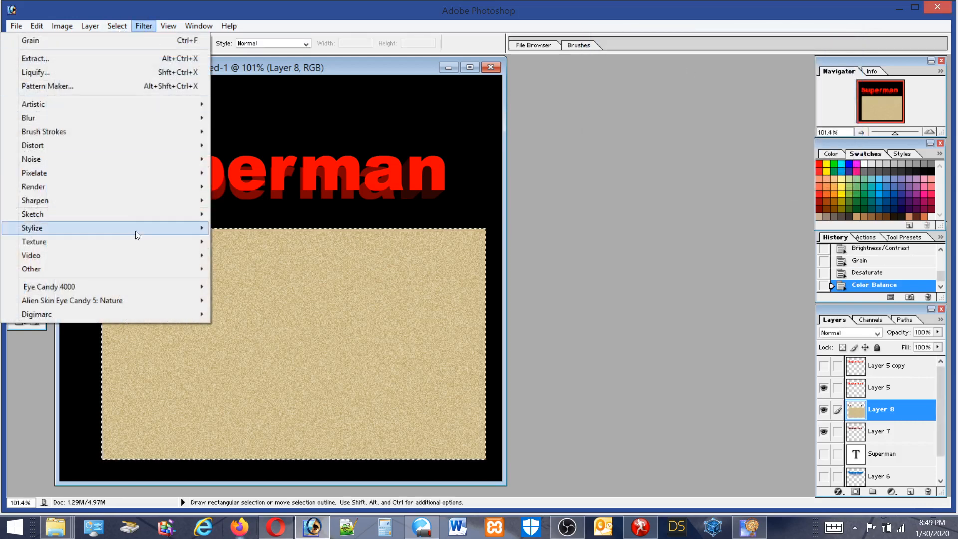
{"action": "mouse_move", "coordinate": [62, 286]}
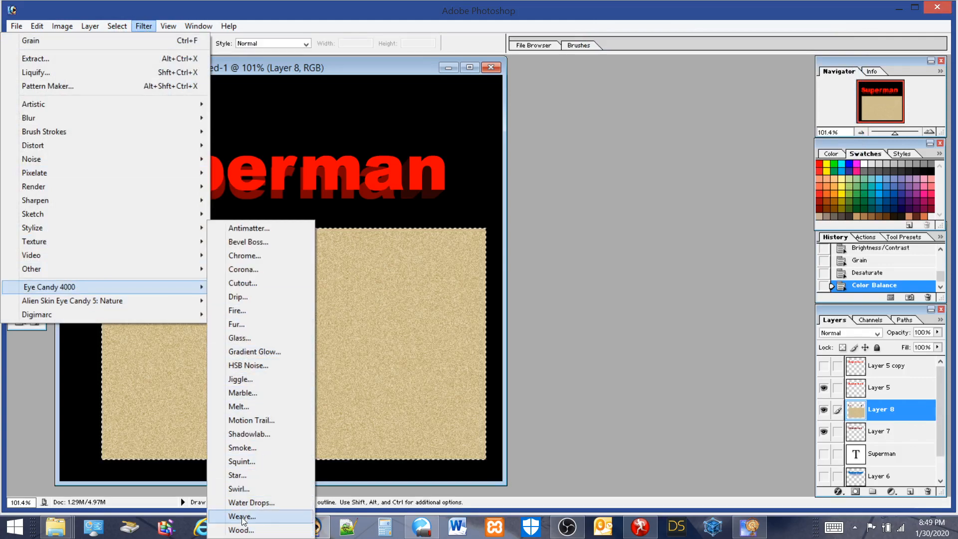
{"action": "left_click", "coordinate": [239, 490]}
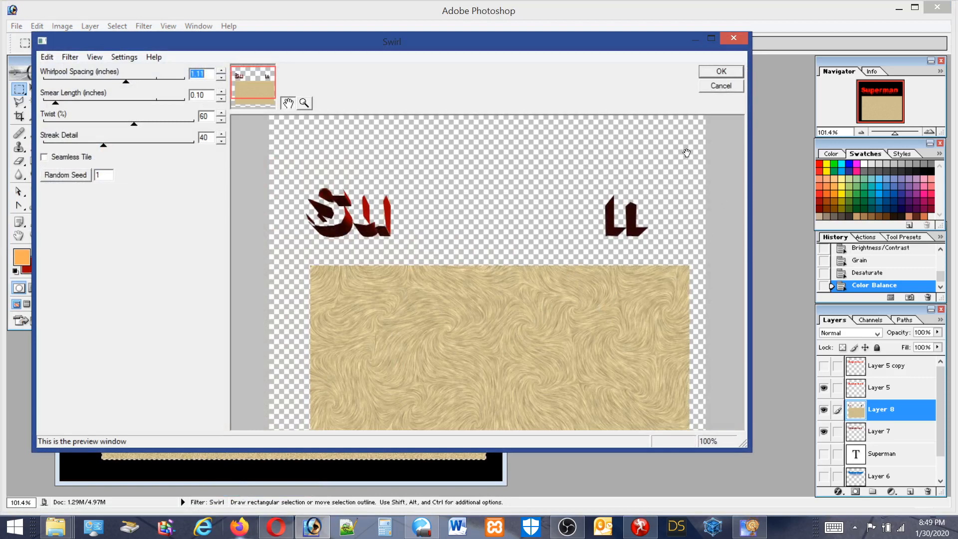
{"action": "left_click", "coordinate": [721, 72]}
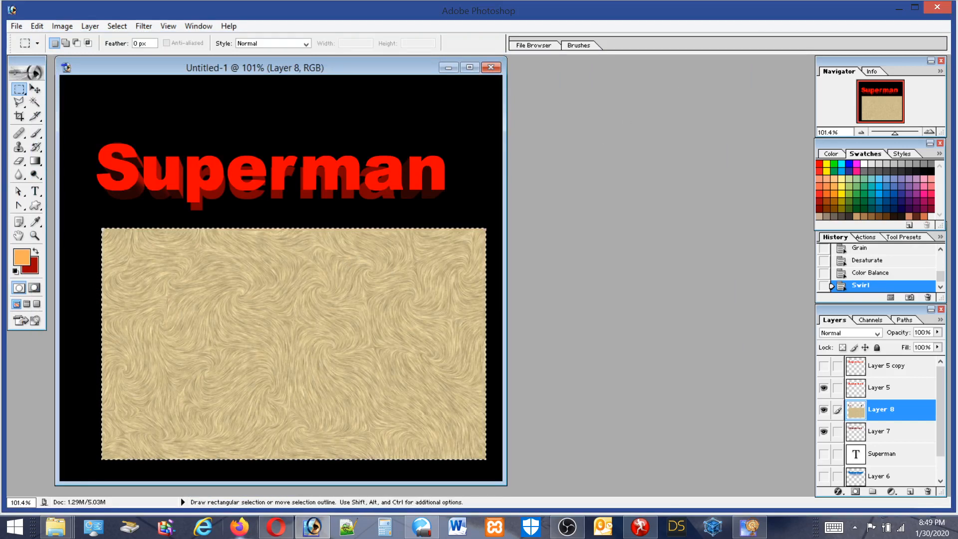
Apply Swirl to the rectangle again with 0.93 in whirlpool spacing, 0.43 in smear length, 80% twist and 78 streak detail
{"action": "left_click", "coordinate": [137, 28]}
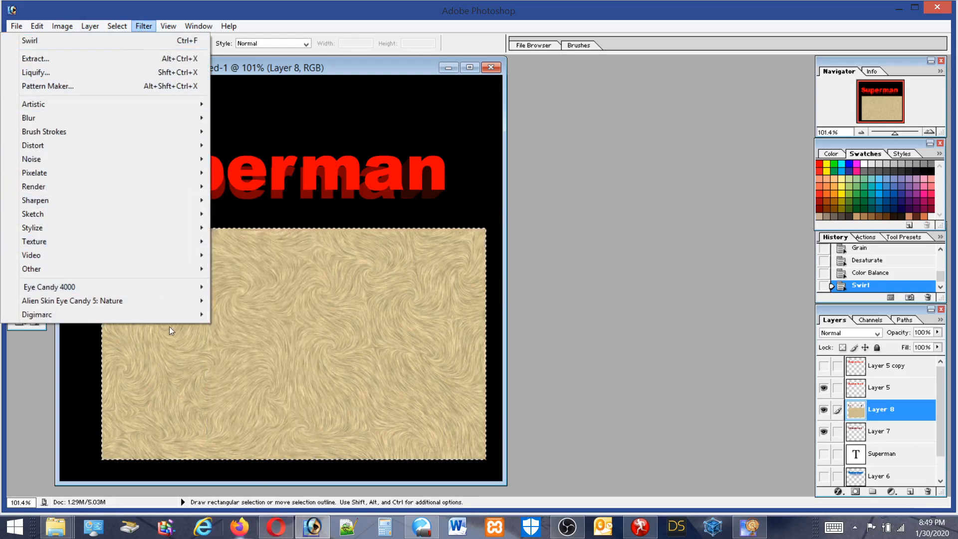
{"action": "mouse_move", "coordinate": [160, 286]}
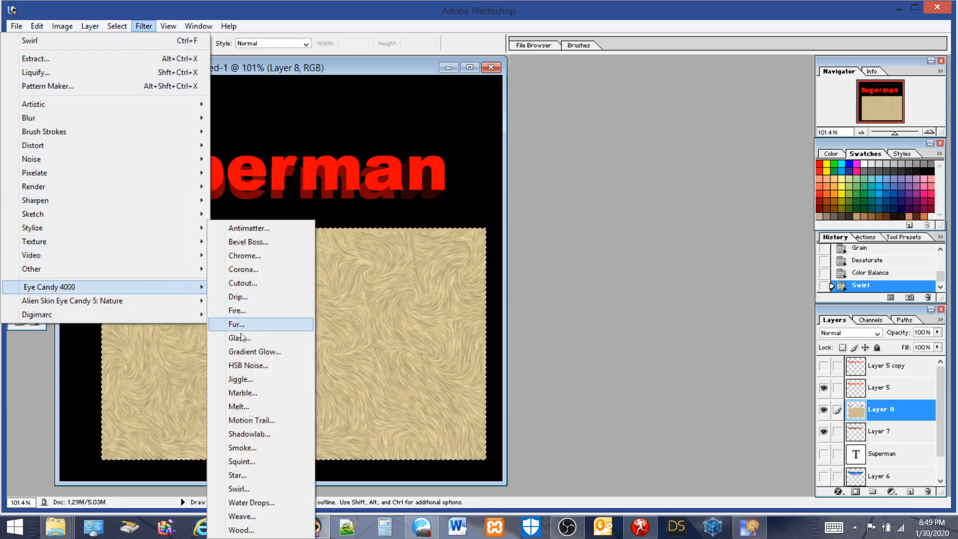
{"action": "left_click", "coordinate": [239, 488]}
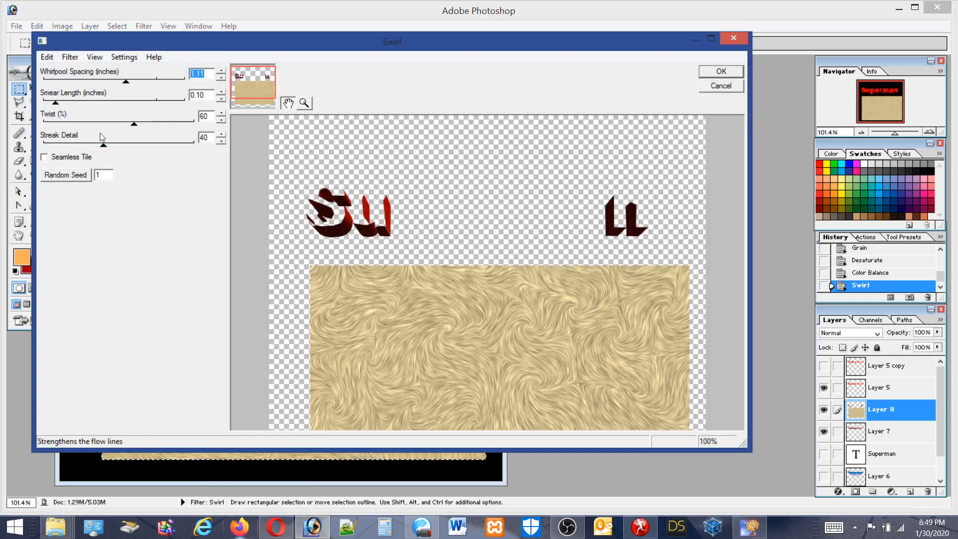
{"action": "left_click_drag", "start_coordinate": [133, 123], "coordinate": [131, 124]}
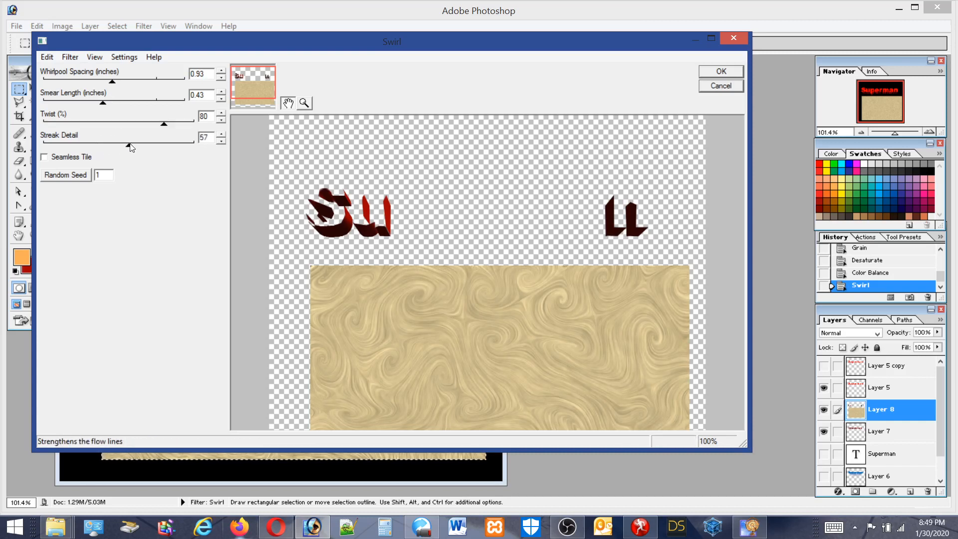
{"action": "left_click_drag", "start_coordinate": [157, 145], "coordinate": [161, 145]}
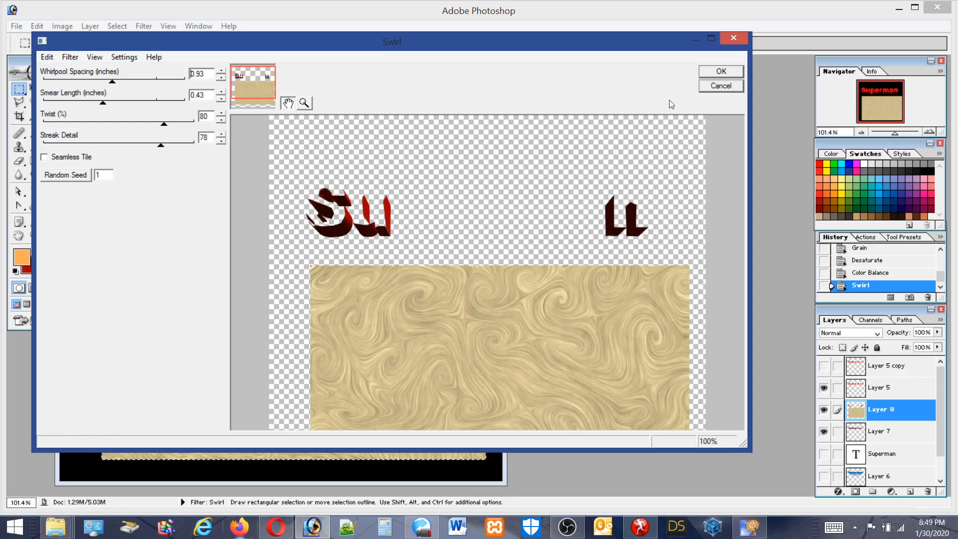
{"action": "left_click", "coordinate": [719, 75]}
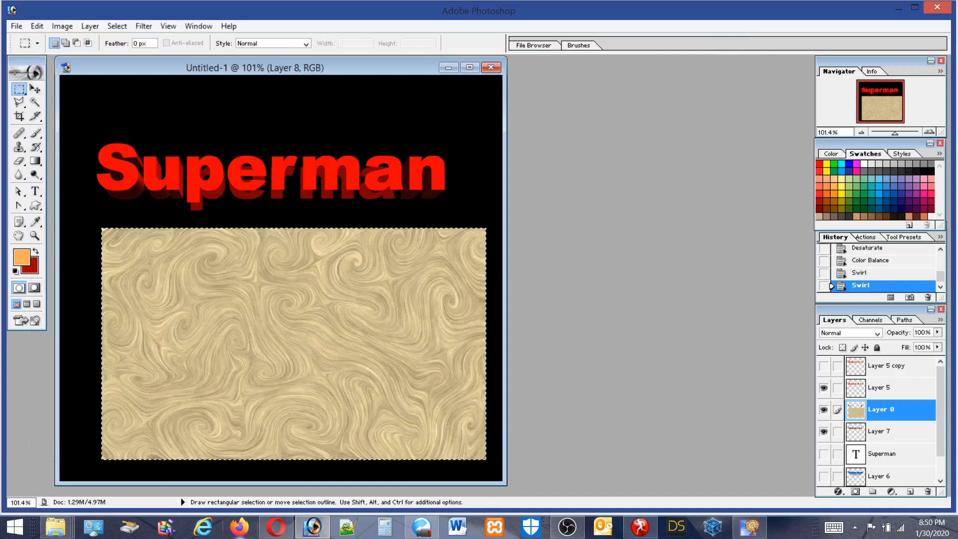
Open the Eye Candy 4000 Fur filter for the swirled rectangle on Layer 8
{"action": "left_click", "coordinate": [115, 26]}
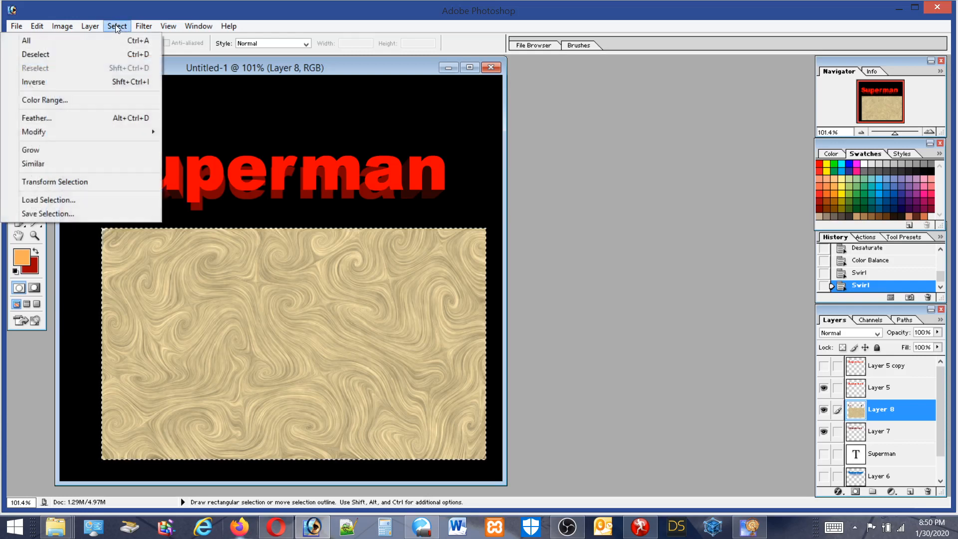
{"action": "mouse_move", "coordinate": [144, 26]}
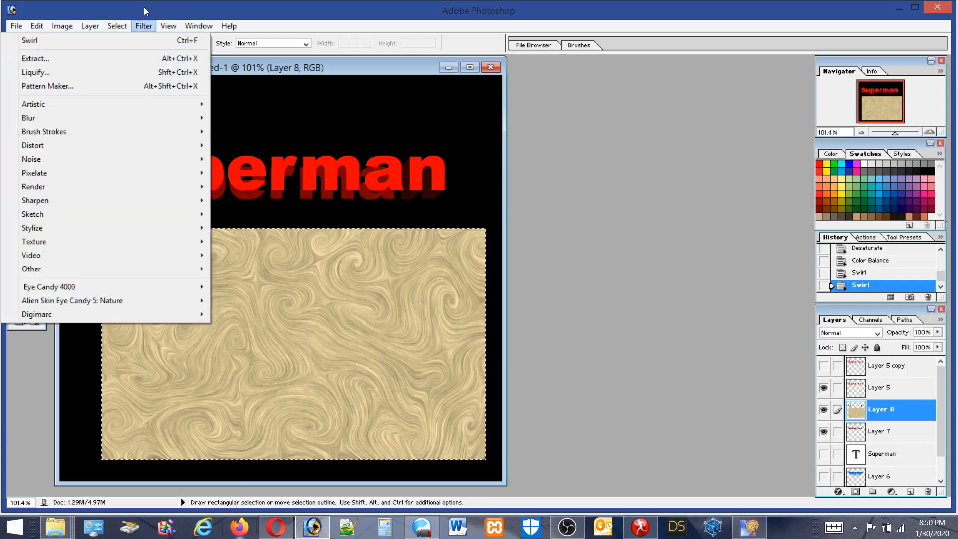
{"action": "mouse_move", "coordinate": [130, 288]}
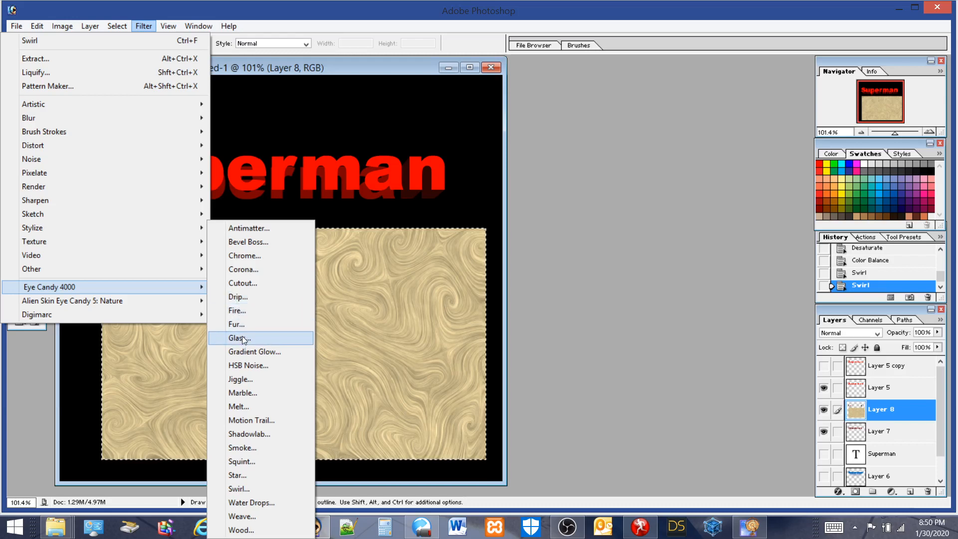
{"action": "left_click", "coordinate": [236, 324]}
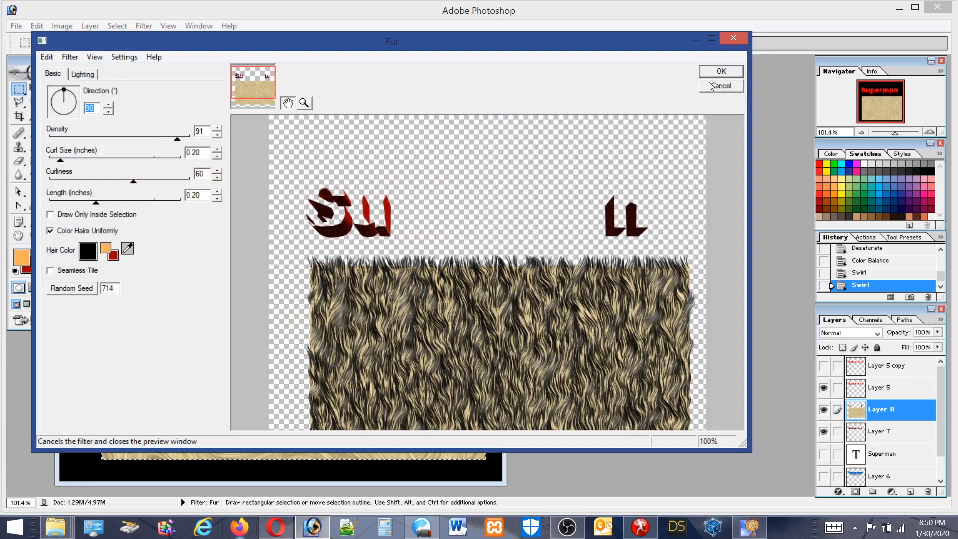
Try the yellowish-brown hair color 775C13 and the darker 372B0A on the fur
{"action": "left_click", "coordinate": [88, 252]}
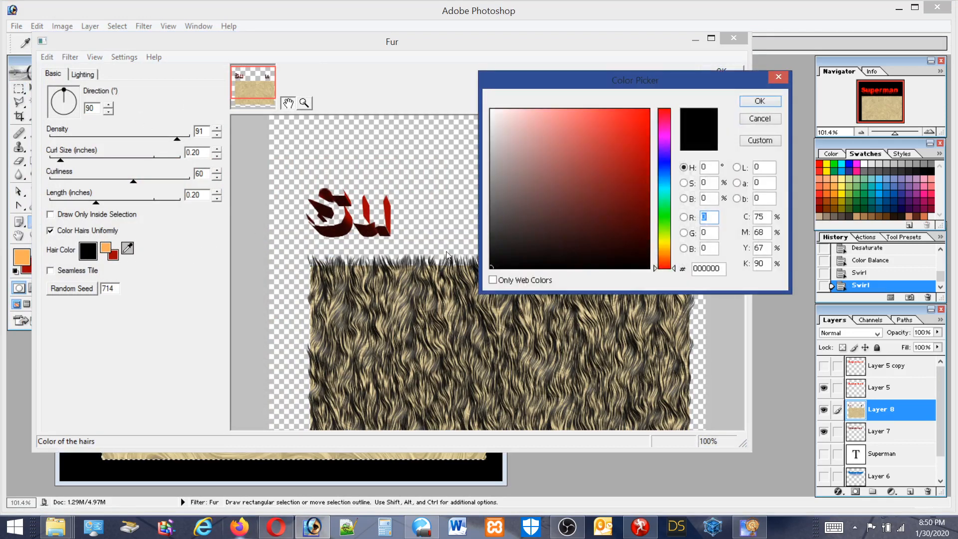
{"action": "left_click", "coordinate": [668, 250]}
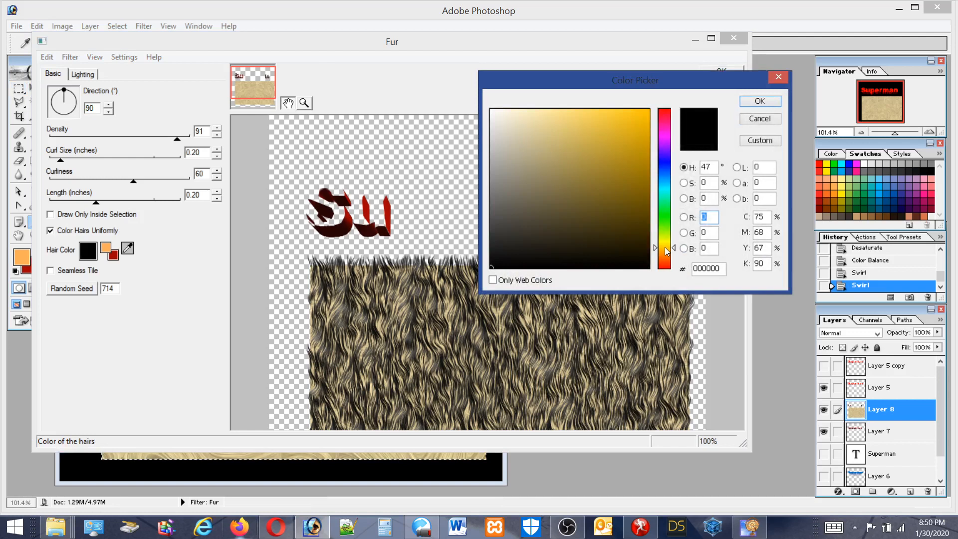
{"action": "left_click", "coordinate": [642, 118]}
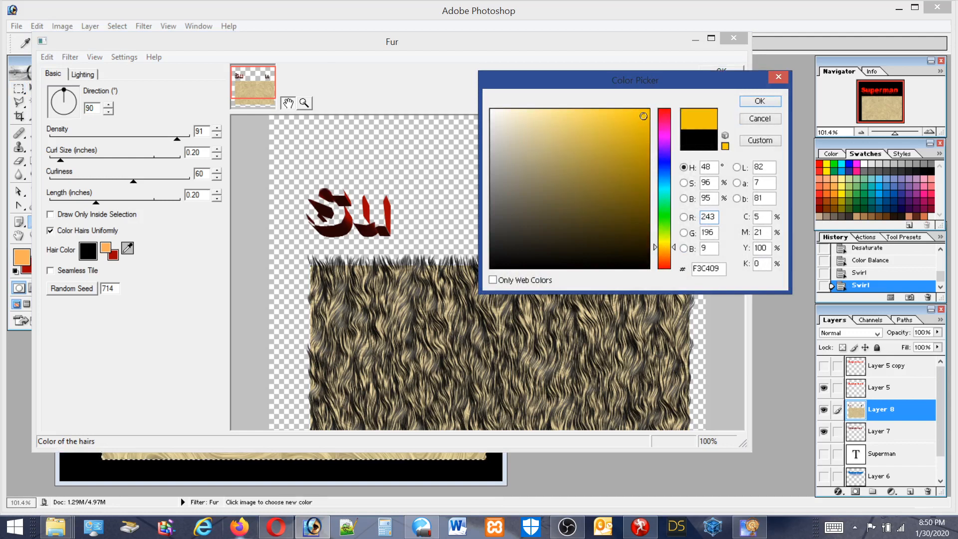
{"action": "left_click", "coordinate": [667, 249]}
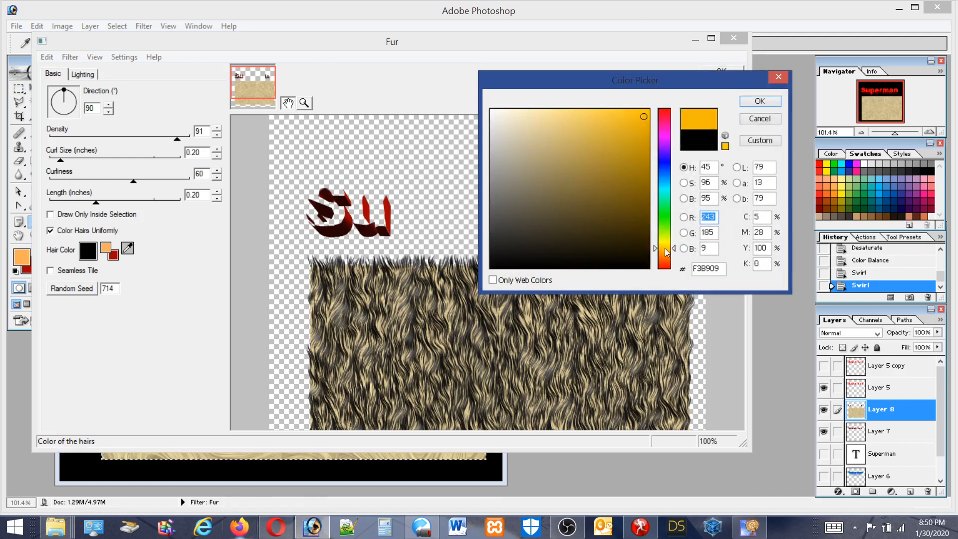
{"action": "left_click_drag", "start_coordinate": [626, 242], "coordinate": [624, 194]}
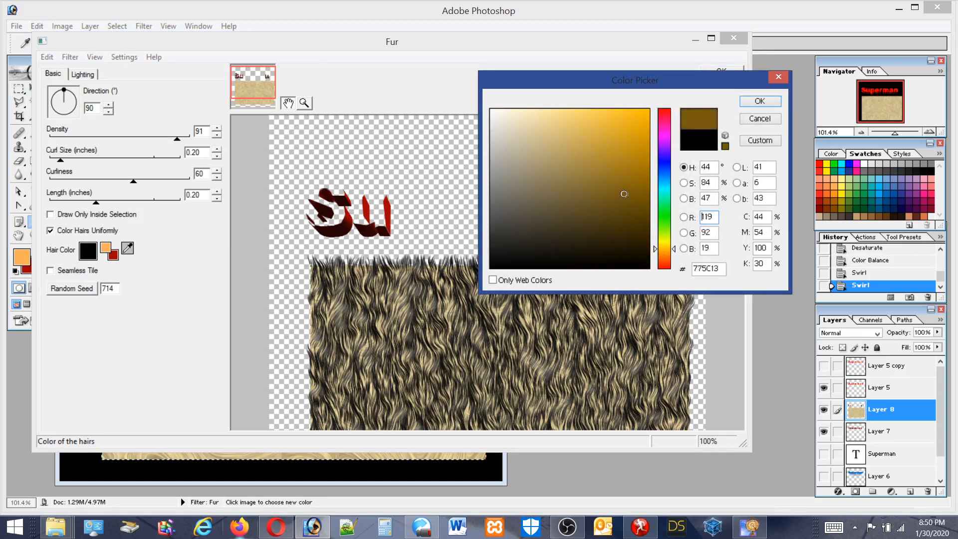
{"action": "left_click", "coordinate": [749, 103]}
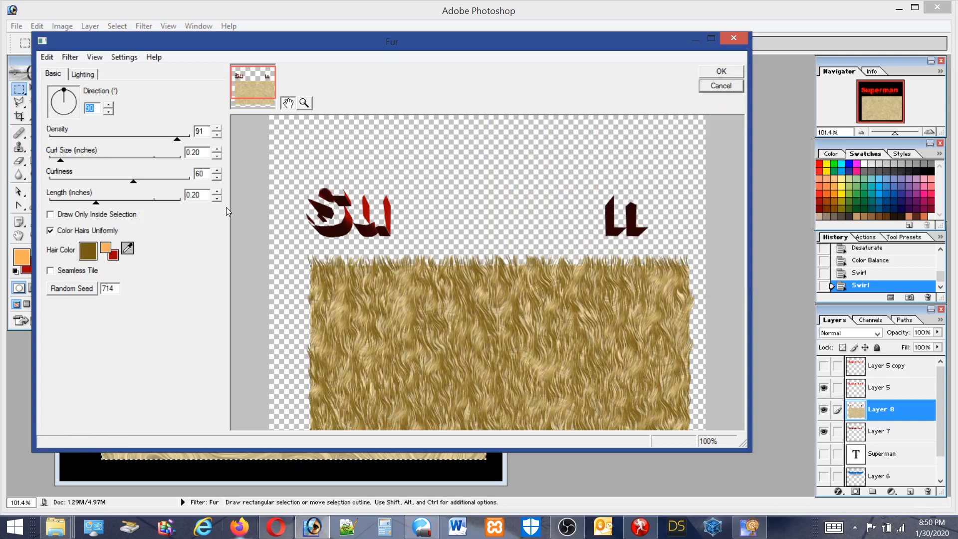
{"action": "left_click", "coordinate": [88, 250]}
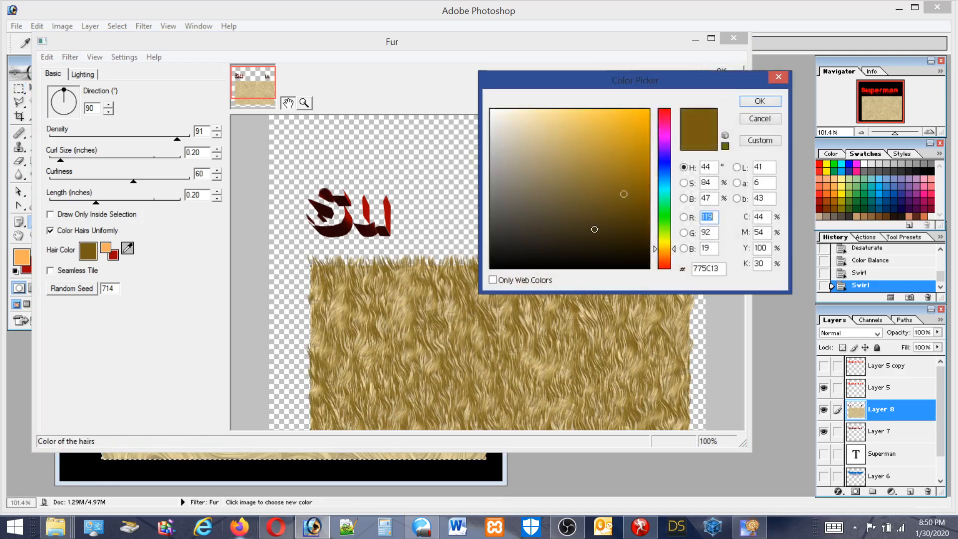
{"action": "left_click_drag", "start_coordinate": [627, 230], "coordinate": [620, 234]}
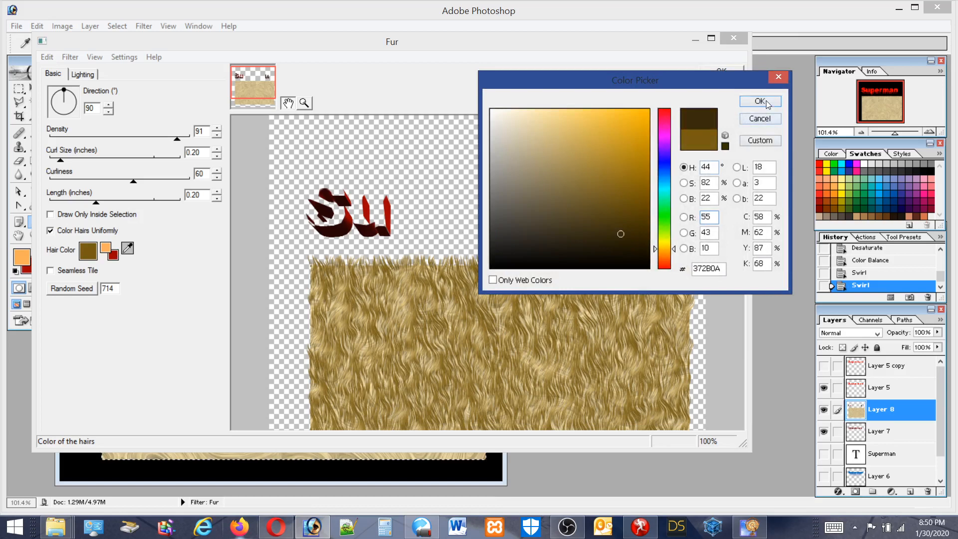
{"action": "left_click", "coordinate": [759, 101]}
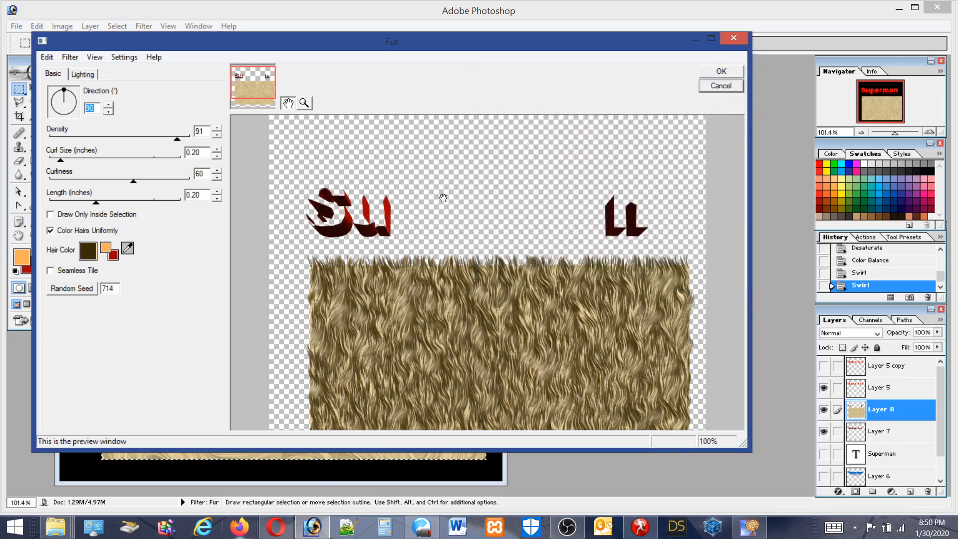
Base the hair color on the orange foreground color, darken it to 33200C, apply the Fur filter and deselect the rectangle
{"action": "left_click", "coordinate": [106, 250]}
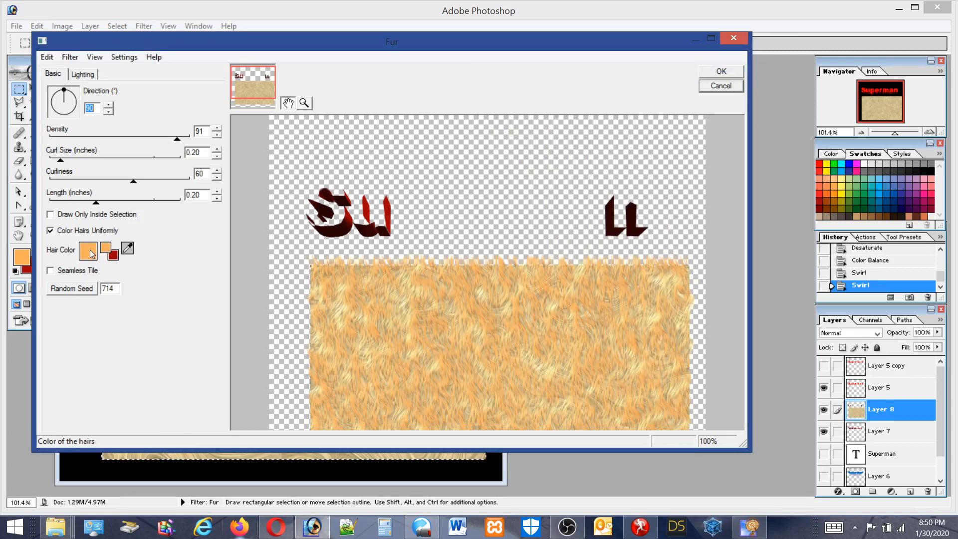
{"action": "left_click", "coordinate": [90, 255]}
{"action": "left_click", "coordinate": [628, 245]}
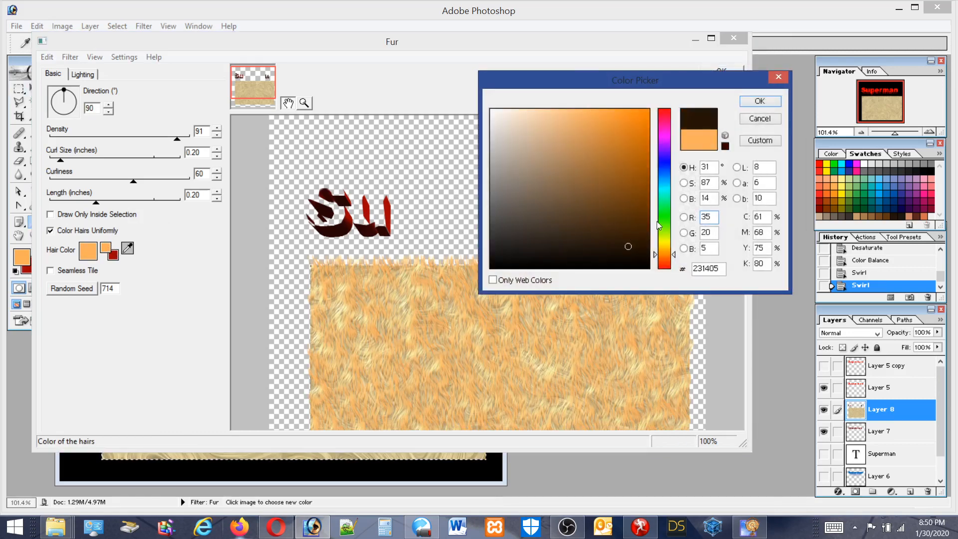
{"action": "left_click", "coordinate": [613, 235]}
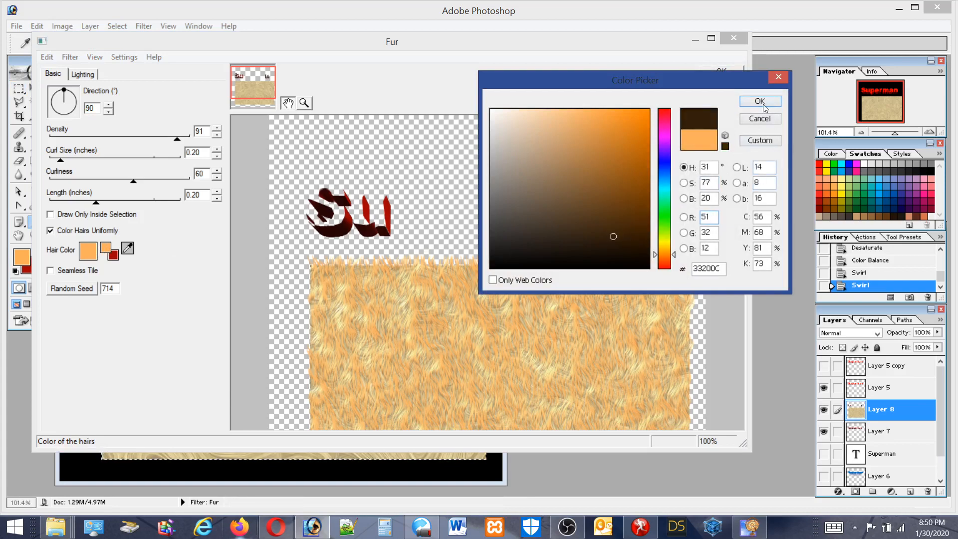
{"action": "left_click", "coordinate": [761, 103]}
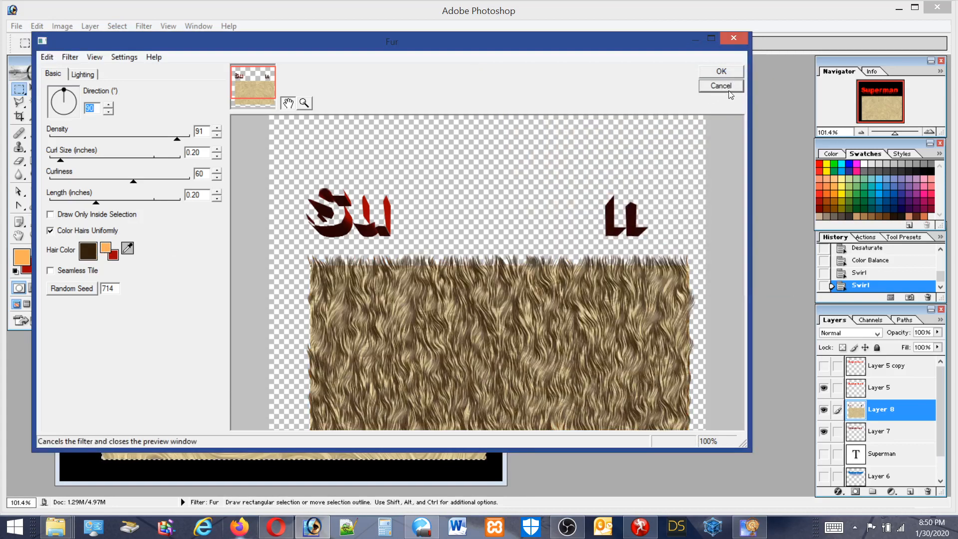
{"action": "left_click", "coordinate": [721, 71]}
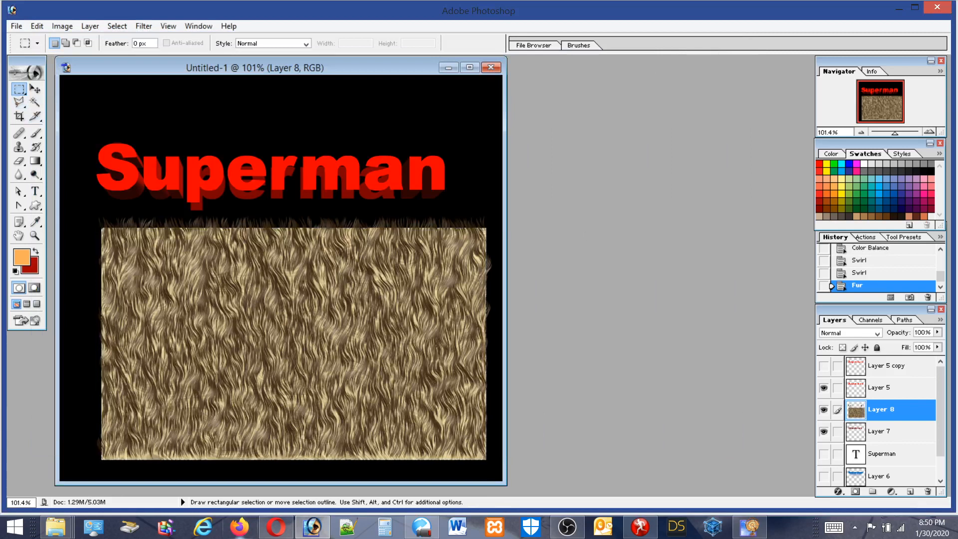
{"action": "key", "text": "ctrl+d"}
{"action": "left_click", "coordinate": [143, 26]}
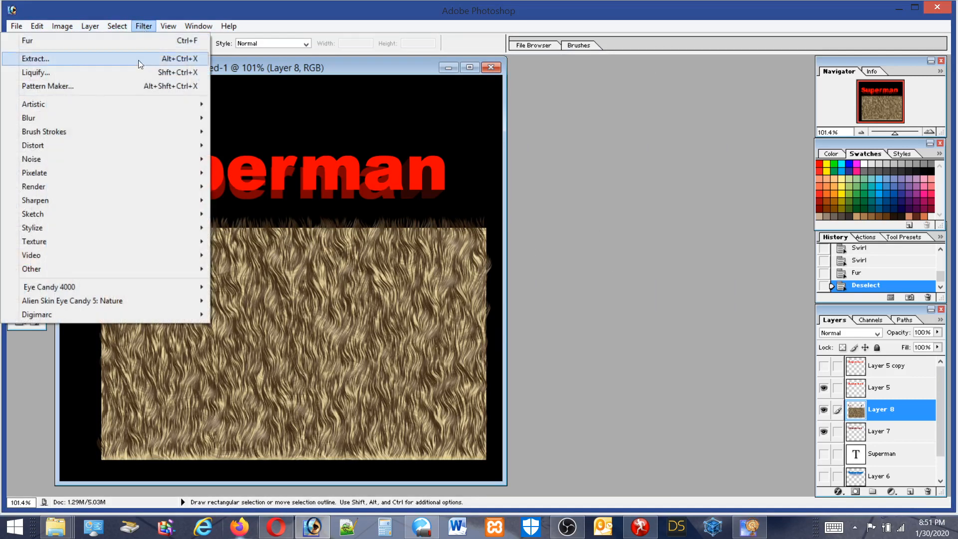
{"action": "left_click", "coordinate": [148, 26]}
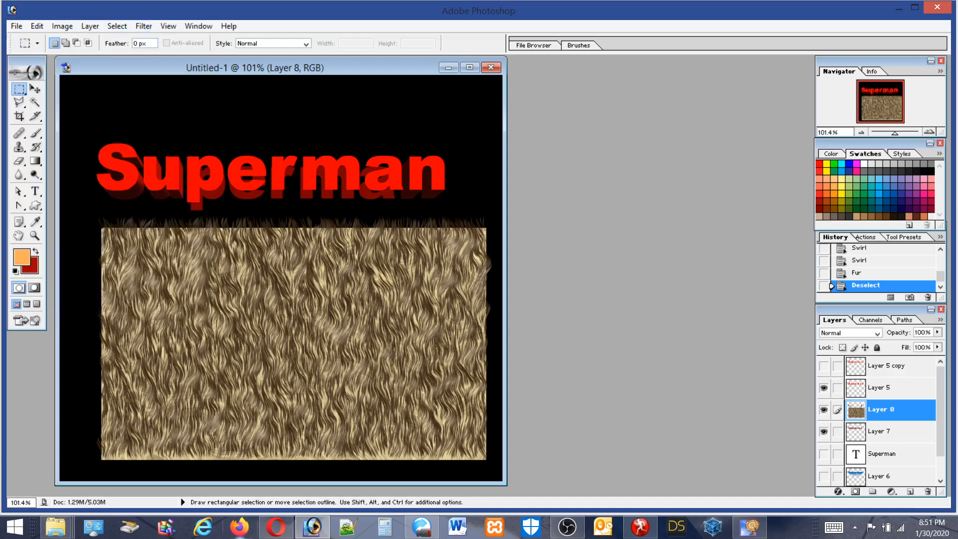
Fill a wide rectangular area over the upper part of the fur on Layer 8 with a tan swatch color and deselect it
{"action": "left_click_drag", "start_coordinate": [81, 221], "coordinate": [431, 319]}
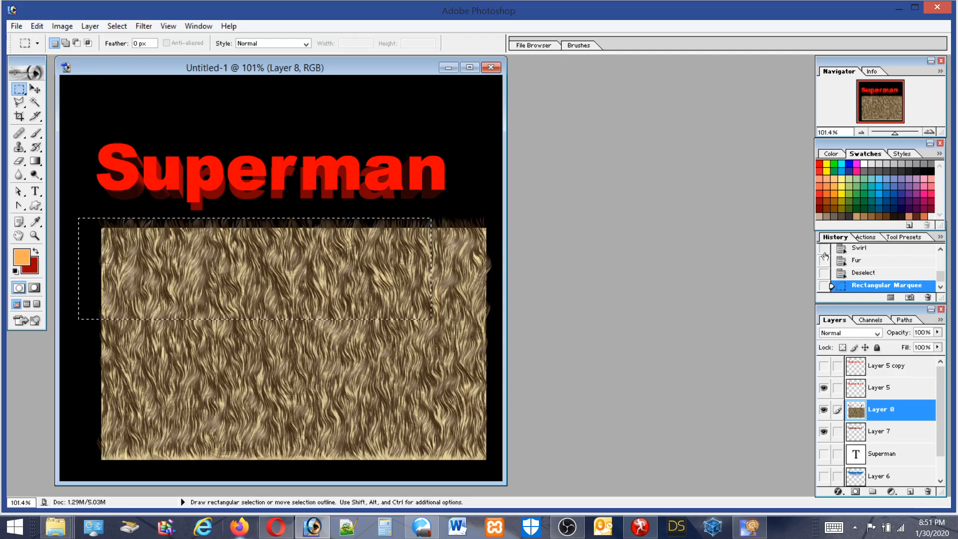
{"action": "left_click", "coordinate": [856, 216]}
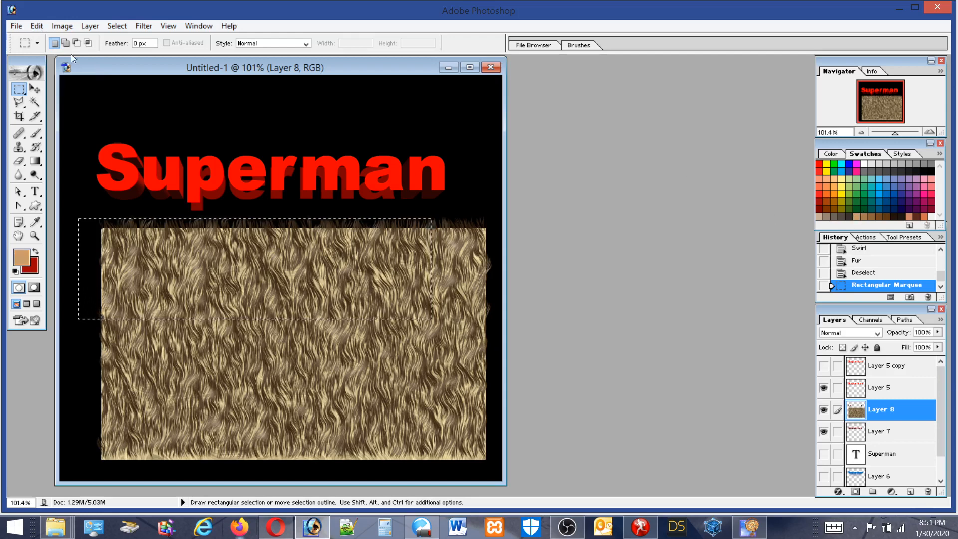
{"action": "left_click", "coordinate": [35, 26]}
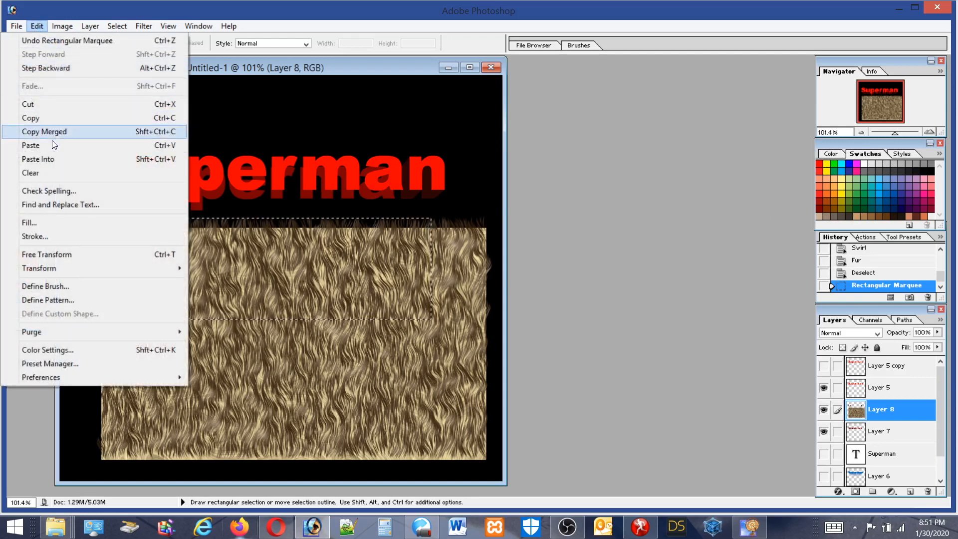
{"action": "left_click", "coordinate": [35, 224]}
{"action": "left_click", "coordinate": [548, 219]}
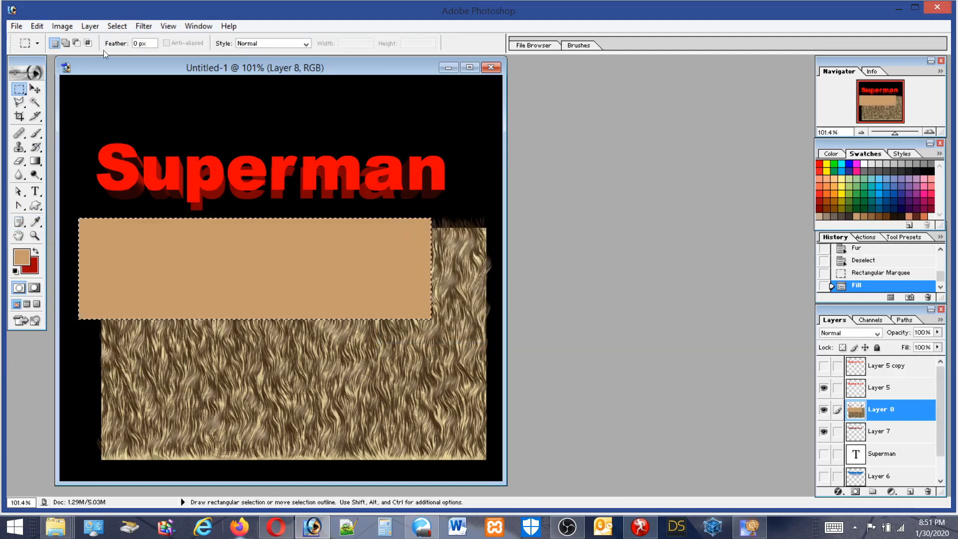
{"action": "key", "text": "ctrl+d"}
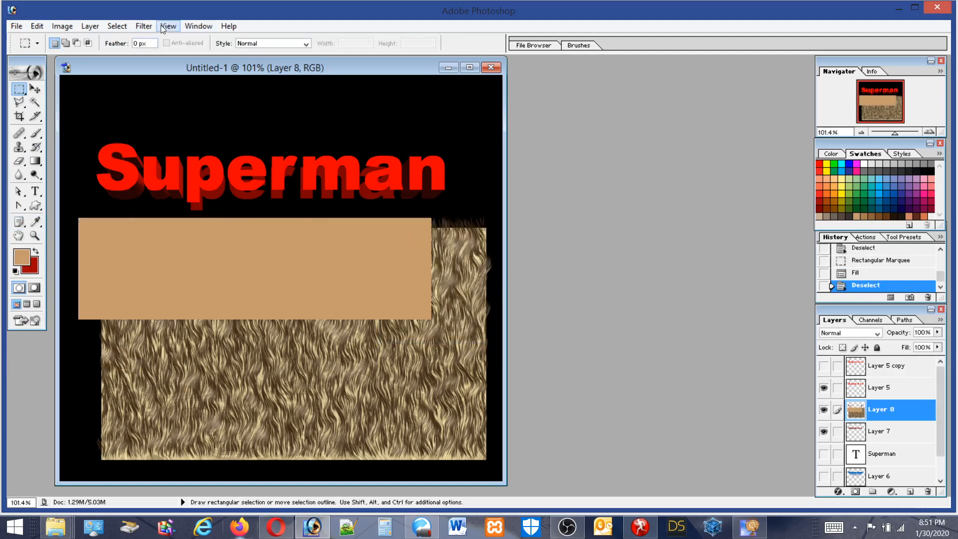
Activate Layer 5 copy and load its Superman lettering as a selection
{"action": "left_click", "coordinate": [143, 26]}
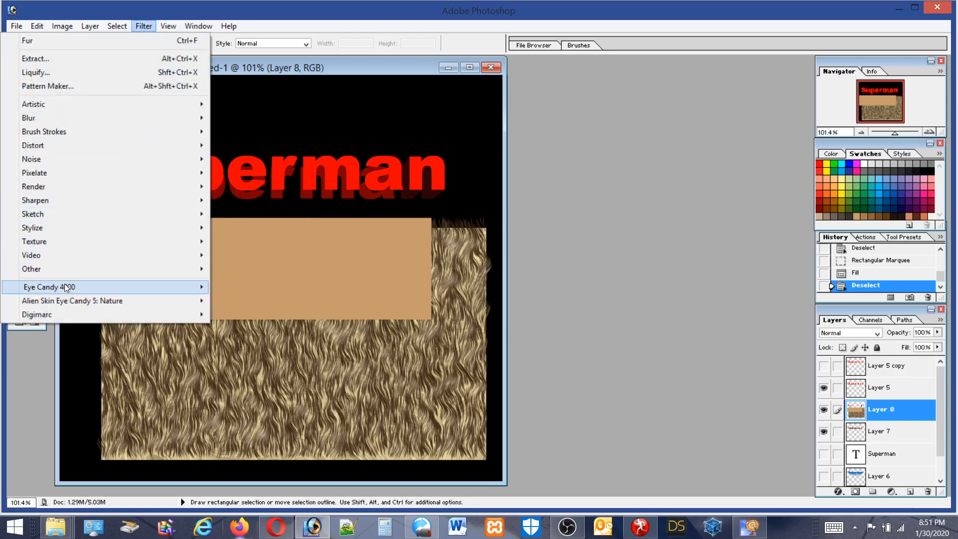
{"action": "mouse_move", "coordinate": [64, 285]}
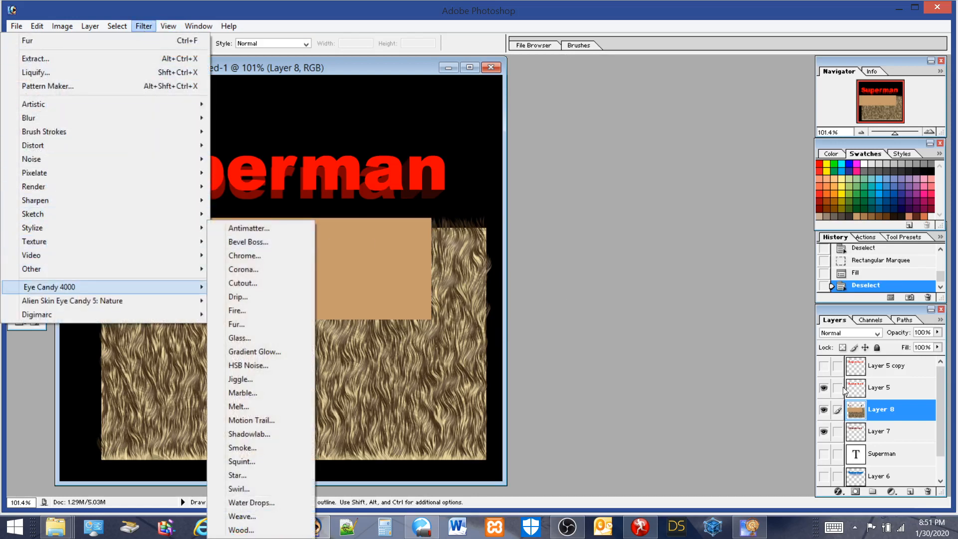
{"action": "left_click", "coordinate": [882, 368]}
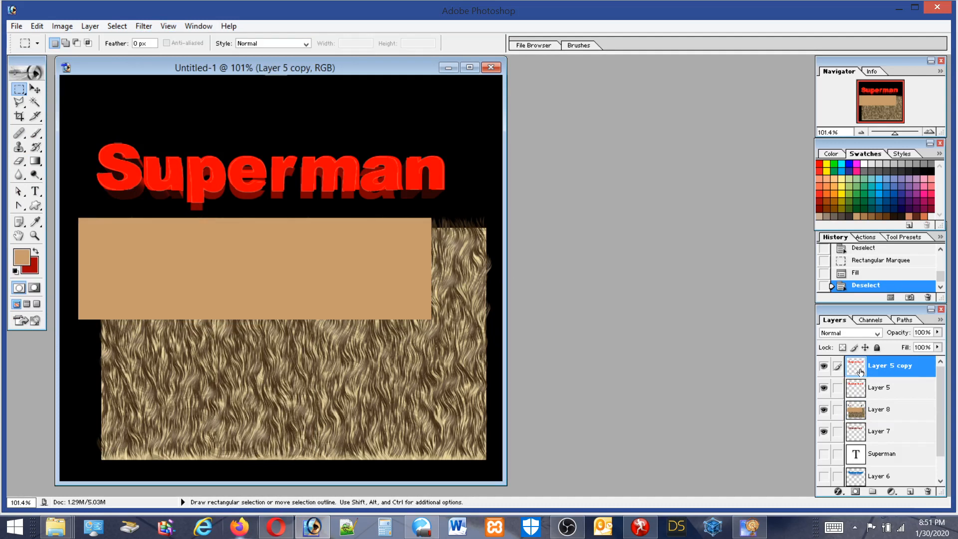
{"action": "left_click", "coordinate": [873, 364], "text": "ctrl"}
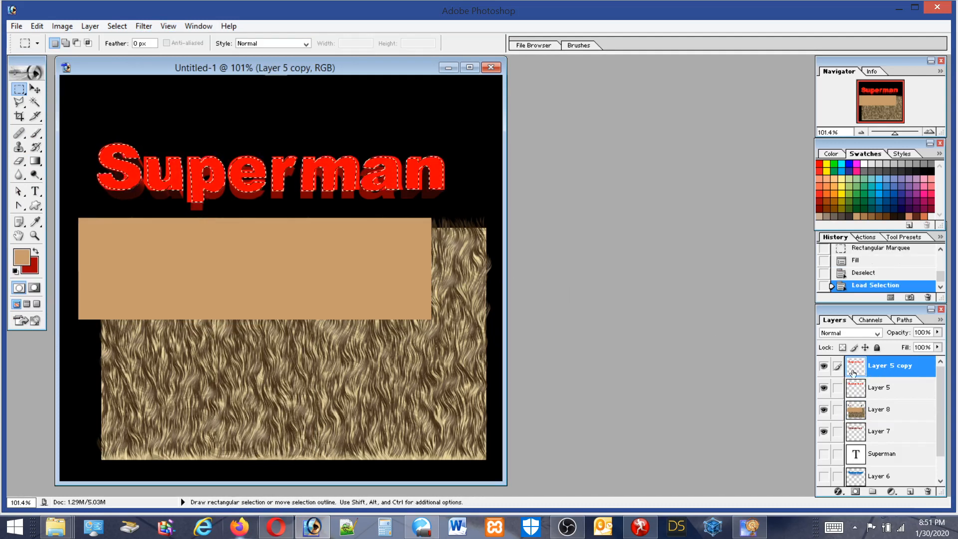
Hide Layer 5 and Layer 7 while keeping Layer 5 copy visible
{"action": "left_click", "coordinate": [823, 366]}
{"action": "left_click", "coordinate": [824, 384]}
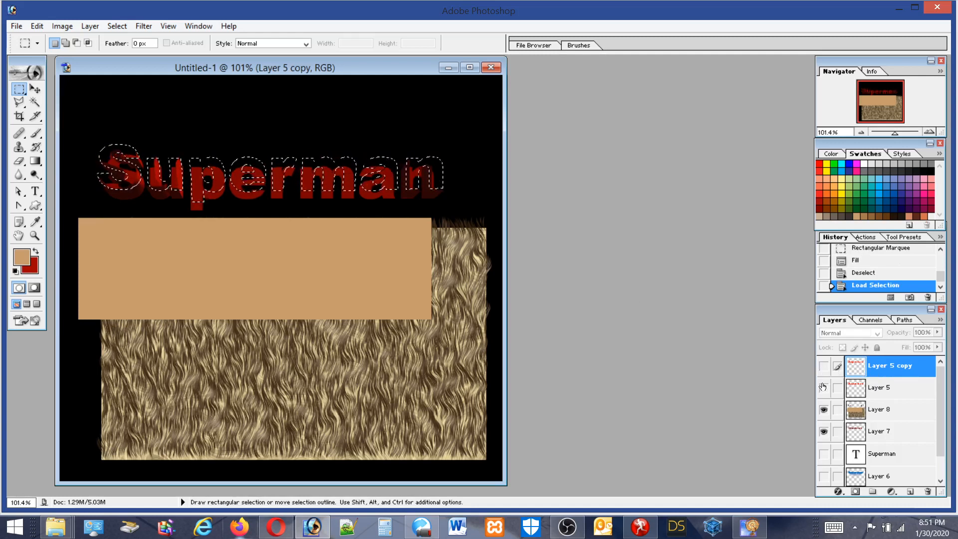
{"action": "left_click", "coordinate": [824, 367]}
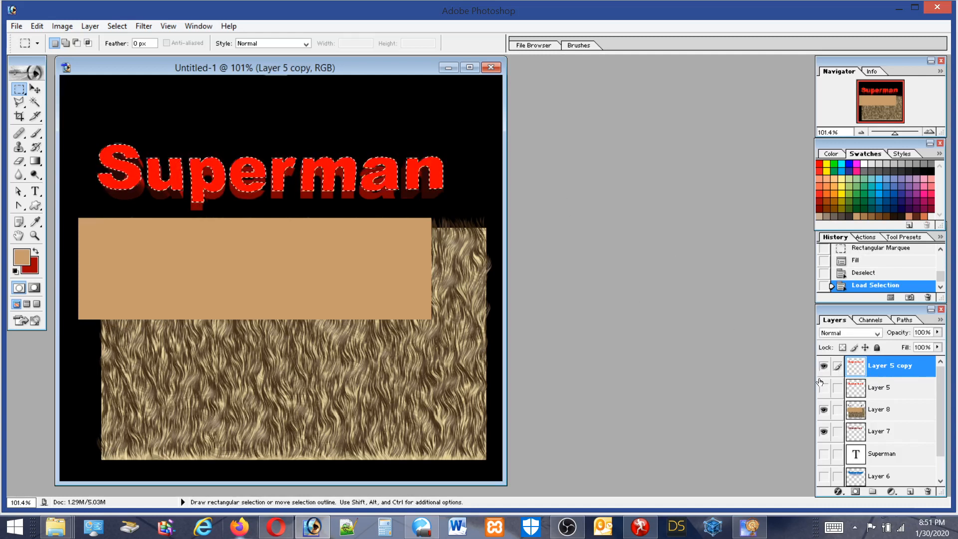
{"action": "left_click", "coordinate": [823, 431]}
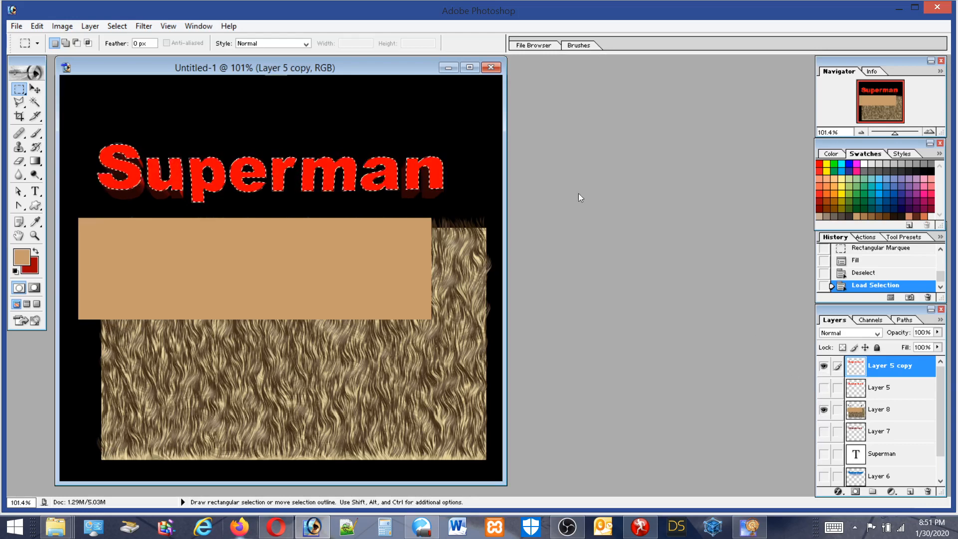
Try the Eye Candy 4000 Antimatter filter on the lettering with 35% invert brightness and 78% decrease saturation, and undo it
{"action": "left_click", "coordinate": [145, 28]}
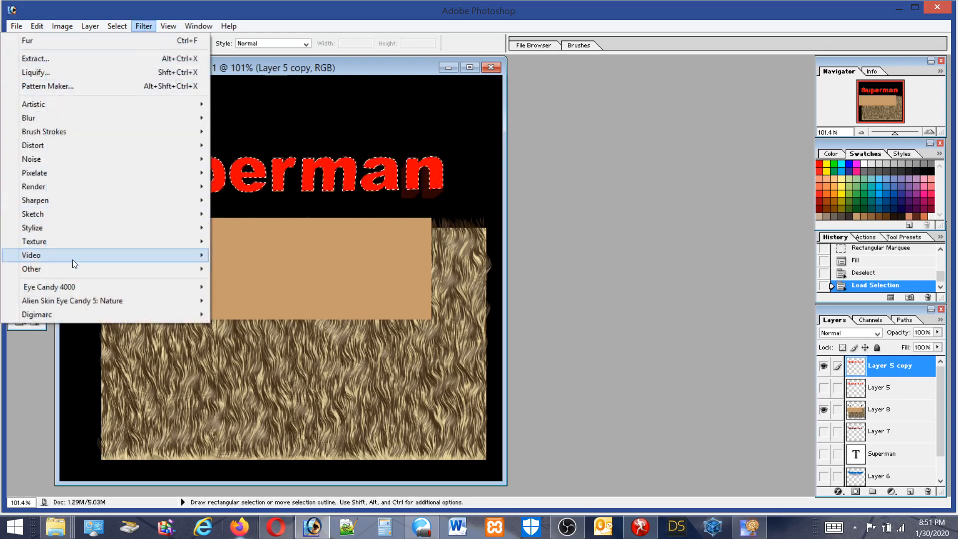
{"action": "mouse_move", "coordinate": [129, 287]}
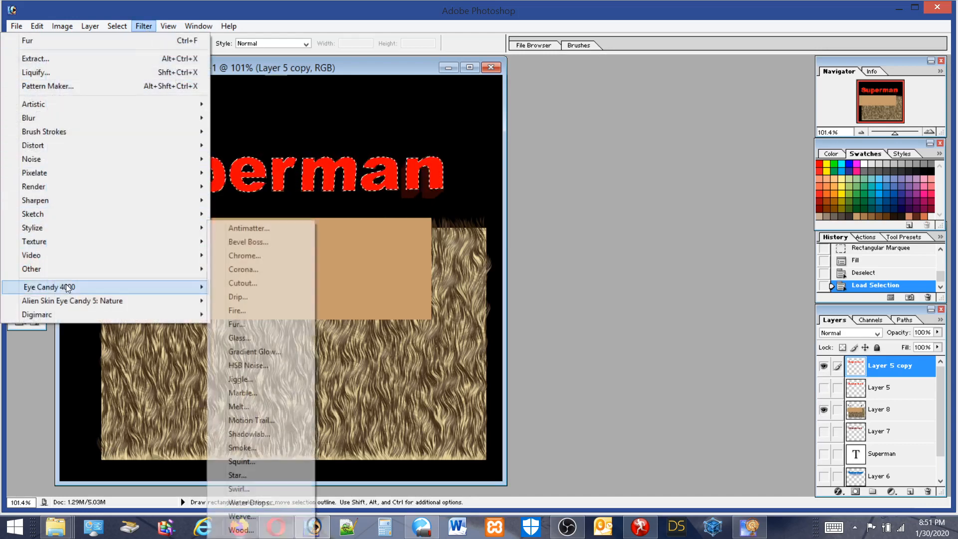
{"action": "left_click", "coordinate": [253, 227]}
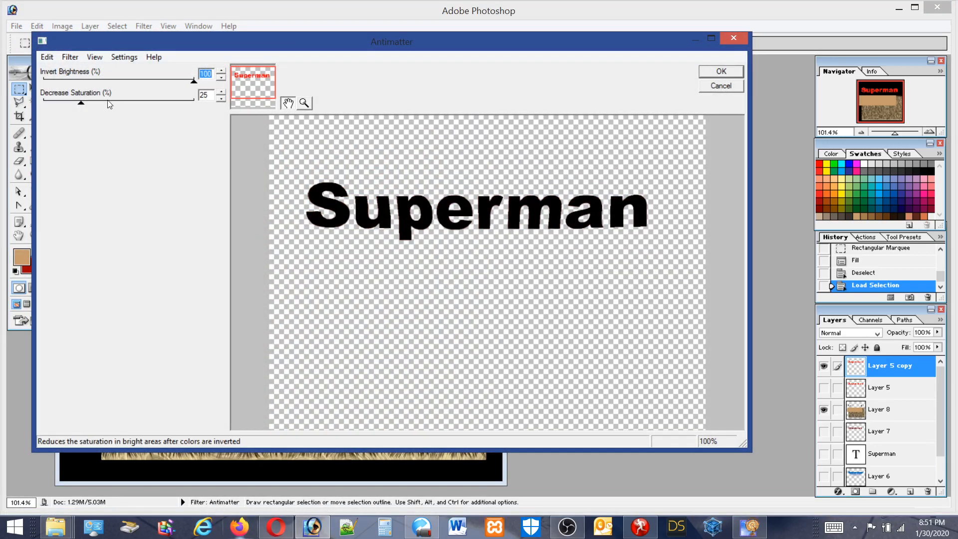
{"action": "left_click_drag", "start_coordinate": [83, 103], "coordinate": [82, 104]}
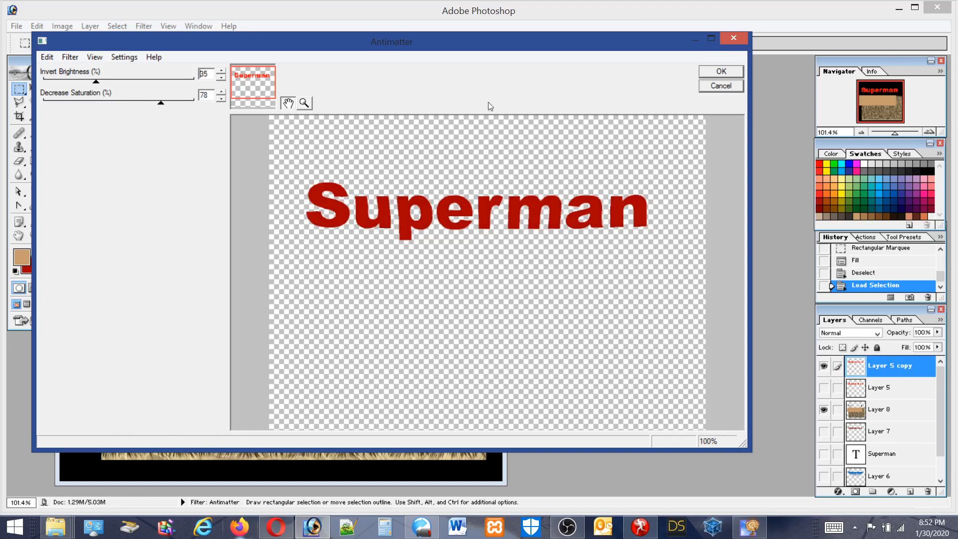
{"action": "left_click", "coordinate": [716, 70]}
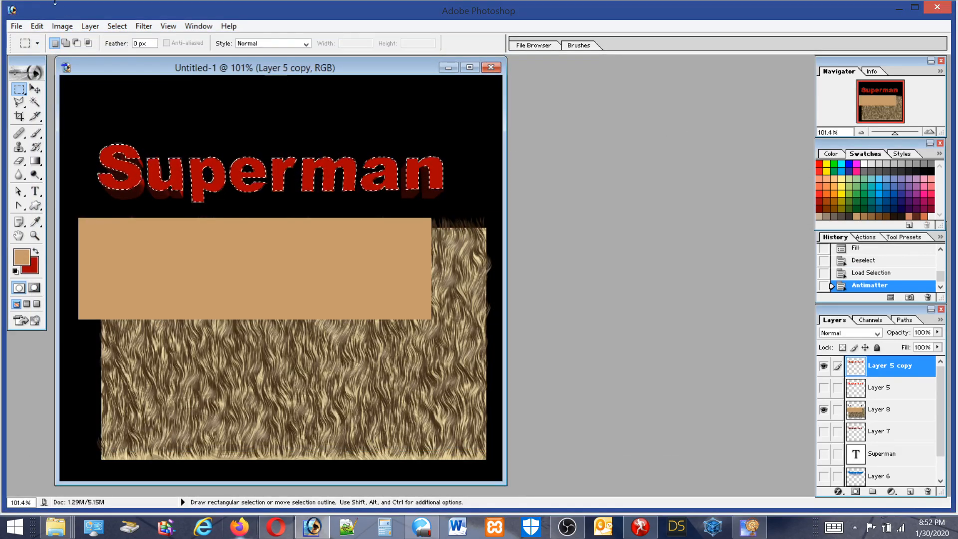
{"action": "left_click", "coordinate": [36, 27]}
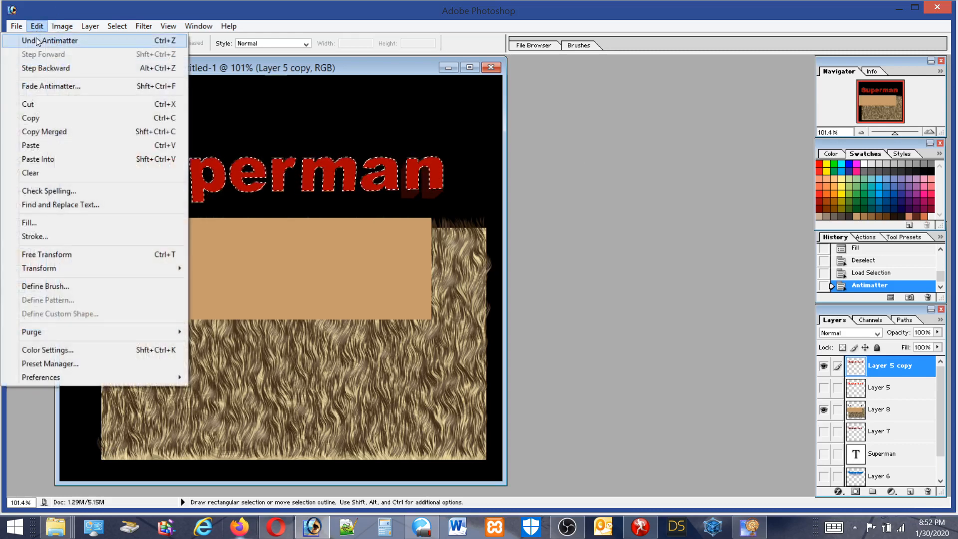
{"action": "left_click", "coordinate": [36, 39]}
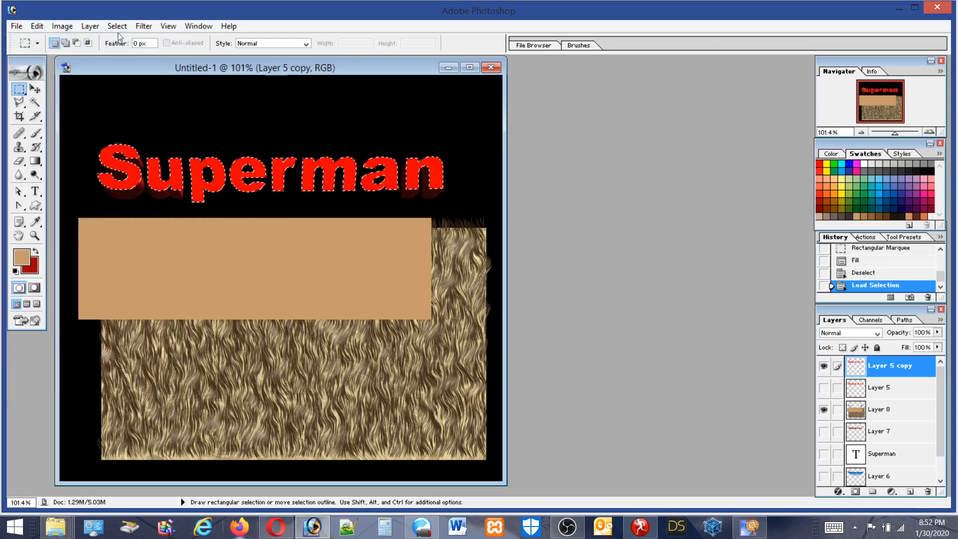
Open the Eye Candy 4000 Corona filter for the Superman lettering and set the glow color to blue 125FEB
{"action": "left_click", "coordinate": [144, 25]}
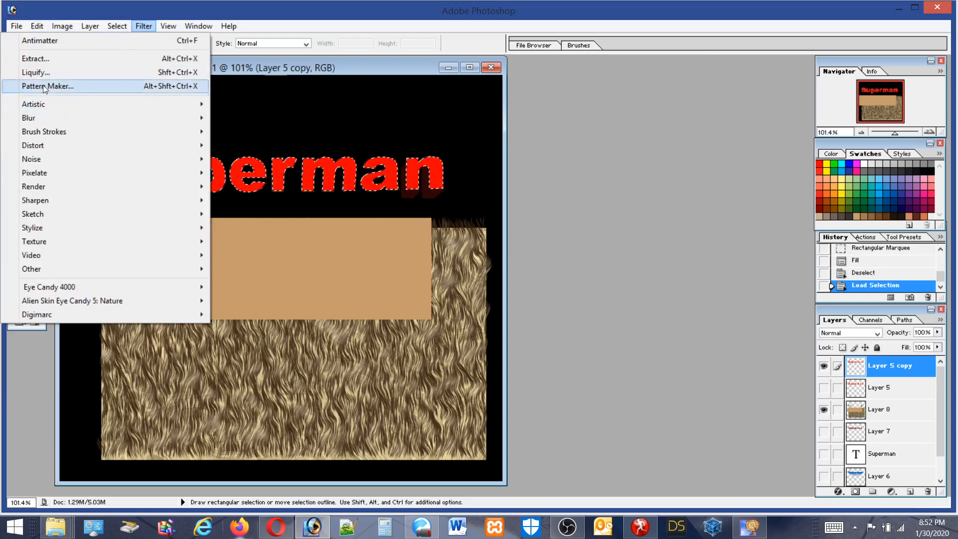
{"action": "mouse_move", "coordinate": [63, 288]}
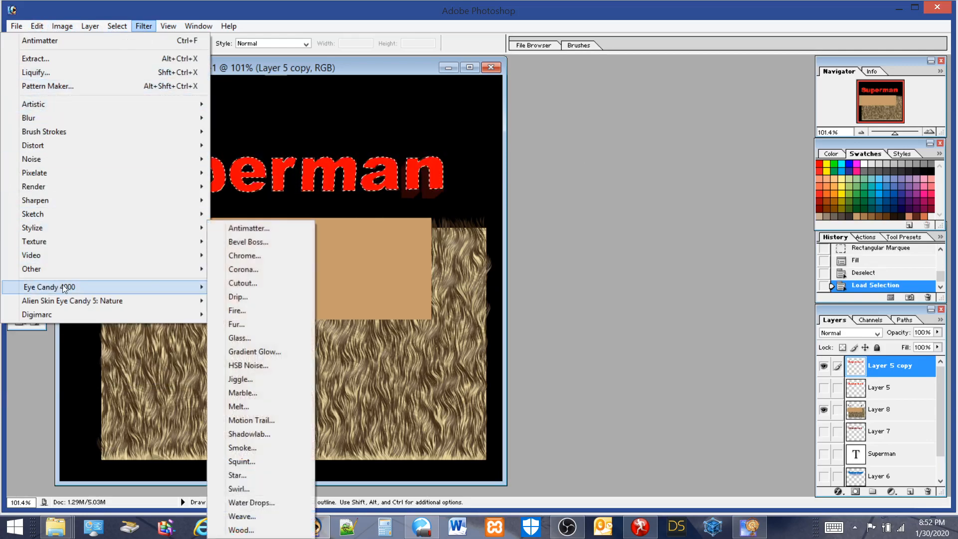
{"action": "left_click", "coordinate": [249, 269]}
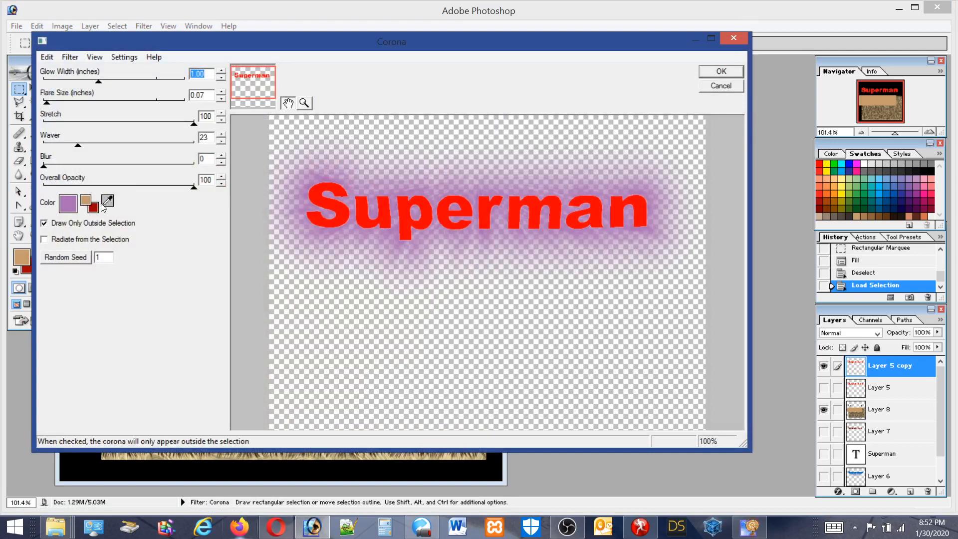
{"action": "left_click", "coordinate": [68, 203]}
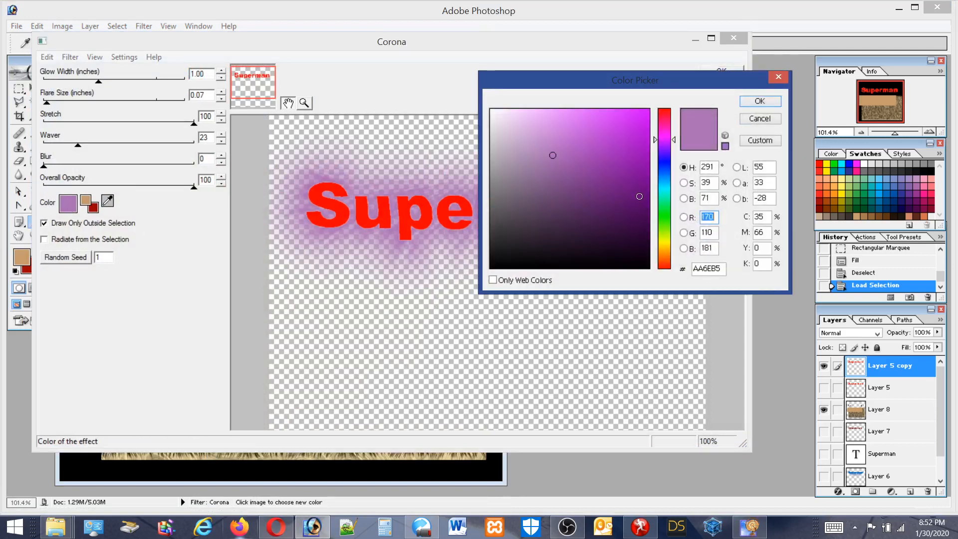
{"action": "left_click_drag", "start_coordinate": [666, 180], "coordinate": [636, 121]}
{"action": "left_click", "coordinate": [632, 159]}
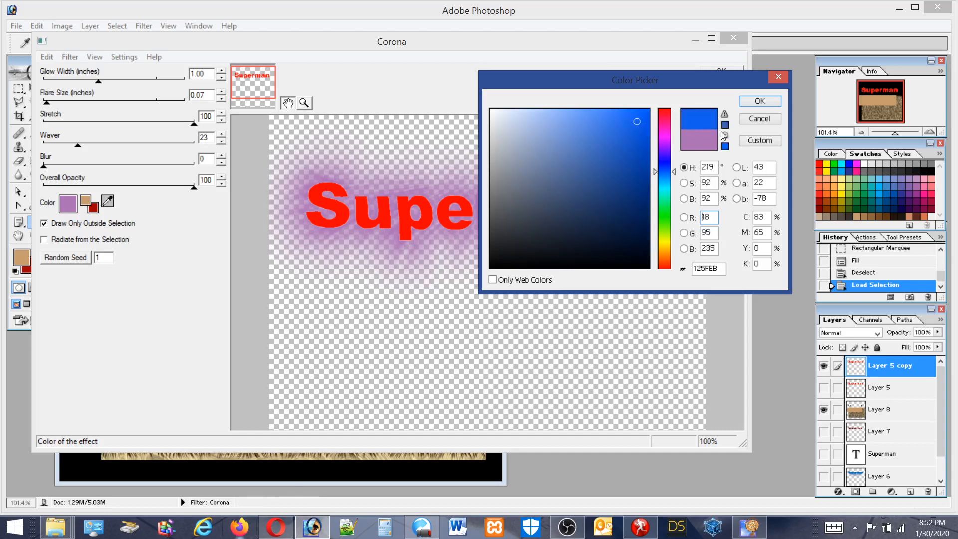
{"action": "left_click", "coordinate": [753, 105]}
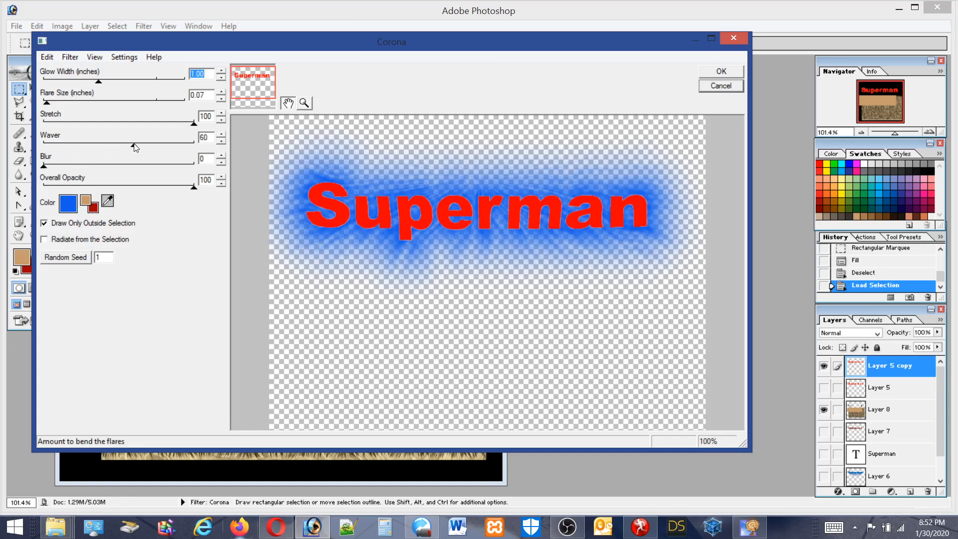
Apply the Corona with waver 81, flare size 0.22 in and glow width 1.85 in
{"action": "left_click_drag", "start_coordinate": [135, 147], "coordinate": [167, 148]}
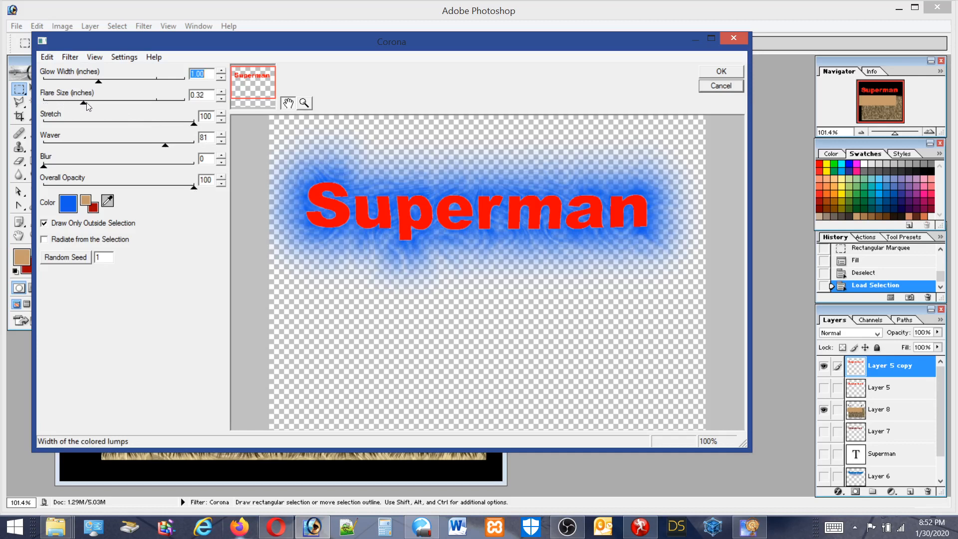
{"action": "mouse_move", "coordinate": [88, 106]}
{"action": "left_mouse_down"}
{"action": "mouse_move", "coordinate": [97, 109]}
{"action": "mouse_move", "coordinate": [70, 109]}
{"action": "left_mouse_up"}
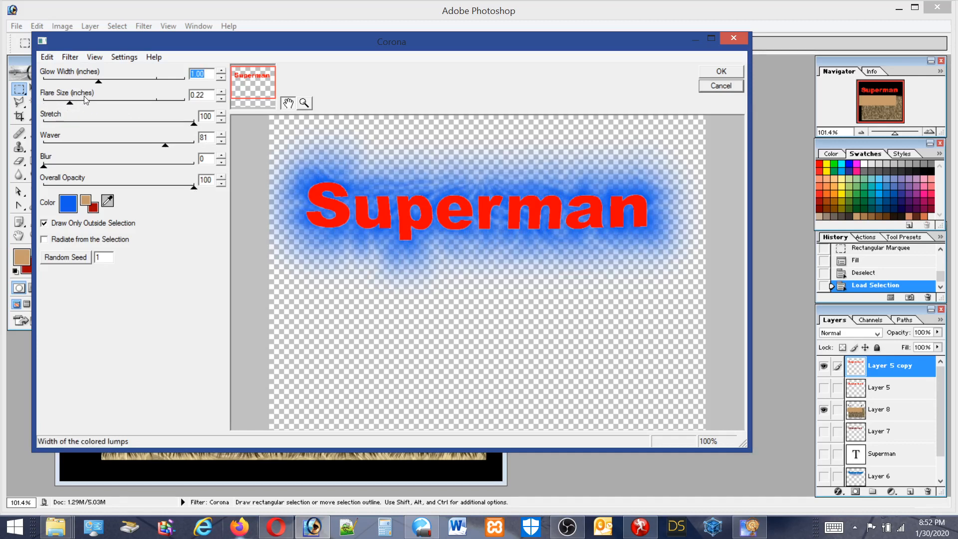
{"action": "left_click_drag", "start_coordinate": [98, 84], "coordinate": [103, 83]}
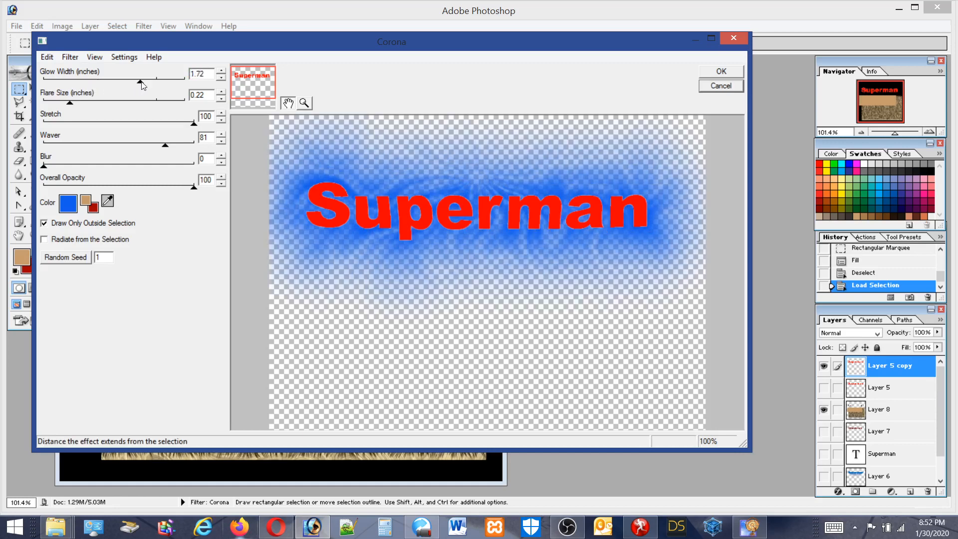
{"action": "left_click_drag", "start_coordinate": [143, 86], "coordinate": [148, 86]}
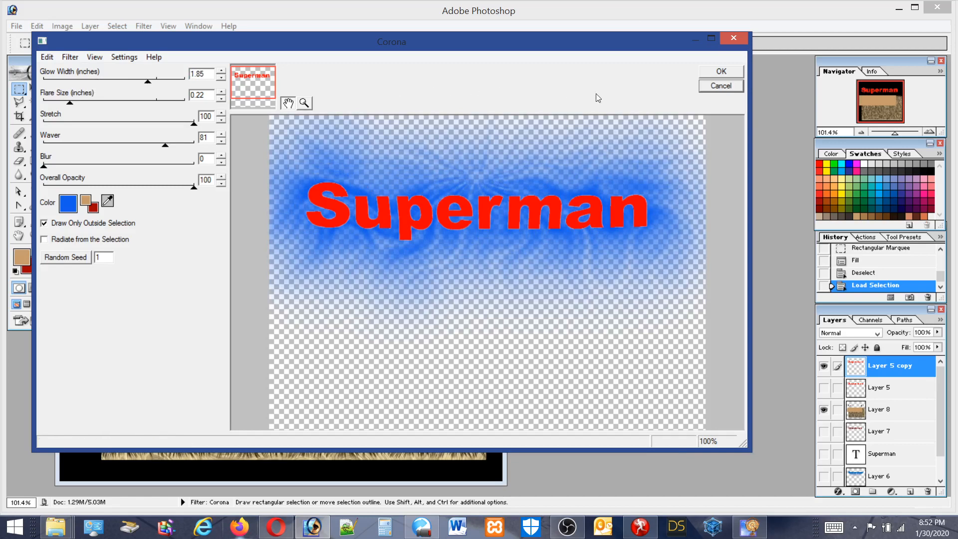
{"action": "left_click", "coordinate": [722, 72]}
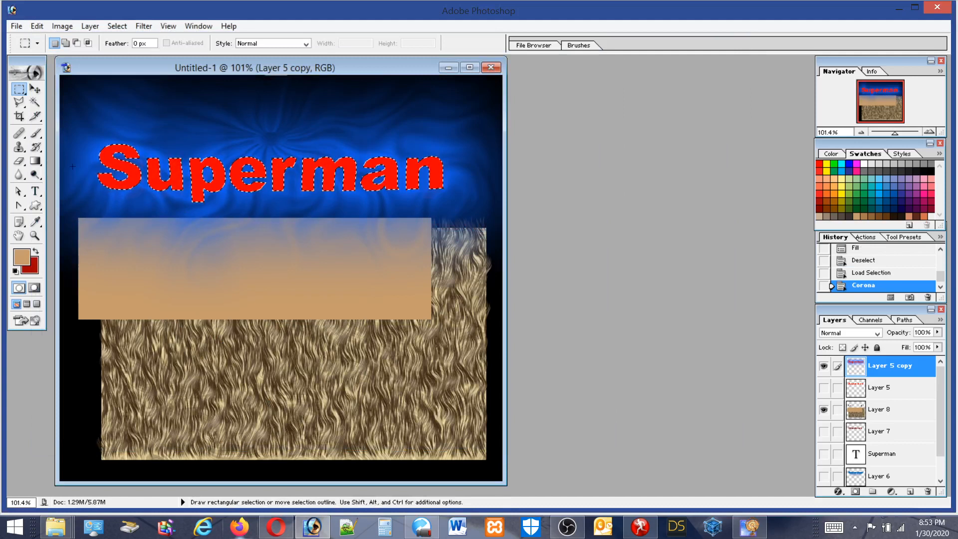
Deselect the lettering, and undo both the deselection and the Corona filter
{"action": "left_click", "coordinate": [210, 96]}
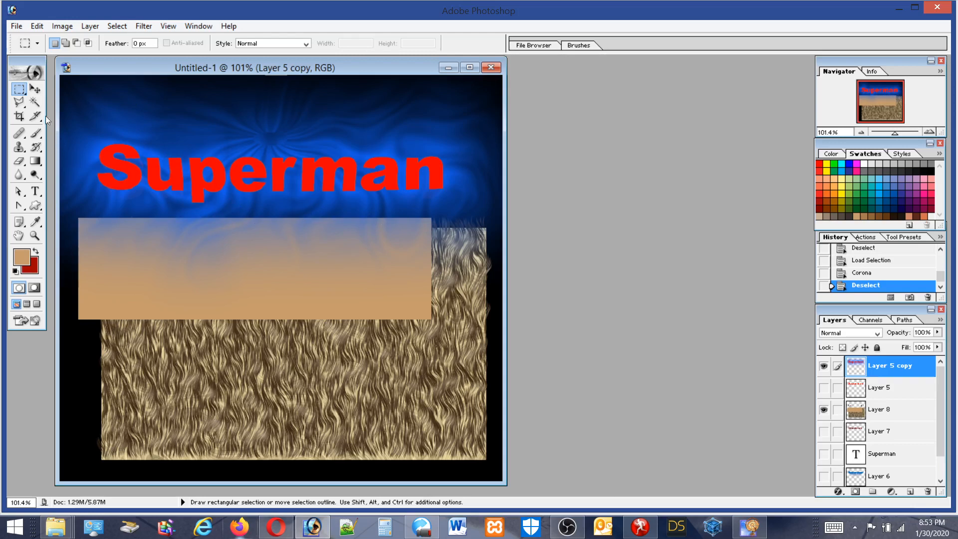
{"action": "left_click", "coordinate": [35, 27]}
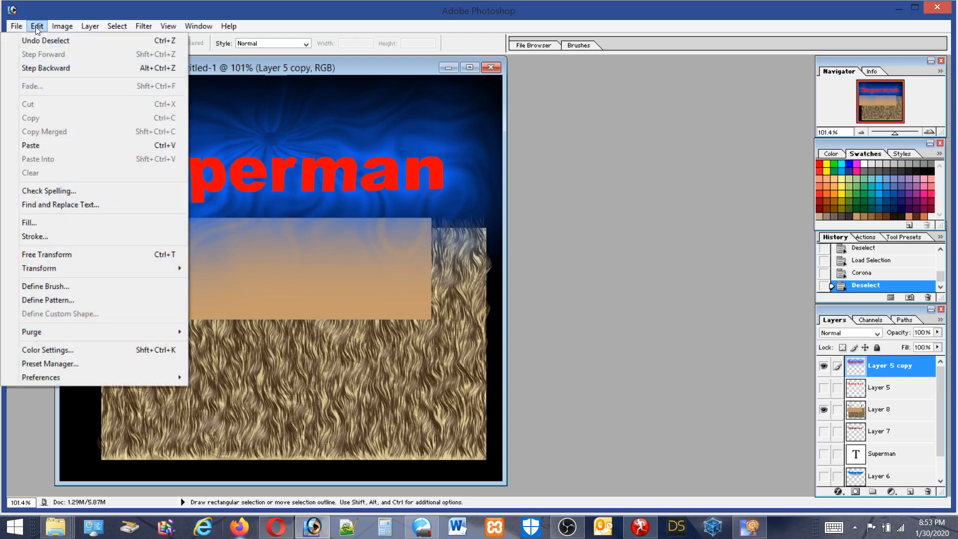
{"action": "left_click", "coordinate": [41, 38]}
{"action": "left_click", "coordinate": [40, 28]}
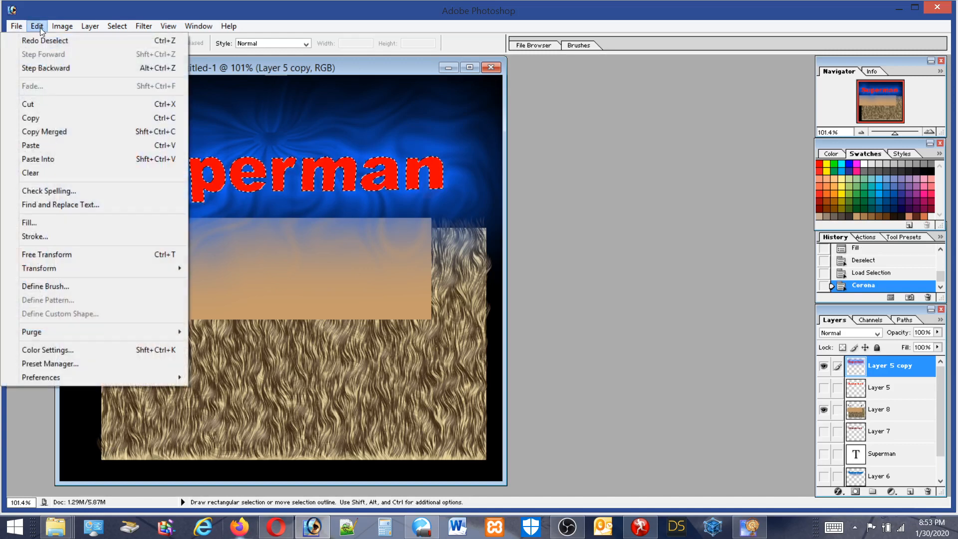
{"action": "left_click", "coordinate": [47, 66]}
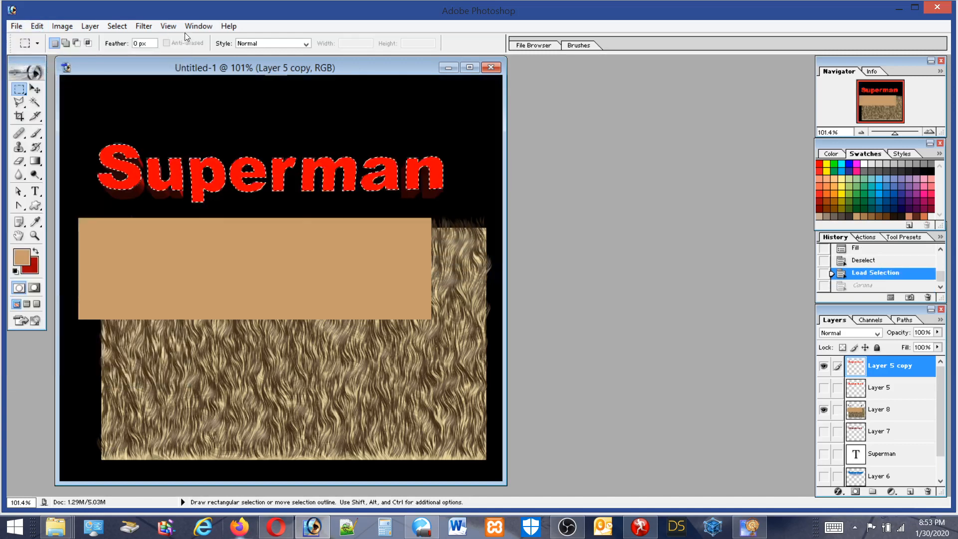
Apply the Eye Candy 4000 Gradient Glow filter to the Superman lettering with the glow color set to blue 1A65FF
{"action": "left_click", "coordinate": [144, 26]}
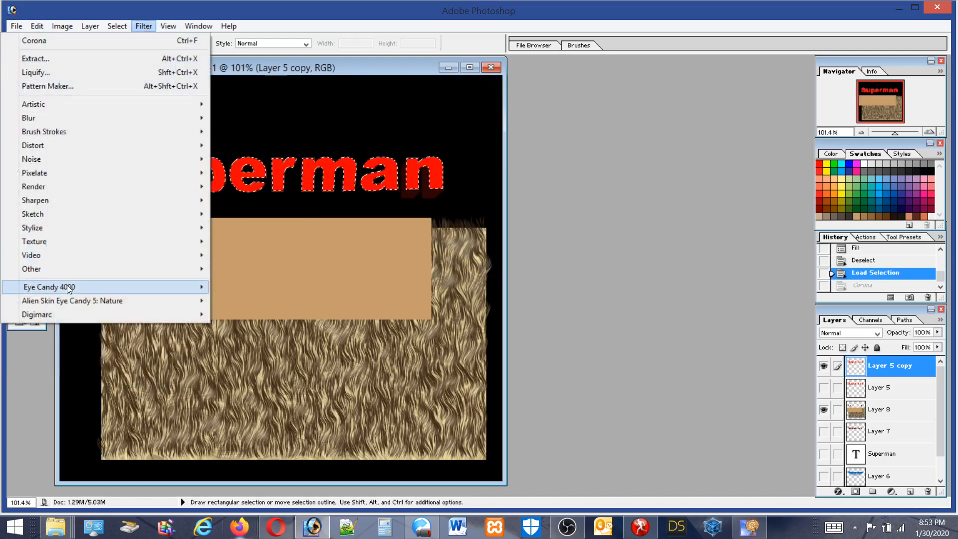
{"action": "mouse_move", "coordinate": [60, 287]}
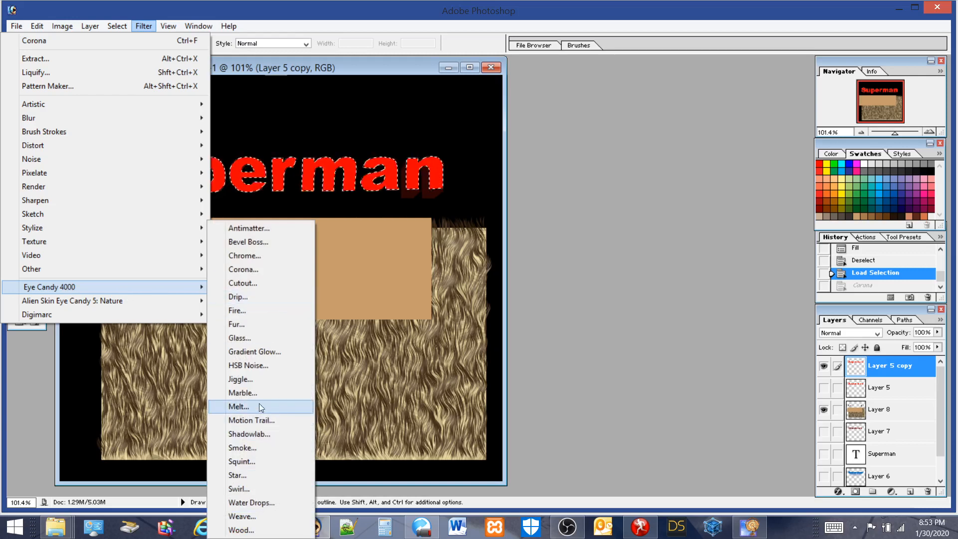
{"action": "left_click", "coordinate": [250, 352]}
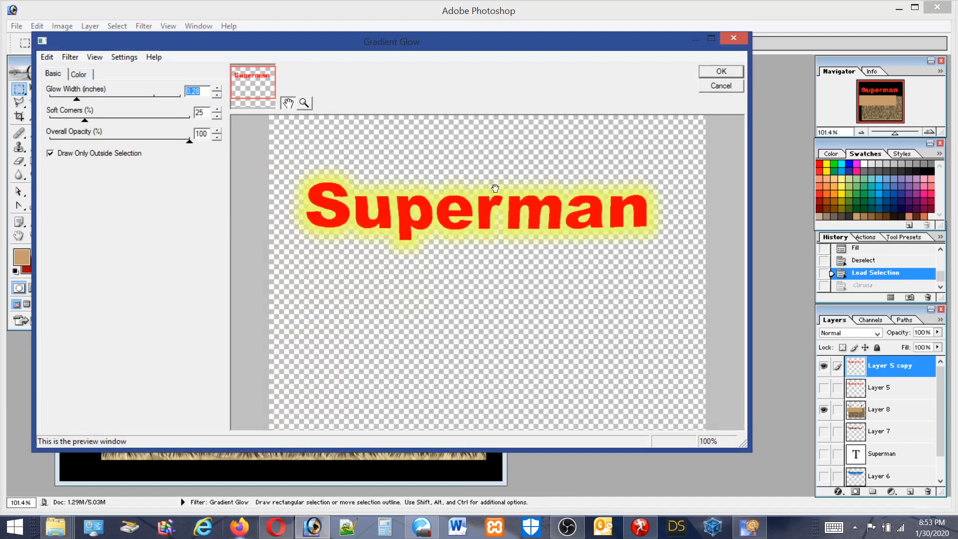
{"action": "left_click", "coordinate": [78, 74]}
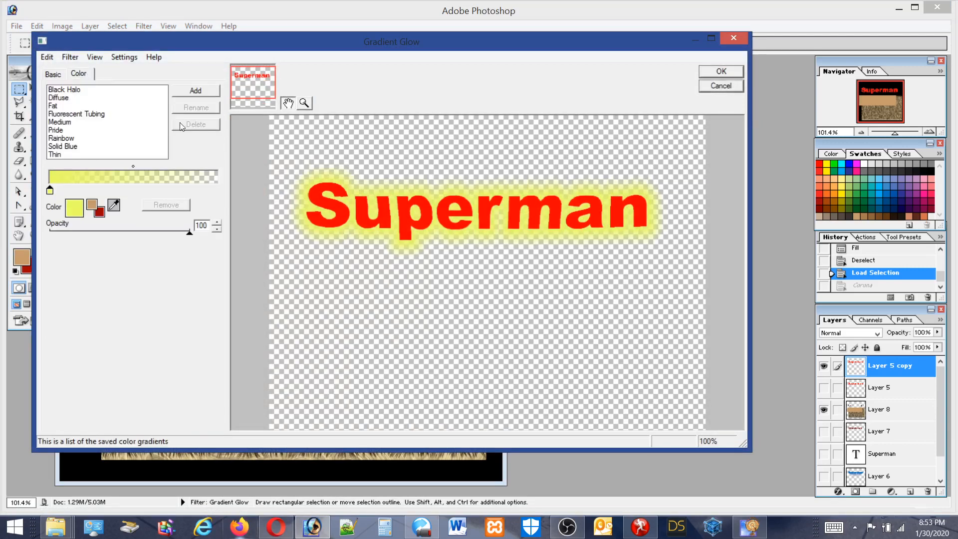
{"action": "left_click", "coordinate": [74, 207]}
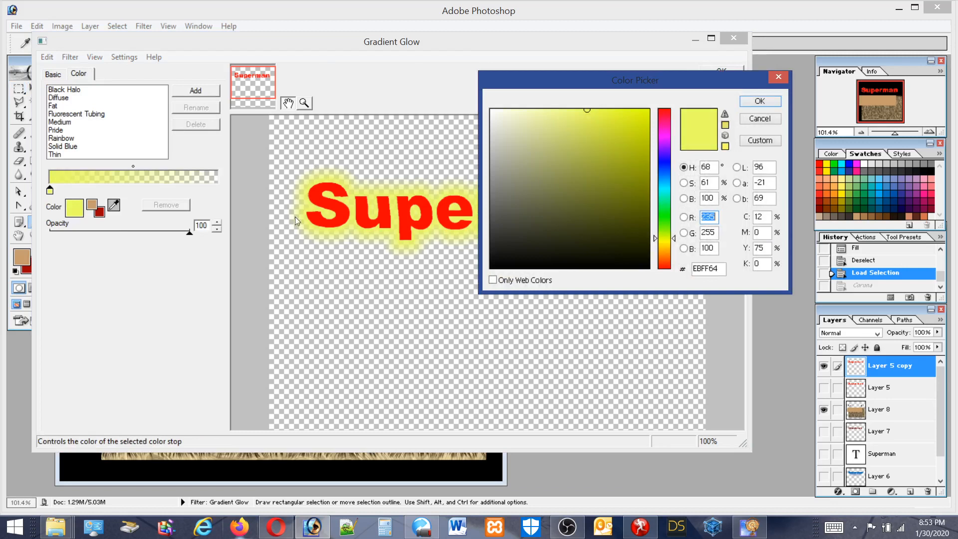
{"action": "left_click", "coordinate": [662, 175]}
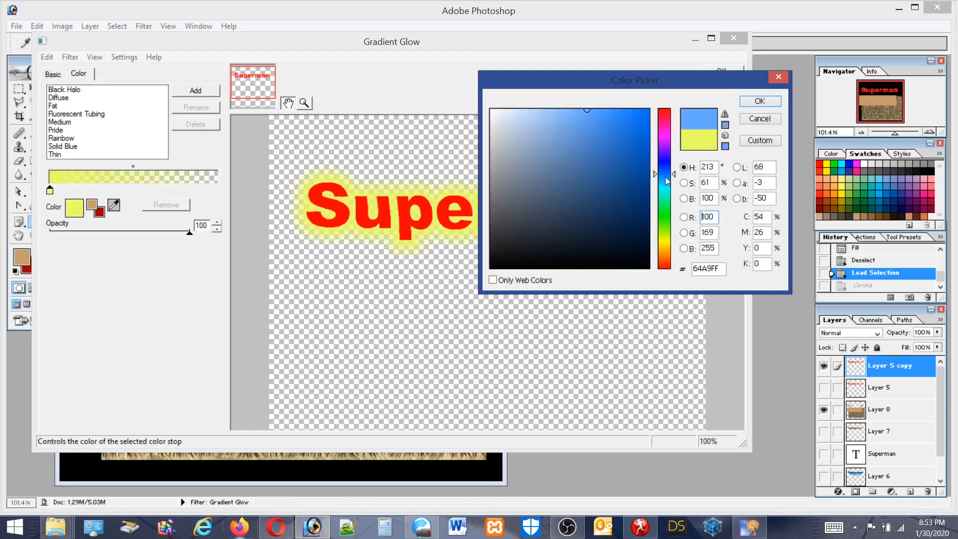
{"action": "left_click", "coordinate": [637, 145]}
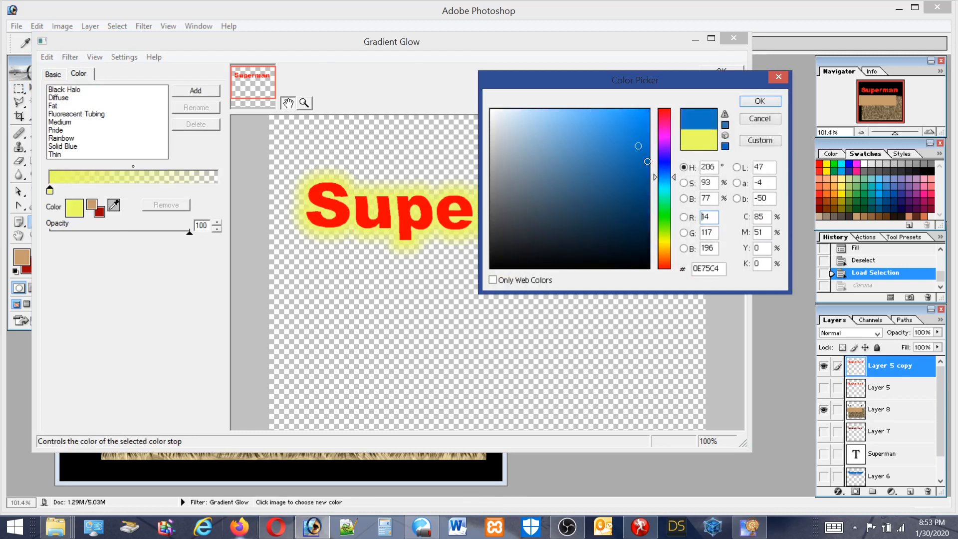
{"action": "left_click", "coordinate": [663, 170]}
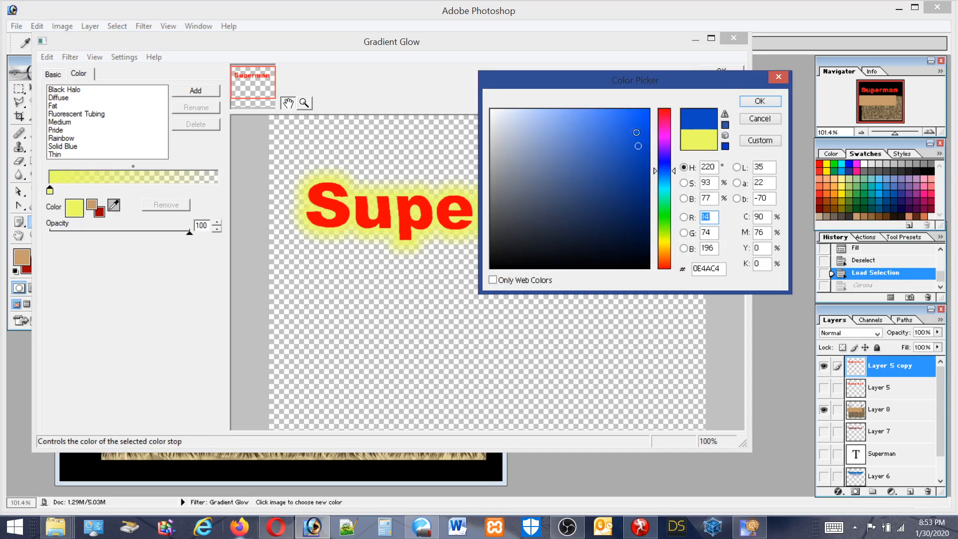
{"action": "left_click", "coordinate": [628, 116]}
{"action": "left_click", "coordinate": [759, 101]}
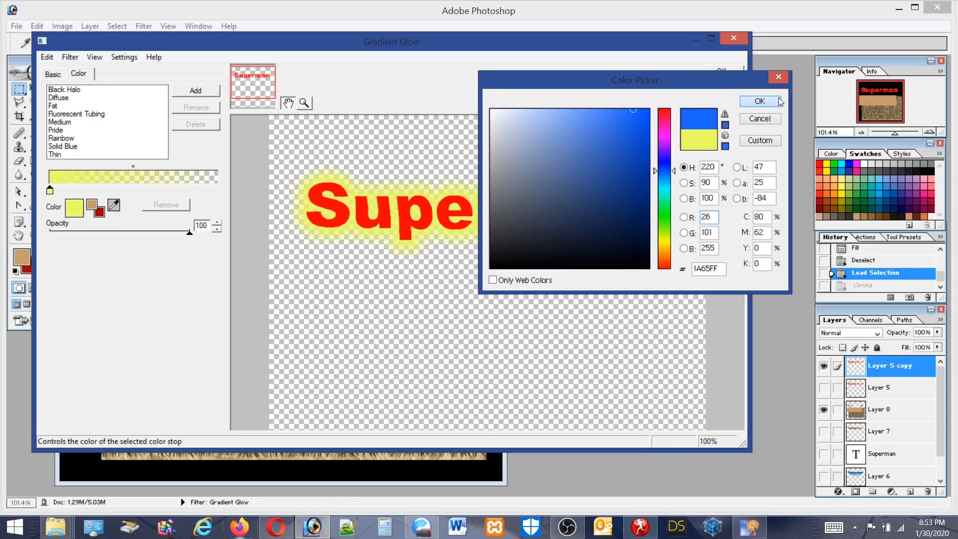
{"action": "left_click", "coordinate": [721, 71]}
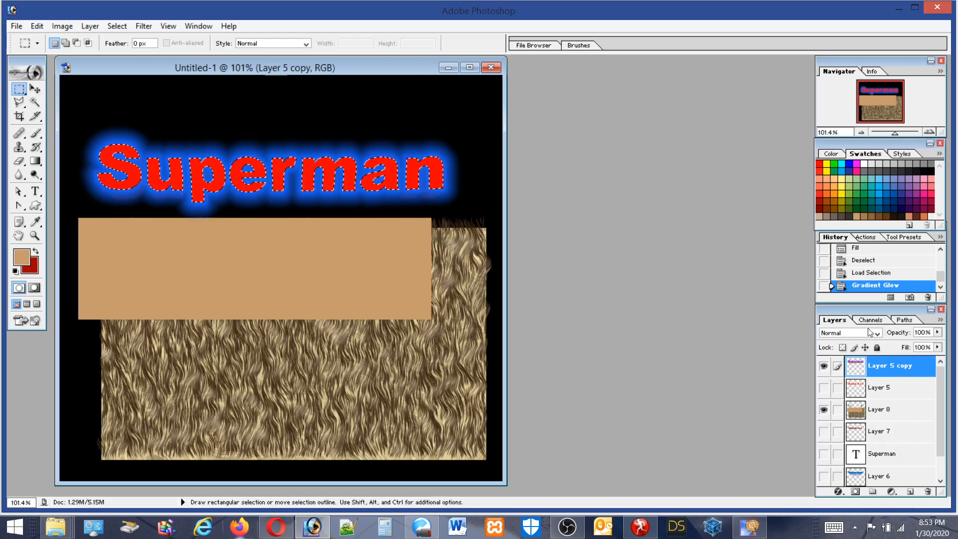
Invert the lettering selection and set the Brush tool's master diameter to 64 px
{"action": "left_click", "coordinate": [116, 26]}
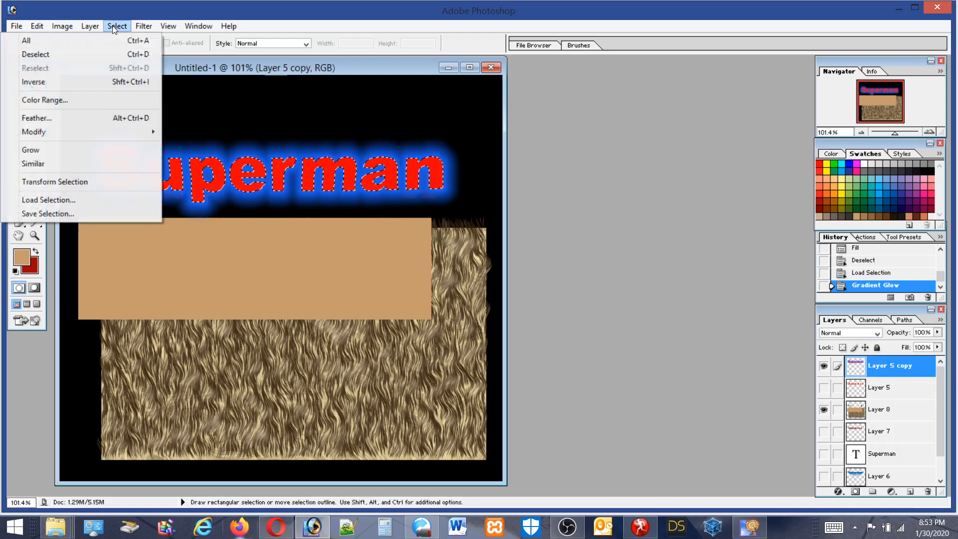
{"action": "left_click", "coordinate": [39, 84]}
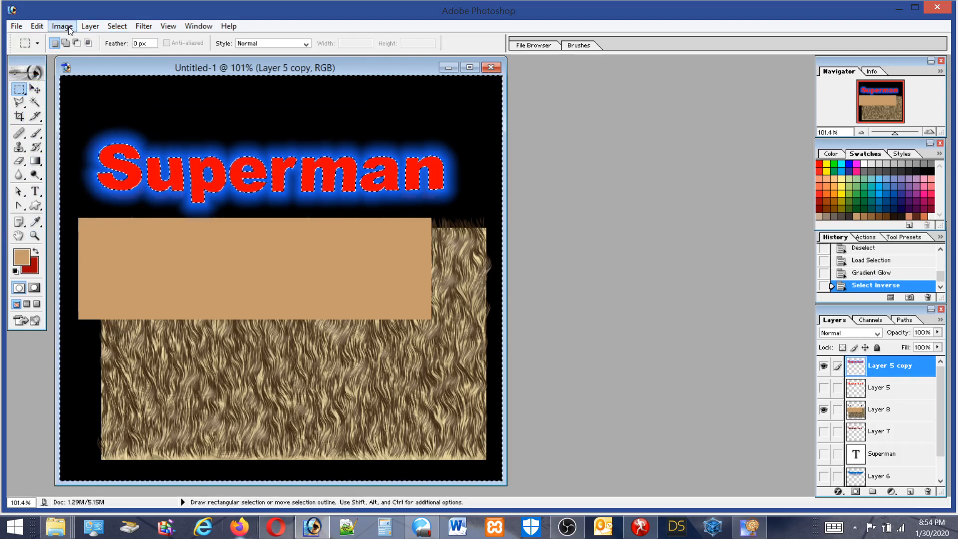
{"action": "key", "text": "b"}
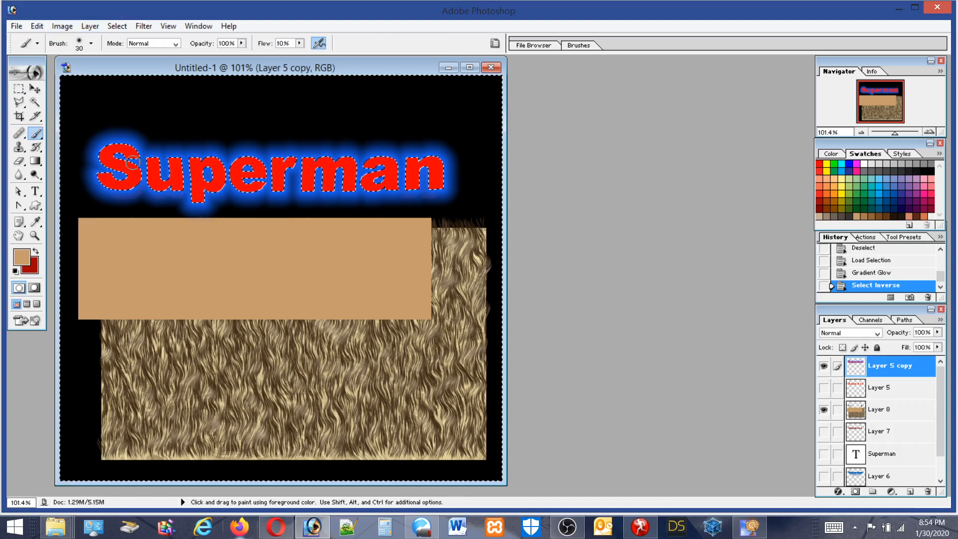
{"action": "left_click", "coordinate": [79, 44]}
{"action": "left_click", "coordinate": [54, 74]}
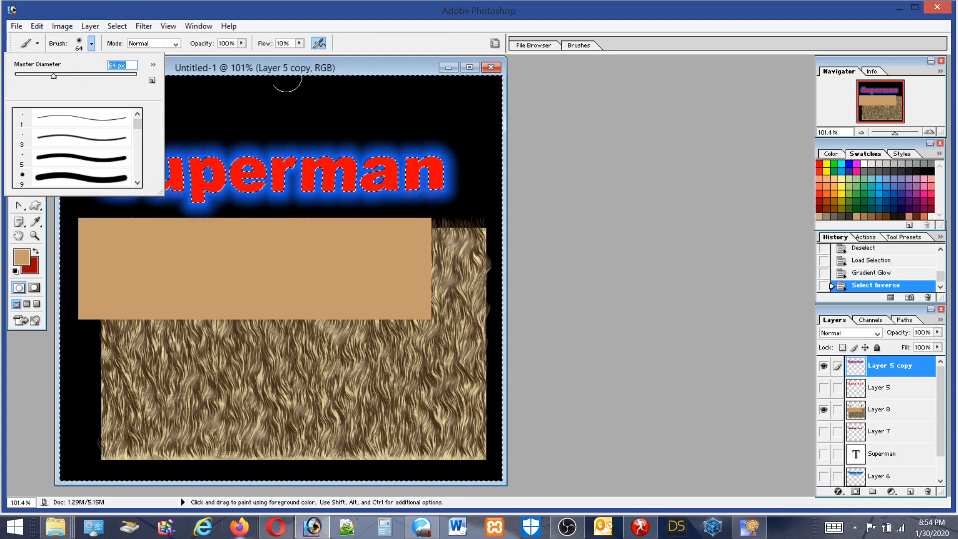
Brush light blue and white highlights over the glow around the Superman lettering
{"action": "left_click", "coordinate": [883, 184]}
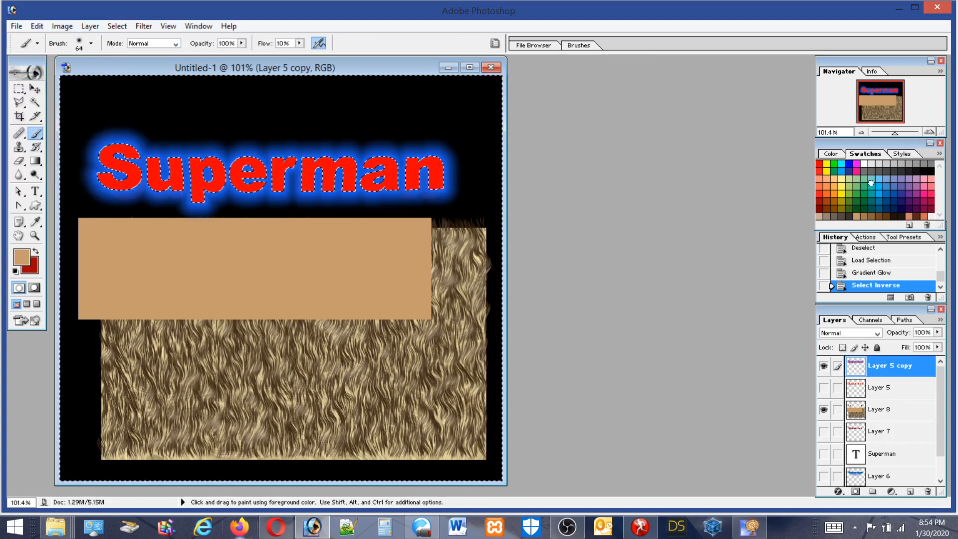
{"action": "left_click", "coordinate": [884, 184]}
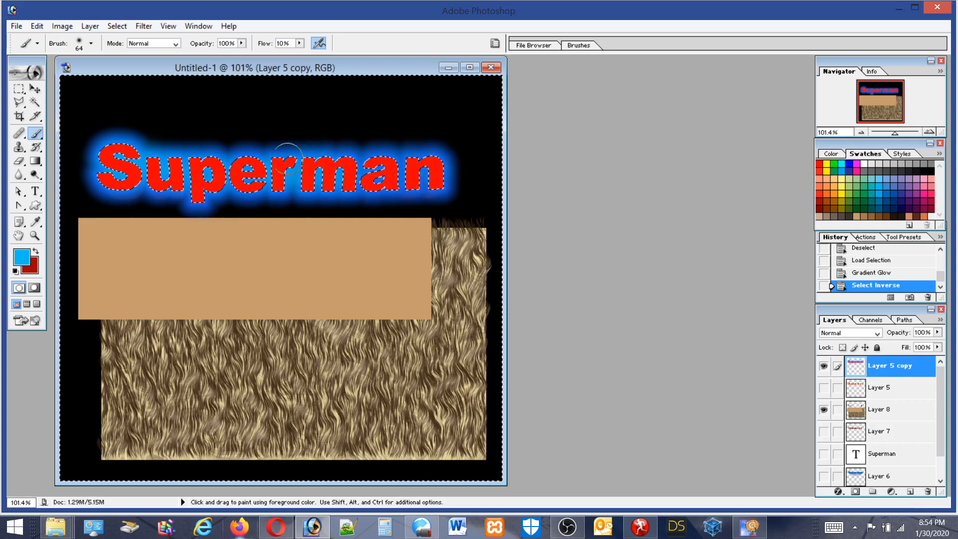
{"action": "left_click", "coordinate": [118, 173]}
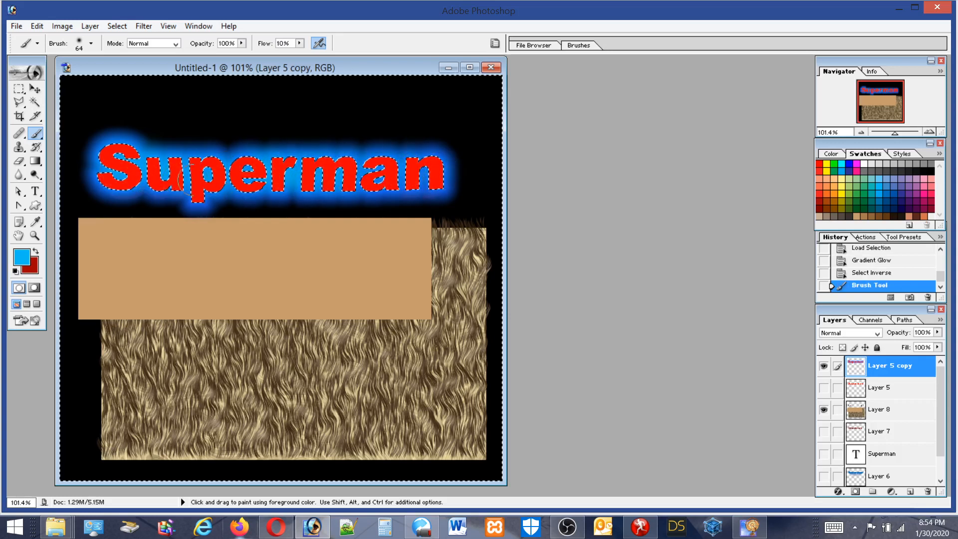
{"action": "left_click", "coordinate": [860, 164]}
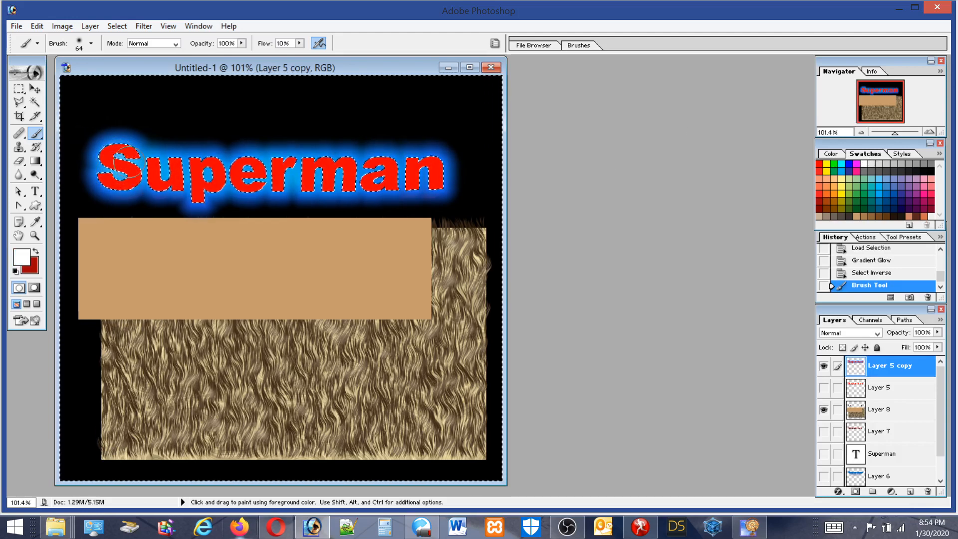
{"action": "mouse_move", "coordinate": [129, 162]}
{"action": "left_mouse_down"}
{"action": "mouse_move", "coordinate": [210, 171]}
{"action": "mouse_move", "coordinate": [130, 184]}
{"action": "mouse_move", "coordinate": [256, 178]}
{"action": "mouse_move", "coordinate": [238, 168]}
{"action": "mouse_move", "coordinate": [248, 173]}
{"action": "mouse_move", "coordinate": [190, 170]}
{"action": "mouse_move", "coordinate": [367, 173]}
{"action": "mouse_move", "coordinate": [331, 179]}
{"action": "mouse_move", "coordinate": [439, 170]}
{"action": "mouse_move", "coordinate": [327, 170]}
{"action": "mouse_move", "coordinate": [434, 180]}
{"action": "left_mouse_up"}
Deselect the area around the lettering, and undo the deselection
{"action": "key", "text": "ctrl+d"}
{"action": "key", "text": "m"}
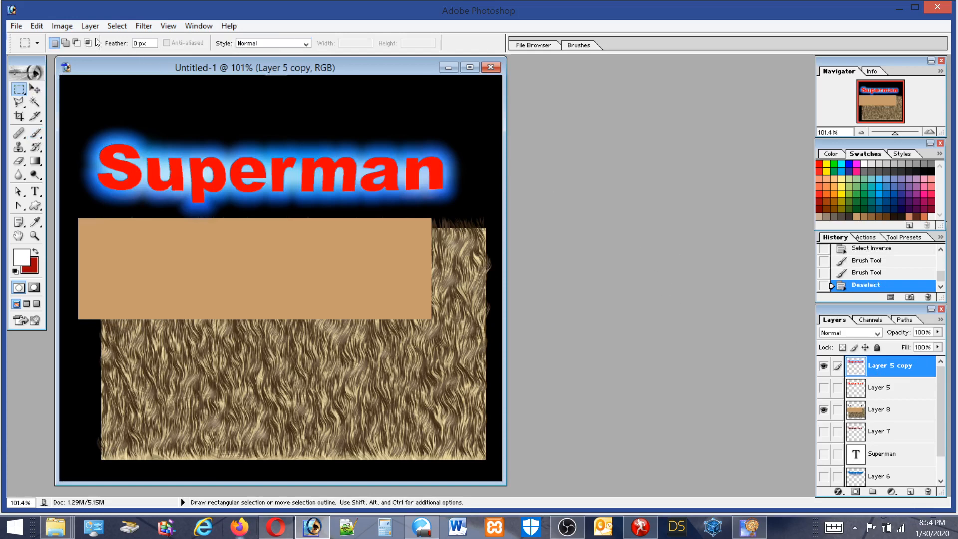
{"action": "left_click", "coordinate": [36, 26]}
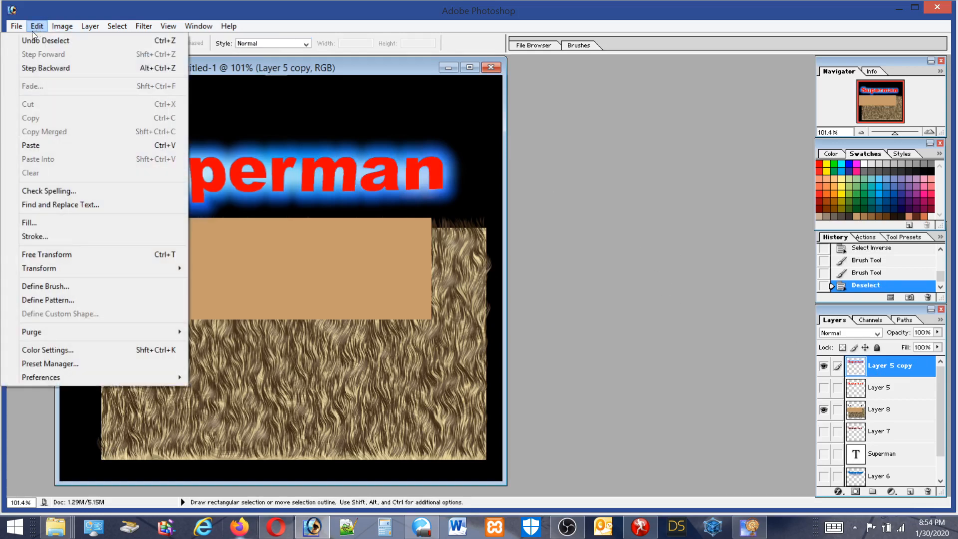
{"action": "left_click", "coordinate": [45, 68]}
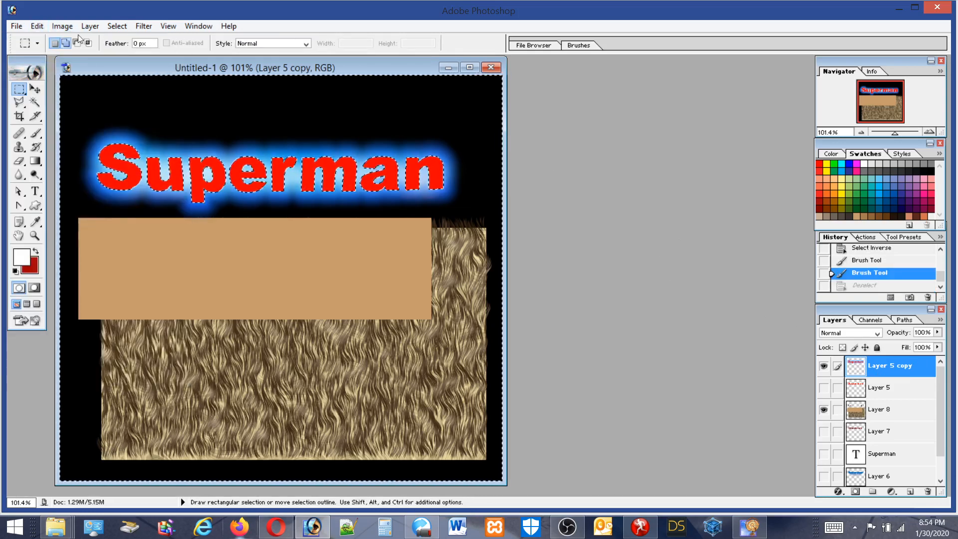
Invert the selection back to the letters and brush them over with pure blue
{"action": "left_click", "coordinate": [117, 25]}
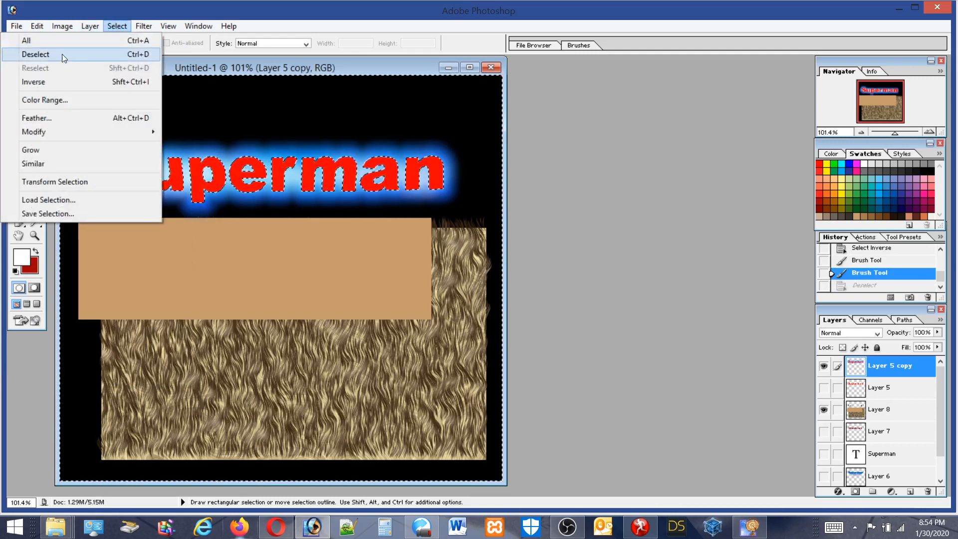
{"action": "left_click", "coordinate": [39, 82]}
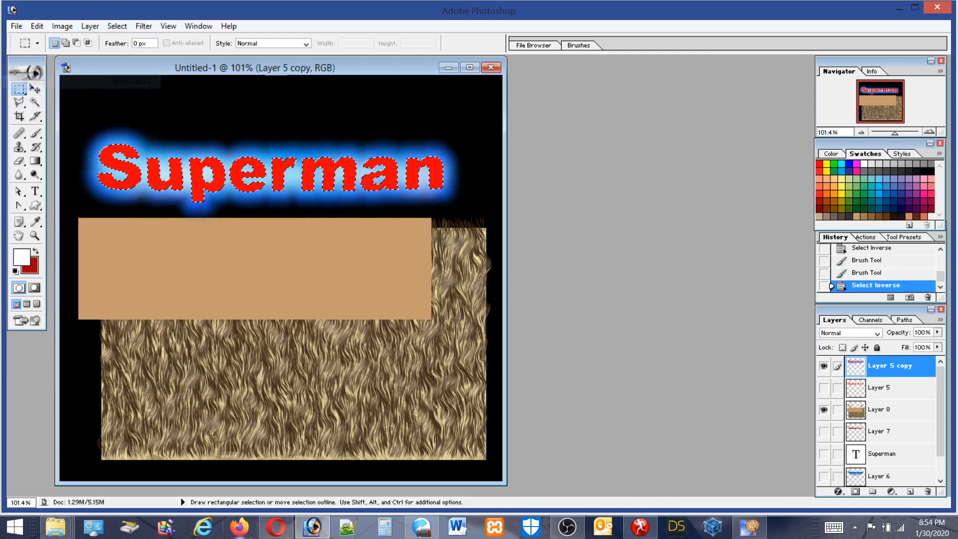
{"action": "left_click", "coordinate": [886, 186]}
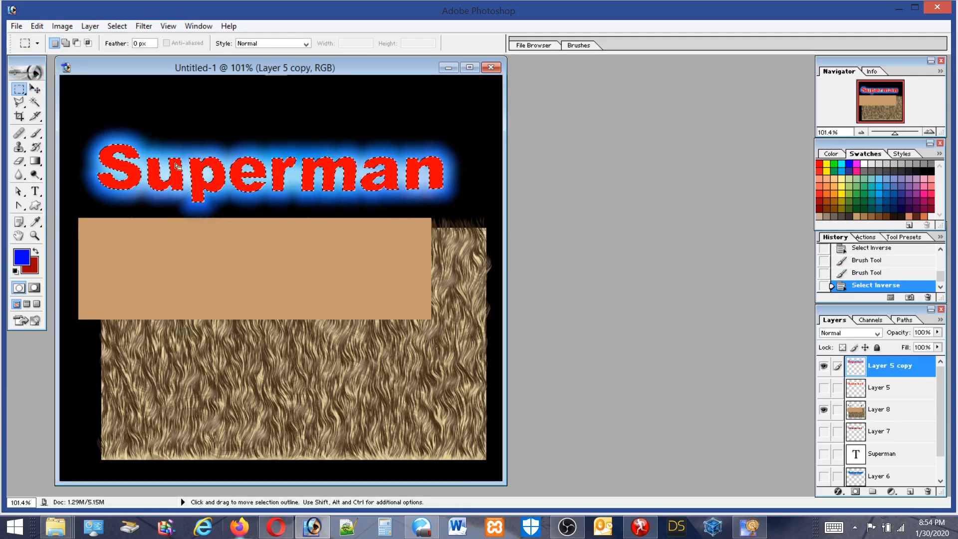
{"action": "key", "text": "b"}
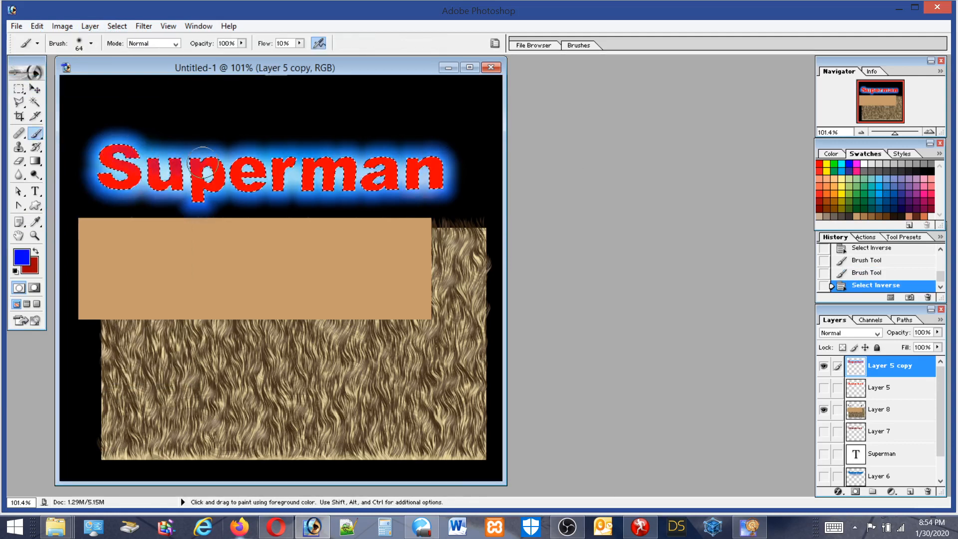
{"action": "mouse_move", "coordinate": [202, 162]}
{"action": "left_mouse_down"}
{"action": "mouse_move", "coordinate": [210, 172]}
{"action": "mouse_move", "coordinate": [107, 153]}
{"action": "left_mouse_up"}
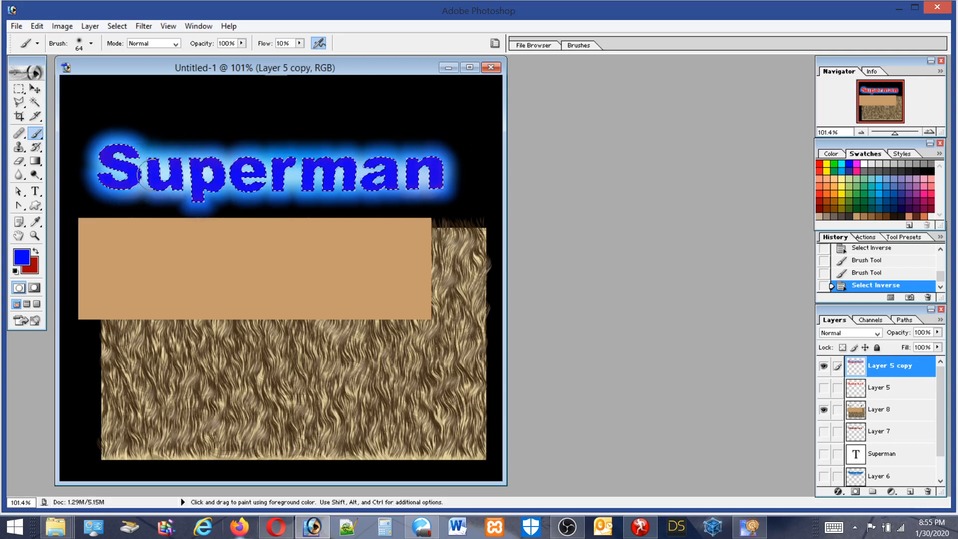
{"action": "left_click_drag", "start_coordinate": [141, 178], "coordinate": [209, 192]}
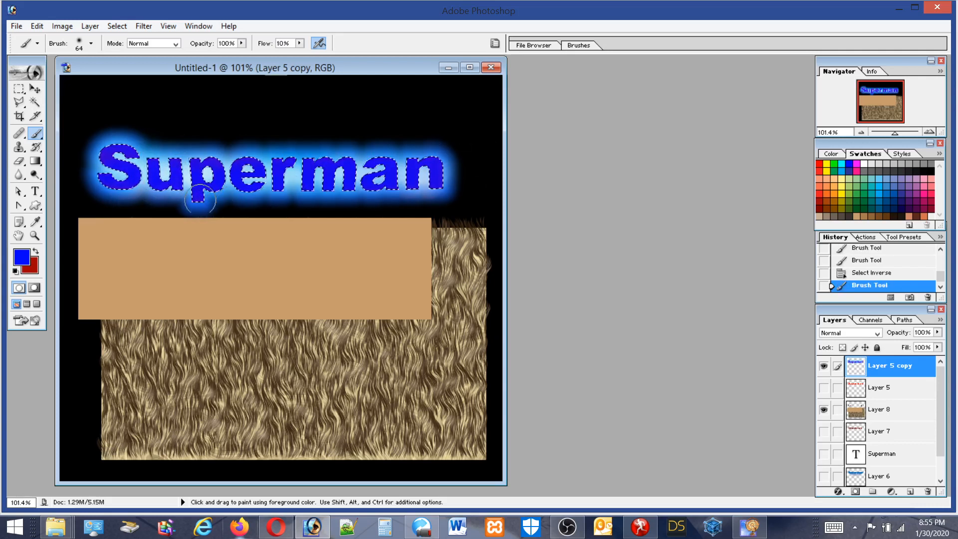
Brush a medium blue from the swatches across the selected Superman letters
{"action": "left_click", "coordinate": [889, 187]}
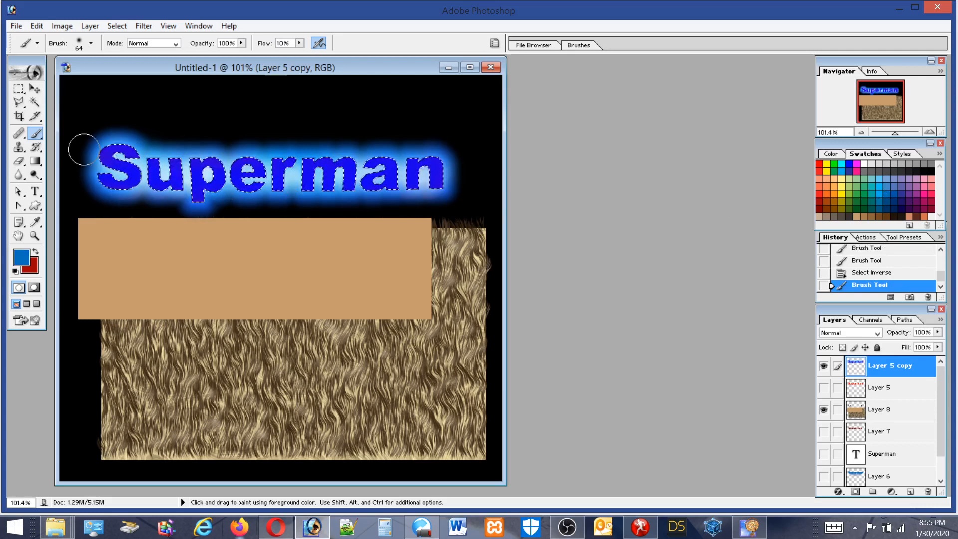
{"action": "mouse_move", "coordinate": [84, 149]}
{"action": "left_mouse_down"}
{"action": "mouse_move", "coordinate": [437, 167]}
{"action": "mouse_move", "coordinate": [126, 170]}
{"action": "mouse_move", "coordinate": [294, 172]}
{"action": "mouse_move", "coordinate": [480, 195]}
{"action": "left_mouse_up"}
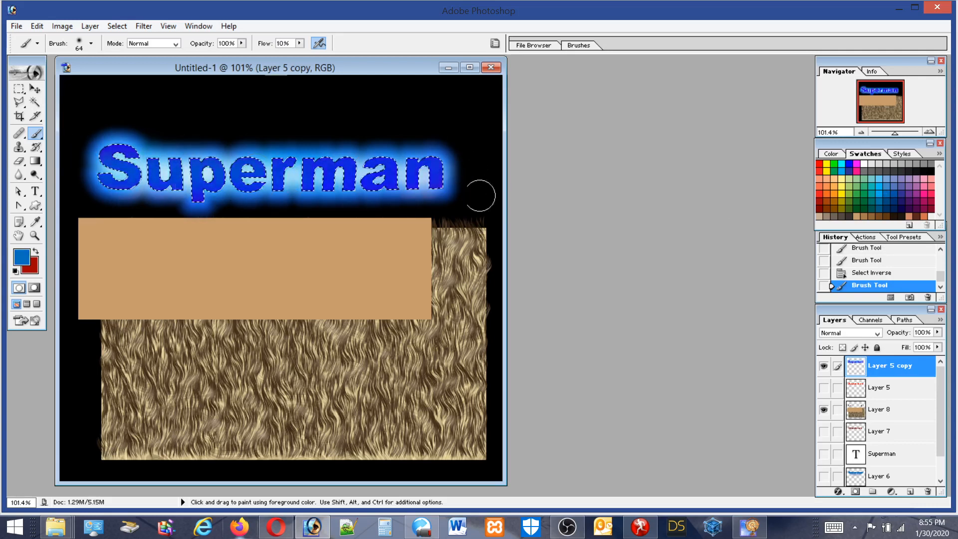
{"action": "left_click_drag", "start_coordinate": [300, 185], "coordinate": [440, 161]}
{"action": "mouse_move", "coordinate": [129, 143]}
{"action": "left_mouse_down"}
{"action": "mouse_move", "coordinate": [258, 207]}
{"action": "mouse_move", "coordinate": [250, 197]}
{"action": "mouse_move", "coordinate": [260, 191]}
{"action": "mouse_move", "coordinate": [232, 184]}
{"action": "left_mouse_up"}
Deselect the painted lettering, and undo the deselection
{"action": "left_click", "coordinate": [20, 93]}
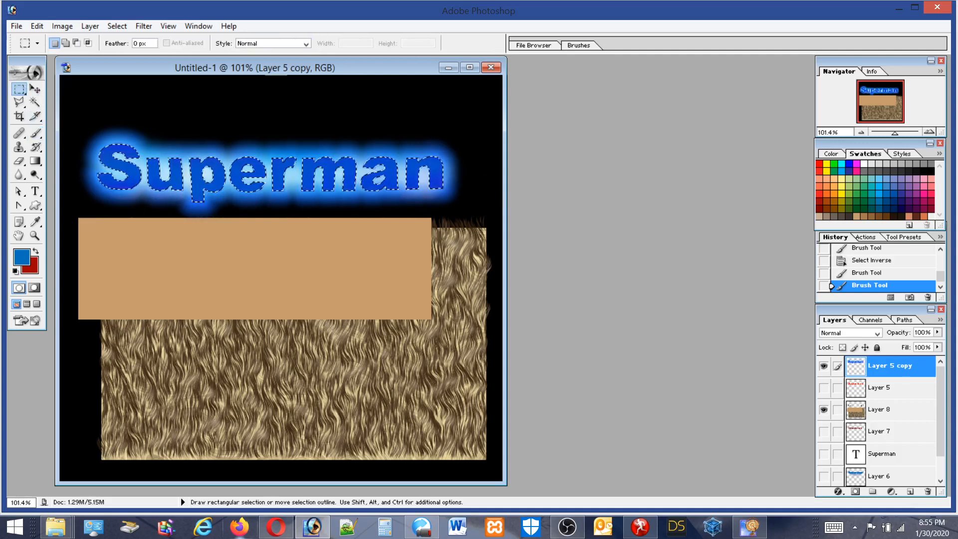
{"action": "key", "text": "ctrl+d"}
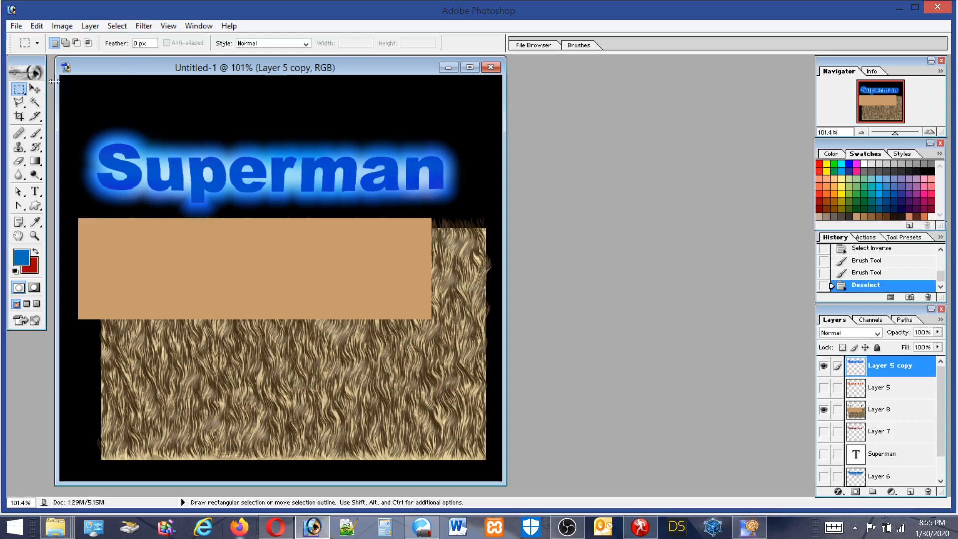
{"action": "left_click", "coordinate": [32, 29]}
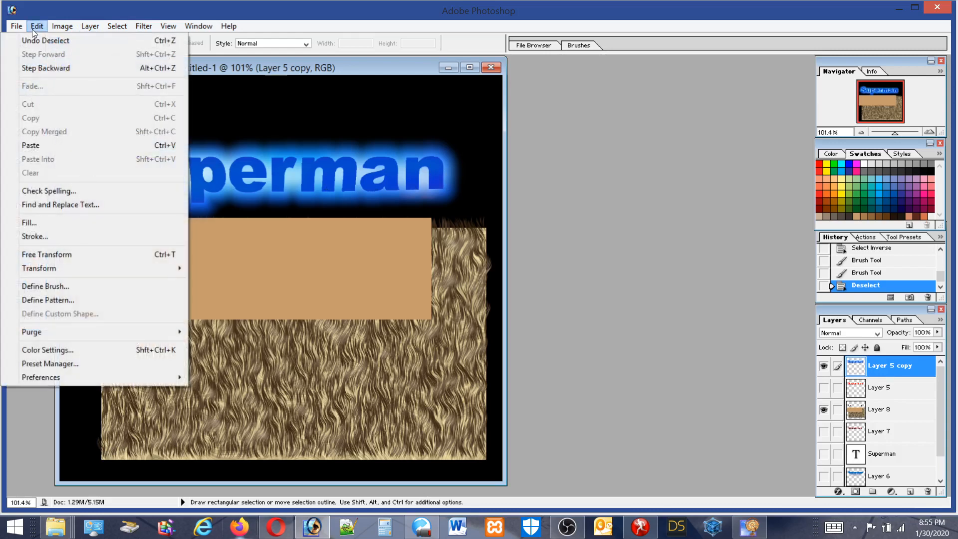
{"action": "left_click", "coordinate": [45, 68]}
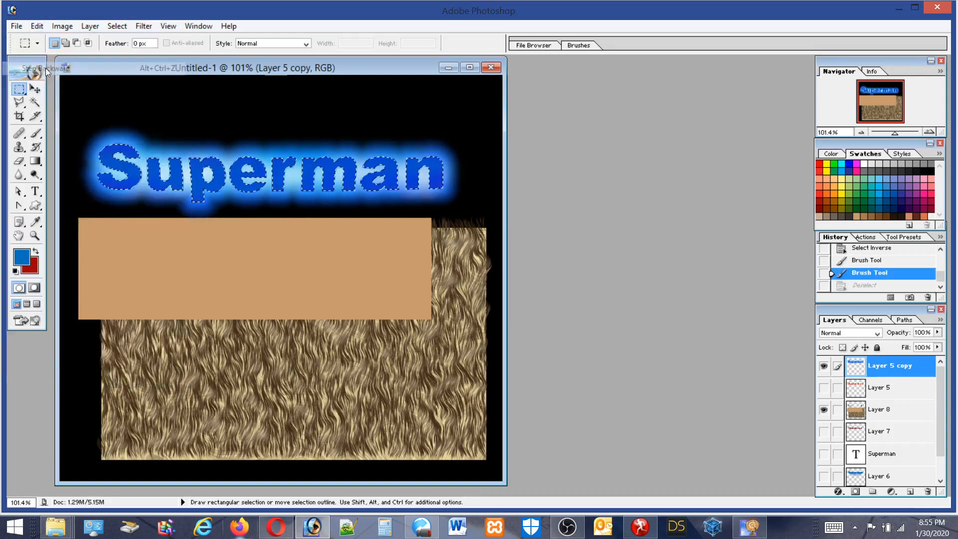
Try a Color Balance shift toward cyan on the selected lettering
{"action": "left_click", "coordinate": [58, 27]}
{"action": "mouse_move", "coordinate": [52, 59]}
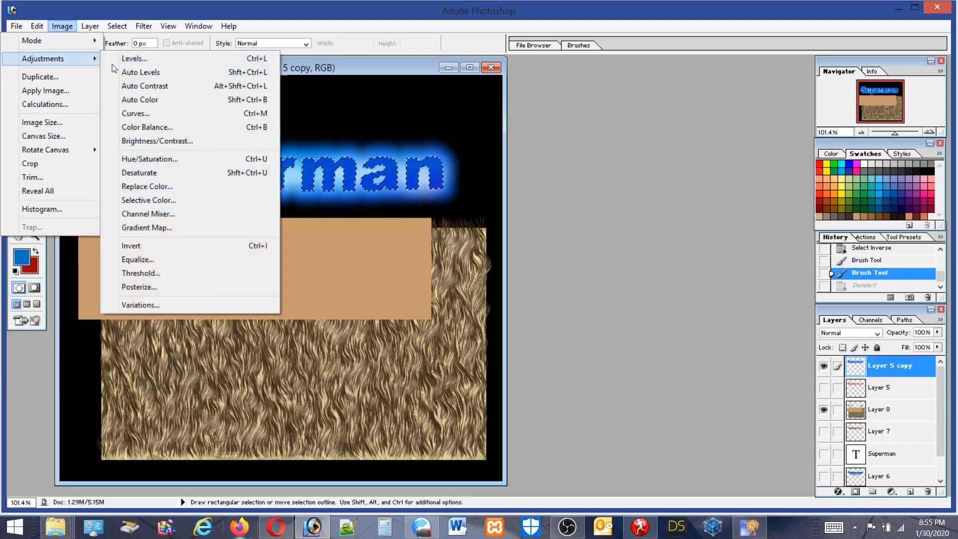
{"action": "left_click", "coordinate": [156, 128]}
{"action": "left_click_drag", "start_coordinate": [703, 90], "coordinate": [680, 93]}
{"action": "left_click", "coordinate": [829, 74]}
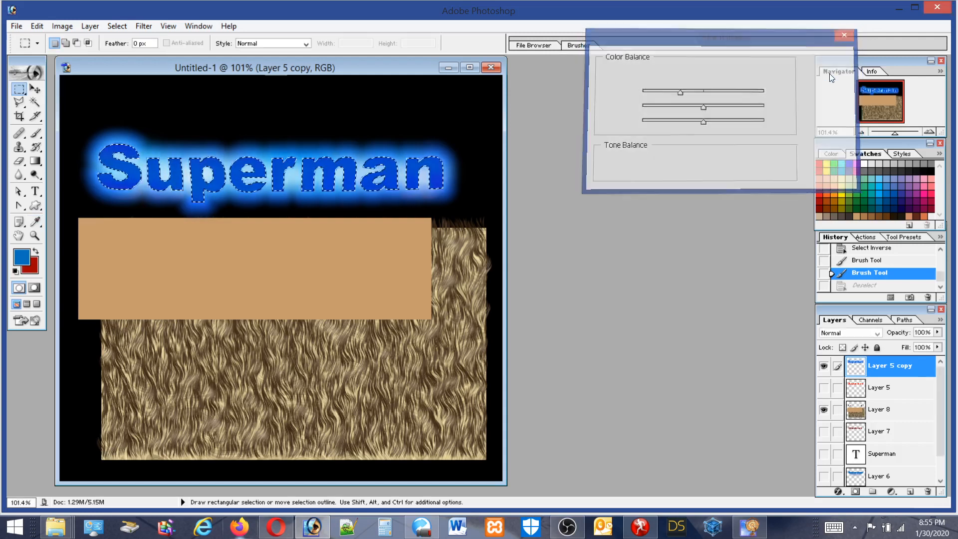
Darken the selected Superman lettering with a Brightness/Contrast brightness of -52, and deselect it
{"action": "left_click", "coordinate": [62, 26]}
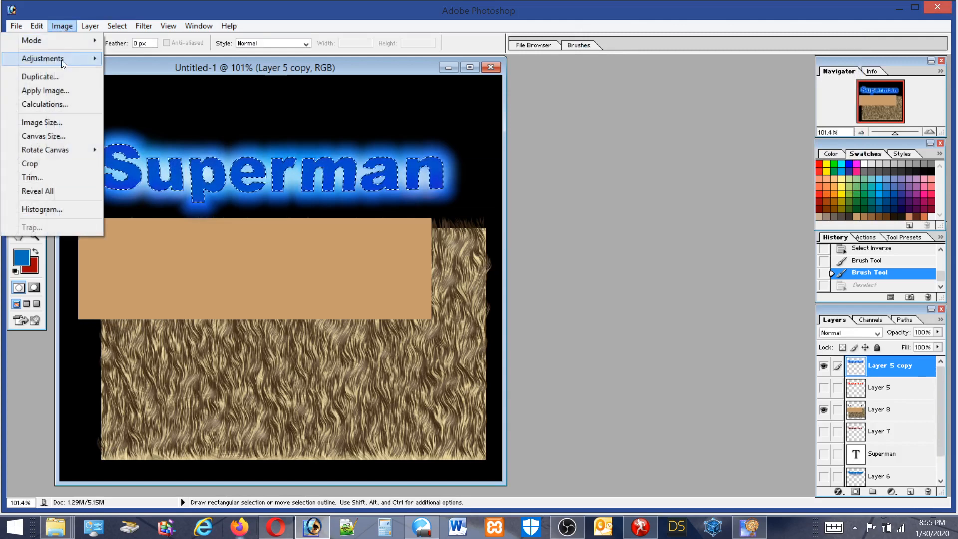
{"action": "mouse_move", "coordinate": [61, 60]}
{"action": "left_click", "coordinate": [210, 141]}
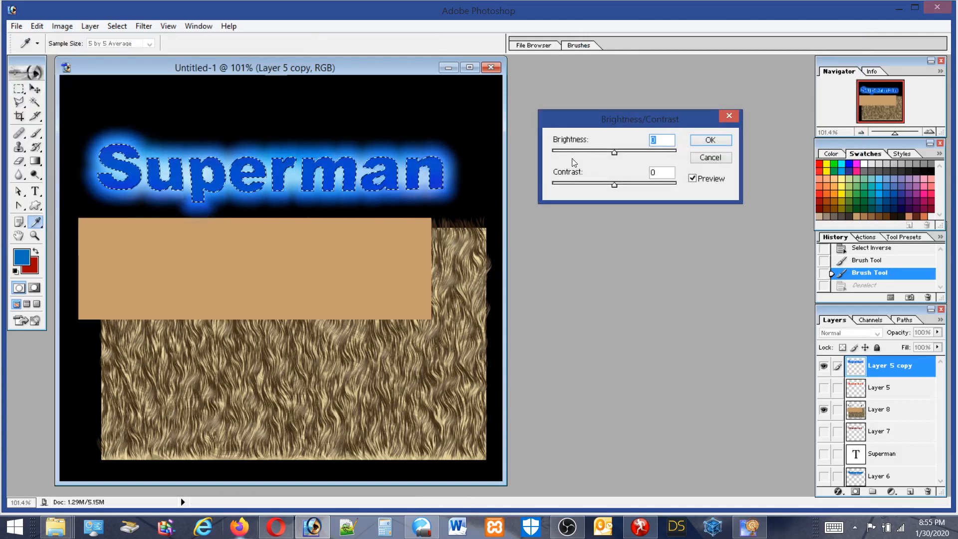
{"action": "left_click_drag", "start_coordinate": [585, 151], "coordinate": [586, 158]}
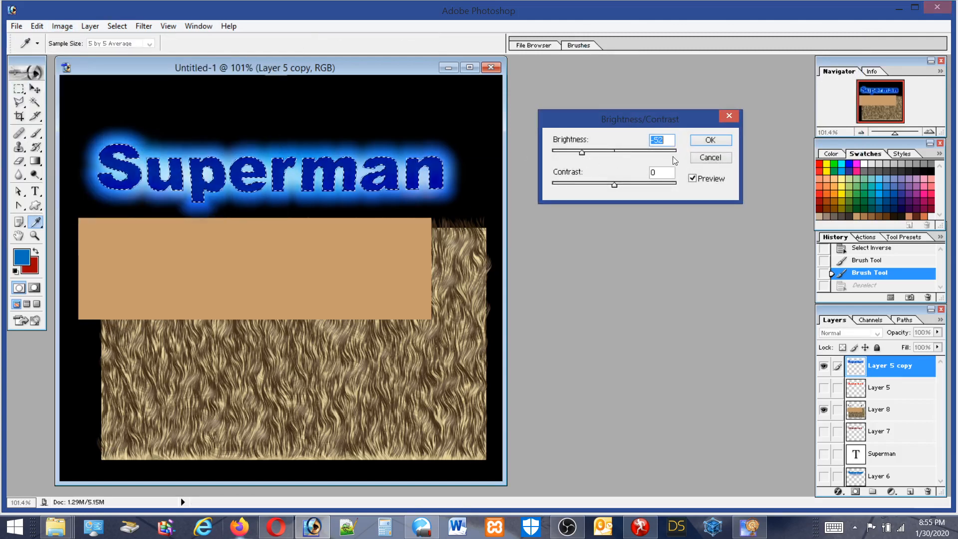
{"action": "left_click", "coordinate": [709, 142]}
{"action": "key", "text": "m"}
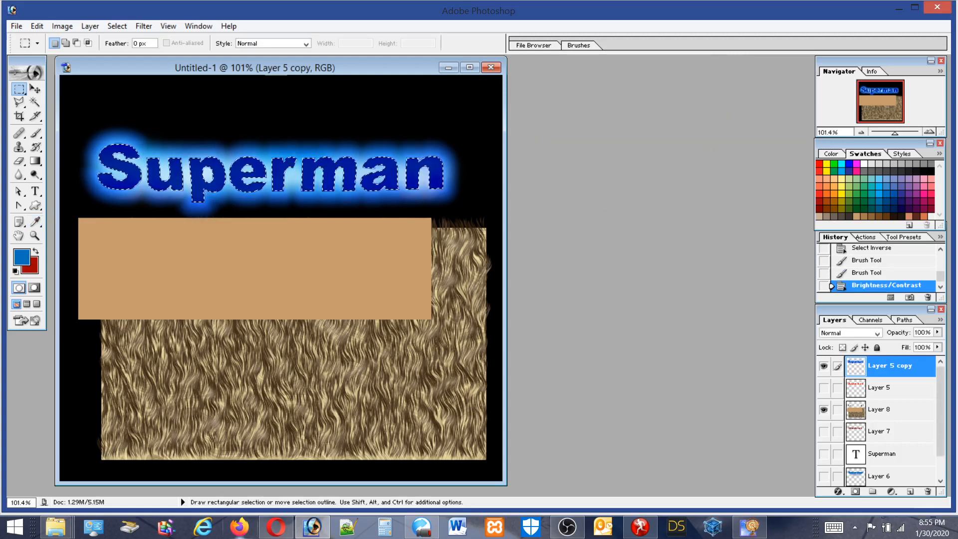
{"action": "key", "text": "ctrl+d"}
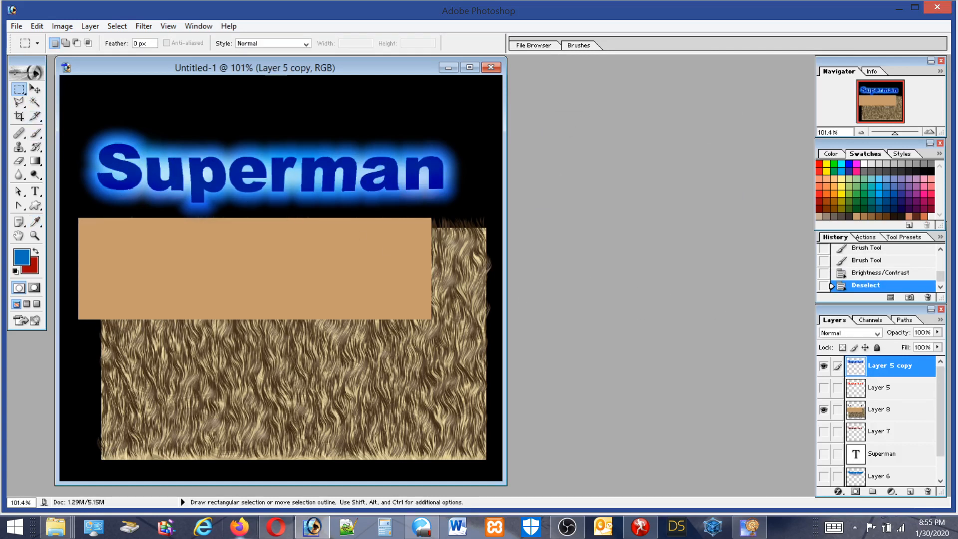
Select the tan rectangle on Layer 8 and apply the Eye Candy 5: Nature Smoke filter with wispy smoke
{"action": "left_click", "coordinate": [878, 412]}
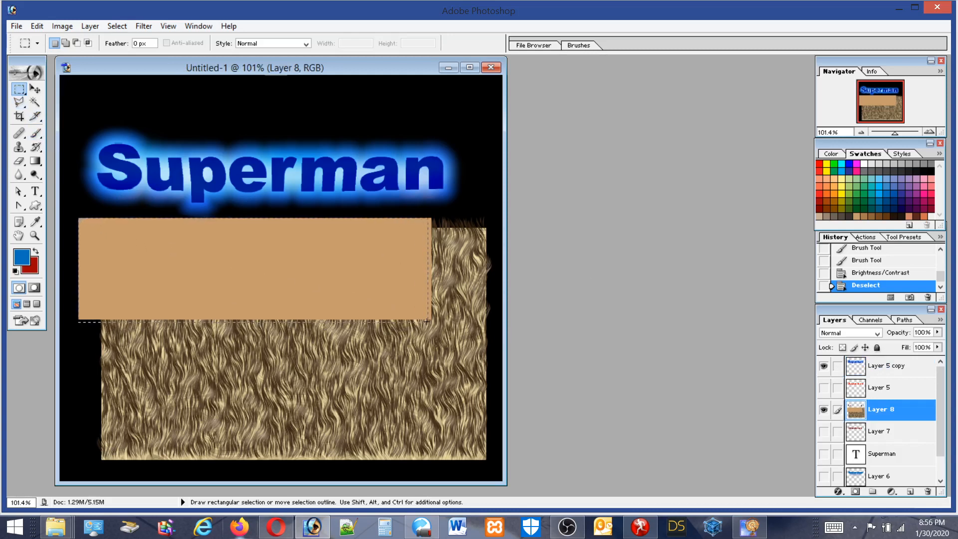
{"action": "left_click_drag", "start_coordinate": [430, 318], "coordinate": [430, 319]}
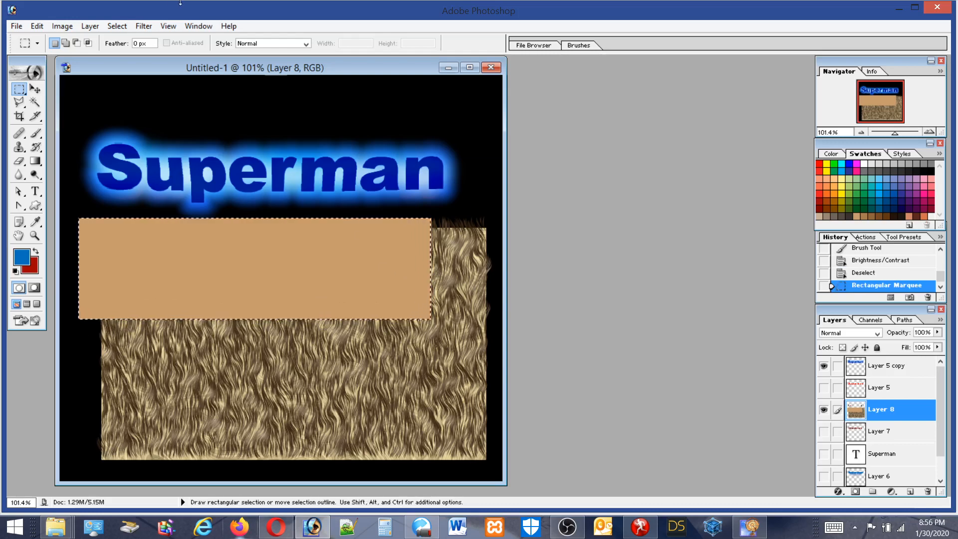
{"action": "left_click", "coordinate": [146, 28]}
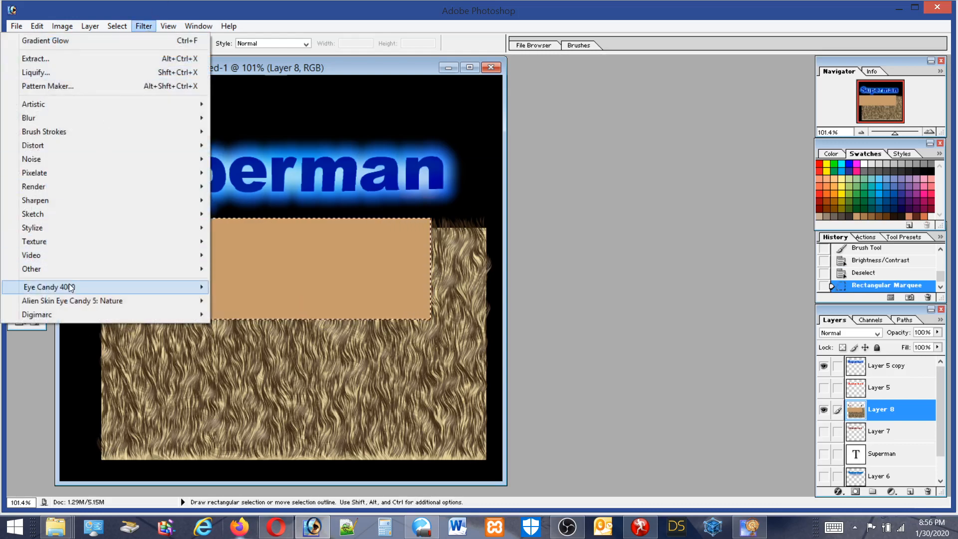
{"action": "mouse_move", "coordinate": [81, 291]}
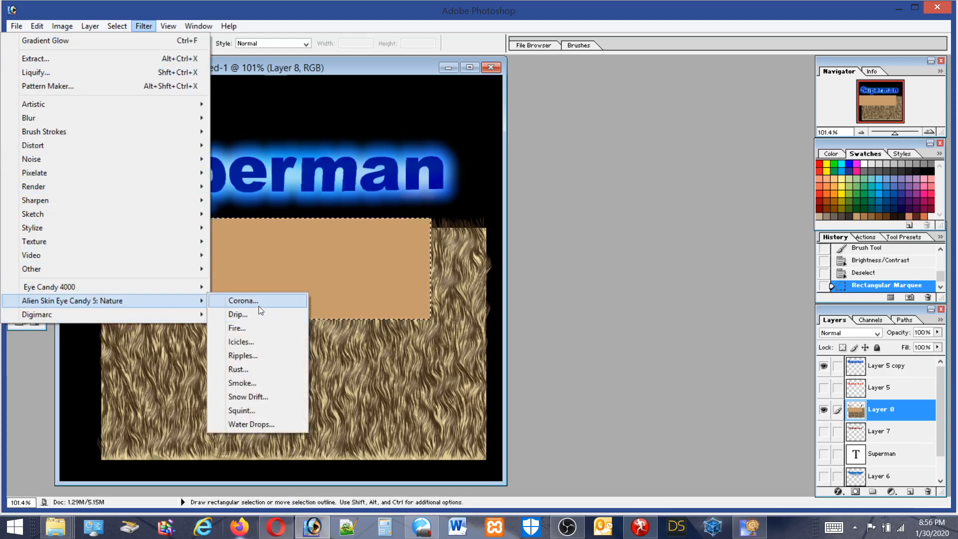
{"action": "left_click", "coordinate": [250, 382]}
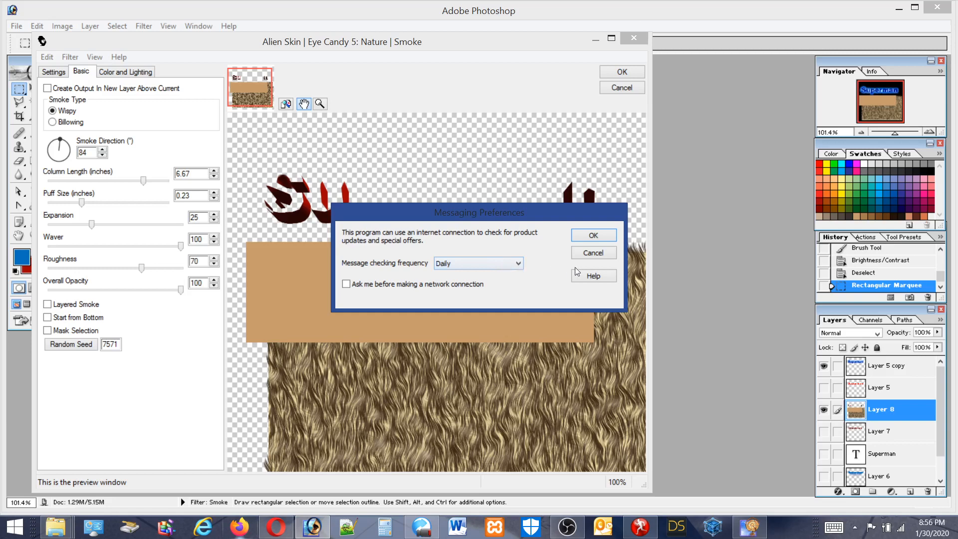
{"action": "left_click", "coordinate": [593, 253]}
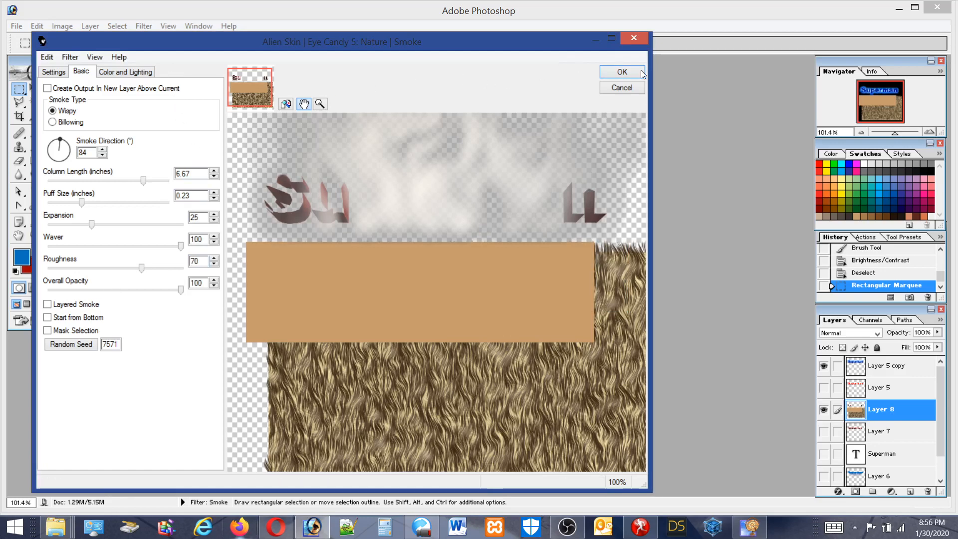
{"action": "left_click", "coordinate": [622, 71]}
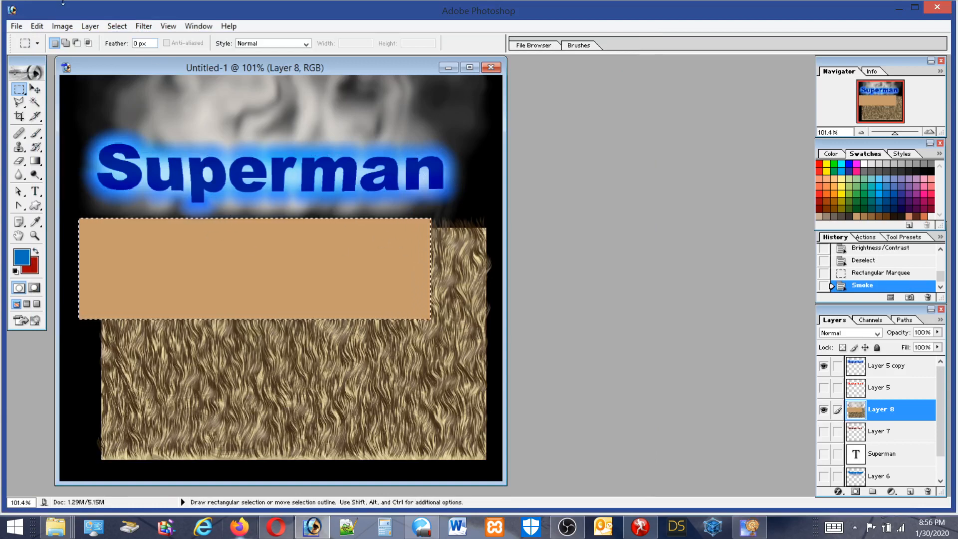
Preview Eye Candy 5 Water Drops on the selected rectangle, but switch to the Icicles filter and apply that instead
{"action": "left_click", "coordinate": [35, 27]}
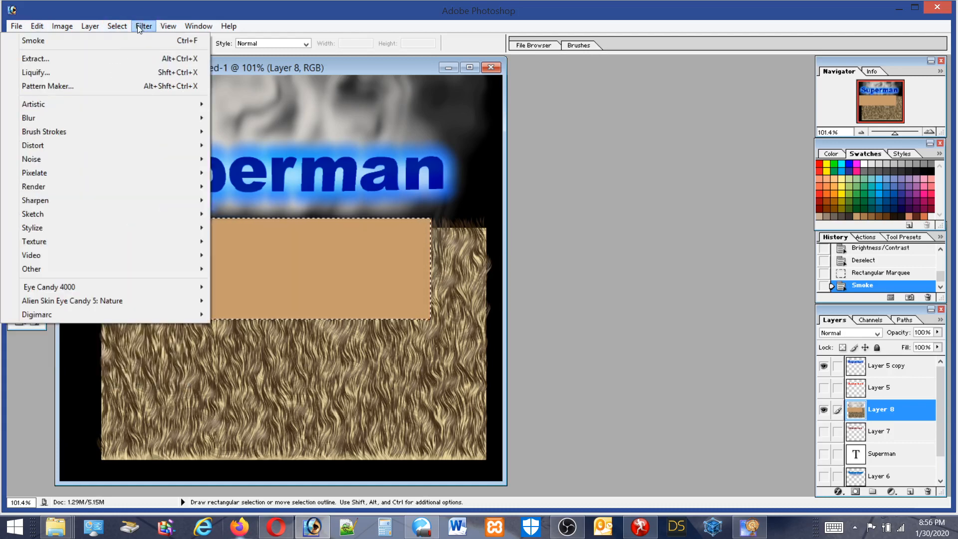
{"action": "mouse_move", "coordinate": [119, 287]}
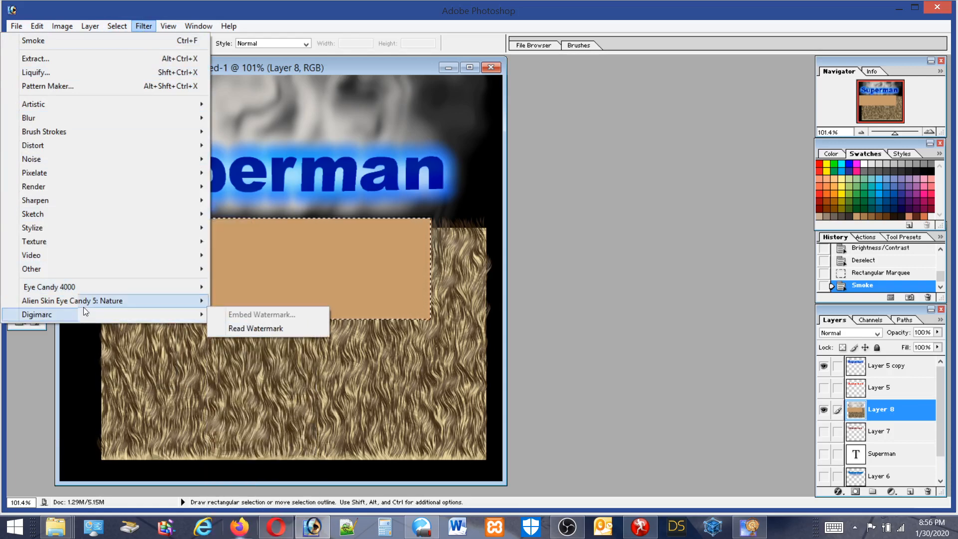
{"action": "mouse_move", "coordinate": [183, 302]}
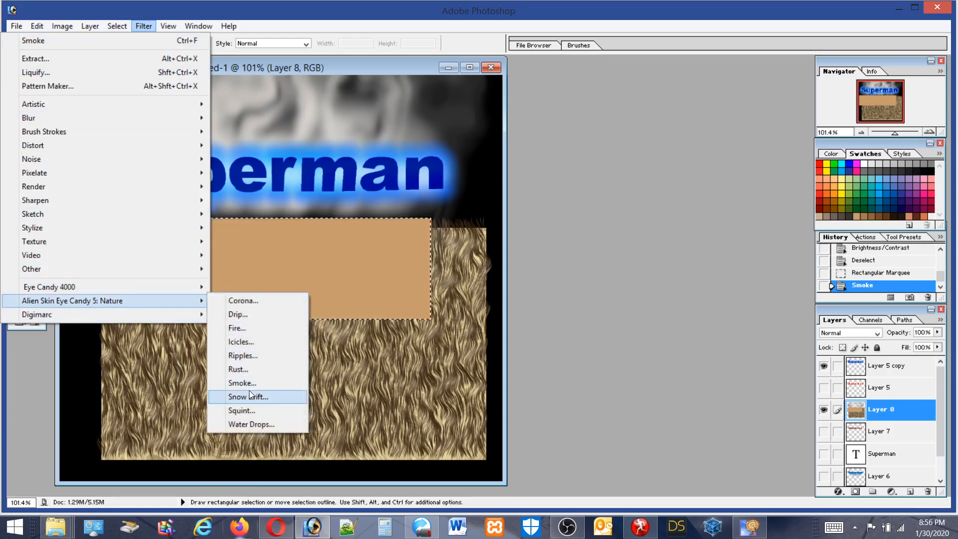
{"action": "left_click", "coordinate": [256, 424]}
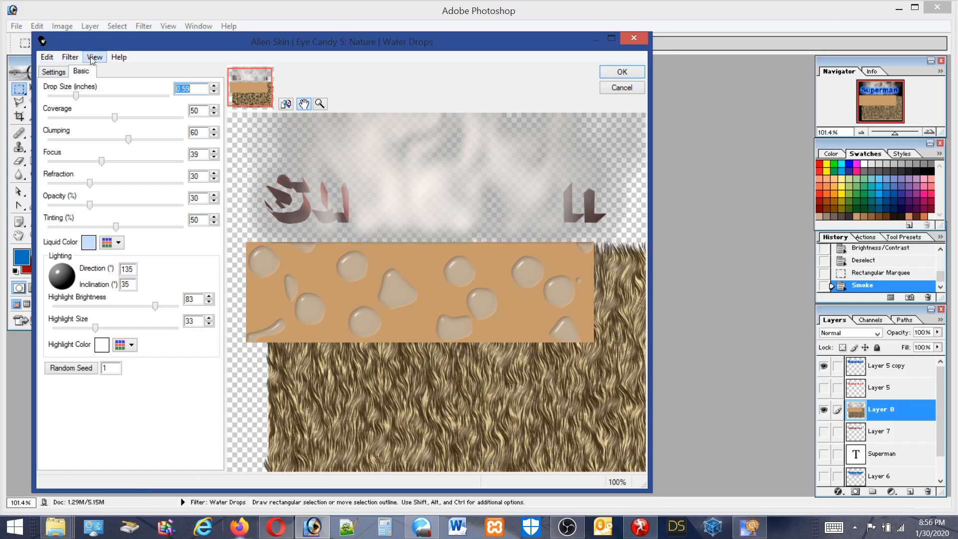
{"action": "left_click", "coordinate": [73, 58]}
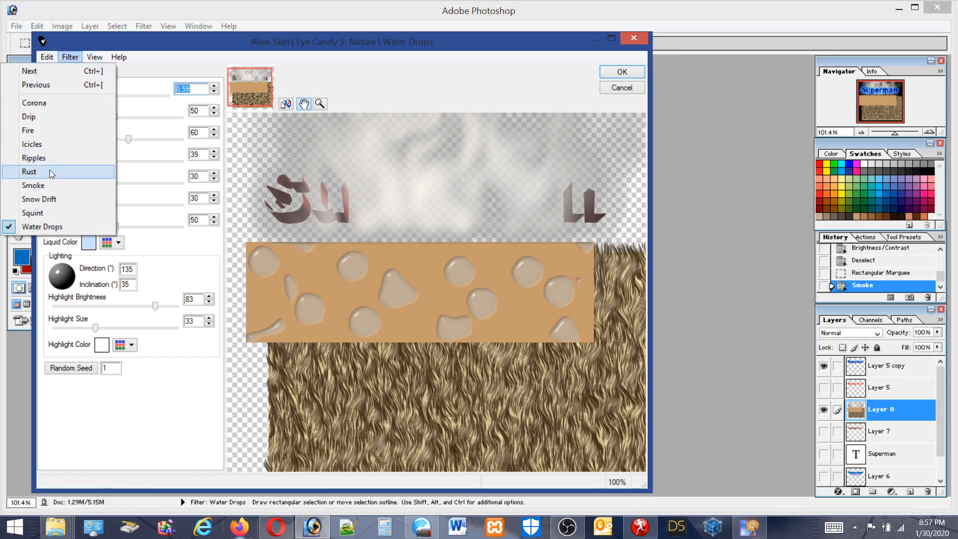
{"action": "left_click", "coordinate": [31, 144]}
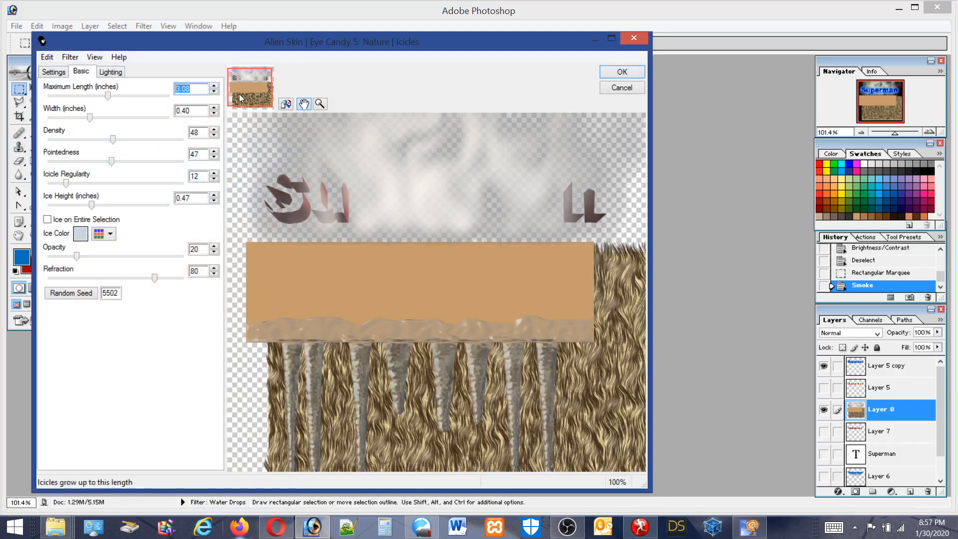
{"action": "left_click", "coordinate": [615, 77]}
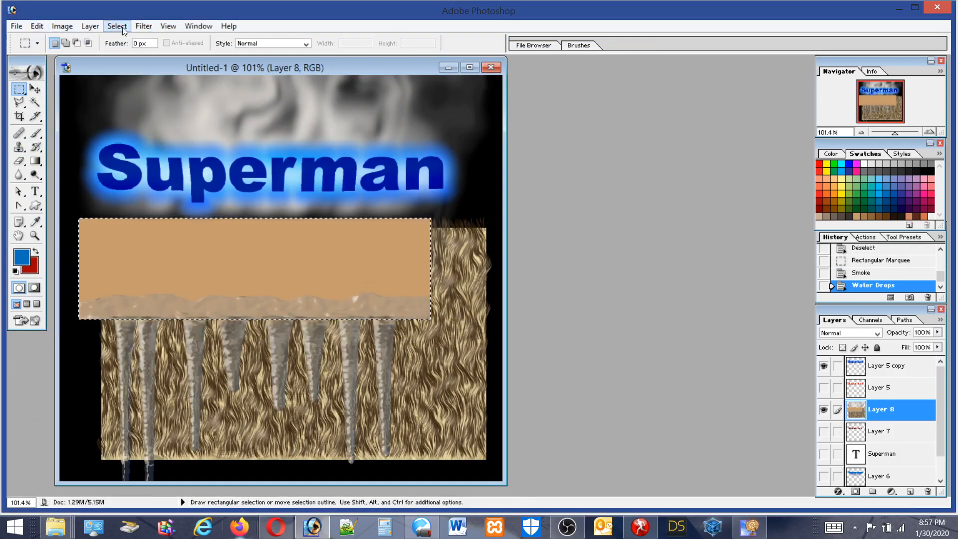
Apply the Eye Candy 5: Nature Snow Drift filter to the selected rectangle with a 0.60-inch drift height
{"action": "left_click", "coordinate": [142, 28]}
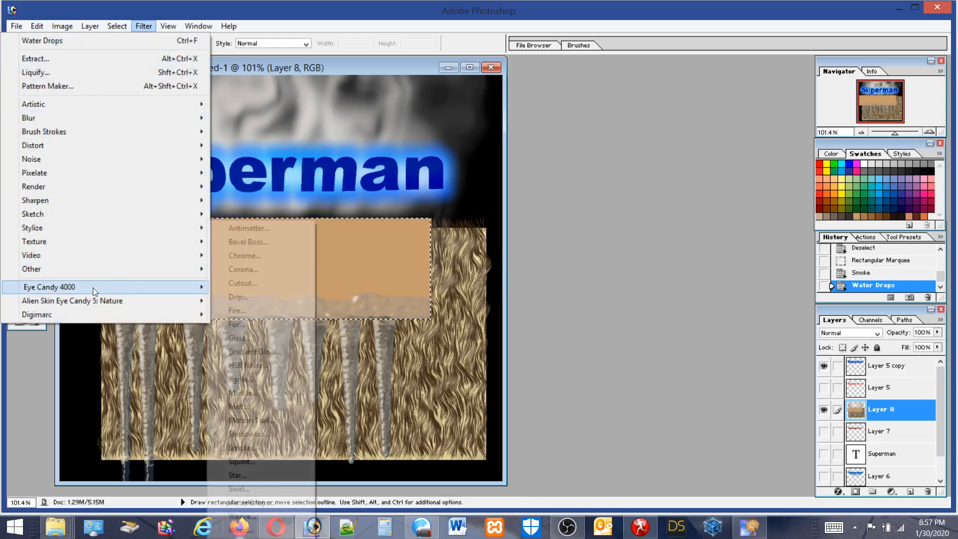
{"action": "mouse_move", "coordinate": [95, 297]}
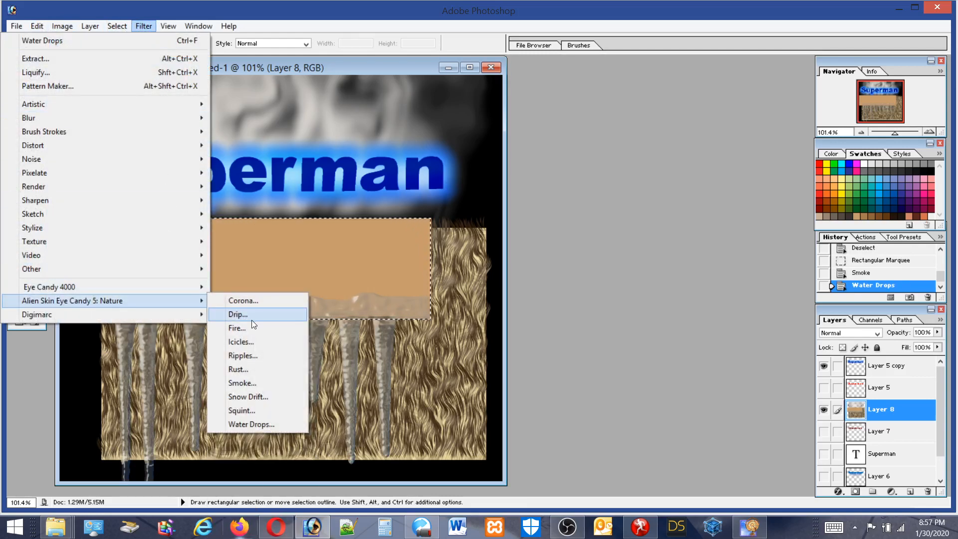
{"action": "left_click", "coordinate": [247, 395]}
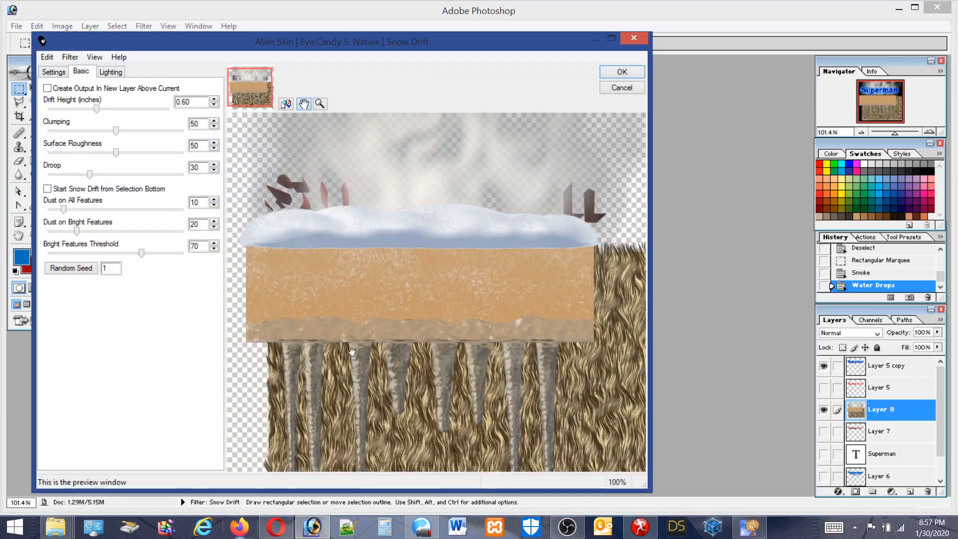
{"action": "left_click", "coordinate": [616, 76]}
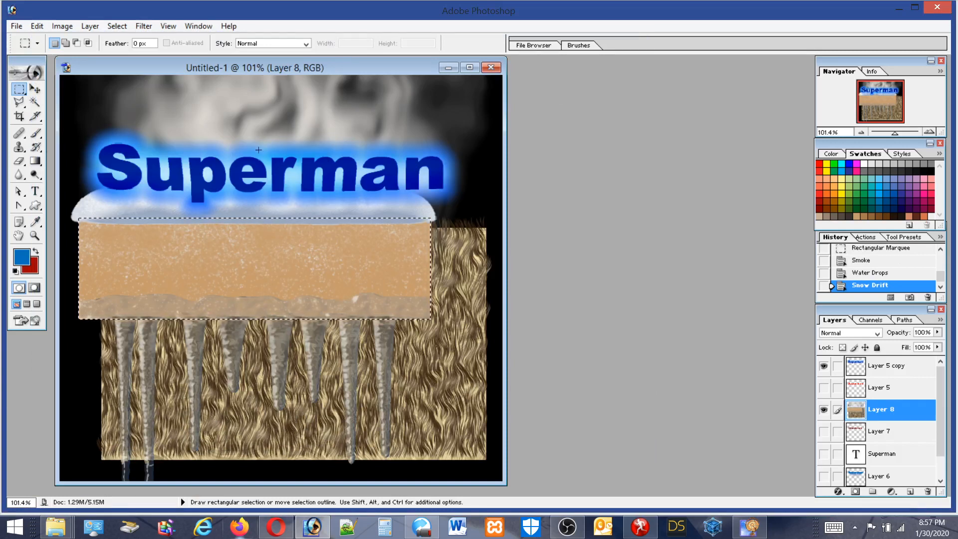
Hide the blue lettering on Layer 5 copy, deselect the rectangle and view the image at 100%
{"action": "left_click", "coordinate": [822, 367]}
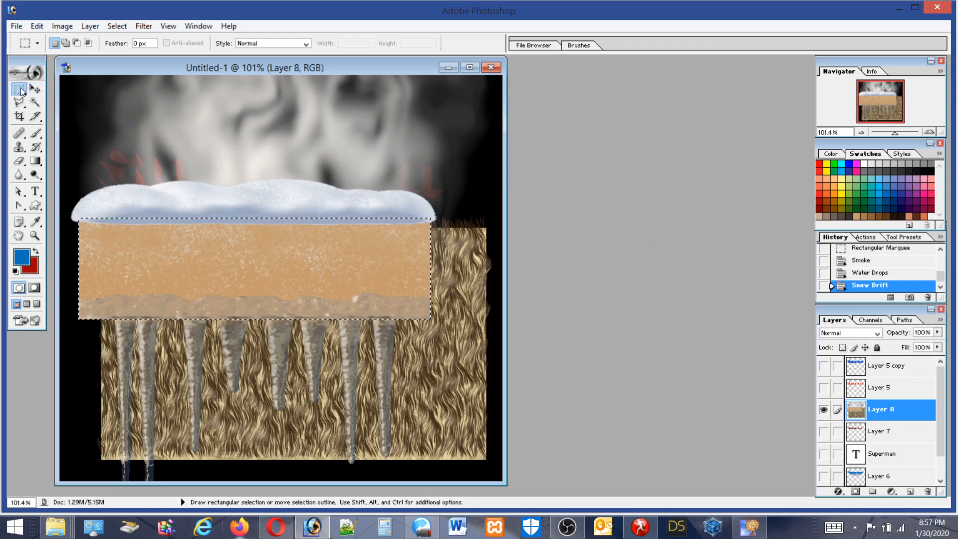
{"action": "left_click", "coordinate": [230, 122]}
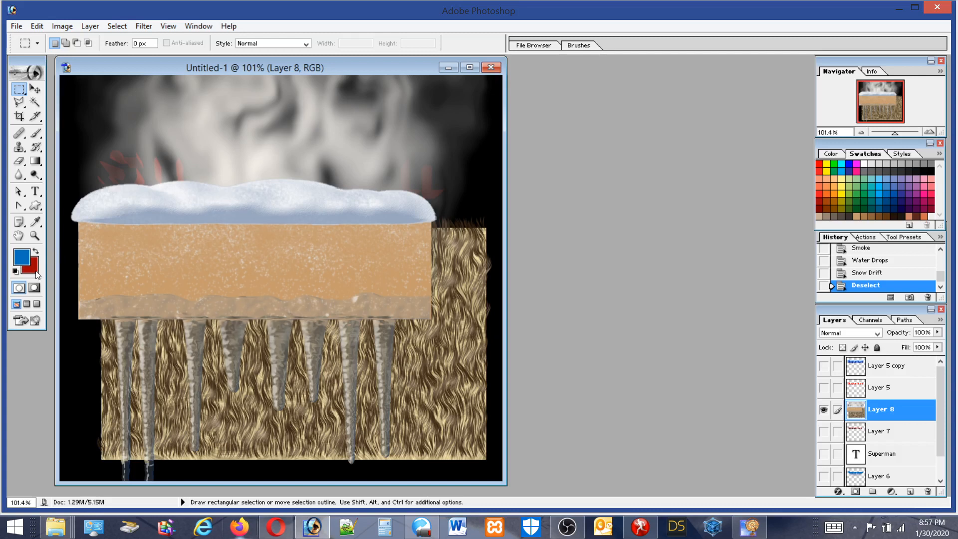
{"action": "left_click", "coordinate": [34, 235]}
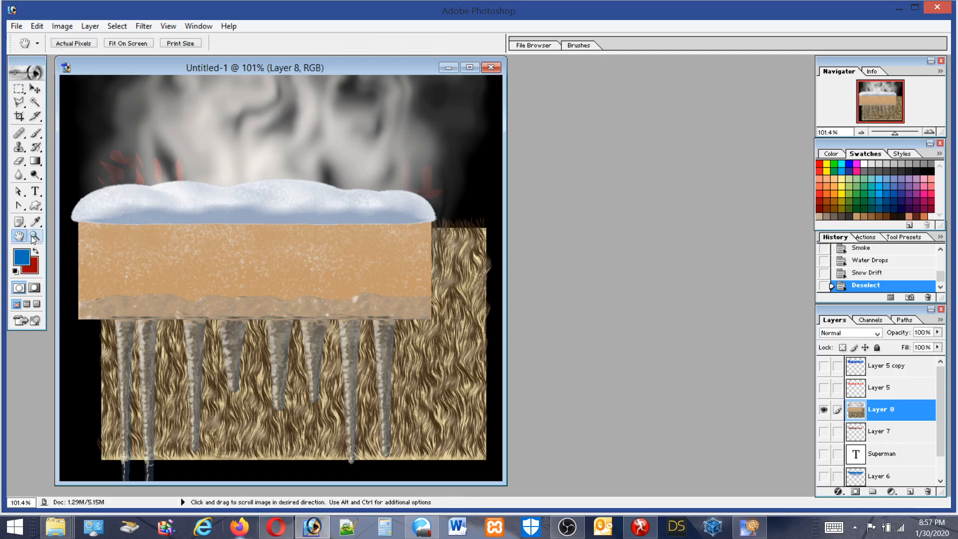
{"action": "double_click", "coordinate": [34, 236]}
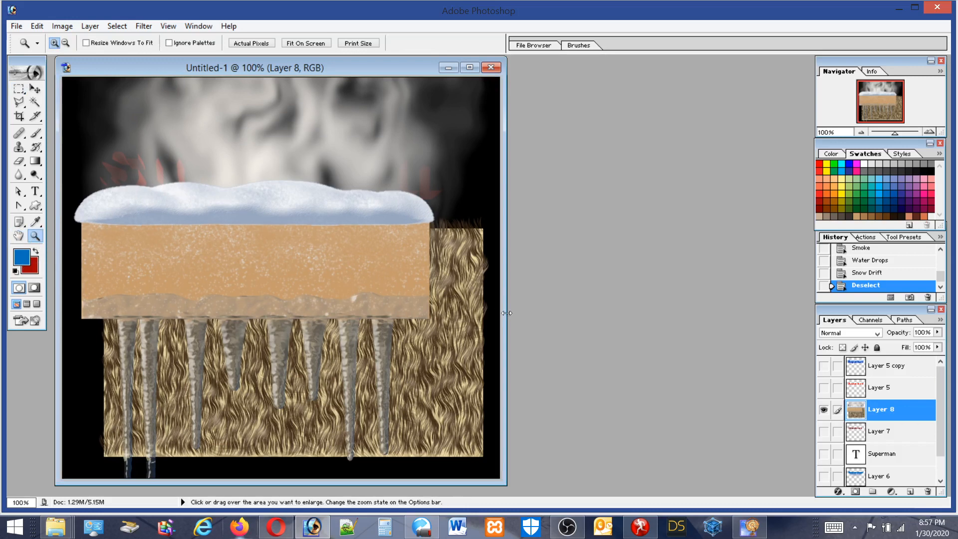
Make the red Superman lettering on Layer 5 active and visible, and open the Eye Candy 5: Nature Fire filter for it
{"action": "left_click", "coordinate": [877, 387]}
{"action": "left_click", "coordinate": [824, 388]}
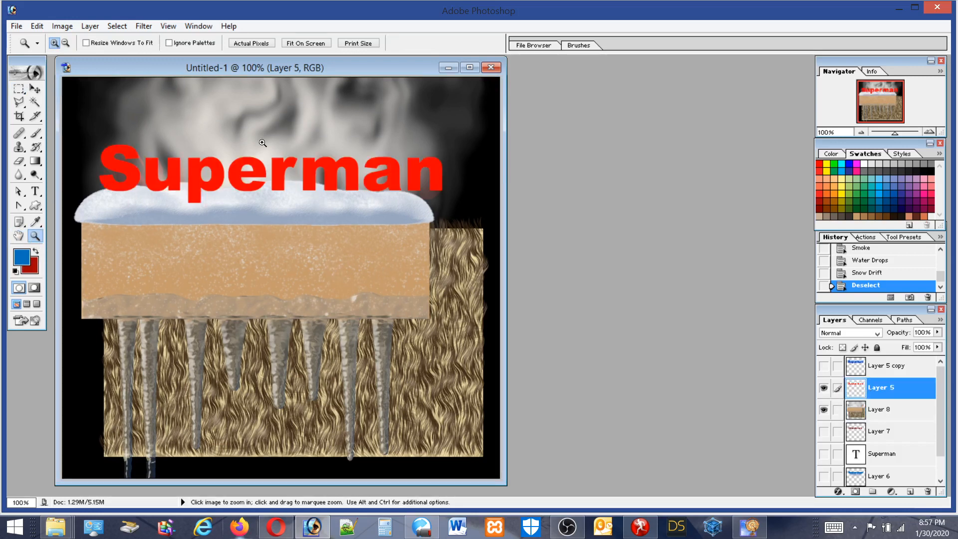
{"action": "left_click", "coordinate": [115, 24]}
{"action": "mouse_move", "coordinate": [89, 26]}
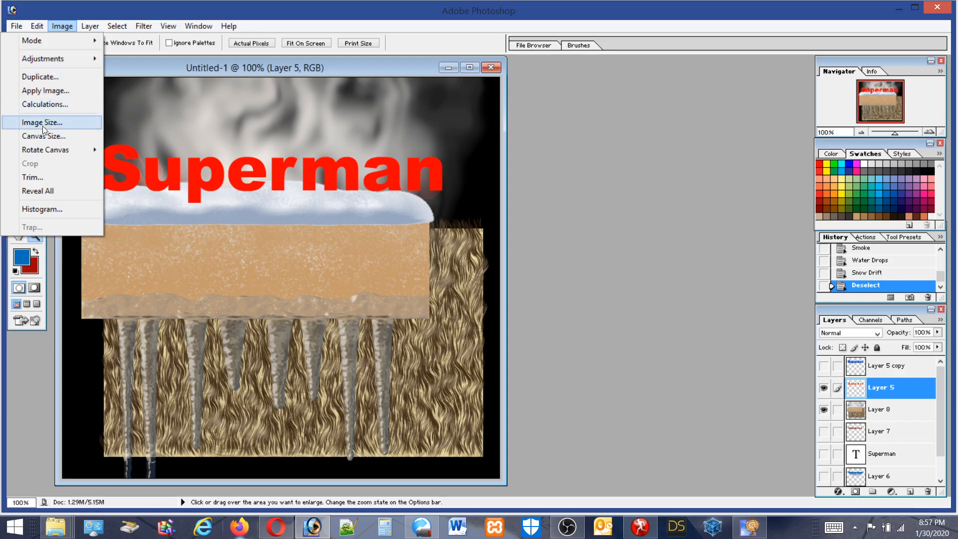
{"action": "mouse_move", "coordinate": [140, 25]}
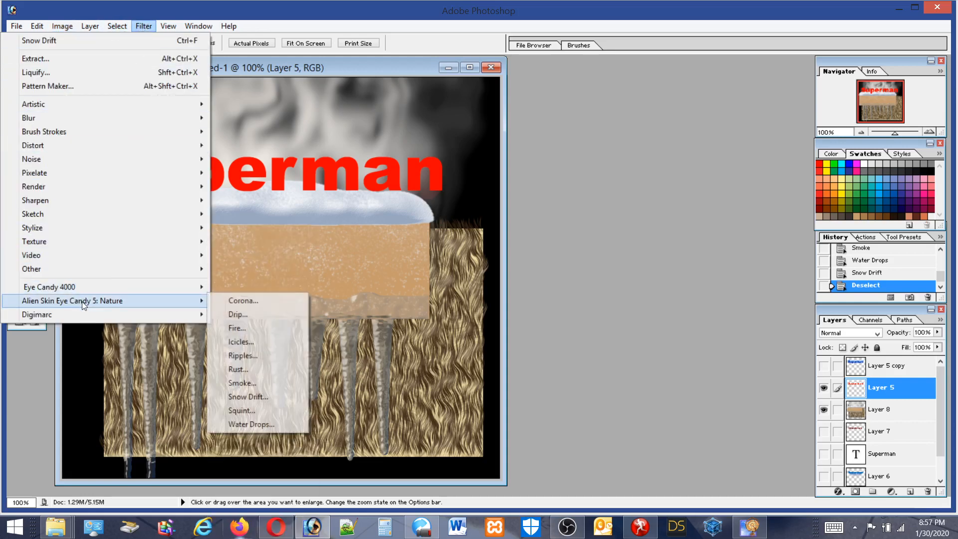
{"action": "left_click", "coordinate": [232, 327]}
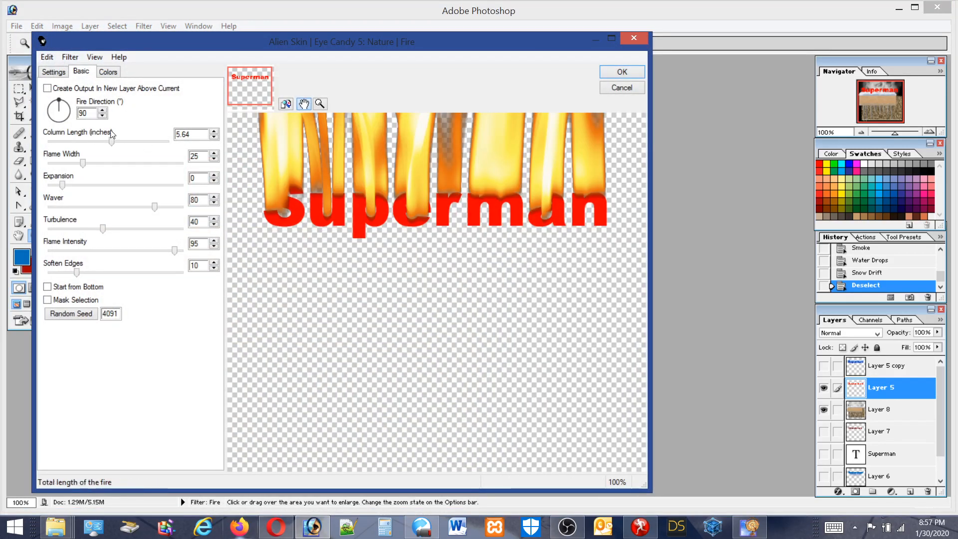
Set the Fire filter's column length to 0.37 inches, flame width to 53, expansion to 22, waver to 77 and turbulence to 75
{"action": "left_click_drag", "start_coordinate": [110, 141], "coordinate": [120, 169]}
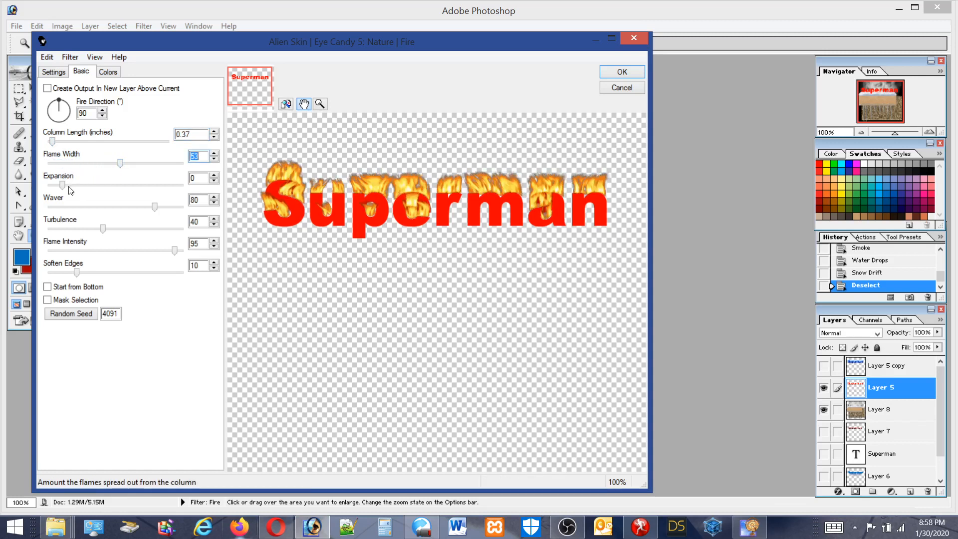
{"action": "left_click_drag", "start_coordinate": [64, 188], "coordinate": [88, 188]}
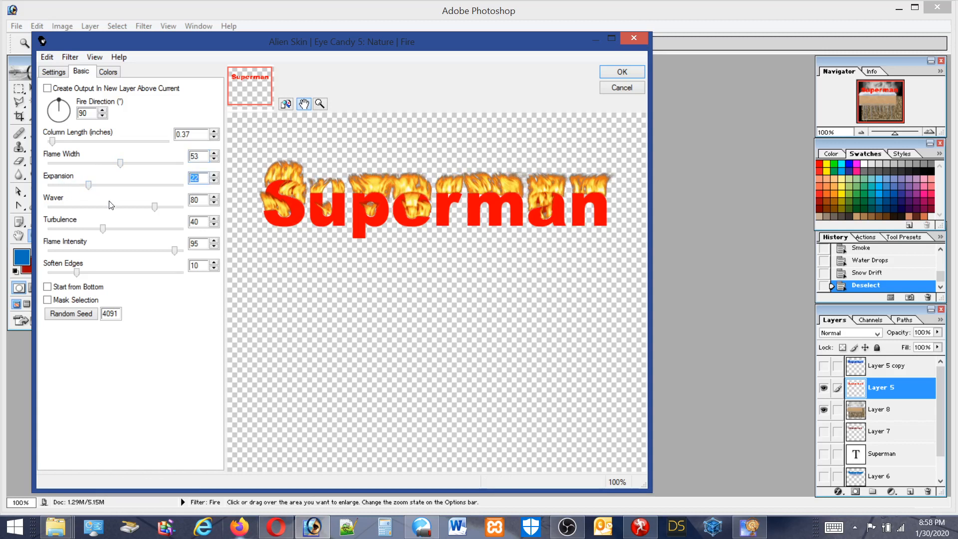
{"action": "mouse_move", "coordinate": [154, 206]}
{"action": "left_mouse_down"}
{"action": "mouse_move", "coordinate": [85, 208]}
{"action": "mouse_move", "coordinate": [152, 208]}
{"action": "left_mouse_up"}
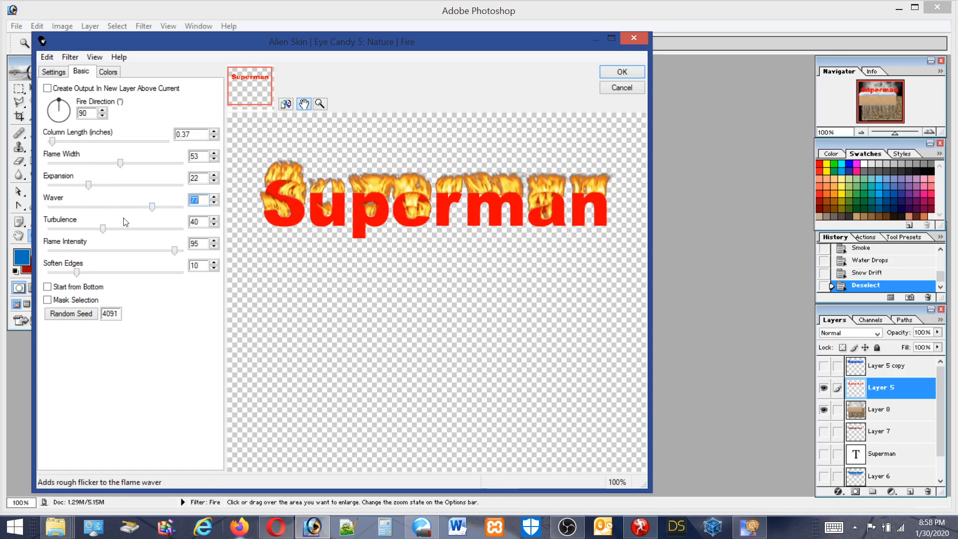
{"action": "left_click_drag", "start_coordinate": [105, 230], "coordinate": [150, 229]}
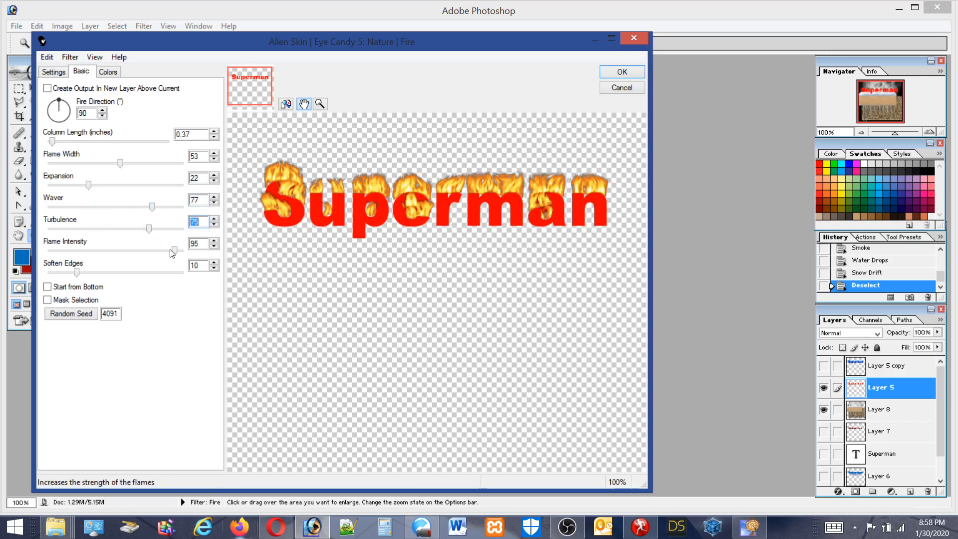
Set the fire's soften edges to 4, flame intensity to 88 and random seed to 5203, and apply it to the red Superman lettering
{"action": "mouse_move", "coordinate": [78, 275]}
{"action": "left_mouse_down"}
{"action": "mouse_move", "coordinate": [150, 277]}
{"action": "mouse_move", "coordinate": [67, 277]}
{"action": "left_mouse_up"}
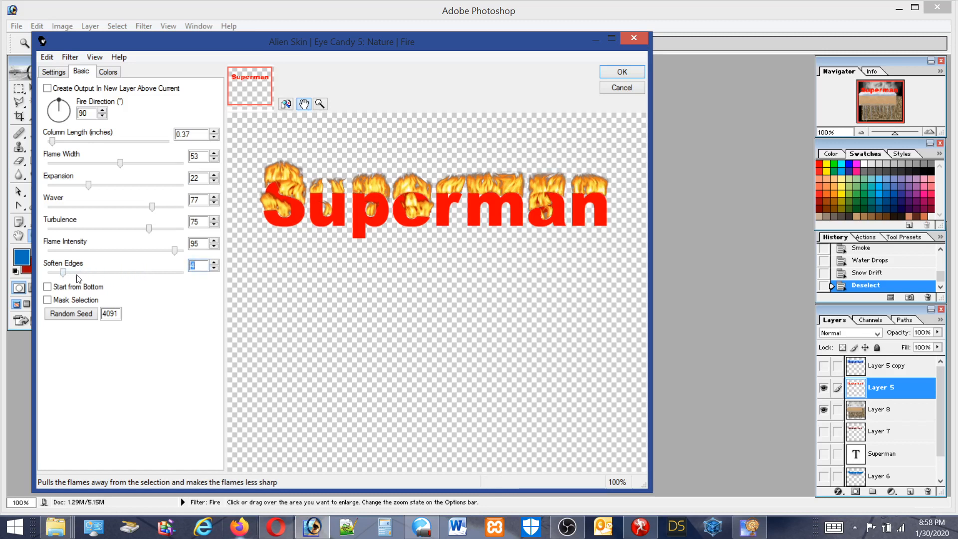
{"action": "mouse_move", "coordinate": [175, 250]}
{"action": "left_mouse_down"}
{"action": "mouse_move", "coordinate": [99, 254]}
{"action": "mouse_move", "coordinate": [167, 258]}
{"action": "left_mouse_up"}
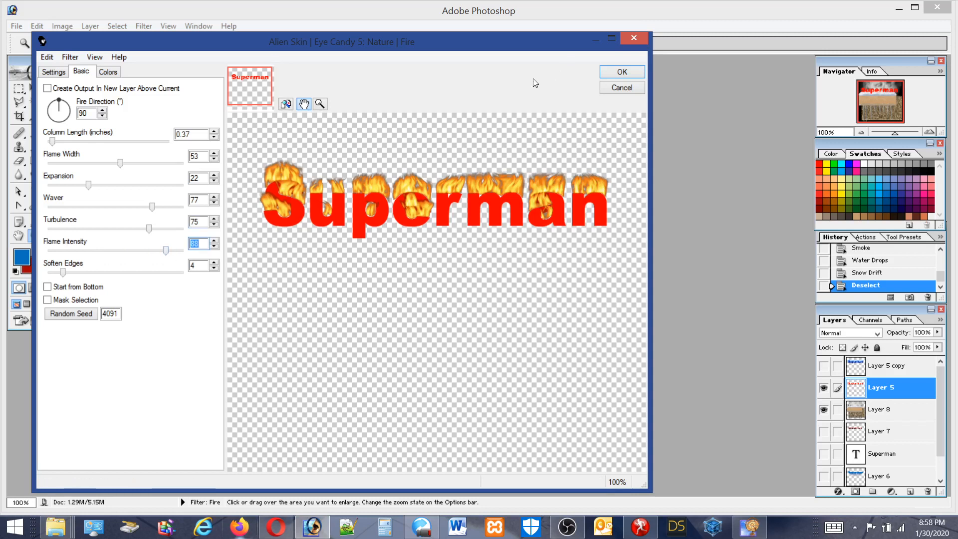
{"action": "left_click", "coordinate": [111, 313]}
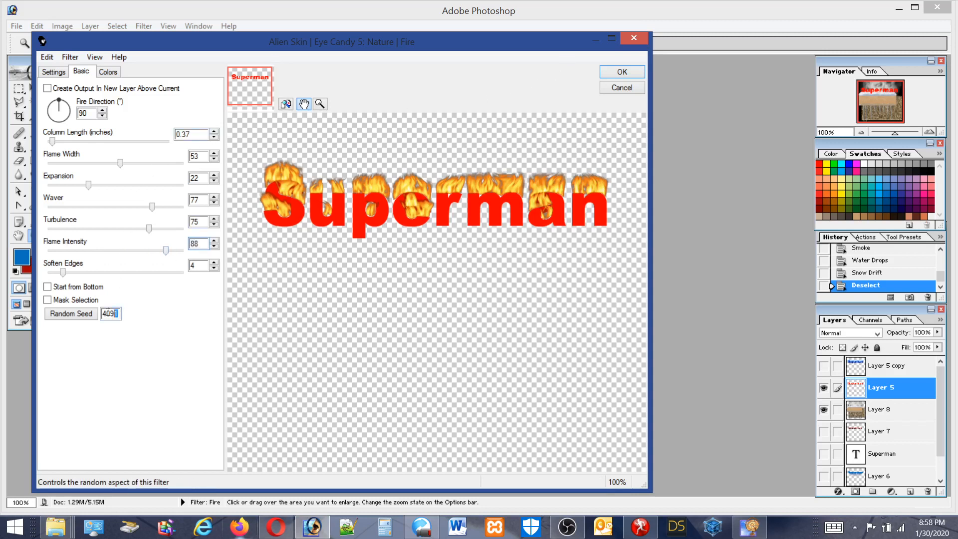
{"action": "type", "text": "5203"}
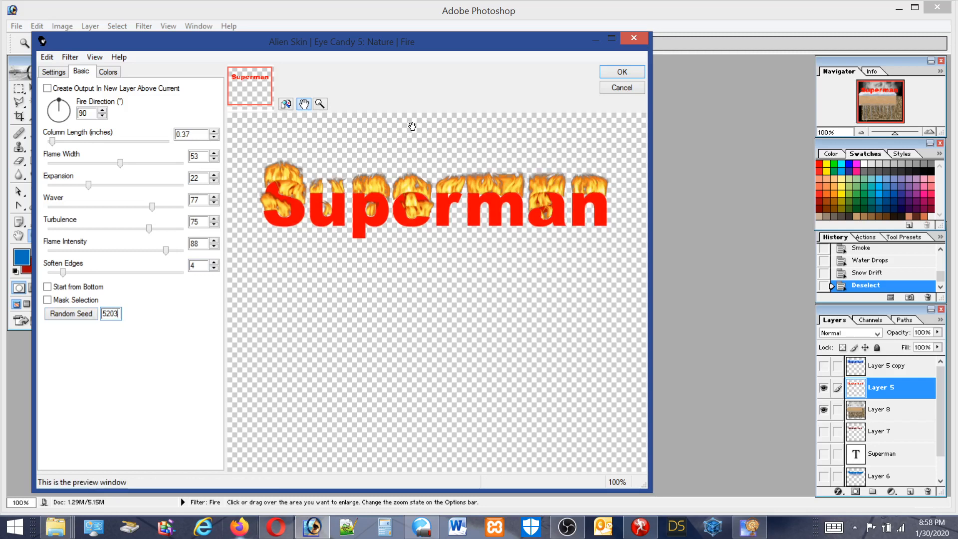
{"action": "left_click", "coordinate": [620, 72]}
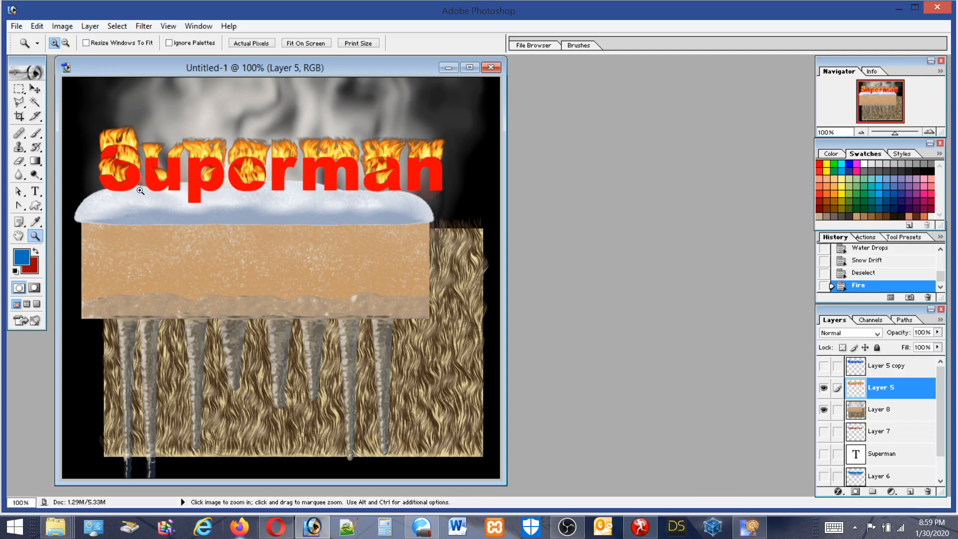
Brush a soft dark blue shadow on Layer 8 along the underside of the snow drift with the 64 px brush
{"action": "left_click", "coordinate": [35, 133]}
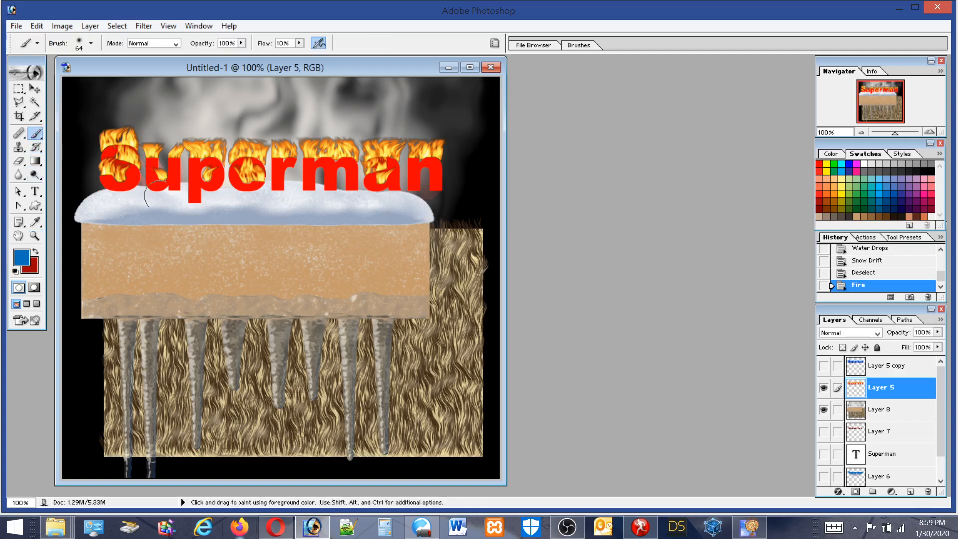
{"action": "left_click", "coordinate": [882, 410]}
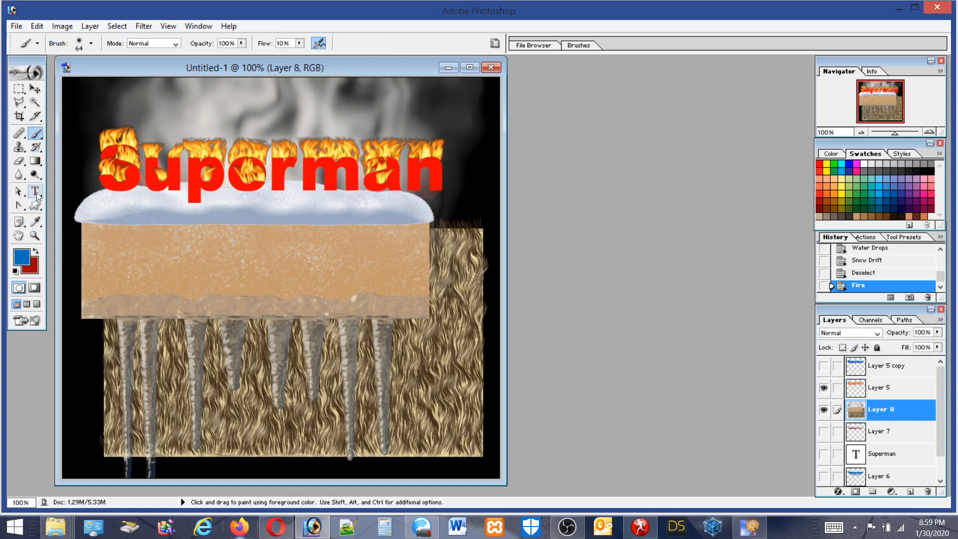
{"action": "left_click", "coordinate": [892, 208]}
{"action": "mouse_move", "coordinate": [85, 221]}
{"action": "left_mouse_down"}
{"action": "mouse_move", "coordinate": [444, 226]}
{"action": "mouse_move", "coordinate": [75, 230]}
{"action": "left_mouse_up"}
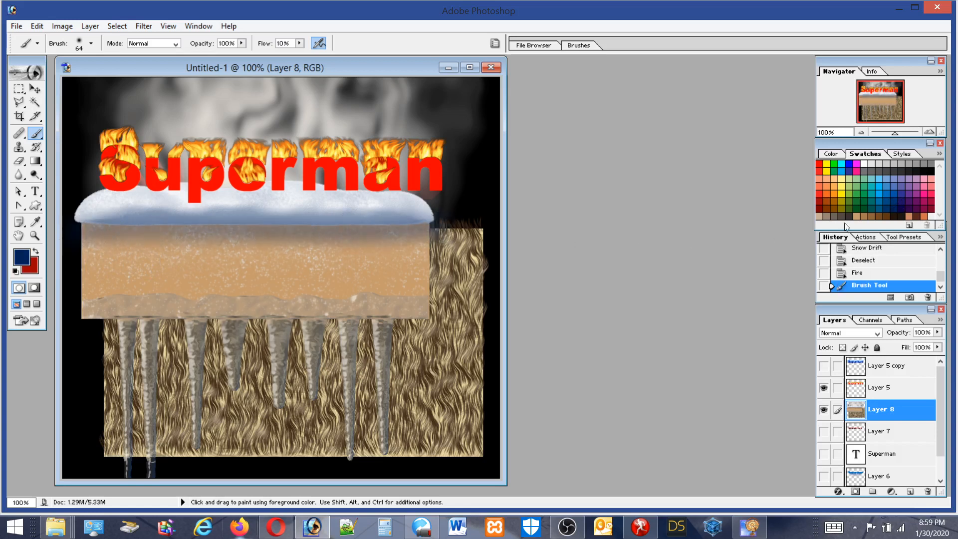
Paint a straight black line with an 18 px brush along the snow drift's lower edge on Layer 8
{"action": "left_click", "coordinate": [931, 171]}
{"action": "left_click", "coordinate": [78, 44]}
{"action": "left_click_drag", "start_coordinate": [47, 68], "coordinate": [26, 75]}
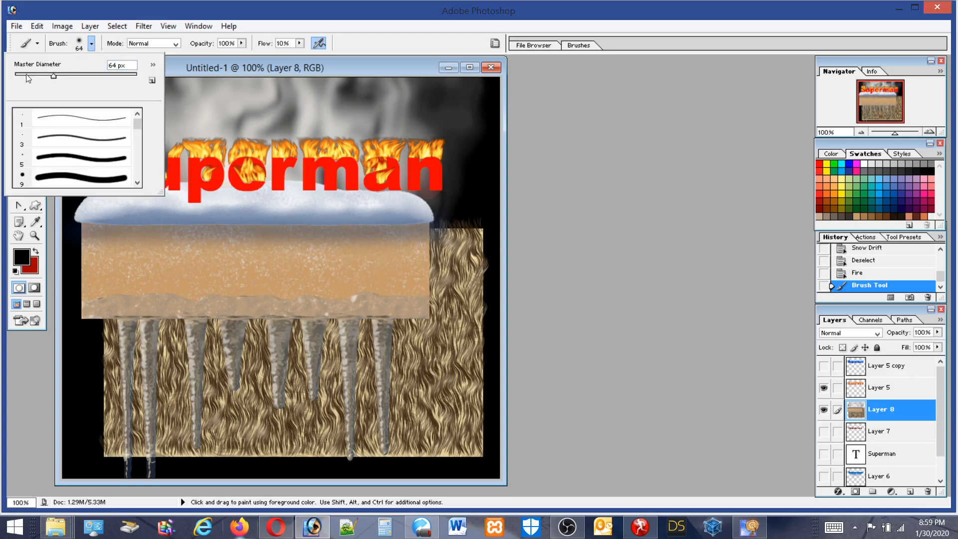
{"action": "left_click", "coordinate": [426, 223]}
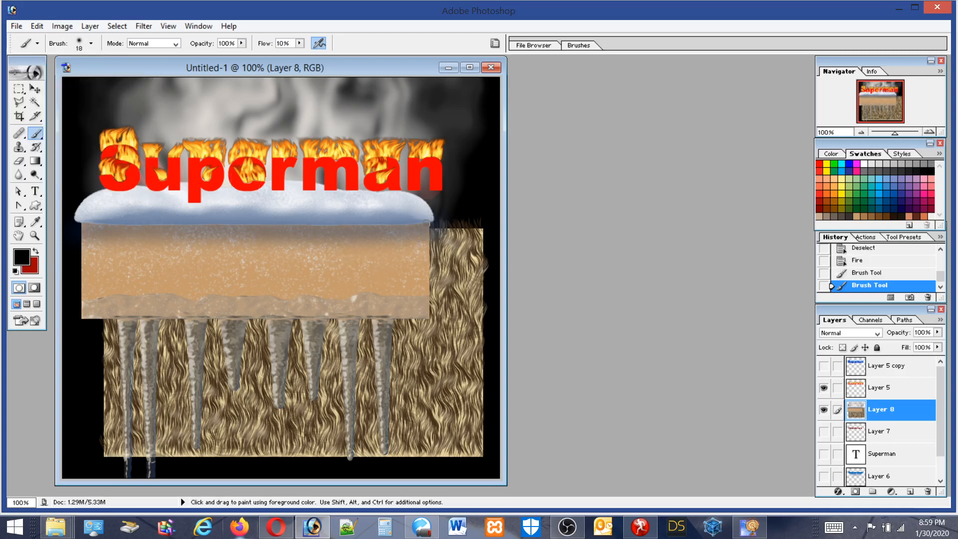
{"action": "key", "text": "shift"}
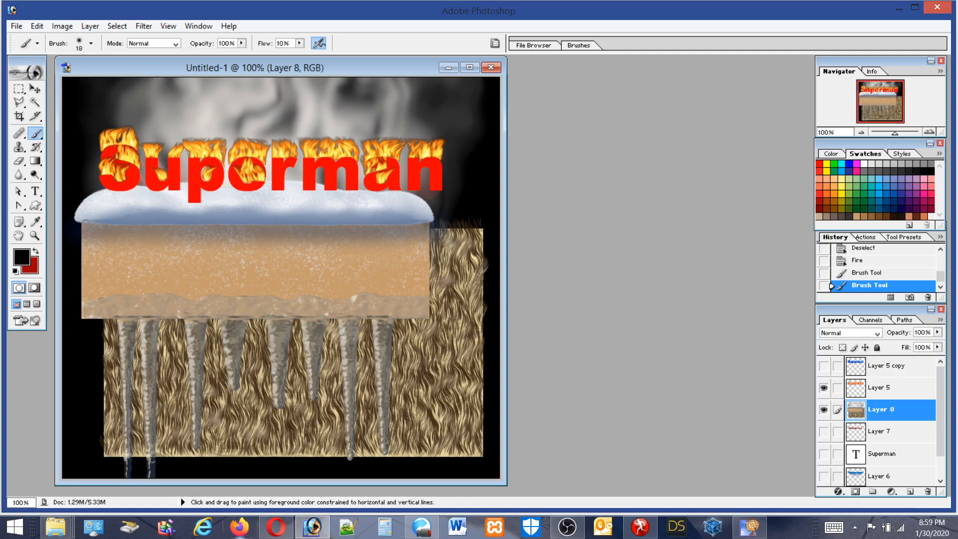
{"action": "left_click", "coordinate": [85, 221], "text": "shift"}
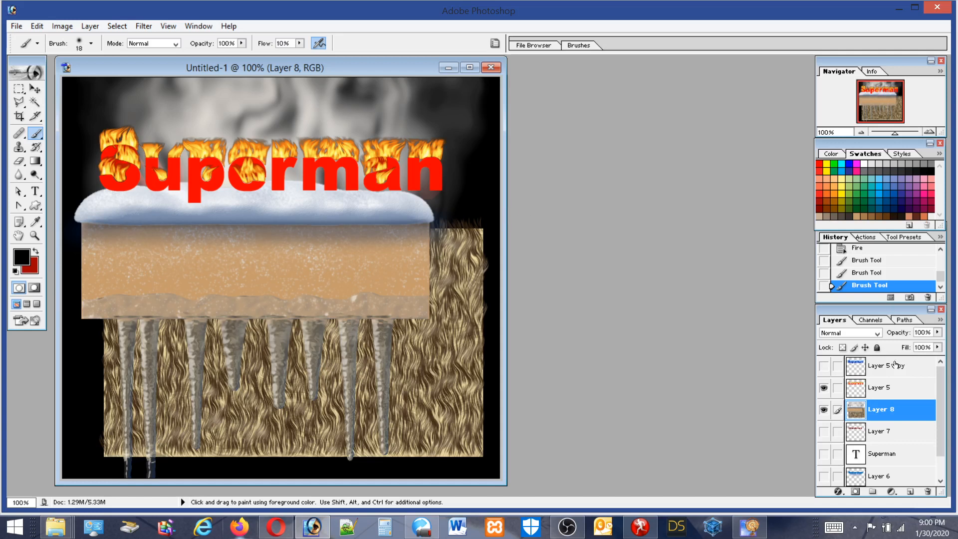
Hide the burning lettering on Layer 5 and the snow, fur and icicle artwork on Layer 8
{"action": "left_click", "coordinate": [823, 388]}
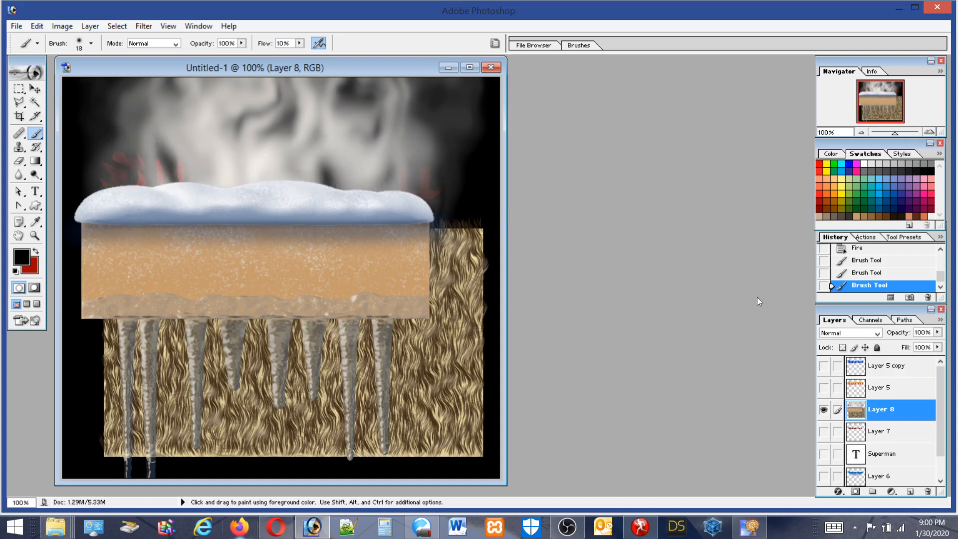
{"action": "left_click", "coordinate": [824, 410]}
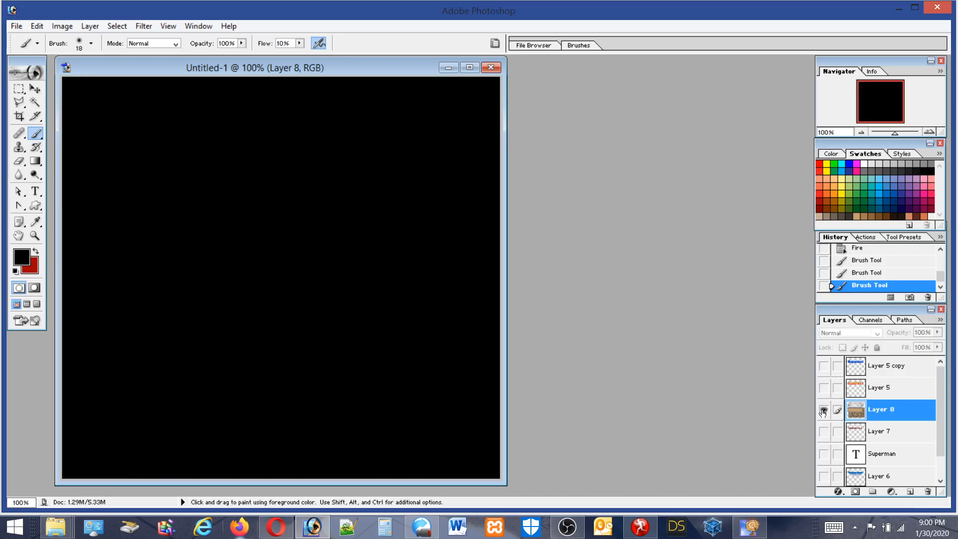
{"action": "left_click", "coordinate": [823, 410]}
{"action": "left_click", "coordinate": [823, 410]}
{"action": "left_click", "coordinate": [822, 411]}
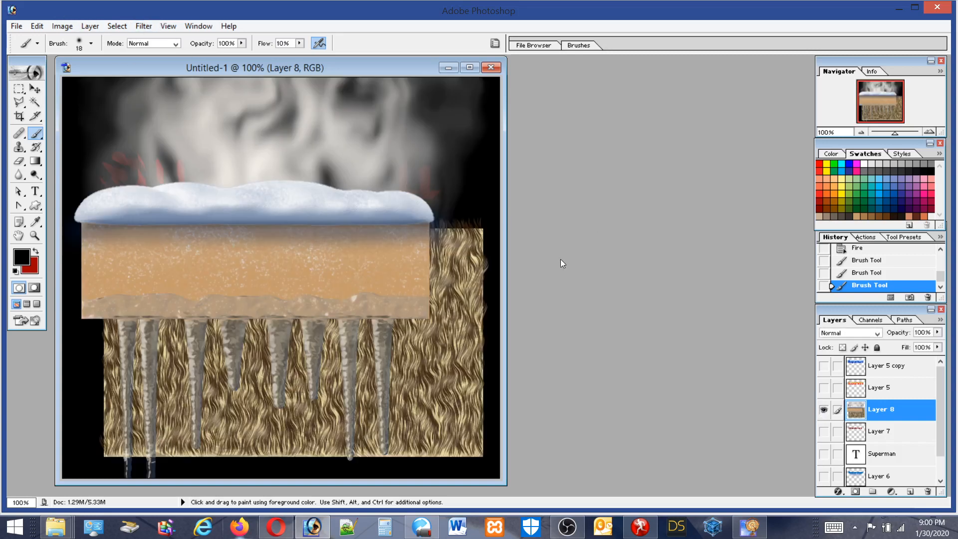
{"action": "left_click", "coordinate": [824, 410]}
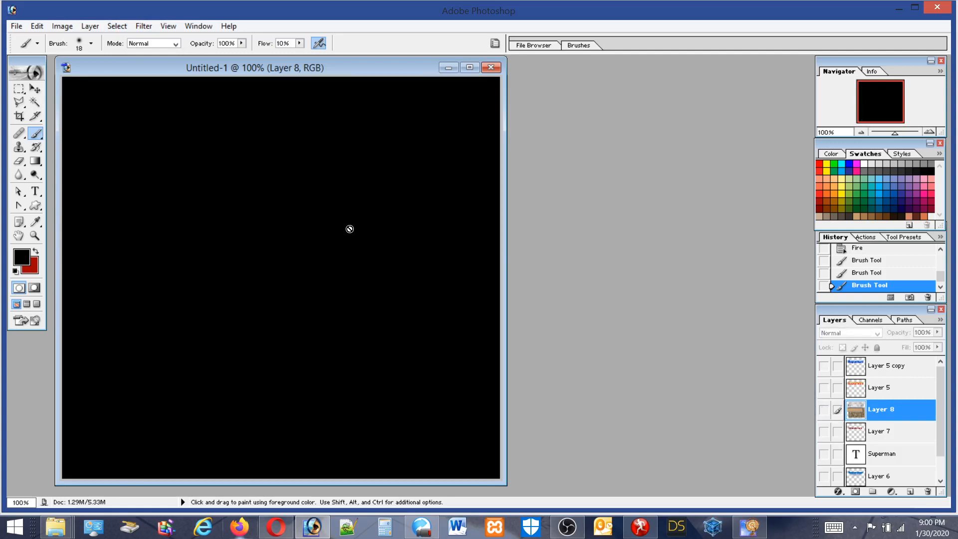
Show the Superman text layer and Layer 6, make Layer 6 active and load its blue rays as a selection
{"action": "left_click", "coordinate": [825, 431]}
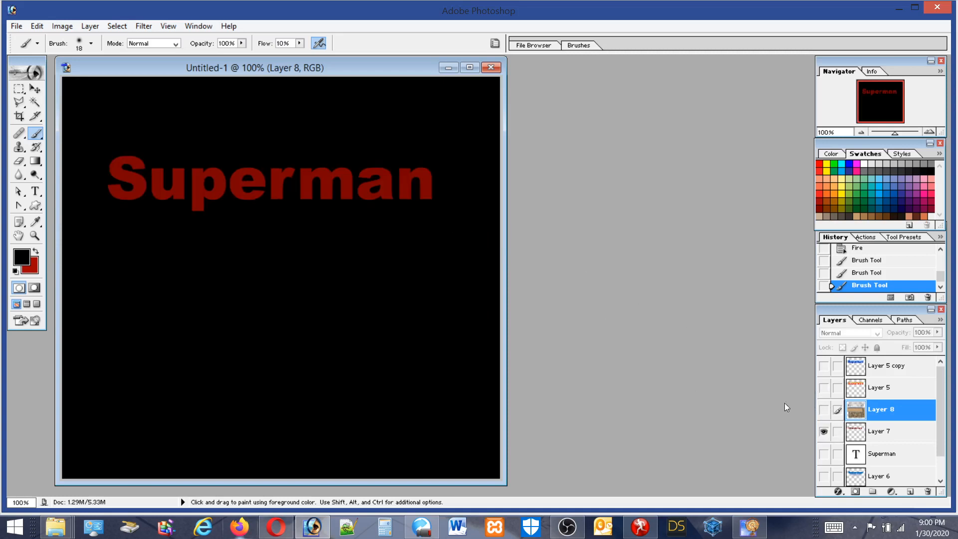
{"action": "left_click", "coordinate": [823, 432]}
{"action": "left_click", "coordinate": [824, 454]}
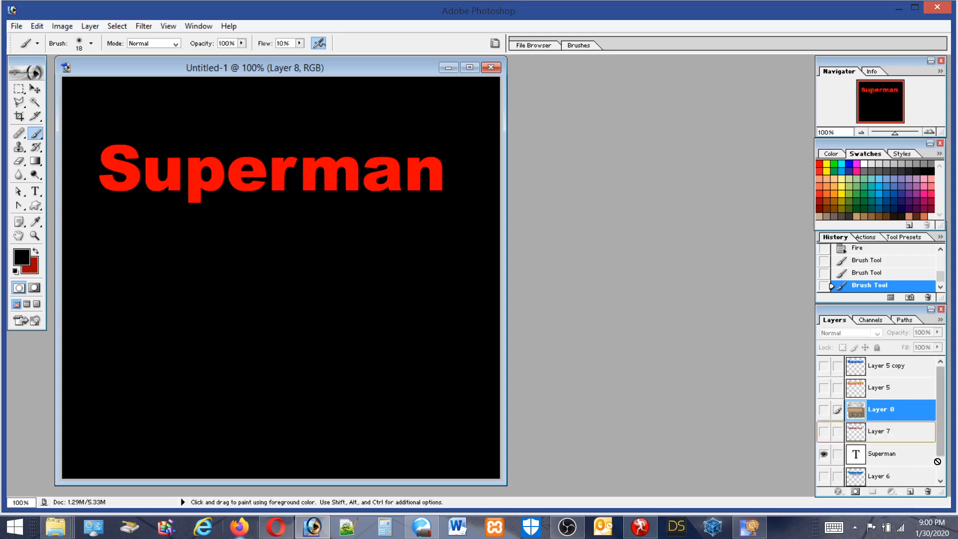
{"action": "left_click", "coordinate": [873, 475]}
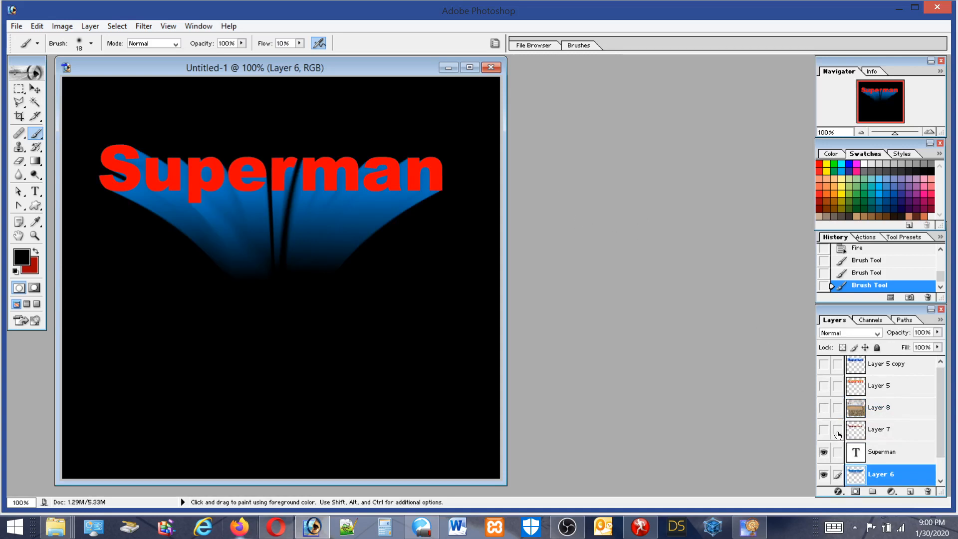
{"action": "left_click", "coordinate": [897, 483], "text": "ctrl"}
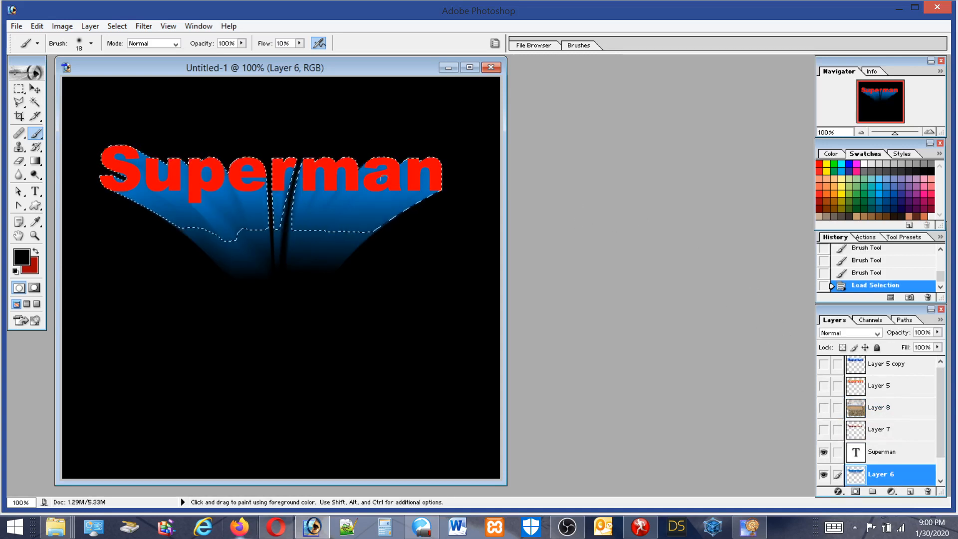
Try the Eye Candy 5: Nature Rust filter with its preset settings on Layer 6's blue rays and undo it
{"action": "left_click", "coordinate": [143, 26]}
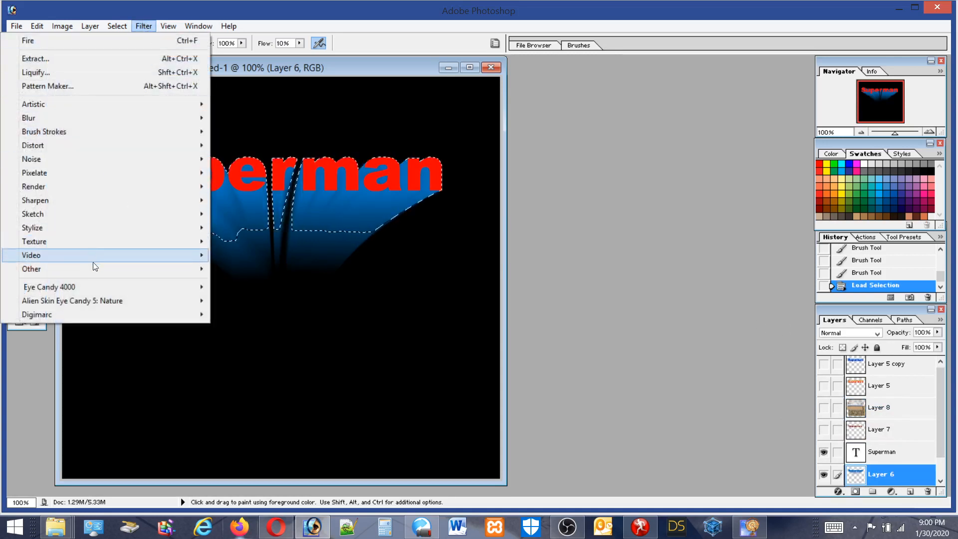
{"action": "mouse_move", "coordinate": [71, 296]}
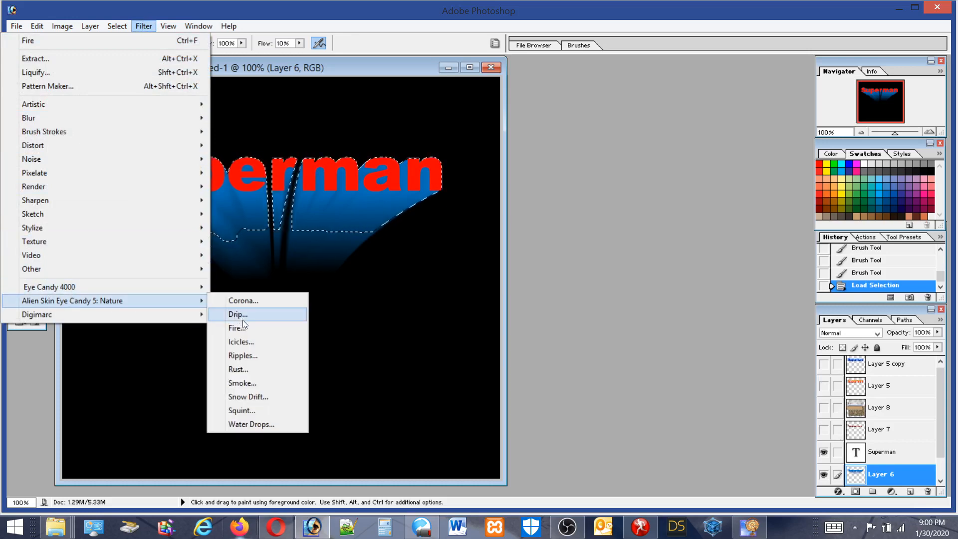
{"action": "left_click", "coordinate": [239, 369]}
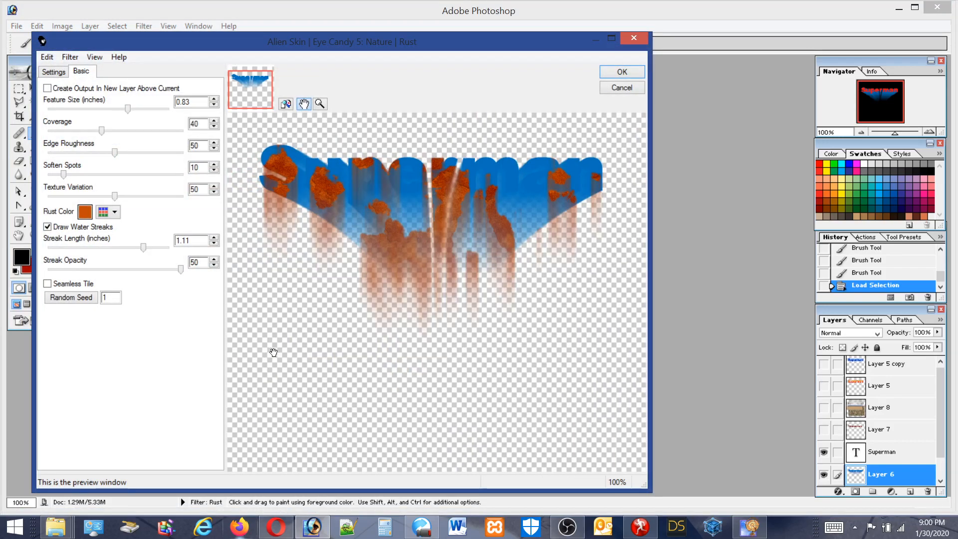
{"action": "left_click", "coordinate": [626, 72]}
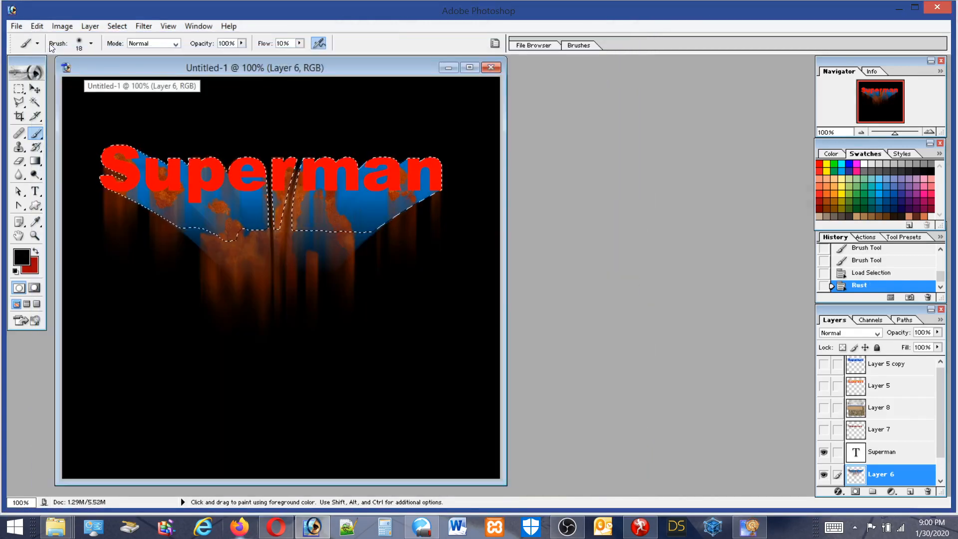
{"action": "left_click", "coordinate": [16, 26]}
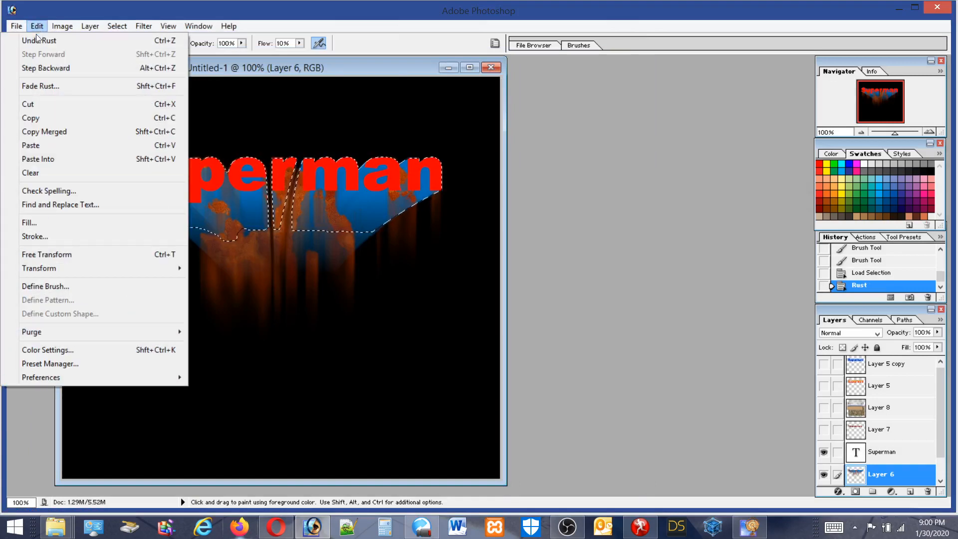
{"action": "left_click", "coordinate": [38, 40]}
Try the Eye Candy 5: Nature Ripples filter on Layer 6's blue rays and undo it
{"action": "left_click", "coordinate": [145, 27]}
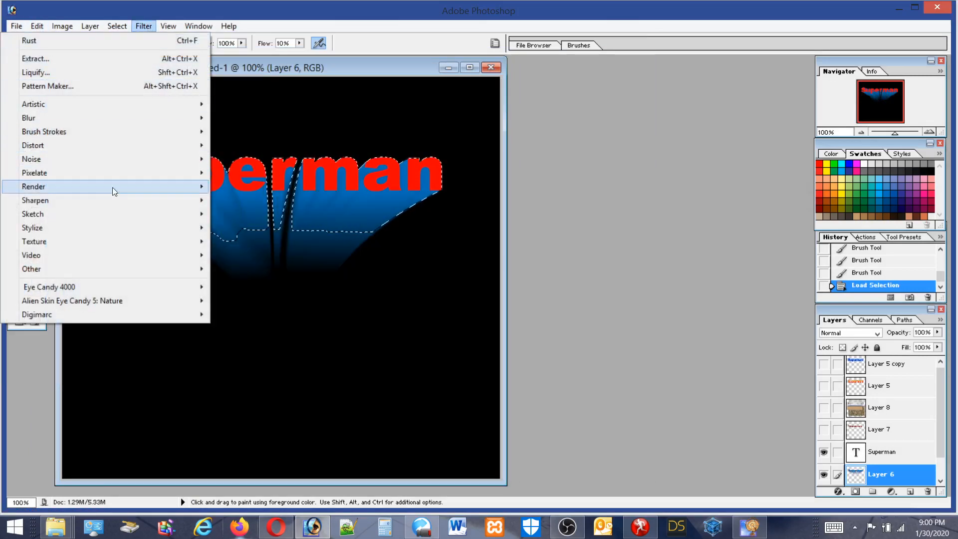
{"action": "mouse_move", "coordinate": [76, 298]}
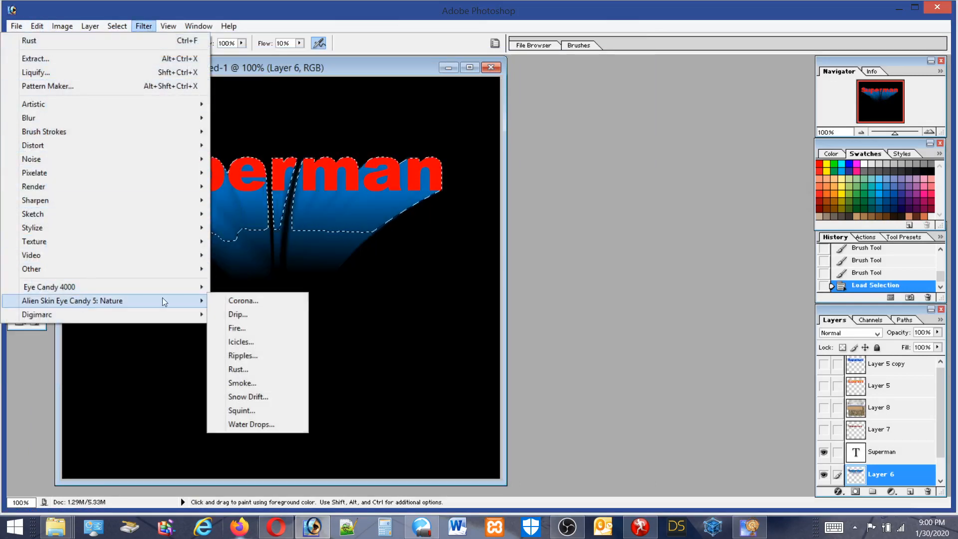
{"action": "left_click", "coordinate": [243, 355]}
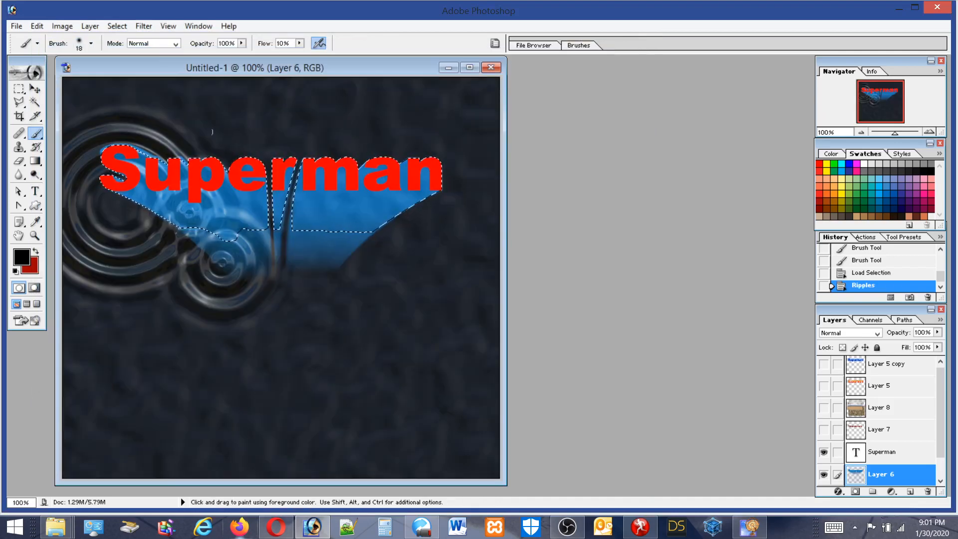
{"action": "left_click", "coordinate": [139, 25]}
{"action": "mouse_move", "coordinate": [49, 32]}
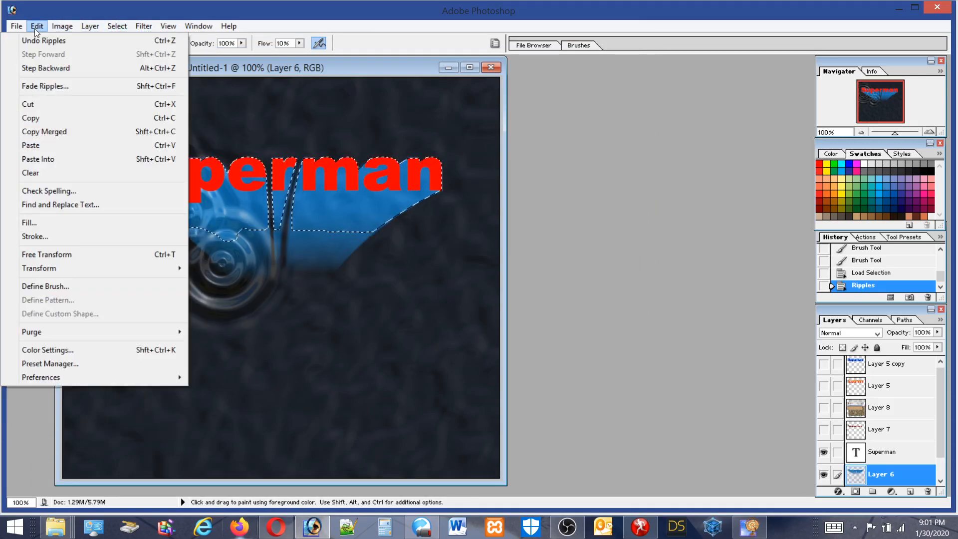
{"action": "left_click", "coordinate": [40, 41]}
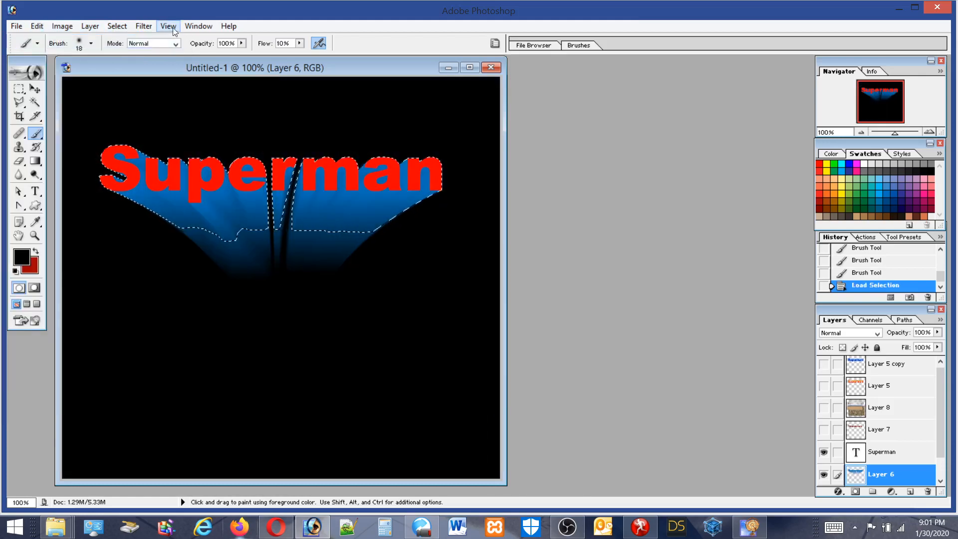
Try the Eye Candy 5: Nature Drip filter with its preset settings on Layer 6's blue rays
{"action": "left_click", "coordinate": [143, 26]}
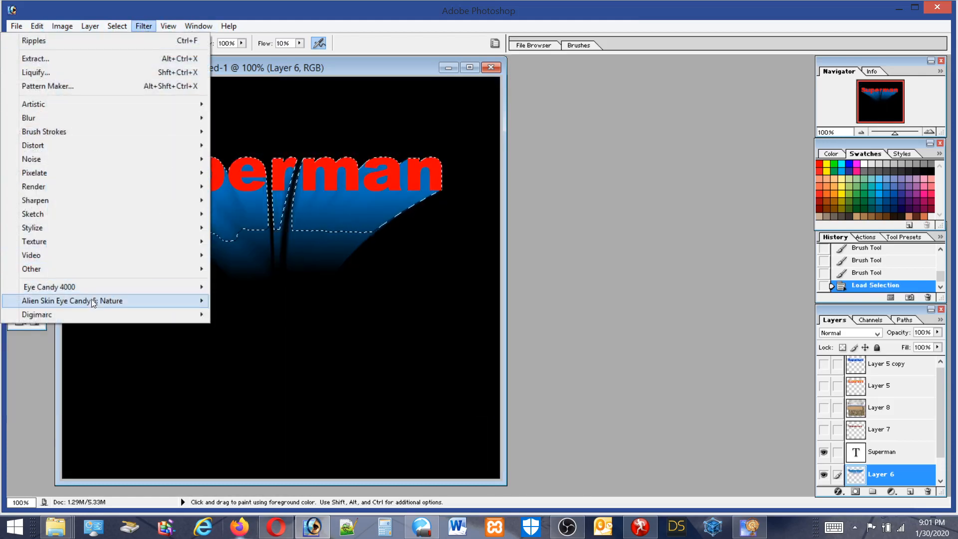
{"action": "mouse_move", "coordinate": [91, 301]}
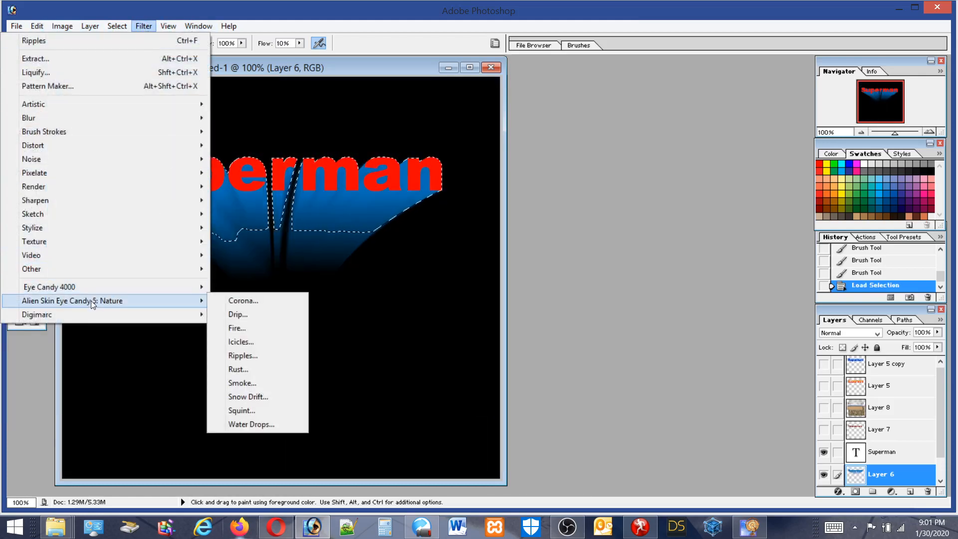
{"action": "left_click", "coordinate": [240, 315]}
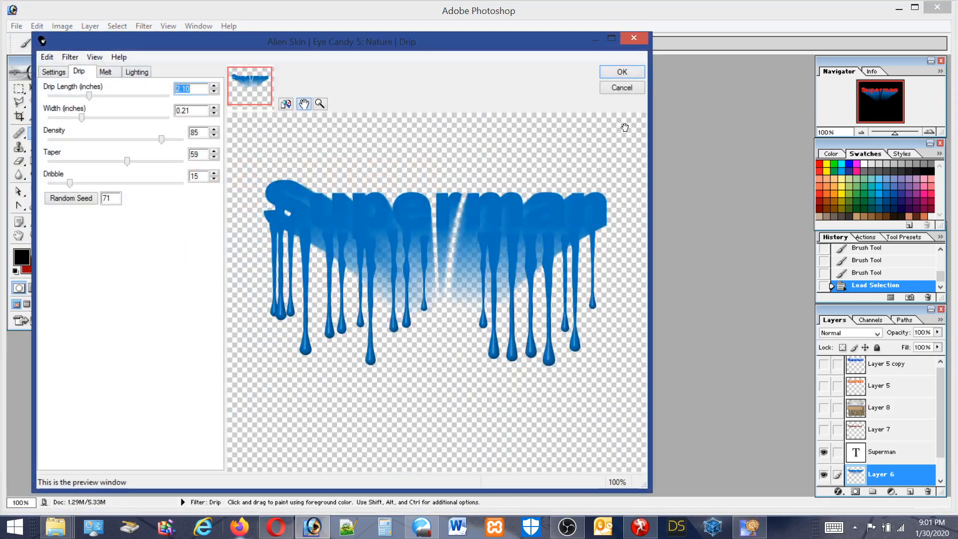
{"action": "left_click", "coordinate": [621, 72]}
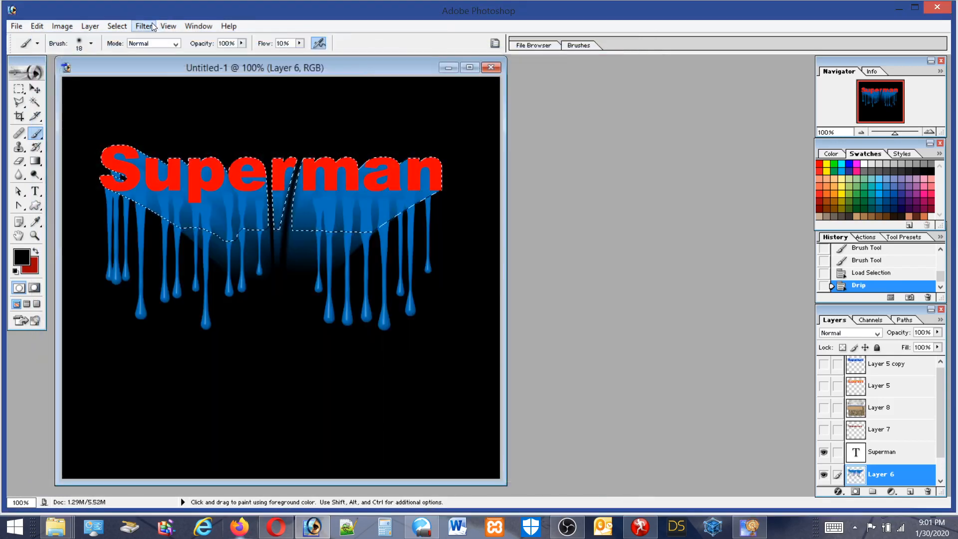
{"action": "left_click", "coordinate": [152, 25]}
{"action": "mouse_move", "coordinate": [114, 301]}
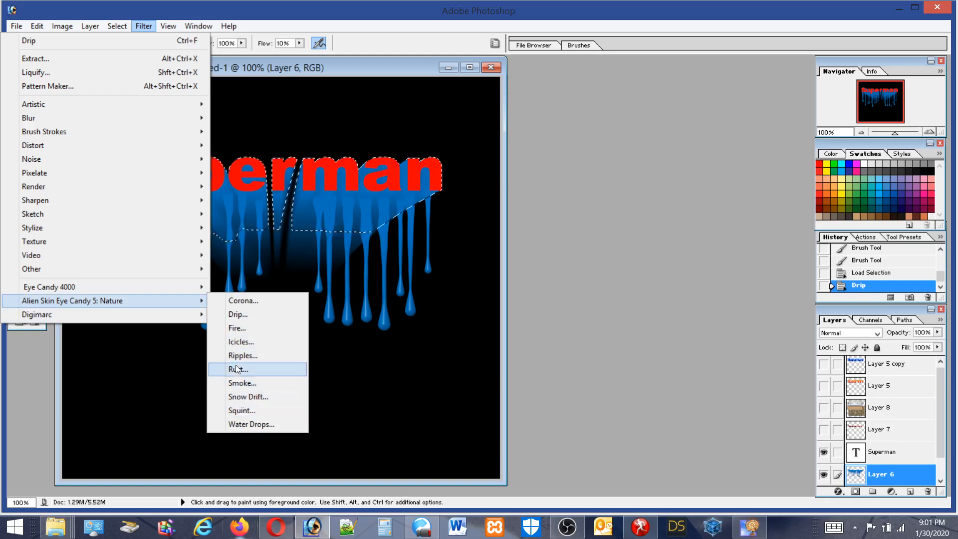
{"action": "left_click", "coordinate": [241, 410]}
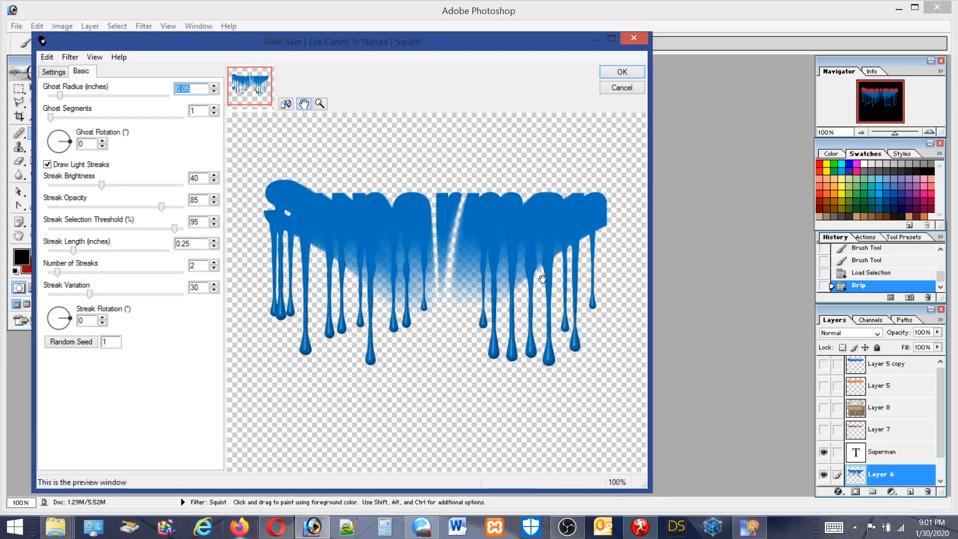
{"action": "left_click", "coordinate": [621, 88]}
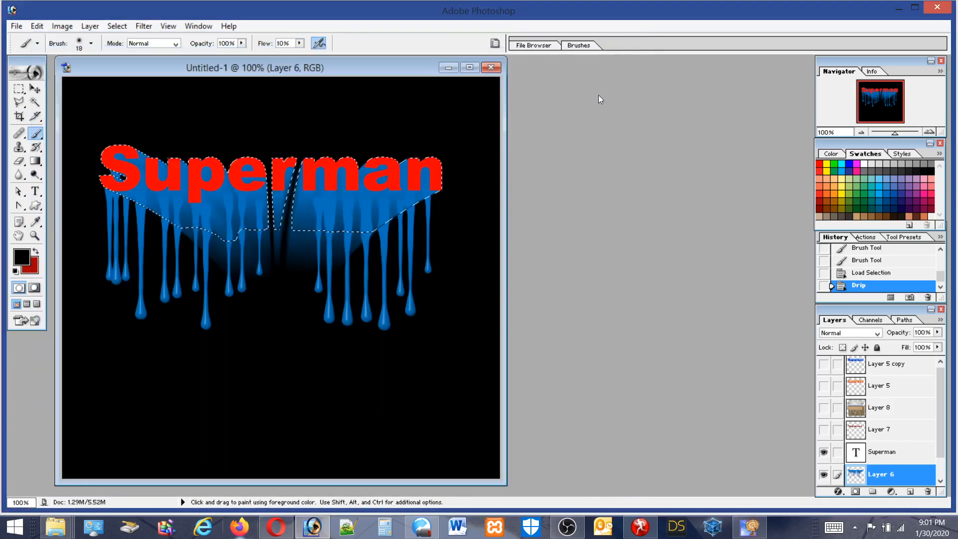
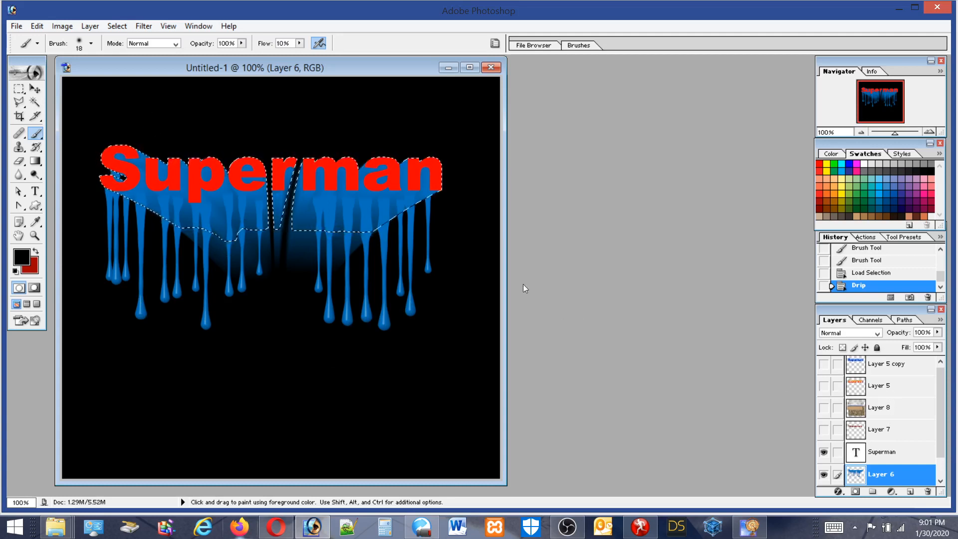
Undo the Drip filter on Layer 6's blue rays
{"action": "left_click", "coordinate": [20, 26]}
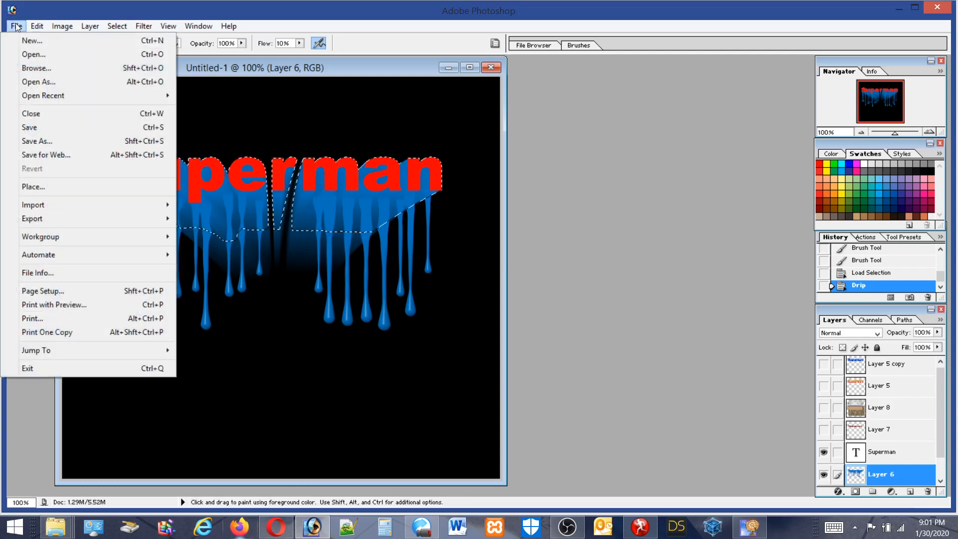
{"action": "mouse_move", "coordinate": [38, 29]}
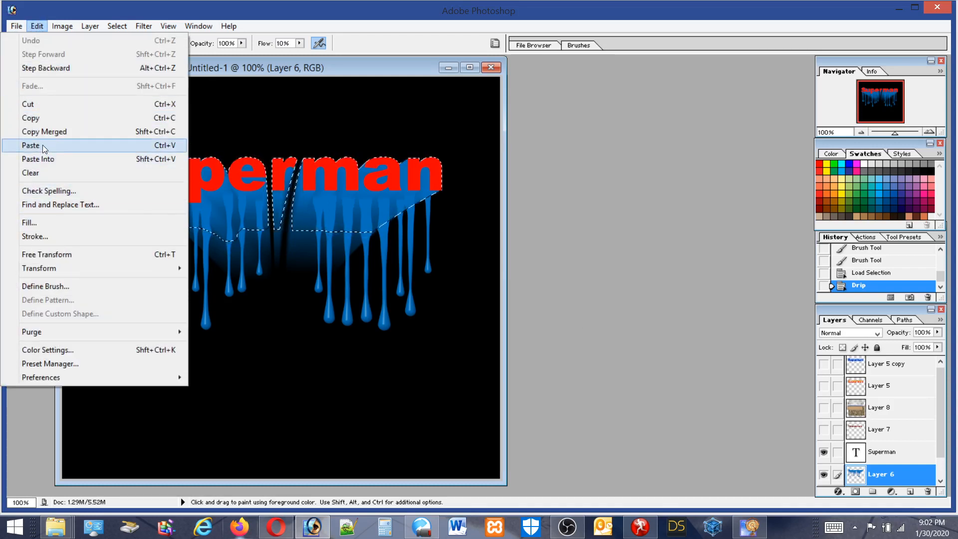
{"action": "left_click", "coordinate": [42, 69]}
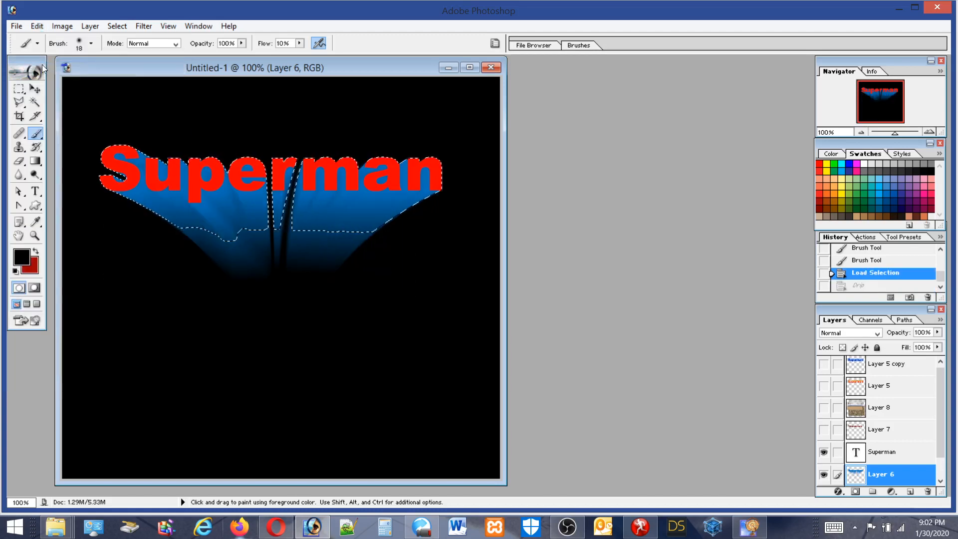
Deselect the blue rays and hide both Layer 6 and the Superman text layer
{"action": "left_click", "coordinate": [19, 89]}
{"action": "key", "text": "ctrl+d"}
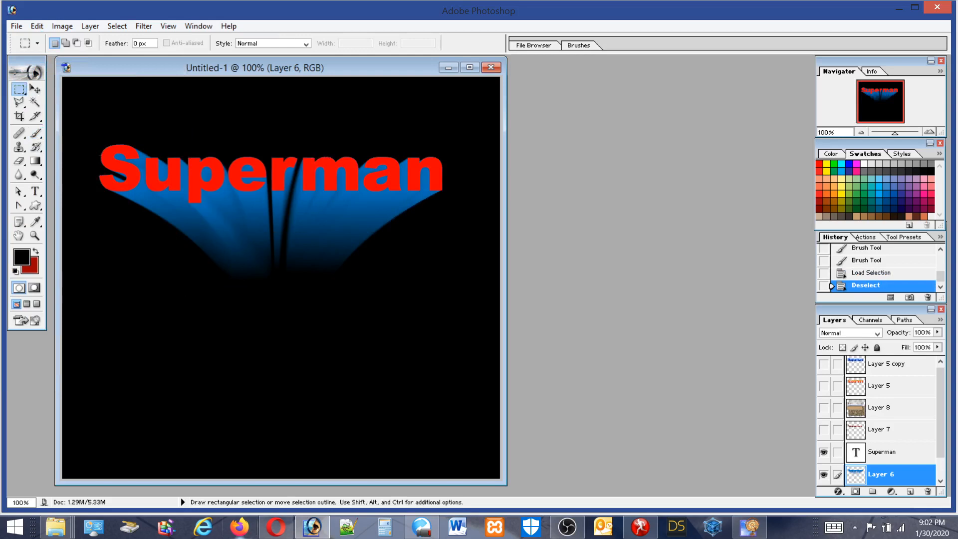
{"action": "left_click", "coordinate": [824, 474]}
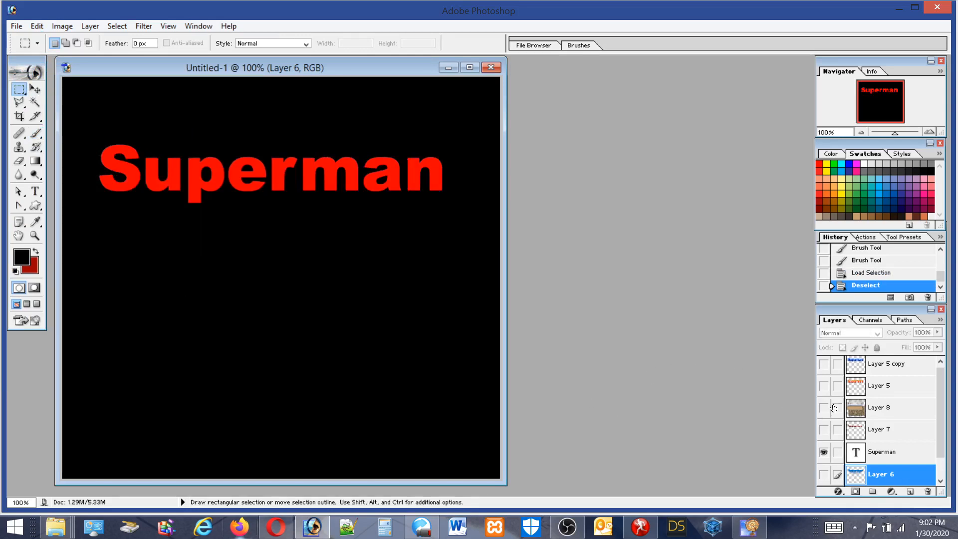
{"action": "left_click", "coordinate": [824, 451]}
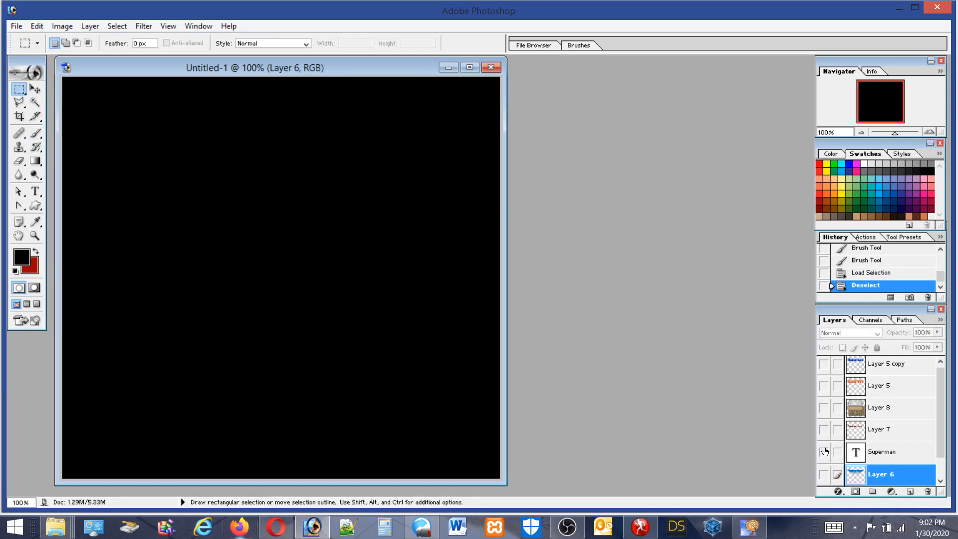
Add left-aligned green text "Horror" in Arial Black at 100.73 px and move it to the horizontal middle of the canvas
{"action": "left_click", "coordinate": [42, 193]}
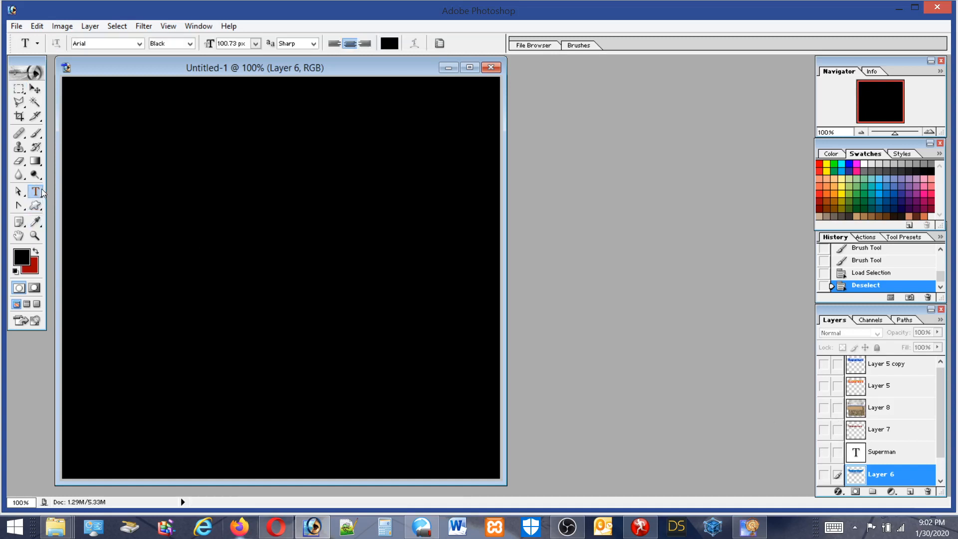
{"action": "left_click", "coordinate": [867, 193]}
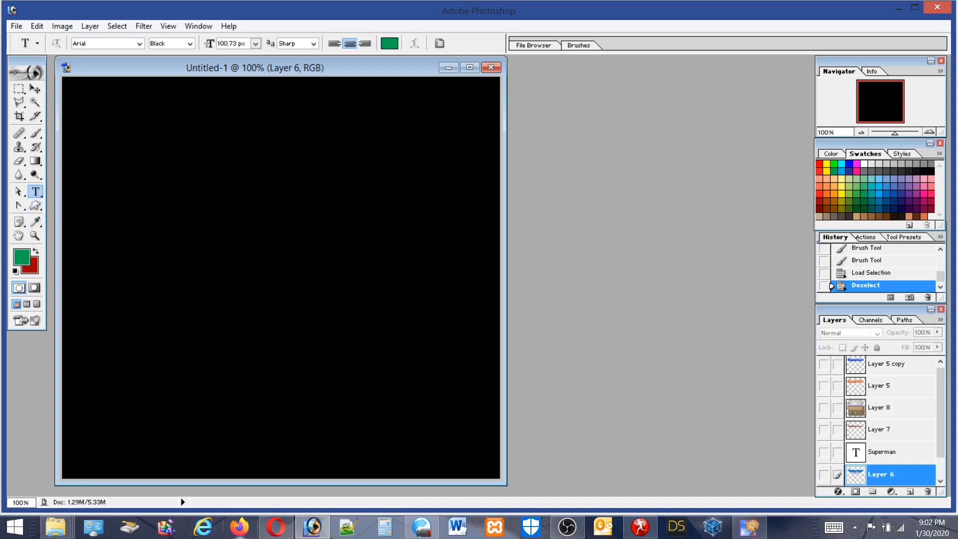
{"action": "left_click", "coordinate": [125, 266]}
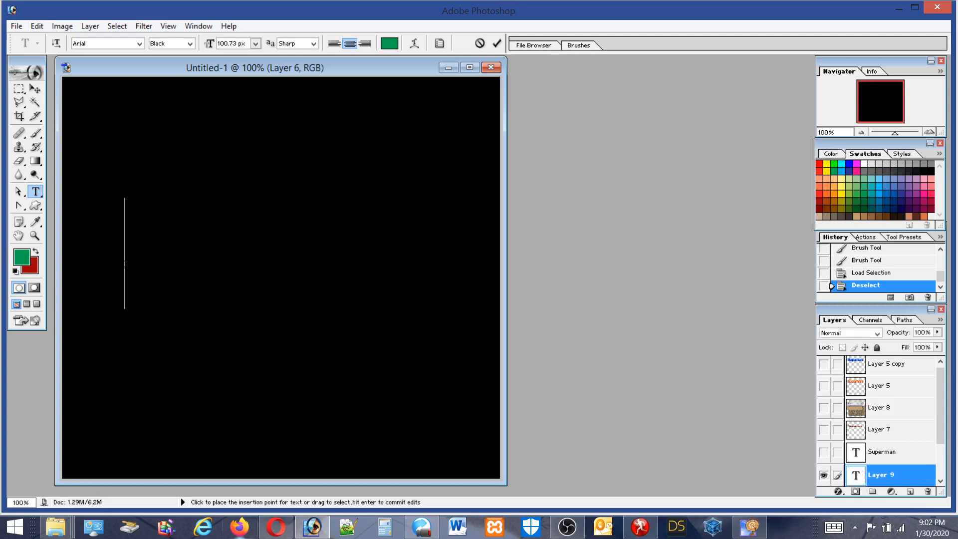
{"action": "type", "text": "Ho"}
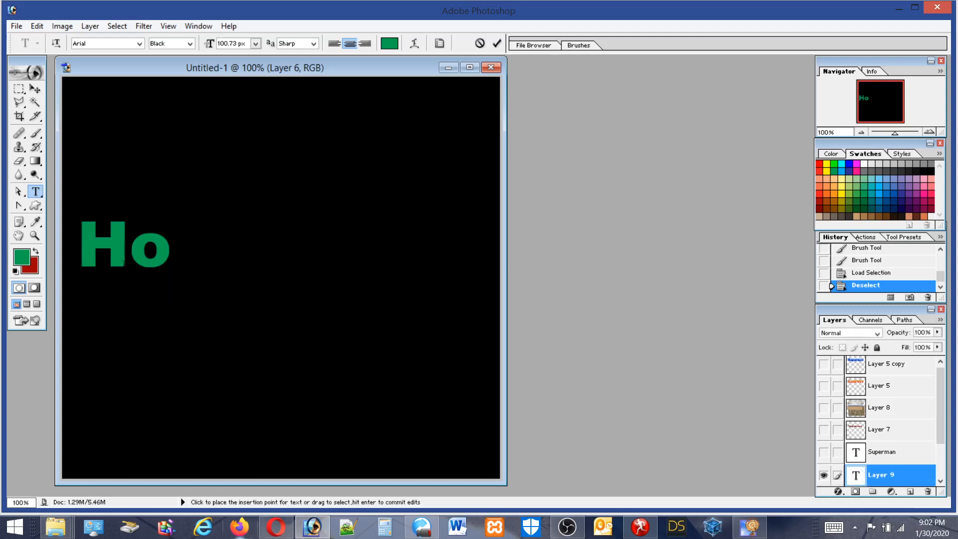
{"action": "type", "text": "rror"}
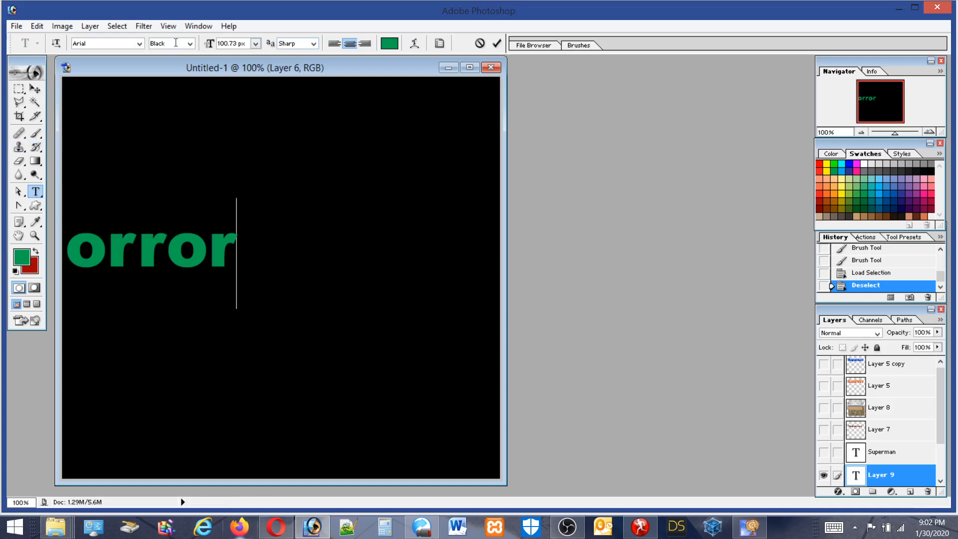
{"action": "left_click", "coordinate": [333, 43]}
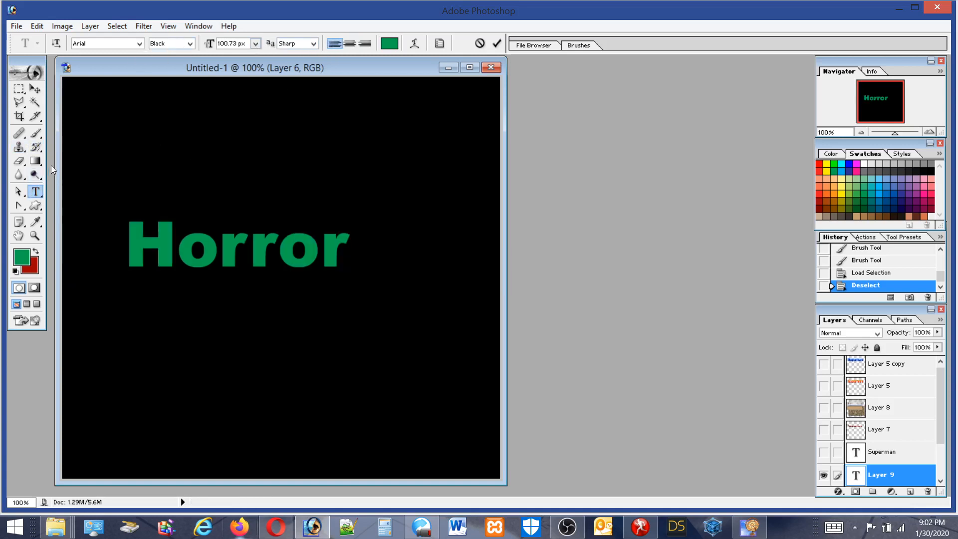
{"action": "left_click", "coordinate": [34, 89]}
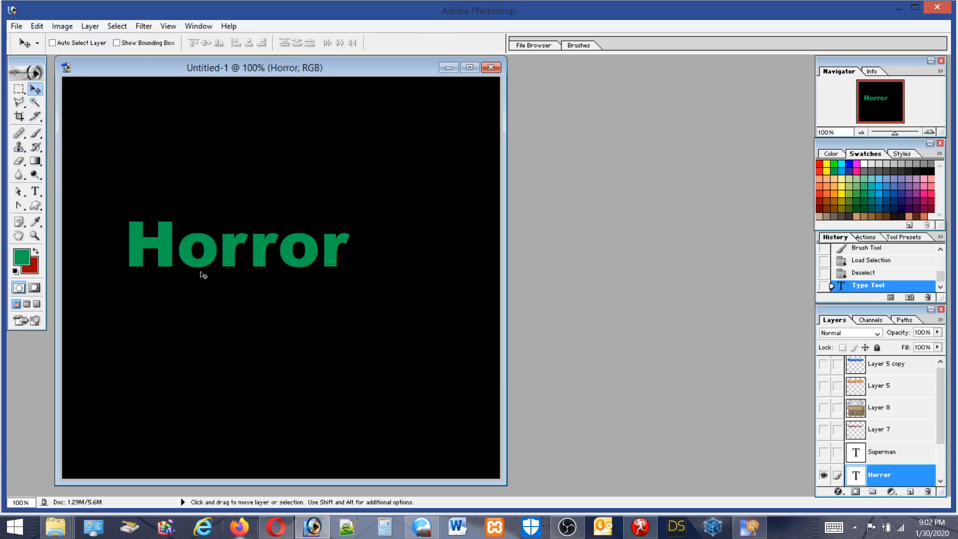
{"action": "left_click_drag", "start_coordinate": [223, 263], "coordinate": [257, 262]}
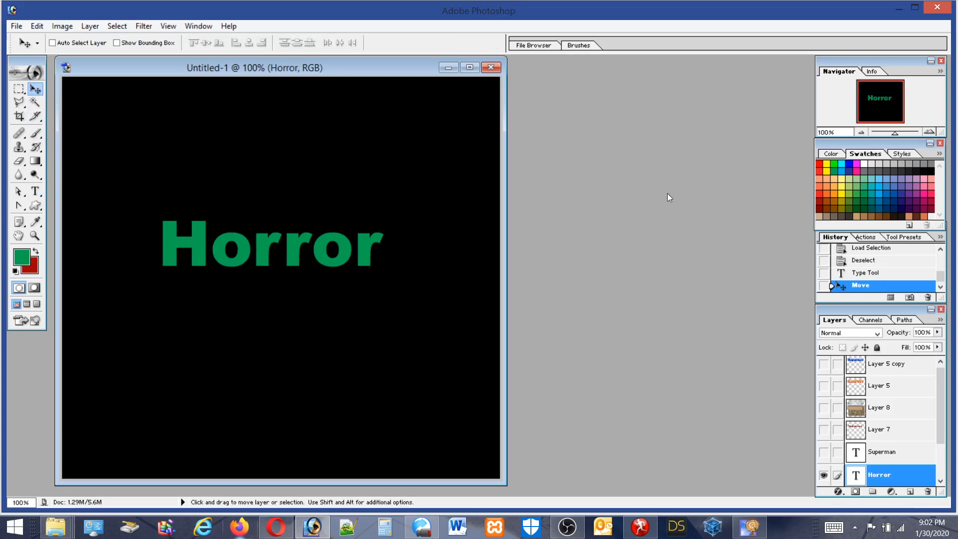
Load the Horror lettering as a selection and fill it with dark green on a new layer above the text
{"action": "left_click", "coordinate": [834, 164]}
{"action": "left_click", "coordinate": [877, 480], "text": "ctrl"}
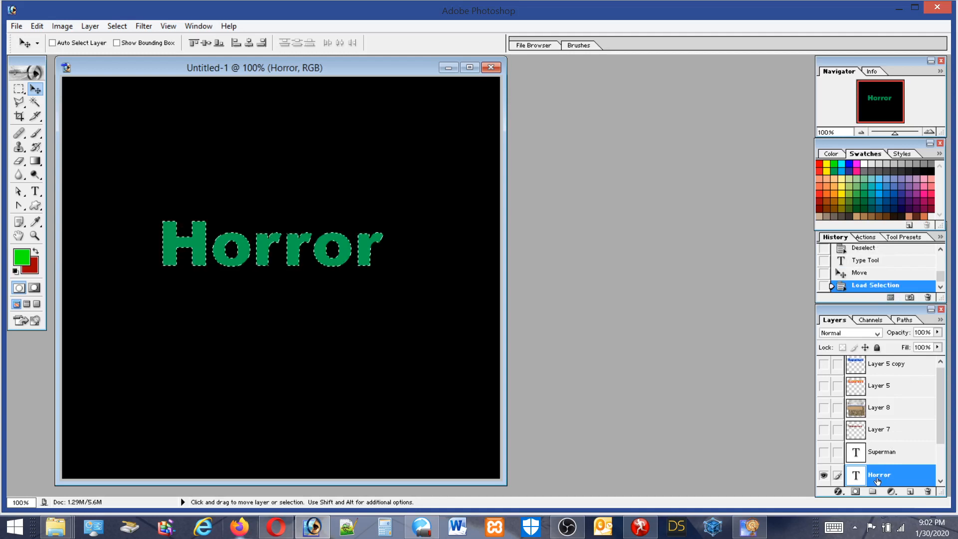
{"action": "left_click", "coordinate": [855, 201]}
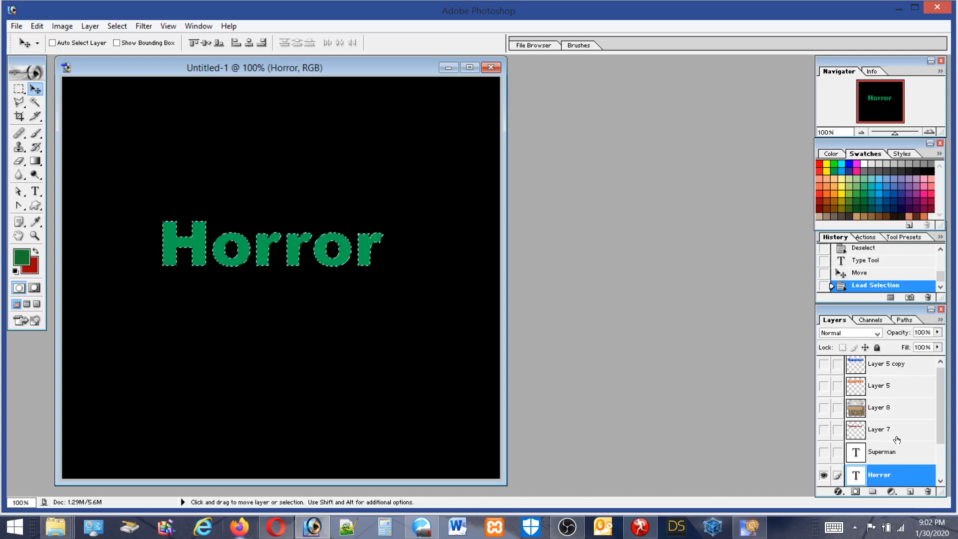
{"action": "scroll", "coordinate": [897, 449], "scroll_direction": "down", "scroll_amount": 2}
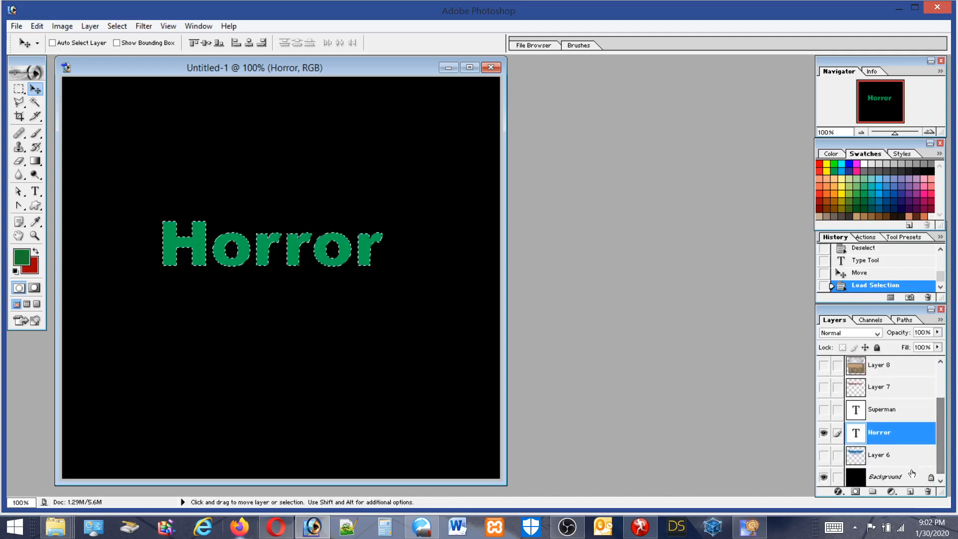
{"action": "left_click", "coordinate": [909, 492]}
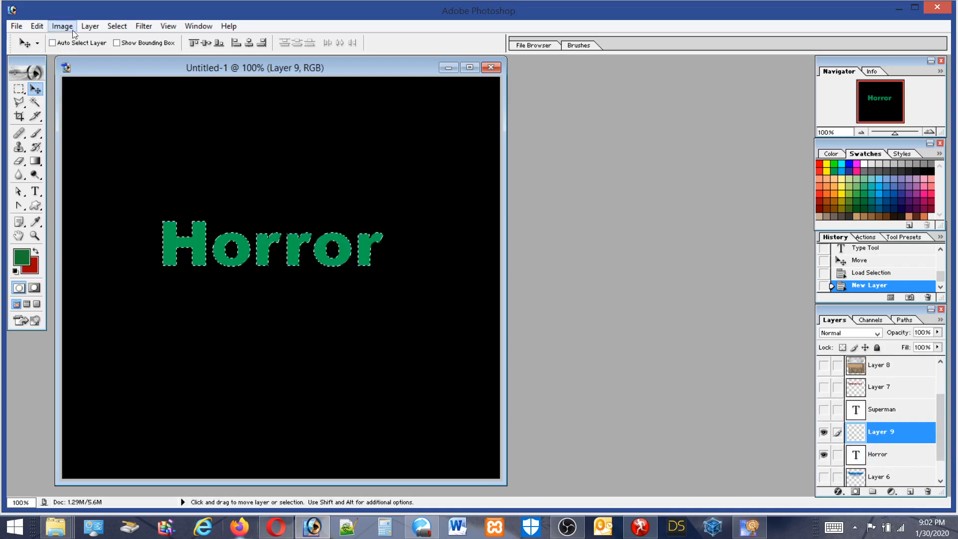
{"action": "left_click", "coordinate": [37, 26]}
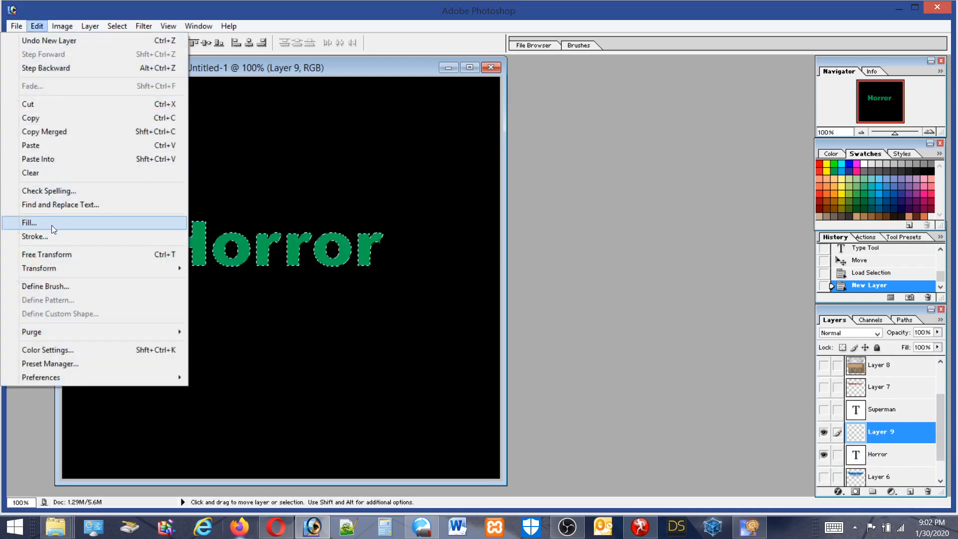
{"action": "left_click", "coordinate": [50, 226]}
{"action": "left_click", "coordinate": [553, 215]}
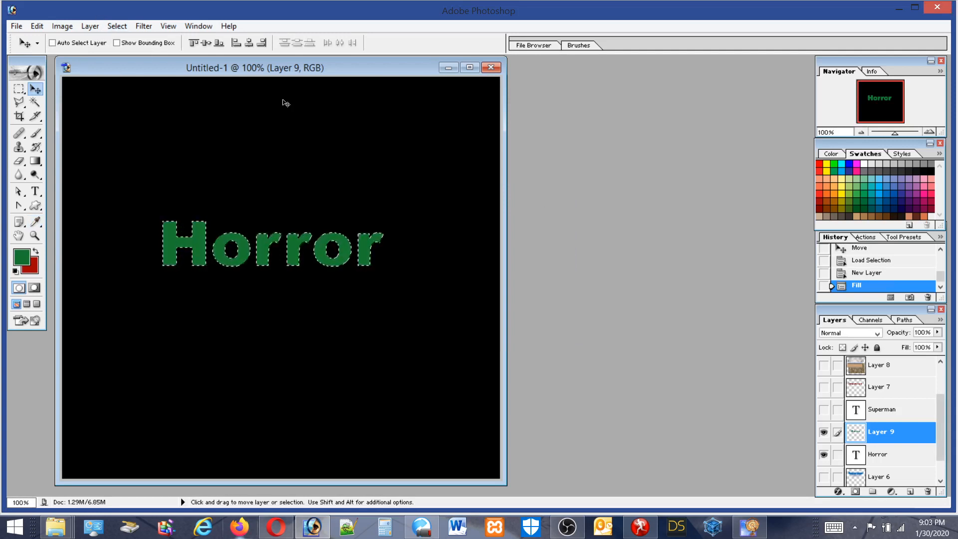
Set the foreground colour to bright green and apply the Eye Candy 5: Nature Drip filter with its preset settings to Layer 9's Horror lettering
{"action": "left_click", "coordinate": [834, 164]}
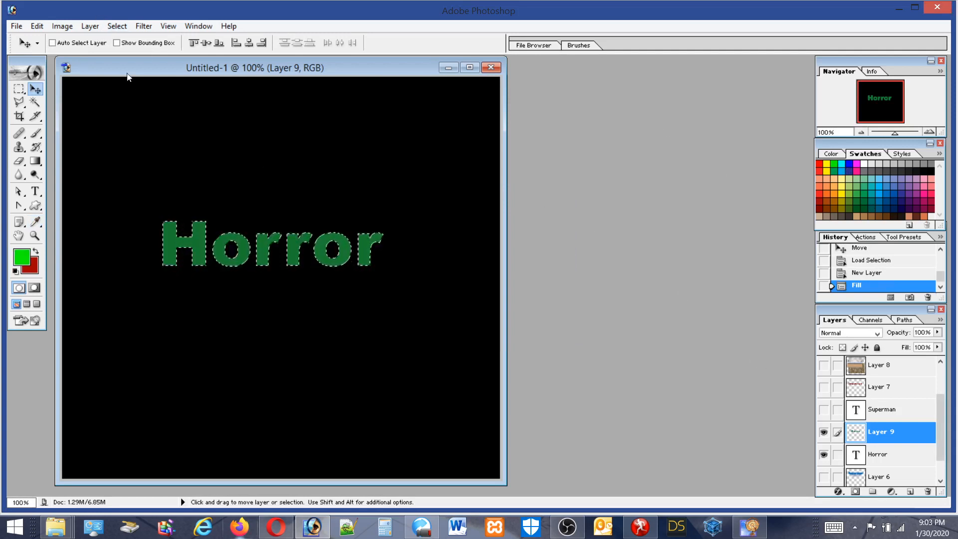
{"action": "left_click", "coordinate": [144, 26]}
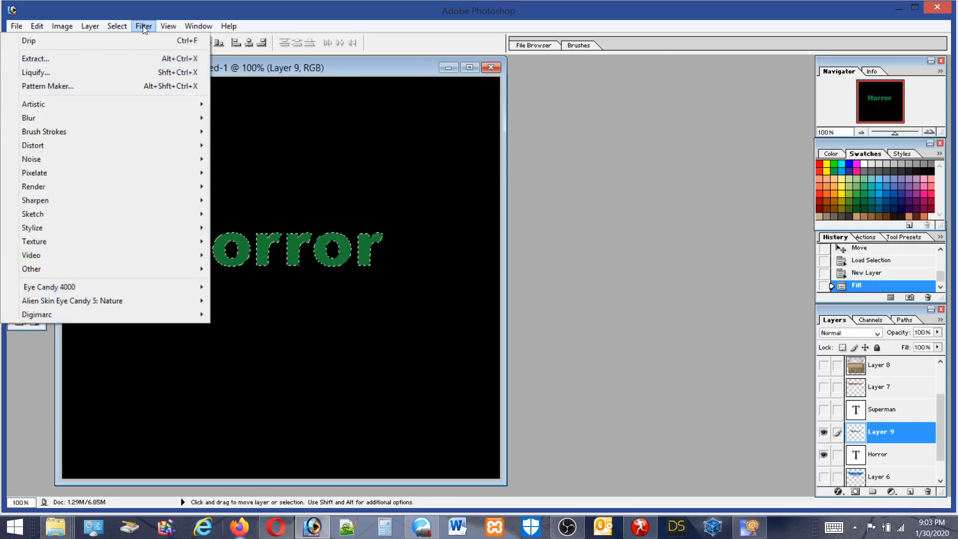
{"action": "mouse_move", "coordinate": [64, 302]}
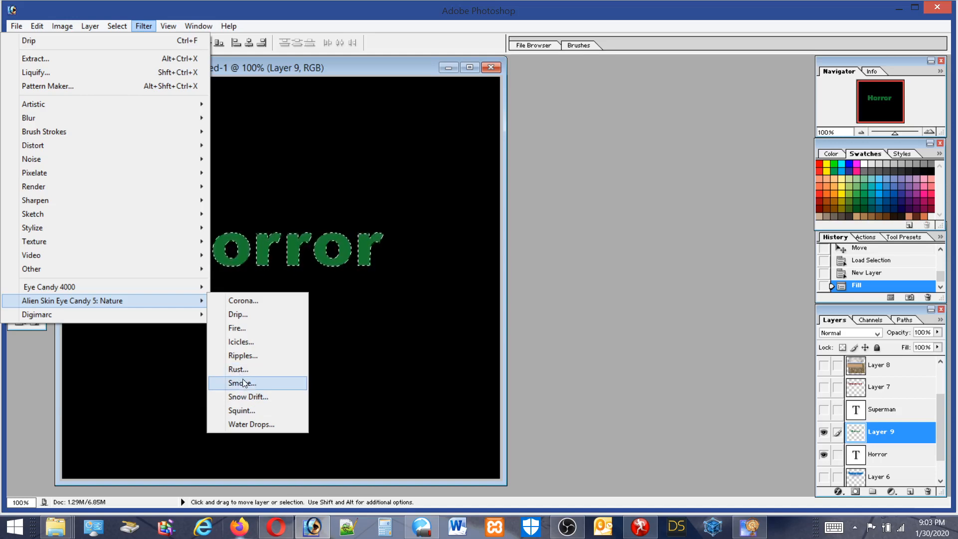
{"action": "left_click", "coordinate": [241, 317]}
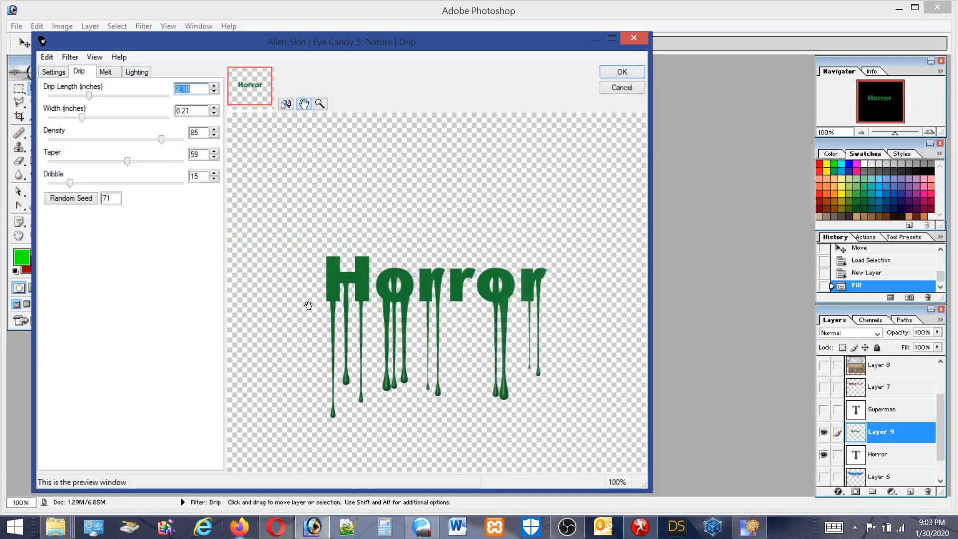
{"action": "left_click", "coordinate": [616, 71]}
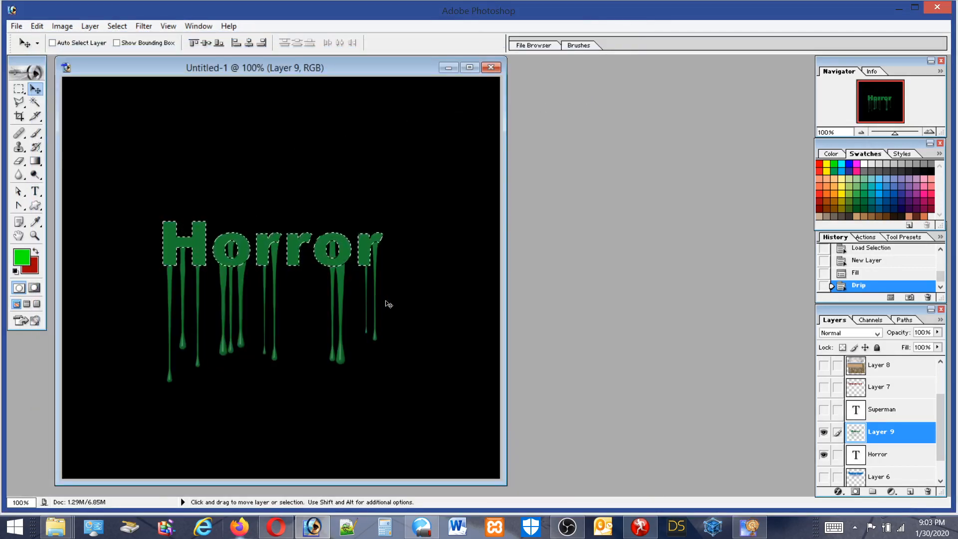
Invert the selection so it covers everything outside the original Horror letter shapes
{"action": "left_click", "coordinate": [117, 26]}
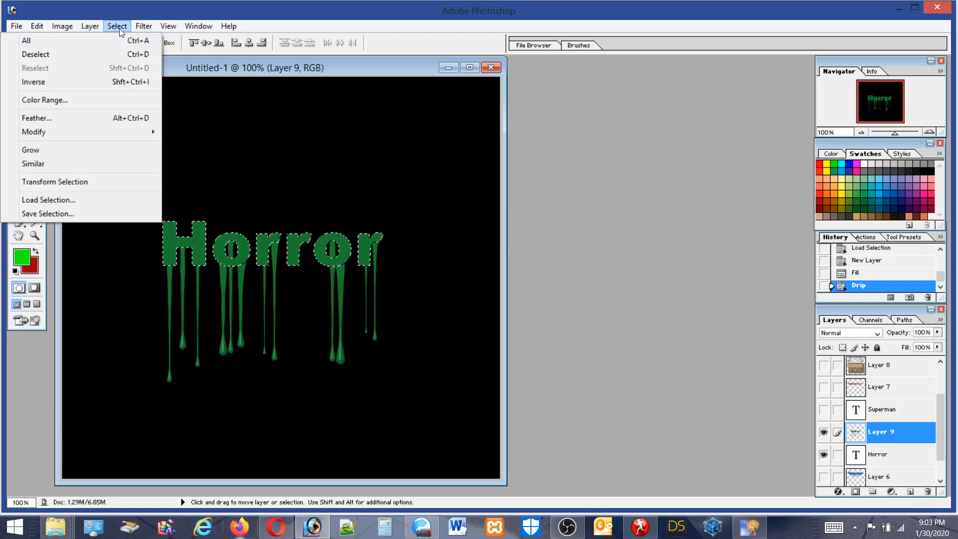
{"action": "left_click", "coordinate": [90, 82]}
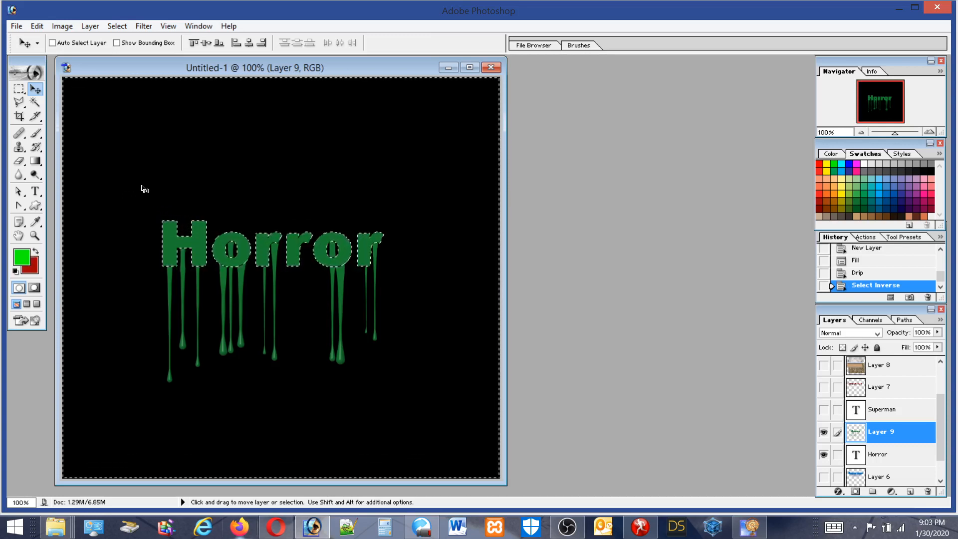
Reduce the selection to only the drips hanging from the Horror letters on Layer 9
{"action": "left_click", "coordinate": [34, 103]}
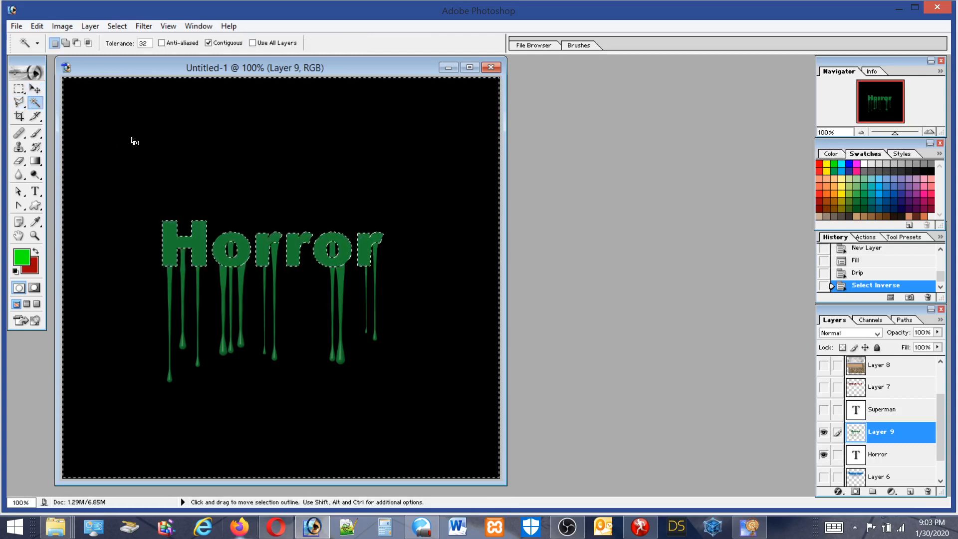
{"action": "left_click", "coordinate": [166, 154]}
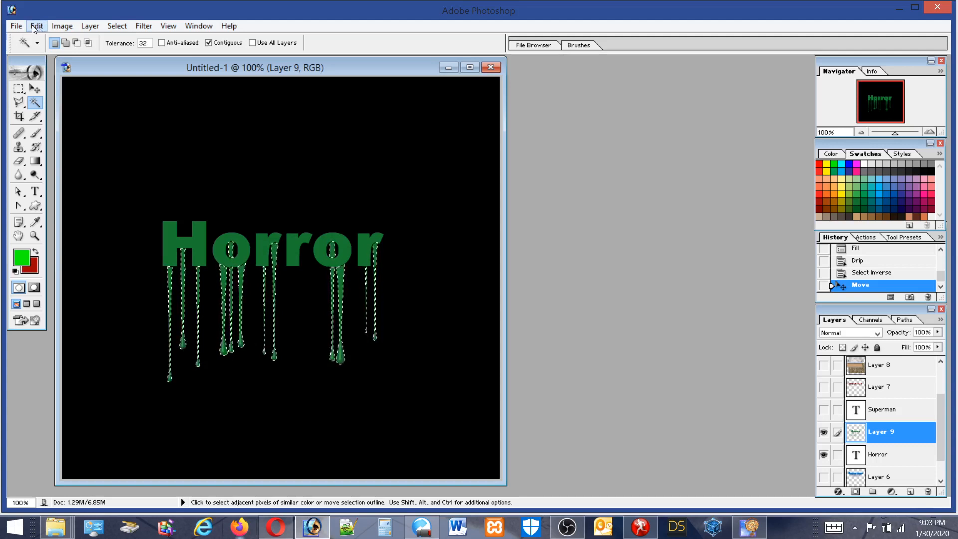
{"action": "left_click", "coordinate": [61, 26]}
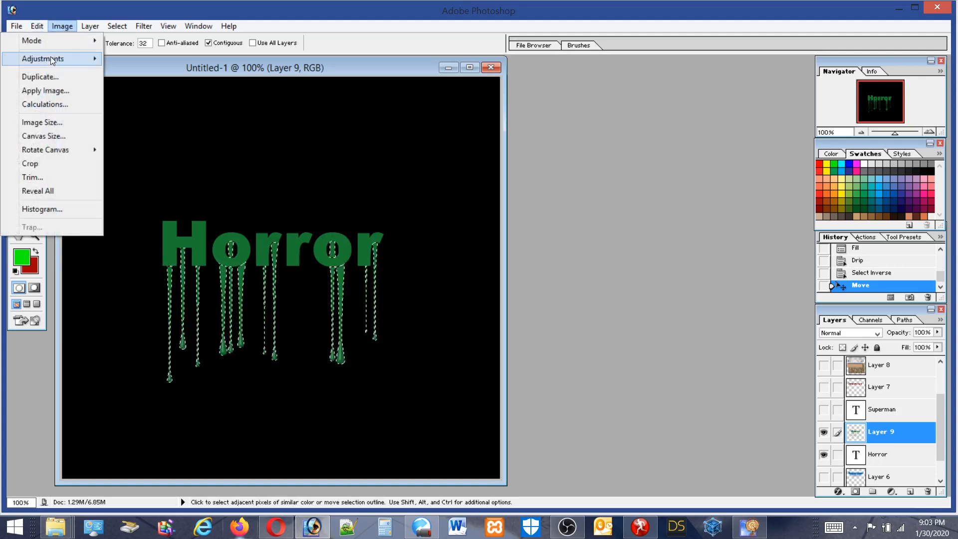
{"action": "mouse_move", "coordinate": [49, 59]}
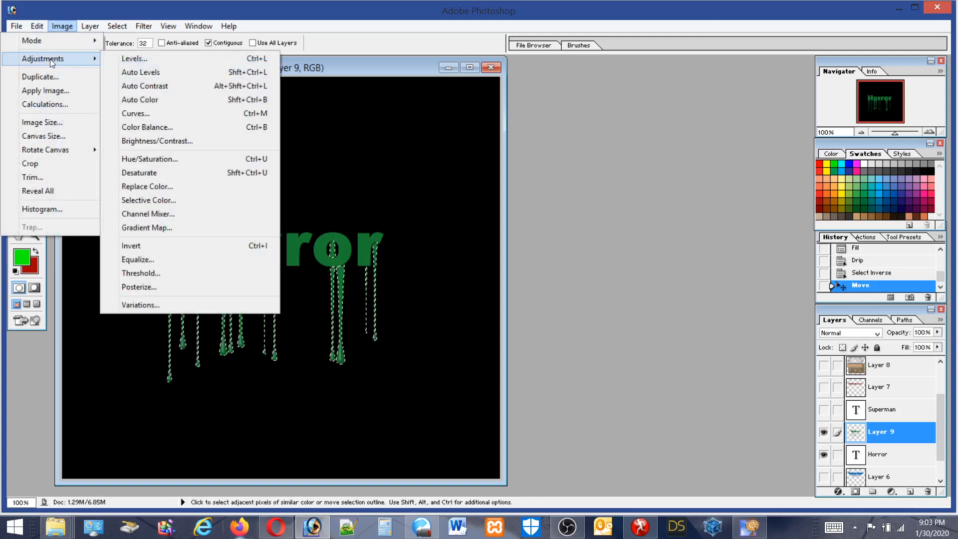
{"action": "left_click", "coordinate": [148, 138]}
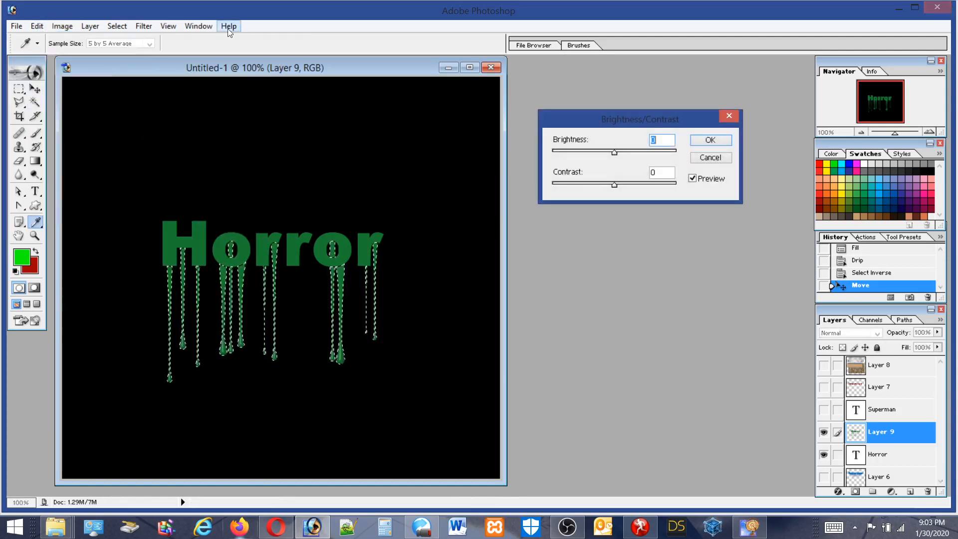
{"action": "left_click", "coordinate": [715, 160]}
Hide the selection outline around the drips while keeping them selected
{"action": "left_click", "coordinate": [167, 26]}
{"action": "mouse_move", "coordinate": [102, 44]}
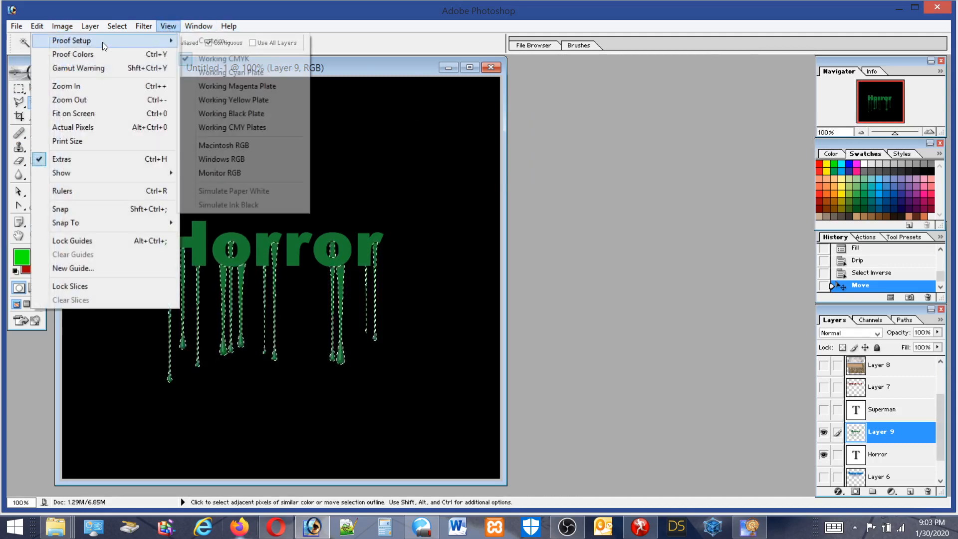
{"action": "left_click", "coordinate": [62, 159]}
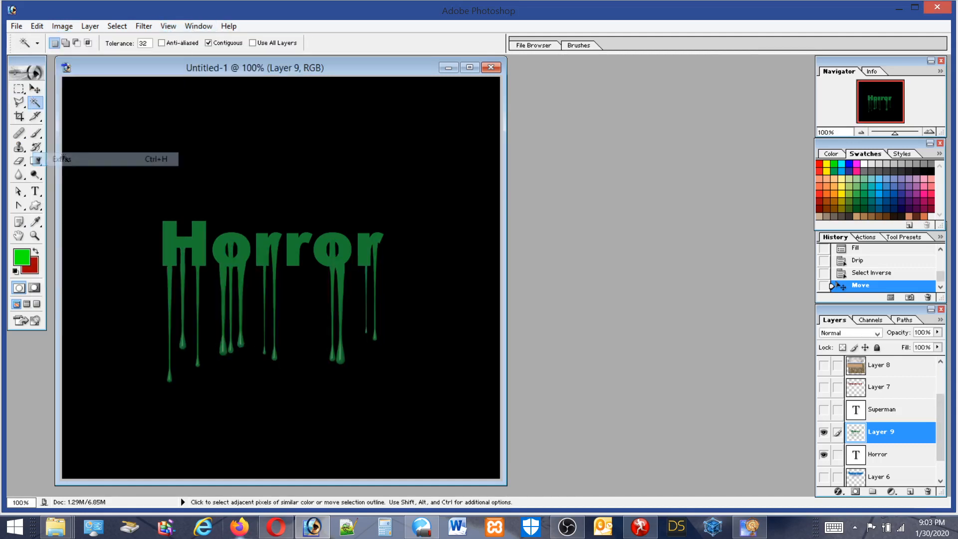
Apply Hue/Saturation to the selected drips, shifting the hue toward yellow-green and setting Saturation to +71
{"action": "left_click", "coordinate": [62, 26]}
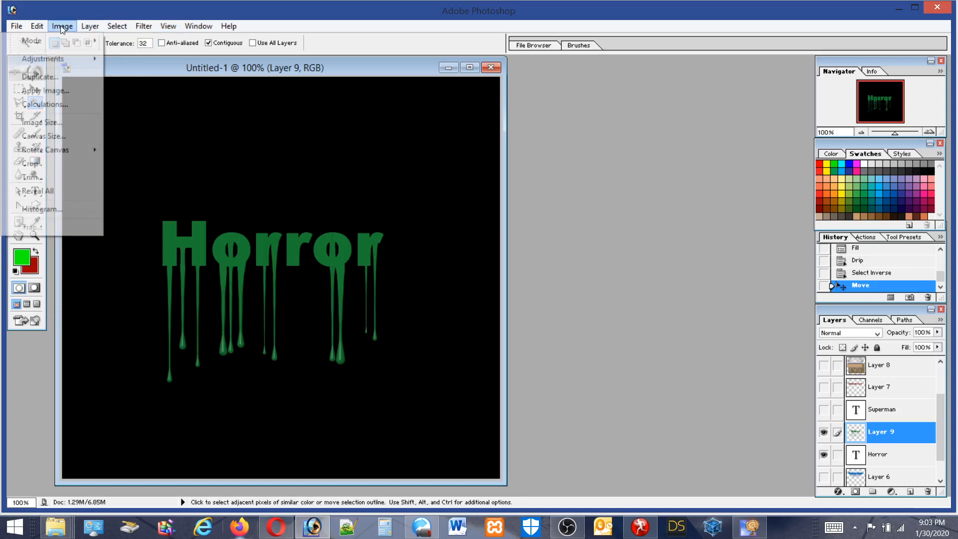
{"action": "mouse_move", "coordinate": [62, 59]}
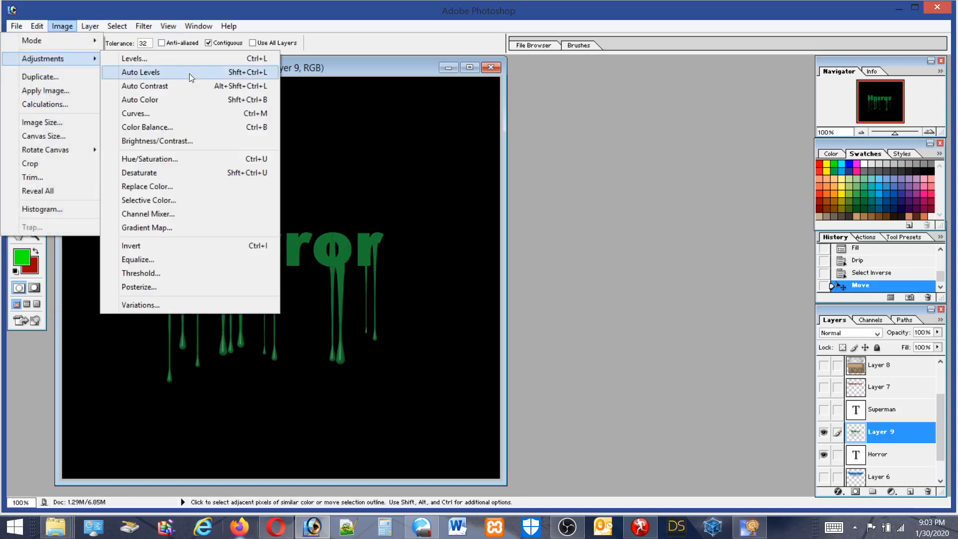
{"action": "left_click", "coordinate": [150, 158]}
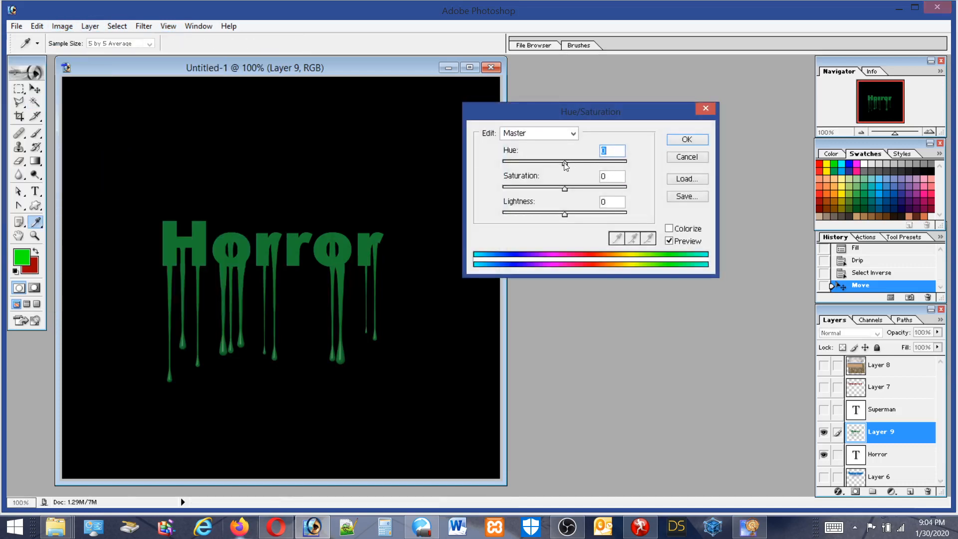
{"action": "left_click_drag", "start_coordinate": [564, 162], "coordinate": [608, 186]}
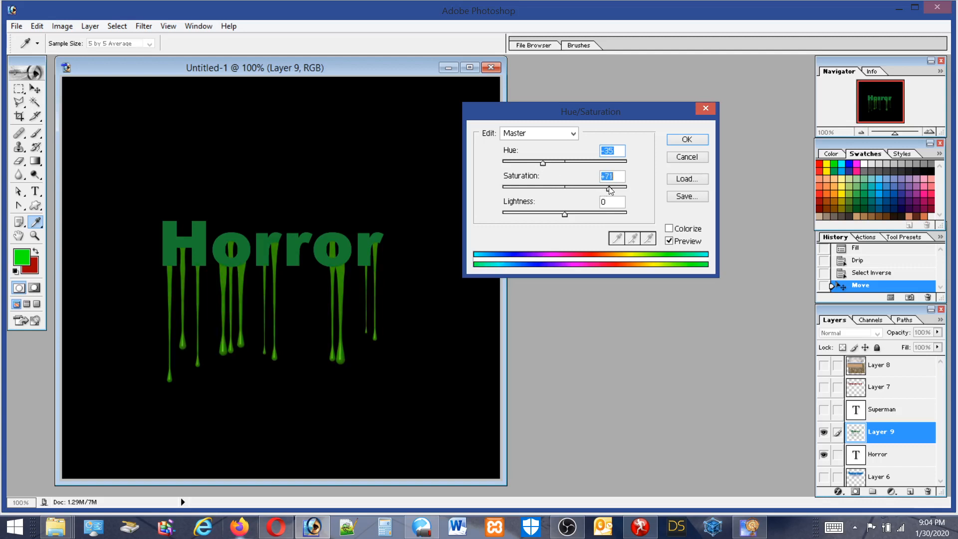
{"action": "left_click_drag", "start_coordinate": [544, 164], "coordinate": [546, 163]}
{"action": "left_click", "coordinate": [687, 141]}
{"action": "key", "text": "w"}
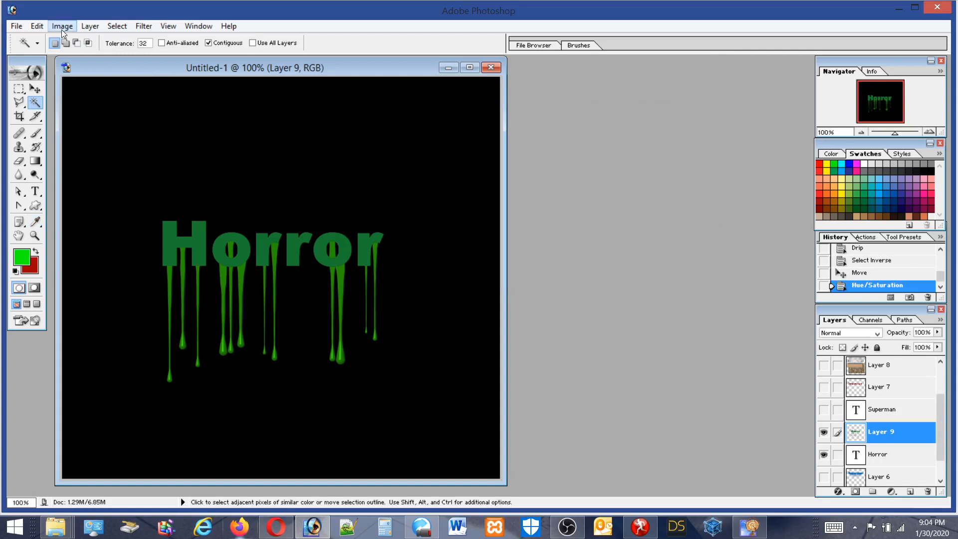
Apply Brightness/Contrast to the selected drips with Brightness 0 and Contrast +45
{"action": "left_click", "coordinate": [62, 26]}
{"action": "mouse_move", "coordinate": [44, 58]}
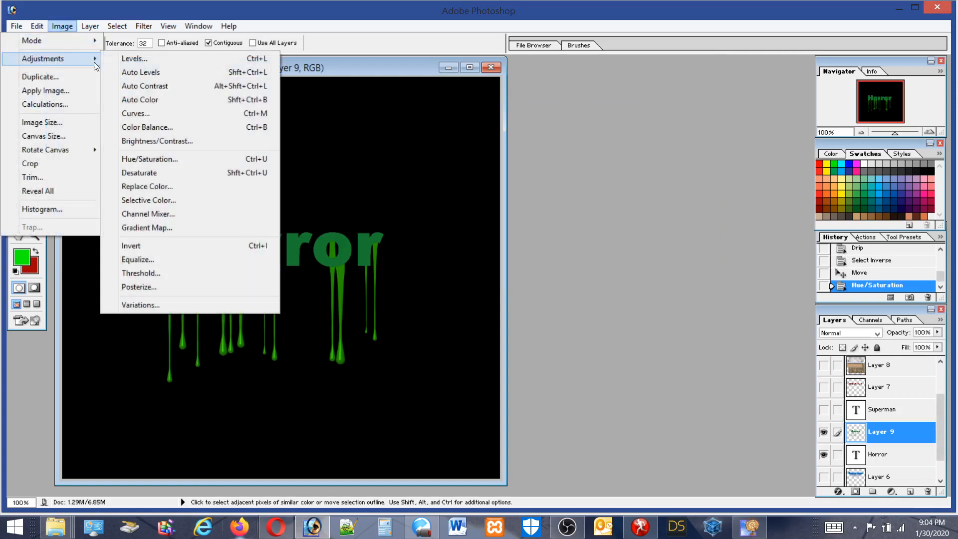
{"action": "left_click", "coordinate": [149, 140]}
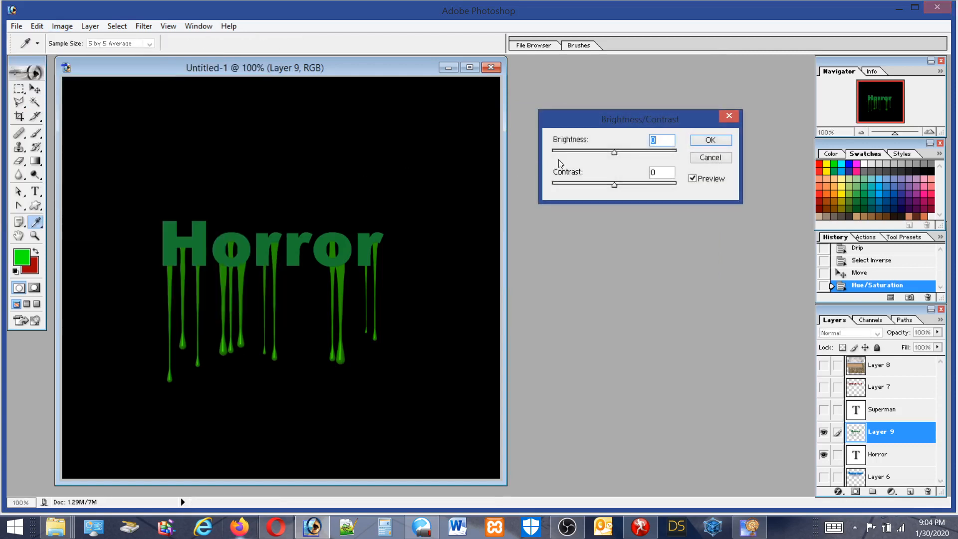
{"action": "left_click_drag", "start_coordinate": [612, 187], "coordinate": [653, 179]}
{"action": "left_click_drag", "start_coordinate": [655, 176], "coordinate": [642, 180]}
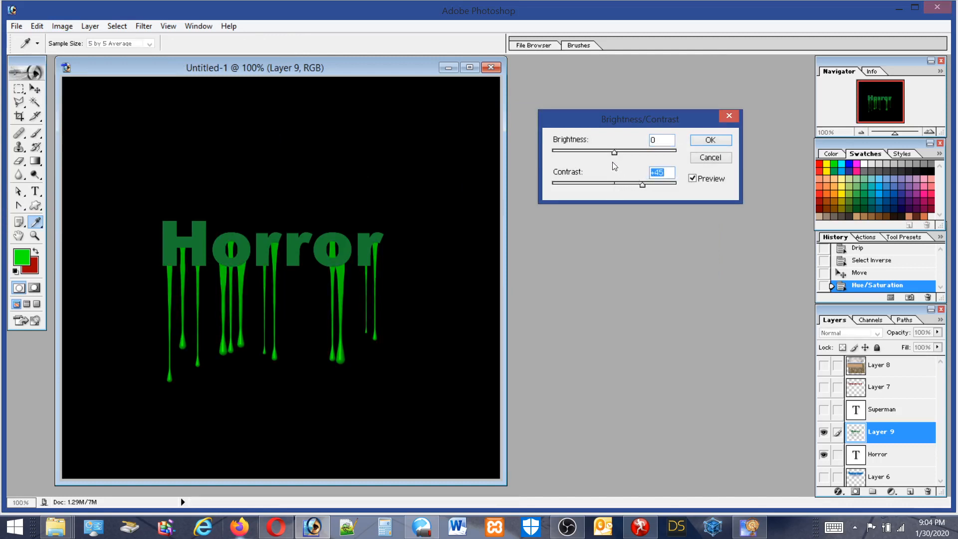
{"action": "left_click", "coordinate": [710, 141]}
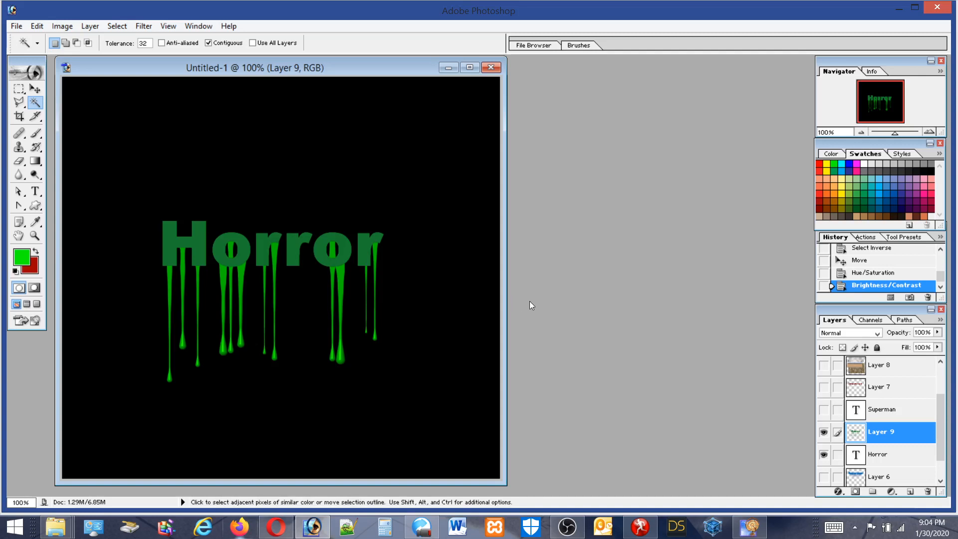
Invert the selection so it covers the Horror letters and everything else outside the drips
{"action": "left_click", "coordinate": [118, 26]}
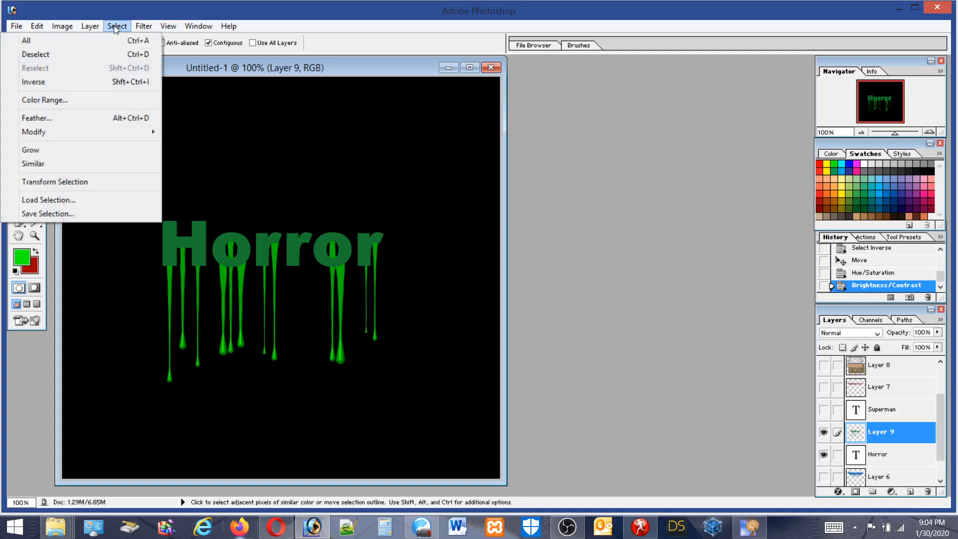
{"action": "left_click", "coordinate": [33, 82]}
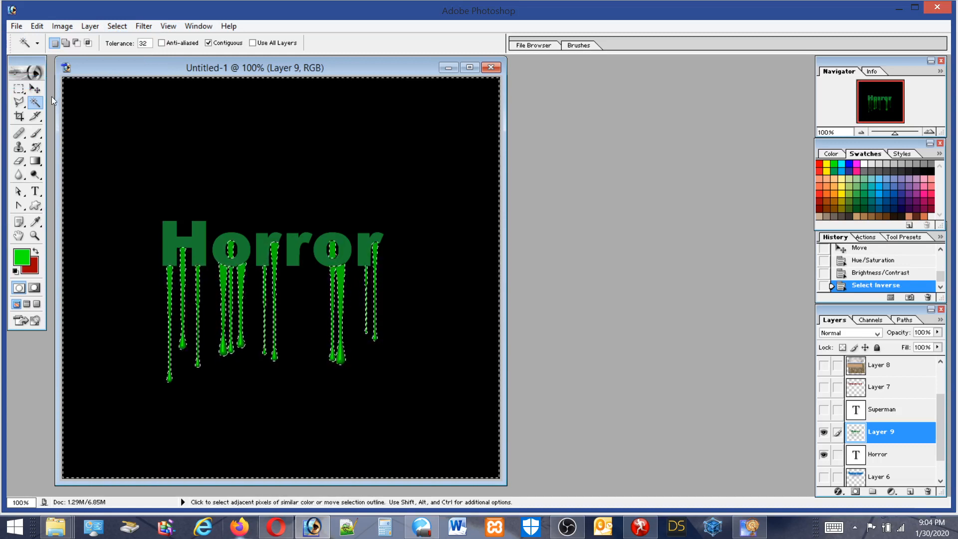
{"action": "left_click", "coordinate": [36, 114]}
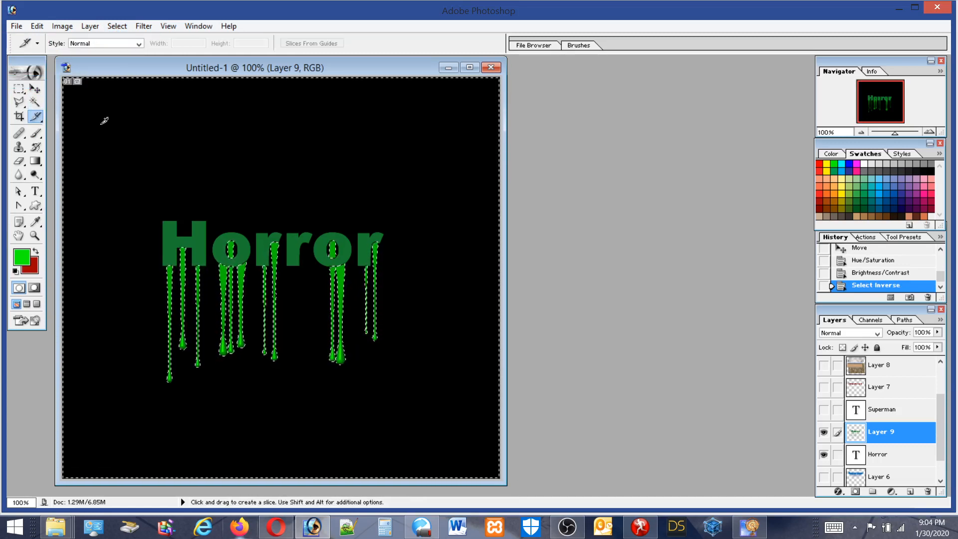
{"action": "left_click", "coordinate": [36, 102]}
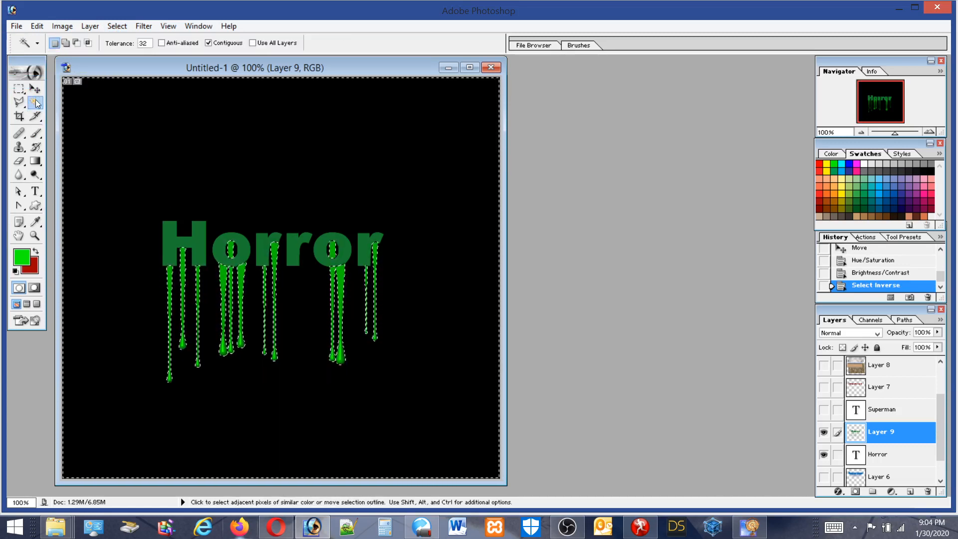
{"action": "left_click", "coordinate": [104, 132]}
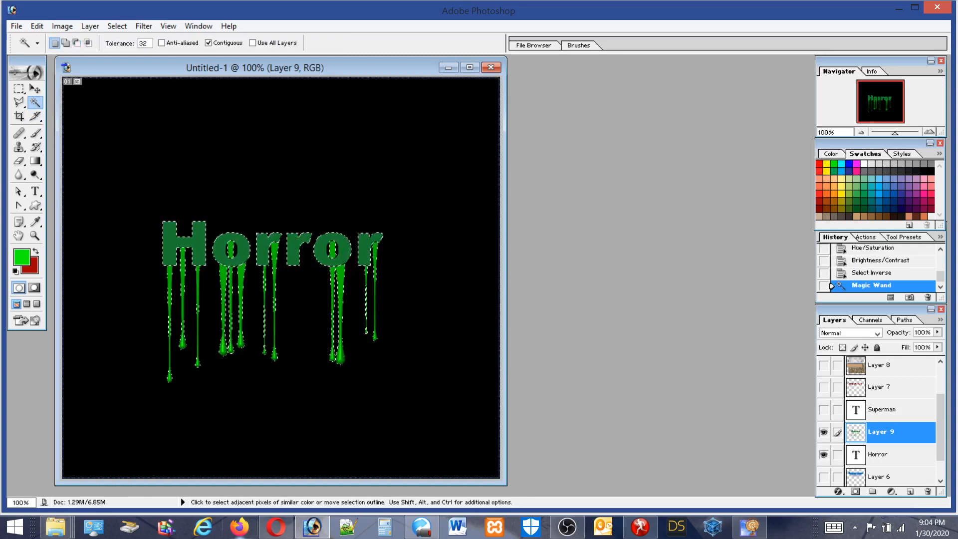
{"action": "left_click", "coordinate": [37, 27]}
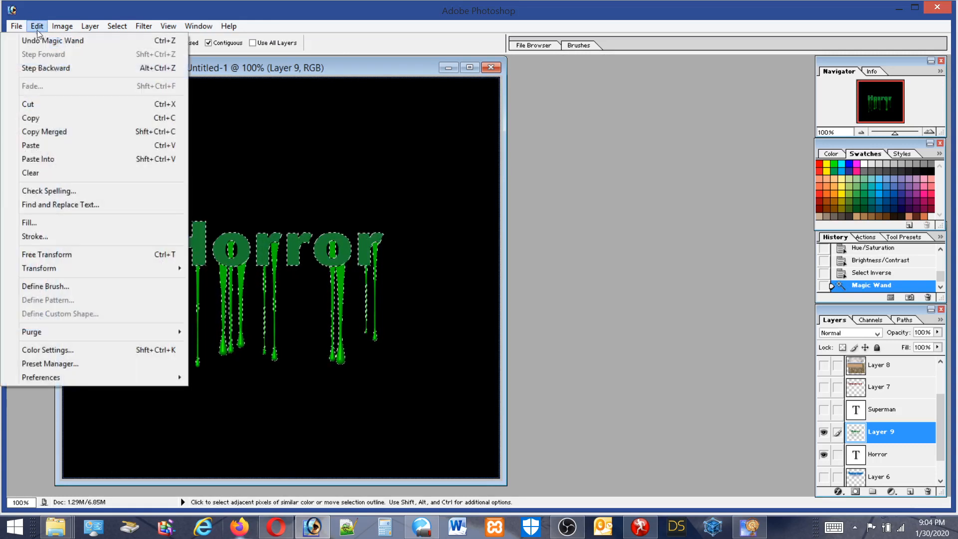
{"action": "left_click", "coordinate": [39, 36]}
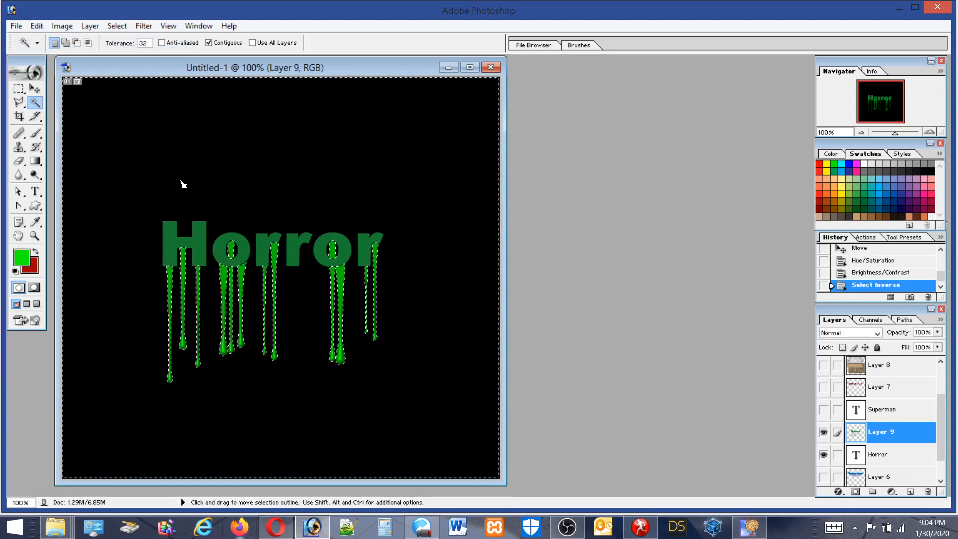
Brighten the Horror letters on Layer 9 using Hue/Saturation with Hue -25, Saturation +84 and Lightness about +16
{"action": "left_click", "coordinate": [58, 27]}
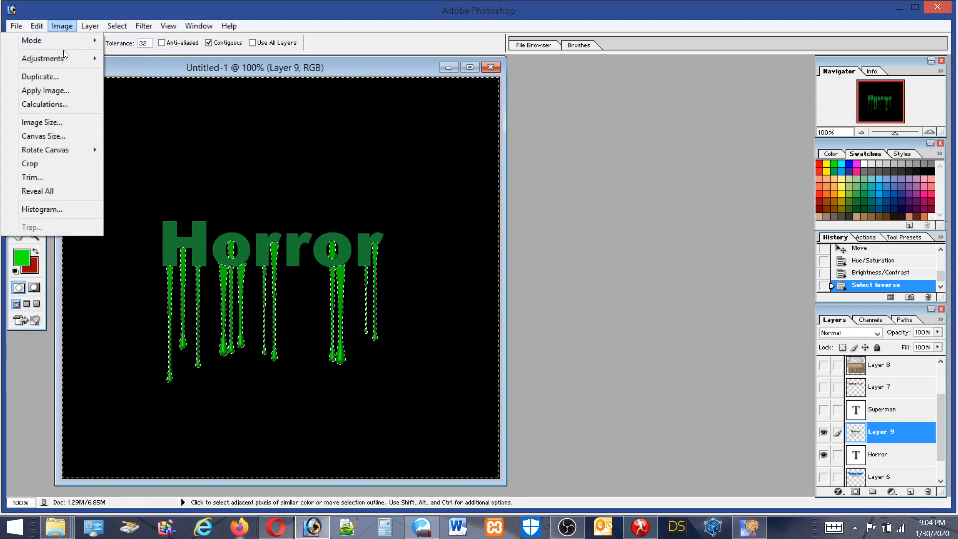
{"action": "mouse_move", "coordinate": [78, 59]}
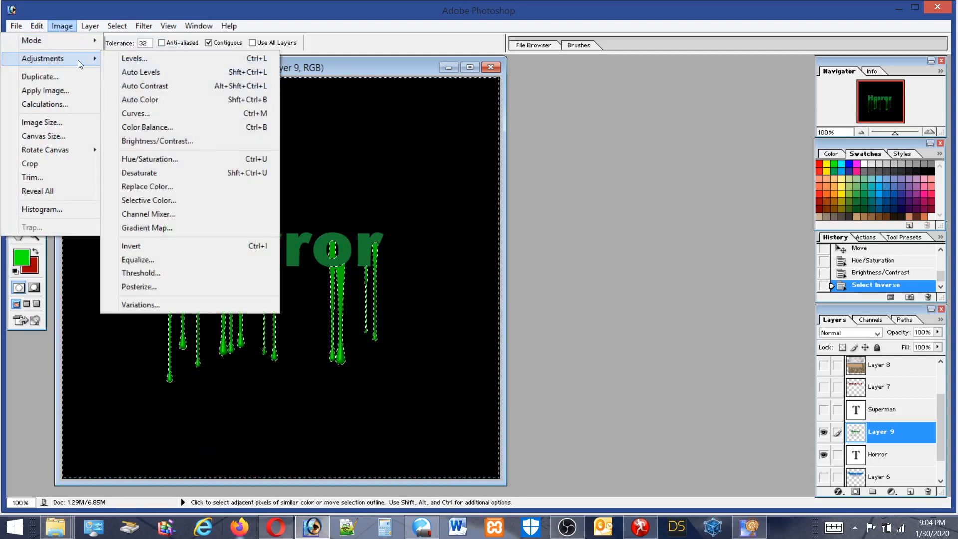
{"action": "left_click", "coordinate": [155, 158]}
{"action": "left_click_drag", "start_coordinate": [564, 165], "coordinate": [618, 190]}
{"action": "mouse_move", "coordinate": [547, 163]}
{"action": "left_mouse_down"}
{"action": "mouse_move", "coordinate": [573, 166]}
{"action": "mouse_move", "coordinate": [549, 166]}
{"action": "left_mouse_up"}
{"action": "mouse_move", "coordinate": [565, 214]}
{"action": "left_mouse_down"}
{"action": "mouse_move", "coordinate": [584, 216]}
{"action": "mouse_move", "coordinate": [576, 223]}
{"action": "left_mouse_up"}
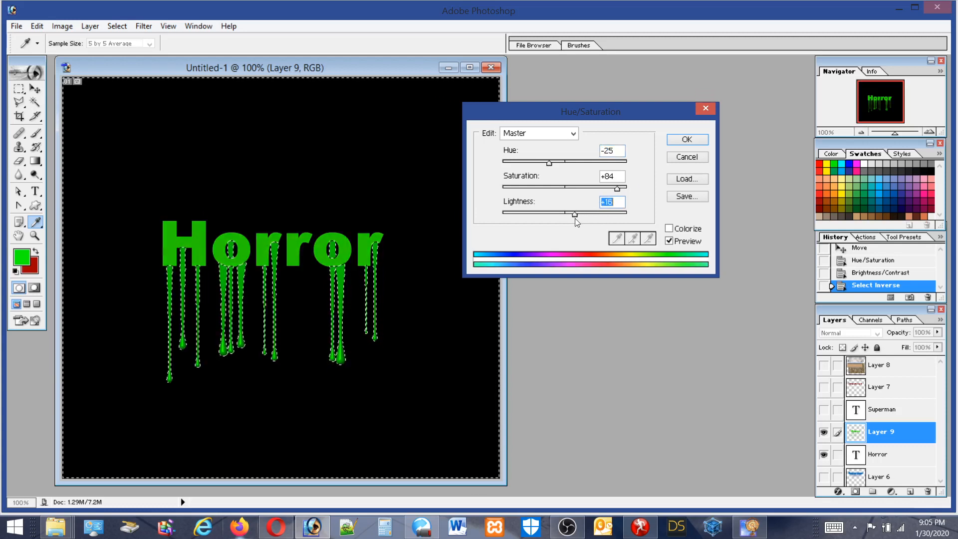
{"action": "left_click", "coordinate": [676, 138]}
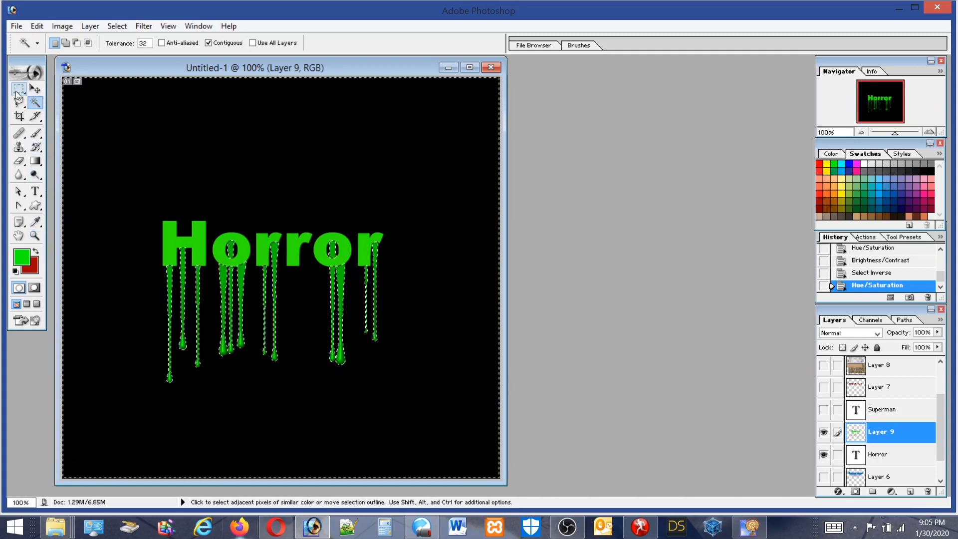
{"action": "left_click", "coordinate": [878, 458], "text": "ctrl"}
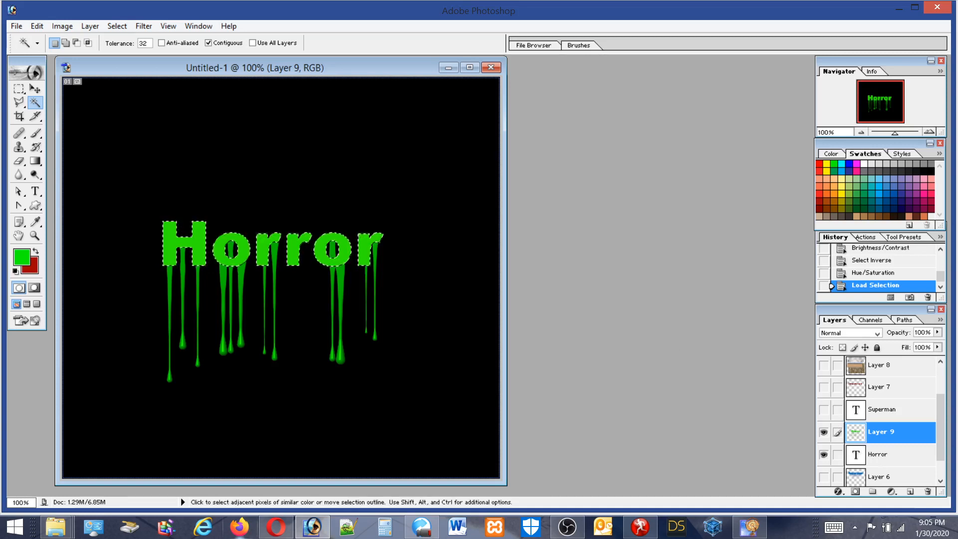
{"action": "left_click", "coordinate": [19, 89]}
{"action": "key", "text": "ctrl+d"}
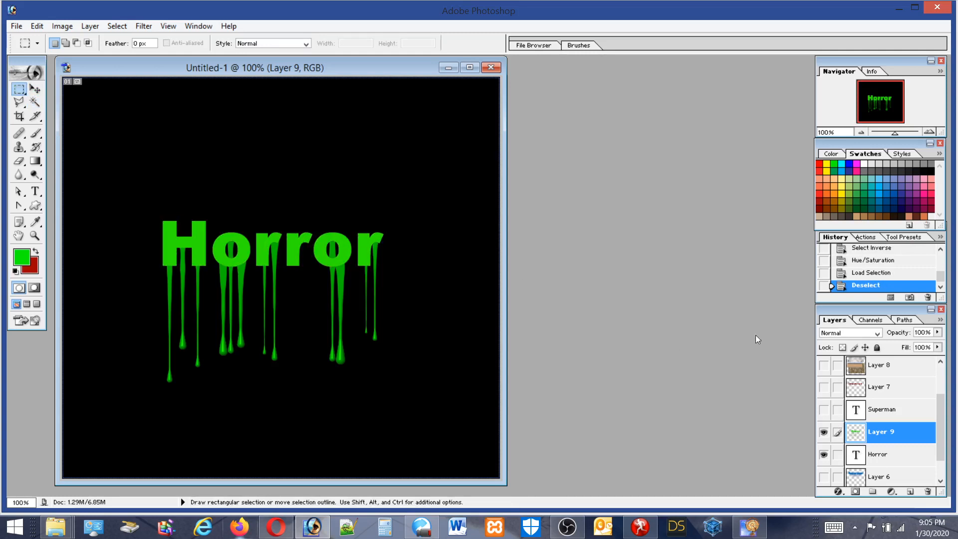
{"action": "left_click", "coordinate": [876, 432], "text": "ctrl"}
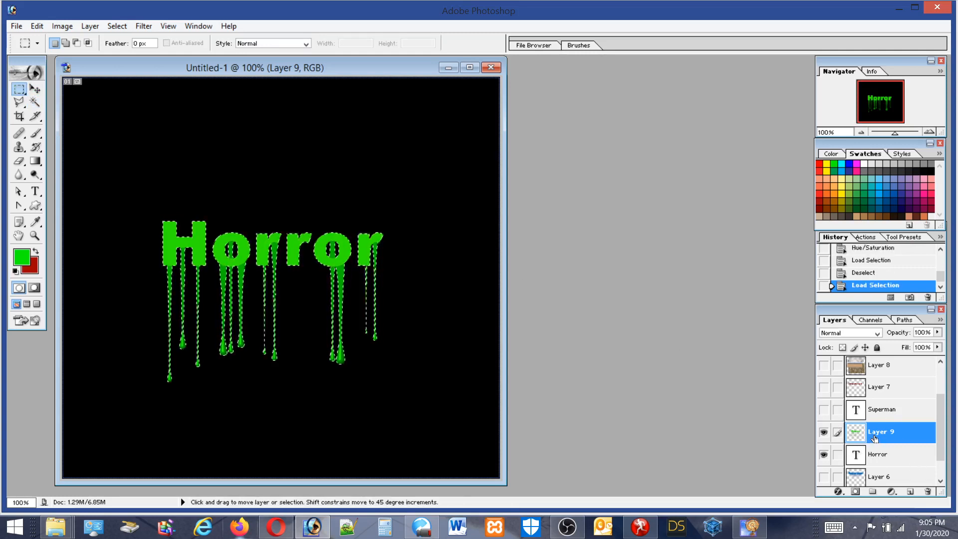
{"action": "left_click", "coordinate": [878, 409], "text": "ctrl"}
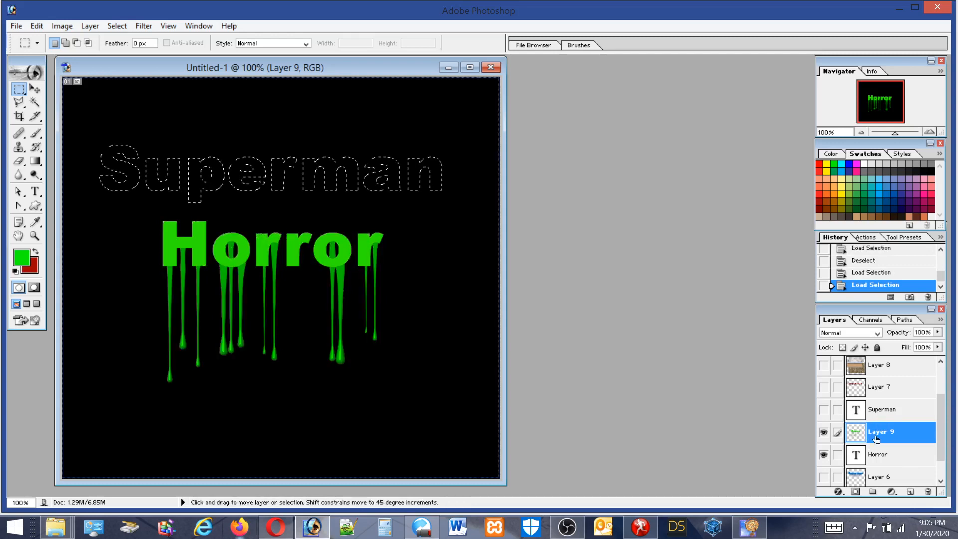
Load the Horror text outline as a selection, fill it with the green foreground colour on a new layer, and hide the Horror text layer
{"action": "left_click", "coordinate": [878, 454], "text": "ctrl"}
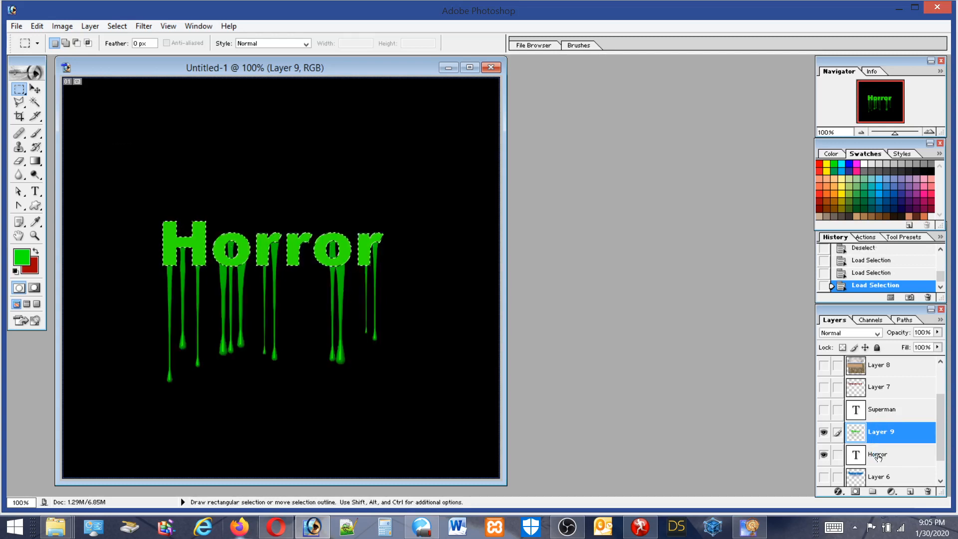
{"action": "left_click_drag", "start_coordinate": [938, 447], "coordinate": [938, 461]}
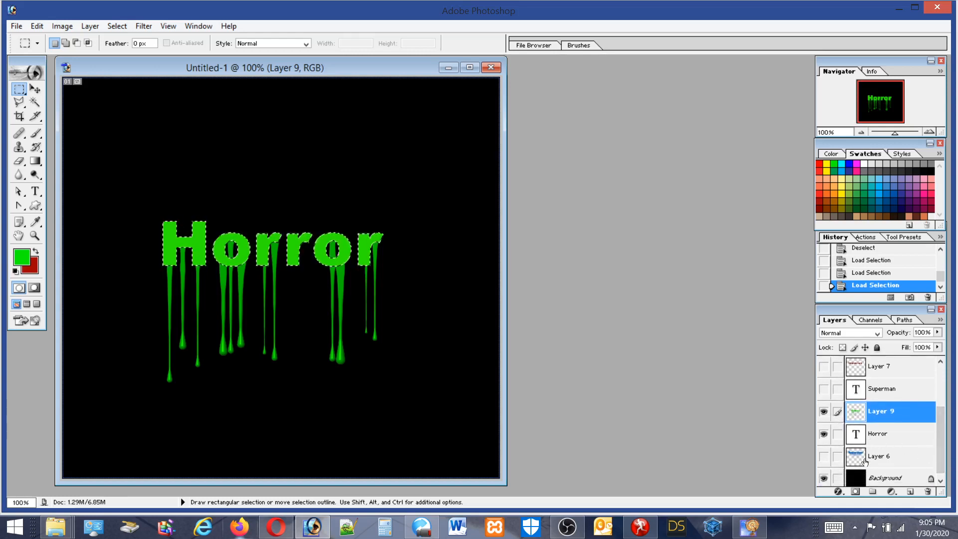
{"action": "left_click", "coordinate": [909, 492]}
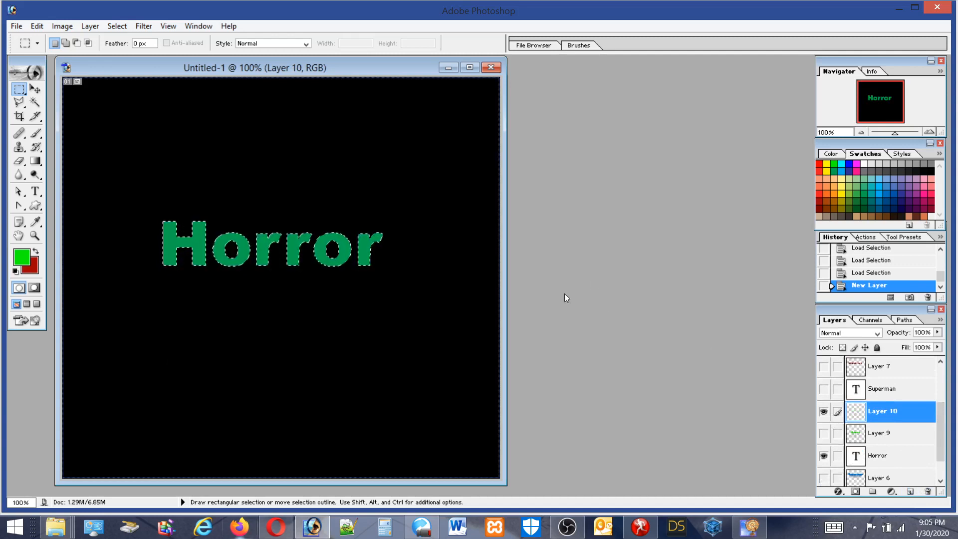
{"action": "left_click", "coordinate": [38, 26]}
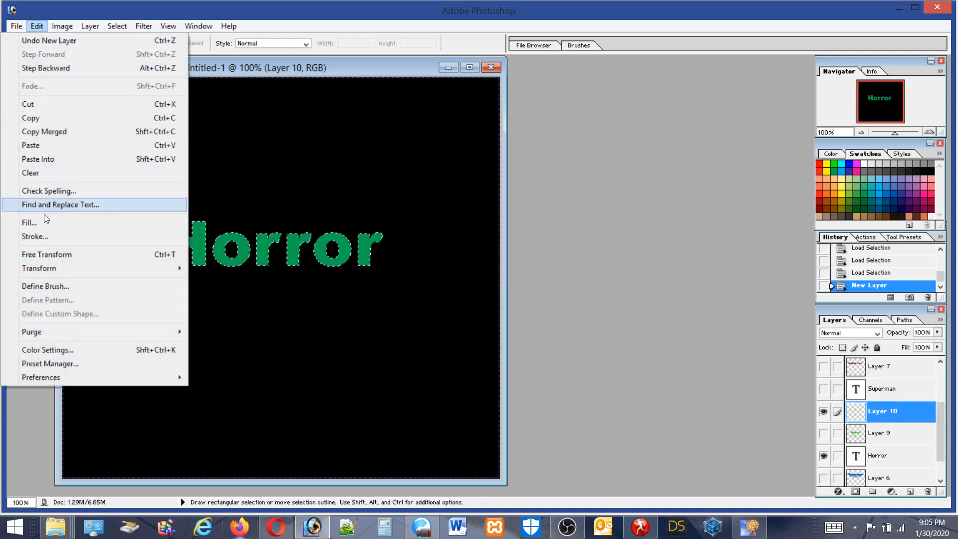
{"action": "left_click", "coordinate": [88, 225]}
{"action": "left_click", "coordinate": [531, 215]}
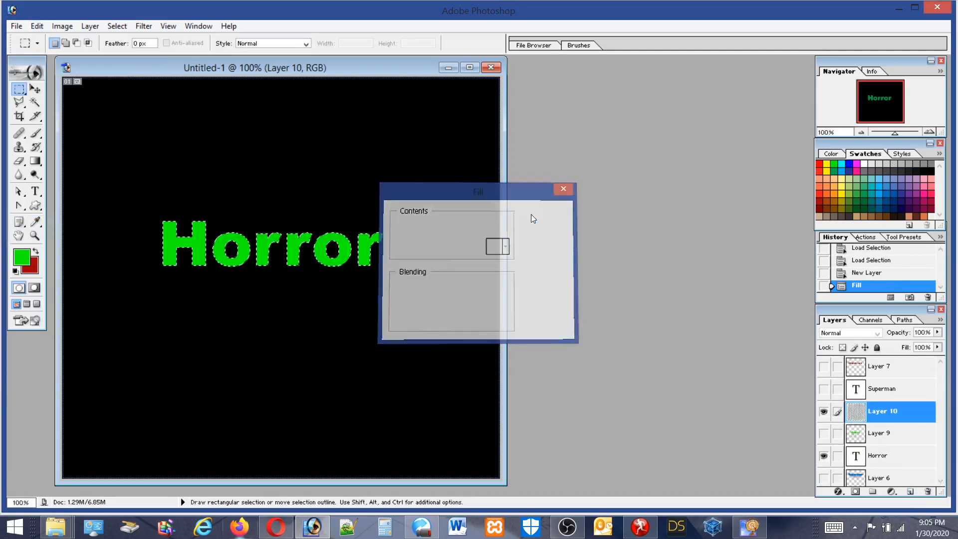
{"action": "left_click", "coordinate": [823, 455]}
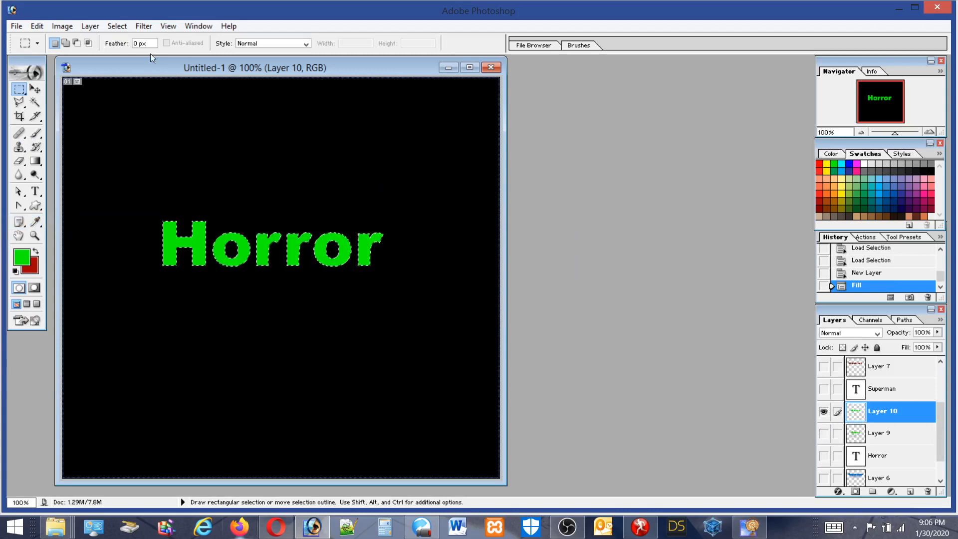
Turn off the display of slices in the image window
{"action": "left_click", "coordinate": [146, 26]}
{"action": "mouse_move", "coordinate": [169, 25]}
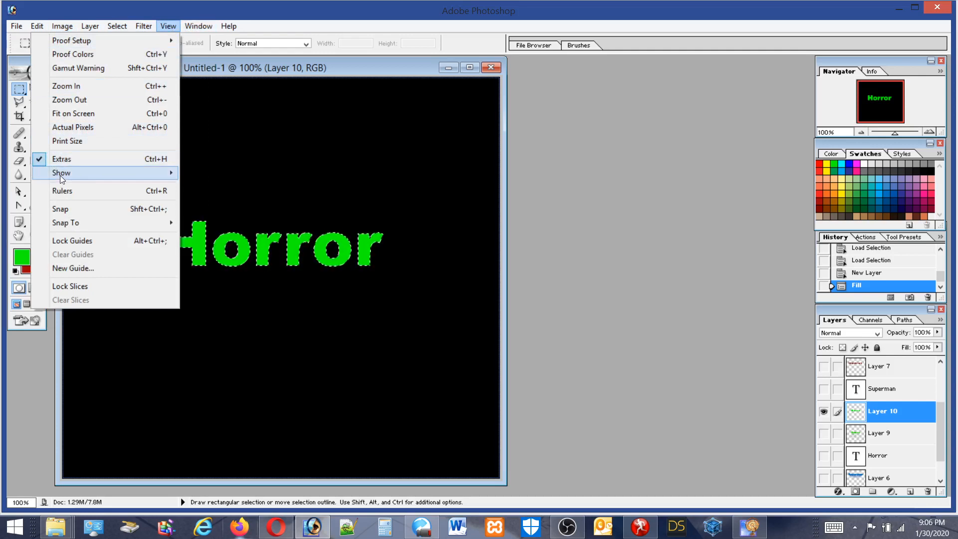
{"action": "mouse_move", "coordinate": [91, 178]}
{"action": "left_click", "coordinate": [216, 229]}
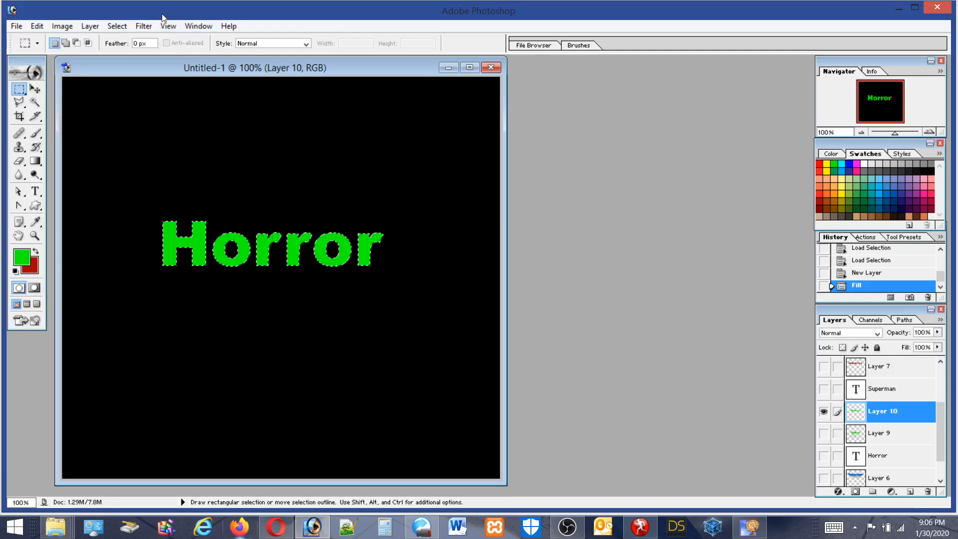
Start the Eye Candy 5: Nature Drip filter on Layer 10 with Dribble 9, Drip Length 0.74 inches and Width 0.08 inches
{"action": "left_click", "coordinate": [144, 25]}
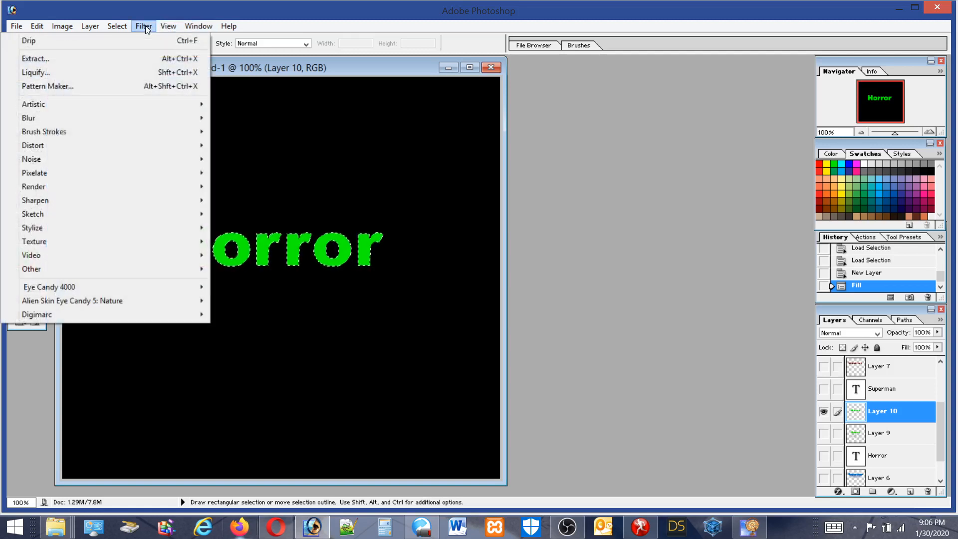
{"action": "mouse_move", "coordinate": [84, 298]}
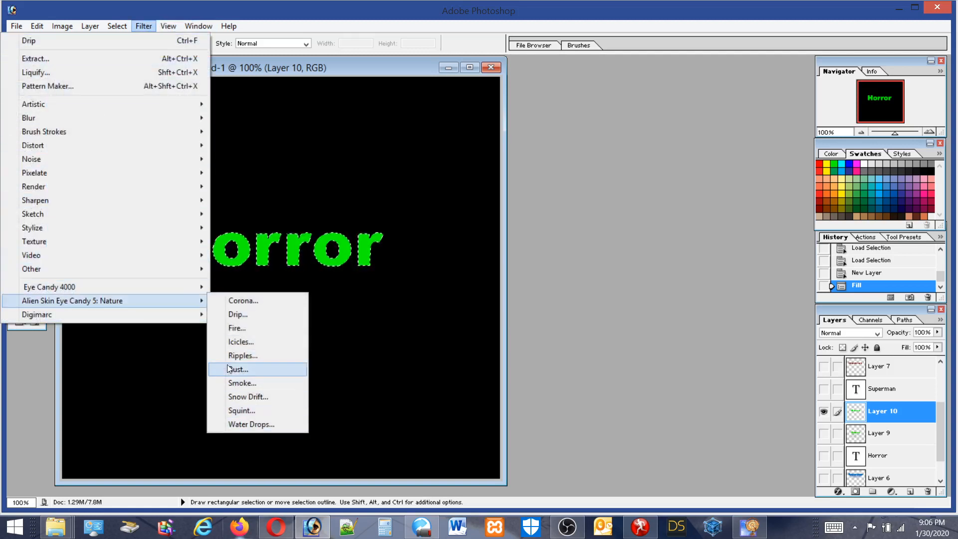
{"action": "left_click", "coordinate": [238, 315]}
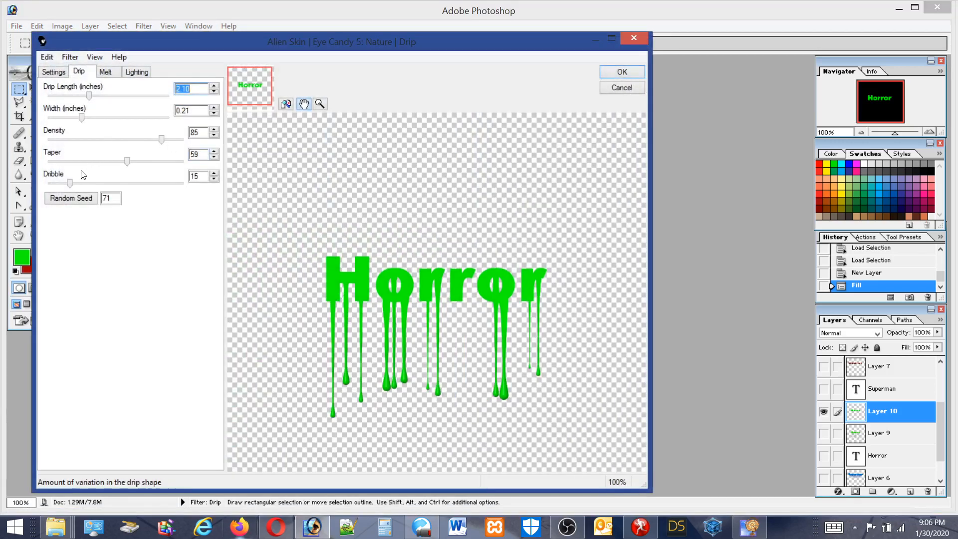
{"action": "left_click_drag", "start_coordinate": [64, 185], "coordinate": [64, 186]}
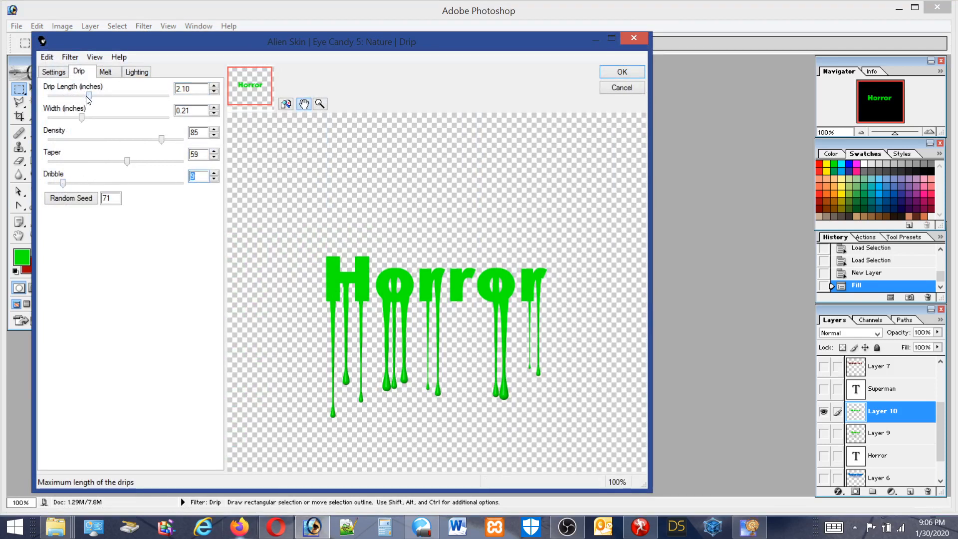
{"action": "left_click_drag", "start_coordinate": [88, 95], "coordinate": [66, 98]}
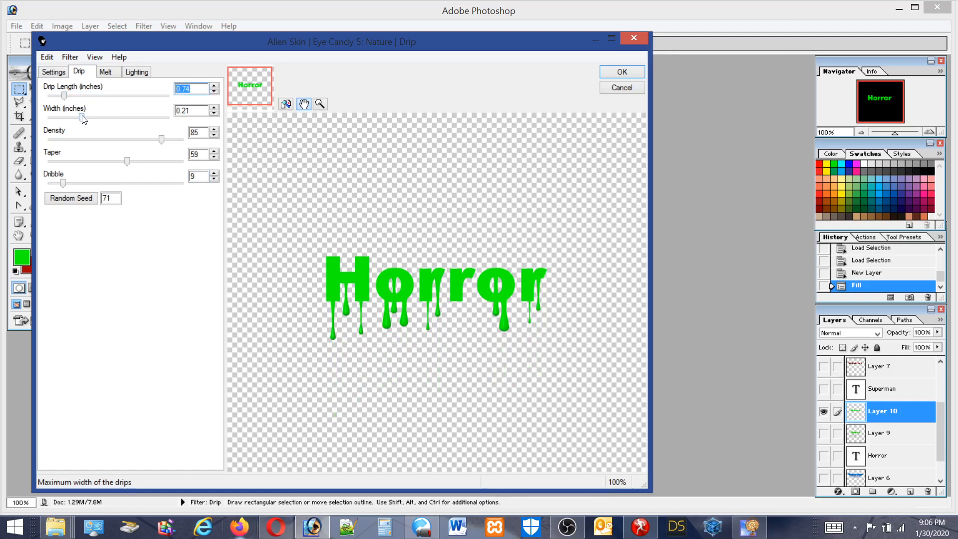
{"action": "left_click_drag", "start_coordinate": [82, 116], "coordinate": [64, 117]}
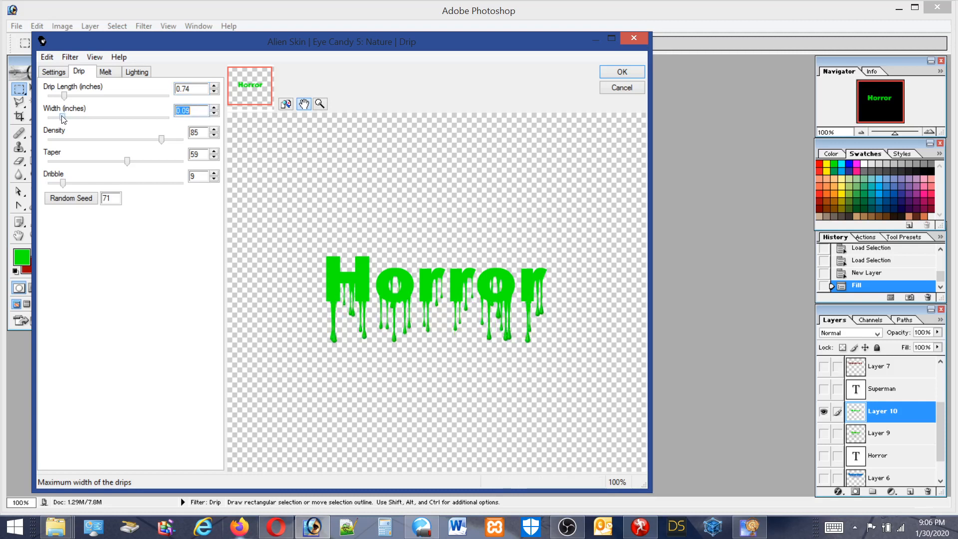
{"action": "left_click_drag", "start_coordinate": [60, 116], "coordinate": [60, 117]}
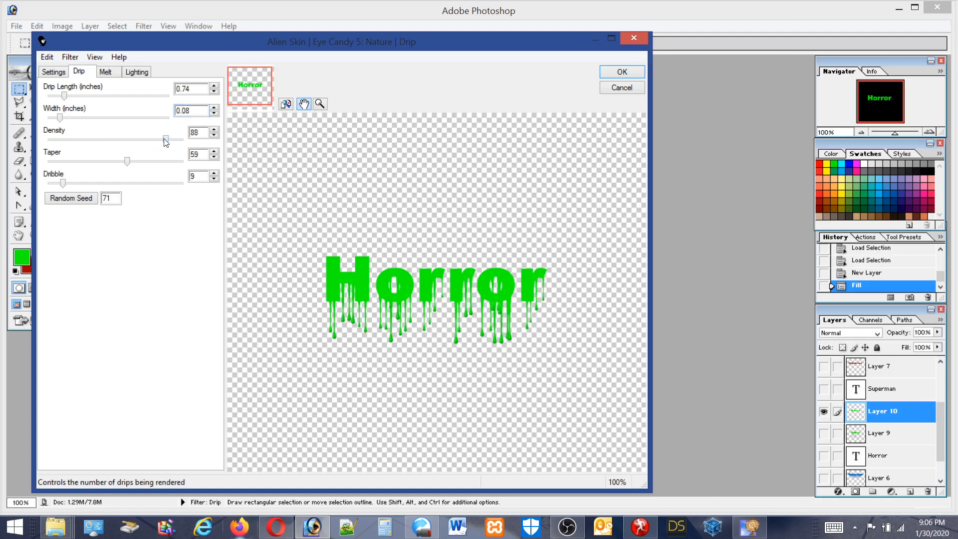
Set the drip Density to 67 and Drip Length to 0.40 inches, apply the filter and deselect the lettering
{"action": "left_click_drag", "start_coordinate": [166, 142], "coordinate": [136, 141]}
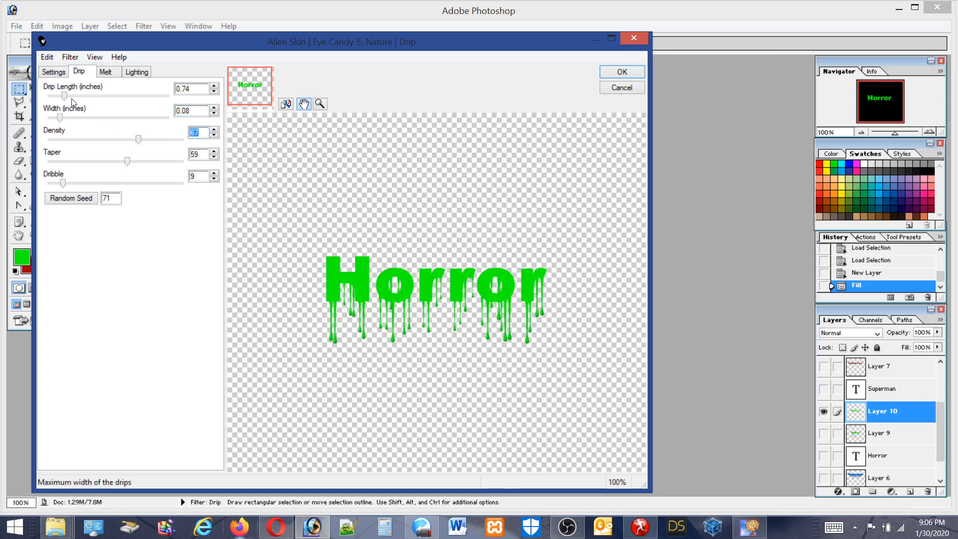
{"action": "left_click_drag", "start_coordinate": [66, 97], "coordinate": [64, 98]}
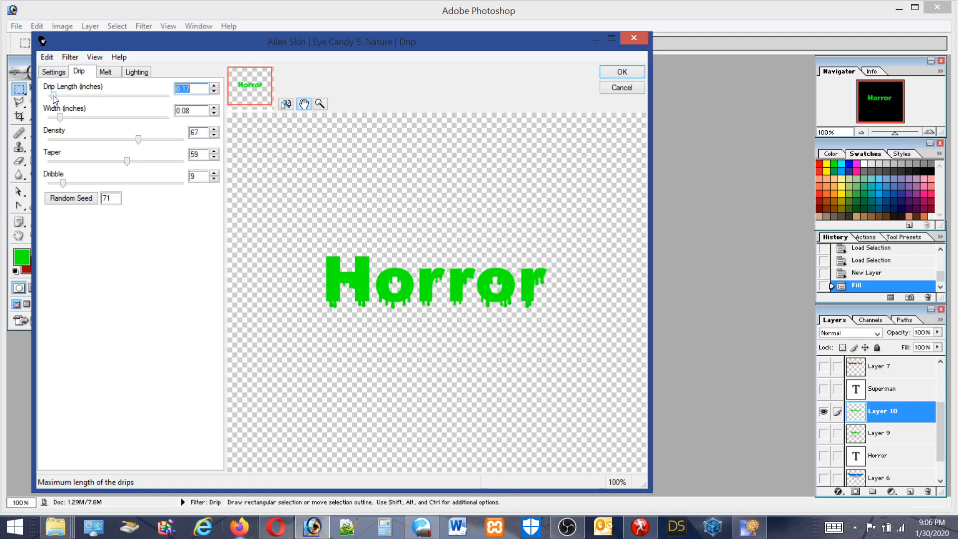
{"action": "left_click_drag", "start_coordinate": [57, 98], "coordinate": [62, 99]}
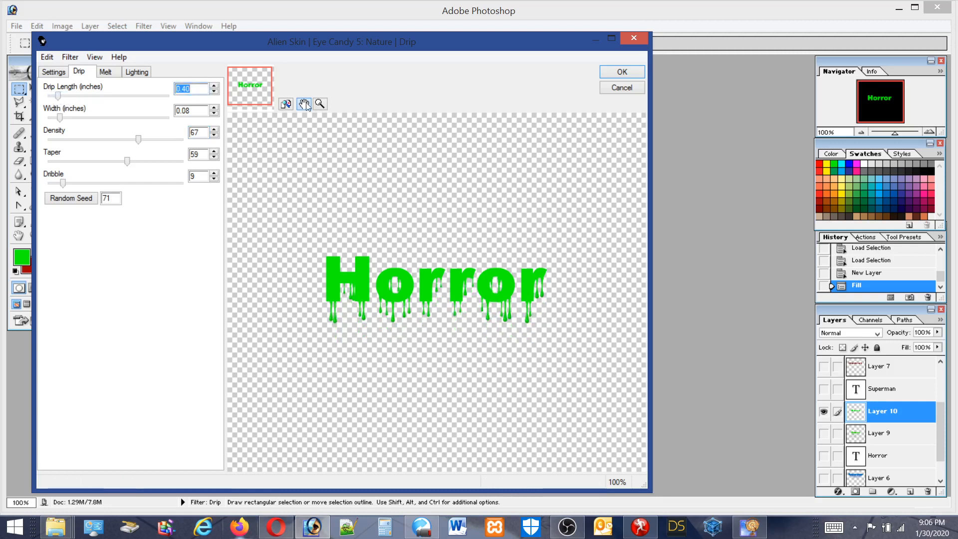
{"action": "left_click", "coordinate": [621, 72]}
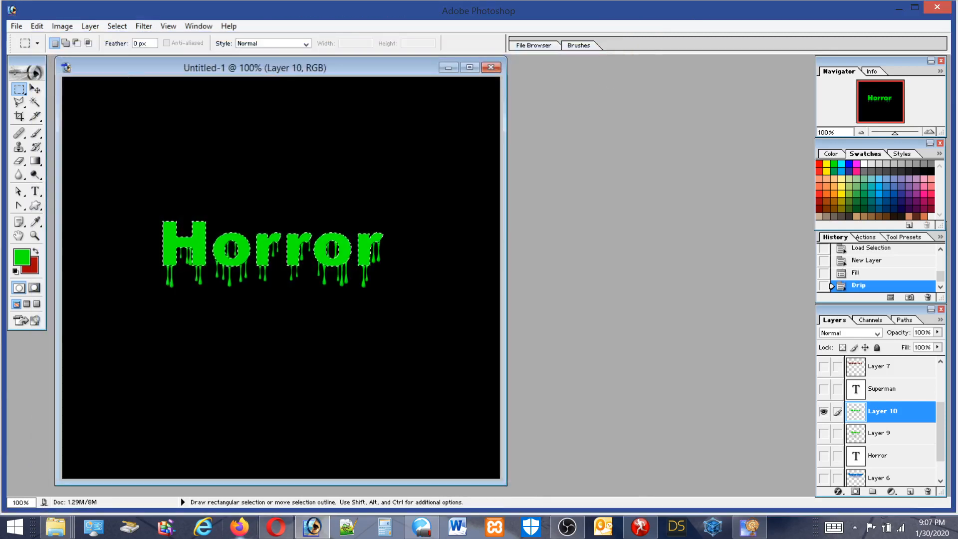
{"action": "key", "text": "ctrl+d"}
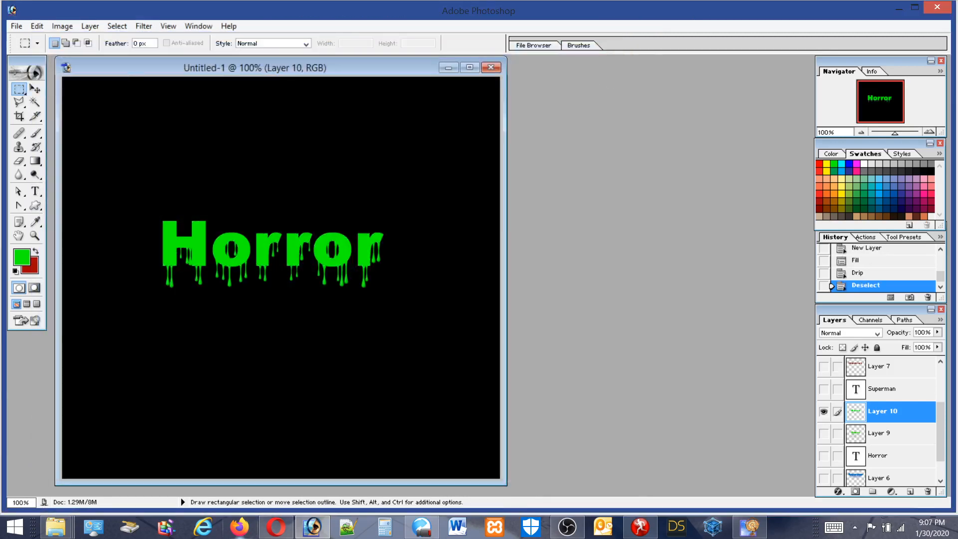
Recolour the dripping Horror lettering red using Hue/Saturation with Hue -119 and Saturation +62
{"action": "left_click", "coordinate": [37, 26]}
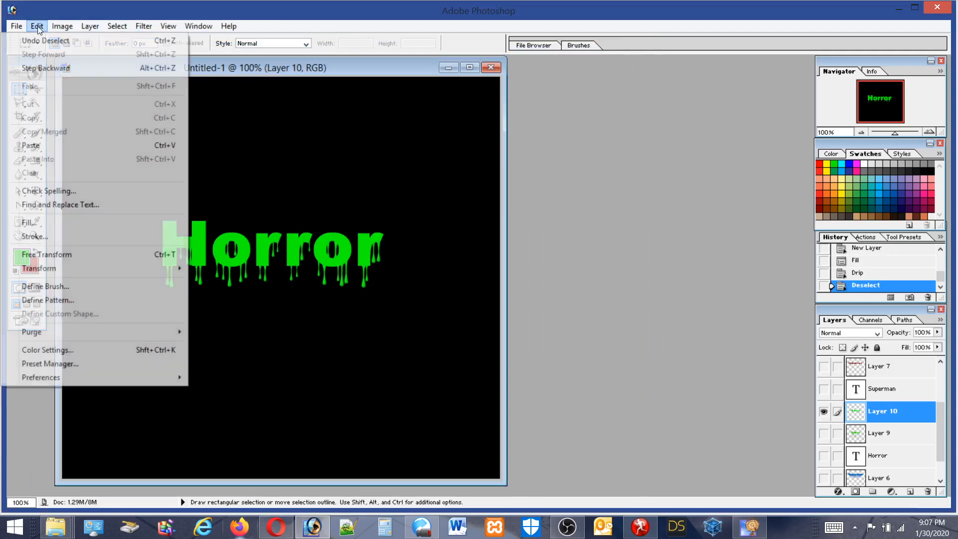
{"action": "mouse_move", "coordinate": [49, 27]}
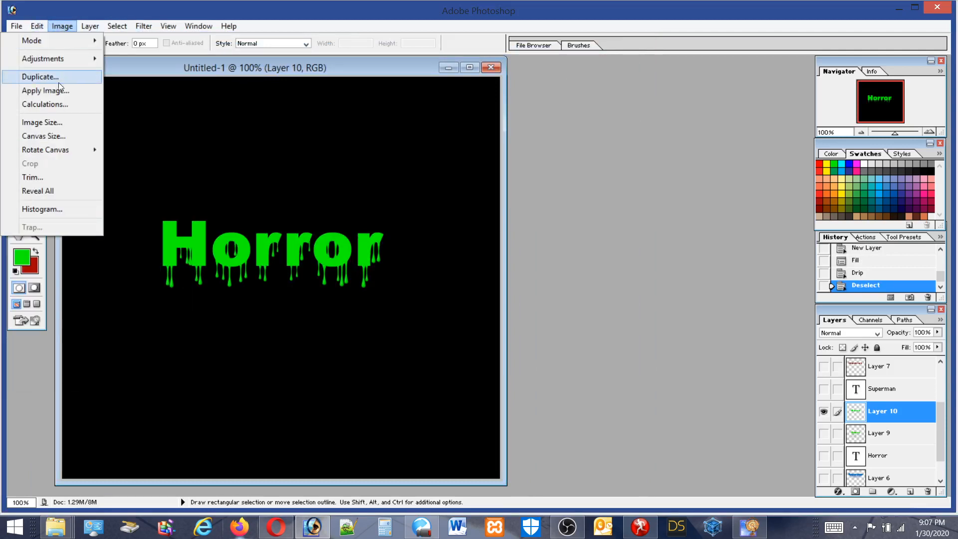
{"action": "mouse_move", "coordinate": [53, 61]}
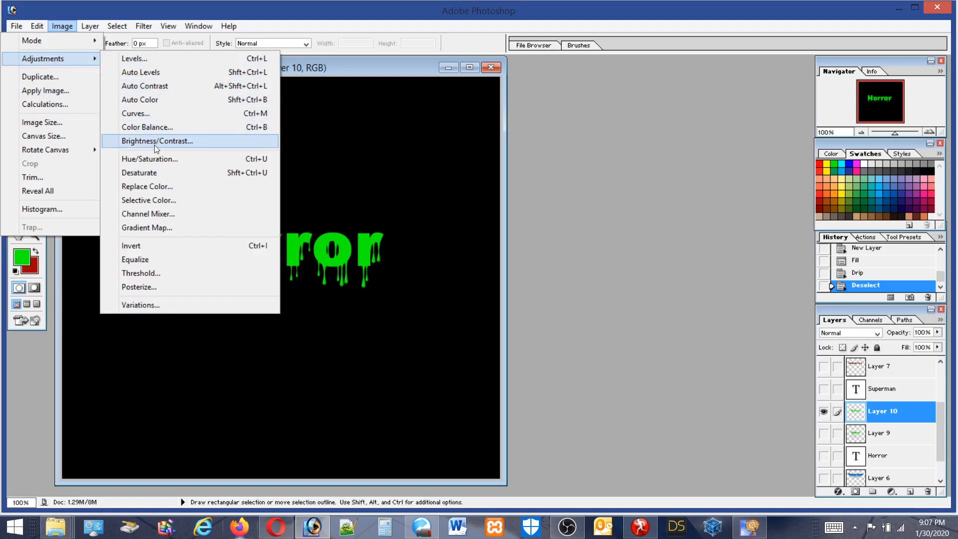
{"action": "left_click", "coordinate": [153, 159]}
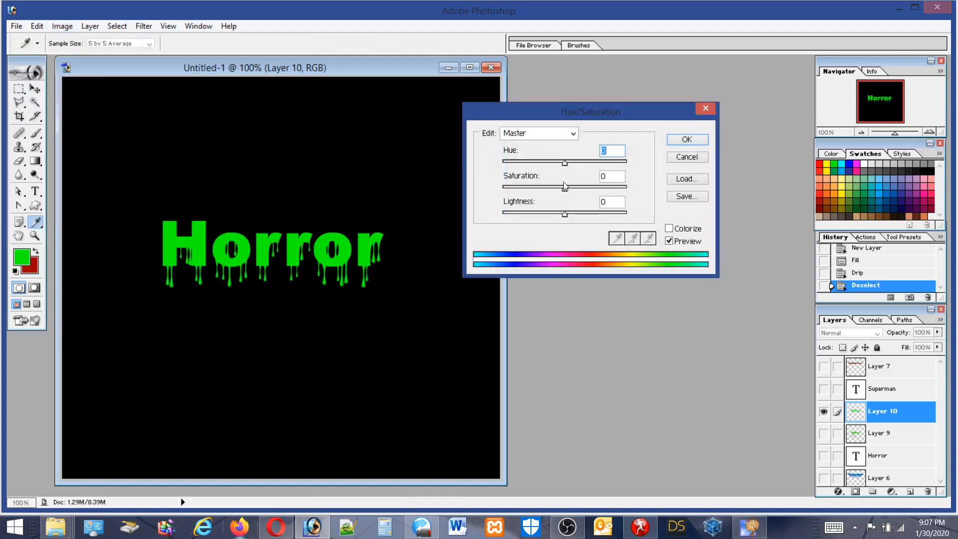
{"action": "left_click_drag", "start_coordinate": [564, 163], "coordinate": [519, 166]}
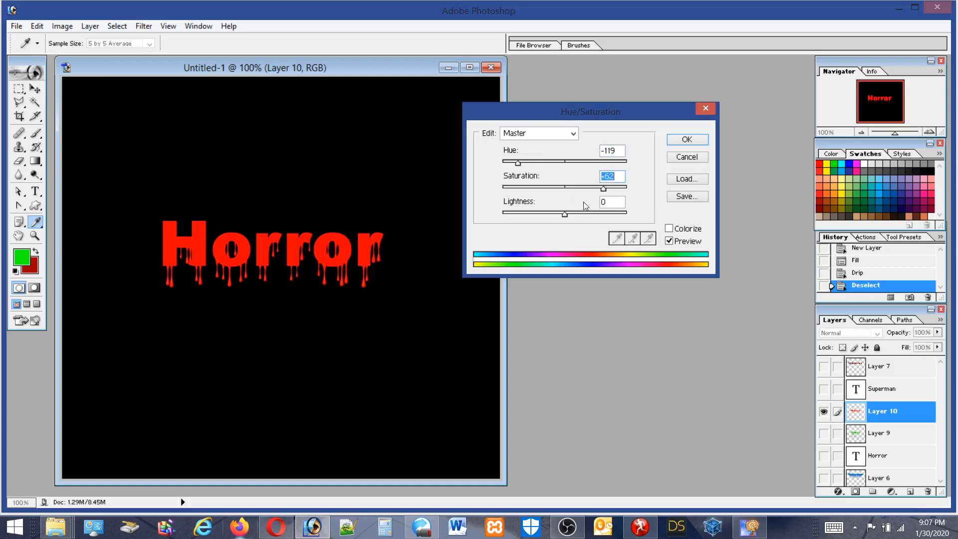
{"action": "left_click", "coordinate": [681, 141]}
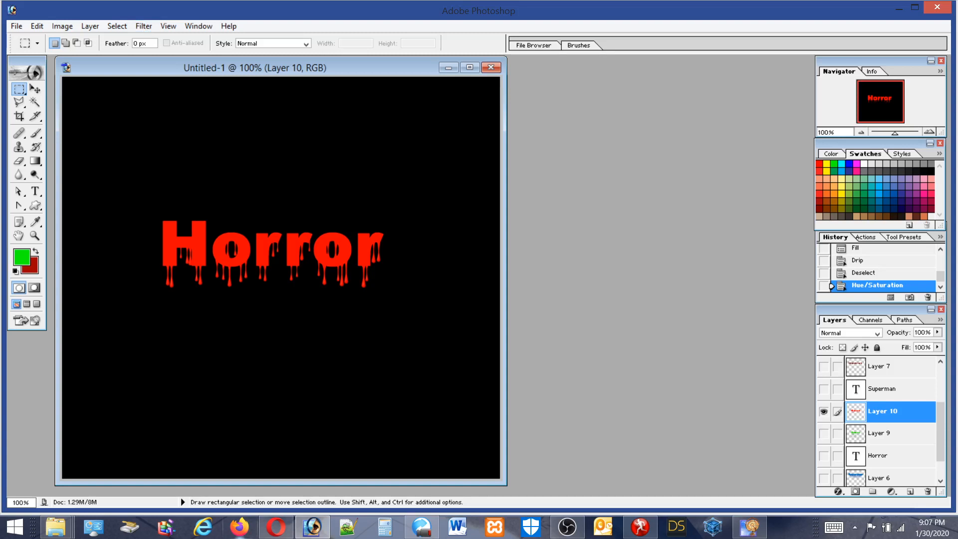
Apply the Eye Candy 4000 Glass filter to the red dripping Horror lettering on Layer 10
{"action": "left_click", "coordinate": [144, 26]}
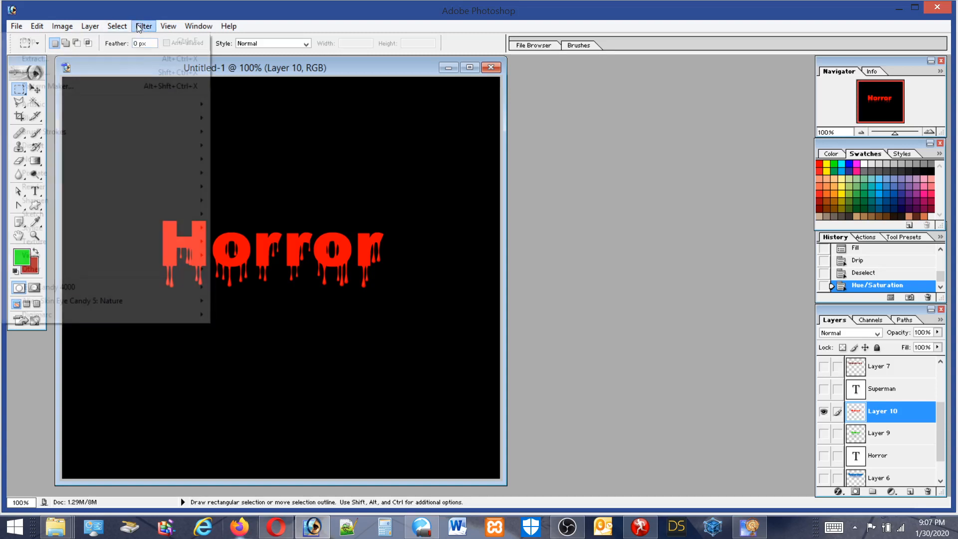
{"action": "mouse_move", "coordinate": [73, 291]}
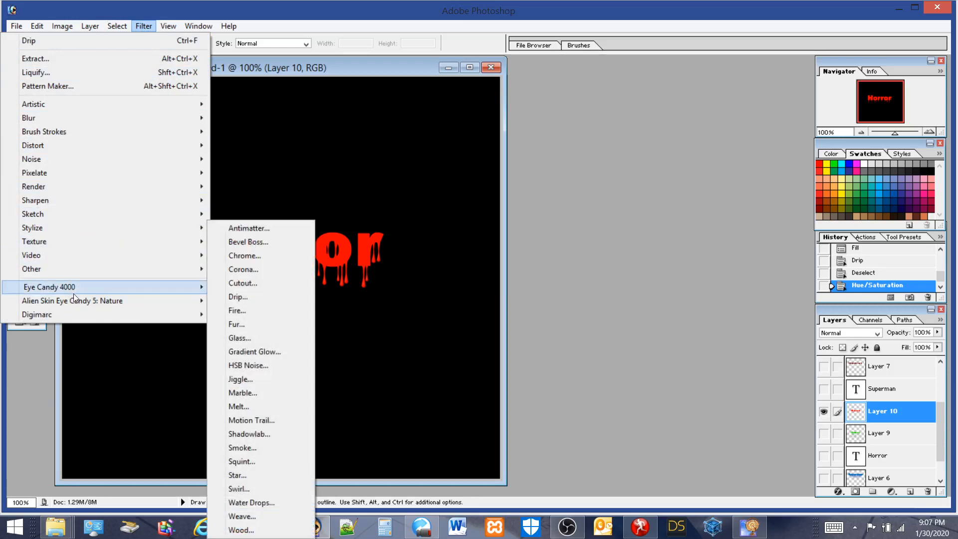
{"action": "left_click", "coordinate": [245, 337]}
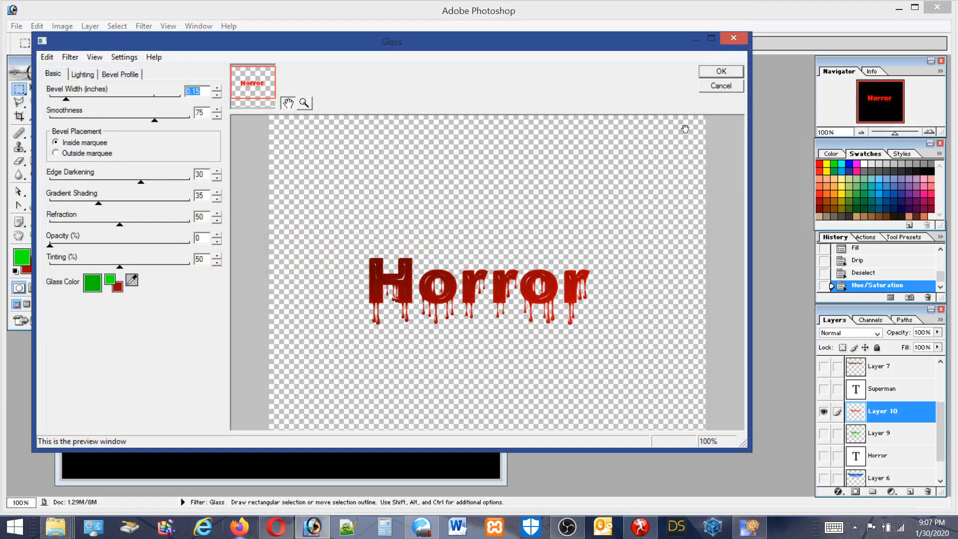
{"action": "left_click", "coordinate": [721, 70]}
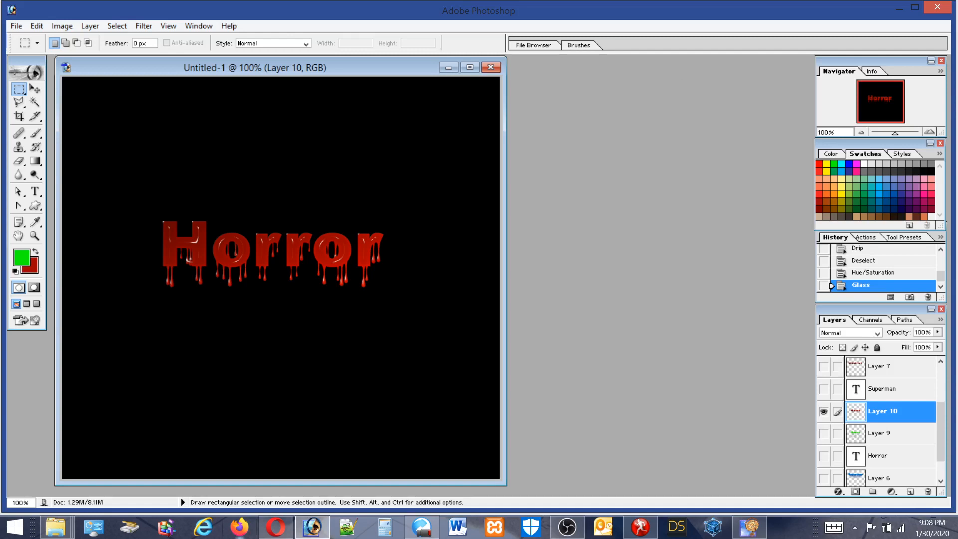
Brighten the glassy red Horror lettering on Layer 10 using Brightness/Contrast with Brightness +34 and Contrast +48
{"action": "left_click", "coordinate": [56, 26]}
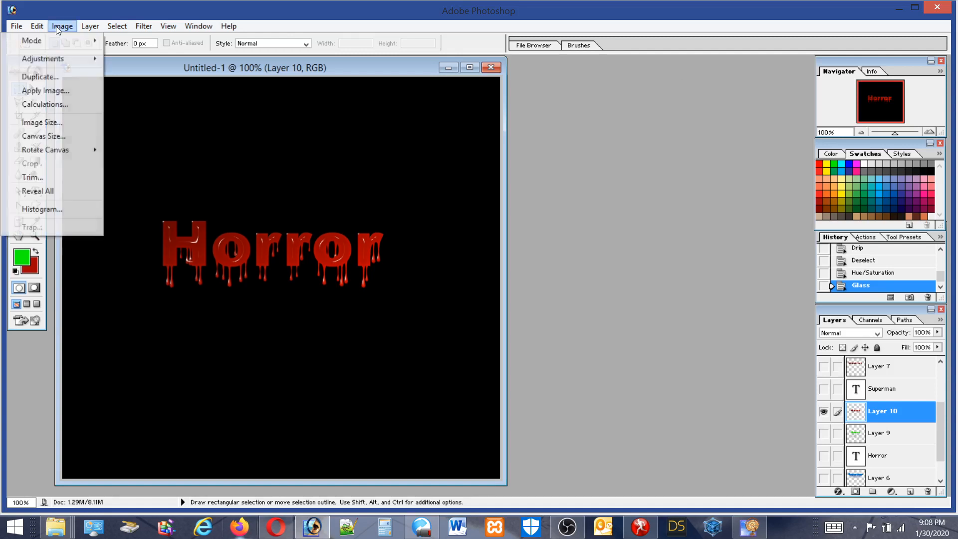
{"action": "mouse_move", "coordinate": [56, 60]}
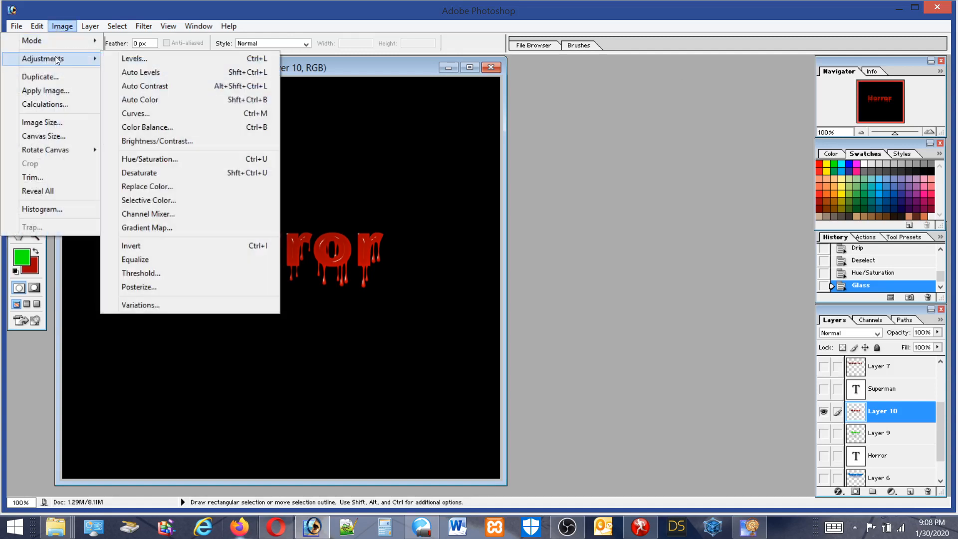
{"action": "left_click", "coordinate": [157, 141]}
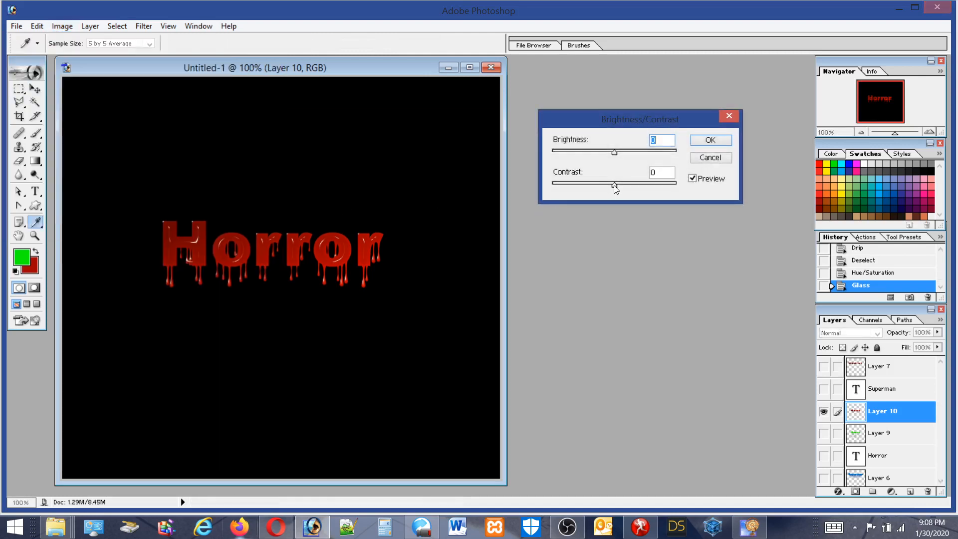
{"action": "left_click_drag", "start_coordinate": [614, 152], "coordinate": [635, 151]}
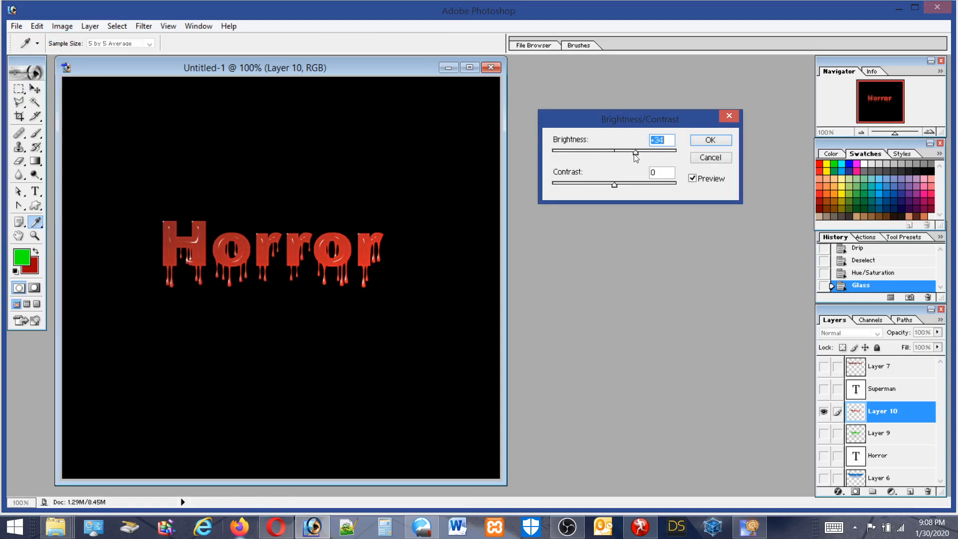
{"action": "left_click_drag", "start_coordinate": [614, 183], "coordinate": [644, 184]}
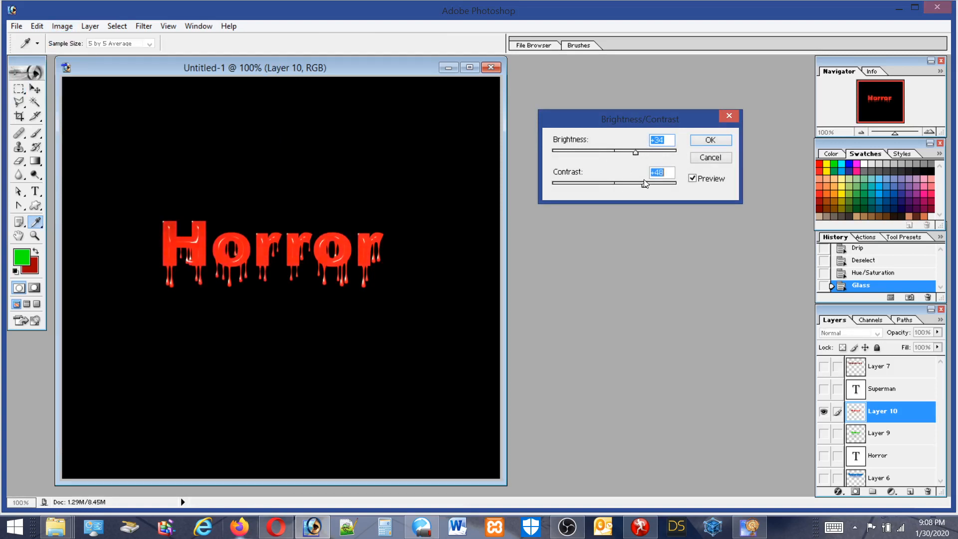
{"action": "left_click", "coordinate": [709, 139]}
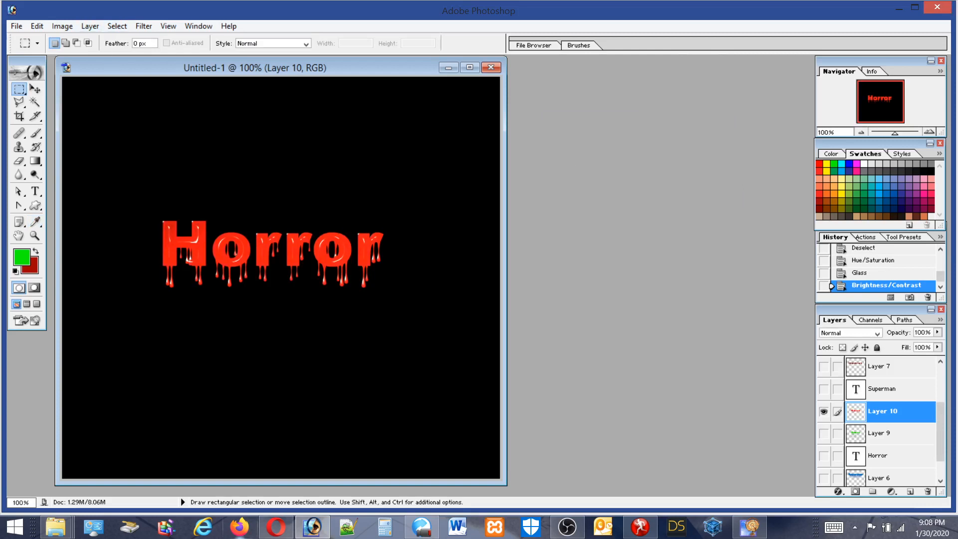
Try the Eye Candy 5: Nature Squint filter on the dripping Horror lettering with a 0.05-inch Ghost Radius, and undo it
{"action": "left_click", "coordinate": [144, 27]}
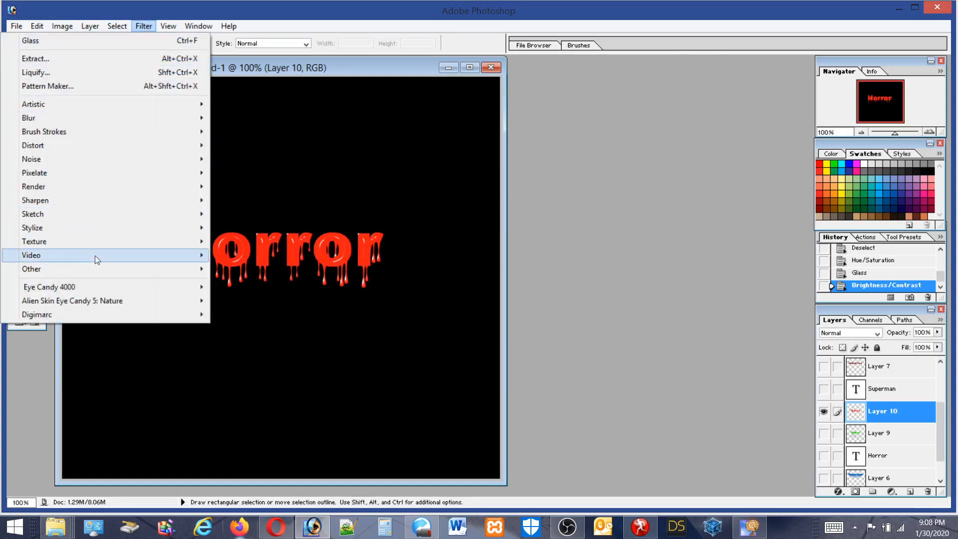
{"action": "mouse_move", "coordinate": [63, 300]}
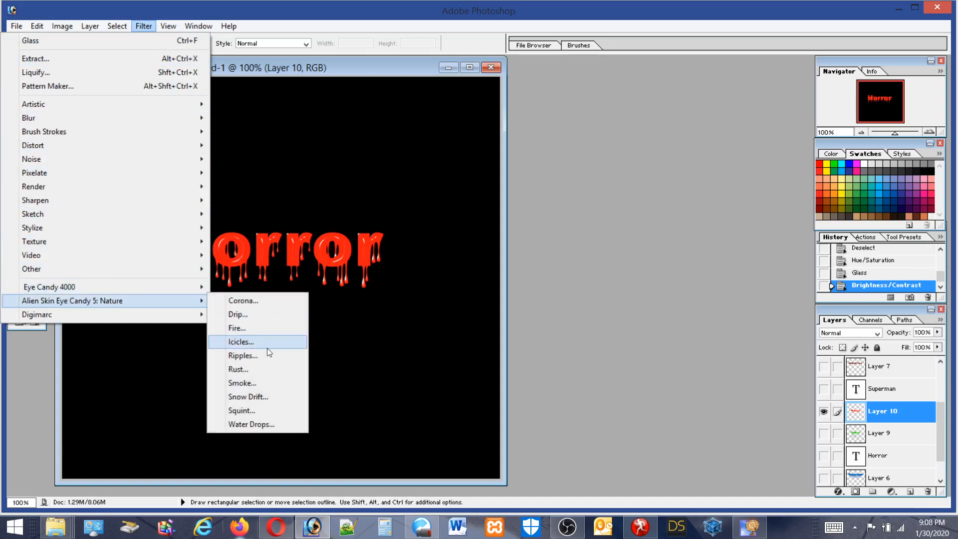
{"action": "left_click", "coordinate": [242, 411]}
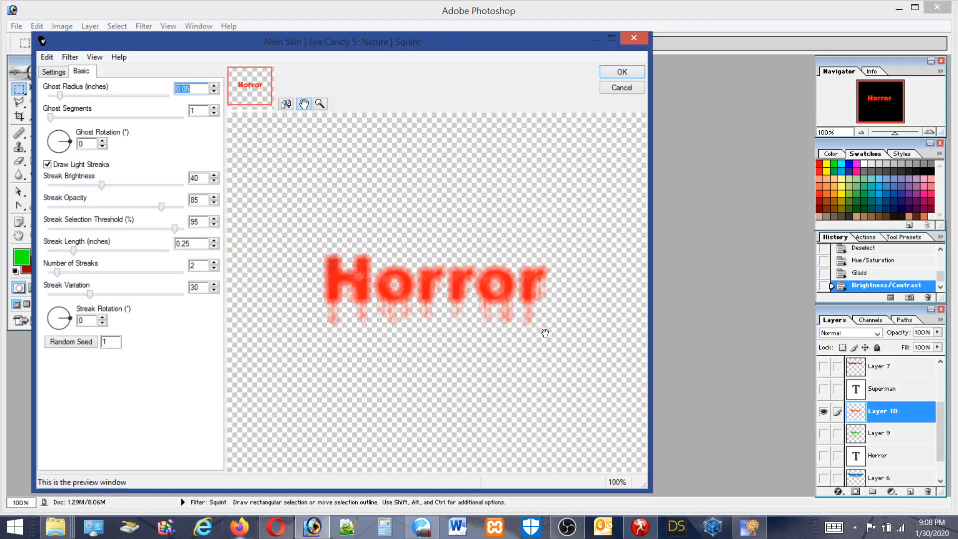
{"action": "left_click", "coordinate": [630, 71]}
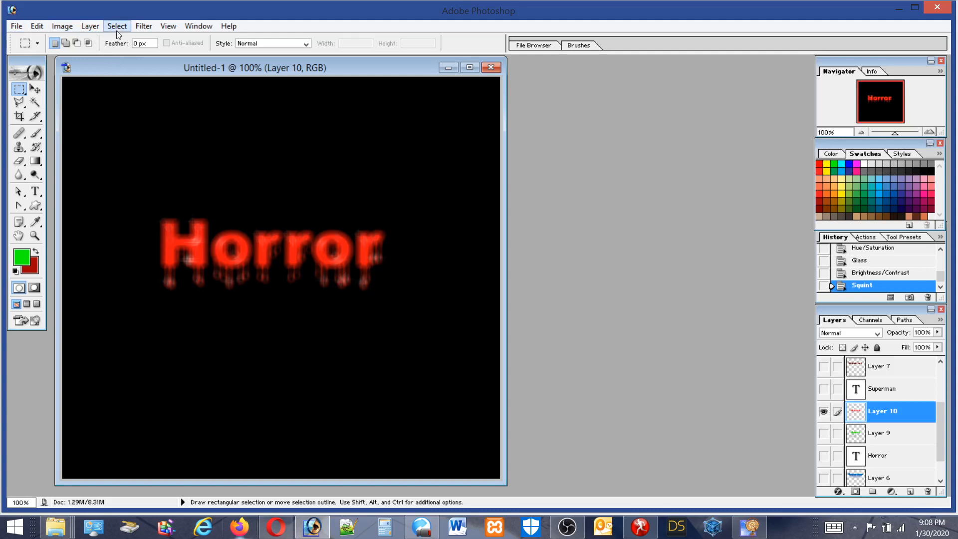
{"action": "left_click", "coordinate": [37, 26]}
{"action": "left_click", "coordinate": [41, 38]}
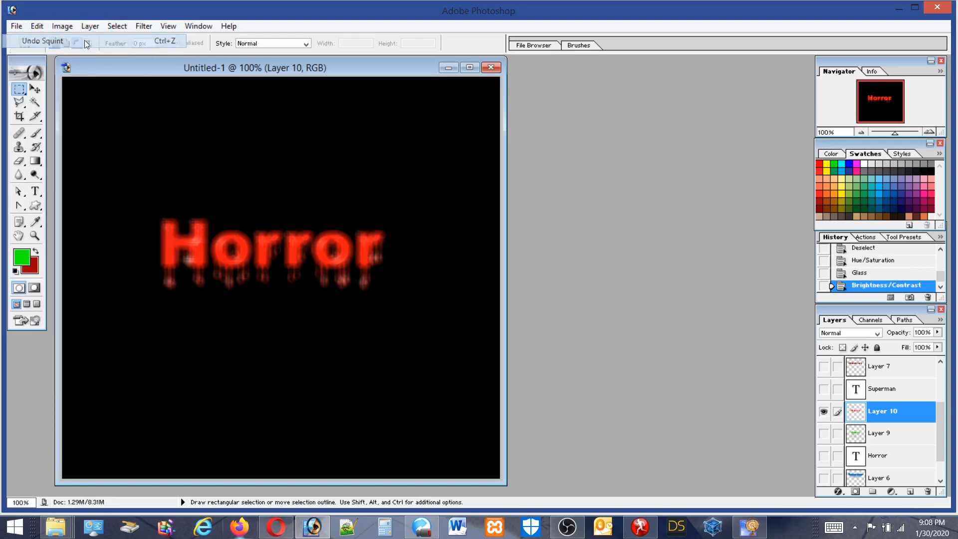
Try the Eye Candy 4000 Wood filter on the Horror lettering with the grain Direction set to 180°, and undo it
{"action": "left_click", "coordinate": [142, 27]}
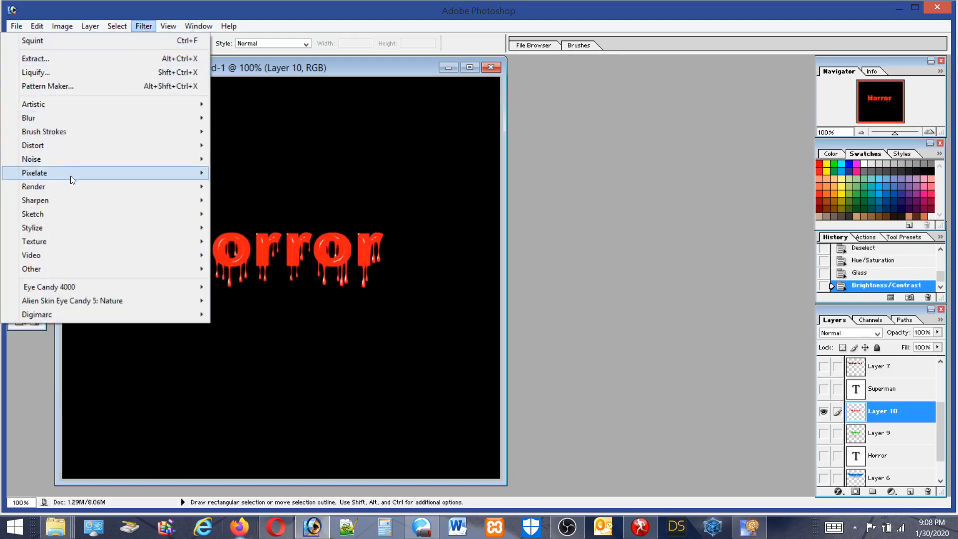
{"action": "mouse_move", "coordinate": [52, 179]}
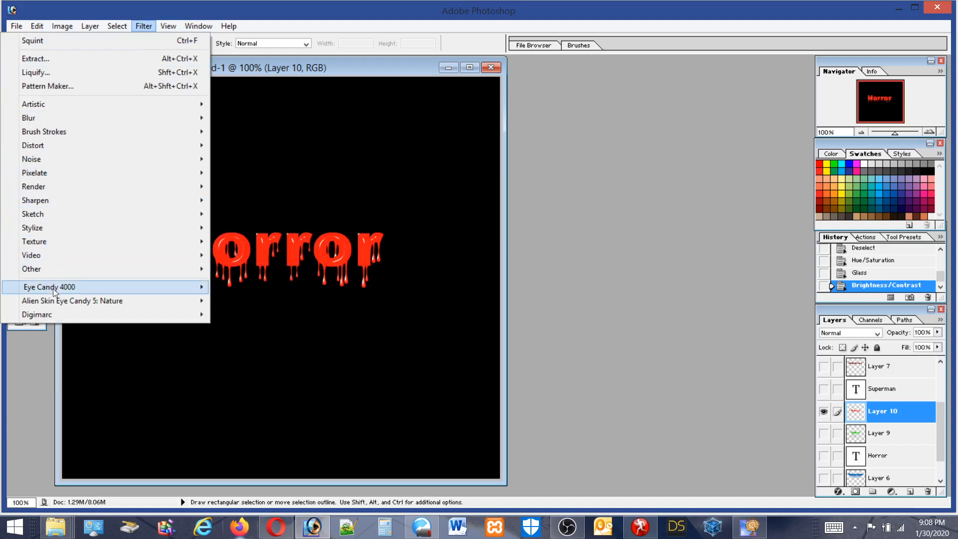
{"action": "mouse_move", "coordinate": [55, 288]}
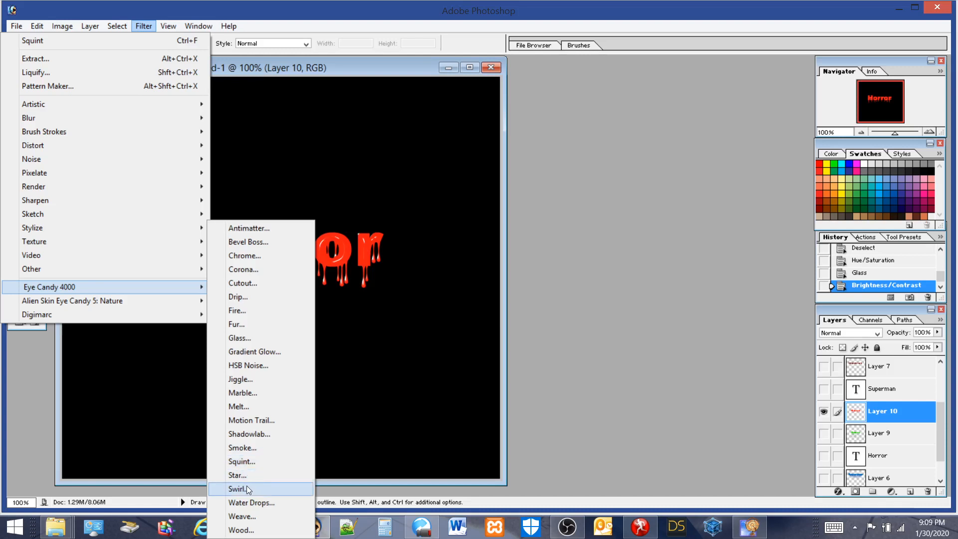
{"action": "left_click", "coordinate": [247, 531]}
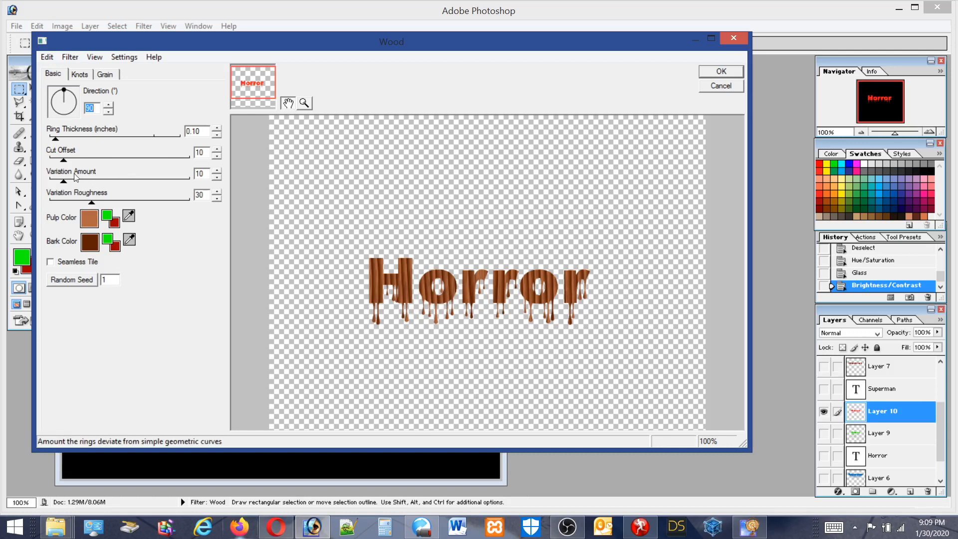
{"action": "left_click", "coordinate": [63, 92]}
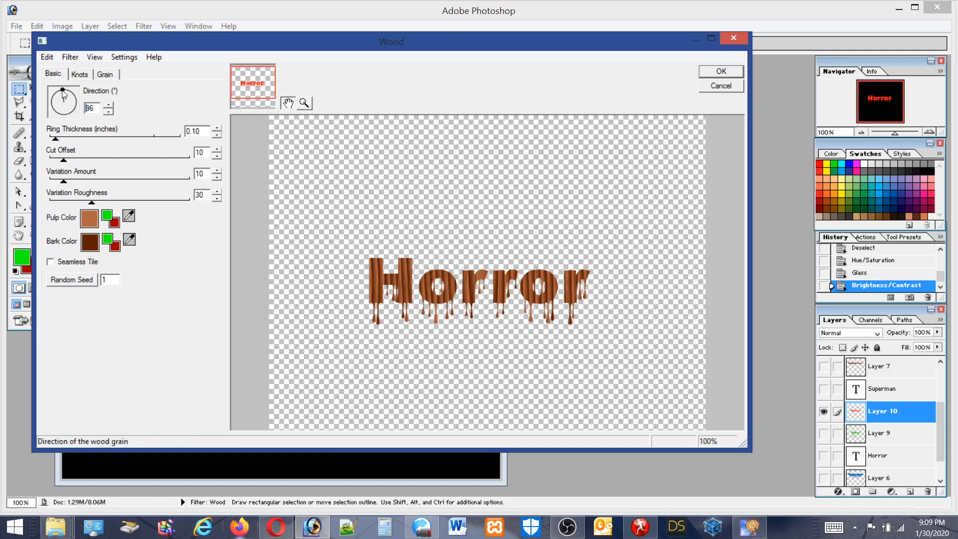
{"action": "left_click_drag", "start_coordinate": [63, 92], "coordinate": [55, 102]}
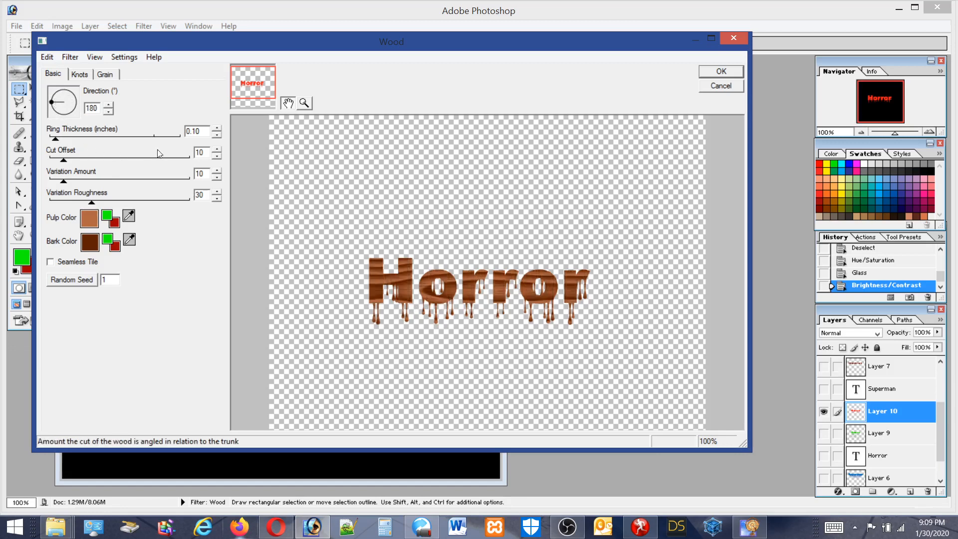
{"action": "left_click", "coordinate": [721, 71]}
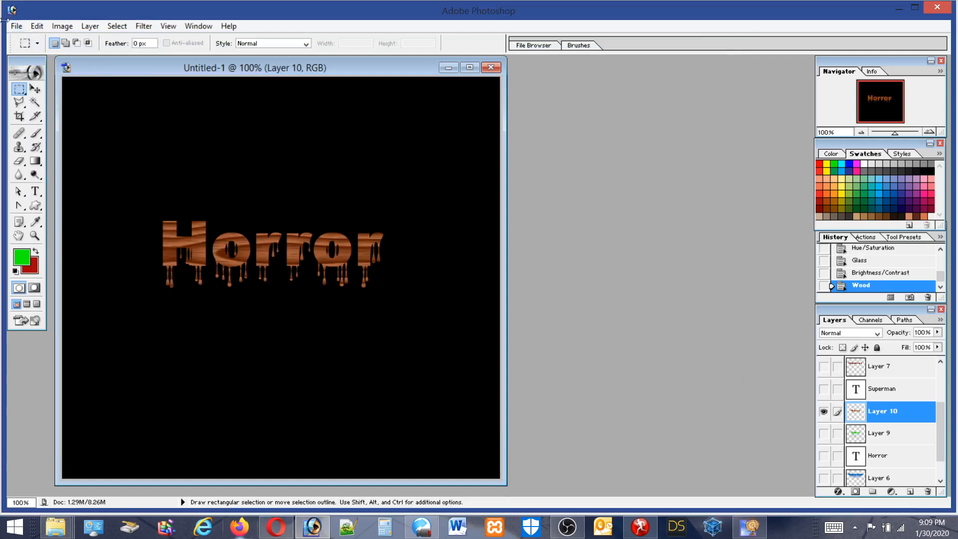
{"action": "left_click", "coordinate": [33, 26]}
{"action": "left_click", "coordinate": [36, 40]}
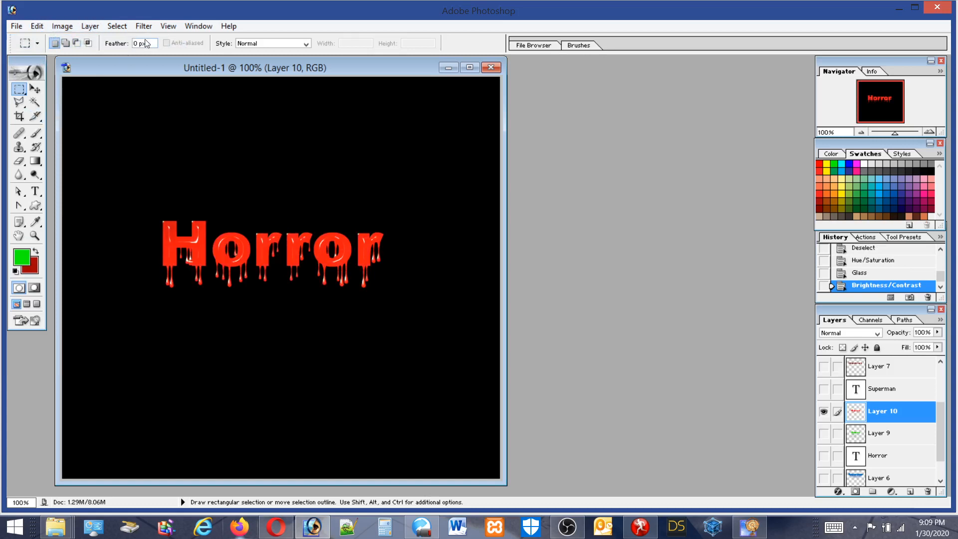
Apply the Eye Candy 4000 Chrome filter to the Horror lettering on Layer 10 with the Outdoor.tif reflection map
{"action": "left_click", "coordinate": [144, 26]}
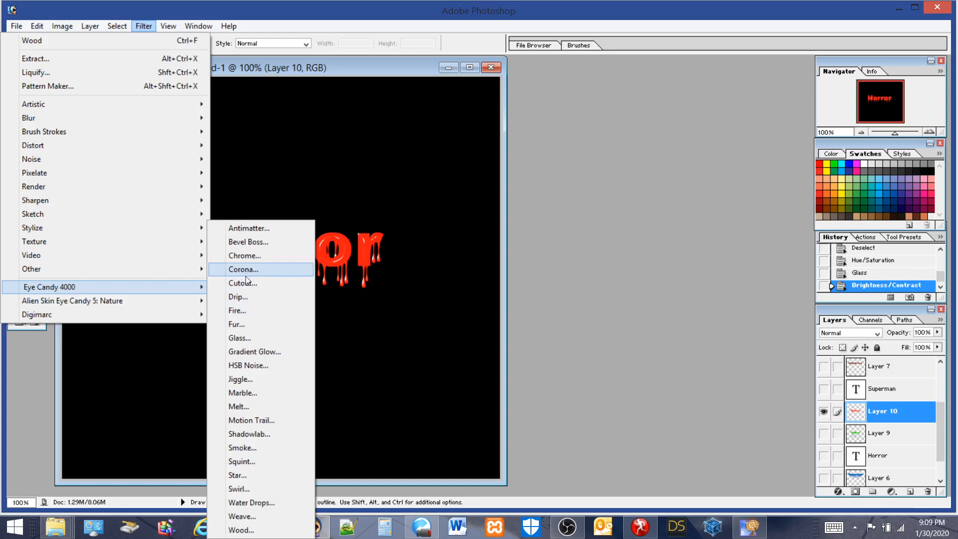
{"action": "left_click", "coordinate": [247, 256]}
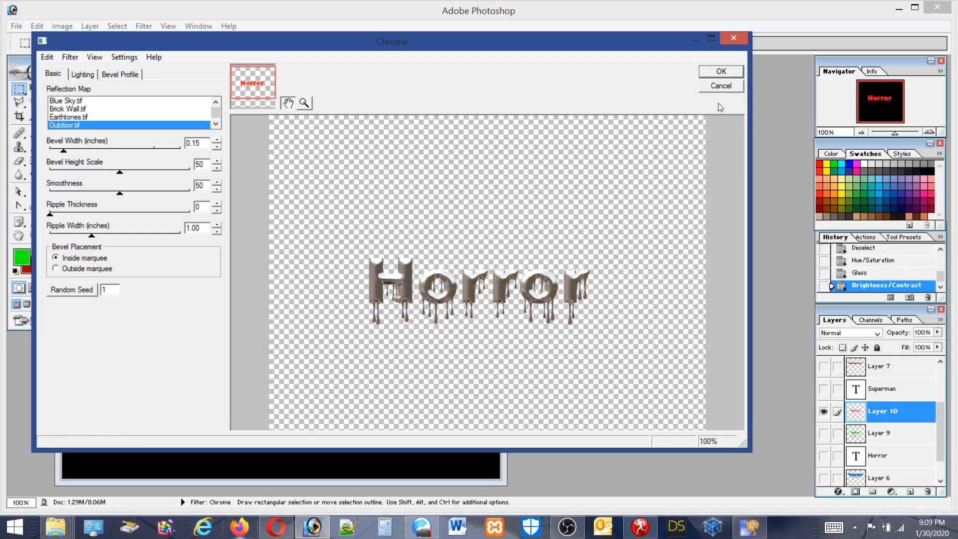
{"action": "left_click", "coordinate": [721, 71]}
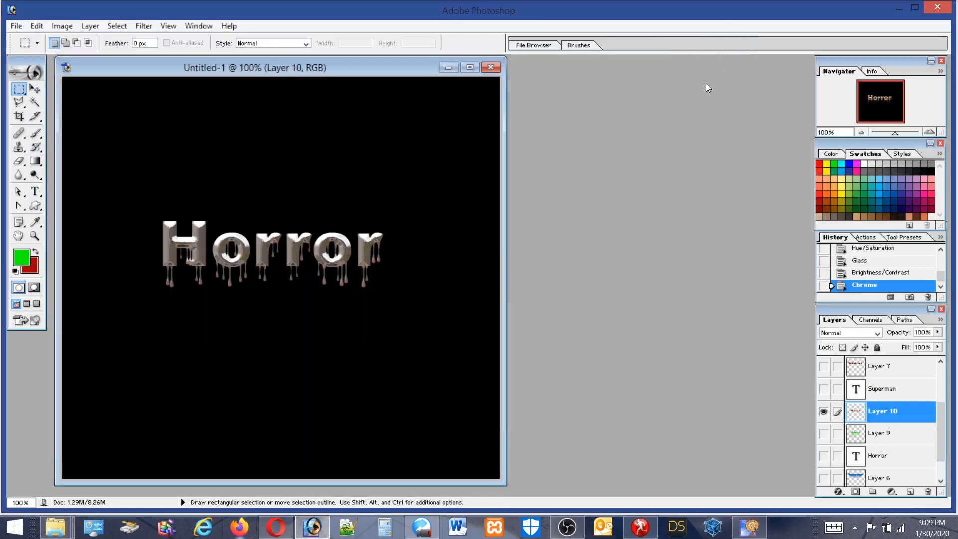